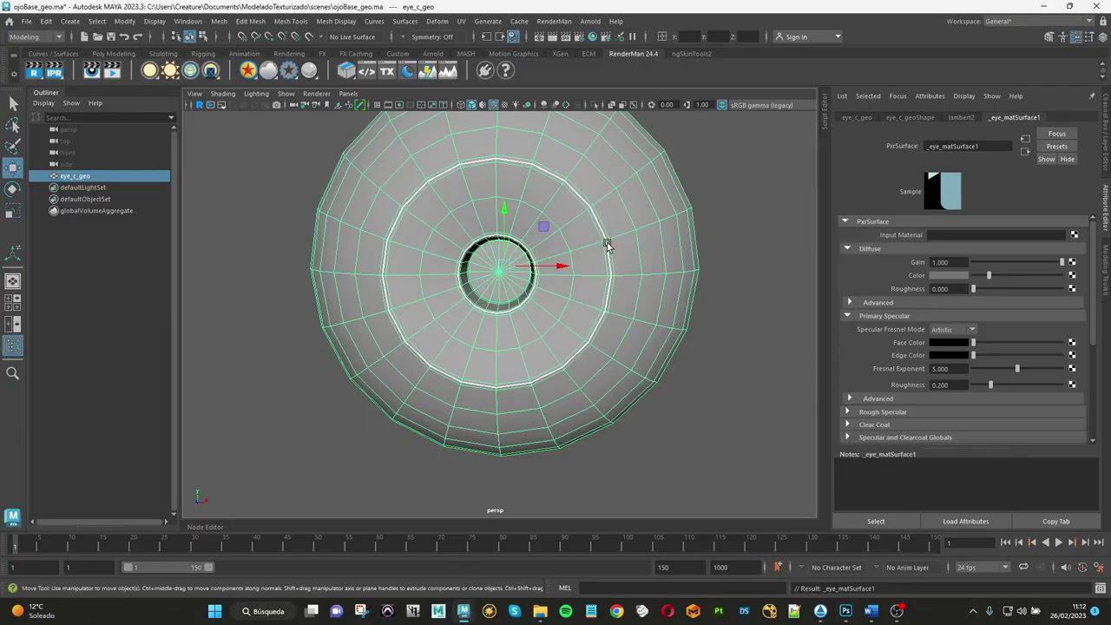
Step: Change eye_c_geo's Rman Subdiv Scheme from None to Catmull-Clark in the Channel Box
scroll(561, 268, "down", 3)
scroll(560, 268, "down", 2)
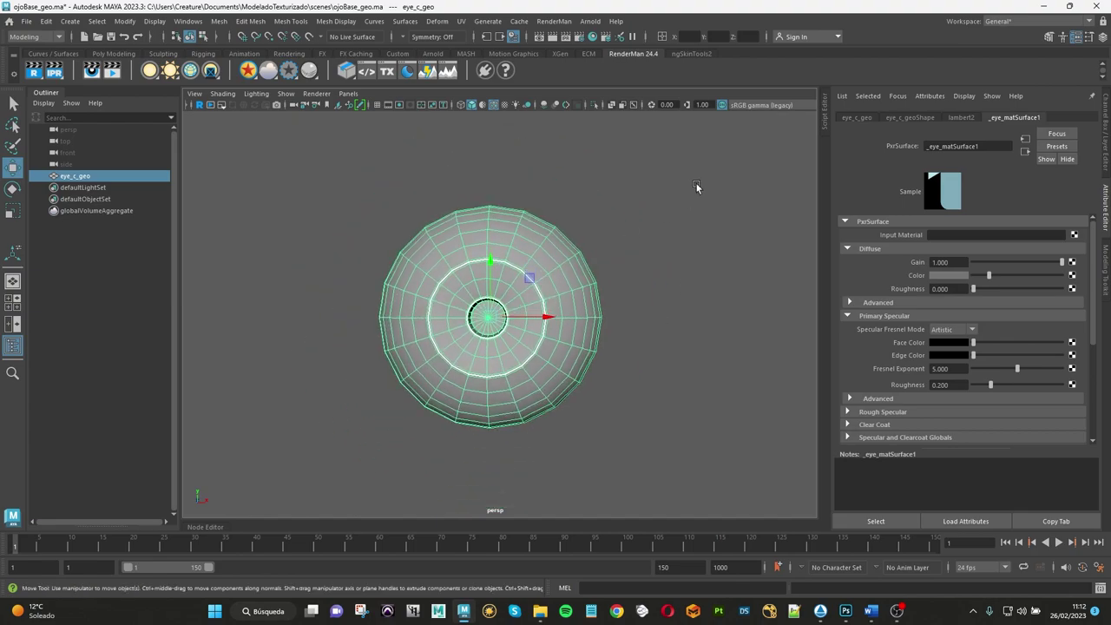
left_click(632, 288)
left_click_drag(629, 217, 490, 330)
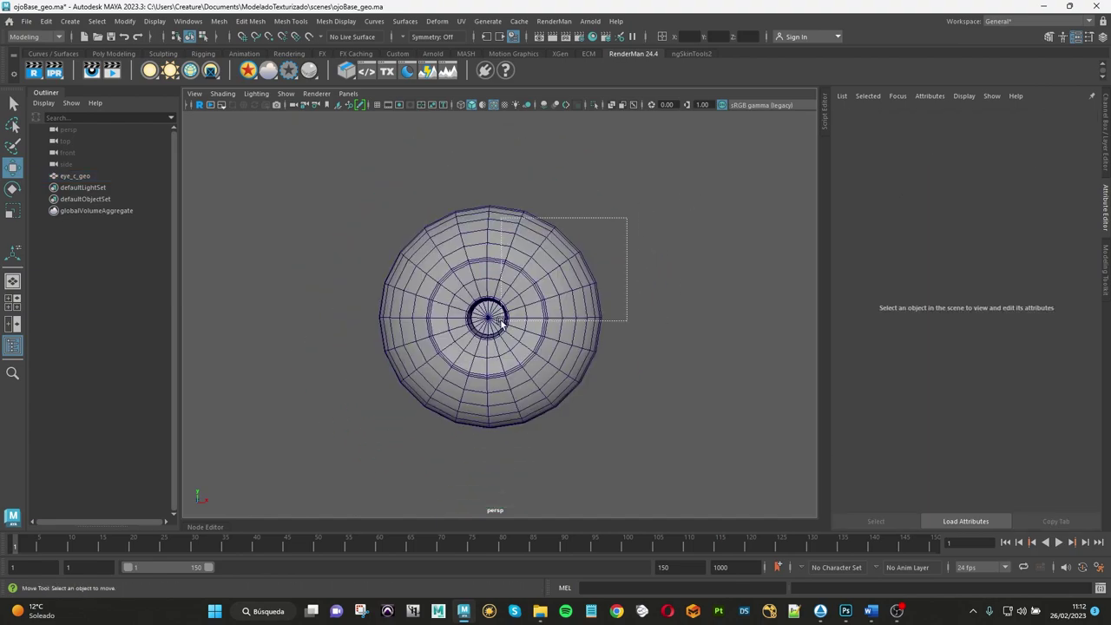
left_click(1107, 123)
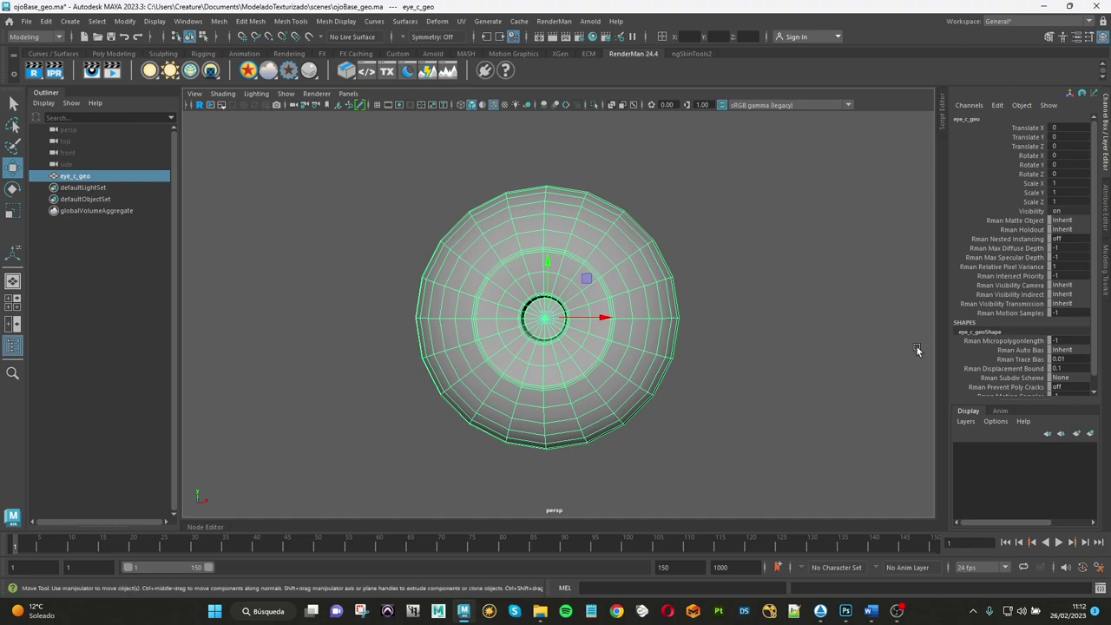
left_click(1056, 377)
left_click(1073, 391)
left_click(731, 270)
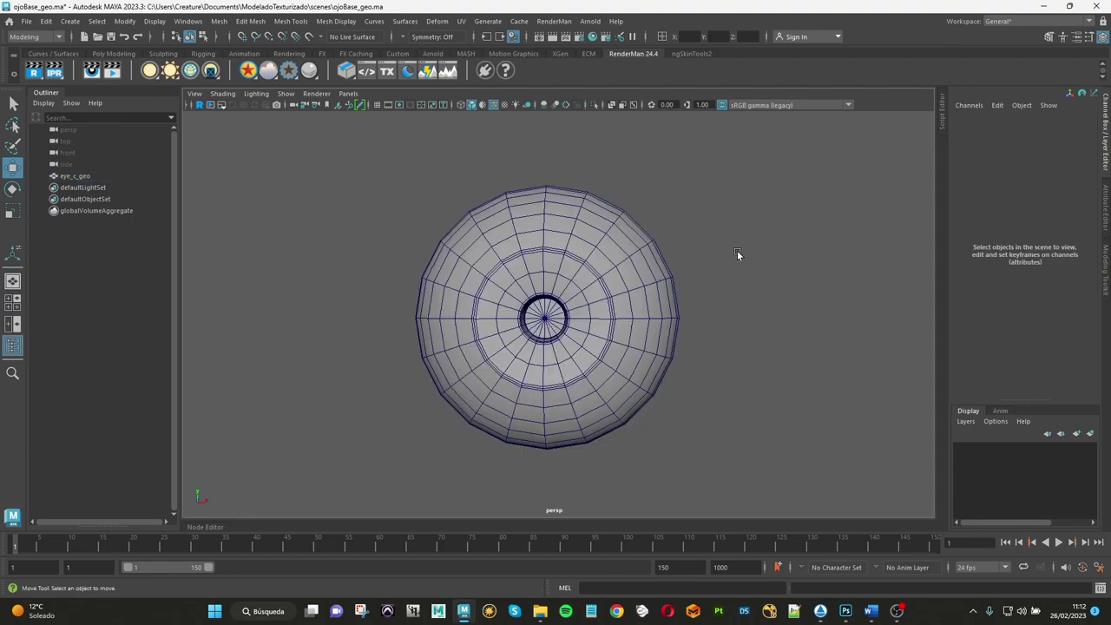
mouse_move(737, 250)
left_mouse_down("alt")
mouse_move(767, 253)
mouse_move(686, 266)
left_mouse_up("alt")
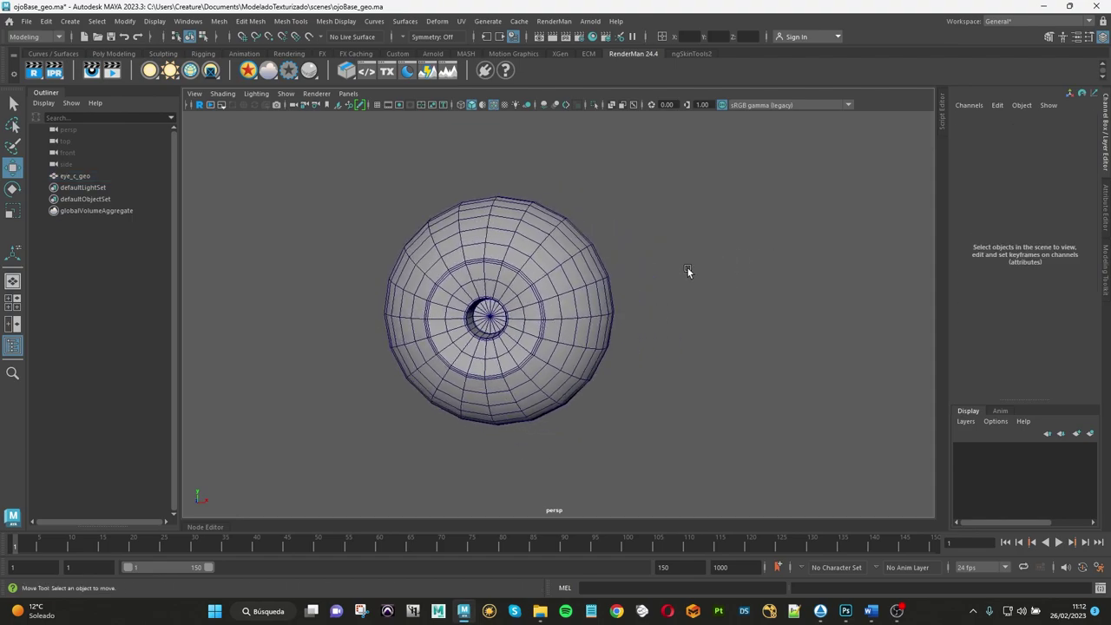
left_click(521, 269)
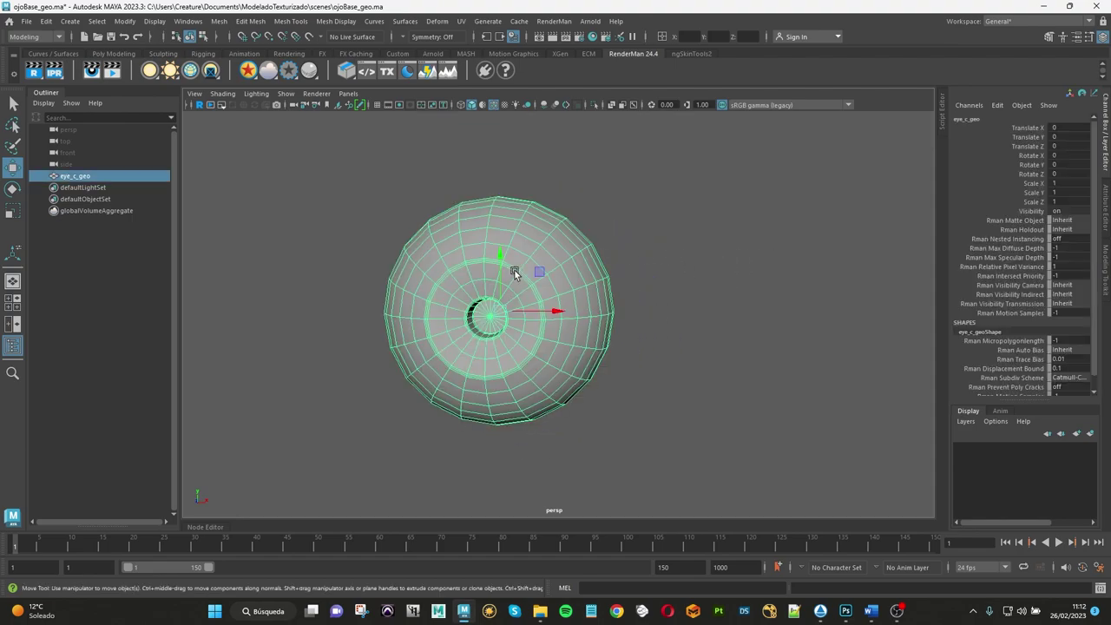
left_click(693, 323)
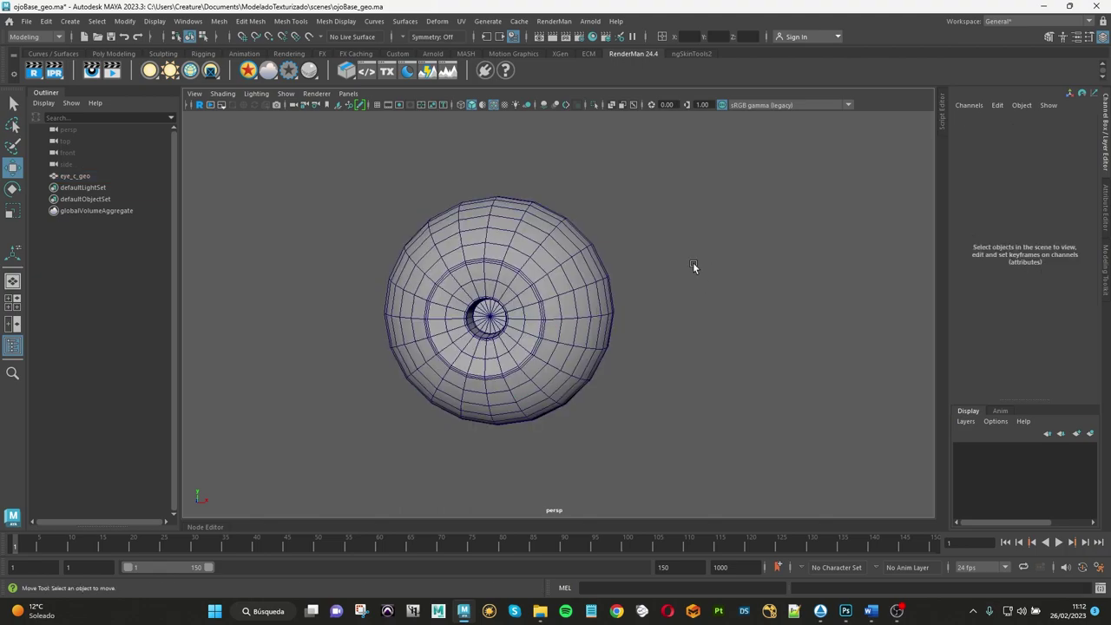
Step: Create a PxrDomeLight and show its attributes in the Attribute Editor
left_click(172, 73)
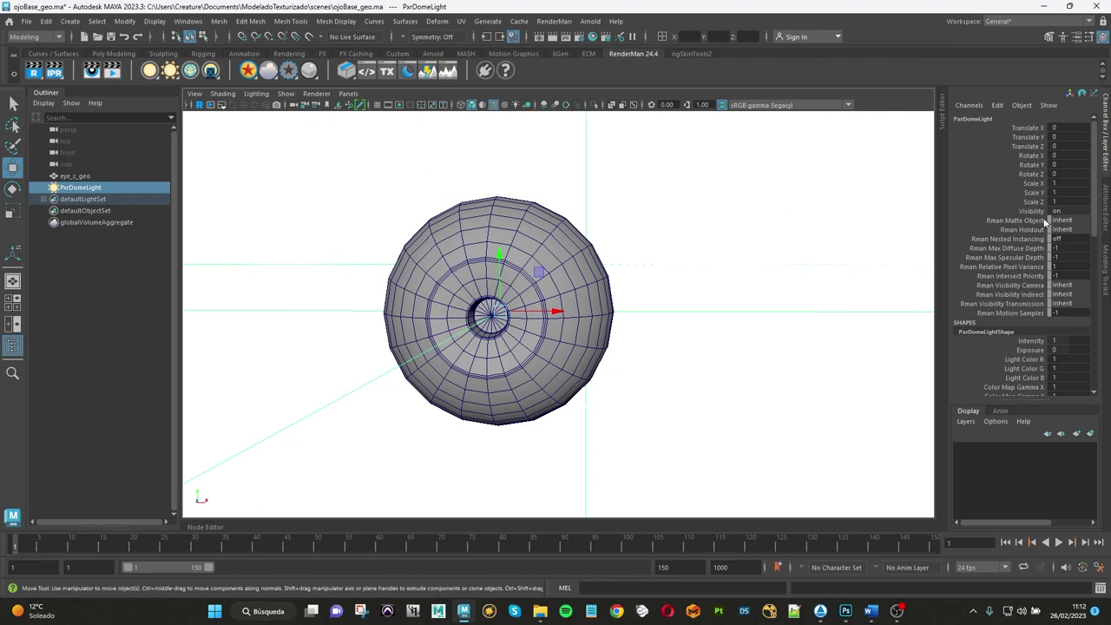
left_click(1105, 256)
left_click(1105, 224)
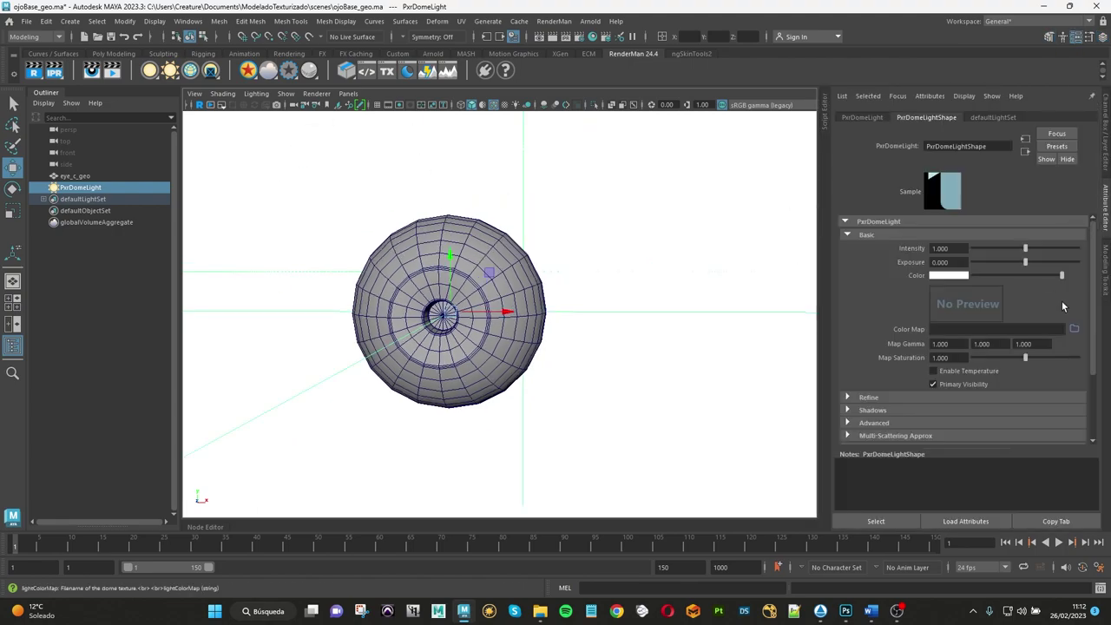
Step: Load studio_small_08_4k.exr from sourceimages as the dome light's Color Map
left_click(1074, 329)
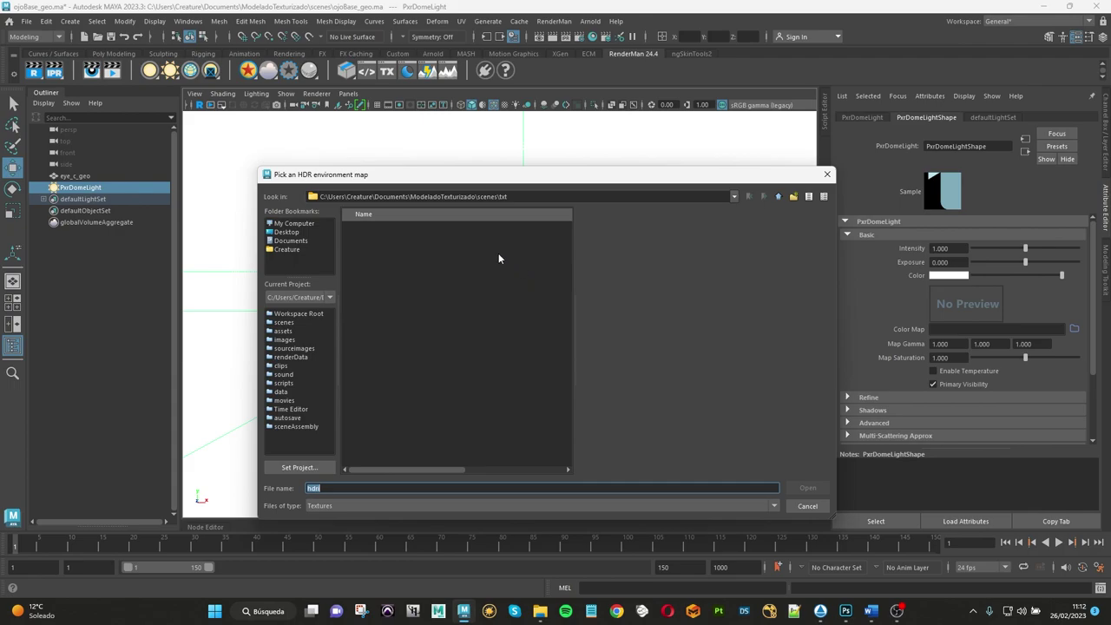
left_click(806, 506)
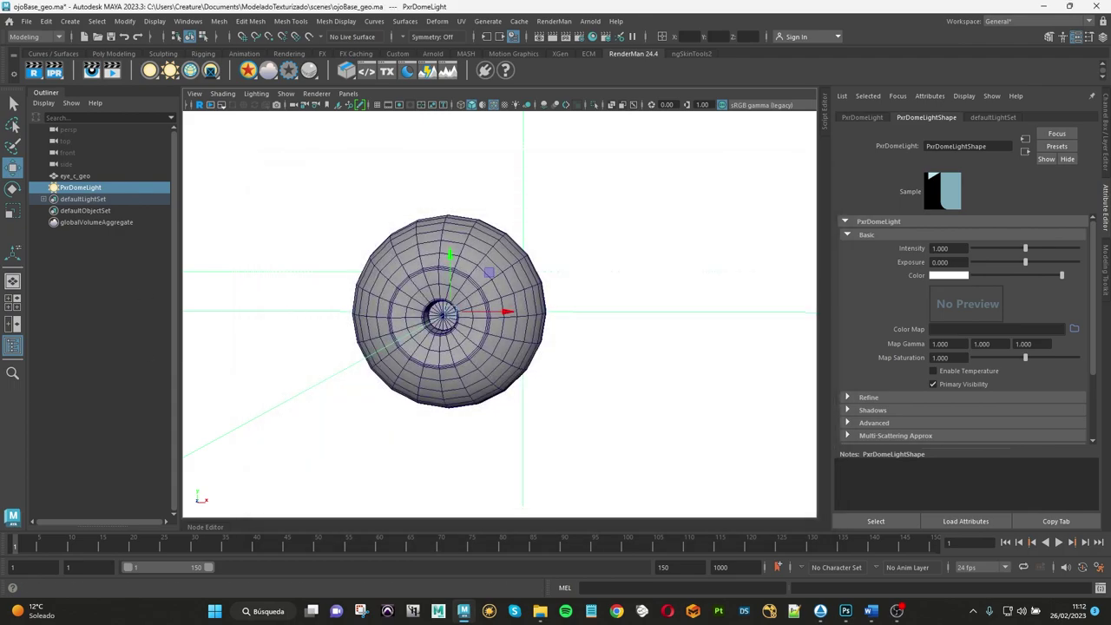
left_click(1074, 329)
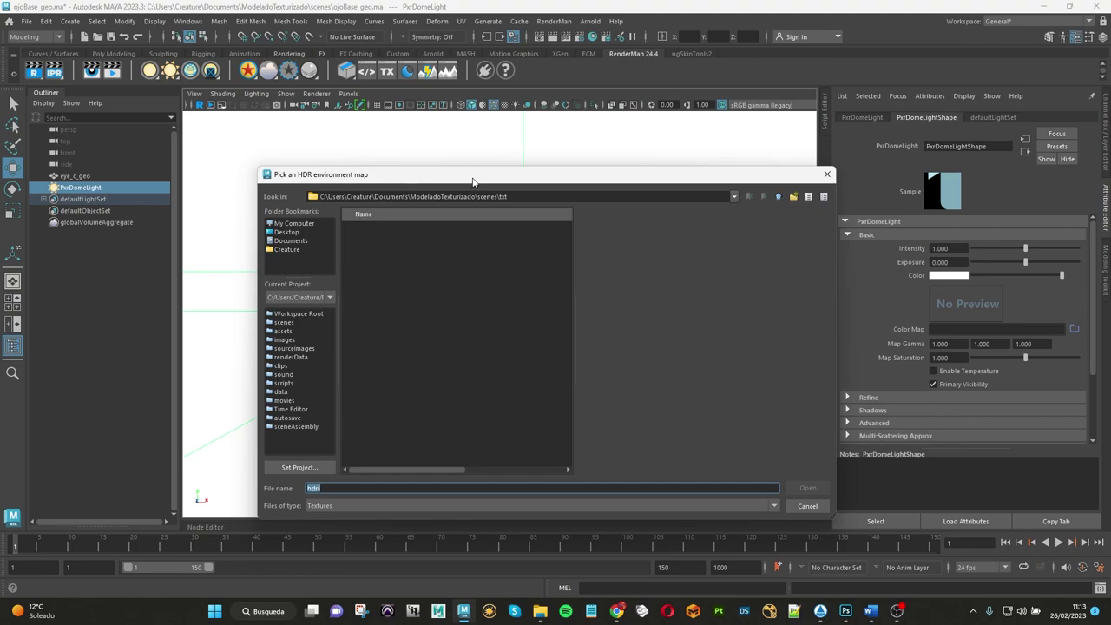
left_click_drag(473, 181, 428, 165)
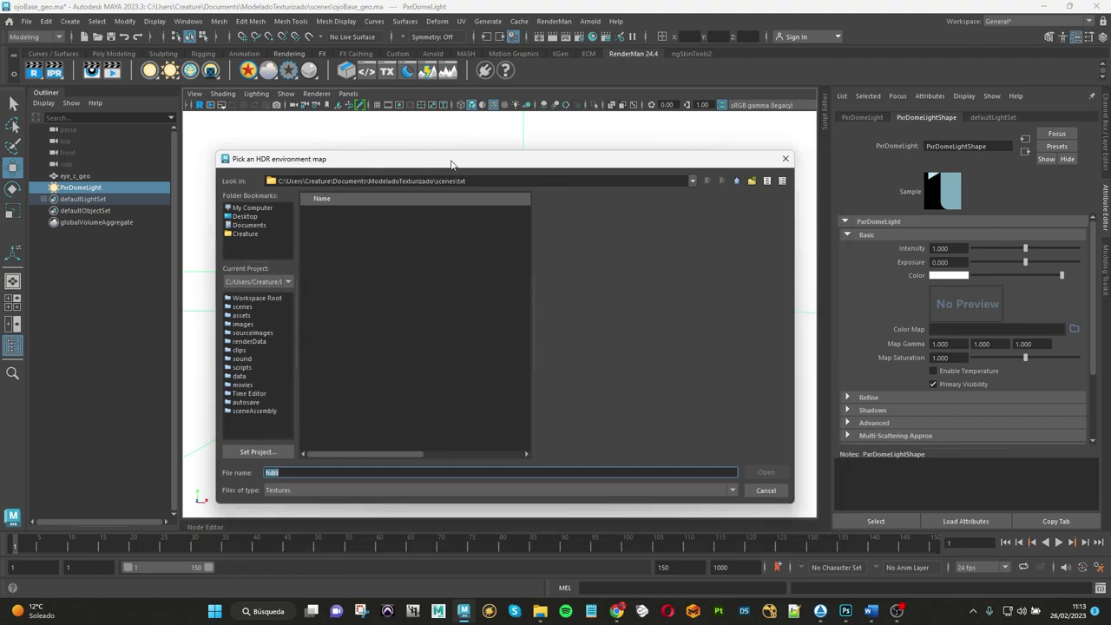
left_click(254, 334)
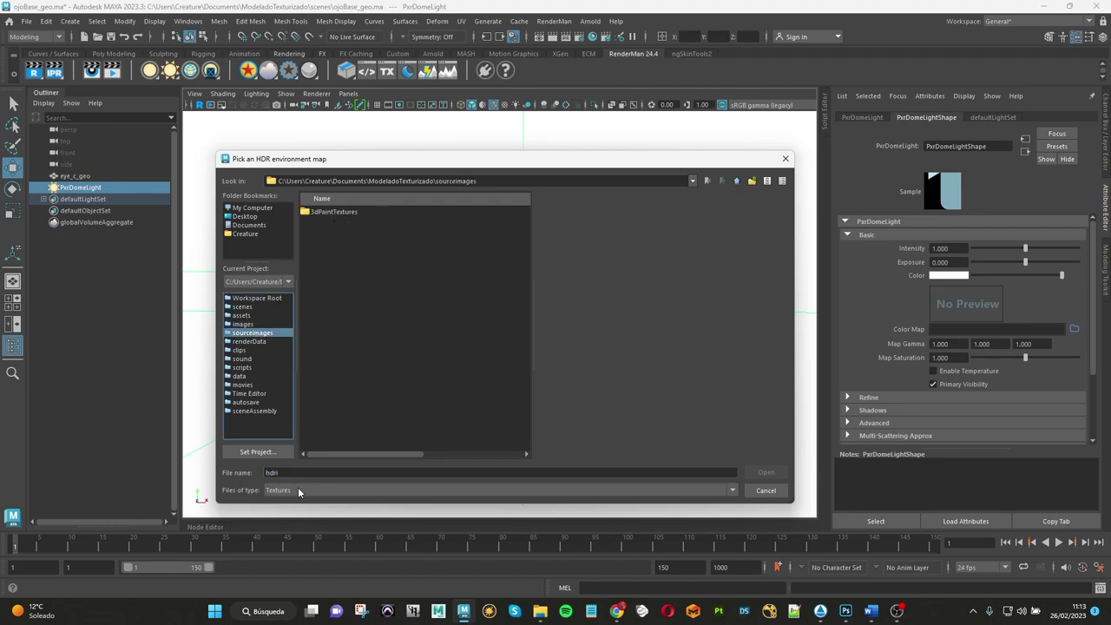
left_click(298, 490)
left_click(278, 518)
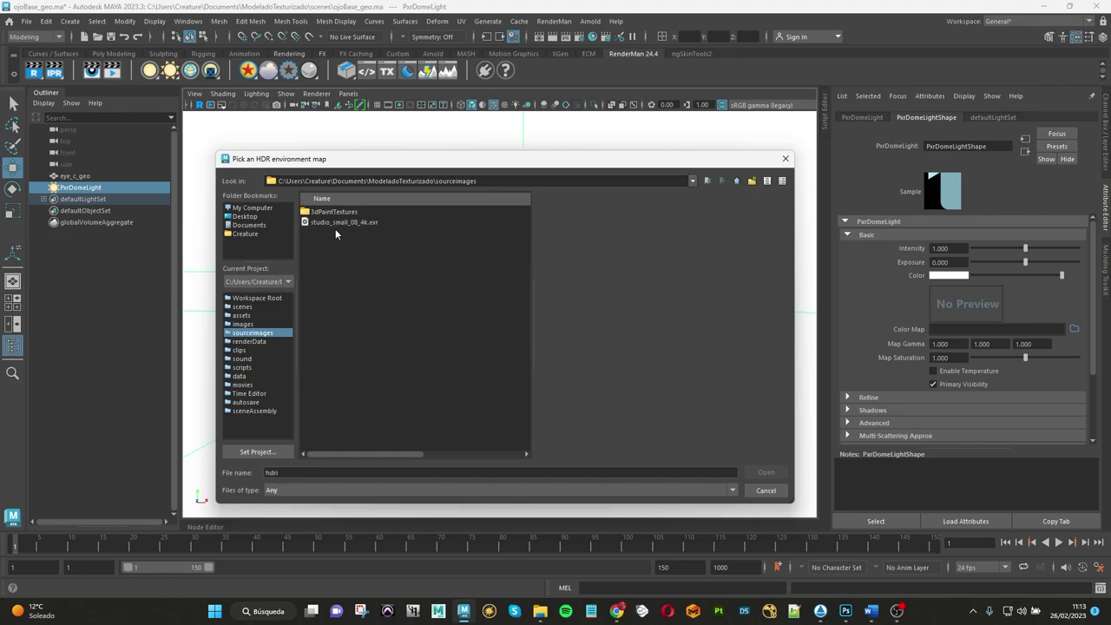
double_click(337, 223)
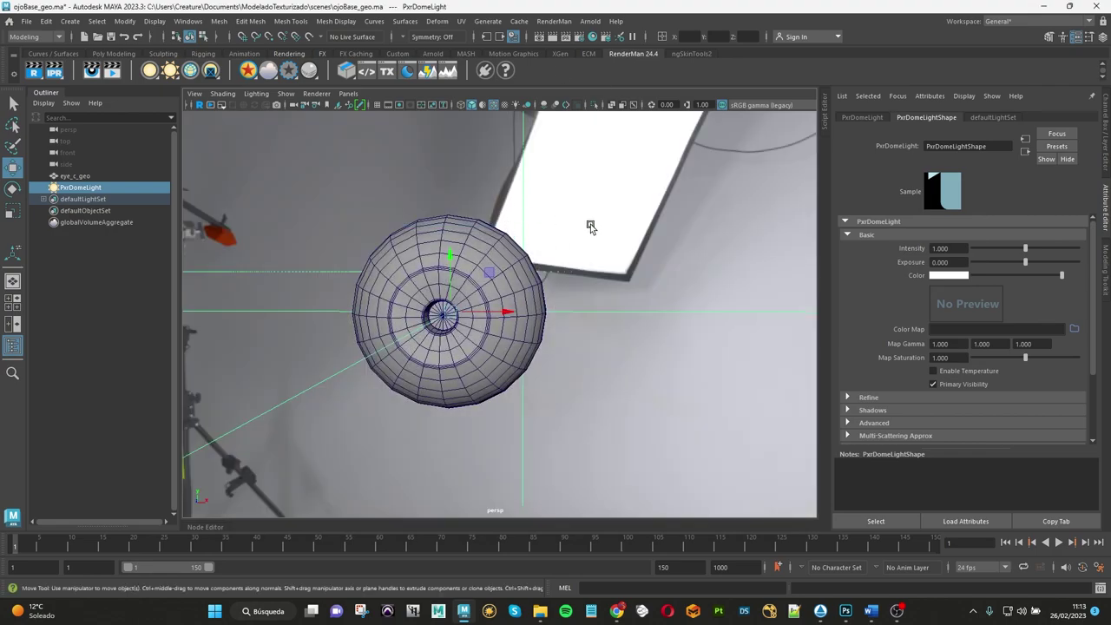
Step: Frame the dome light and uncheck its Primary Visibility
key("f")
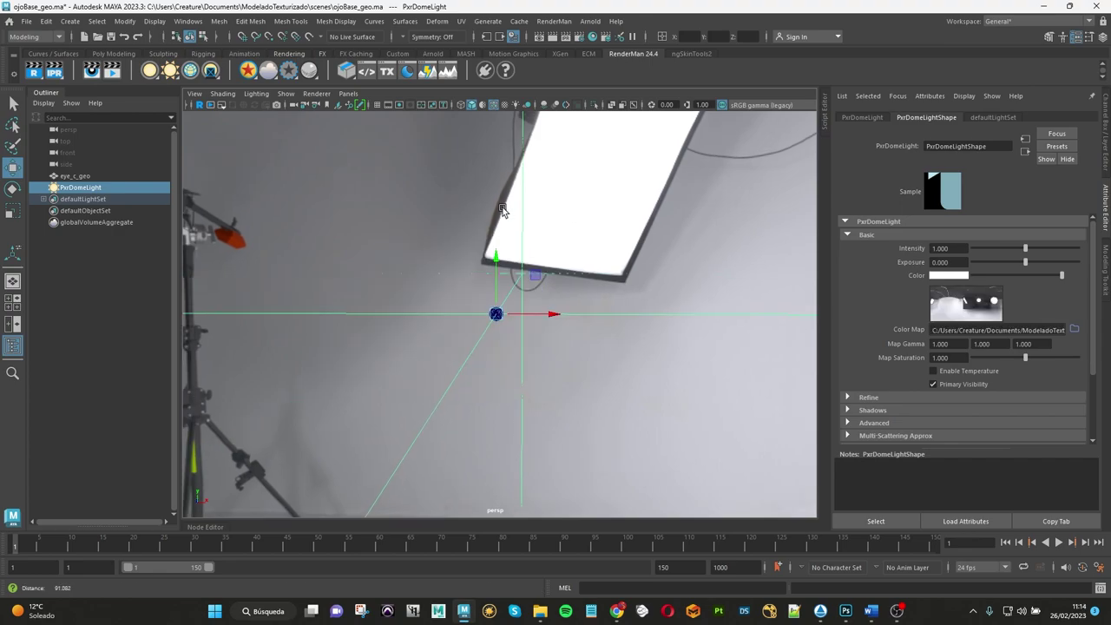
scroll(563, 220, "down", 3)
scroll(521, 235, "down", 3)
scroll(434, 252, "down", 3)
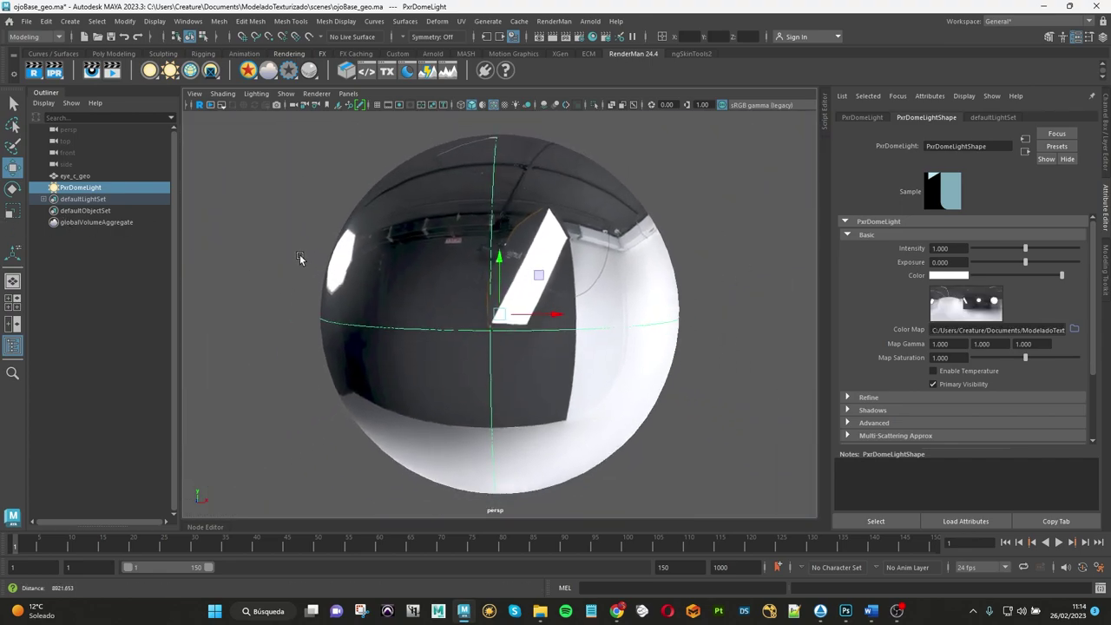
scroll(398, 273, "down", 2)
left_click_drag(398, 273, 469, 494, "alt")
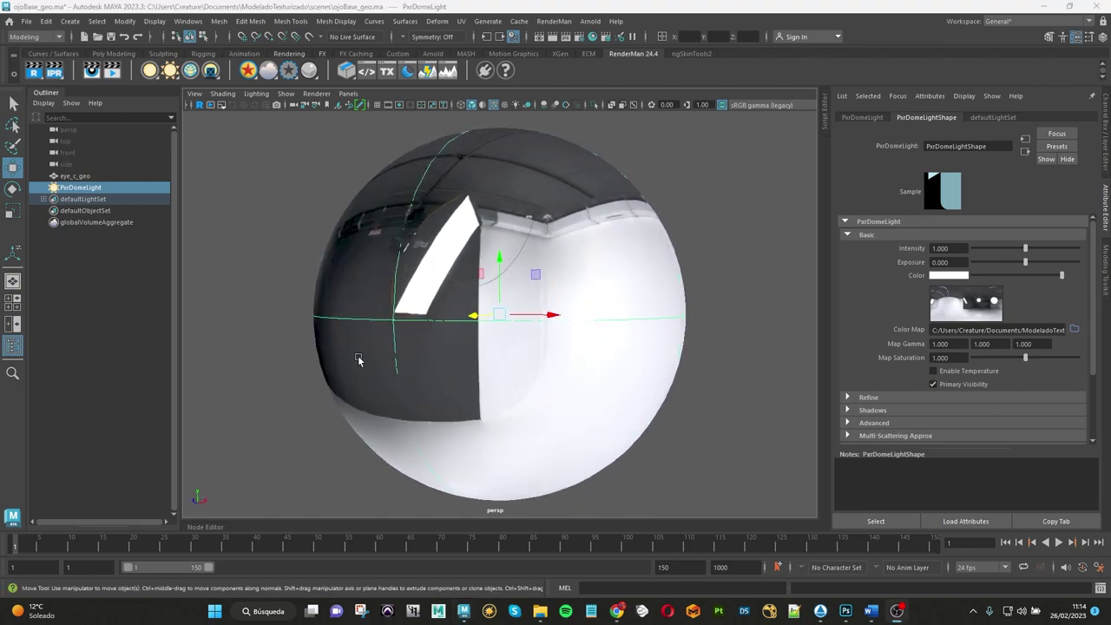
mouse_move(362, 362)
right_mouse_down("alt")
mouse_move(717, 338)
mouse_move(469, 348)
right_mouse_up("alt")
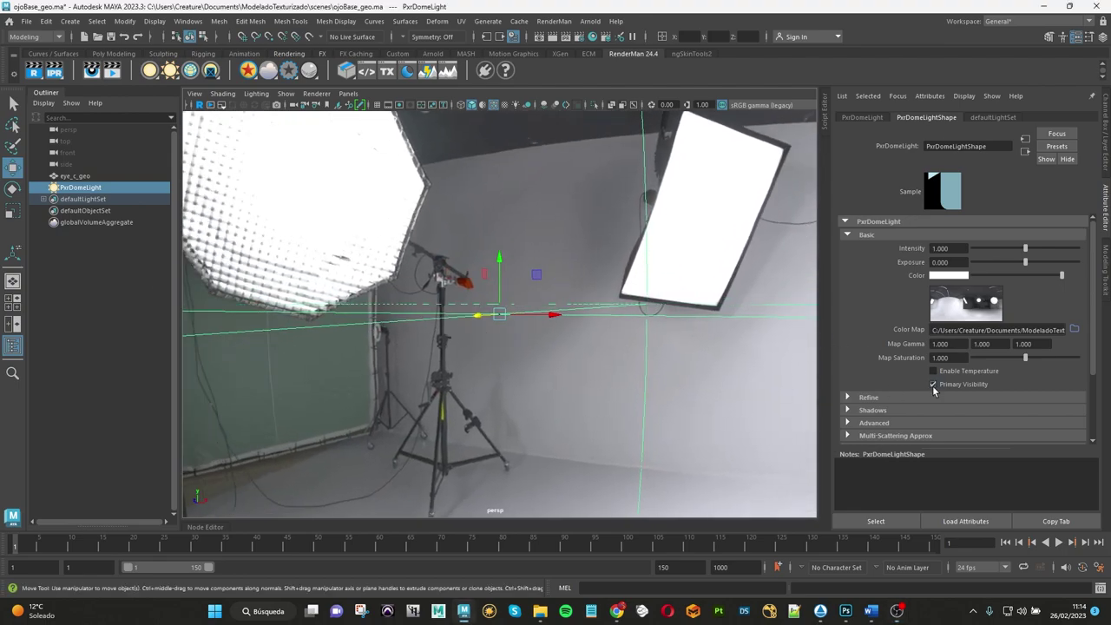
left_click(933, 384)
Step: Select the eyeball mesh and frame it front-on in the viewport
left_click_drag(496, 392, 425, 392, "alt")
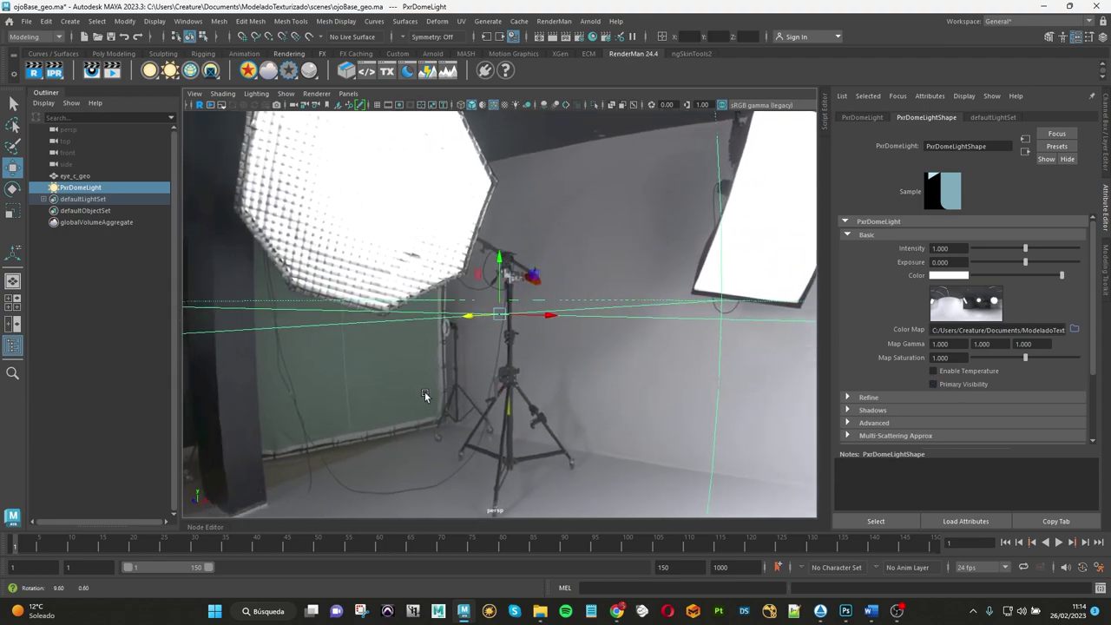
mouse_move(424, 391)
right_mouse_down("alt")
mouse_move(469, 346)
mouse_move(489, 348)
right_mouse_up("alt")
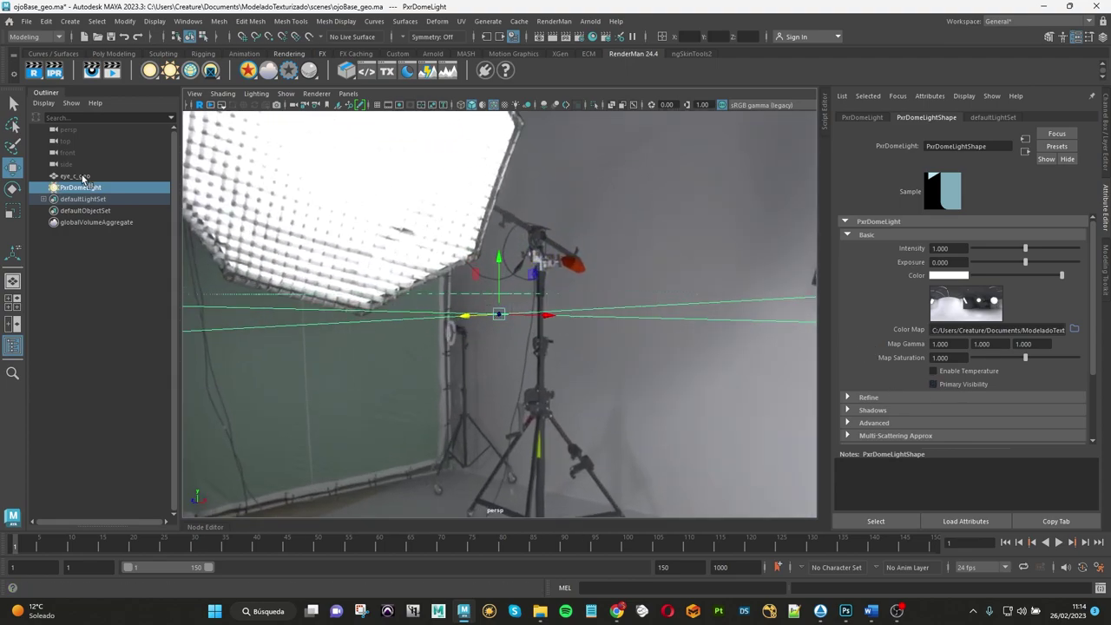
left_click(451, 363)
key("f")
left_click_drag(440, 355, 478, 358, "alt")
left_click_drag(569, 358, 589, 357, "alt")
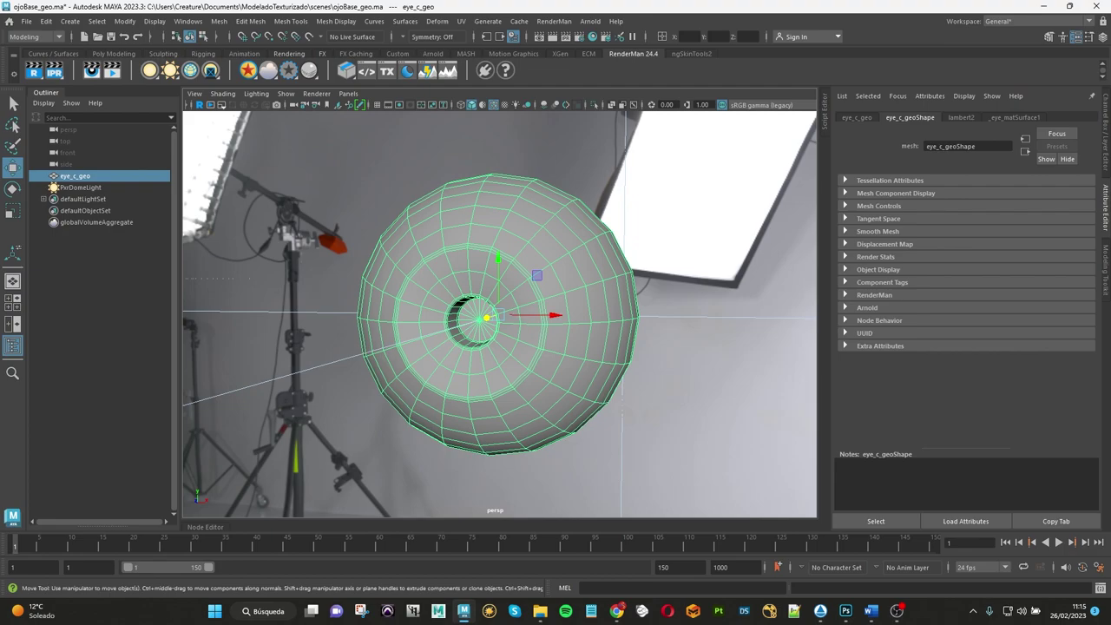
Step: Start a live RenderMan IPR render and rotate the dome light around Y to shift lighting
left_click(897, 611)
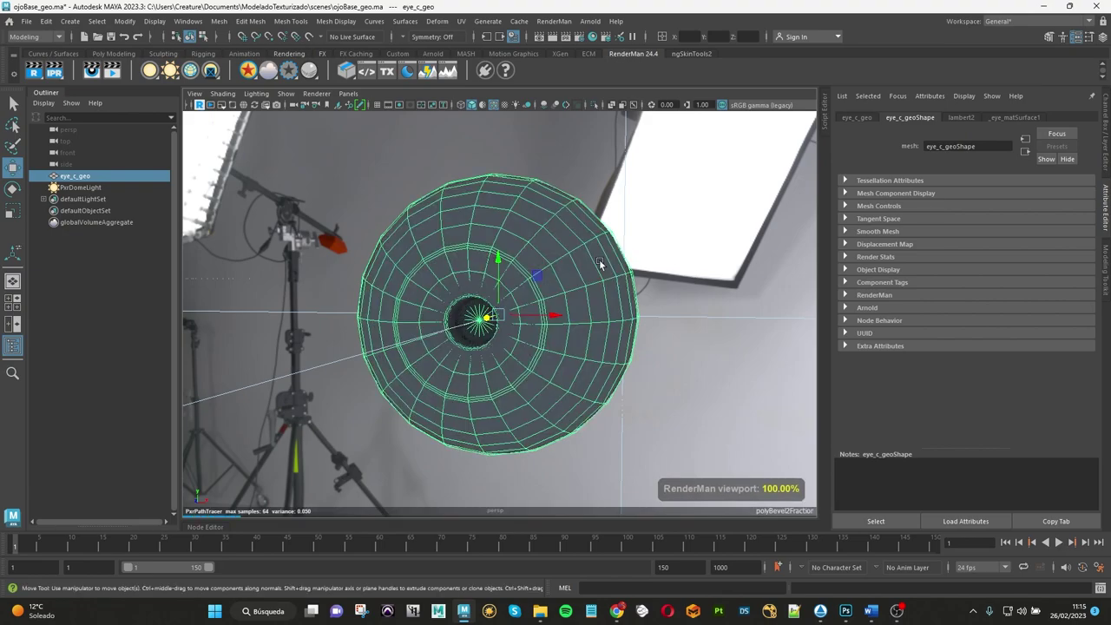
left_click(393, 180)
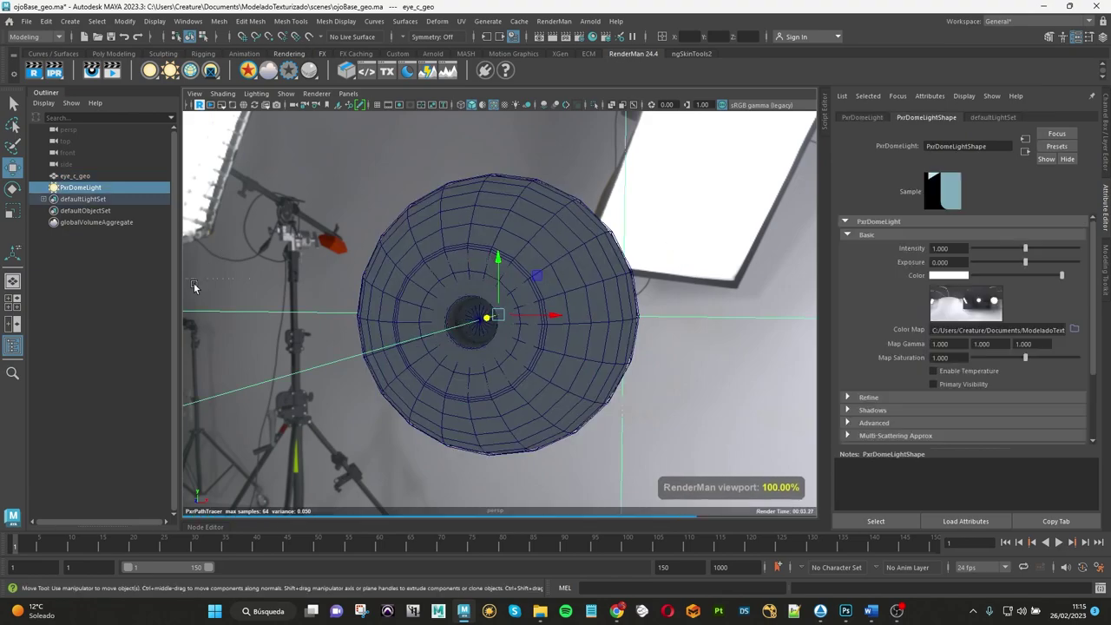
key("e")
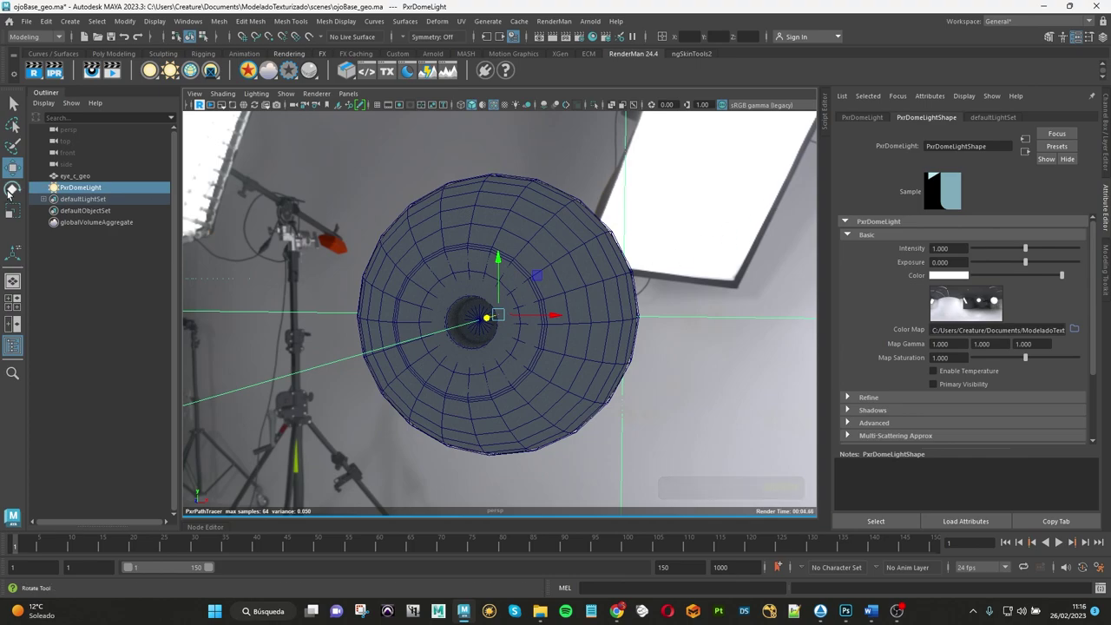
mouse_move(507, 318)
left_mouse_down()
mouse_move(520, 317)
mouse_move(453, 318)
mouse_move(559, 318)
mouse_move(420, 325)
mouse_move(570, 368)
left_mouse_up()
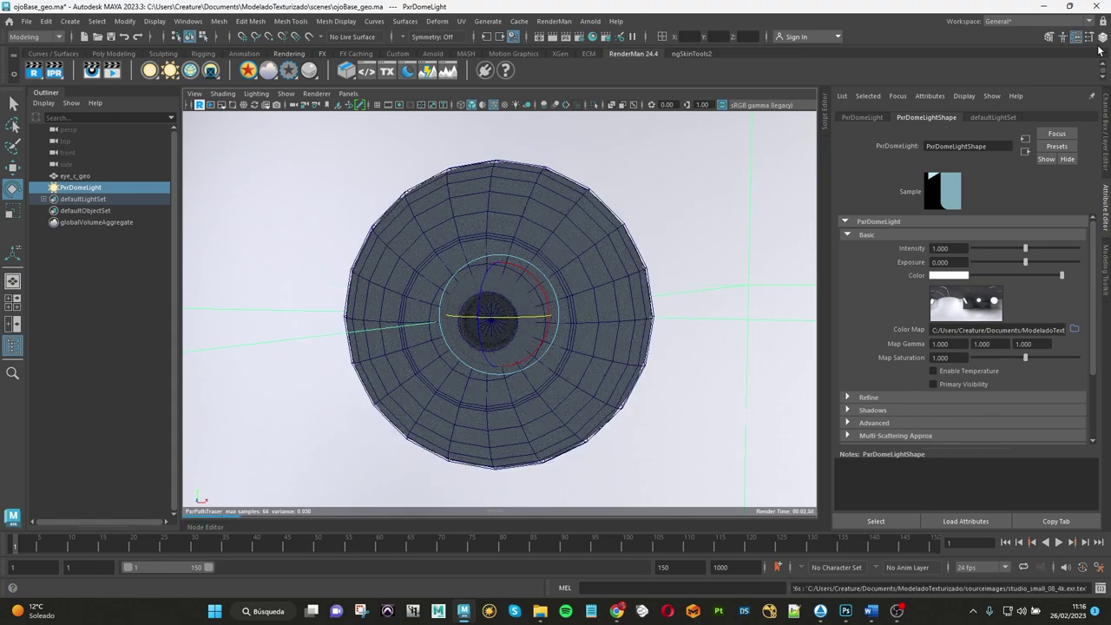
left_click(608, 234)
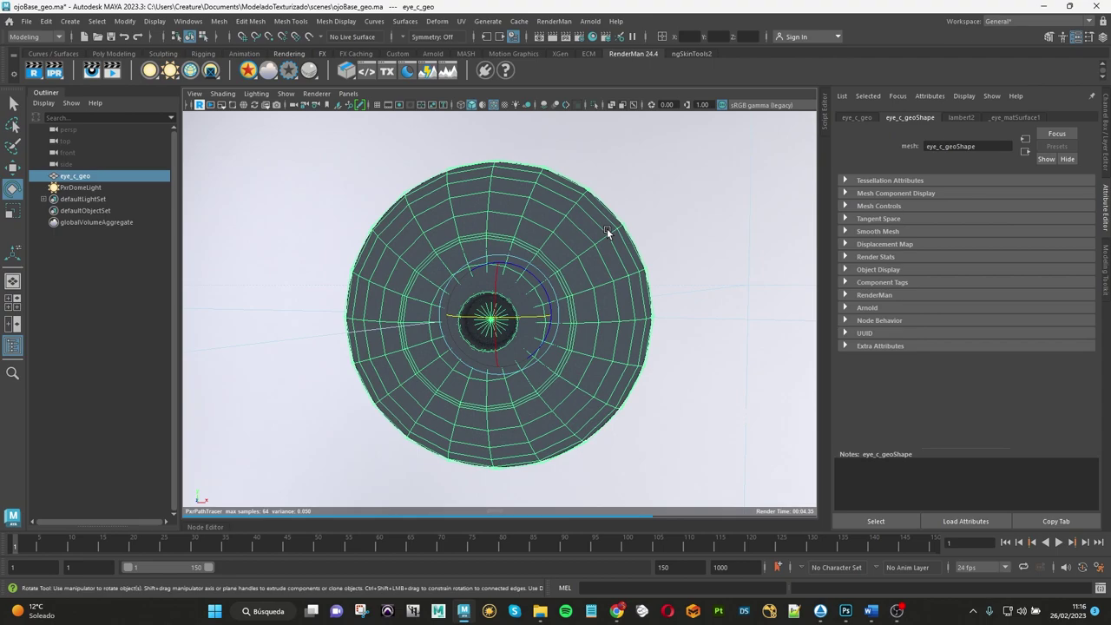
Step: Stop the IPR render and change the RenderMan Features renderer from RIS to XPU
left_click(201, 105)
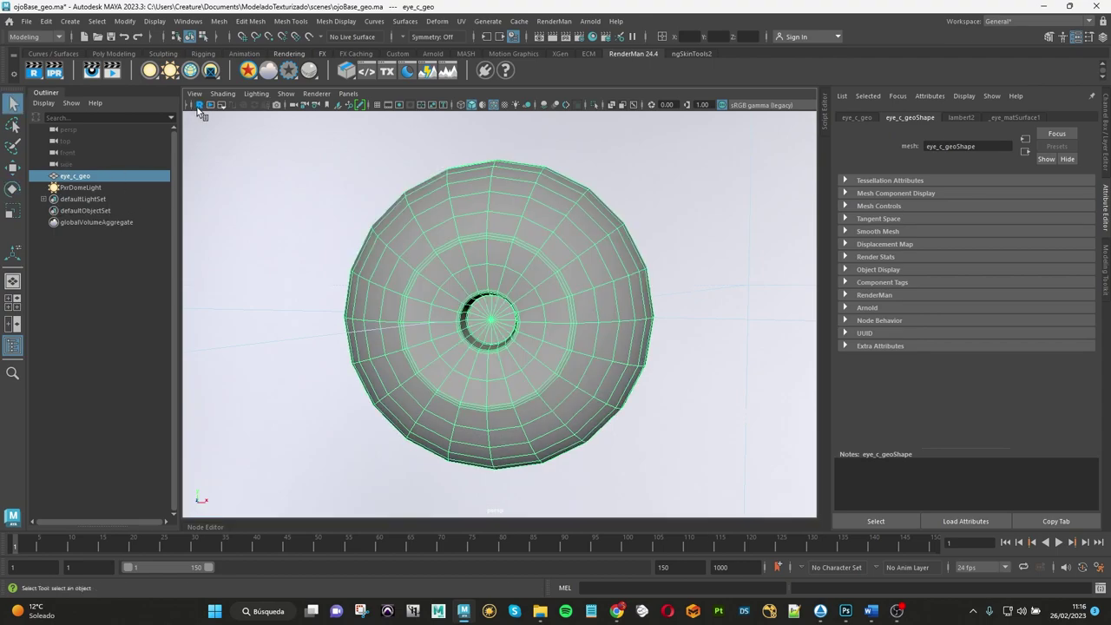
left_click(593, 37)
left_click_drag(434, 162, 489, 142)
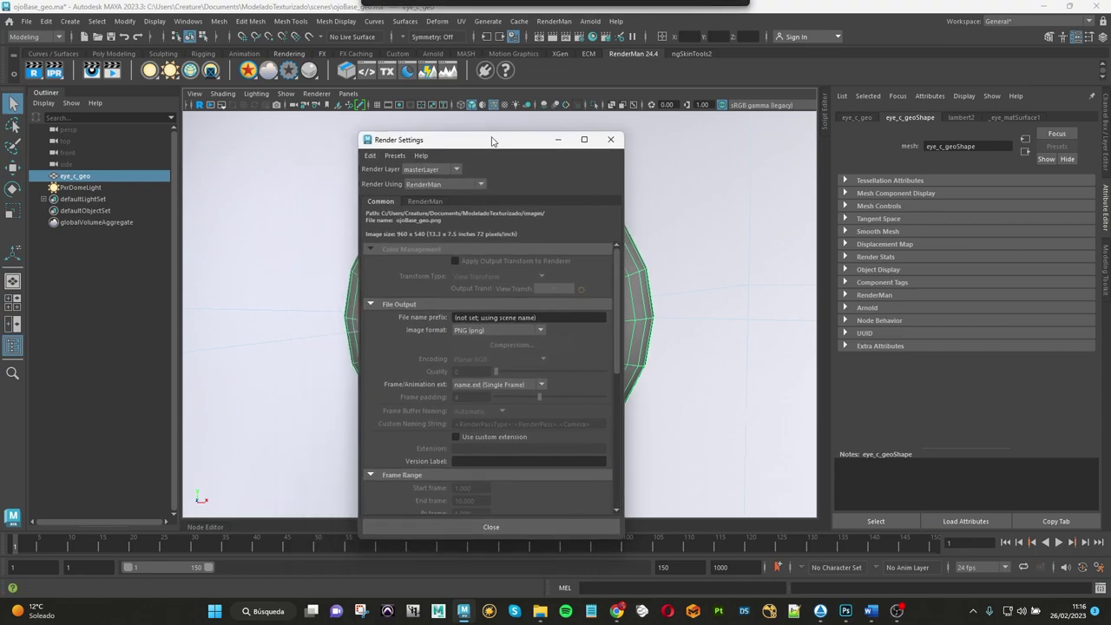
left_click(425, 201)
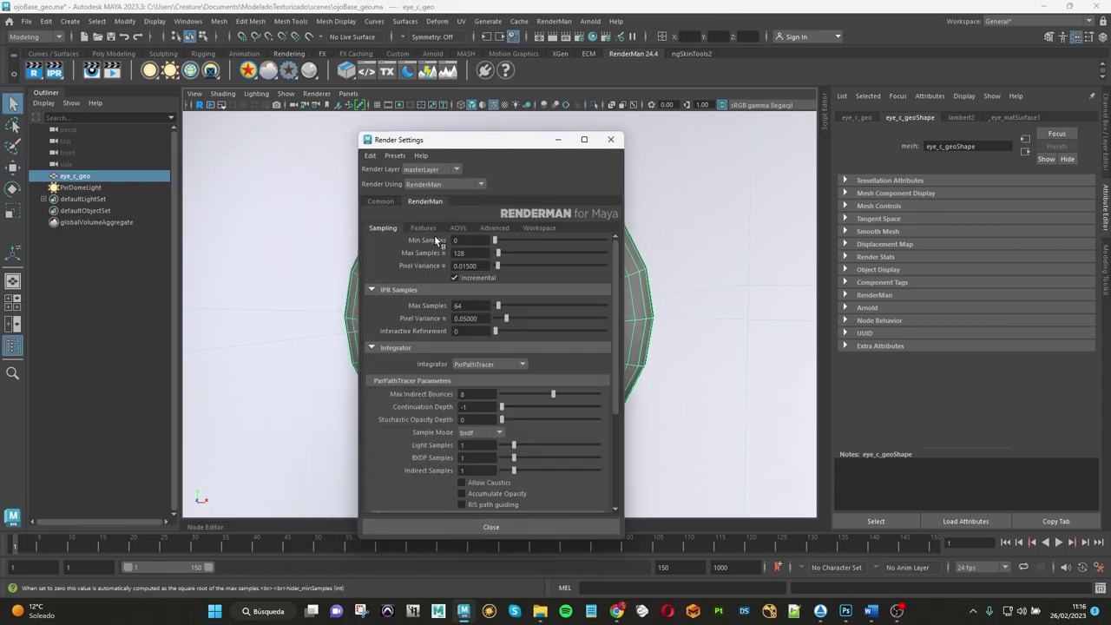
left_click(423, 228)
left_click(482, 240)
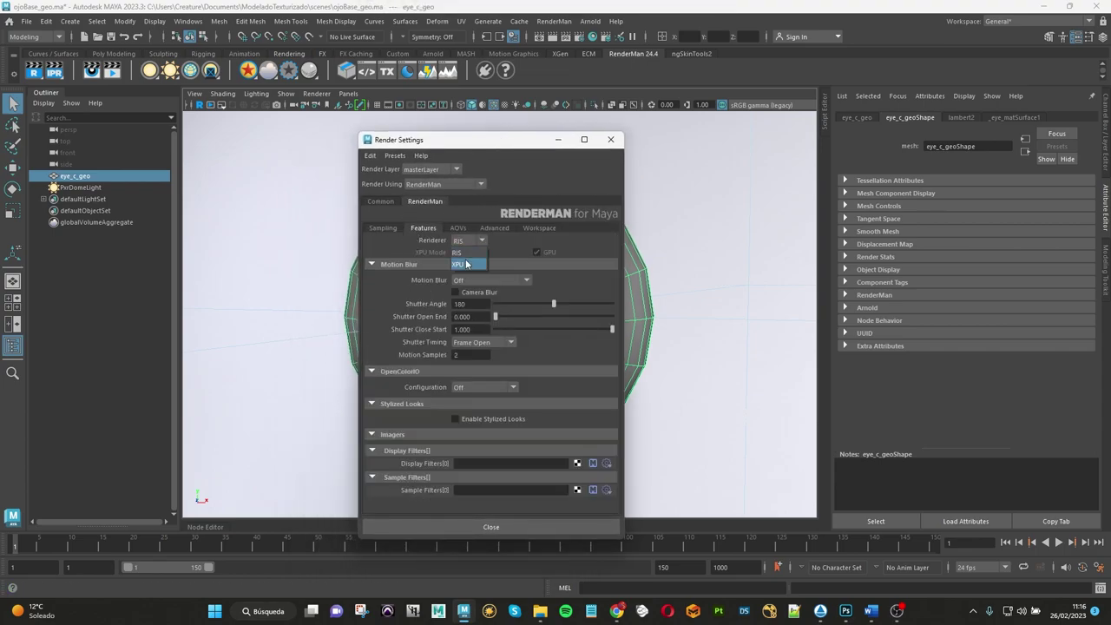
left_click(464, 260)
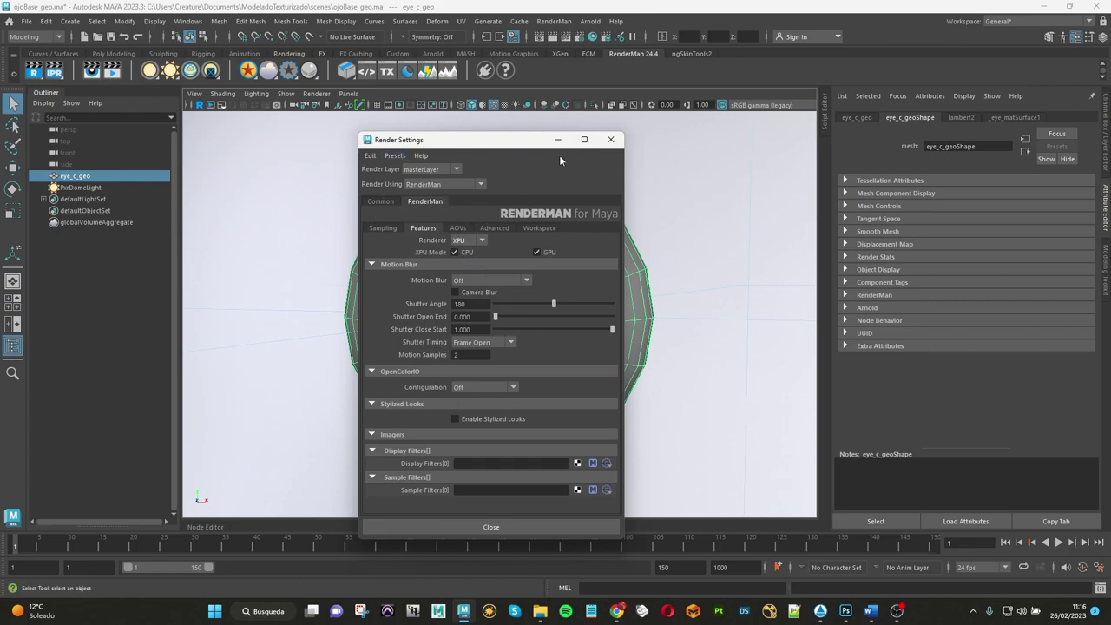
left_click(610, 143)
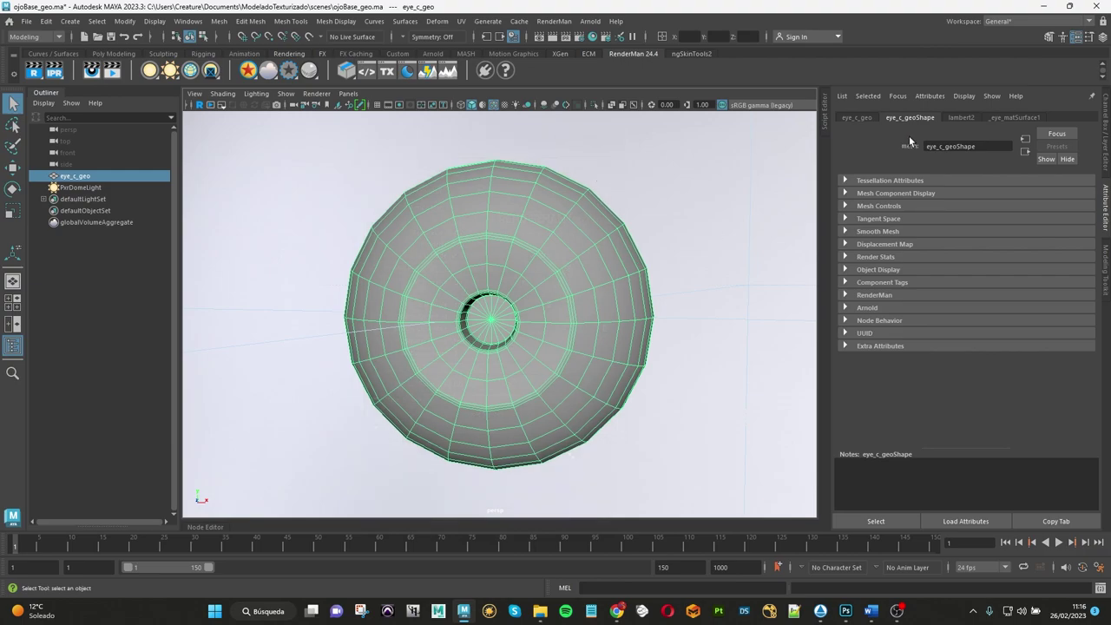
Step: Rename the eye material to Pxr_eye_mat and lighten its Diffuse Color to near white
left_click(1005, 118)
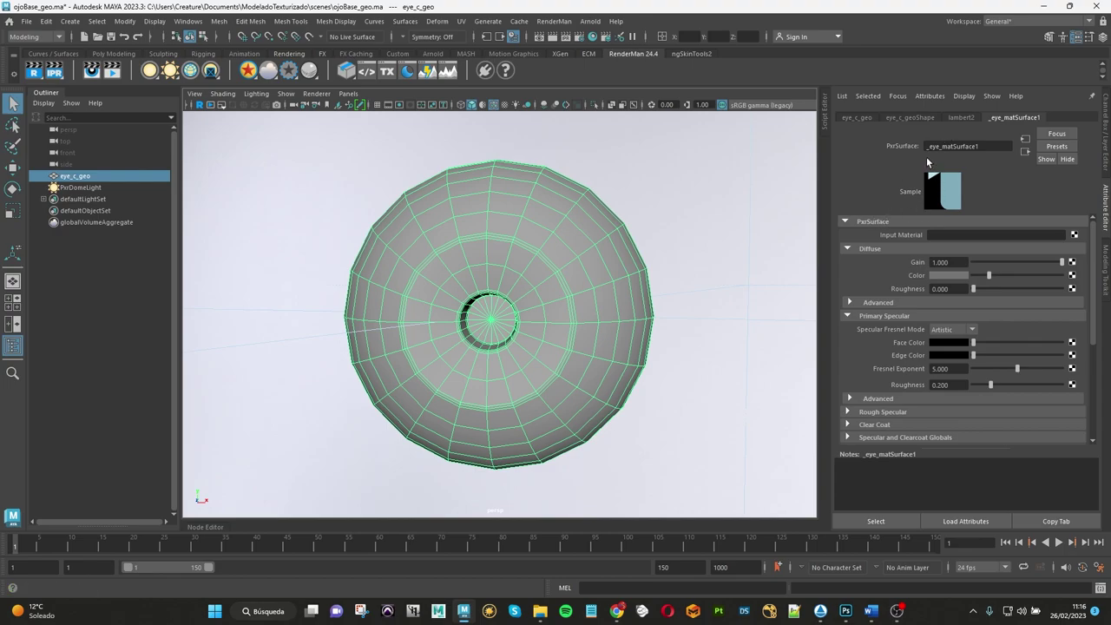
left_click_drag(927, 148, 982, 147)
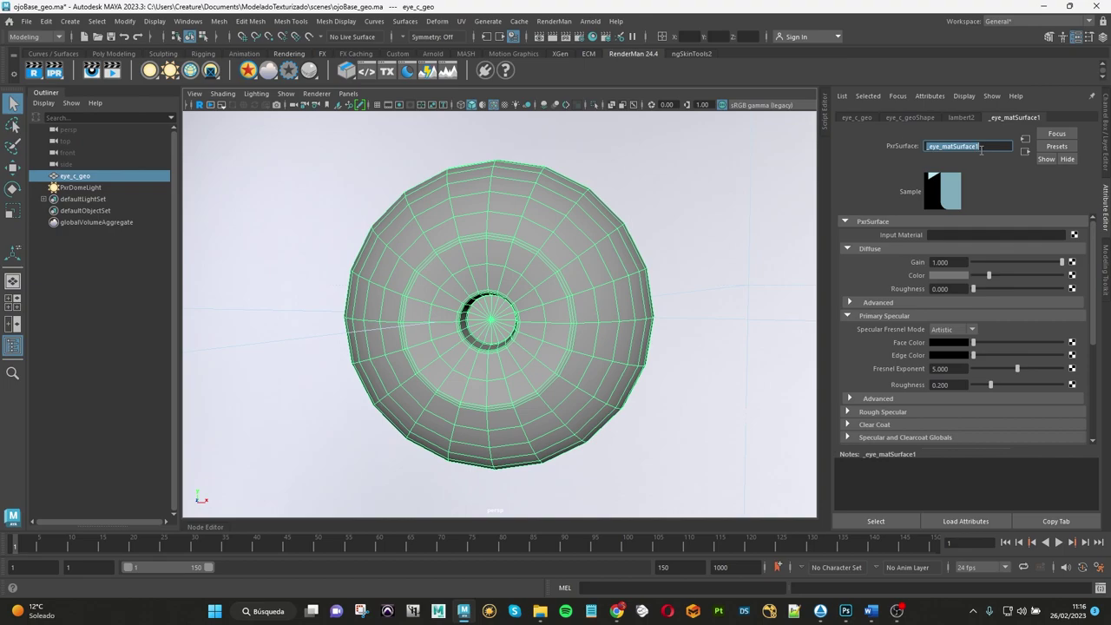
type("Pxr")
key("Return")
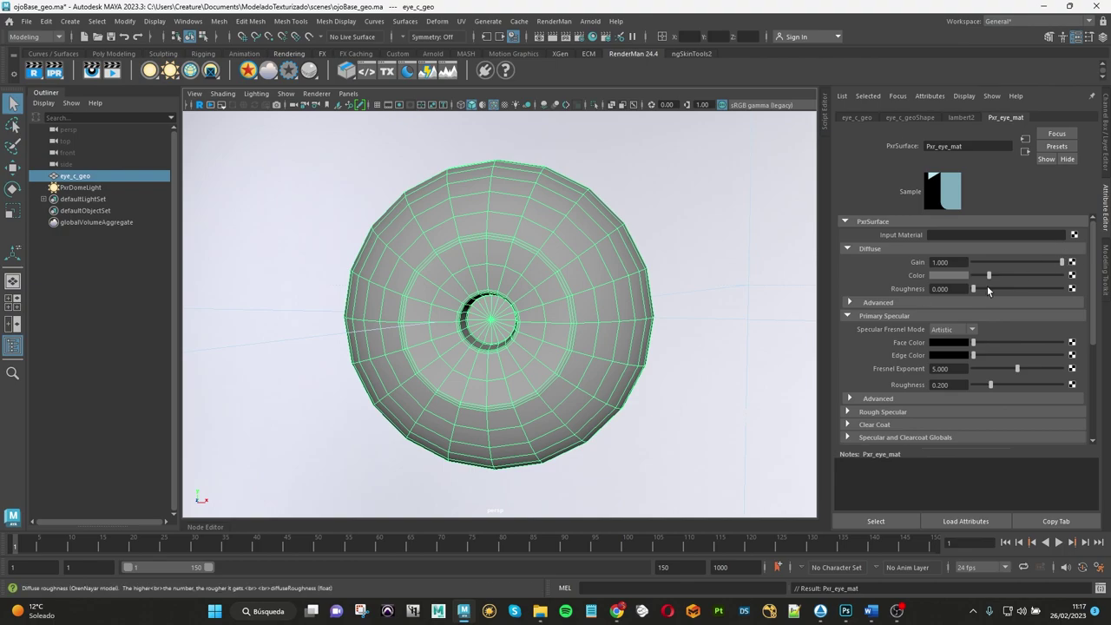
mouse_move(989, 276)
left_mouse_down()
mouse_move(1006, 276)
mouse_move(977, 277)
mouse_move(1000, 275)
mouse_move(985, 279)
left_mouse_up()
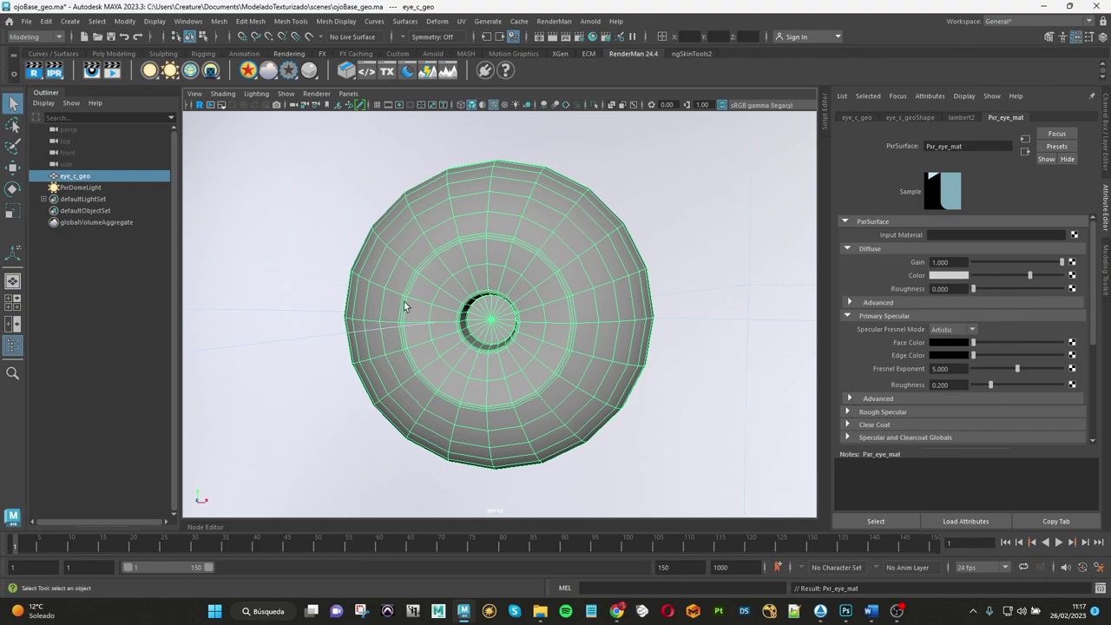
Step: Set the shading group's Surface material to Pxr_eye_mat instead of lambert2
left_click(1027, 153)
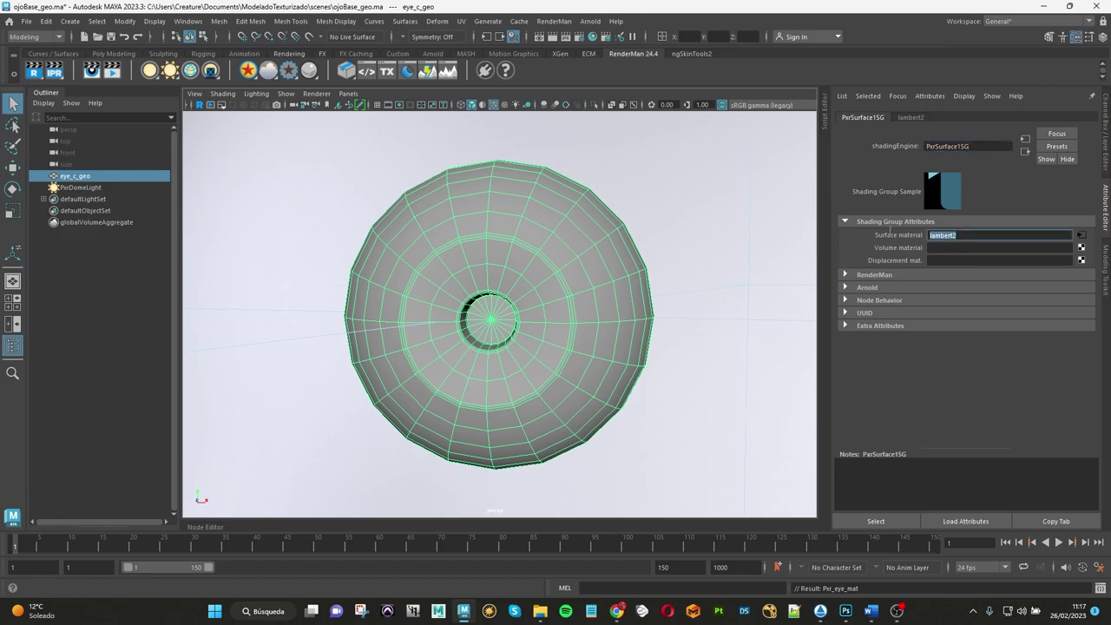
type("Pxr_eye_mat")
key("Return")
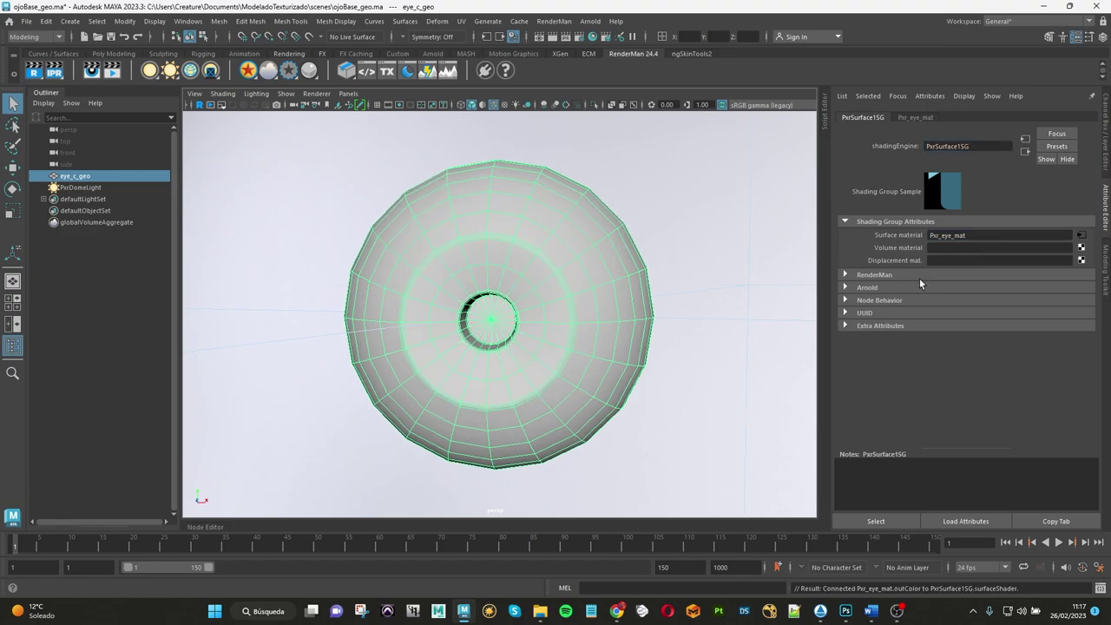
left_click(544, 279)
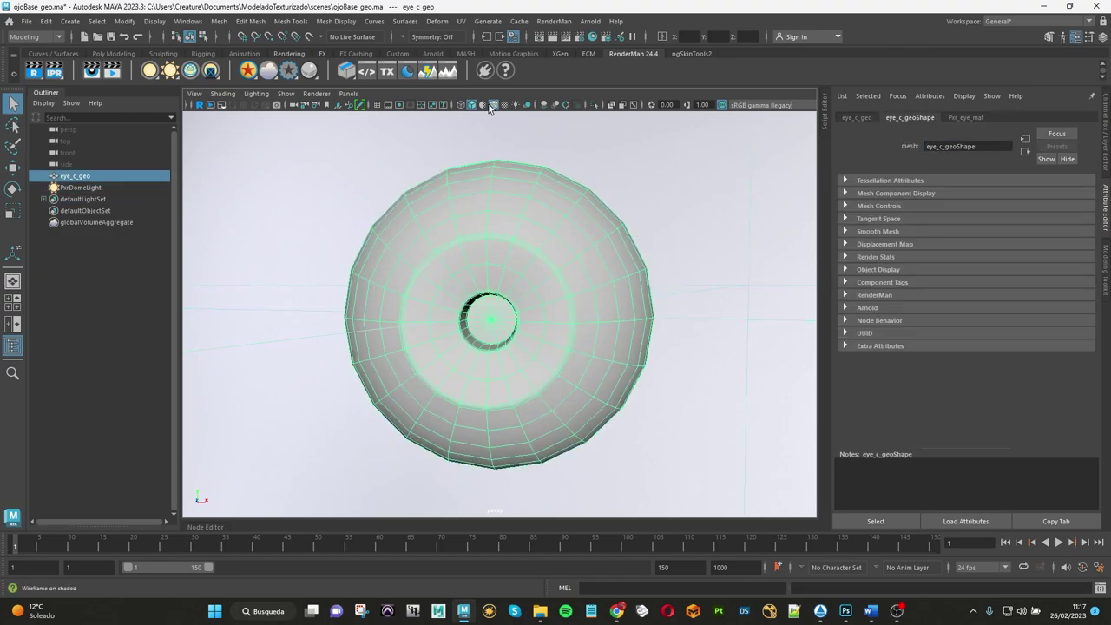
left_click_drag(541, 235, 657, 206, "alt")
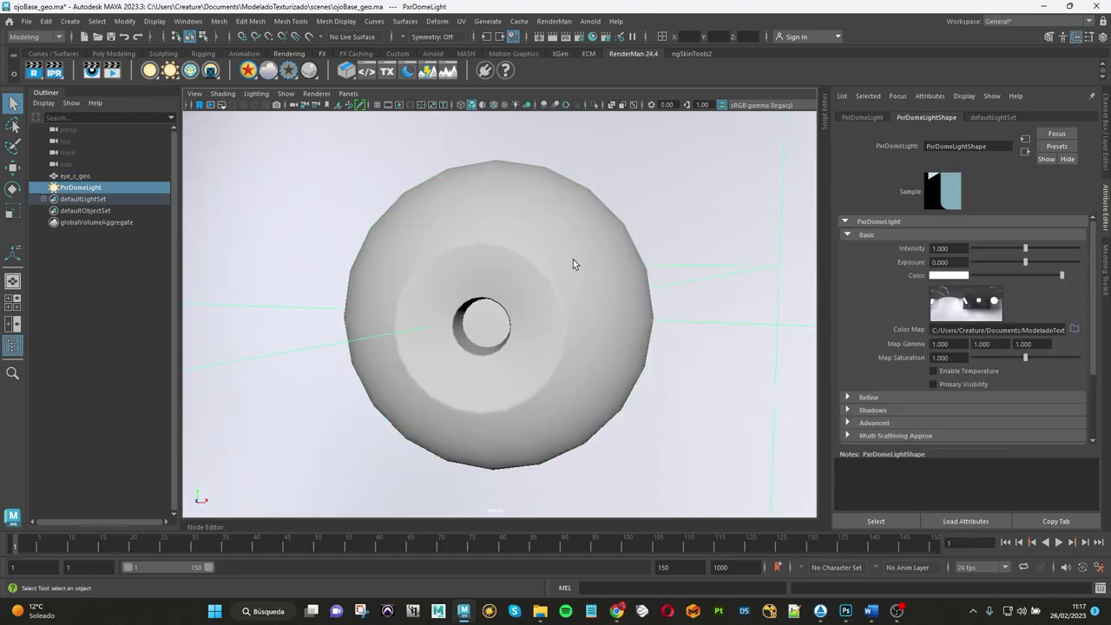
Step: Tone Pxr_eye_mat's Diffuse Color down from near white to light grey
left_click(969, 118)
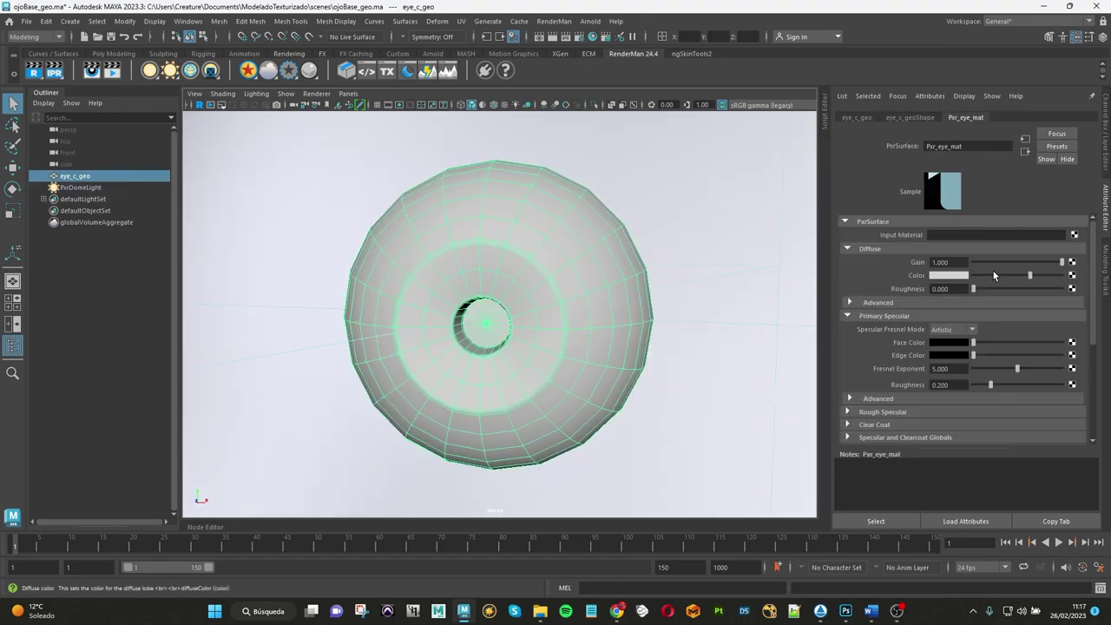
left_click_drag(992, 271, 1013, 272)
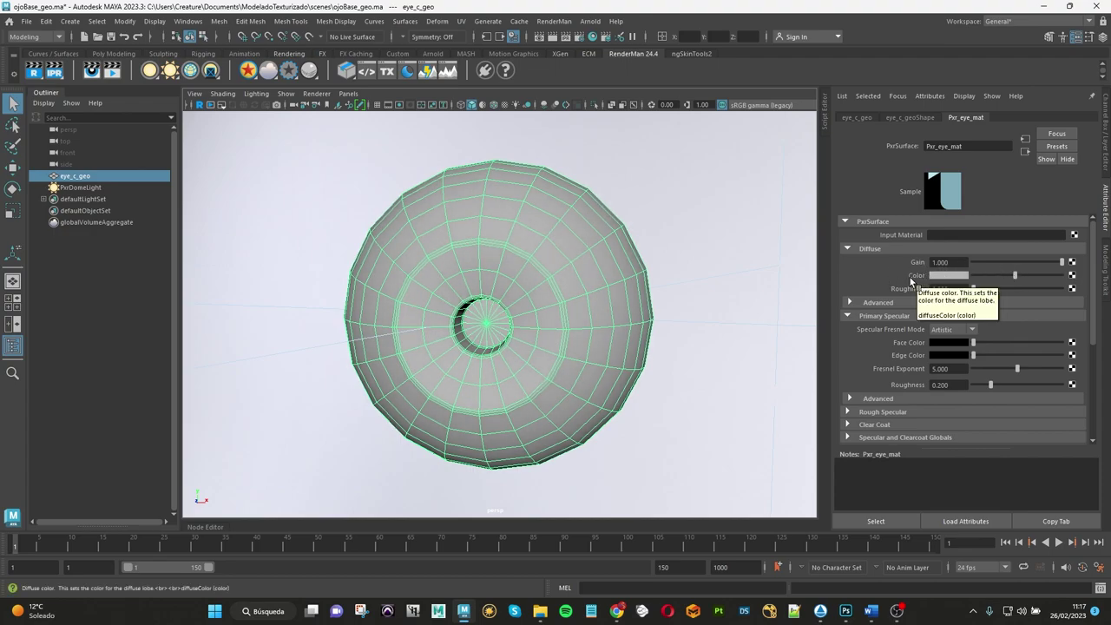
Step: Connect a Maya 2D File texture node (file1) to Pxr_eye_mat's Diffuse Color
left_click(1073, 275)
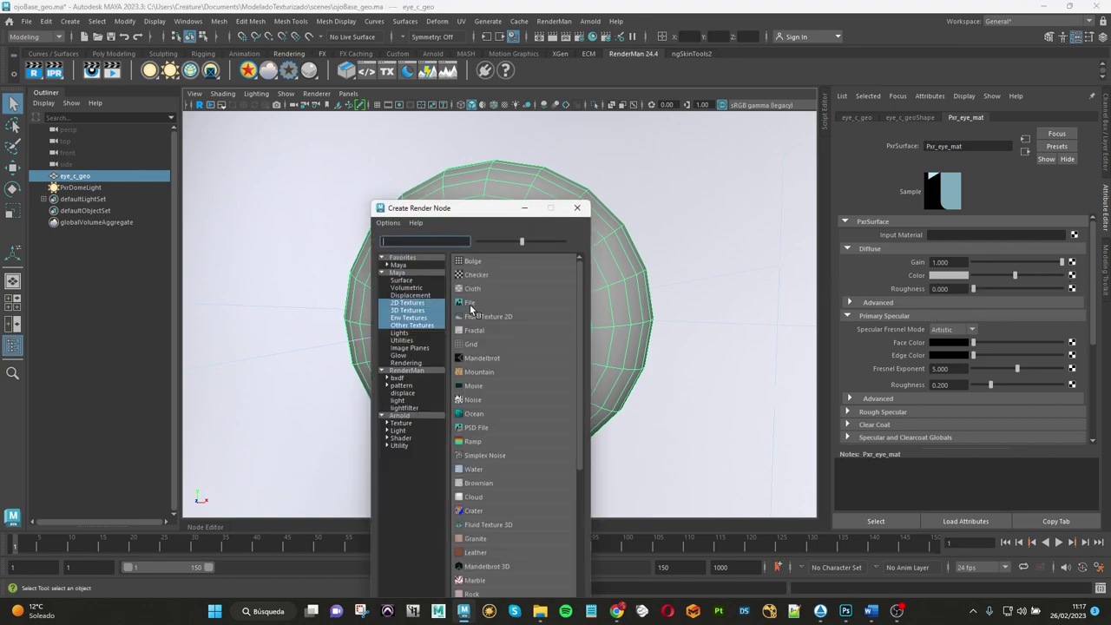
left_click_drag(460, 211, 467, 146)
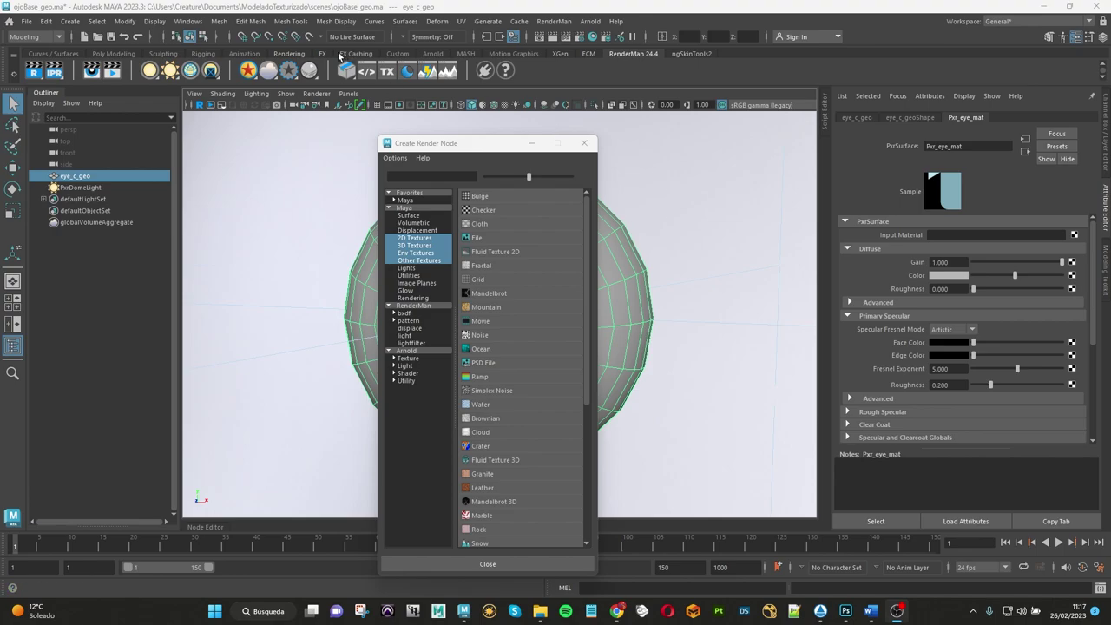
left_click(415, 305)
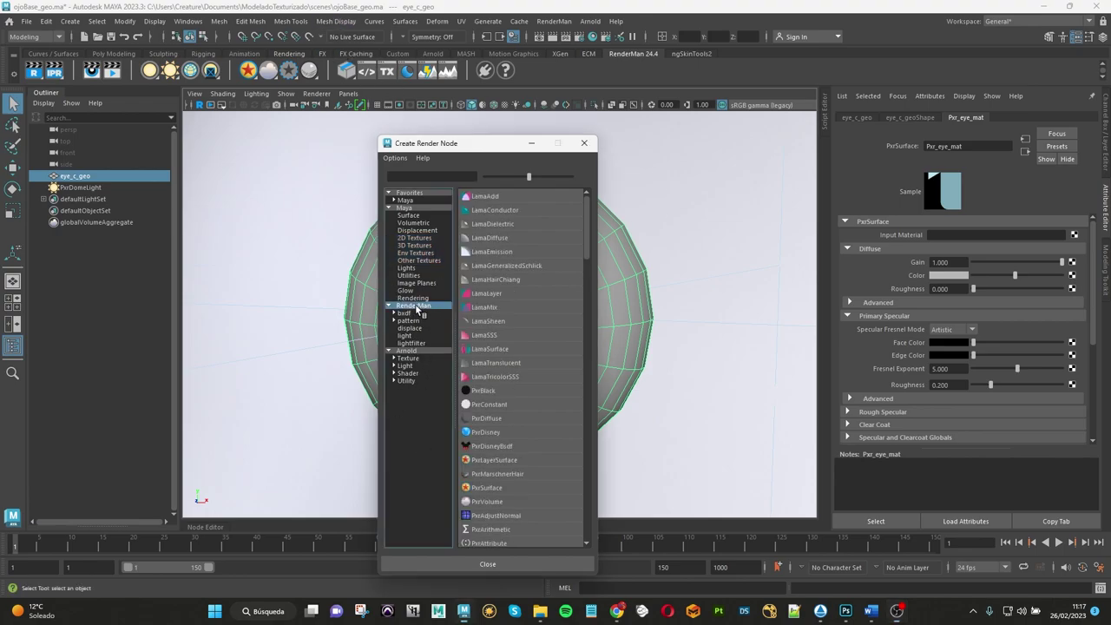
scroll(499, 394, "down", 3)
scroll(499, 395, "down", 3)
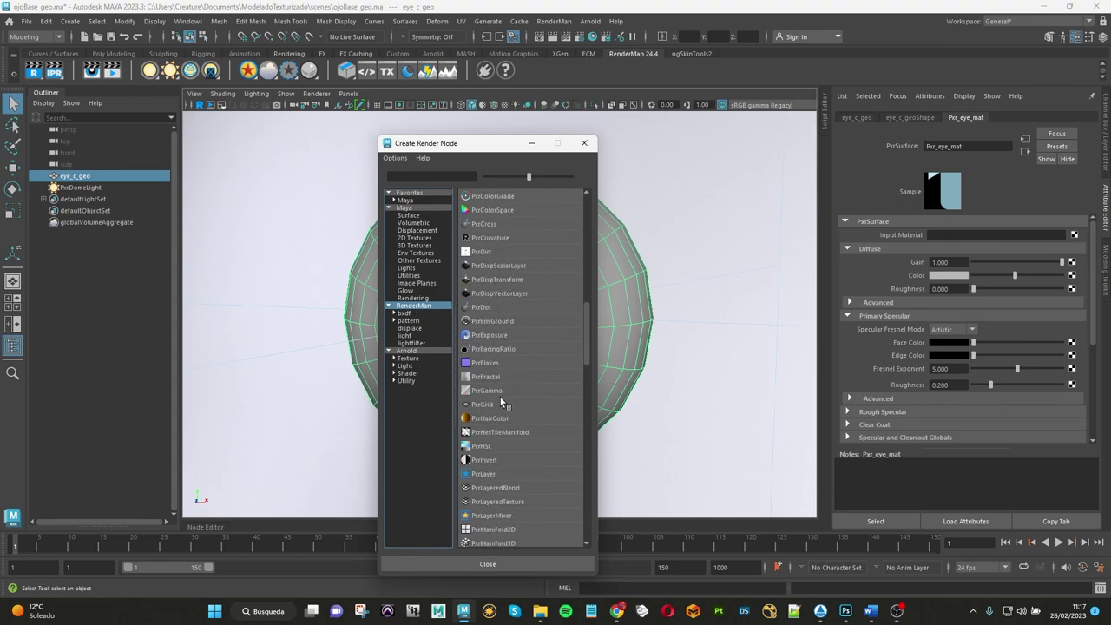
scroll(500, 397, "down", 2)
scroll(501, 397, "down", 3)
scroll(500, 397, "down", 2)
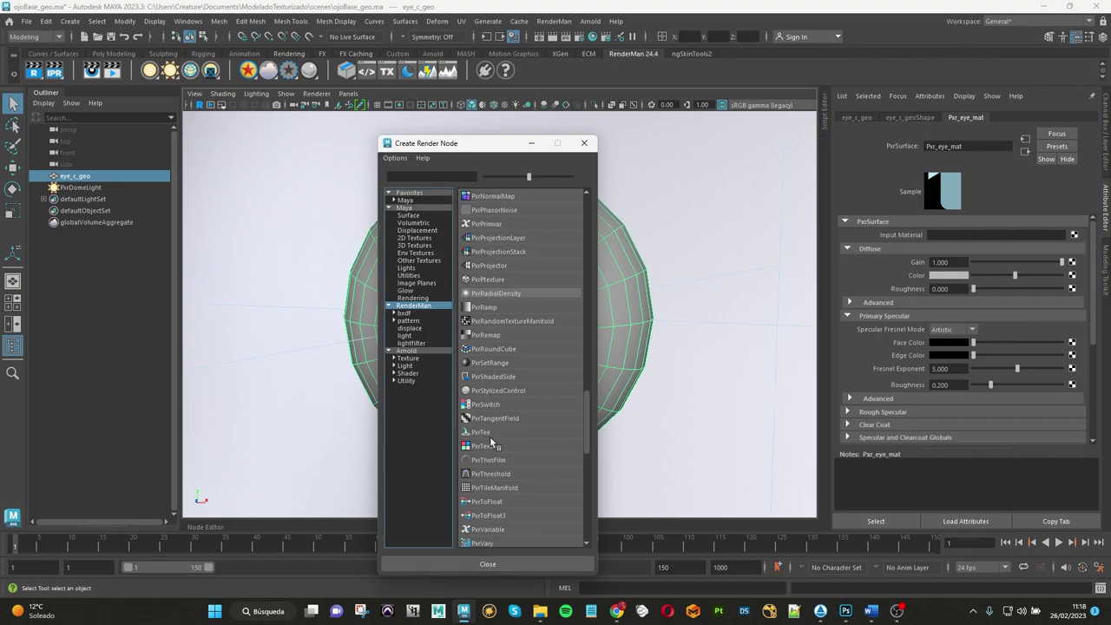
scroll(547, 376, "up", 5)
scroll(547, 376, "up", 5)
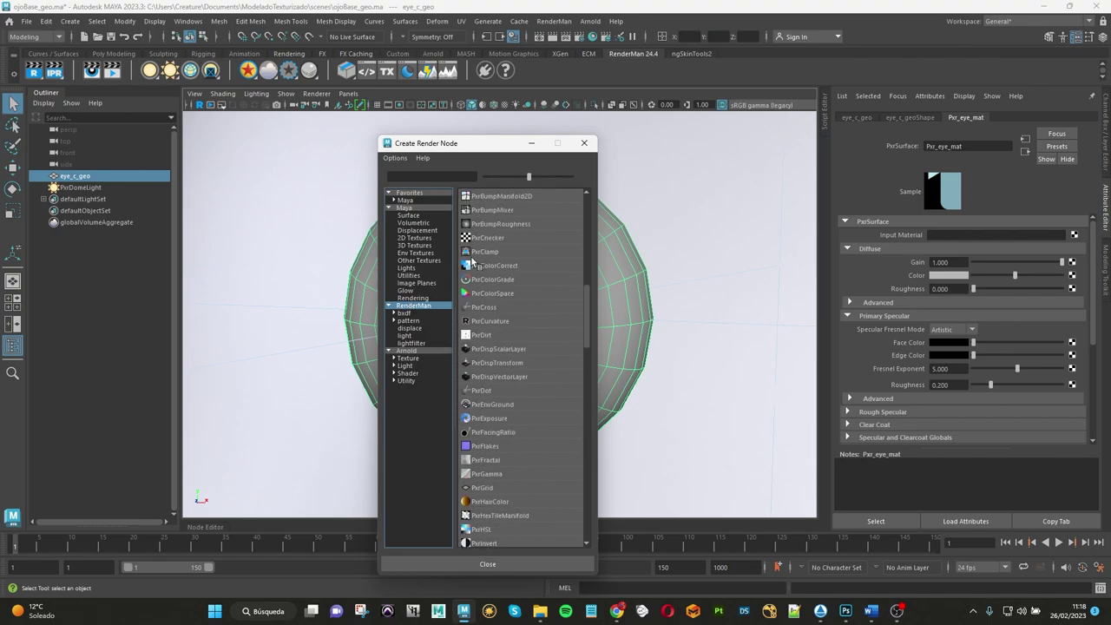
left_click(413, 208)
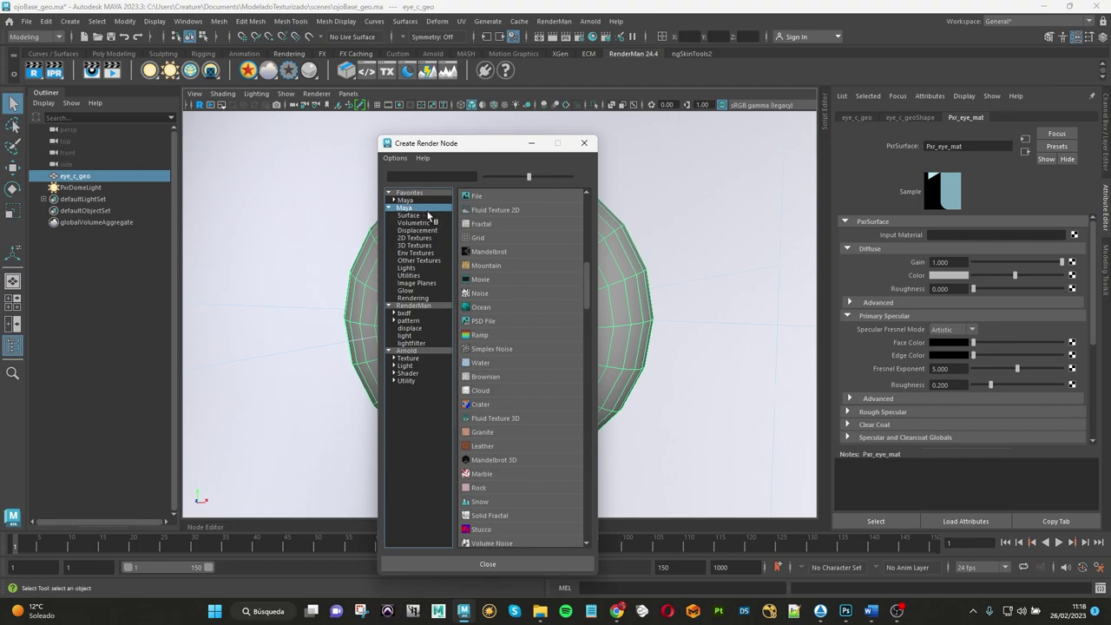
left_click(477, 199)
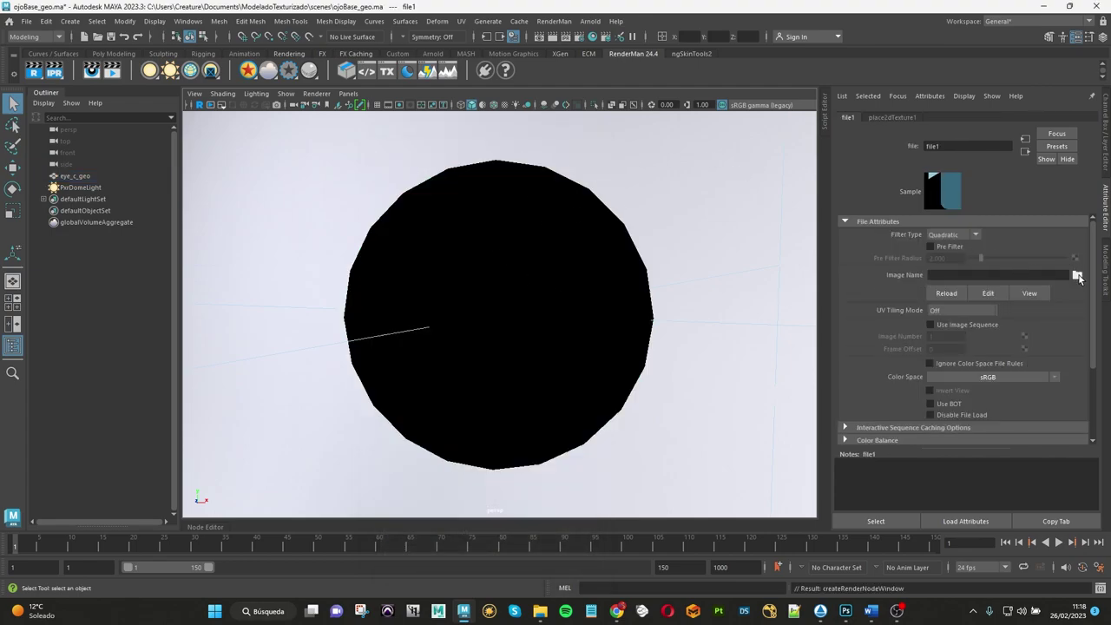
Step: Load ojo_difusseColor.tif from scenes\txt into file1, then return to Pxr_eye_mat
left_click(1078, 276)
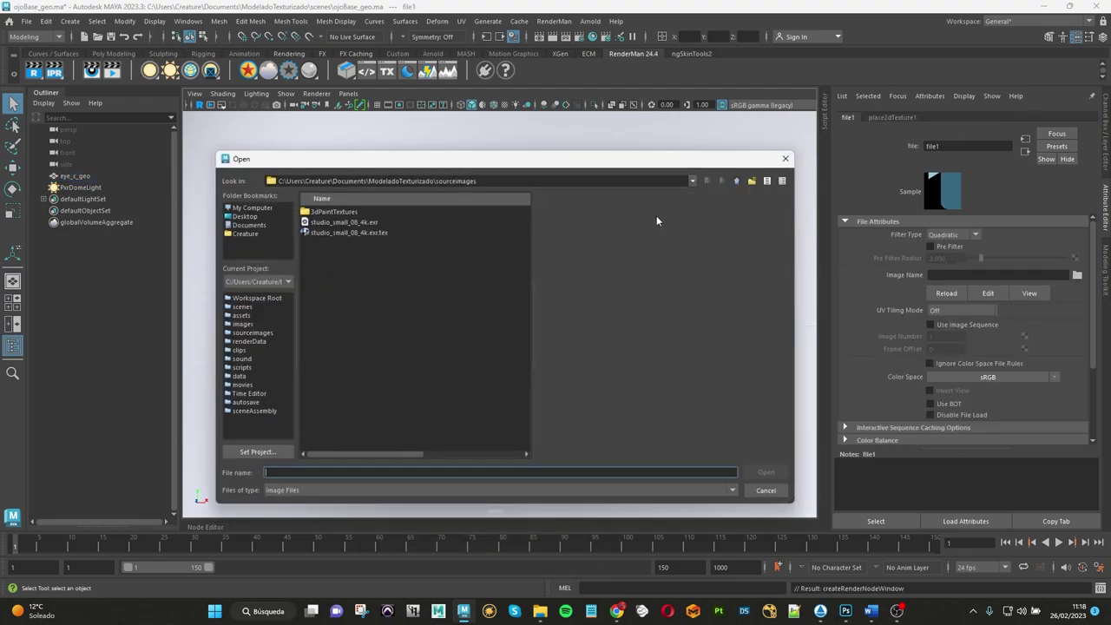
left_click(248, 307)
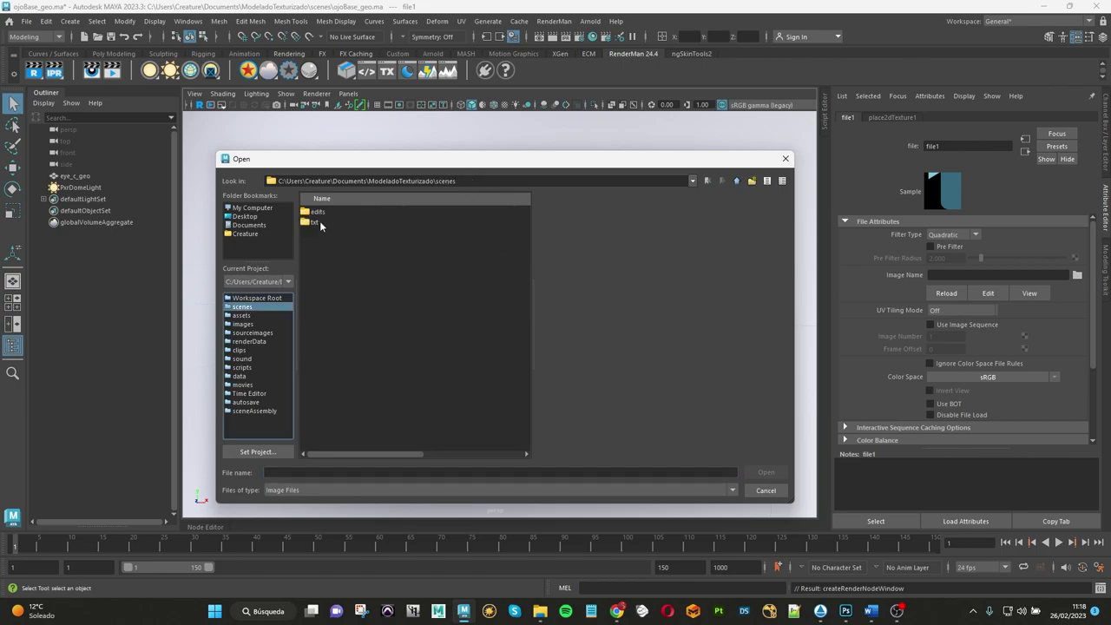
double_click(316, 223)
left_click(339, 223)
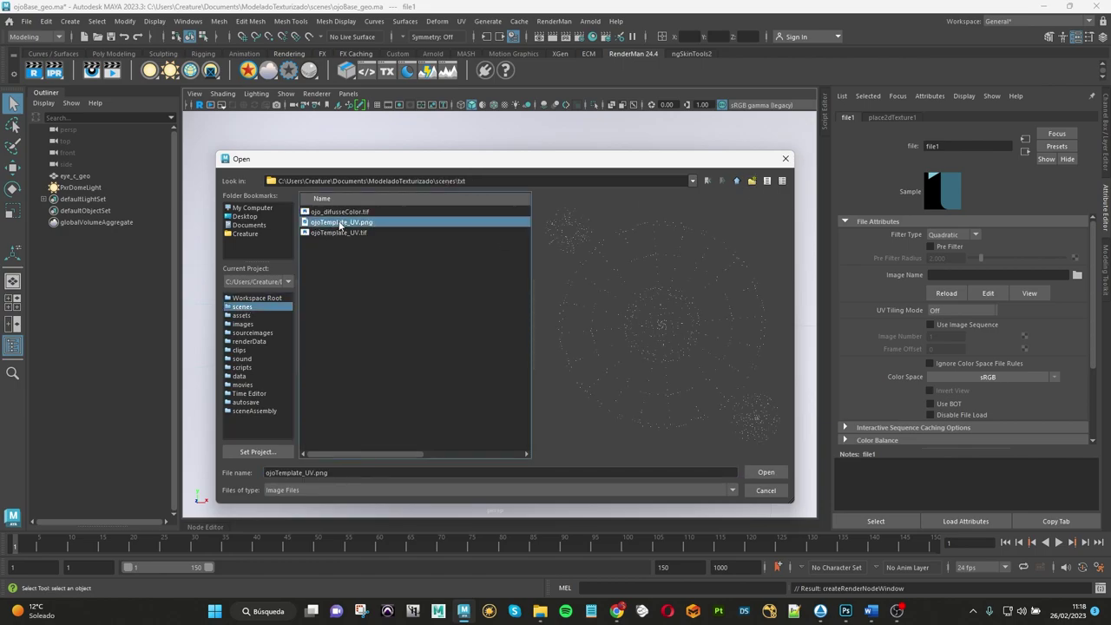
left_click(343, 212)
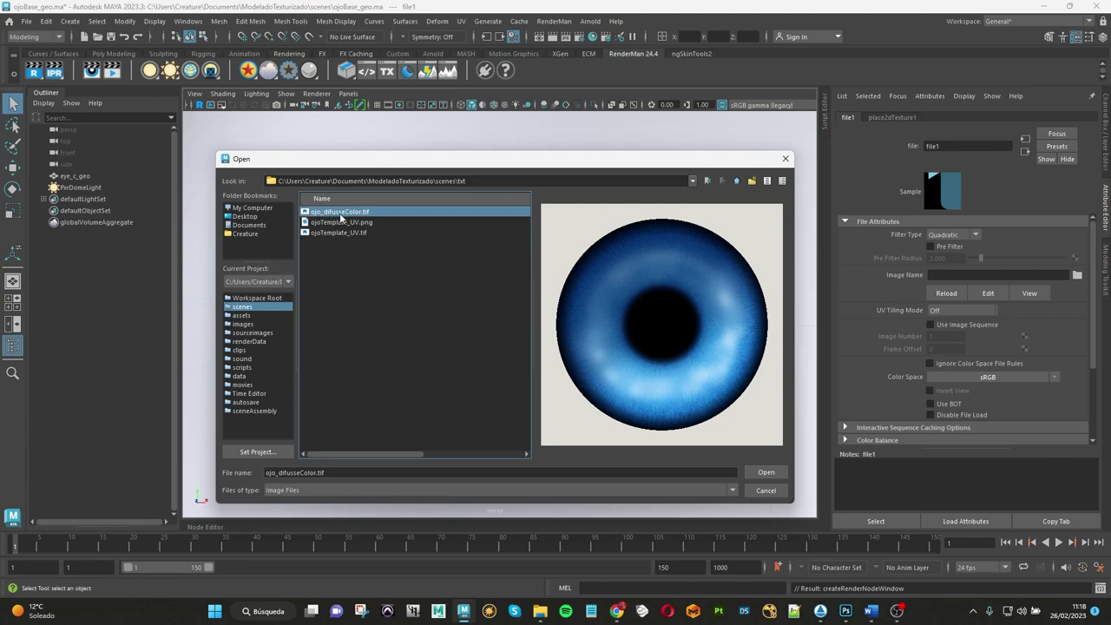
left_click(766, 474)
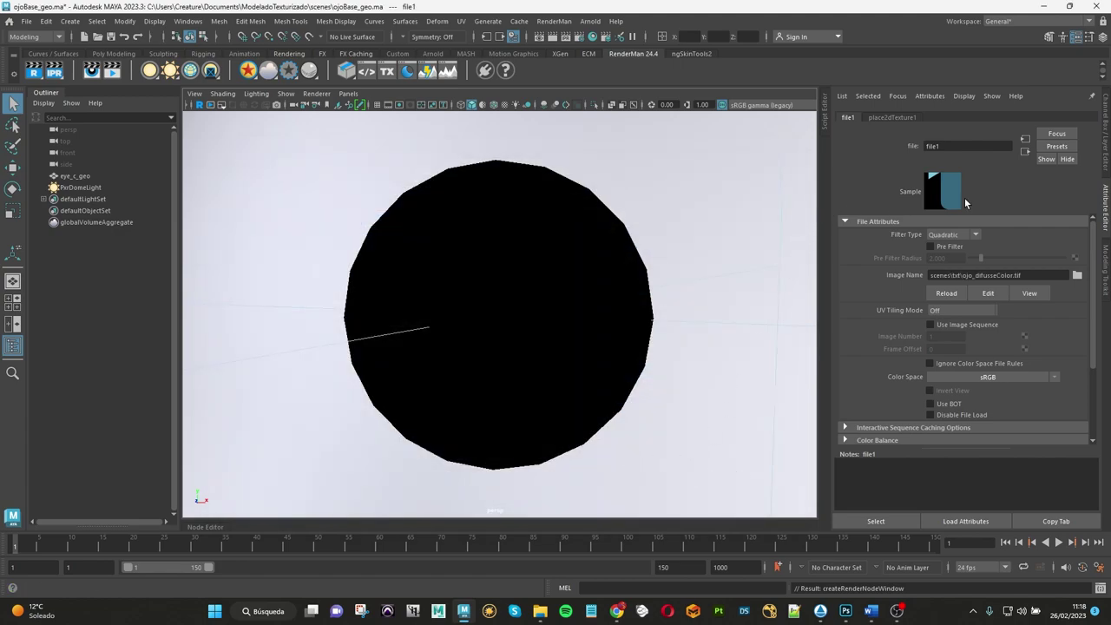
left_click(1026, 152)
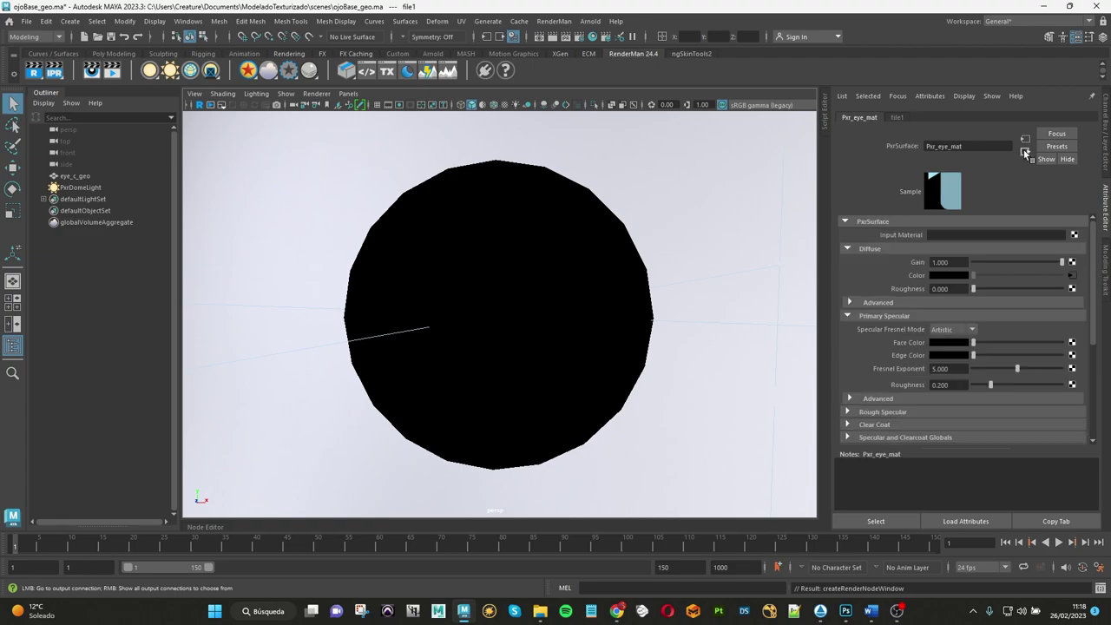
Step: Turn on viewport textures to inspect the blue iris, then show the Workspace layout list
left_click(496, 106)
mouse_move(534, 347)
left_mouse_down("alt")
mouse_move(539, 408)
mouse_move(526, 405)
mouse_move(534, 388)
left_mouse_up("alt")
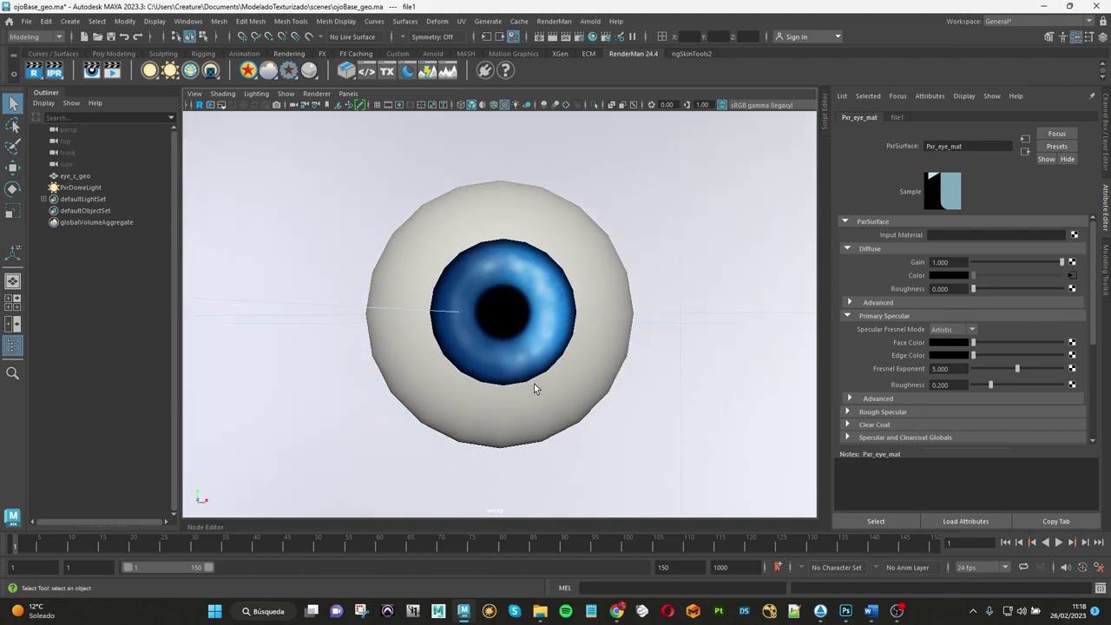
left_click_drag(530, 276, 455, 334, "alt")
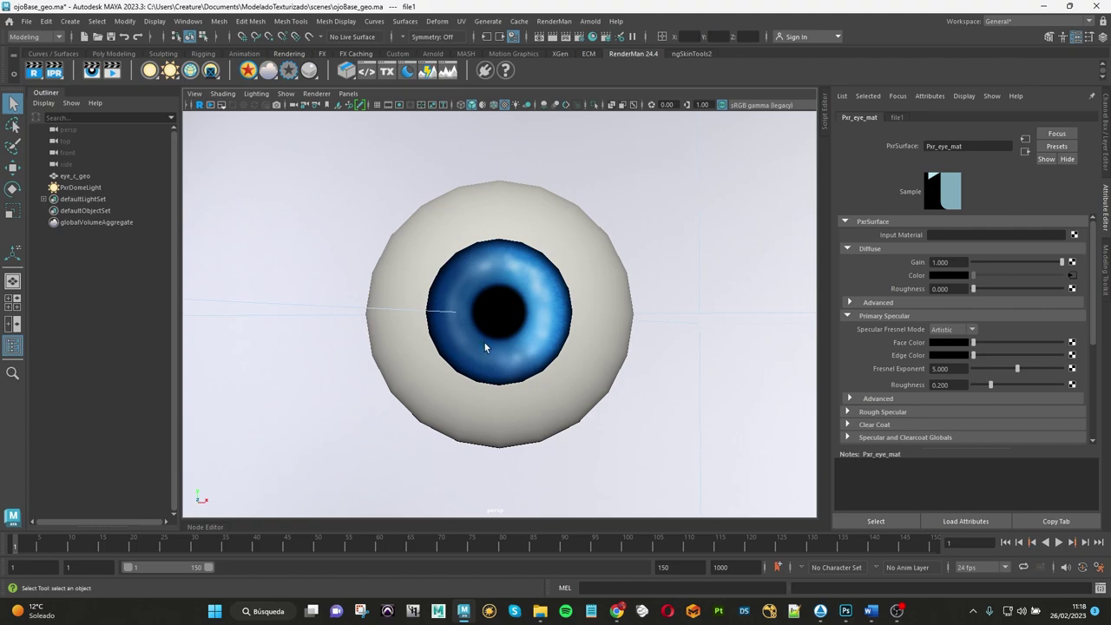
left_click(990, 22)
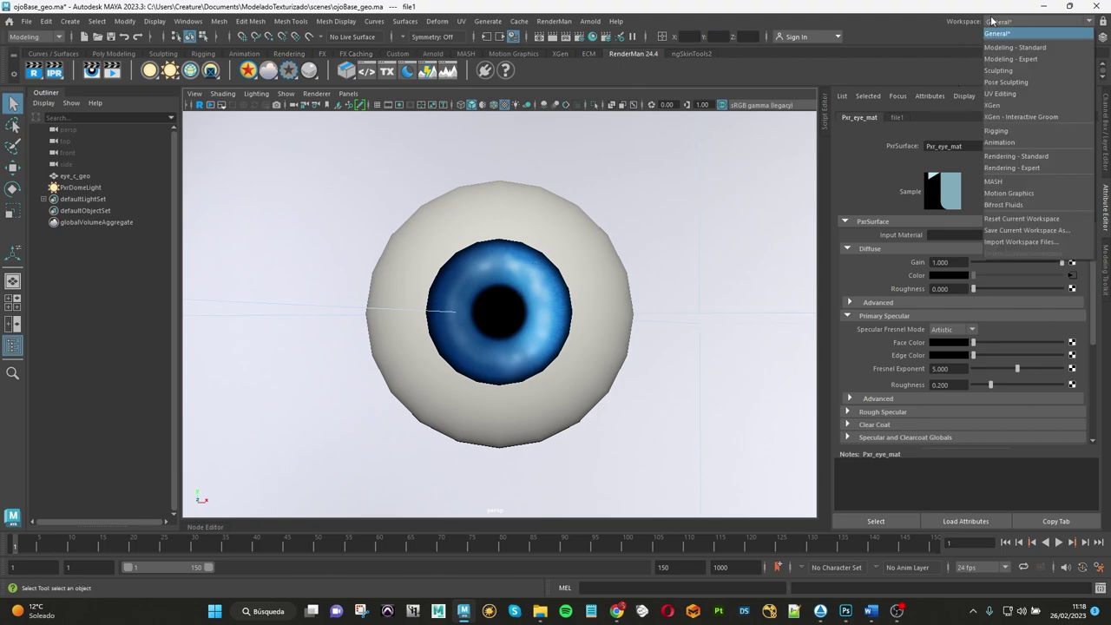
Step: In the UV Editing workspace, select the eyeball's UV shell and rotate it over ojo_difusseColor
left_click(999, 90)
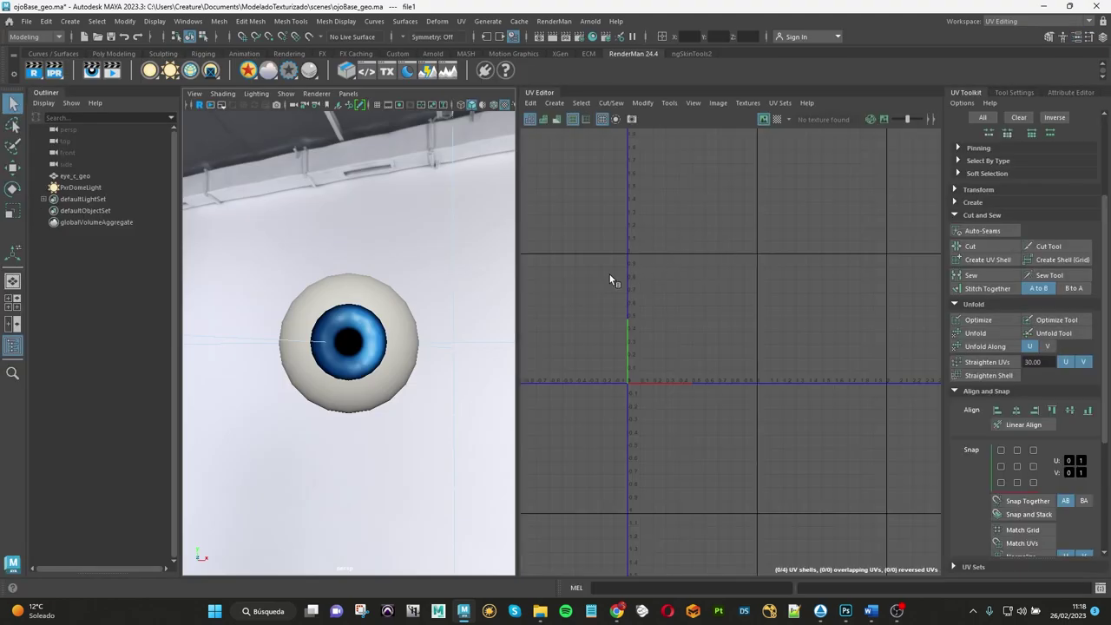
left_click(352, 379)
scroll(384, 388, "up", 3)
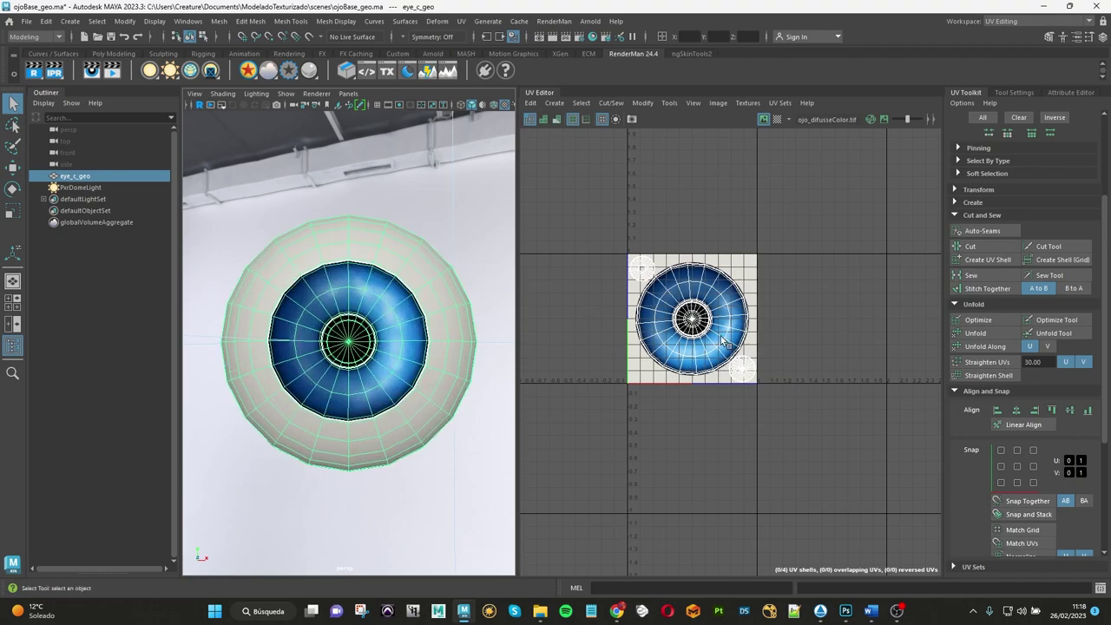
right_click_drag(726, 305, 685, 295)
left_click(711, 297)
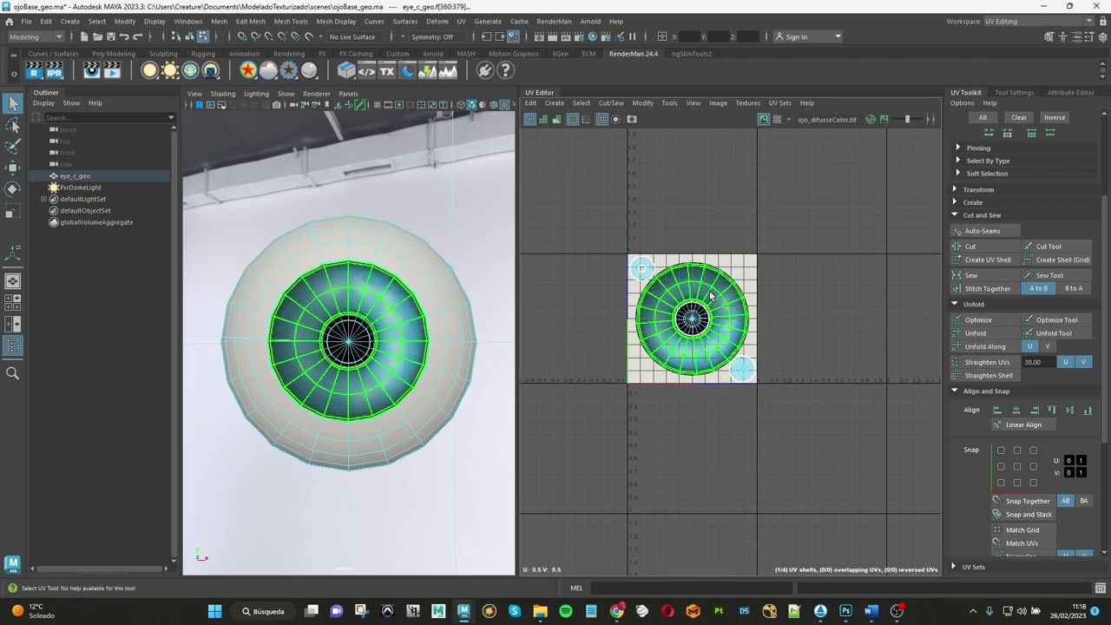
scroll(711, 296, "up", 2)
scroll(846, 302, "up", 1)
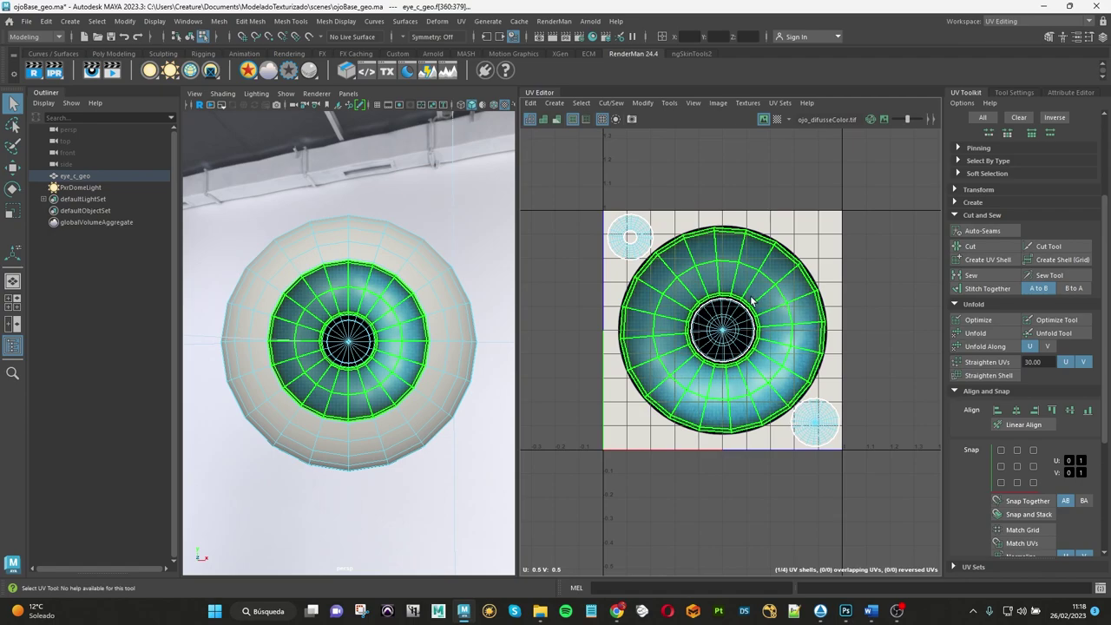
key("e")
left_click(773, 271)
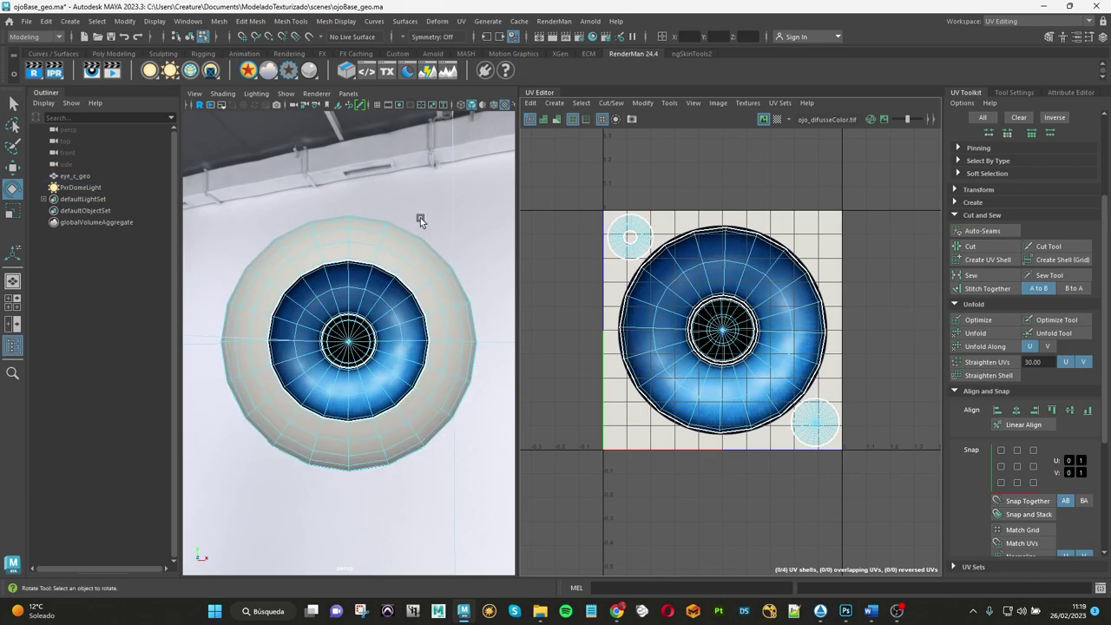
Step: Return to the General workspace with the eye mesh back in object mode
left_click(1038, 21)
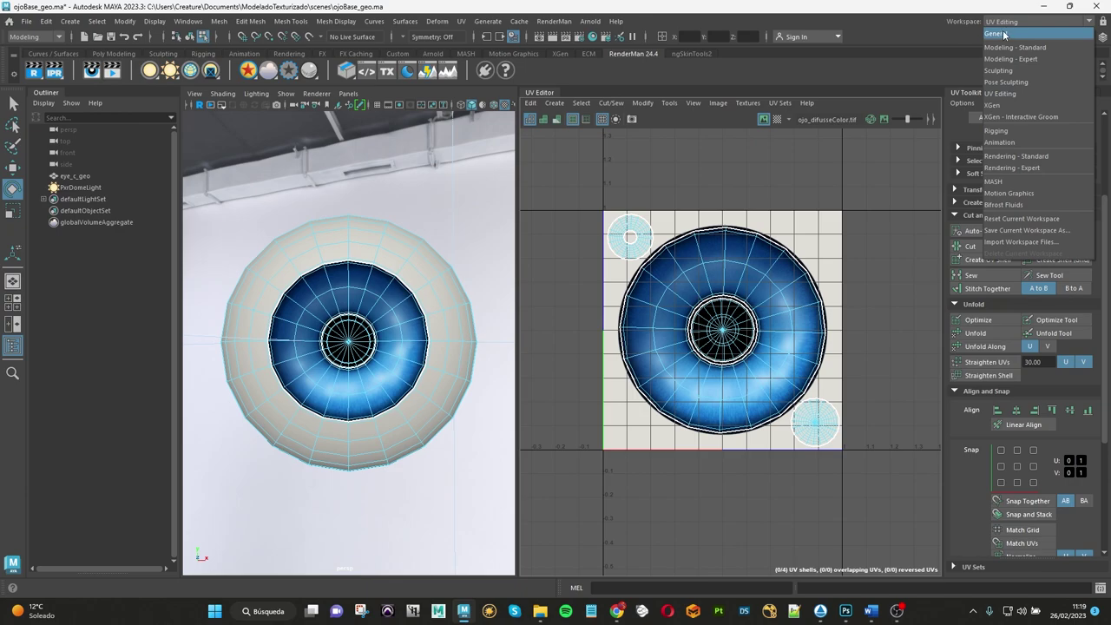
left_click(1038, 32)
right_click_drag(533, 236, 595, 216)
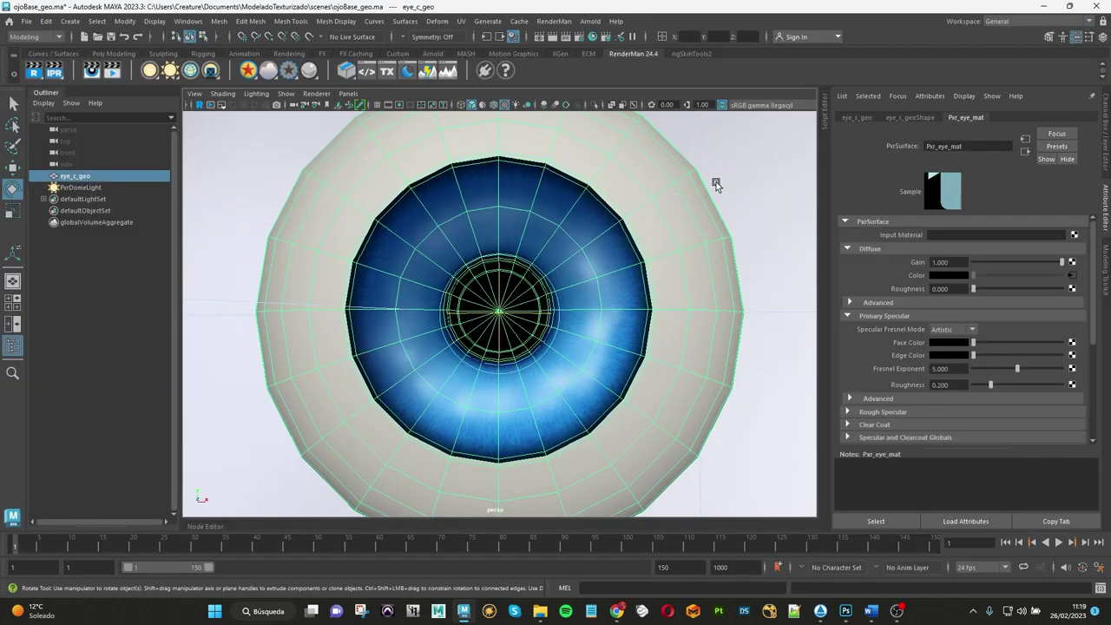
scroll(659, 280, "down", 3)
scroll(659, 299, "up", 2)
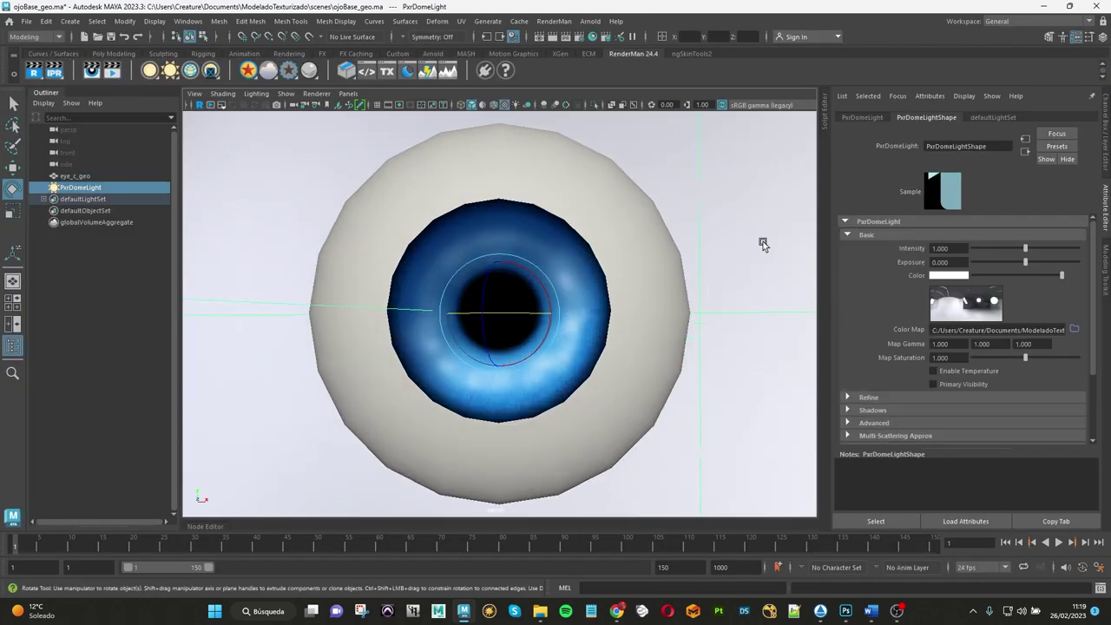
Step: Run the RenderMan viewport render and rotate PxrDomeLight until the eyeball renders clean white
left_click(200, 105)
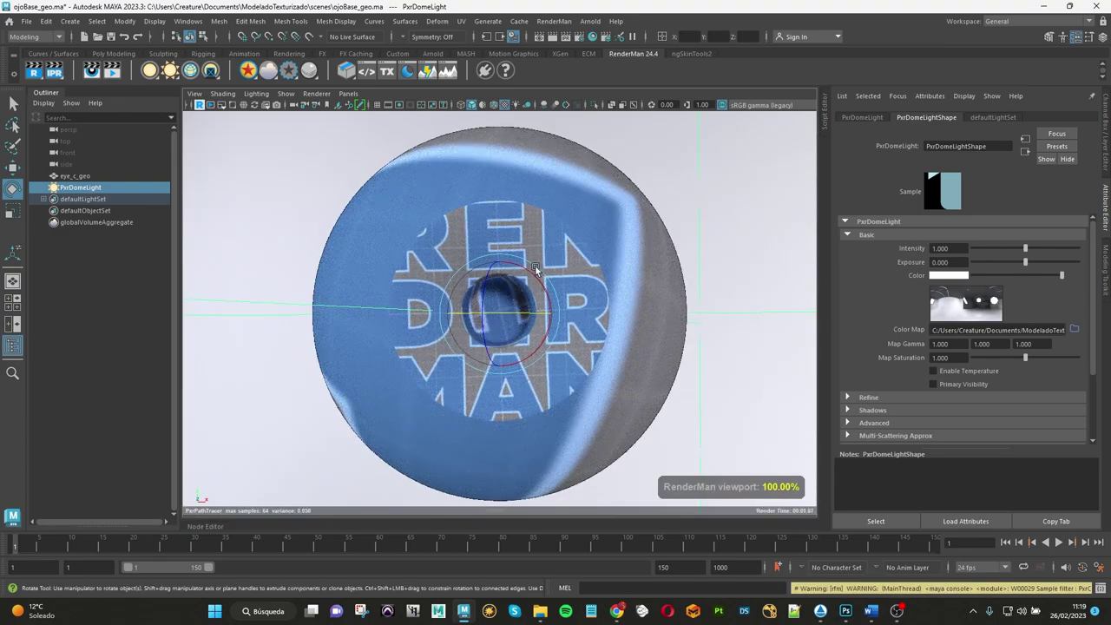
left_click_drag(482, 278, 491, 281)
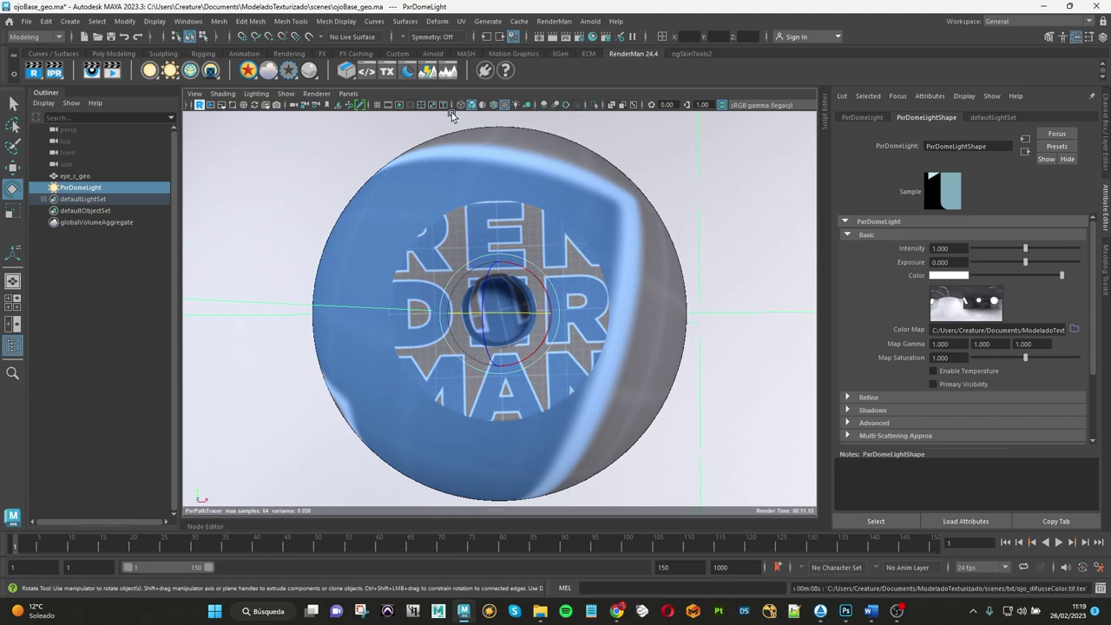
left_click(202, 105)
key("q")
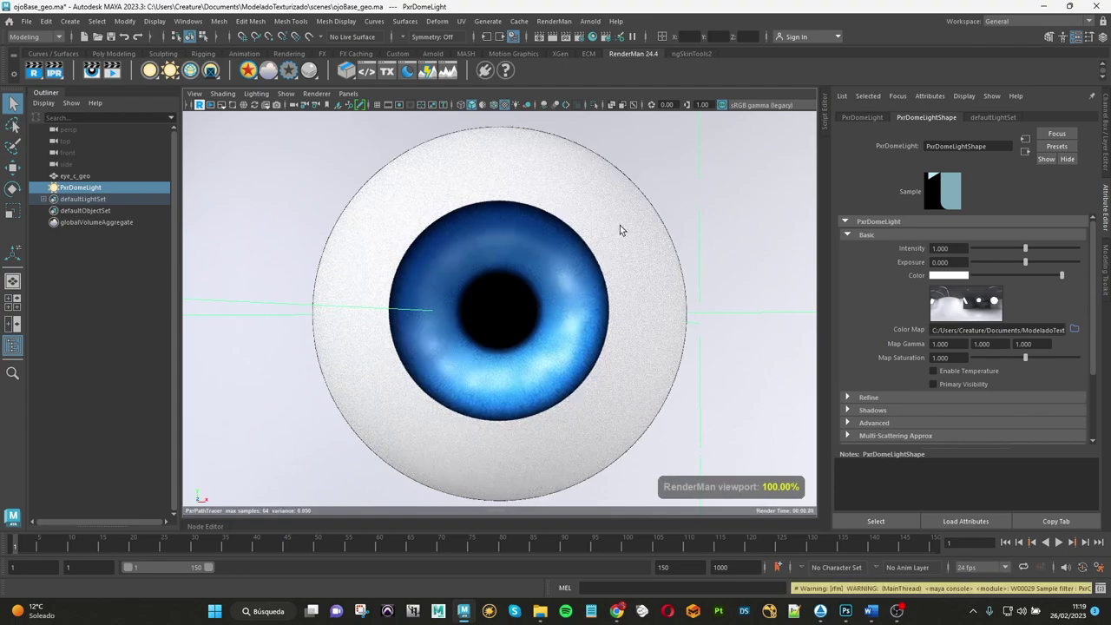
scroll(625, 260, "down", 3)
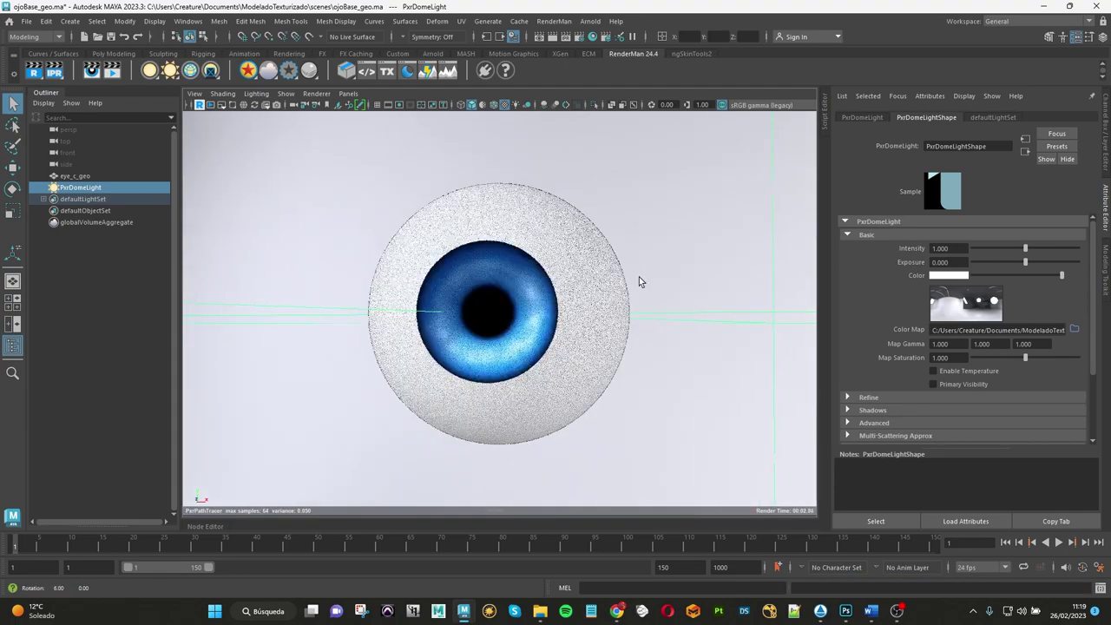
left_click(286, 93)
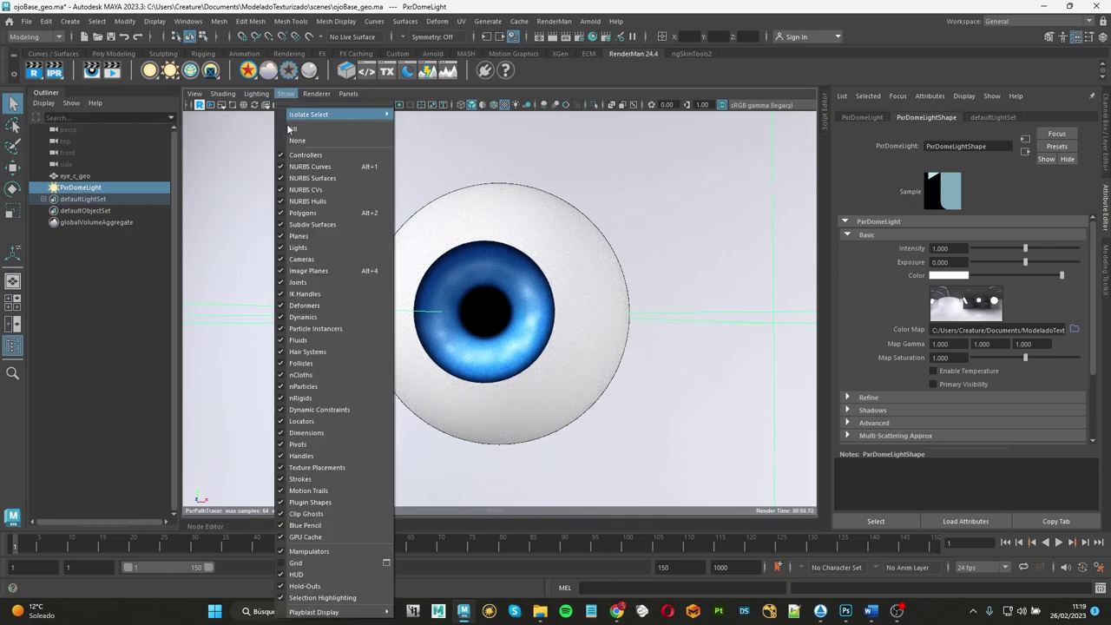
Step: Uncheck Plugin Shapes so the eyeball renders on black, then select eye_c_geo
left_click(310, 502)
left_click_drag(652, 419, 659, 417, "alt")
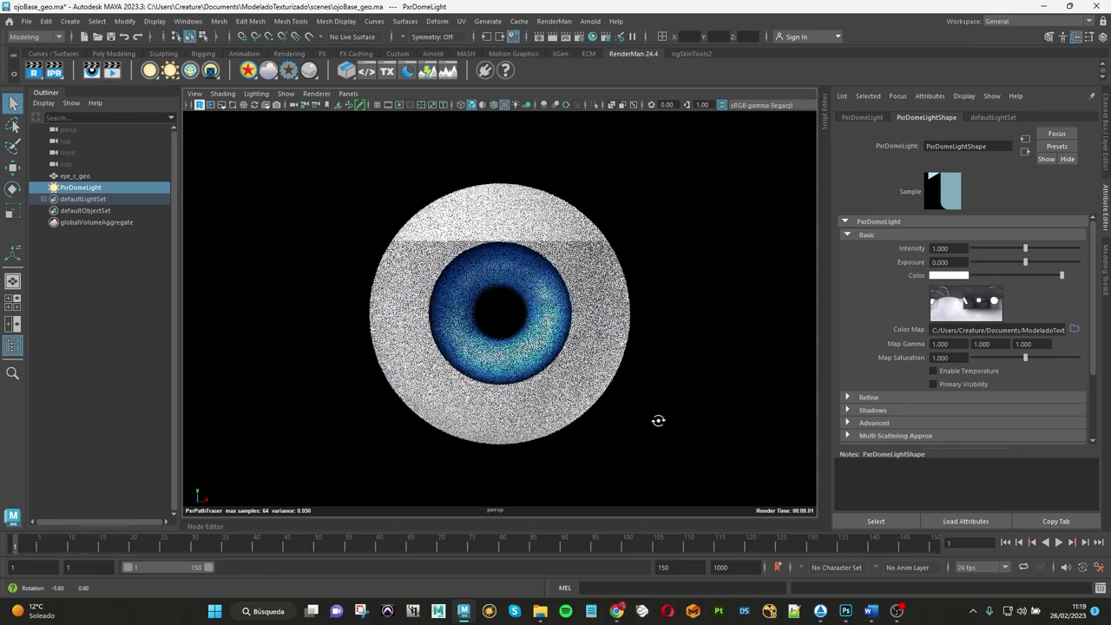
left_click(680, 402)
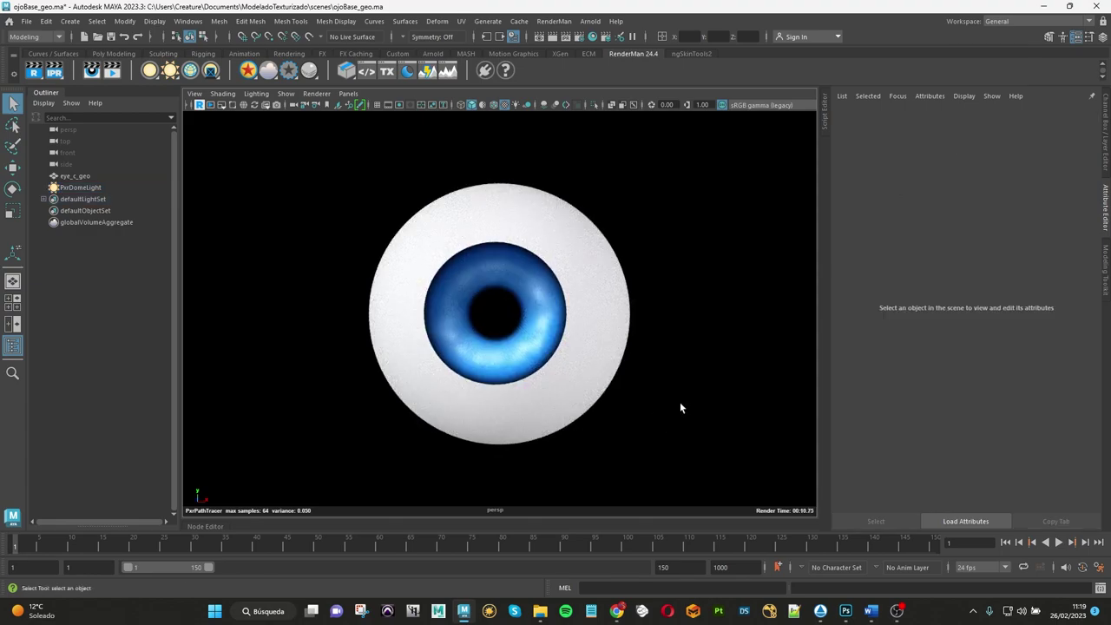
left_click(577, 366)
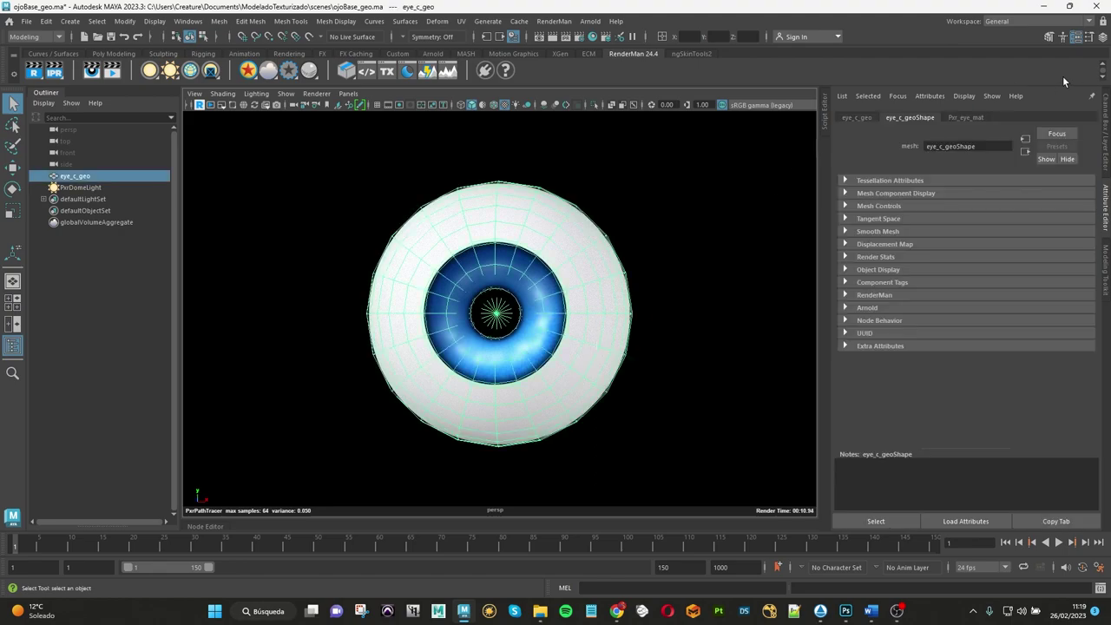
left_click(972, 116)
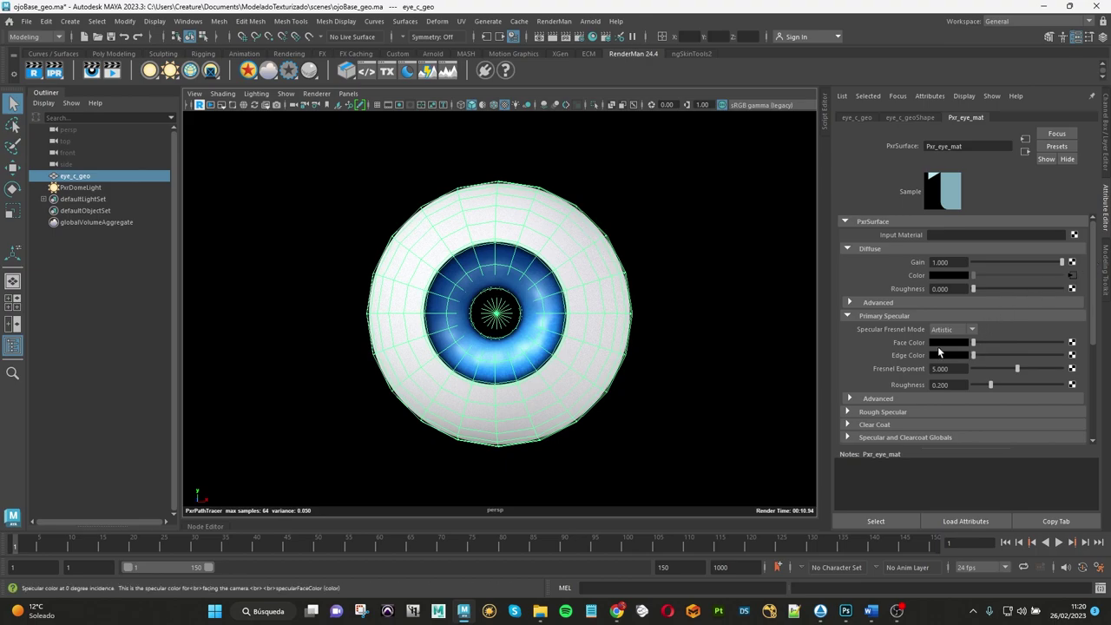
mouse_move(947, 344)
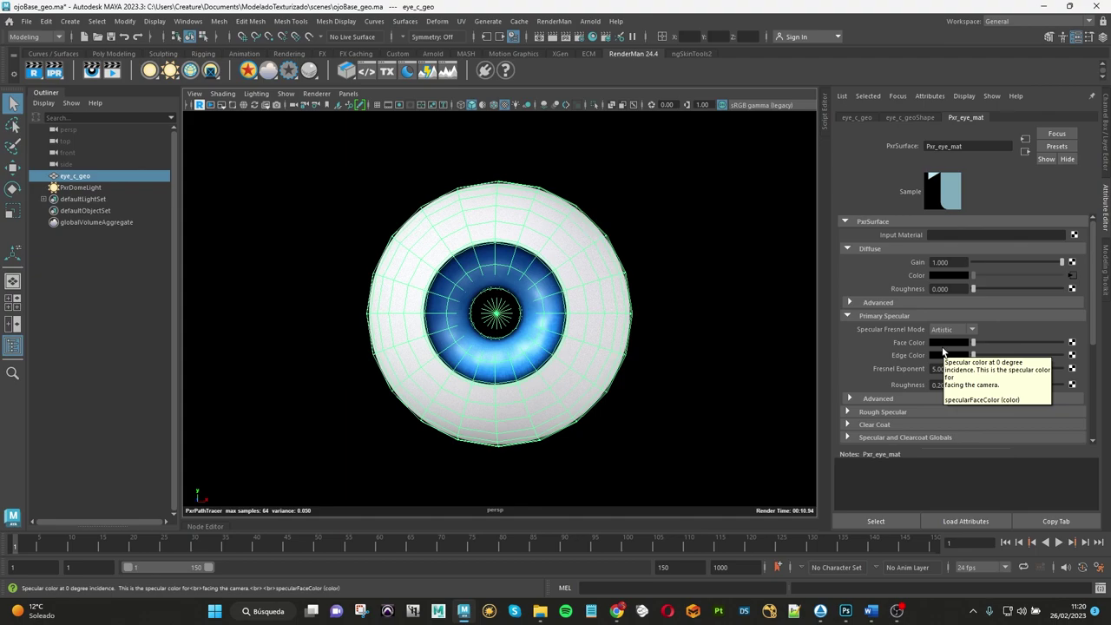
left_click(650, 269)
left_click(621, 262)
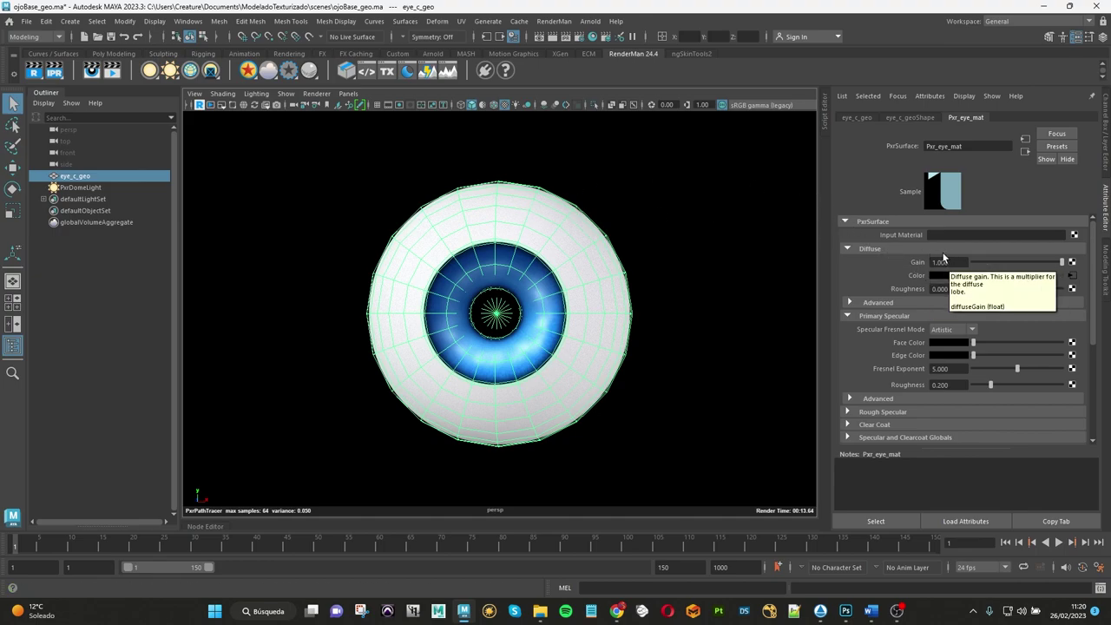
left_click(868, 315)
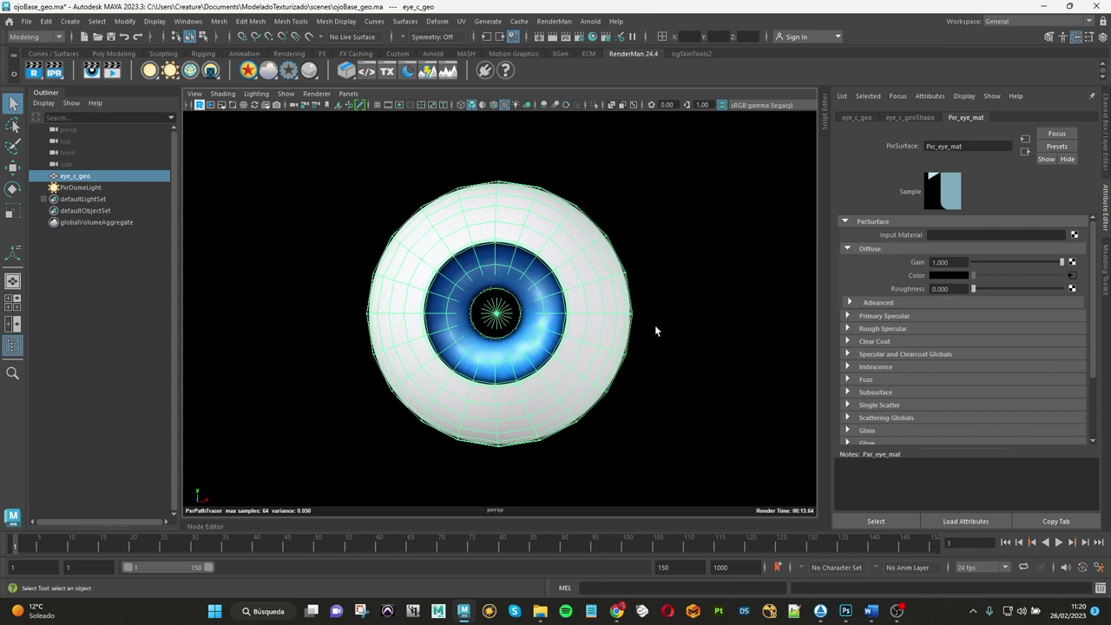
left_click(775, 330)
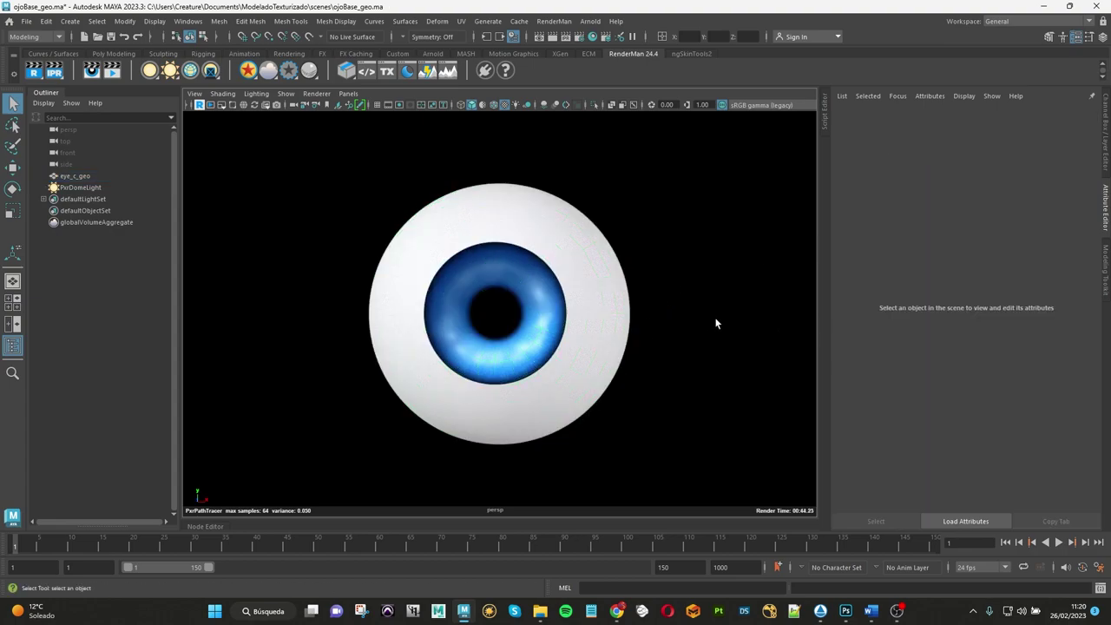
Step: Stop the IPR render and select the difusseColor group in Photoshop's ojoTemplate_UV.tif
left_click(199, 106)
left_click(847, 611)
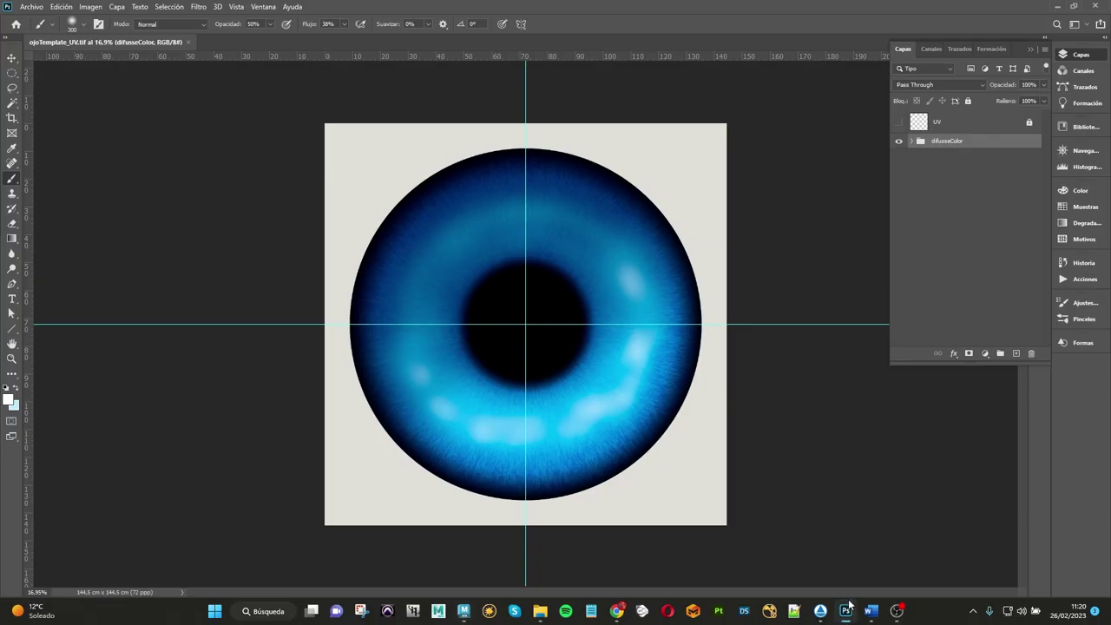
left_click(956, 218)
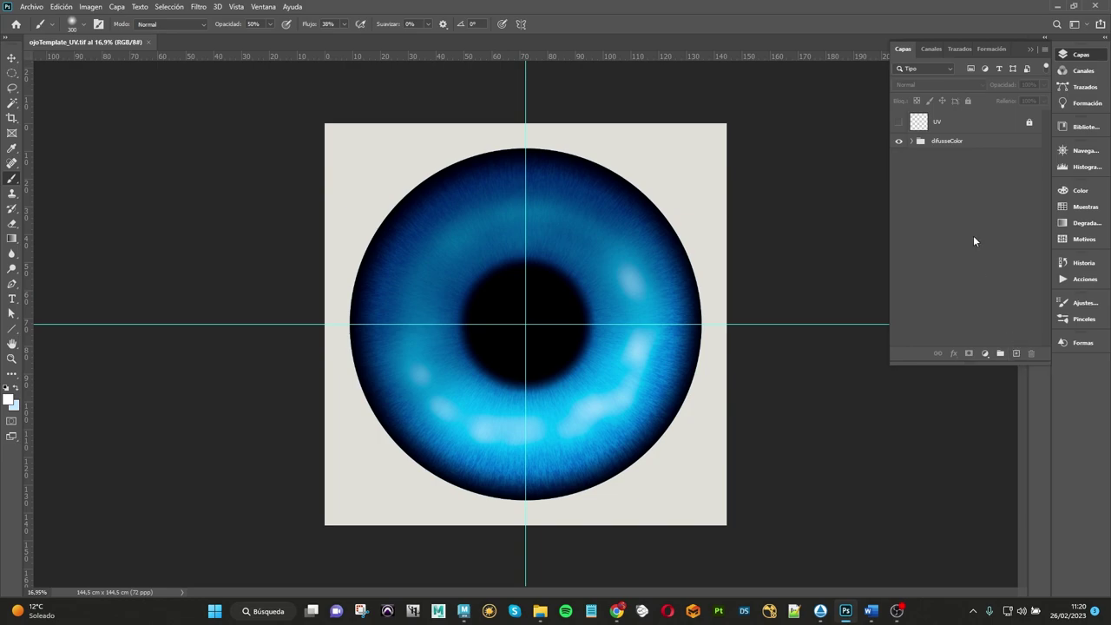
left_click(921, 142)
Step: Duplicate the difusseColor group and name the copy difusseGain
right_click(927, 144)
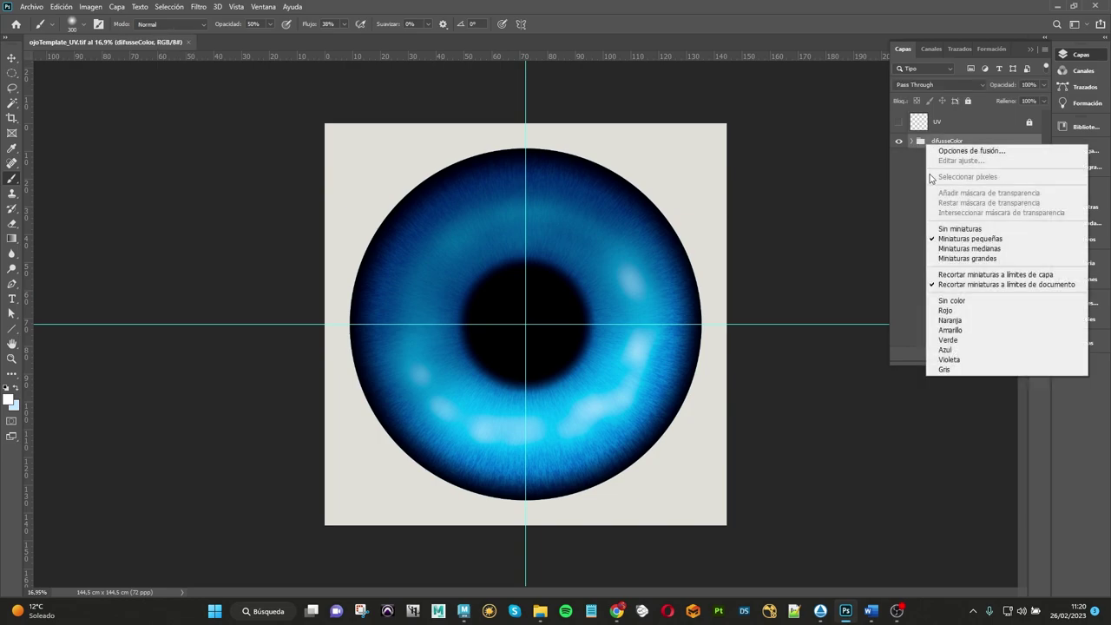
left_click(911, 201)
left_click_drag(946, 141, 1018, 352)
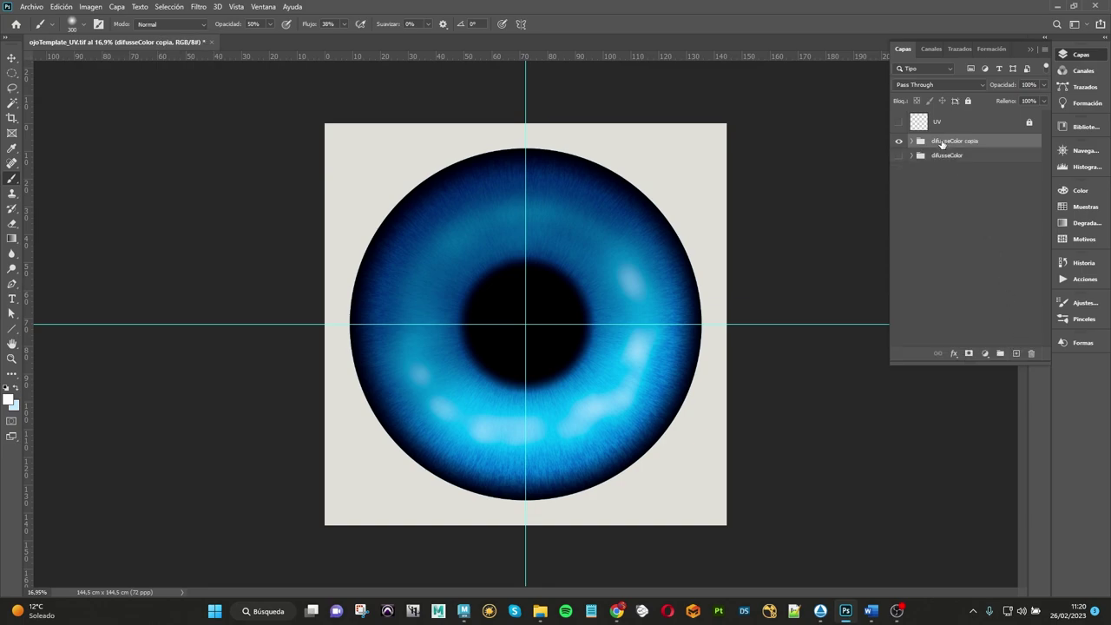
double_click(948, 142)
type("difusseGain")
key("Return")
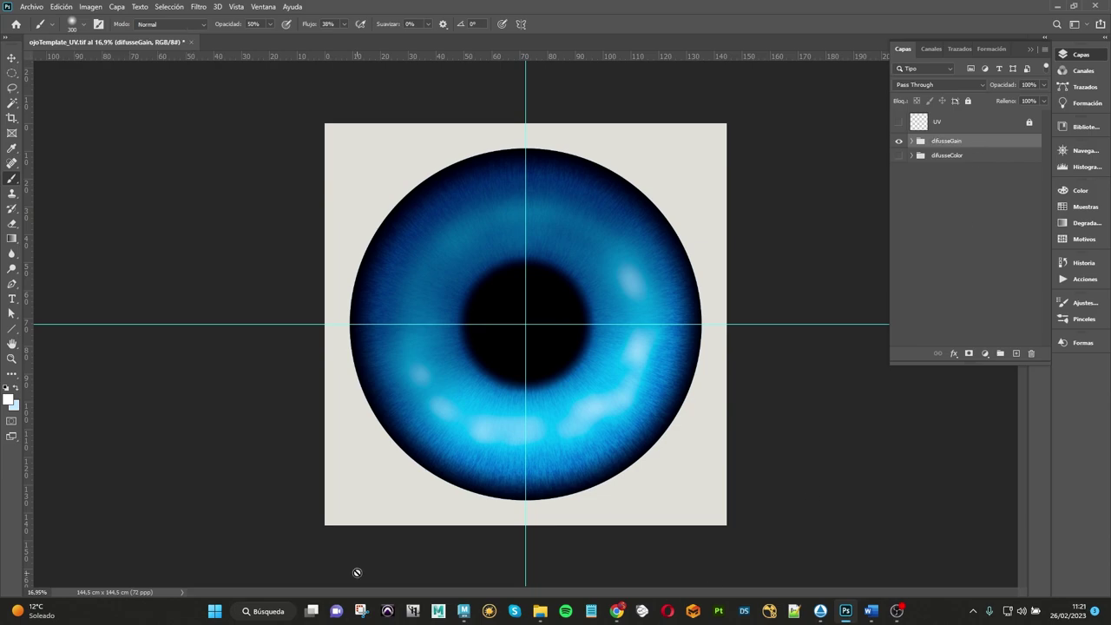
Step: Check the eyeball's material in Maya, then return to Photoshop
left_click(469, 613)
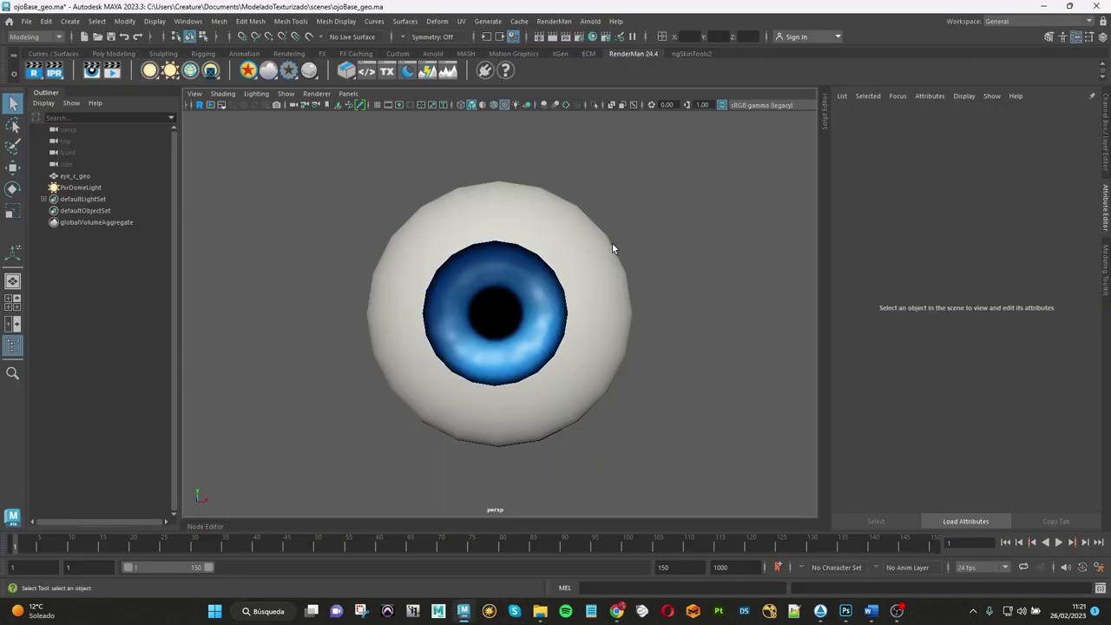
left_click(590, 299)
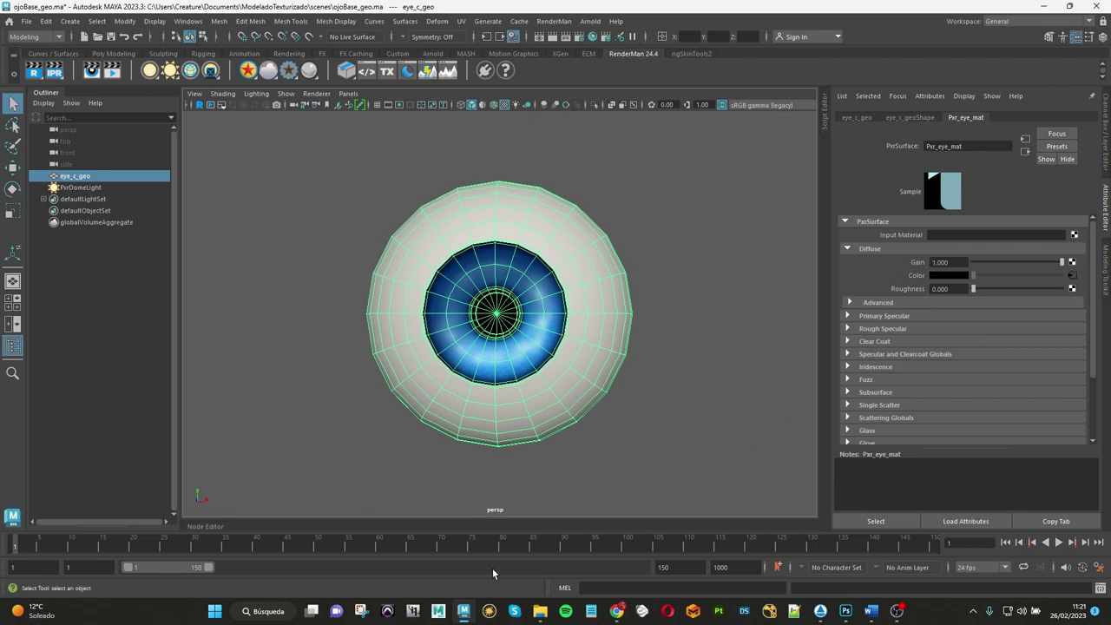
left_click(851, 610)
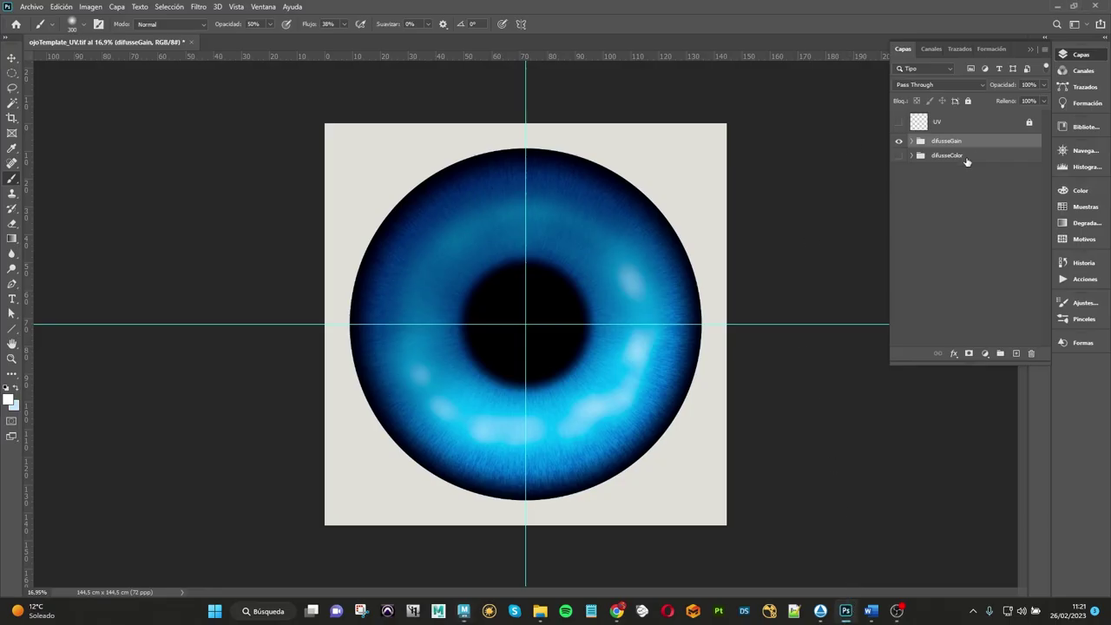
Step: Expand difusseGain and delete layers Capa 6, Capa 3 and Capa 4
left_click(913, 141)
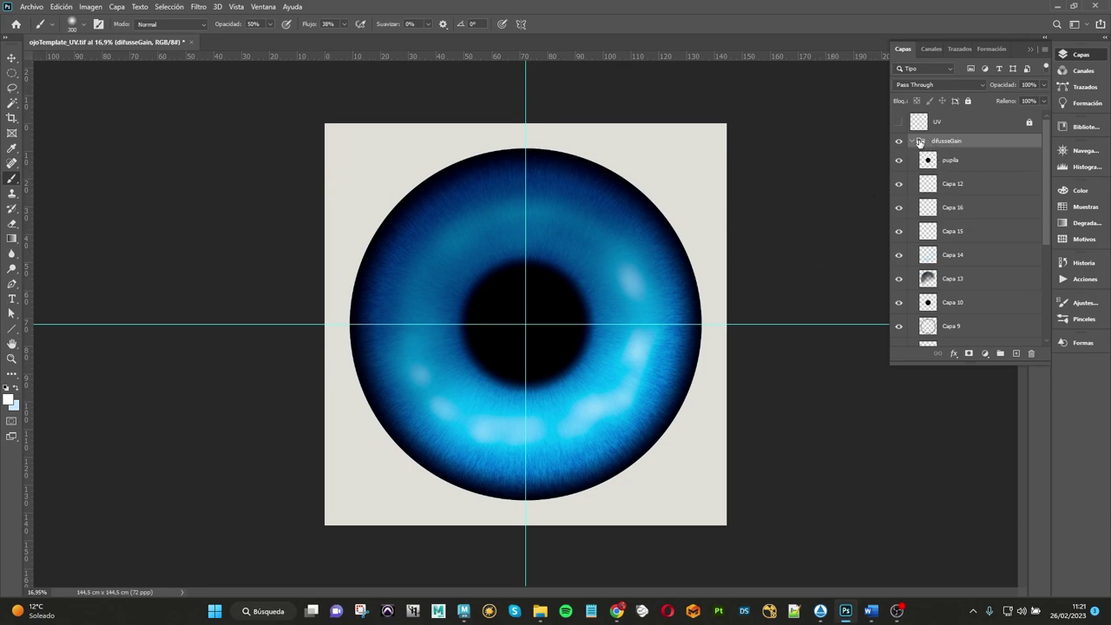
left_click(912, 141)
left_click(912, 140)
scroll(961, 191, "down", 2)
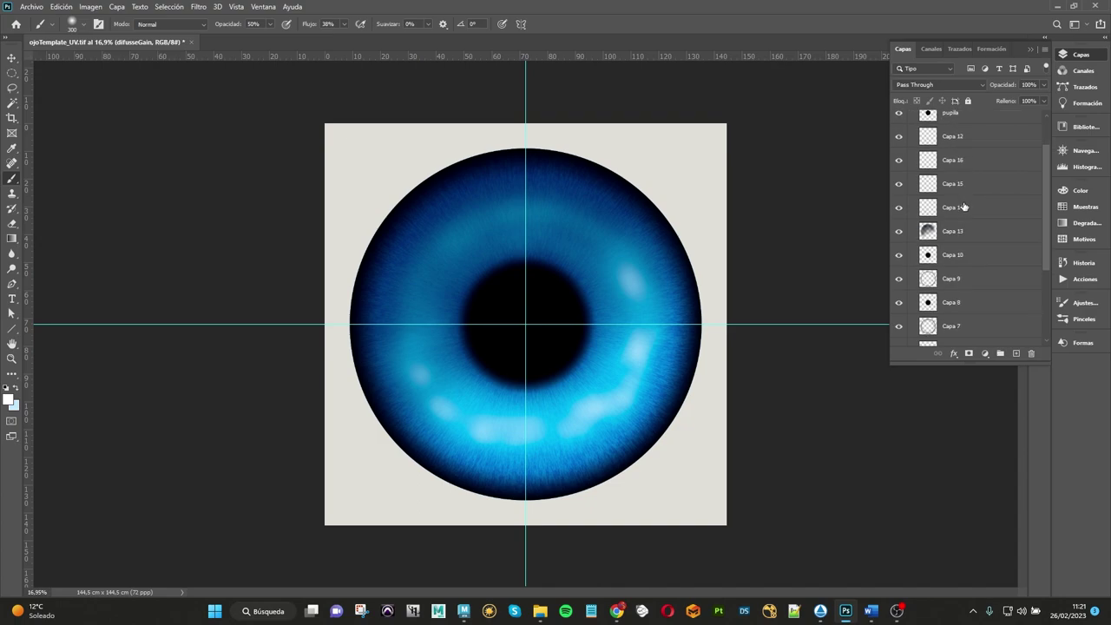
scroll(963, 206, "up", 1)
scroll(965, 233, "down", 4)
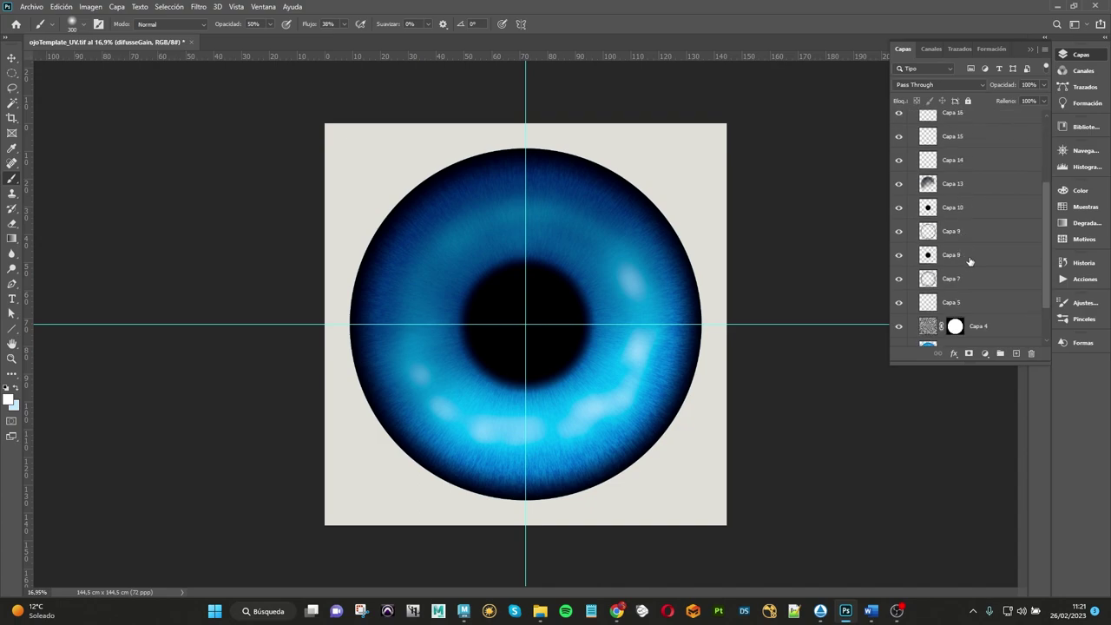
scroll(968, 256, "down", 2)
scroll(970, 264, "down", 1)
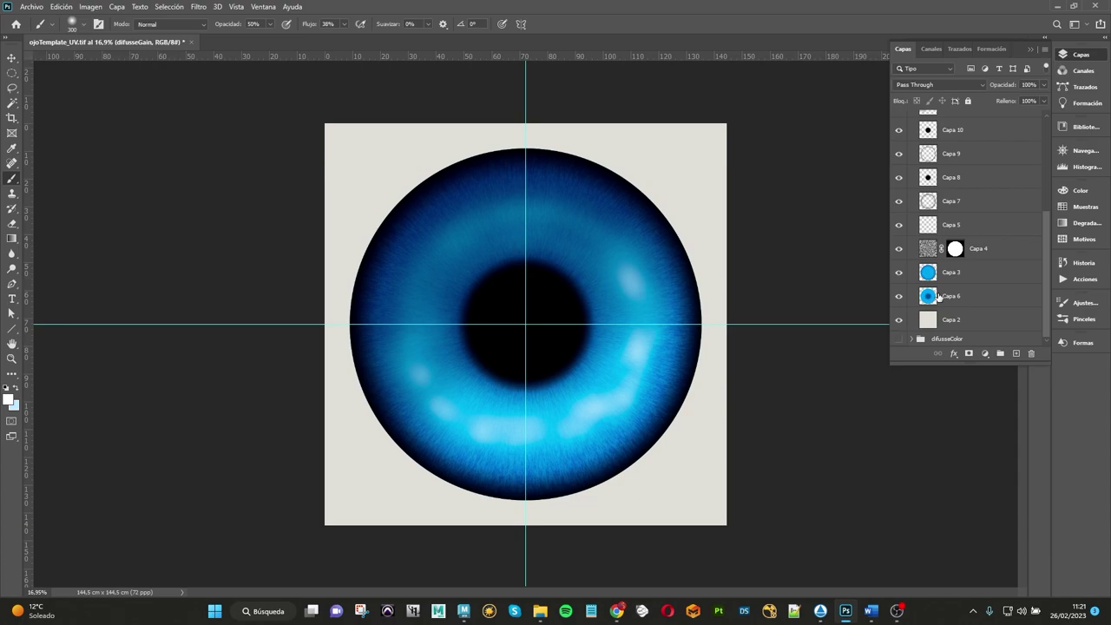
left_click(941, 297)
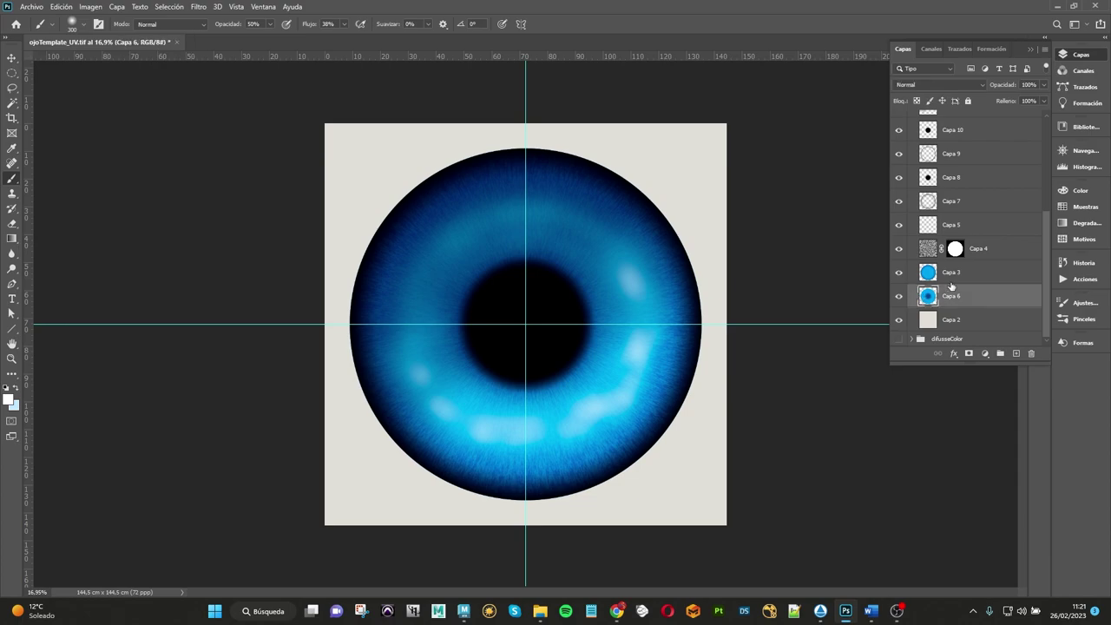
key("Delete")
left_click(944, 297)
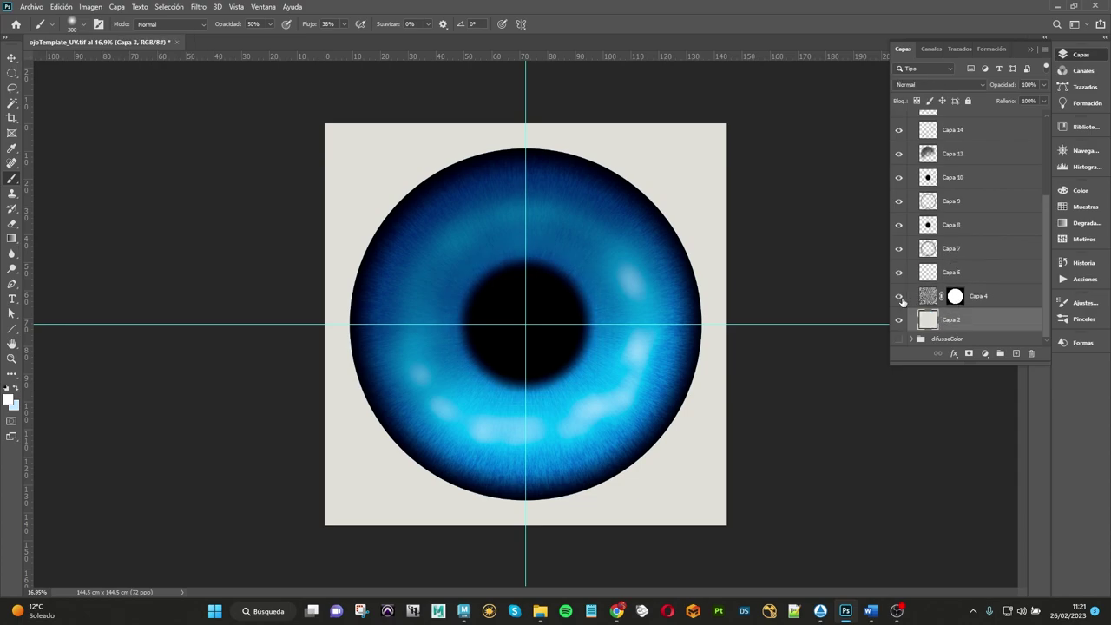
key("Delete")
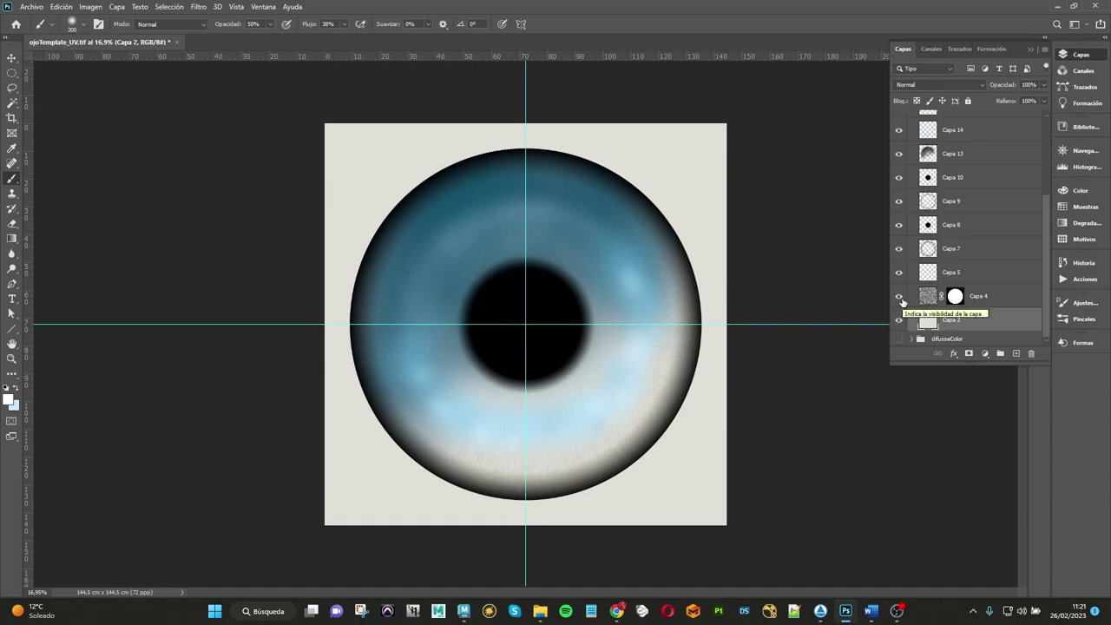
left_click(927, 298)
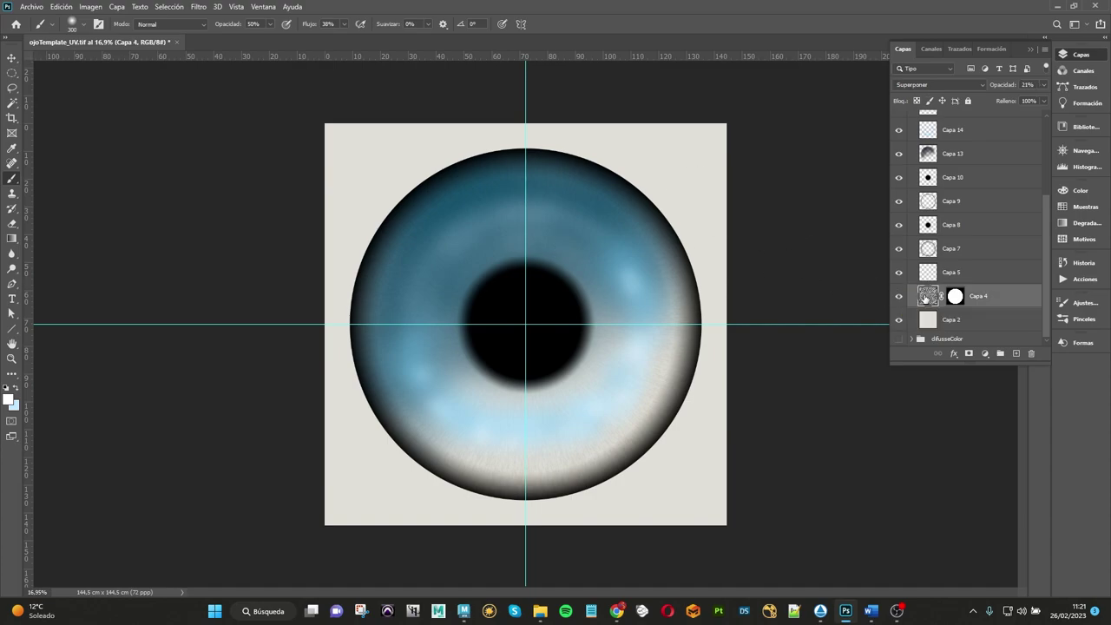
key("Delete")
Step: Toggle visibility of Capa 5, 7, 9, 10, 13 and 14 to compare their effect
left_click(926, 297)
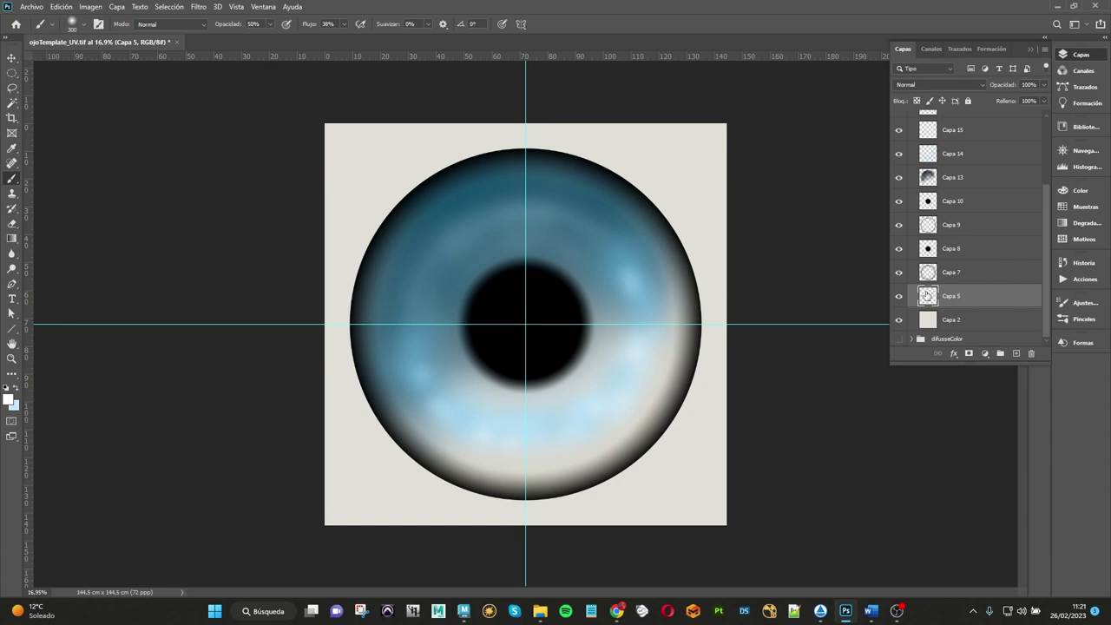
left_click(897, 298)
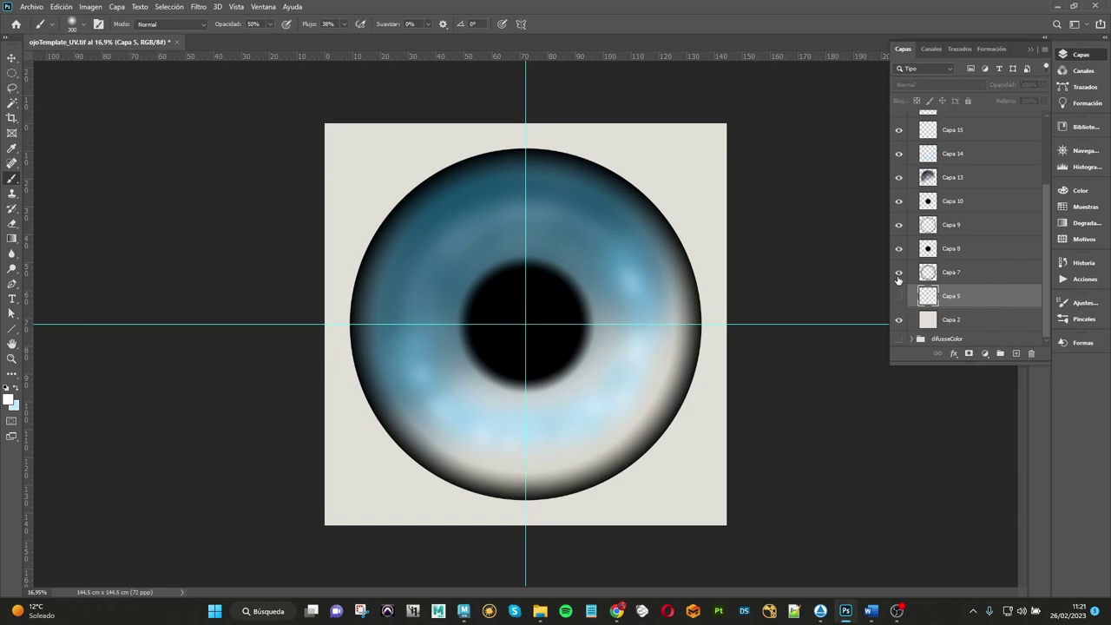
left_click(899, 273)
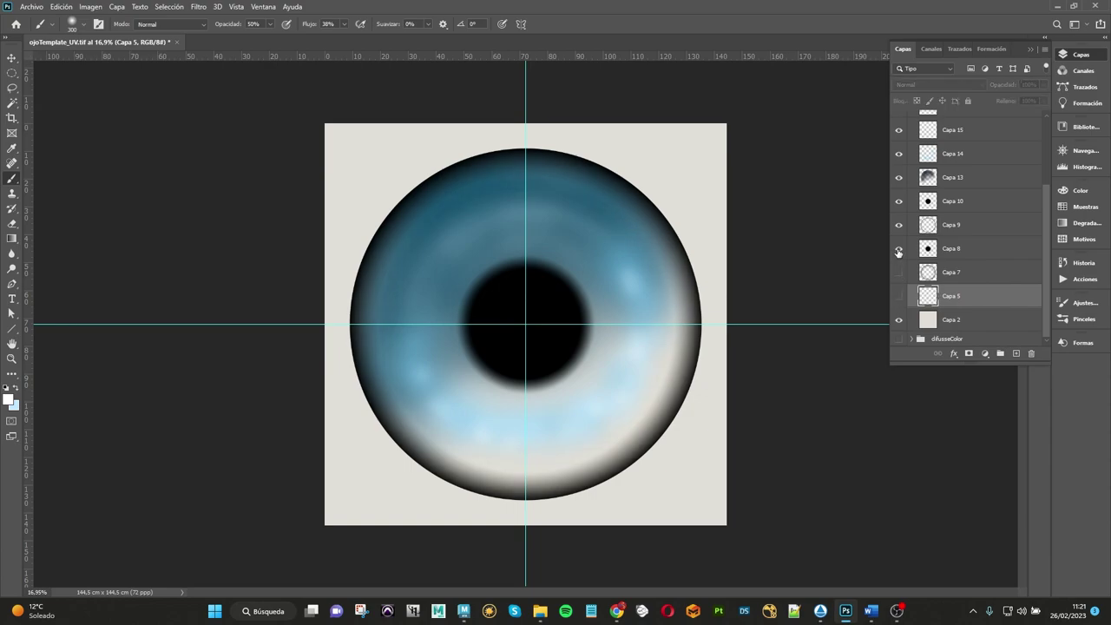
left_click(898, 272)
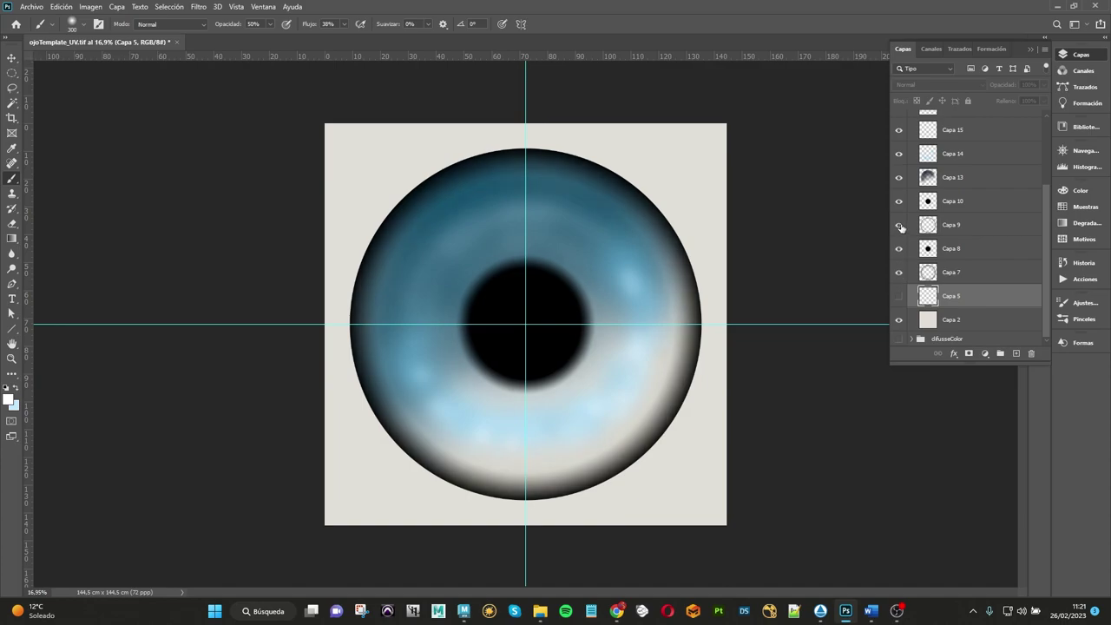
left_click(899, 226)
left_click(900, 226)
left_click(899, 203)
left_click(900, 201)
left_click(900, 178)
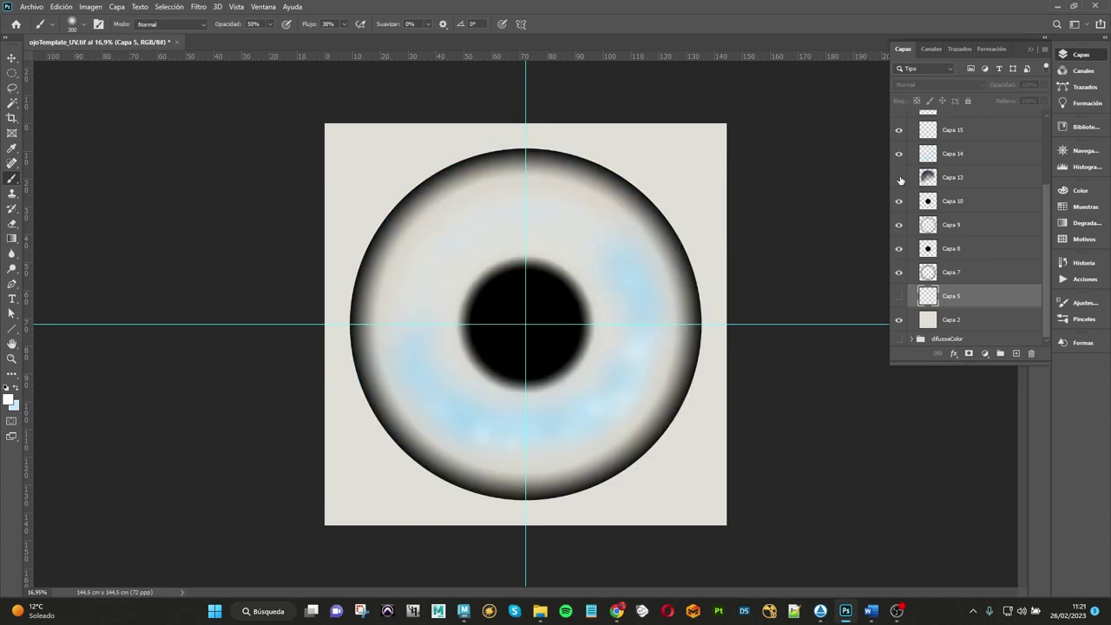
left_click(900, 153)
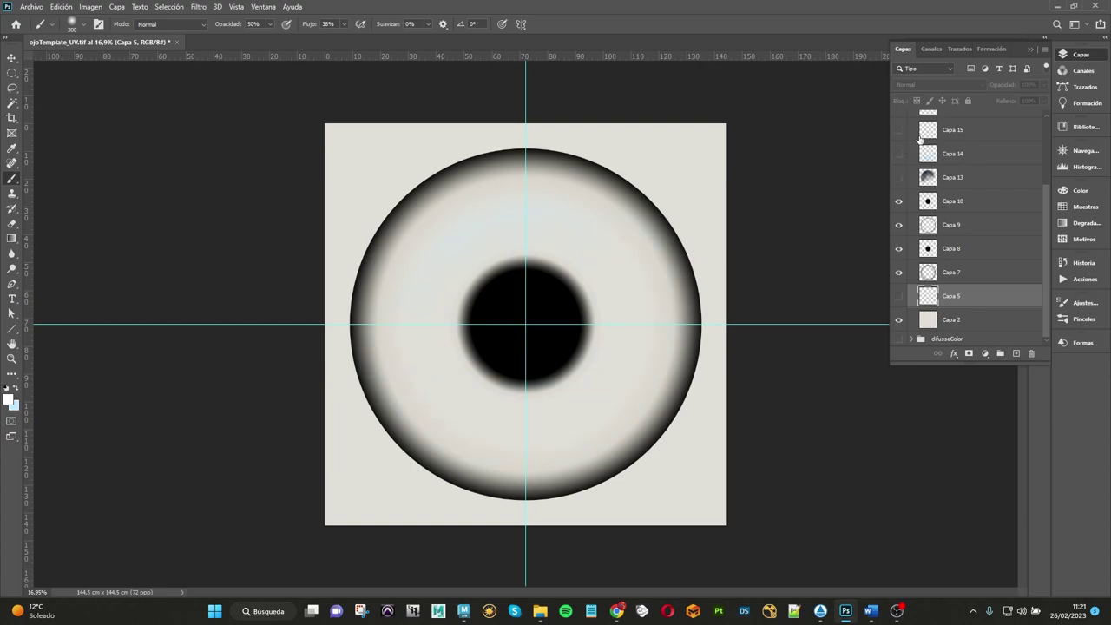
Step: Delete layers Capa 12 through Capa 13 and the hidden Capa 5
scroll(919, 139, "up", 3)
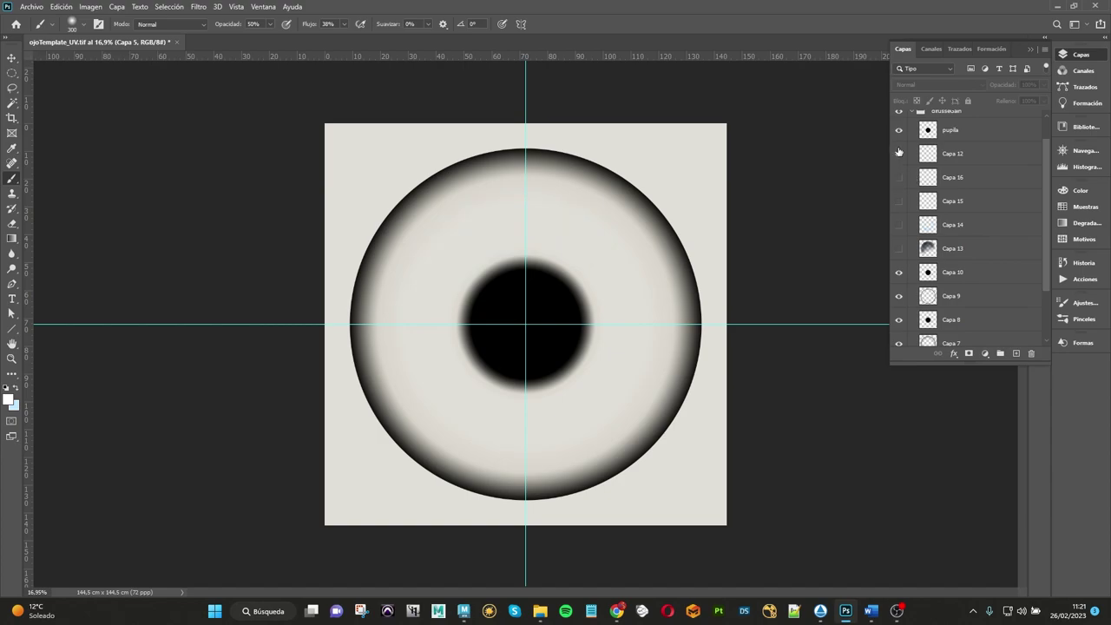
left_click(949, 153)
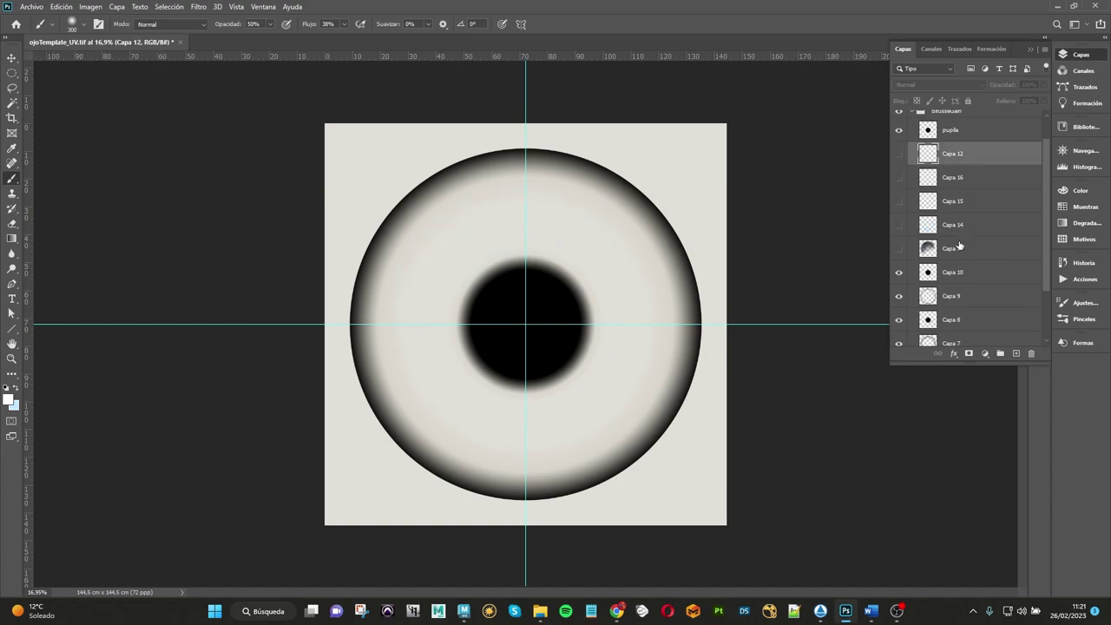
left_click(958, 249, "shift")
key("Delete")
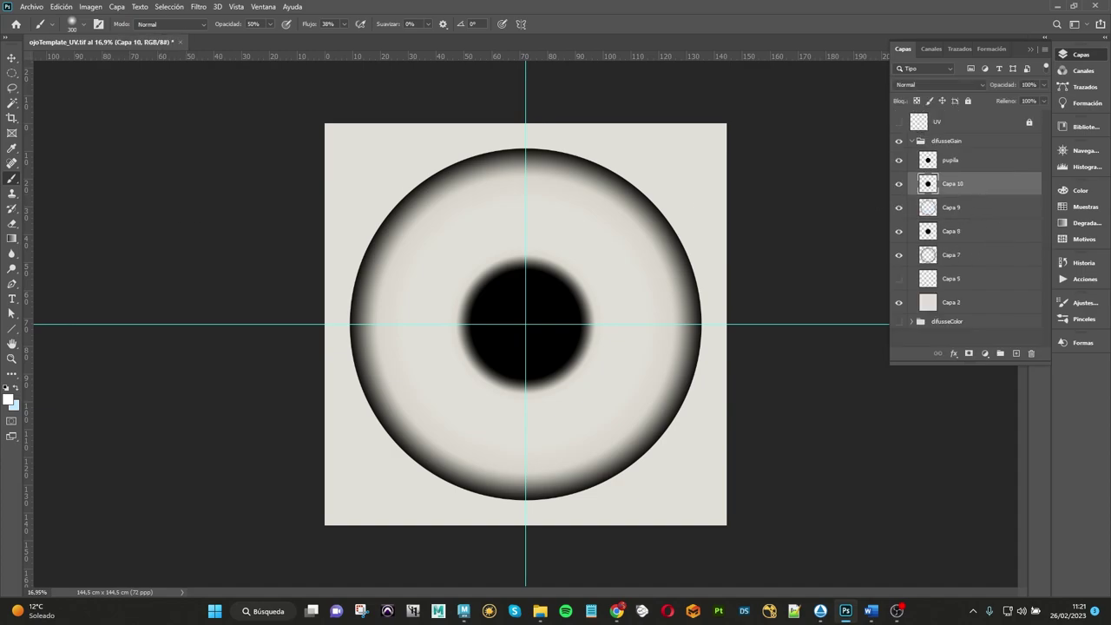
left_click(953, 280)
key("Delete")
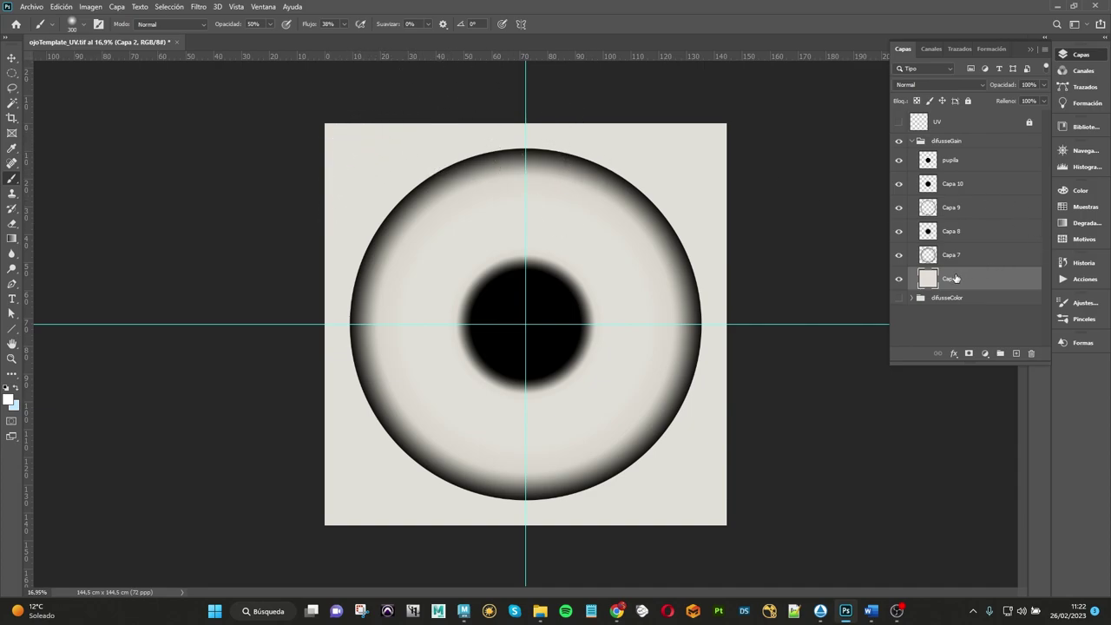
Step: Set the foreground to mid grey 7f7f7f and fill Capa 2 with it
left_click(6, 388)
left_click(9, 400)
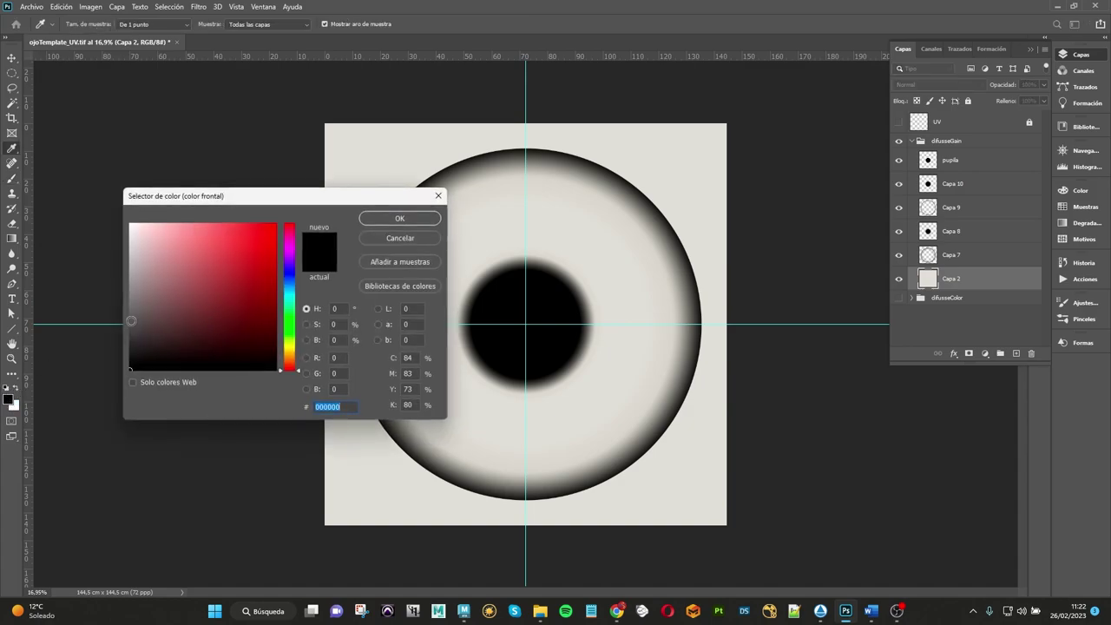
mouse_move(131, 320)
left_mouse_down()
mouse_move(130, 291)
mouse_move(114, 278)
mouse_move(104, 293)
left_mouse_up()
left_click(400, 219)
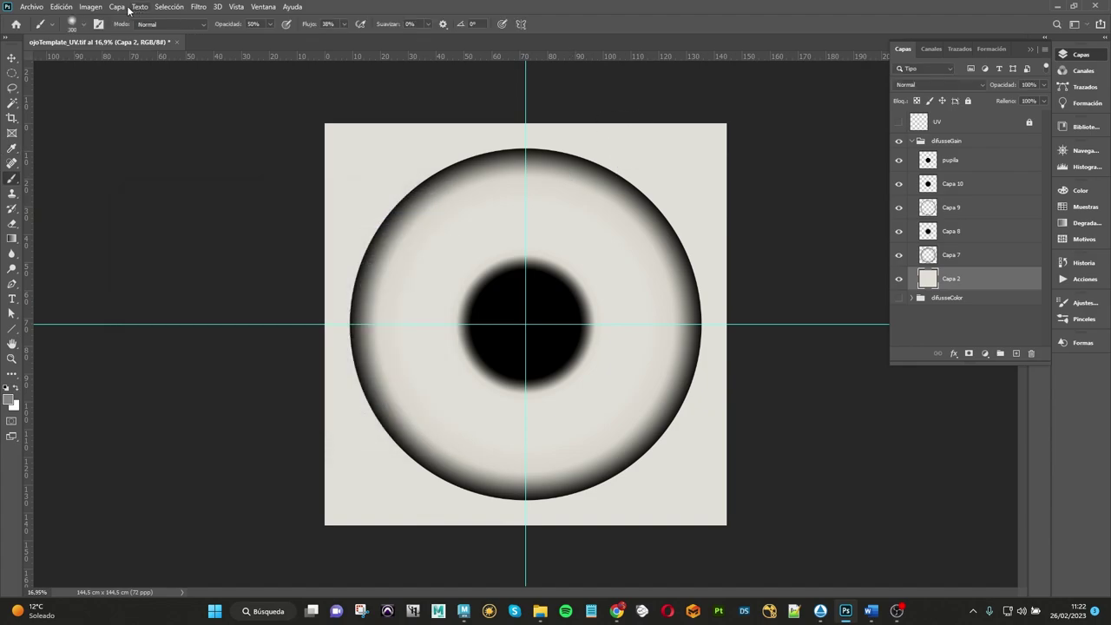
left_click(63, 7)
left_click(141, 186)
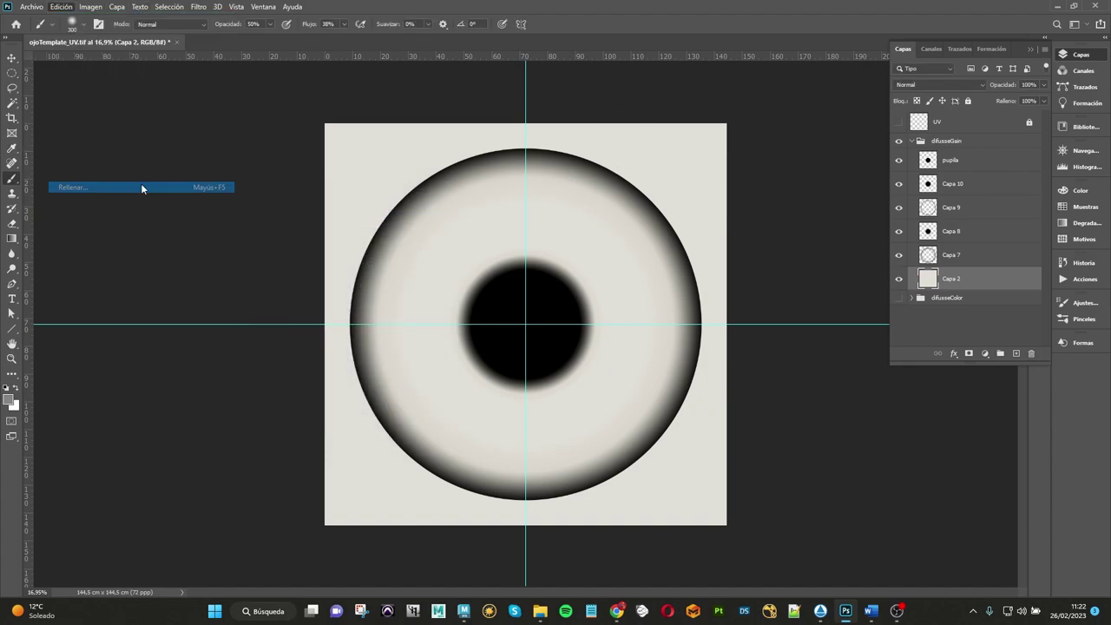
left_click(673, 163)
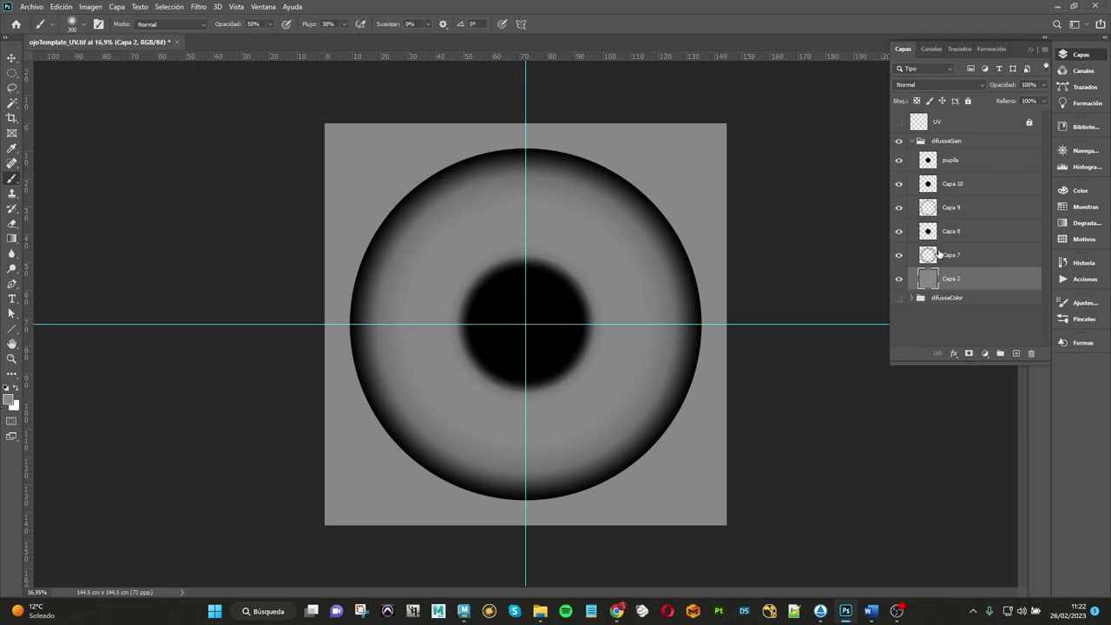
Step: On a new layer, fill an eye-centred circular selection with white, then deselect
left_click(1016, 354)
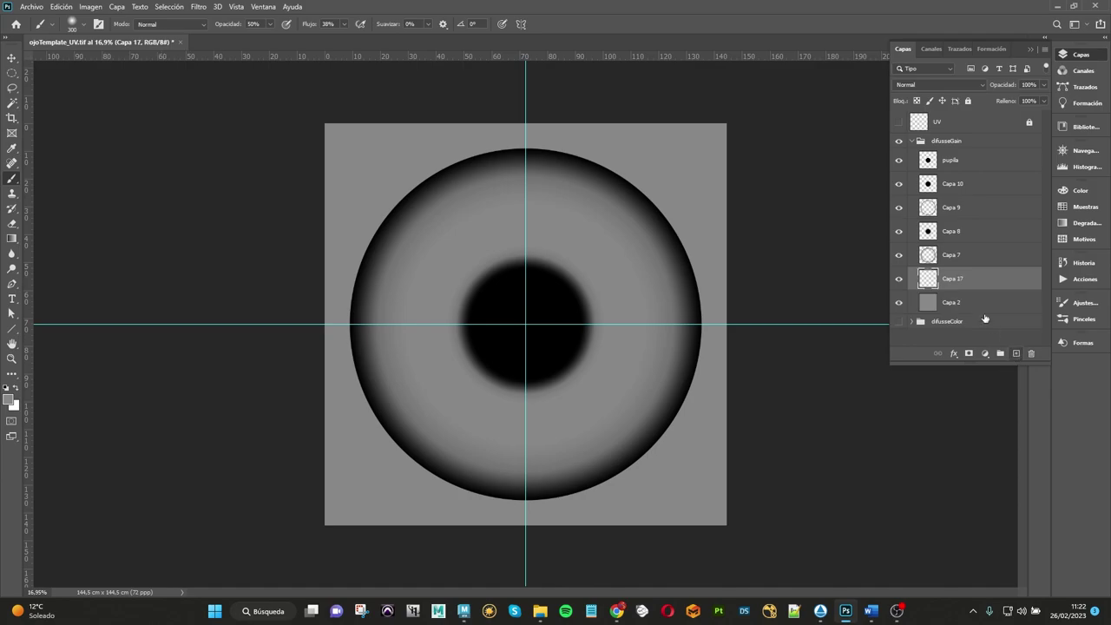
left_click(12, 73)
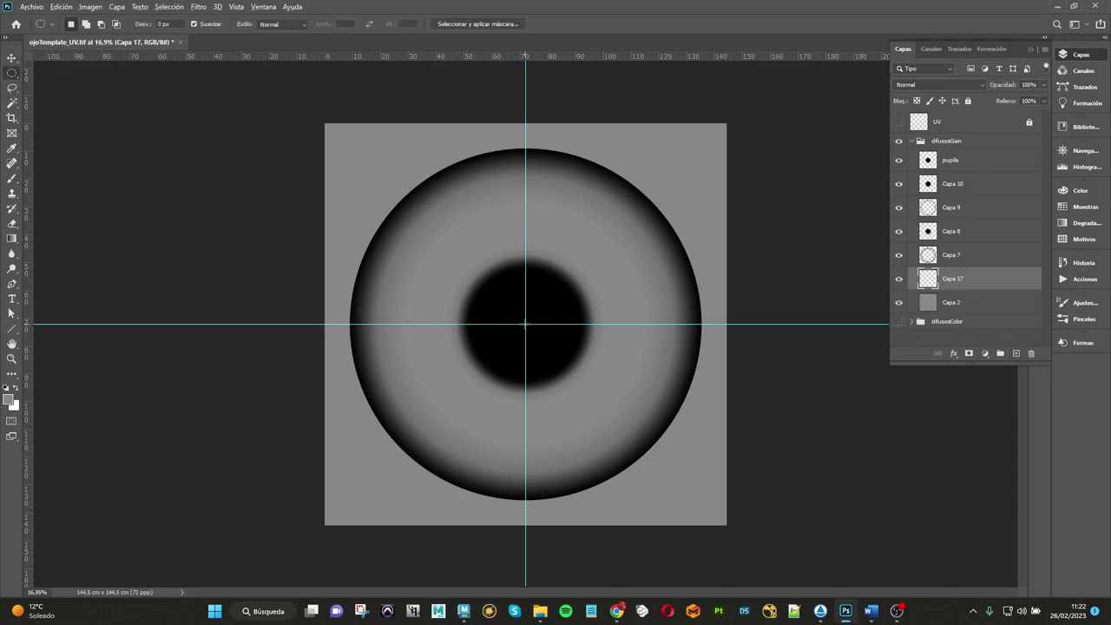
left_click_drag(524, 324, 701, 44, "alt+shift")
left_click(16, 389)
left_click(61, 7)
left_click(66, 185)
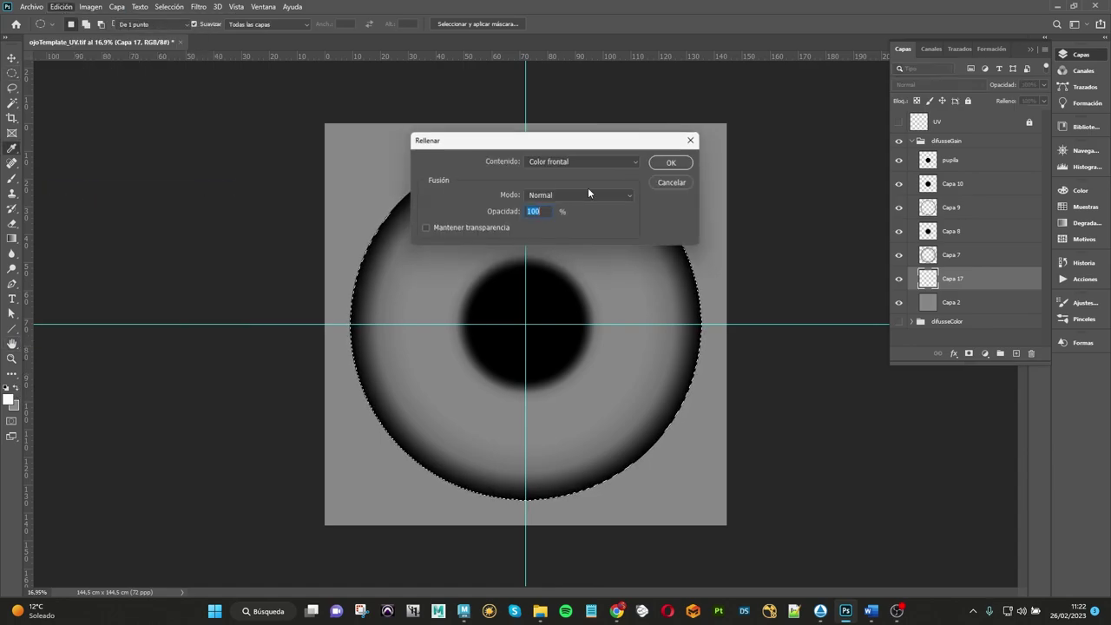
left_click(669, 164)
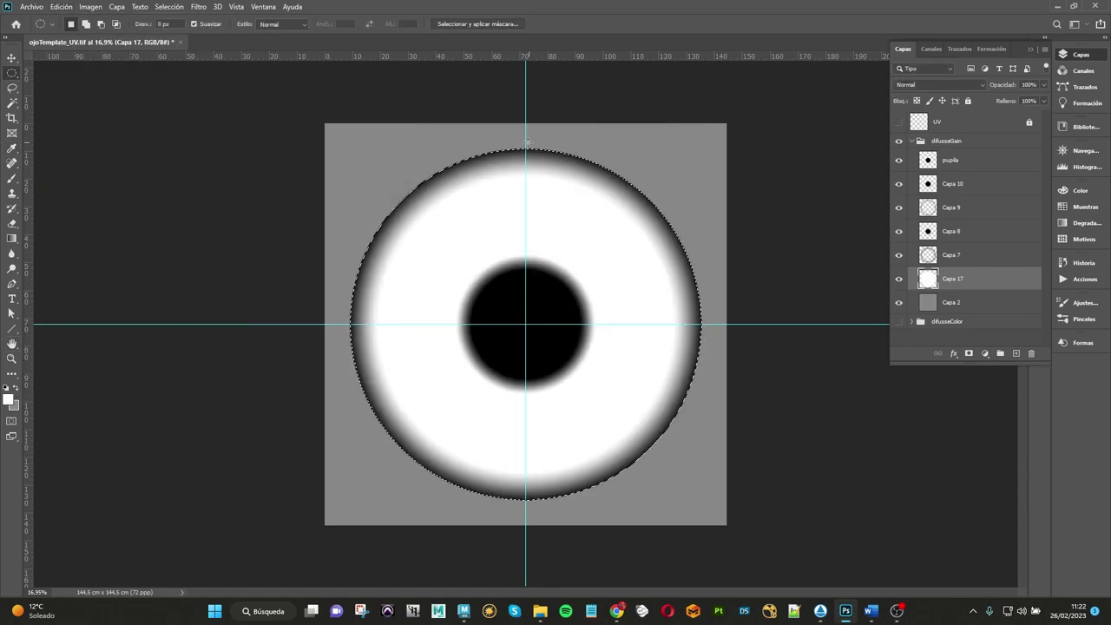
left_click(402, 130)
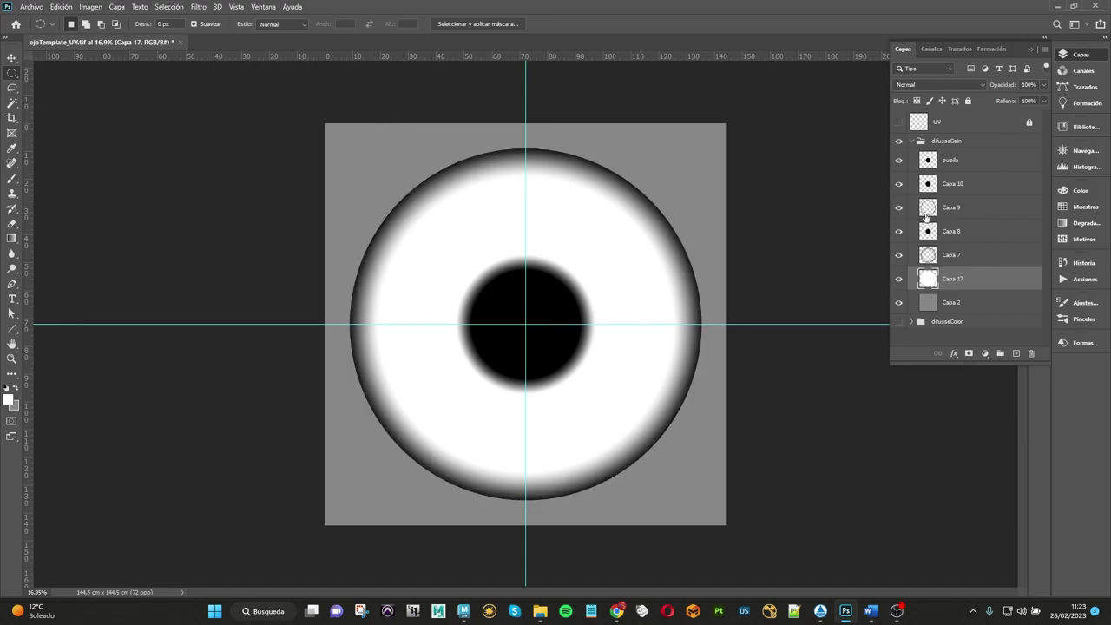
left_click(909, 144)
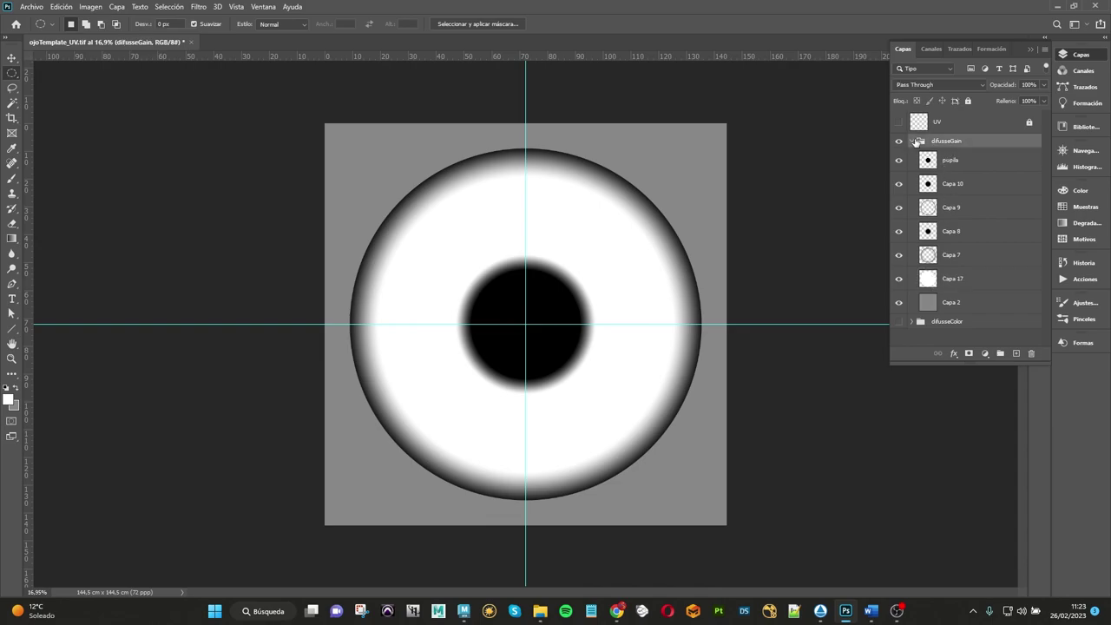
Step: Save ojoTemplate_UV.tif, then expand difusseGain and select Capa 2
left_click(912, 142)
left_click(32, 7)
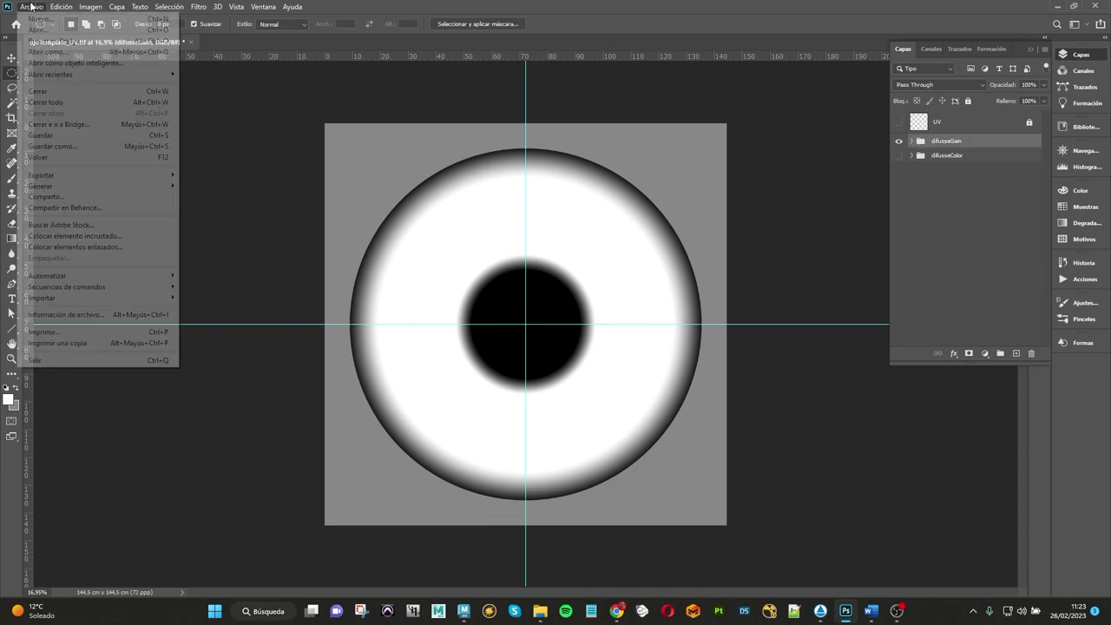
left_click(61, 135)
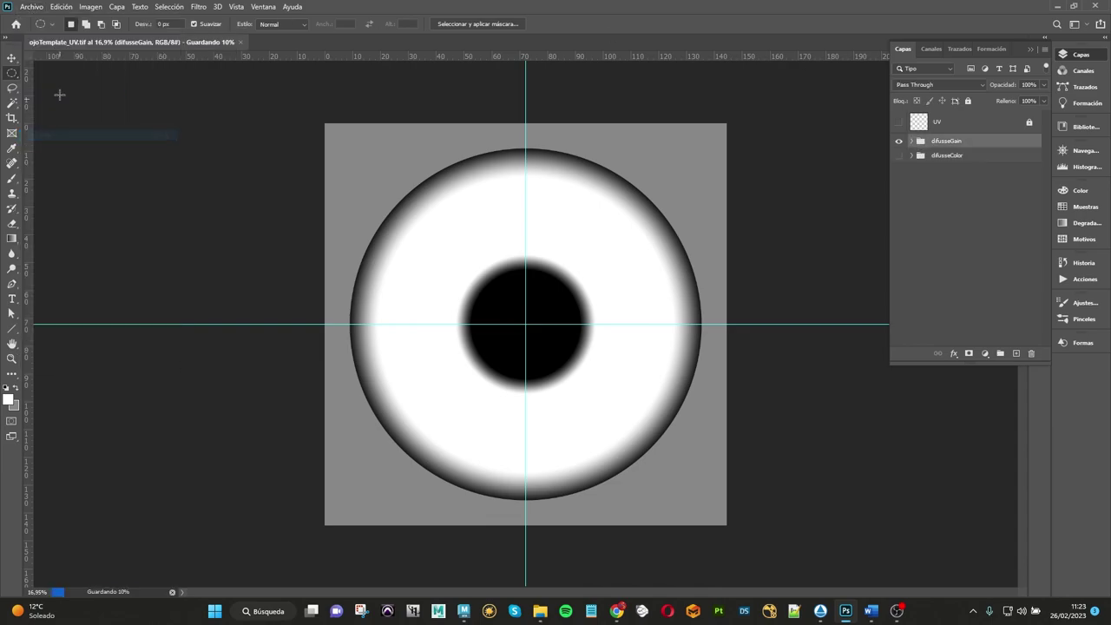
left_click(33, 7)
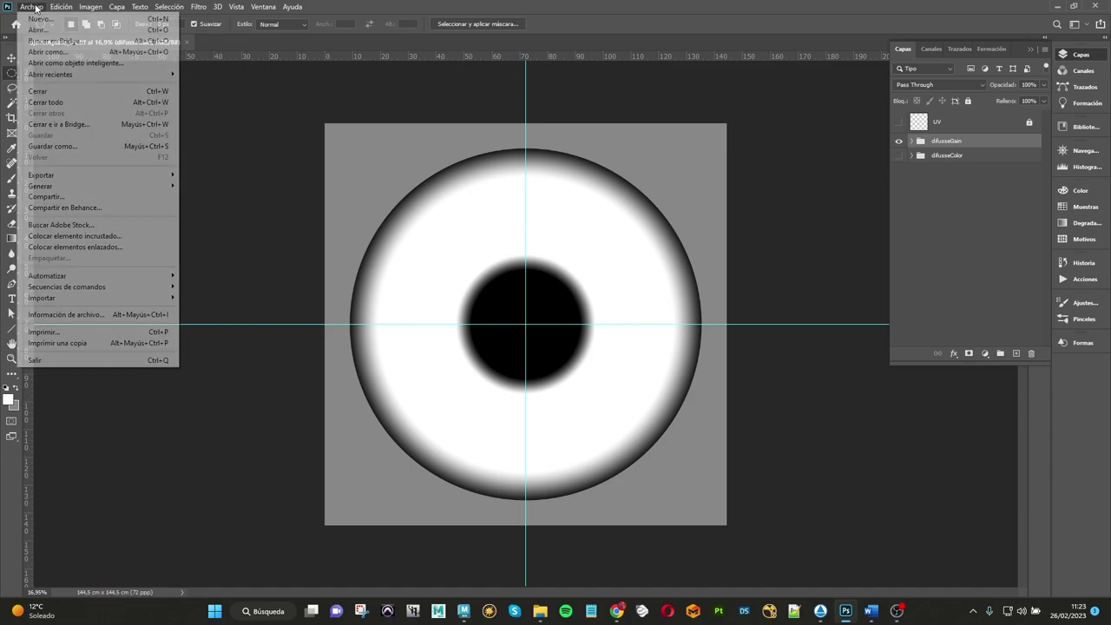
left_click(33, 7)
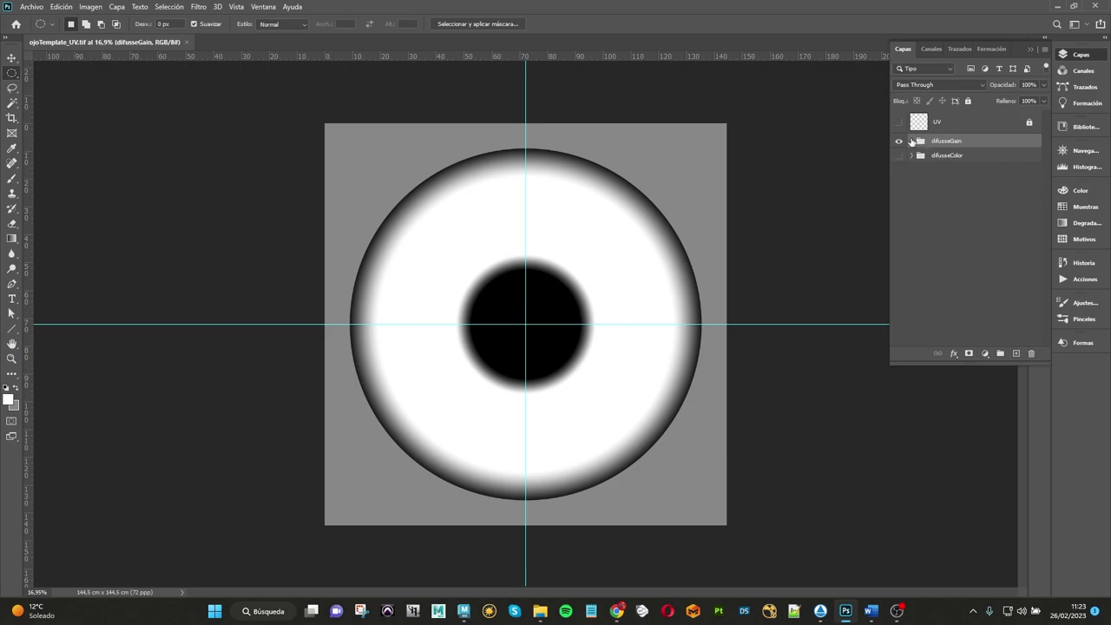
left_click(911, 141)
left_click(951, 300)
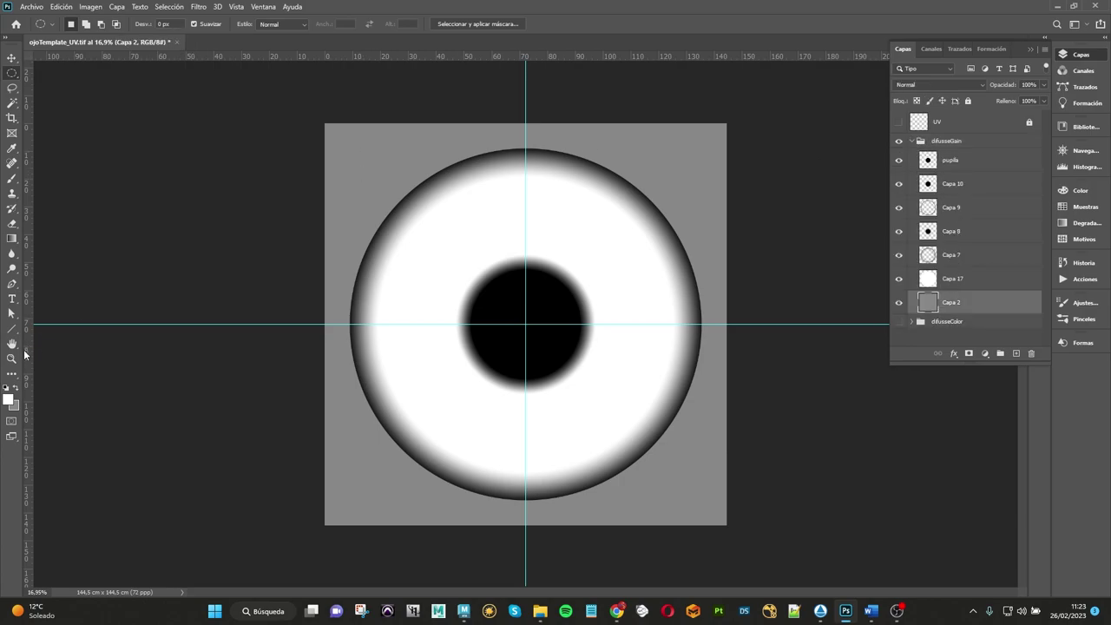
Step: Refill Capa 2 with a darker grey, #646464
left_click(15, 390)
left_click(10, 399)
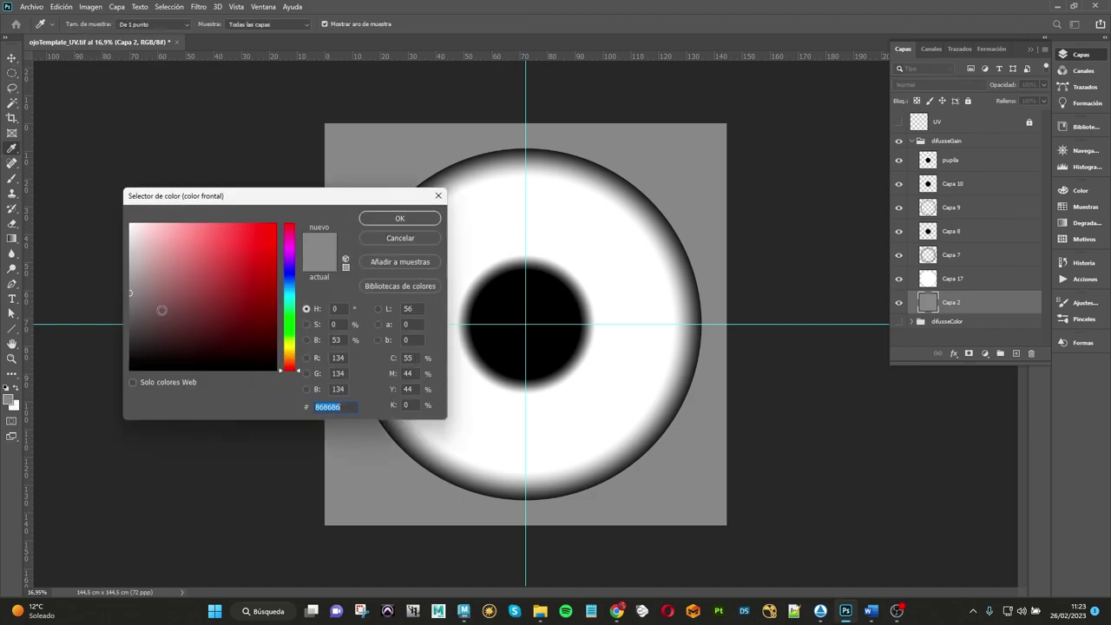
left_click_drag(130, 295, 128, 311)
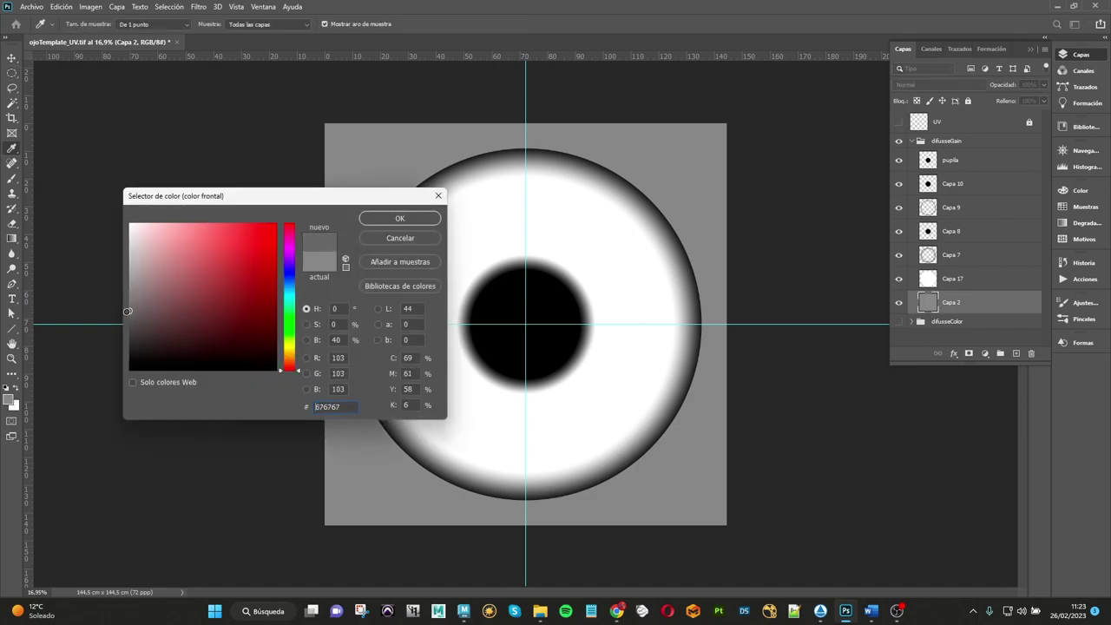
left_click(381, 217)
key("m")
left_click(62, 6)
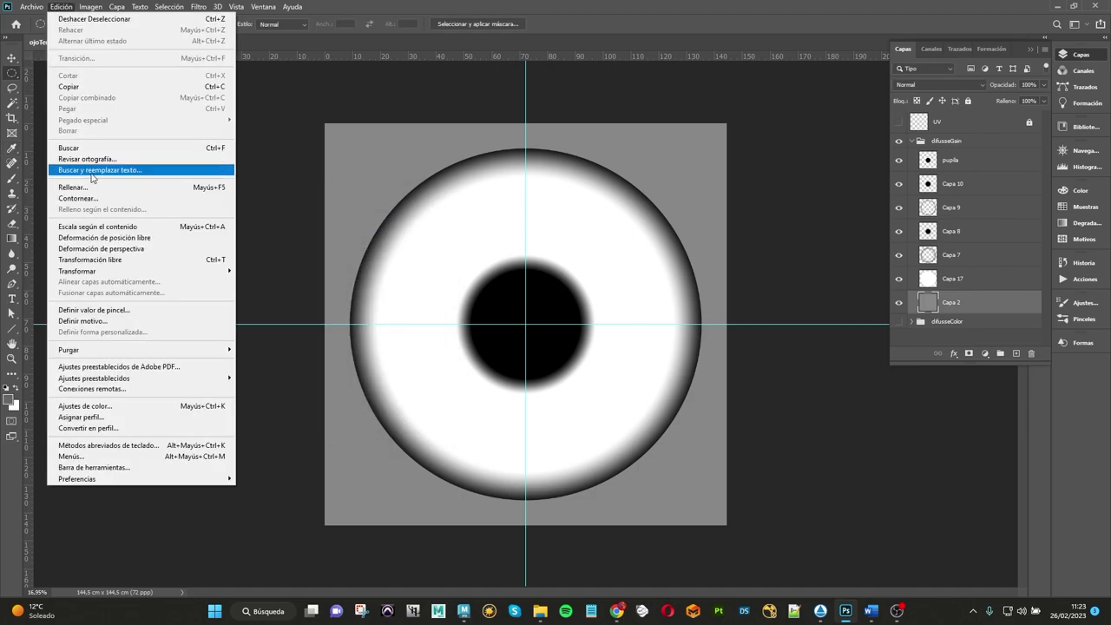
left_click(93, 186)
left_click(664, 160)
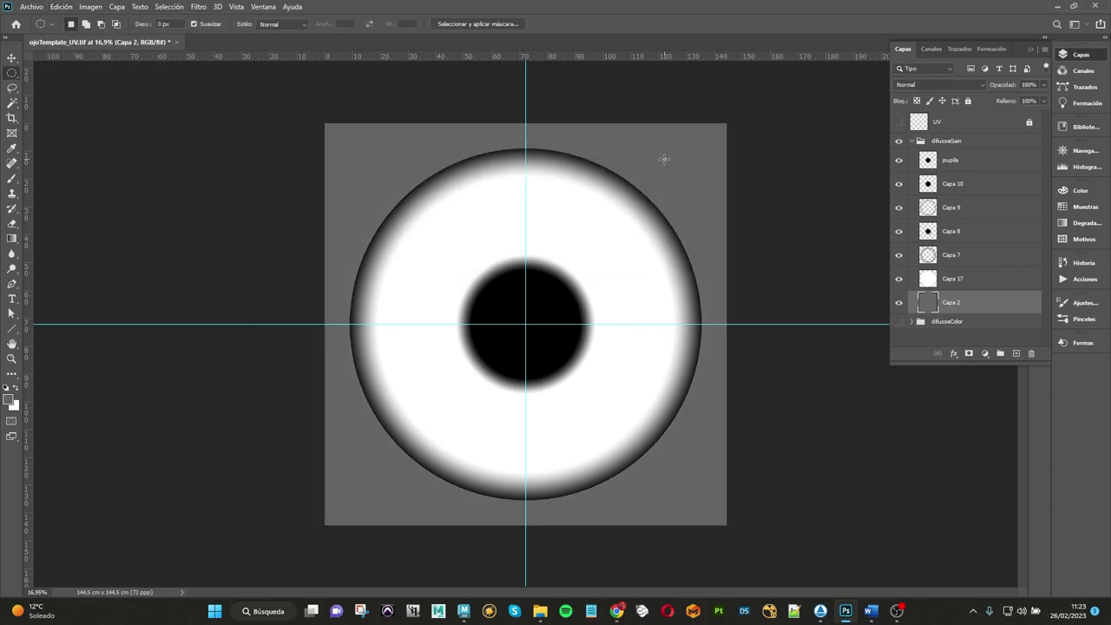
left_click(31, 6)
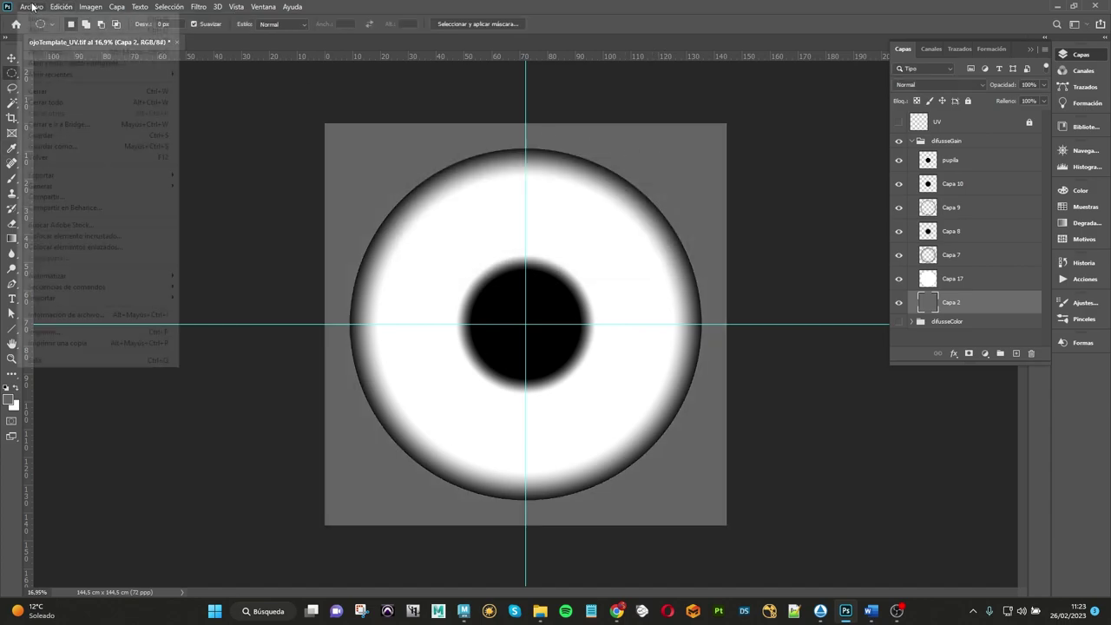
Step: Save a flattened TIFF copy without layers as ojo_difusseGain.tif in scenes/txt
left_click(62, 147)
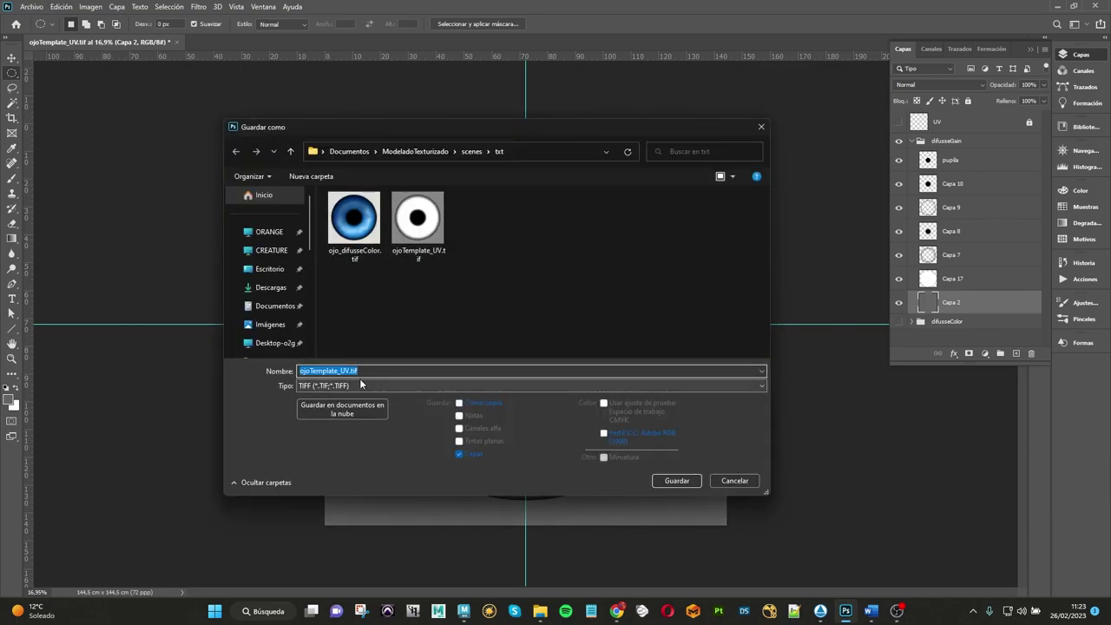
left_click(459, 453)
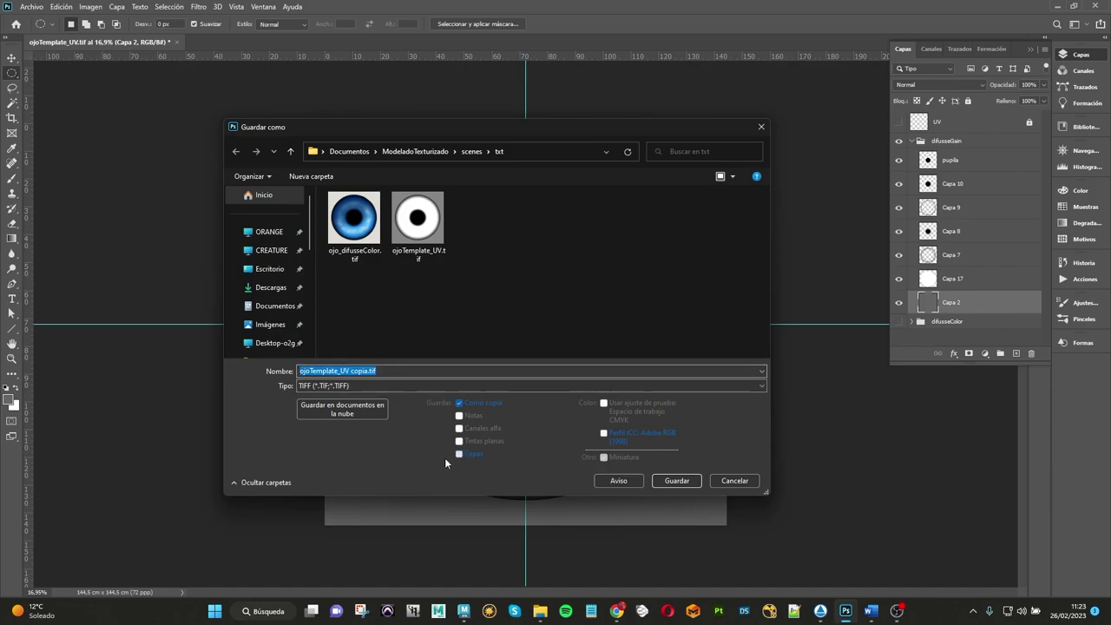
left_click(353, 221)
left_click(344, 372)
left_click(342, 372)
left_click(336, 372)
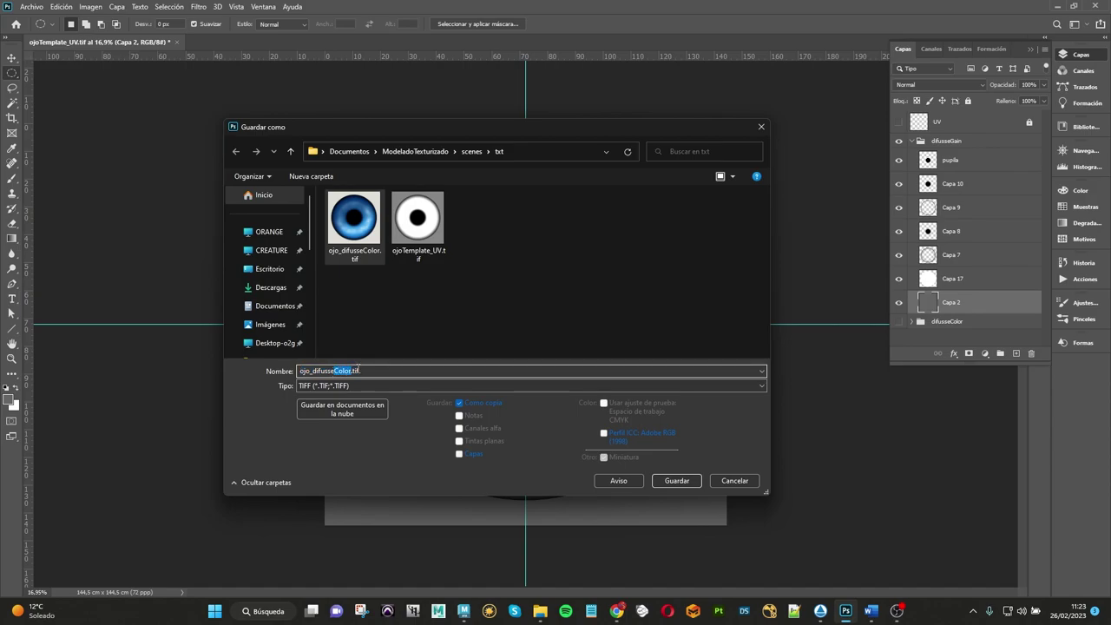
type("Gain")
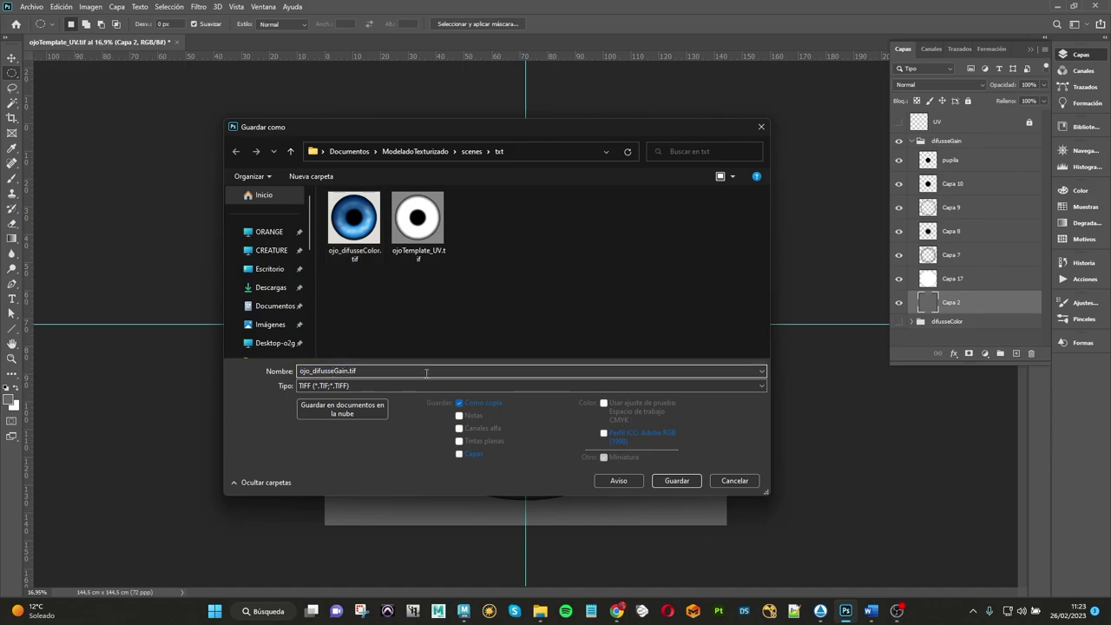
left_click(674, 481)
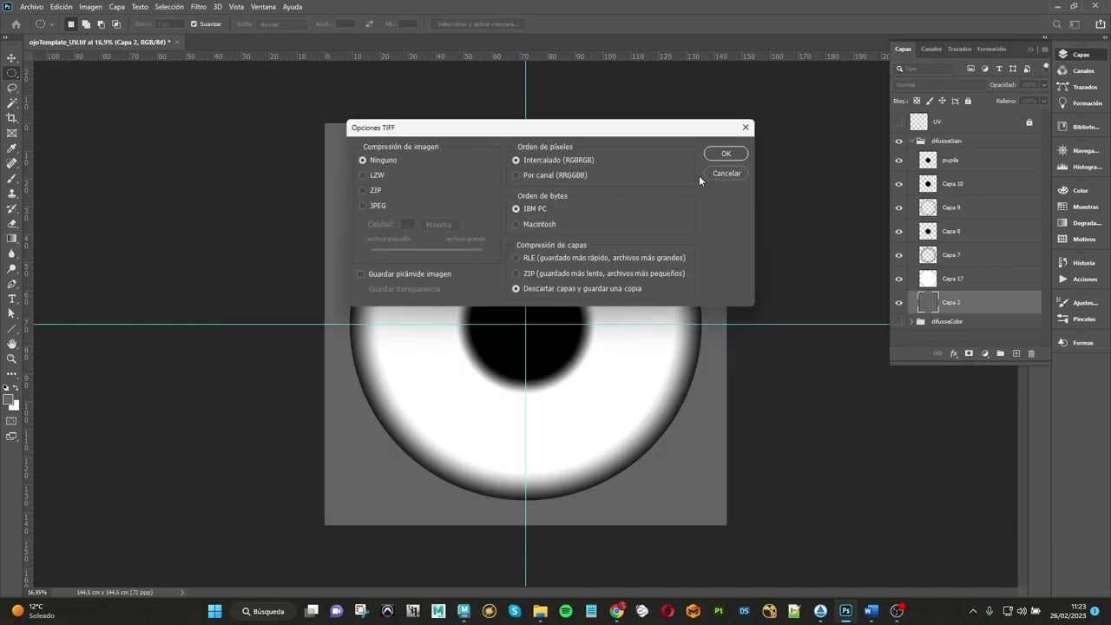
left_click(724, 155)
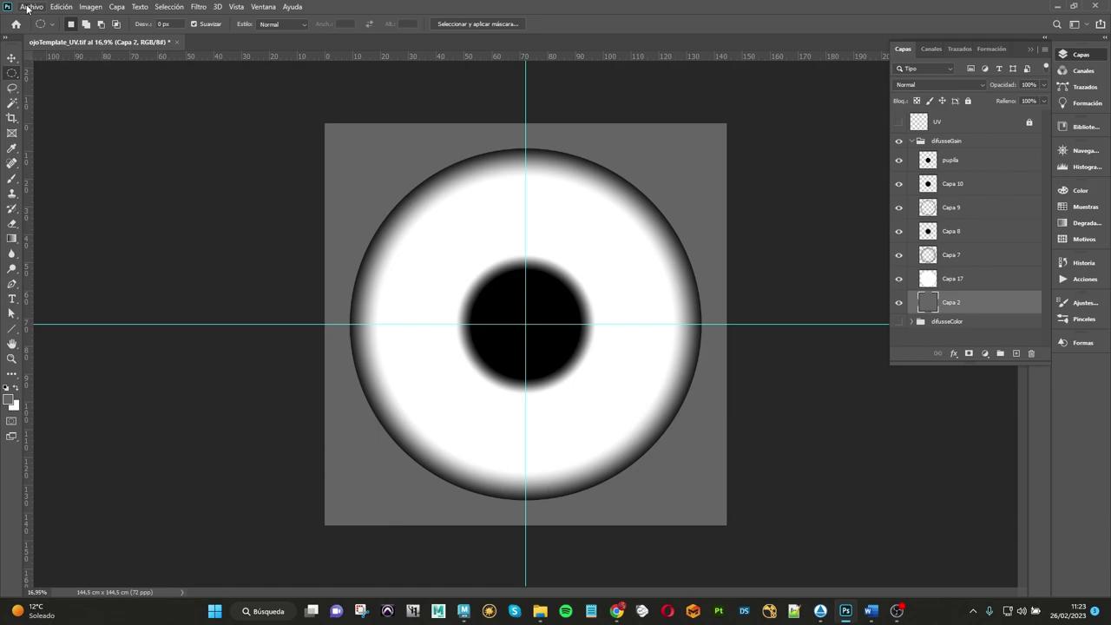
Step: Open ojo_difusseGain.tif, keeping its colour profile unchanged
left_click(28, 9)
left_click(68, 31)
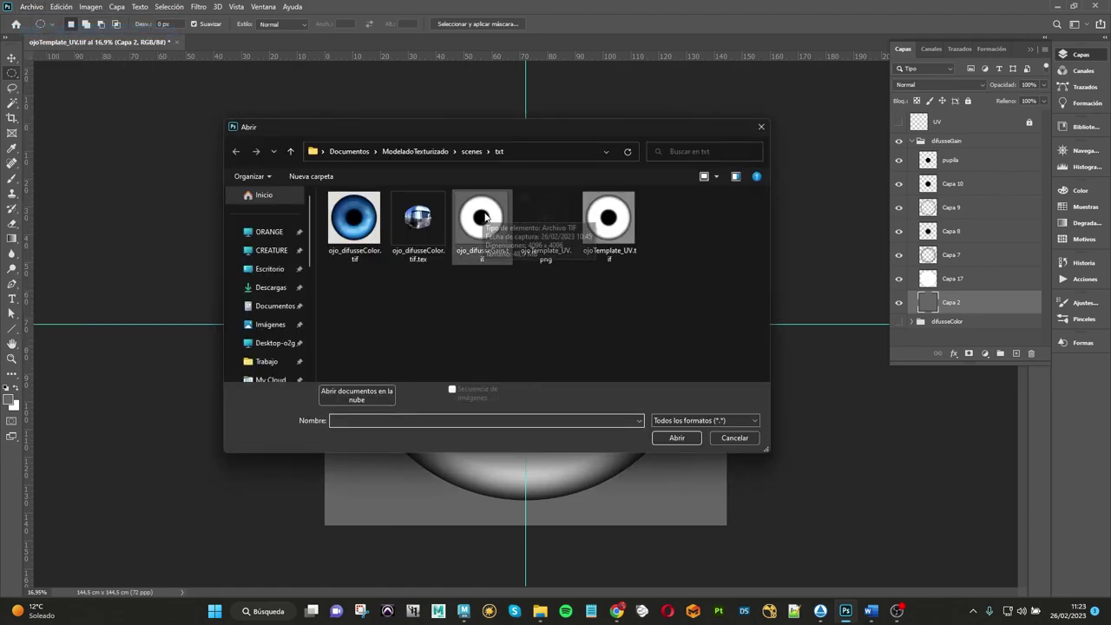
double_click(491, 222)
key("i")
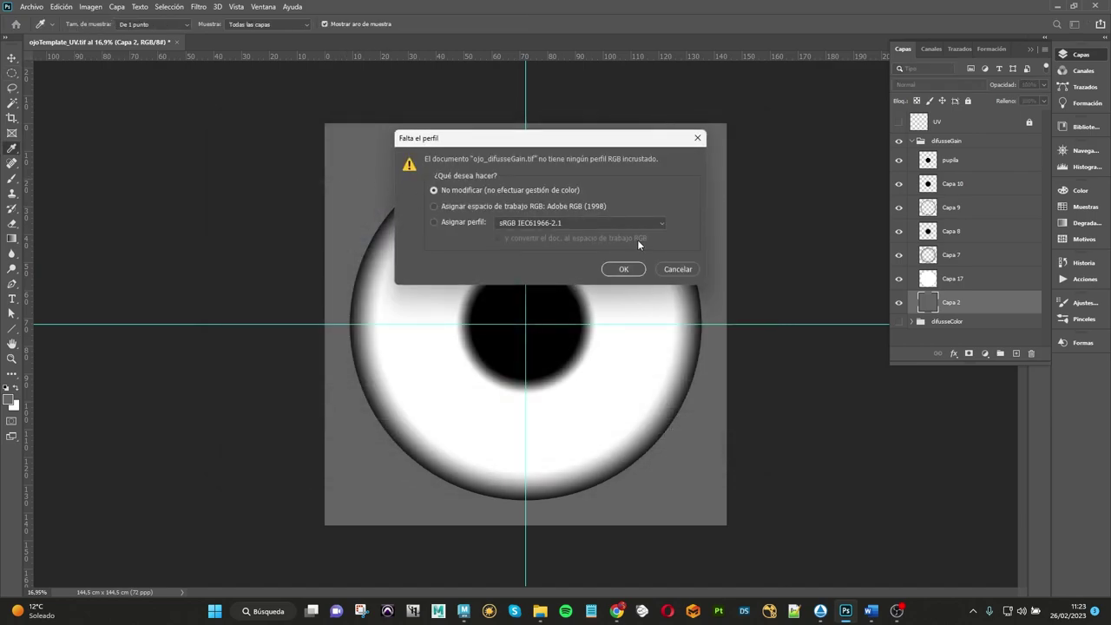
left_click(623, 270)
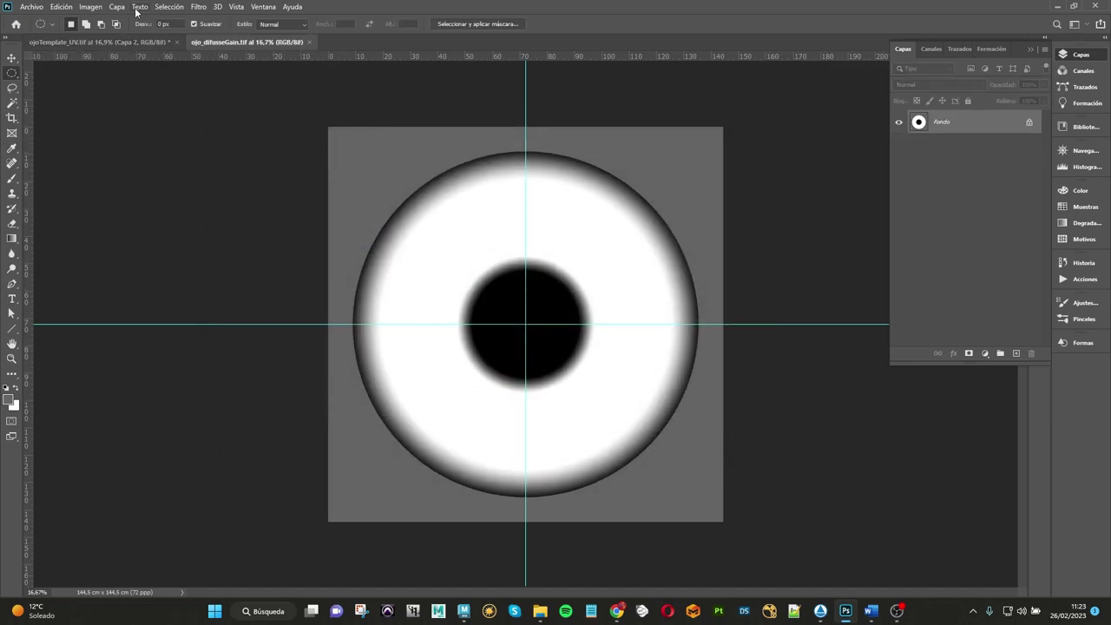
Step: Desaturate the gain image, save it and close the document
left_click(91, 7)
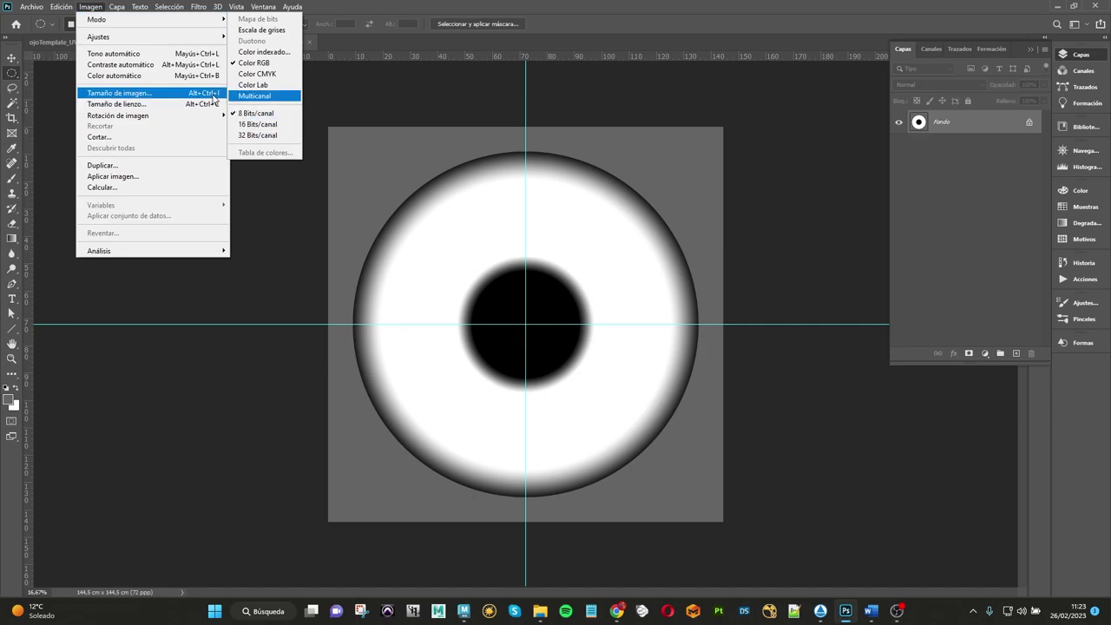
mouse_move(98, 37)
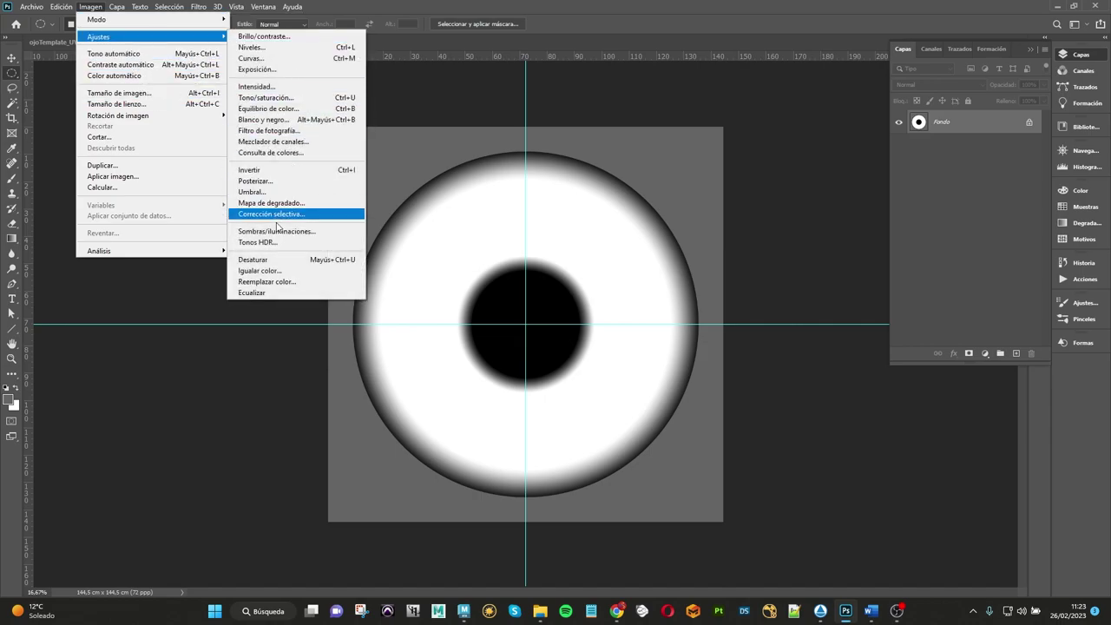
left_click(276, 260)
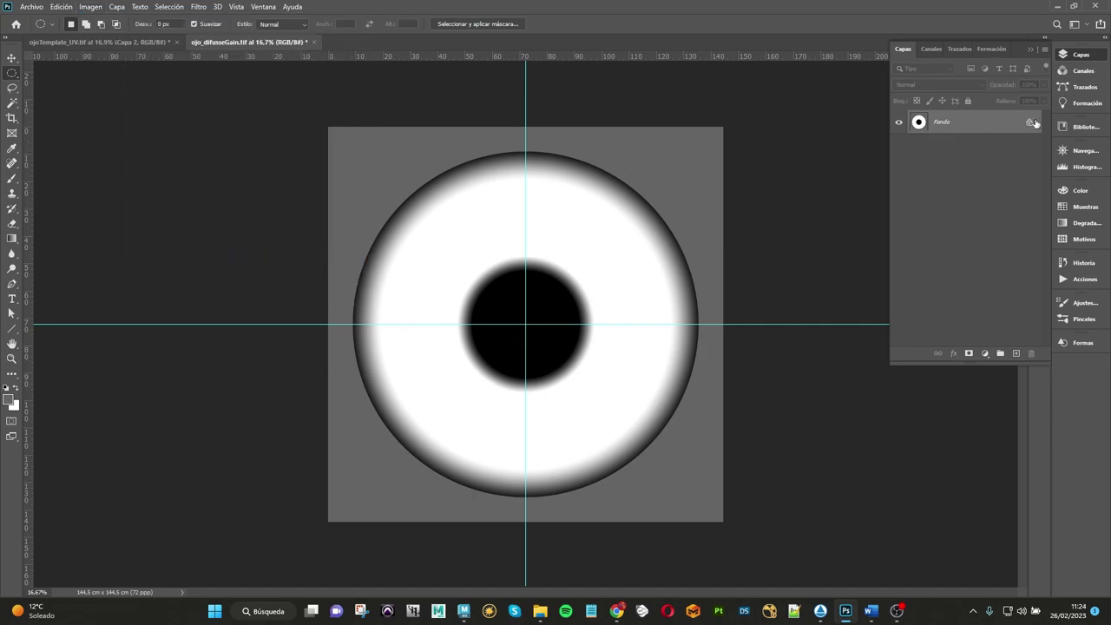
left_click(32, 7)
left_click(63, 135)
left_click(310, 41)
Step: Connect a new 2D File texture node to the eye material's Diffuse Gain
left_click(1059, 6)
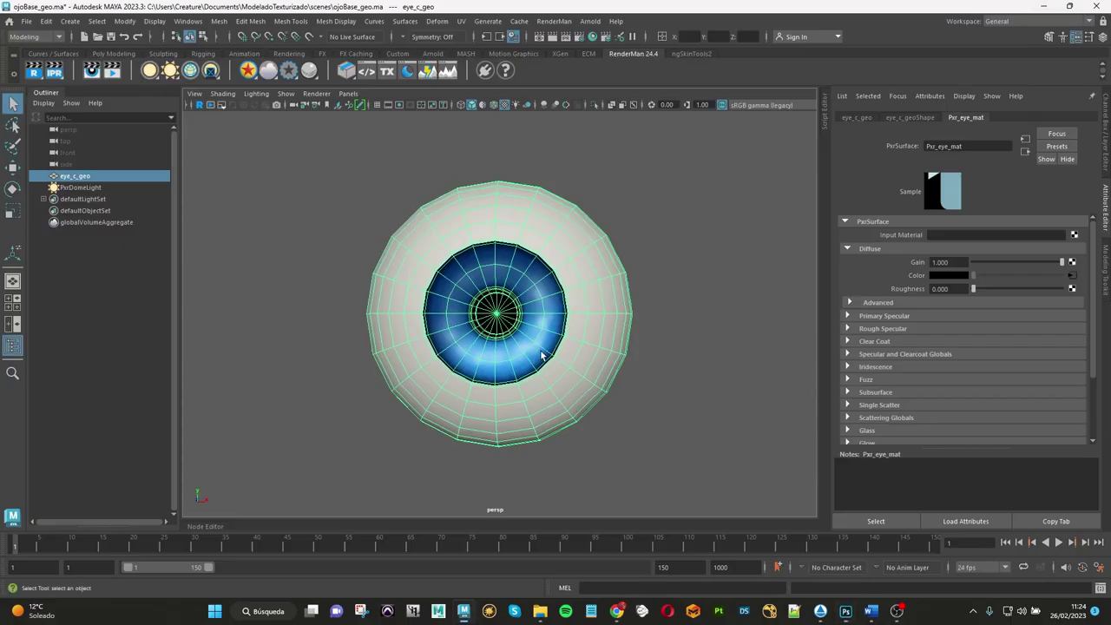
left_click(1073, 262)
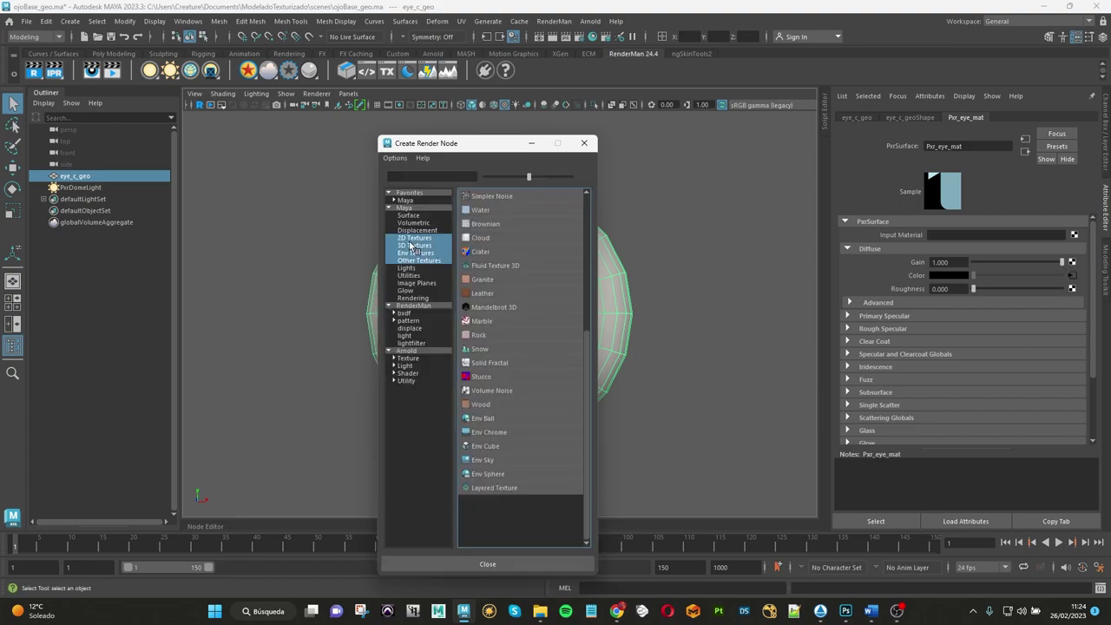
left_click(416, 243)
left_click(477, 245)
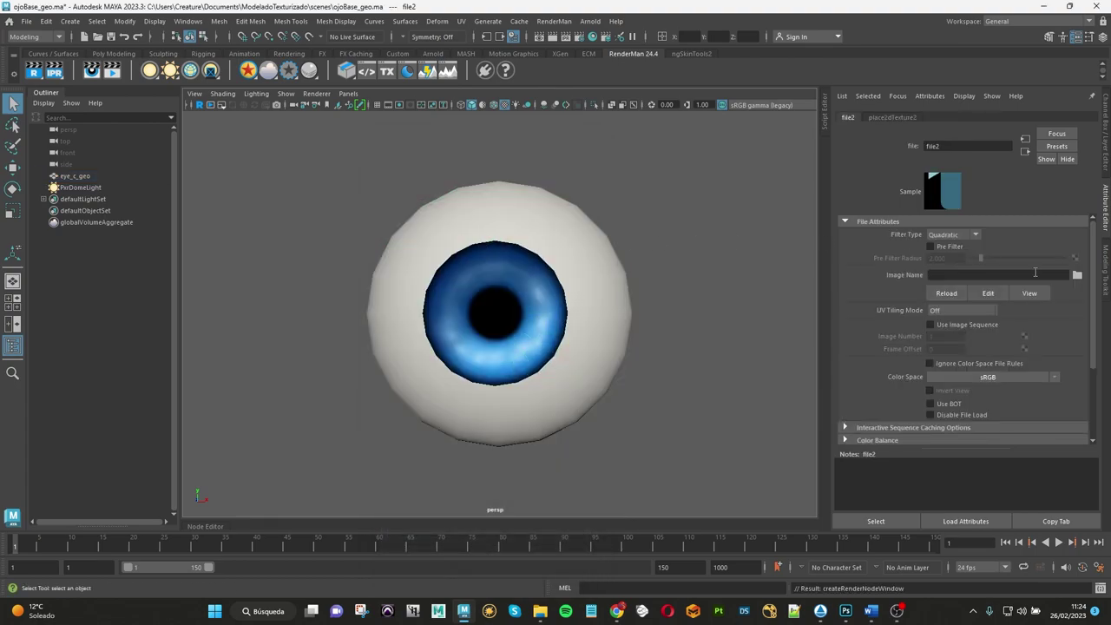
Step: Load scenes/txt/ojo_difusseGain.tif into the new file texture
left_click(1076, 275)
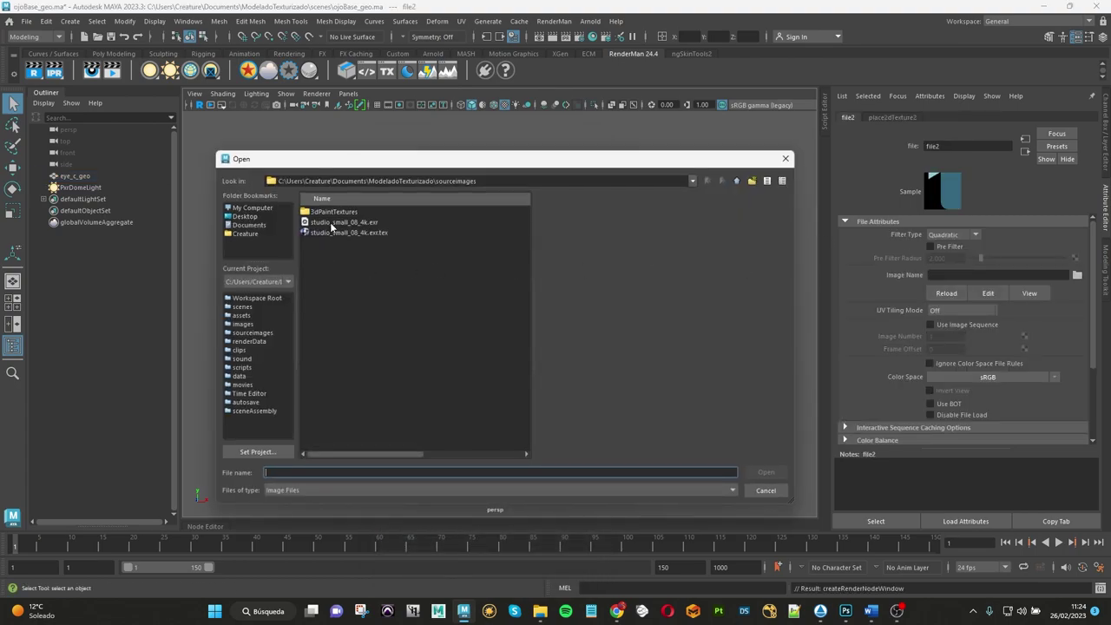
left_click(242, 307)
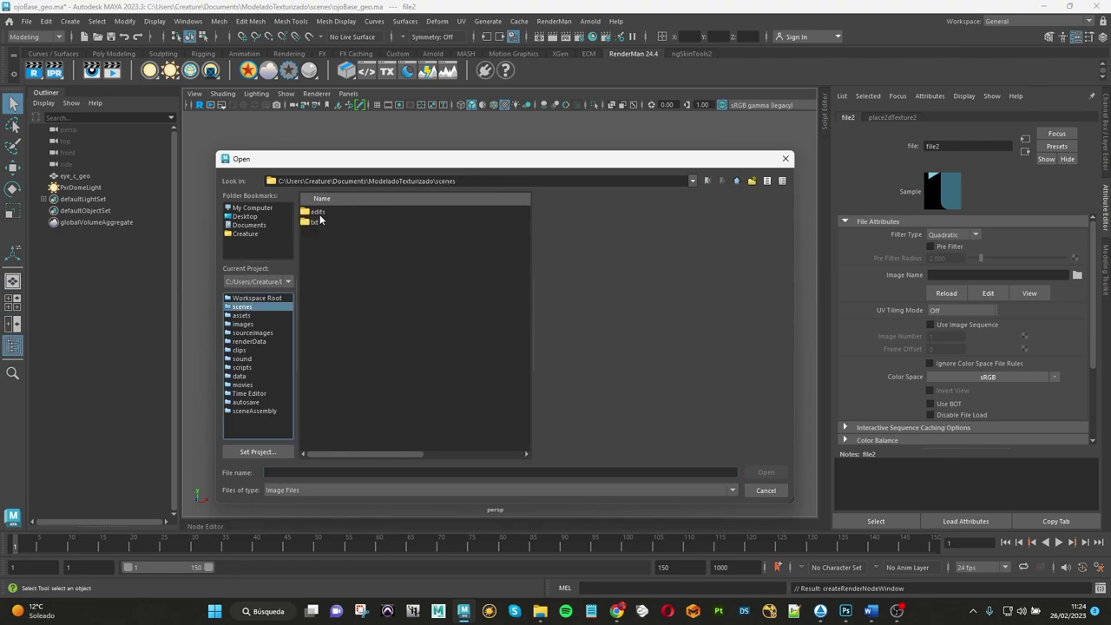
double_click(321, 221)
left_click(323, 223)
left_click(350, 213)
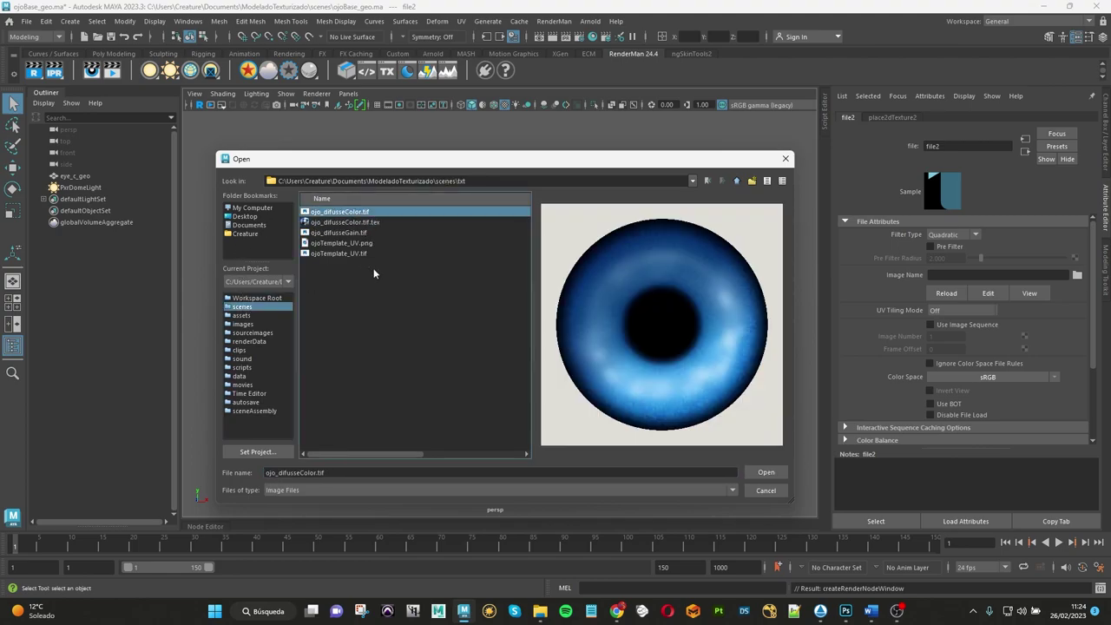
left_click(342, 235)
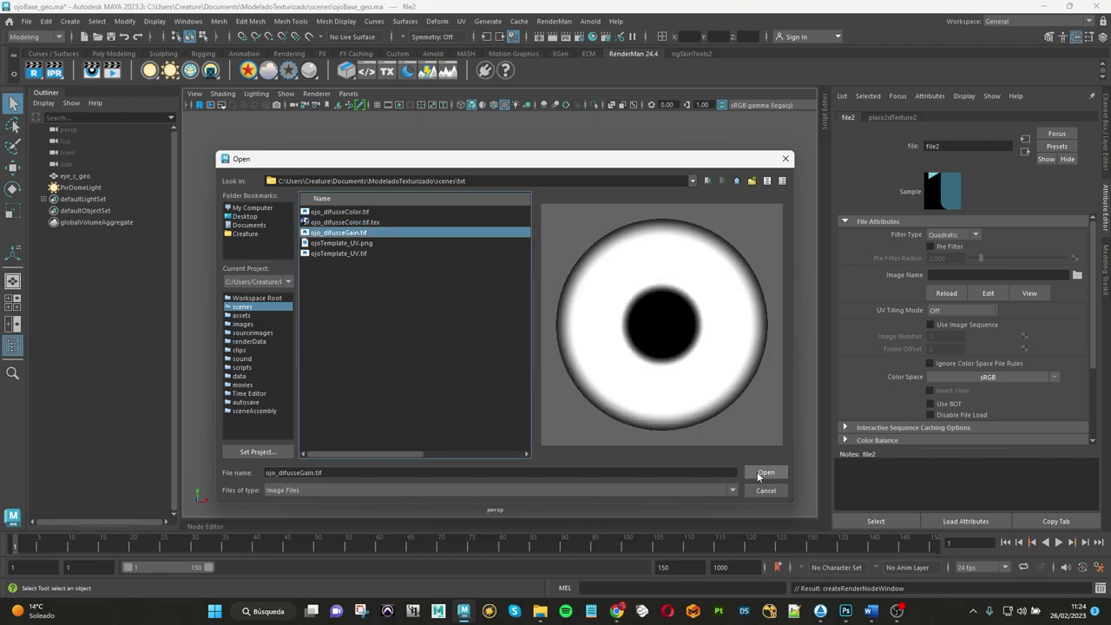
left_click(764, 473)
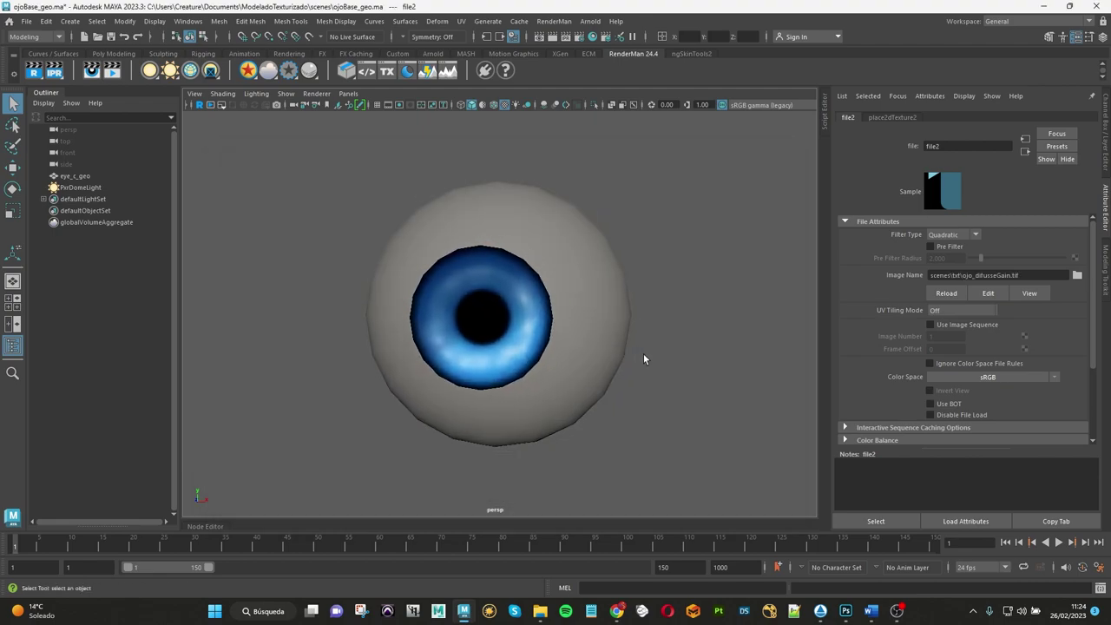
left_click_drag(679, 362, 657, 360, "alt")
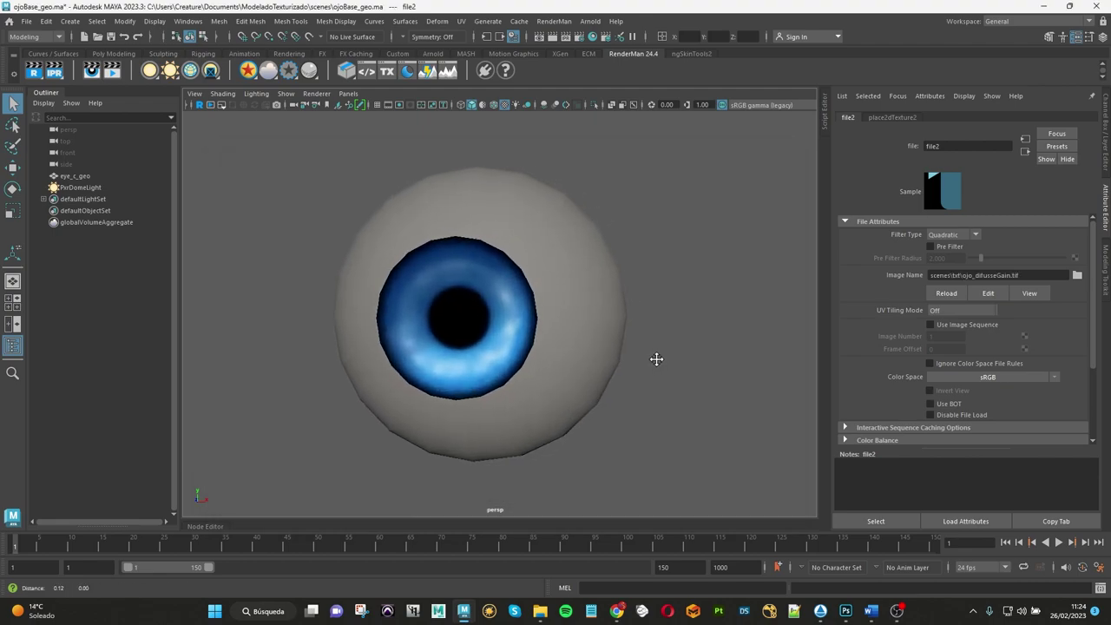
Step: Render the gain-mapped eyeball live with RenderMan and check file2's colour balance settings
left_click(200, 105)
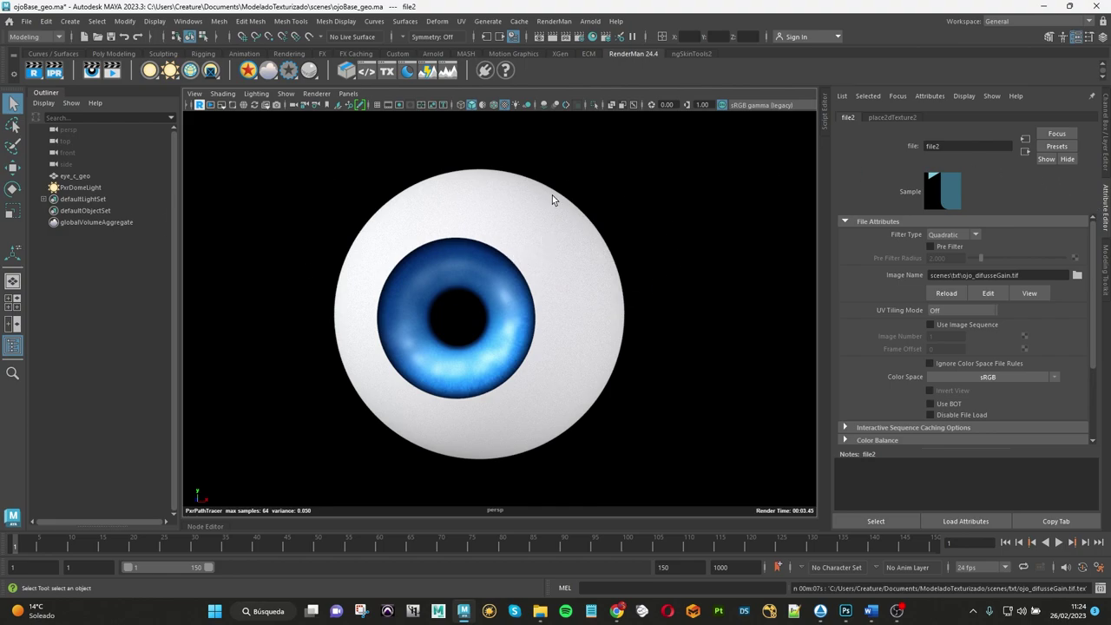
scroll(877, 337, "down", 1)
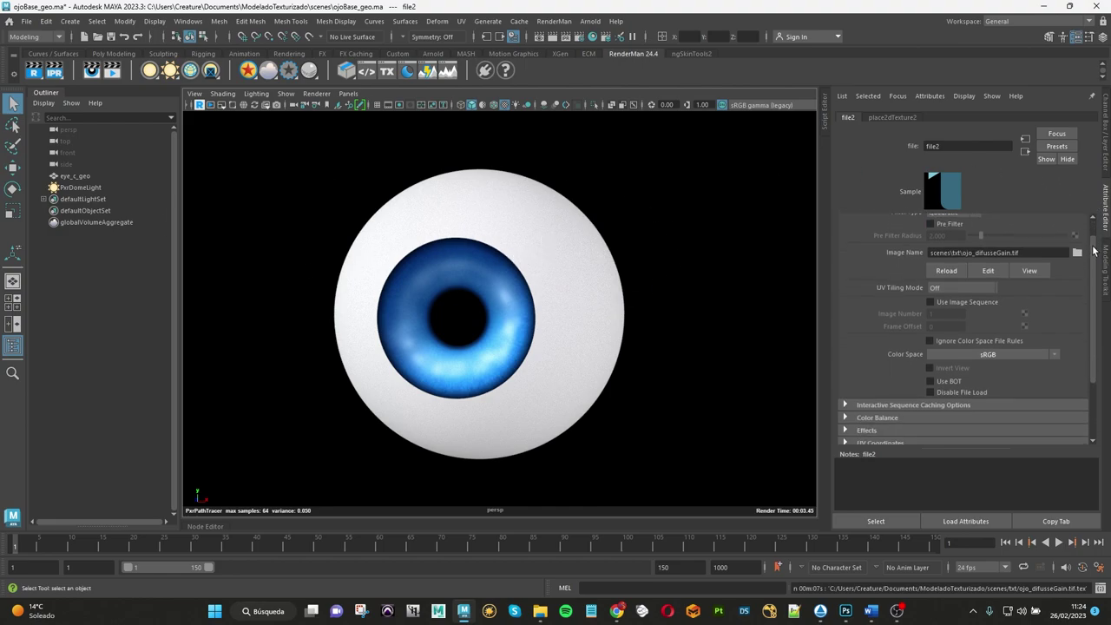
scroll(877, 336, "down", 2)
scroll(877, 337, "down", 2)
left_click(877, 336)
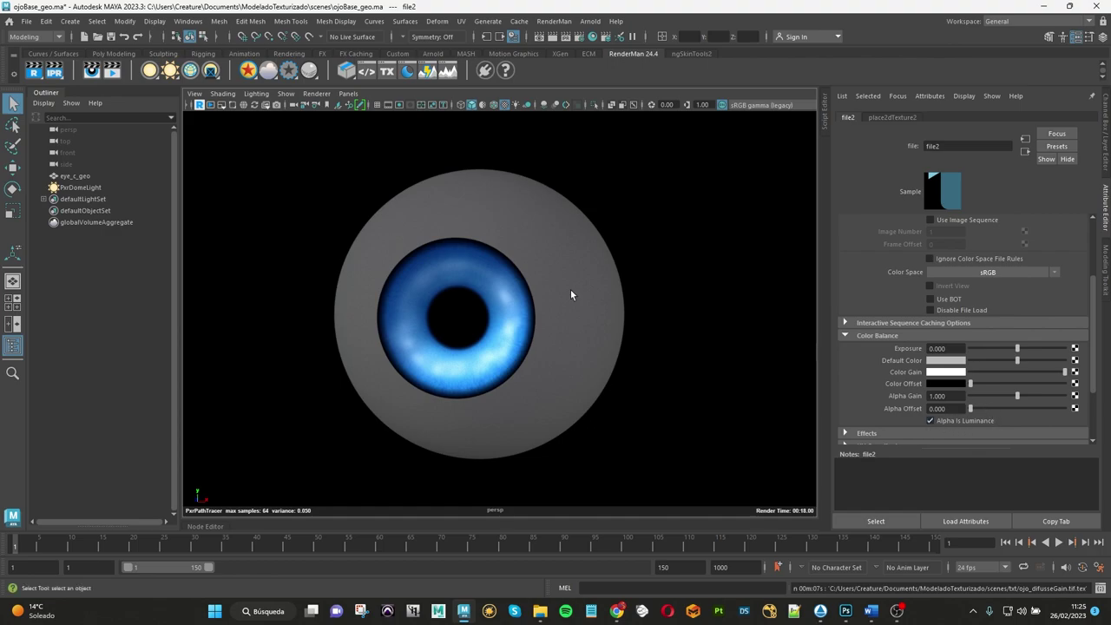
left_click_drag(640, 321, 605, 327, "alt")
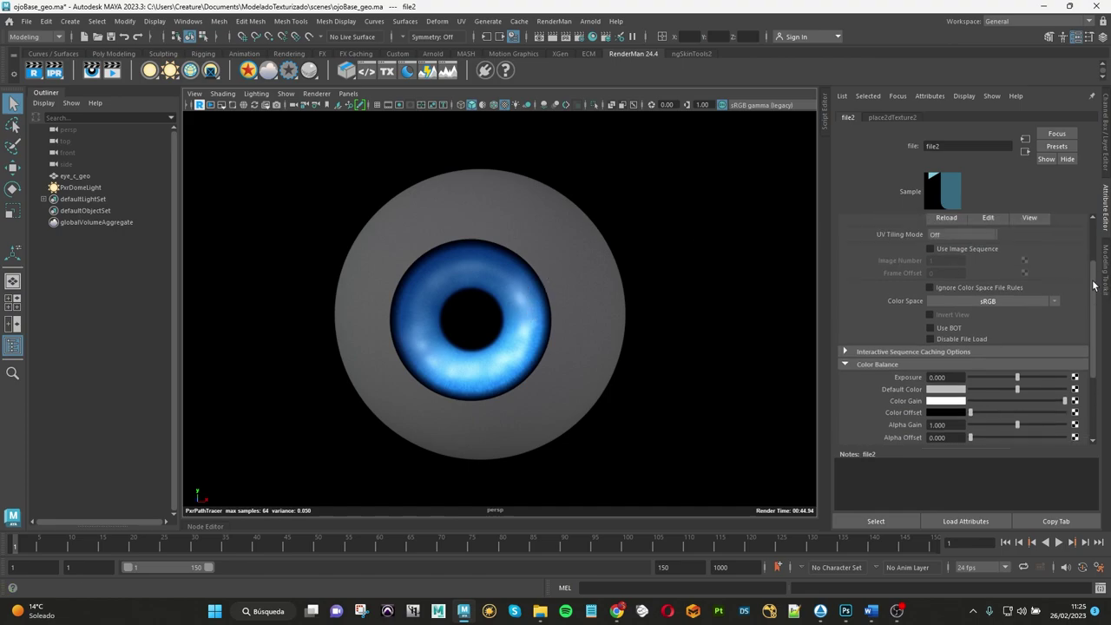
left_click_drag(1094, 300, 1094, 242)
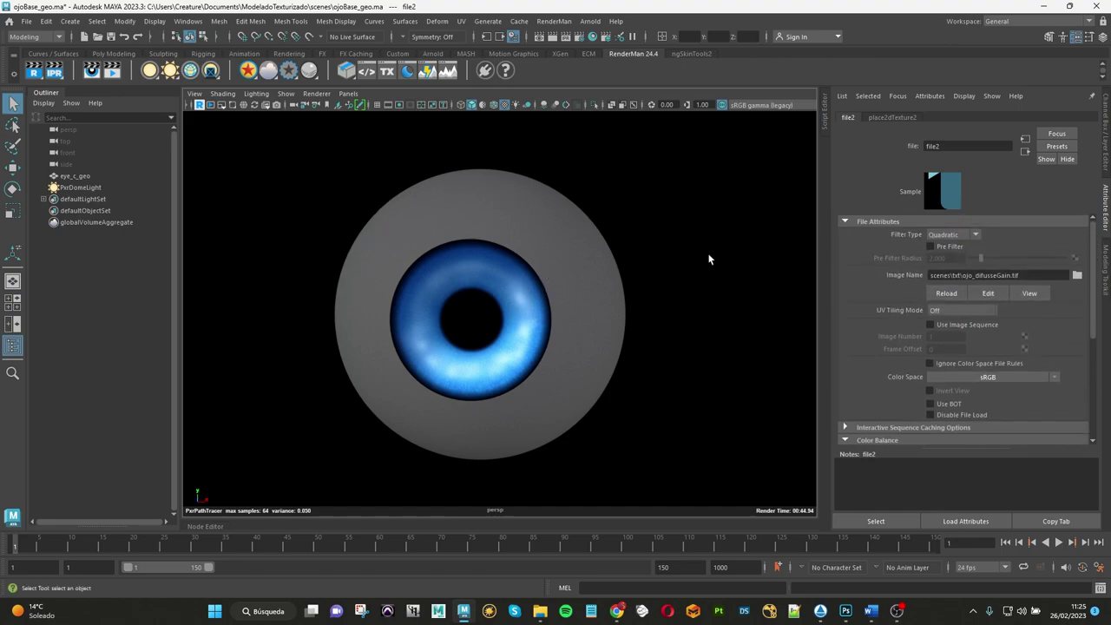
Step: Brighten Pxr_eye_mat's Primary Specular Face Color, stop the live render and save ojoBase_geo.ma
left_click(1025, 151)
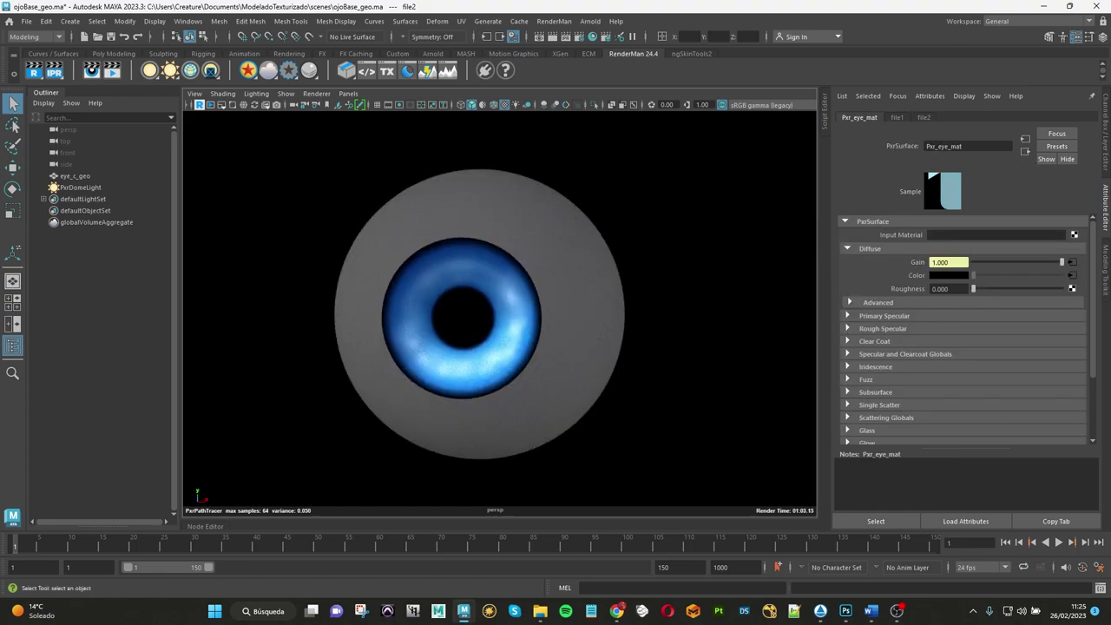
left_click(897, 611)
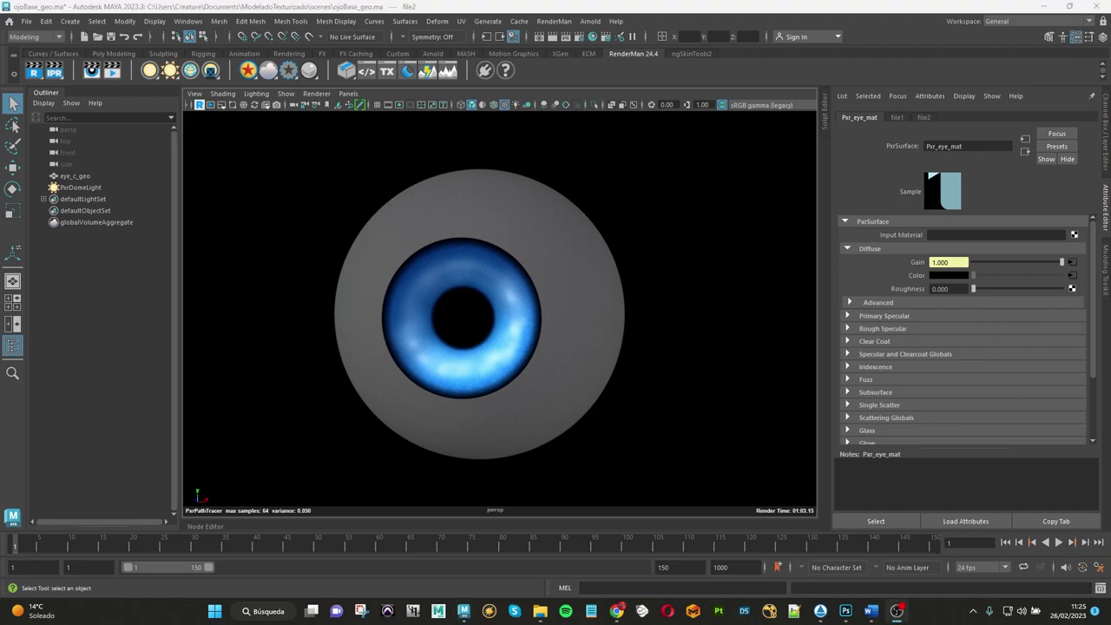
left_click(691, 345)
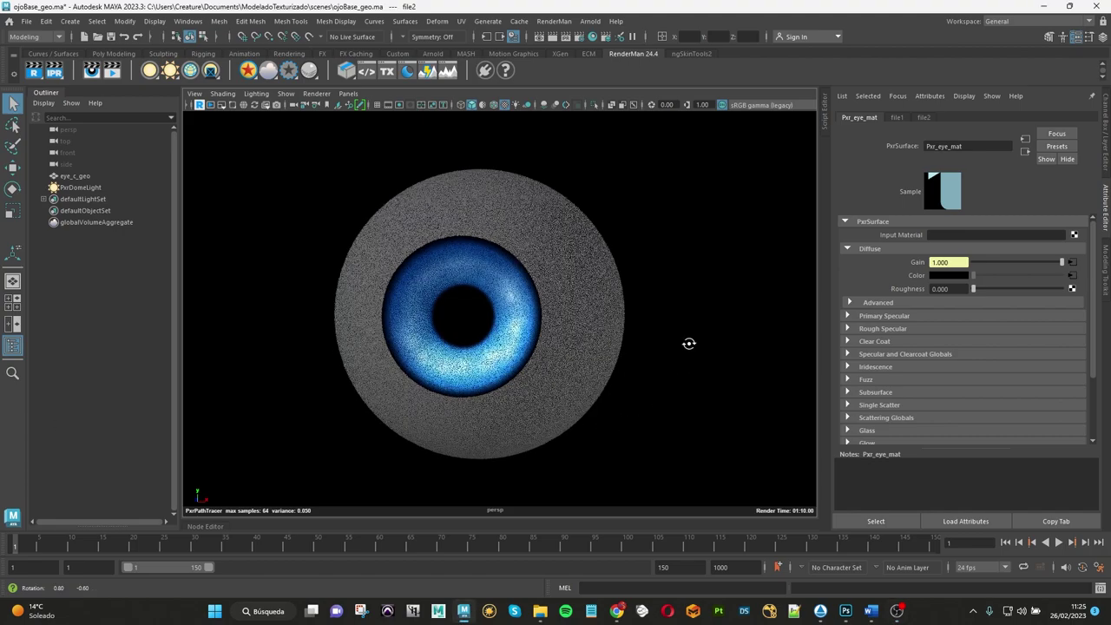
left_click(864, 316)
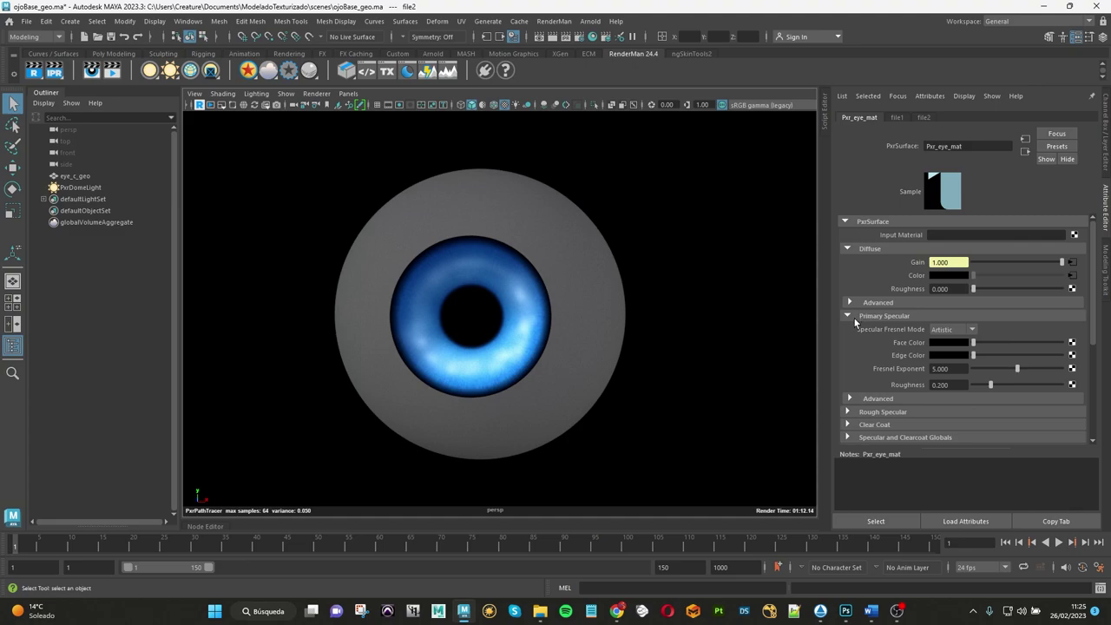
scroll(1093, 320, "down", 2)
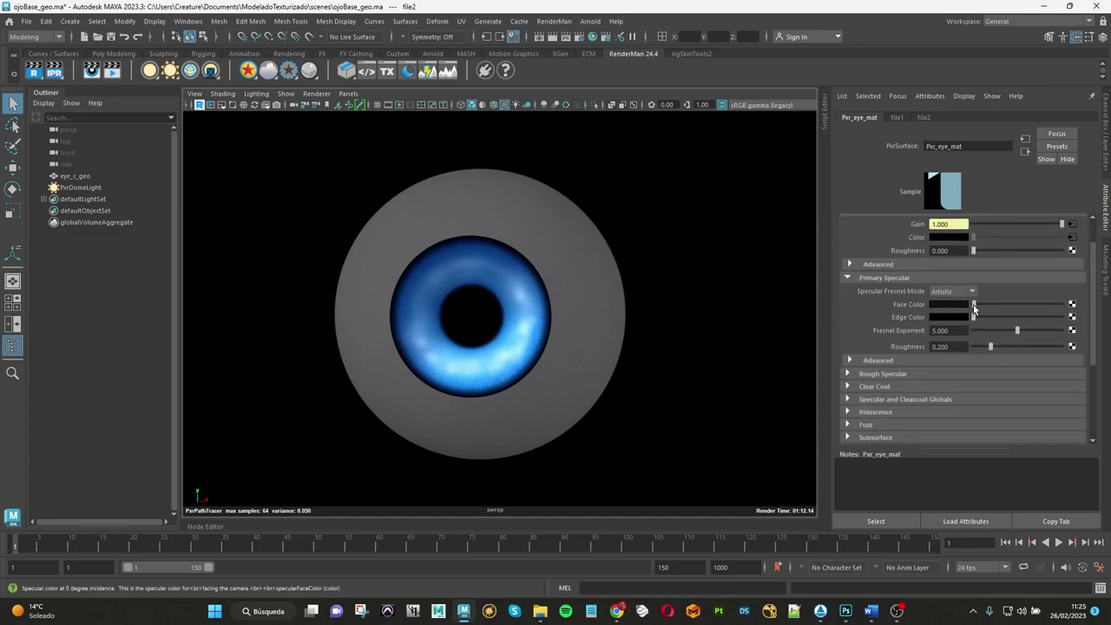
mouse_move(974, 308)
left_mouse_down()
mouse_move(1049, 304)
mouse_move(1030, 304)
left_mouse_up()
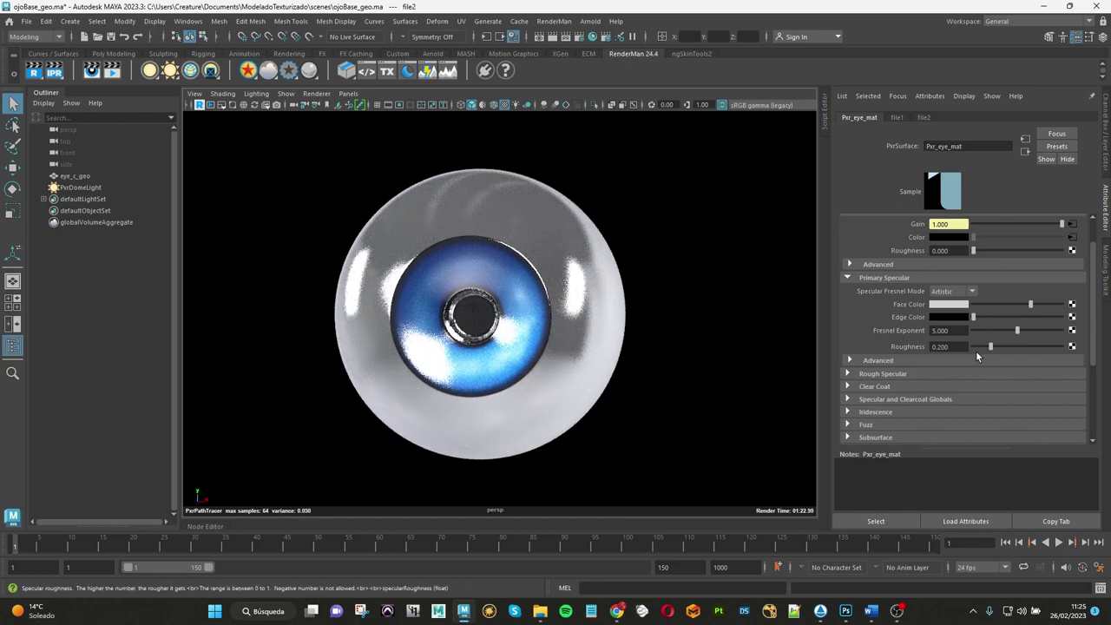
mouse_move(990, 345)
left_mouse_down()
mouse_move(1026, 347)
mouse_move(991, 347)
left_mouse_up()
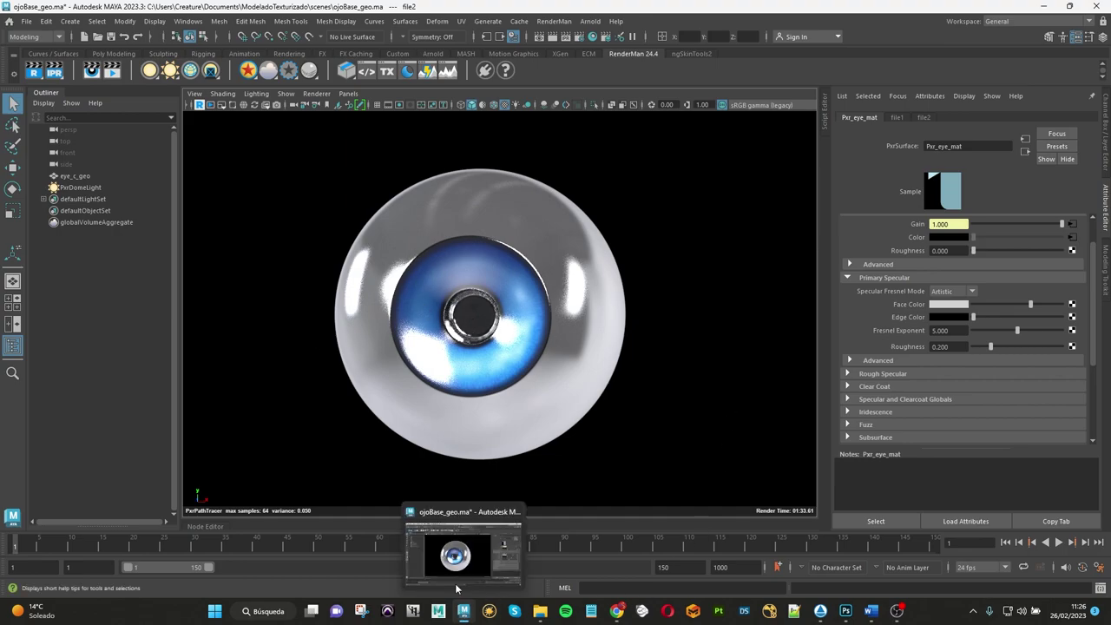
left_click(199, 104)
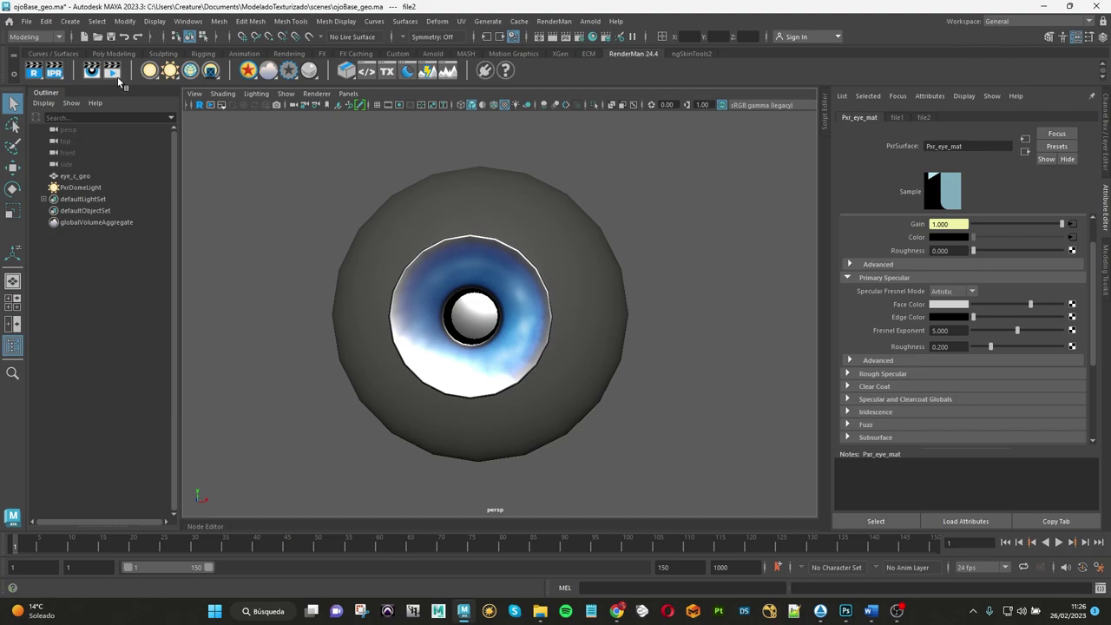
key("ctrl+s")
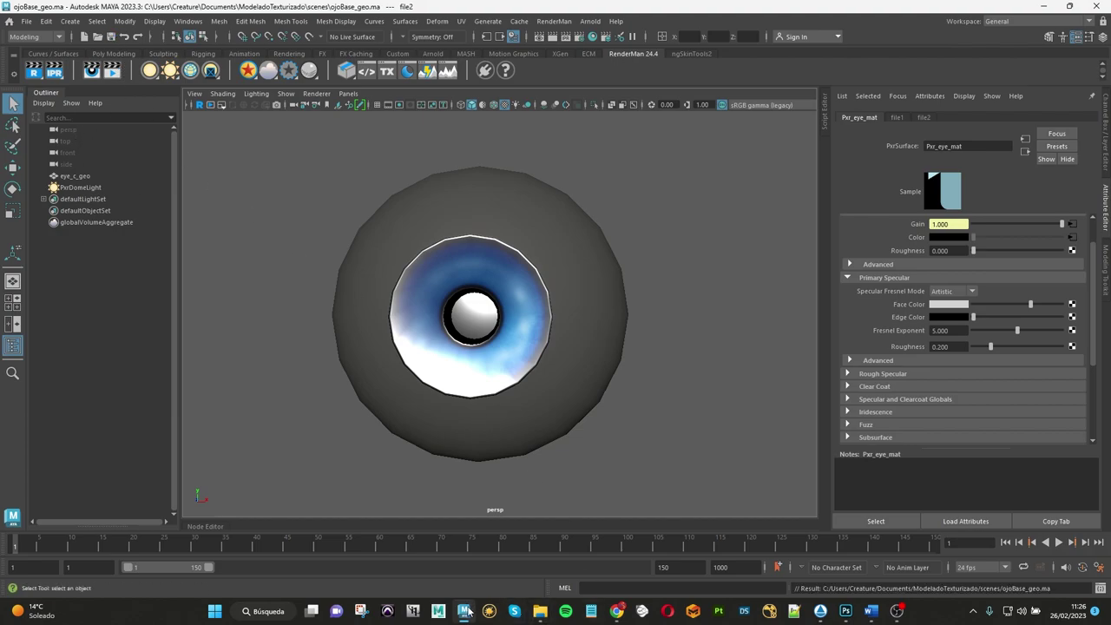
Step: Duplicate the difusseColor group and move the copy above difusseGain
mouse_move(845, 611)
left_click(858, 590)
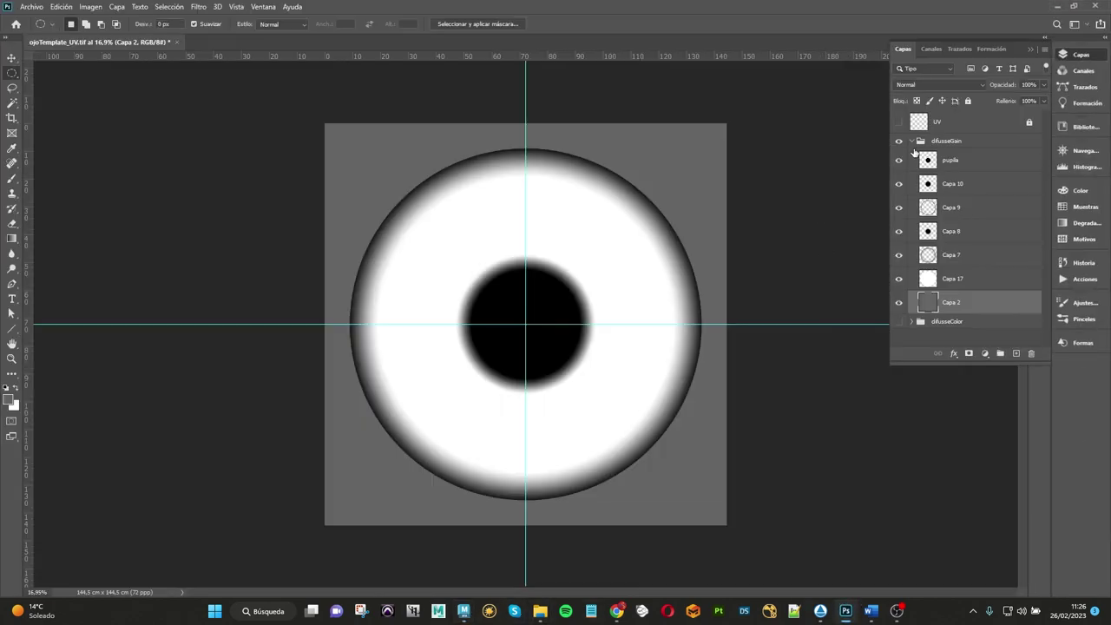
left_click(920, 140)
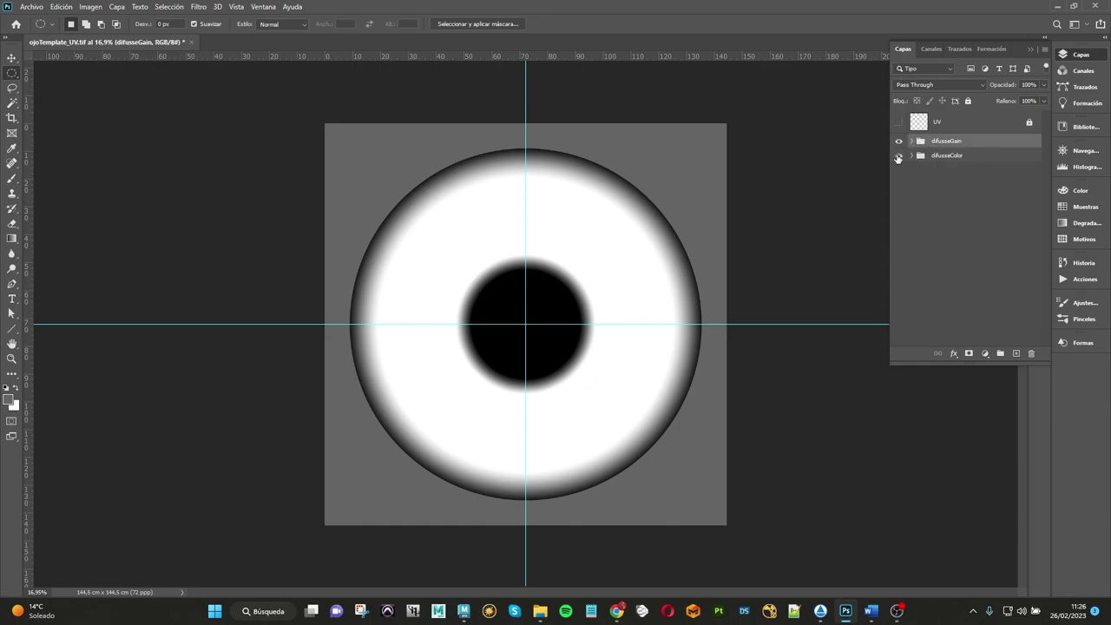
left_click_drag(922, 158, 1017, 354)
left_click_drag(954, 164, 950, 136)
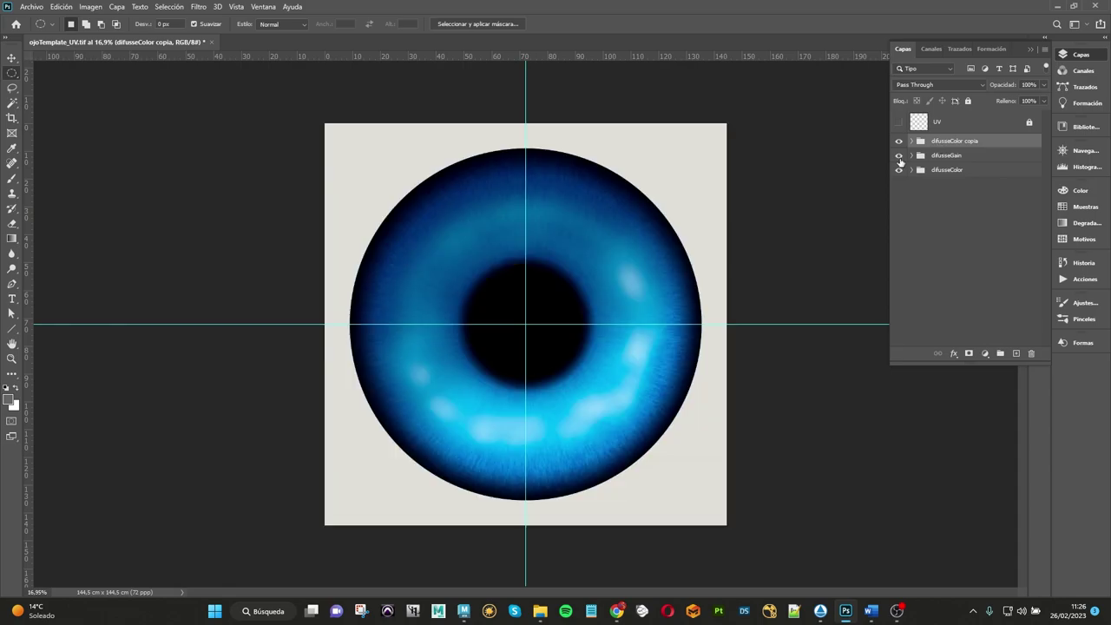
left_click(911, 142)
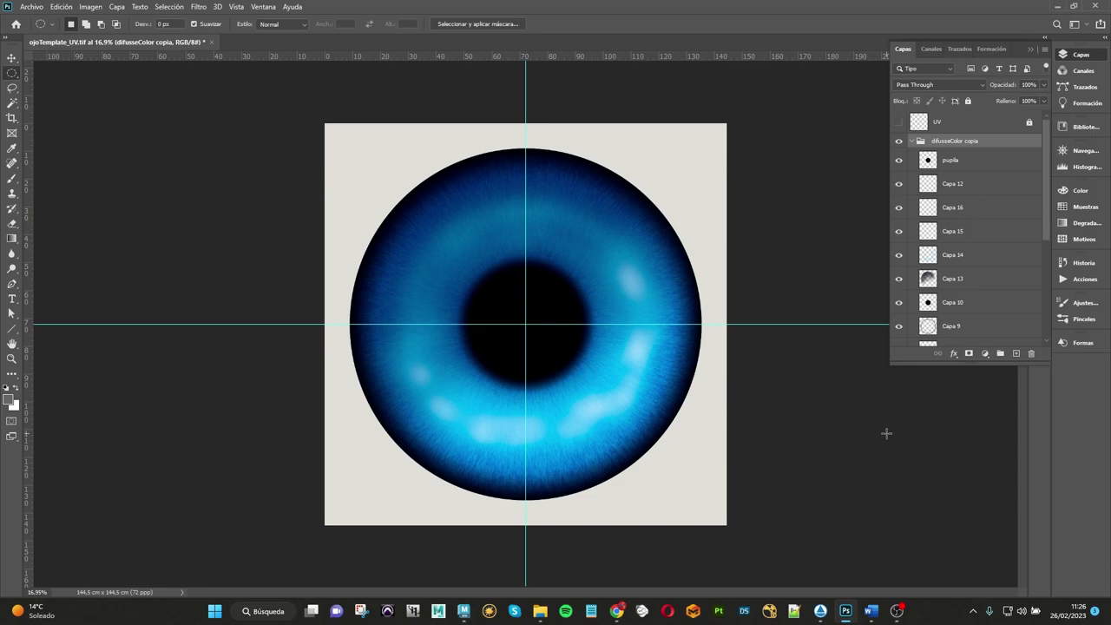
Step: Delete highlight layers Capa 12 through Capa 16 from the copied group
left_click(898, 279)
scroll(899, 278, "down", 2)
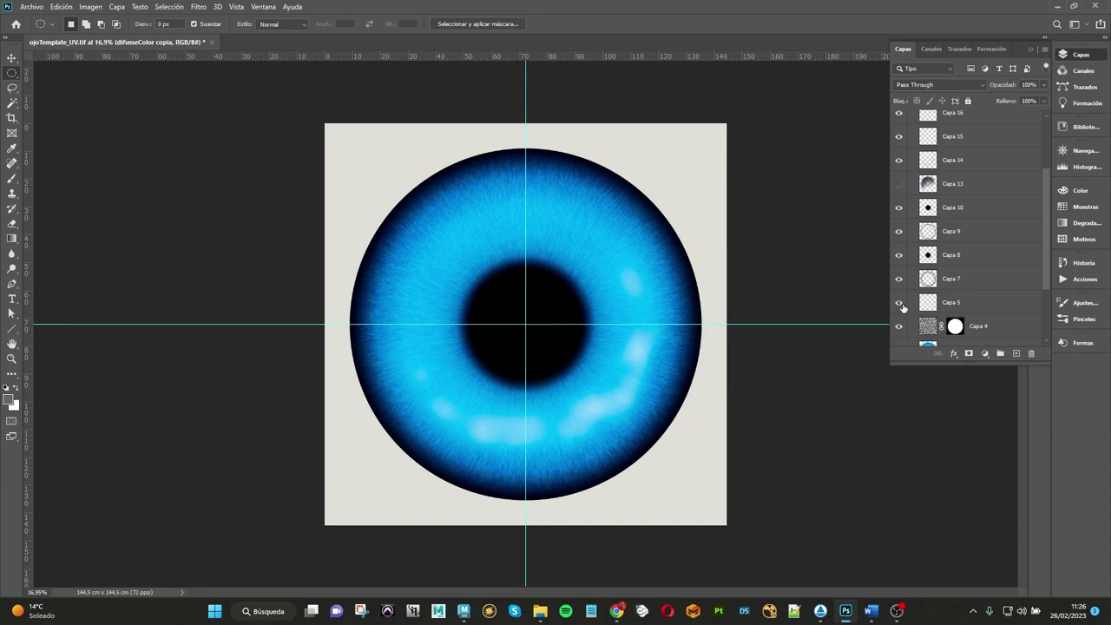
scroll(901, 328, "up", 2)
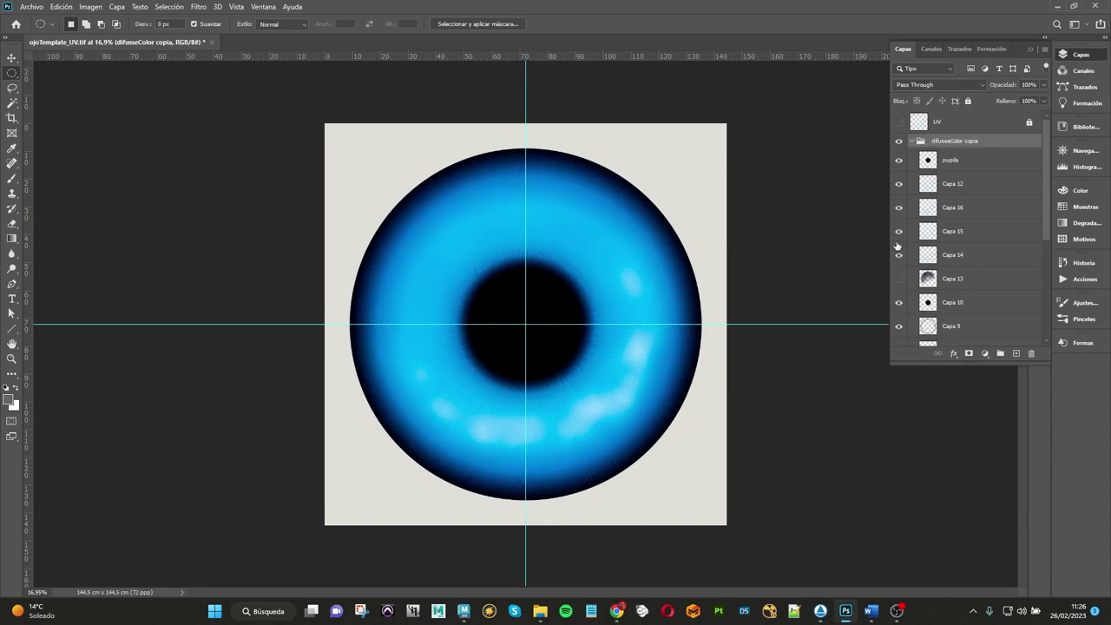
left_click(899, 208)
left_click(899, 230)
left_click(899, 254)
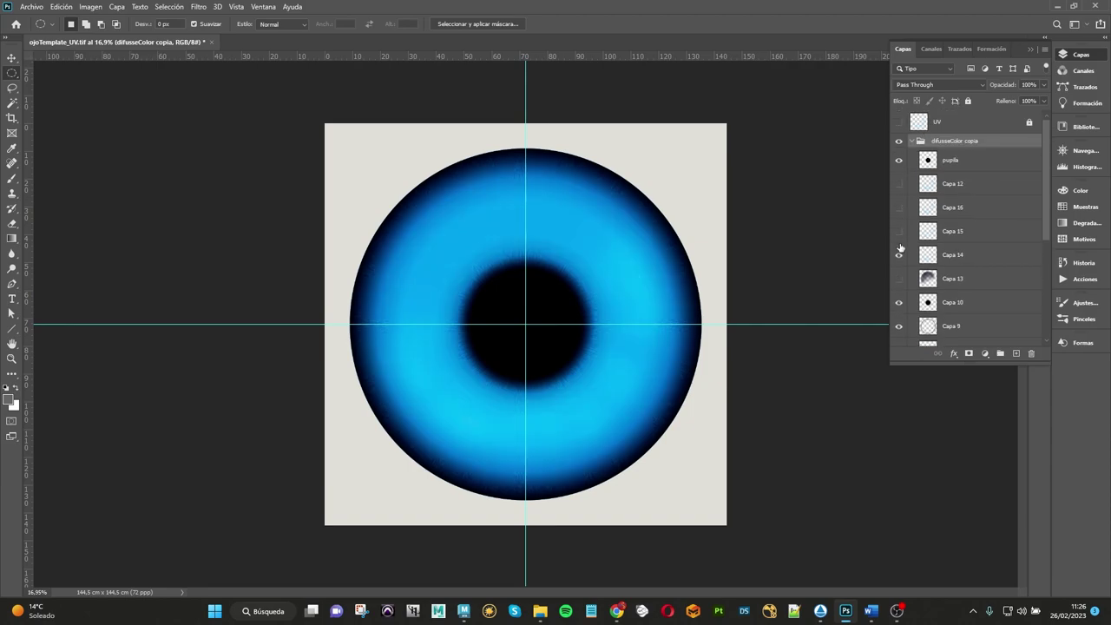
left_click(900, 255)
left_click(953, 184)
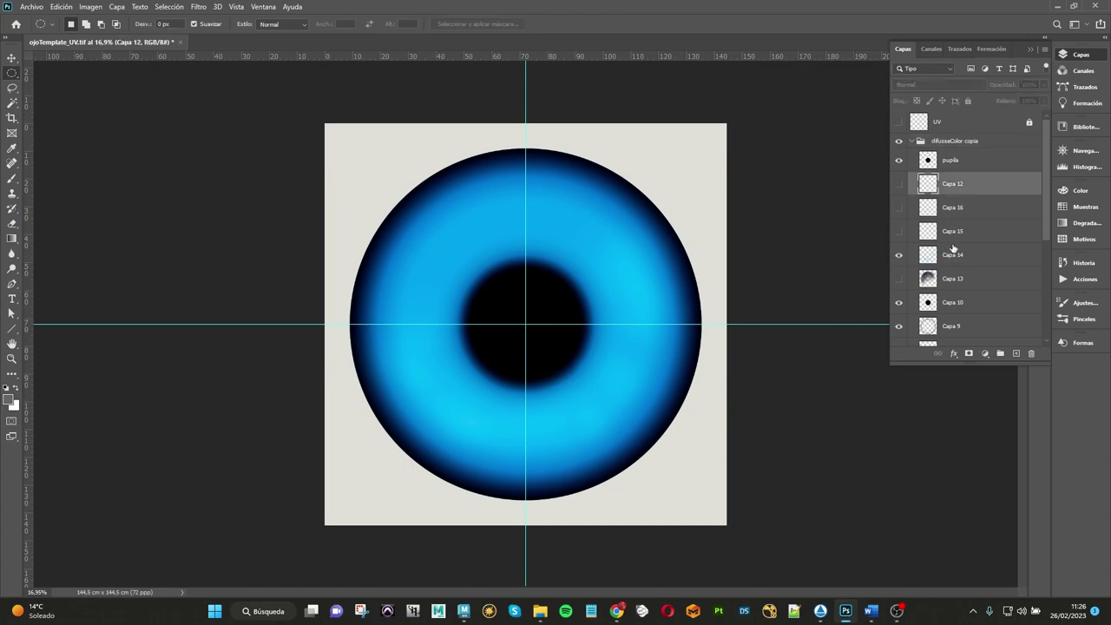
left_click(951, 233, "shift")
left_click(899, 257)
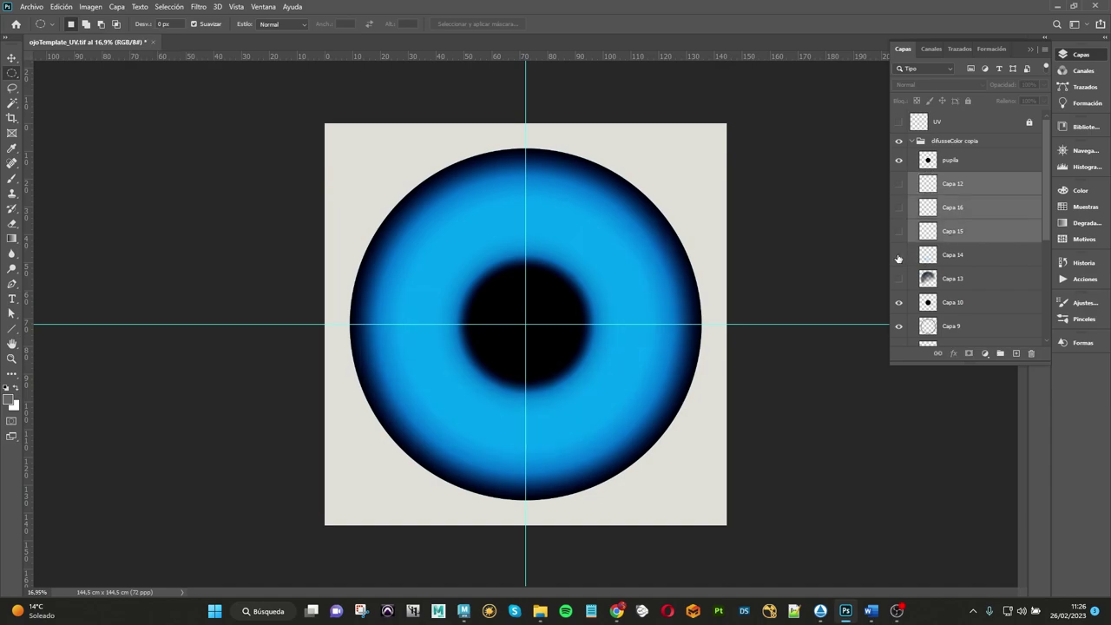
left_click(948, 258)
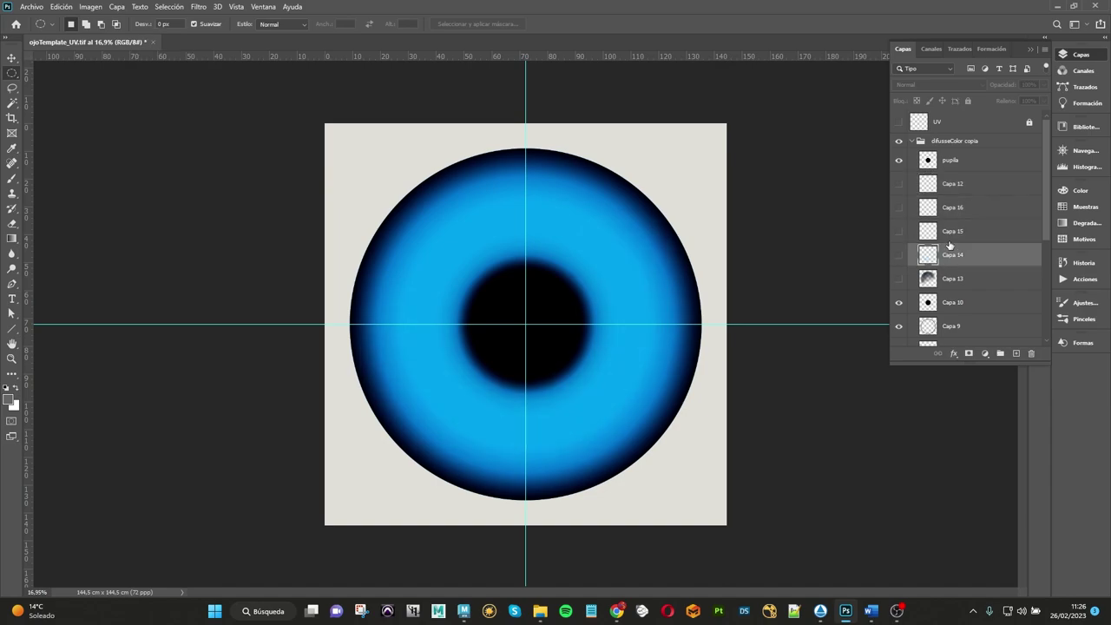
left_click(944, 186)
left_click(961, 286, "shift")
key("Delete")
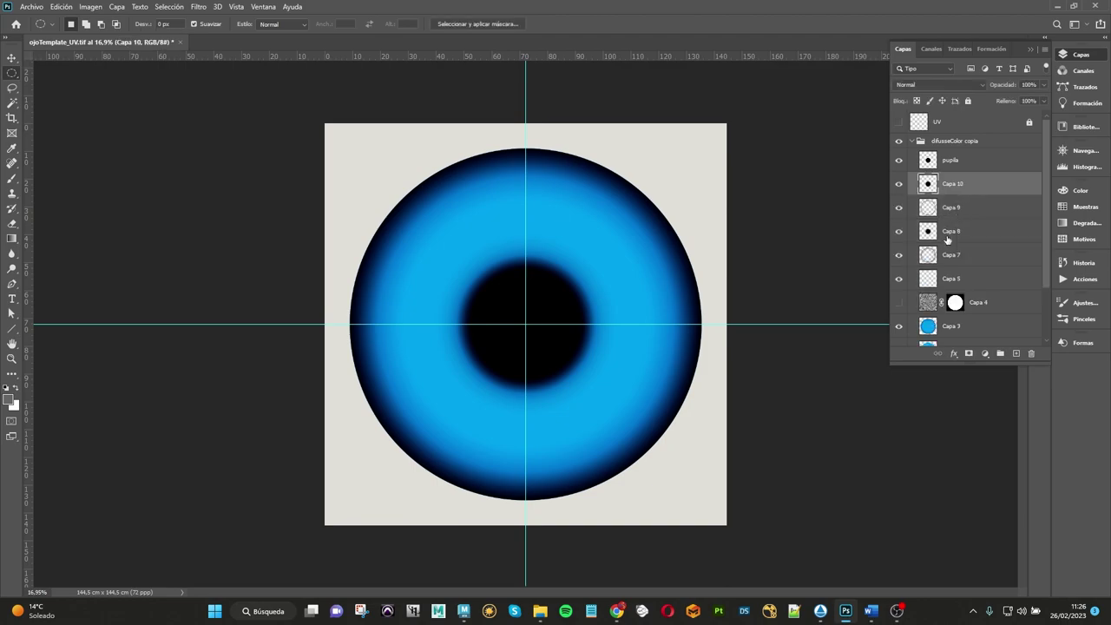
Step: Delete Capa 4 and select the Capa 2 background layer
left_click(987, 301)
key("Delete")
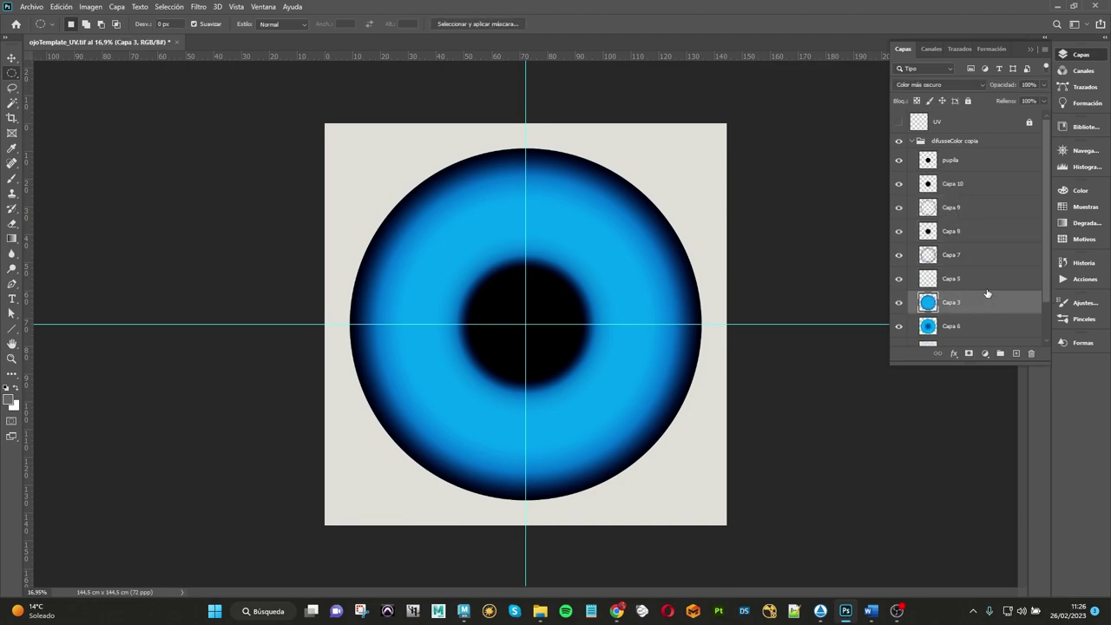
left_click(900, 283)
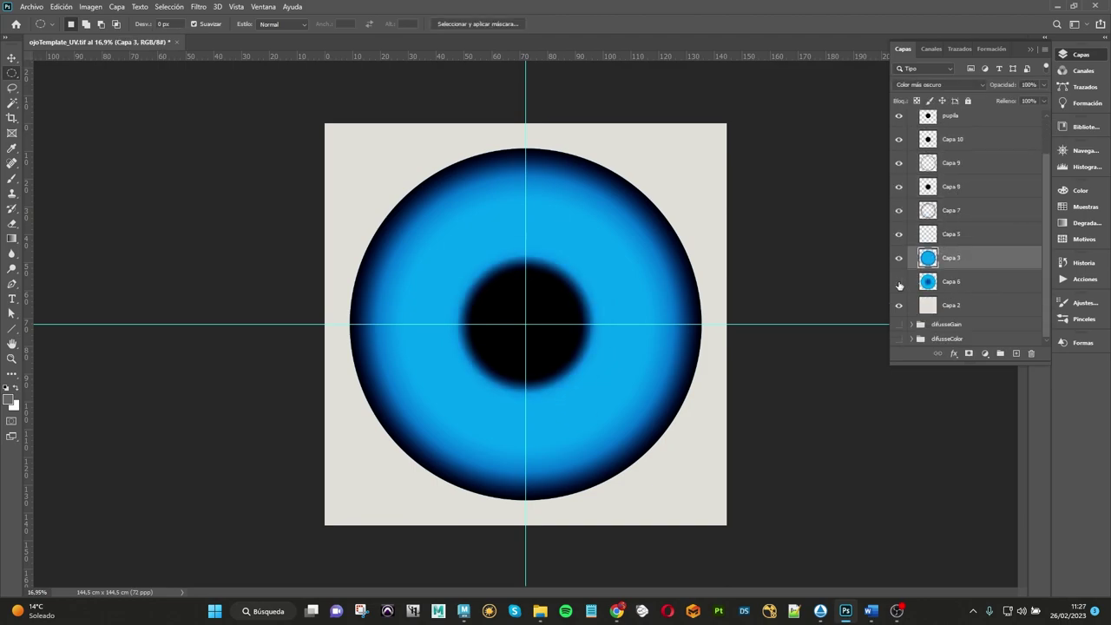
left_click(900, 283)
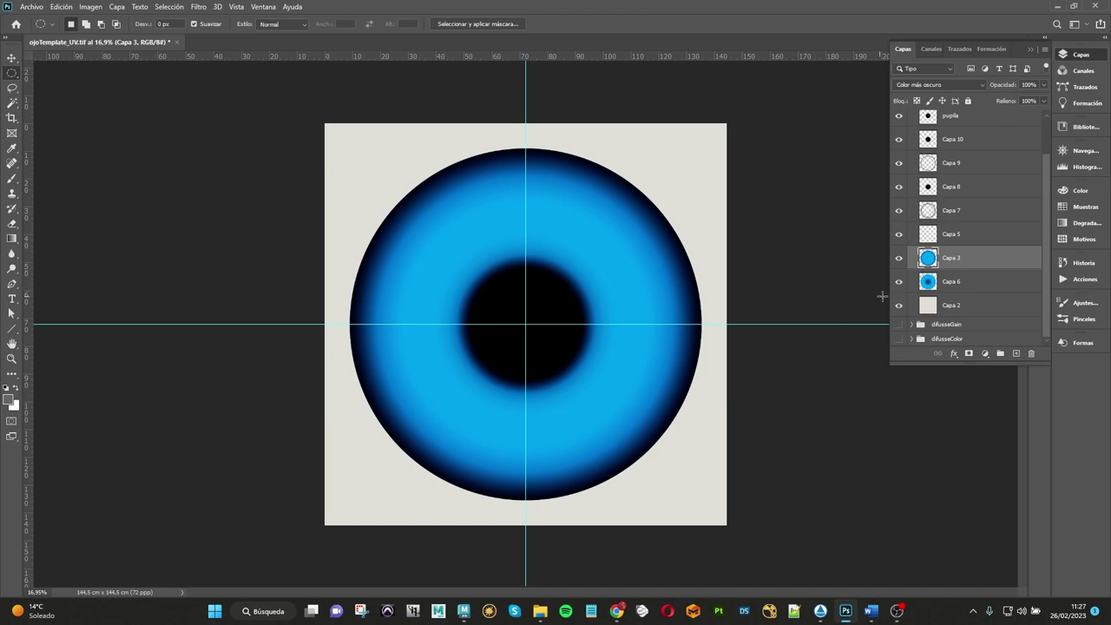
left_click(962, 307)
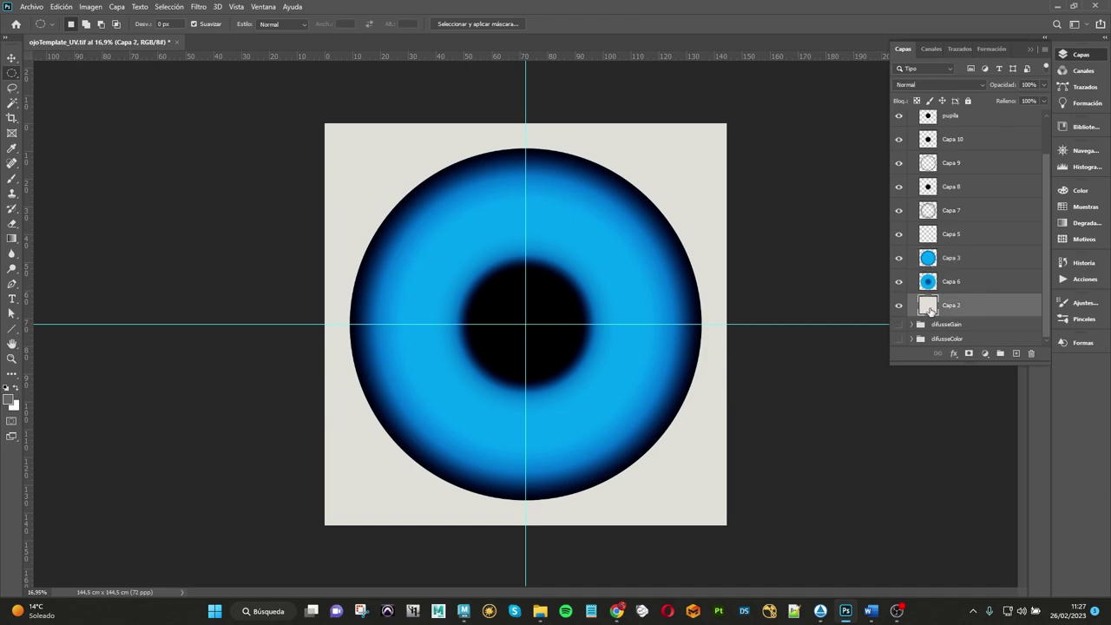
Step: Fill the Capa 2 layer with dark grey #646464 around the blue iris
left_click(10, 399)
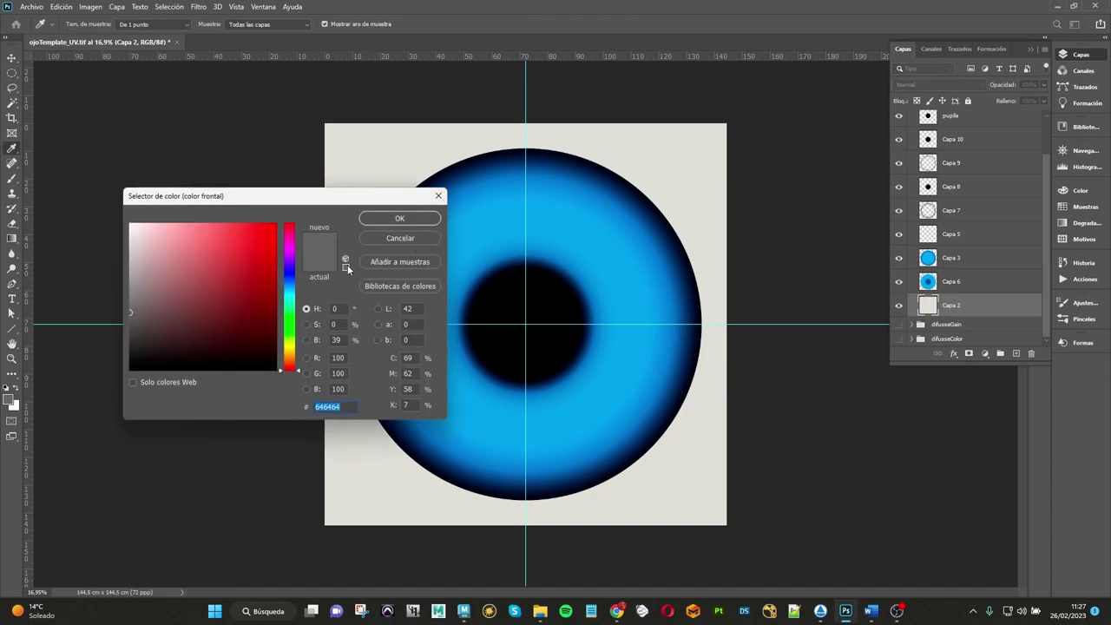
left_click(399, 218)
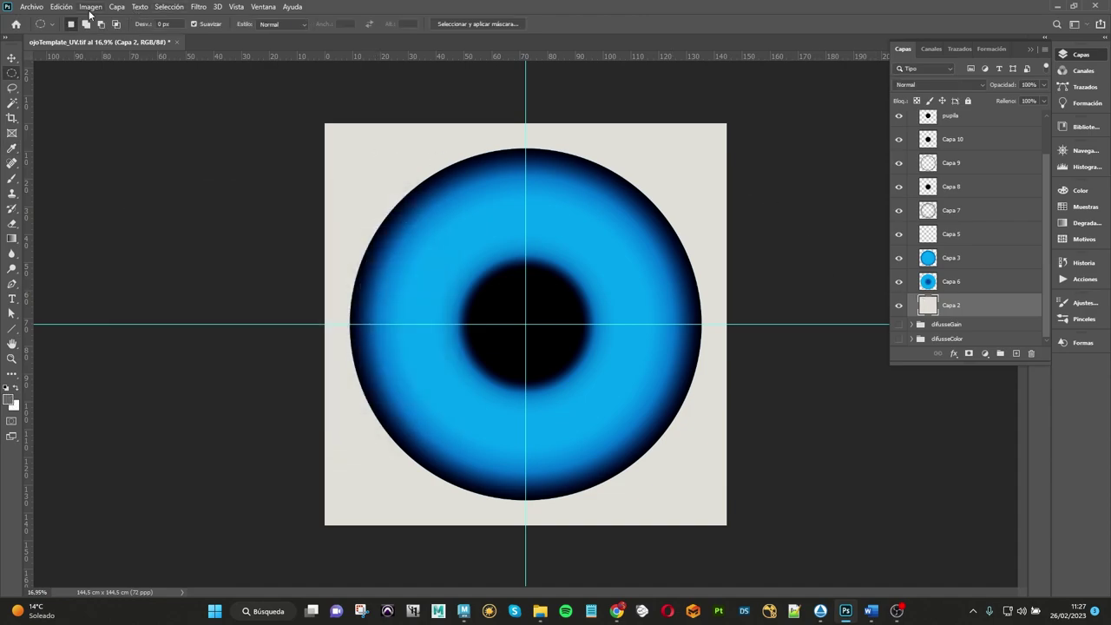
left_click(60, 7)
left_click(96, 187)
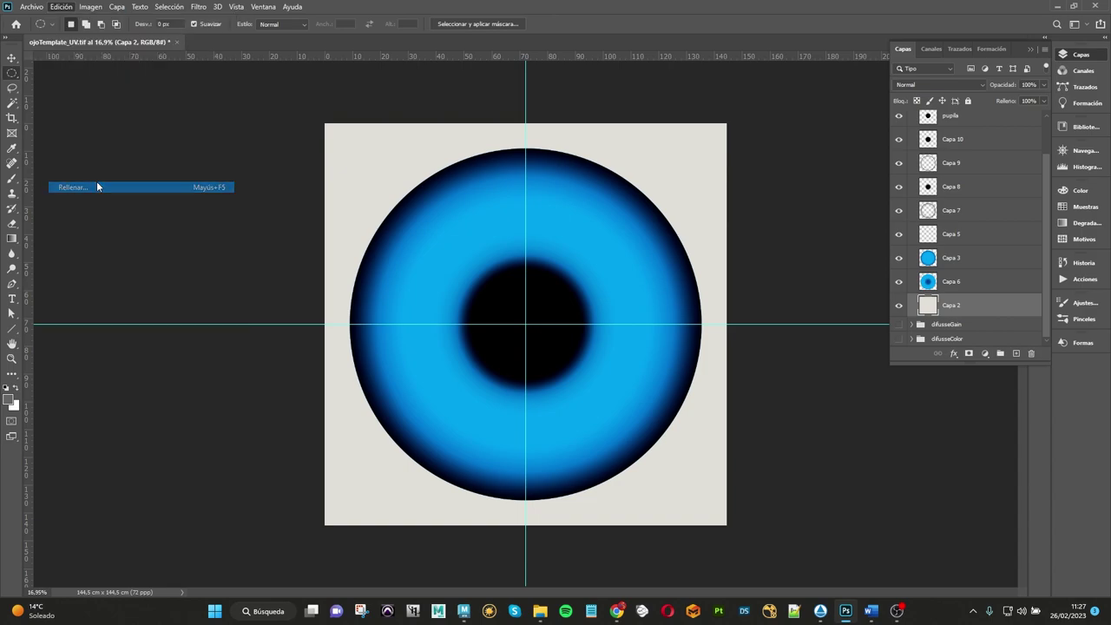
left_click(668, 162)
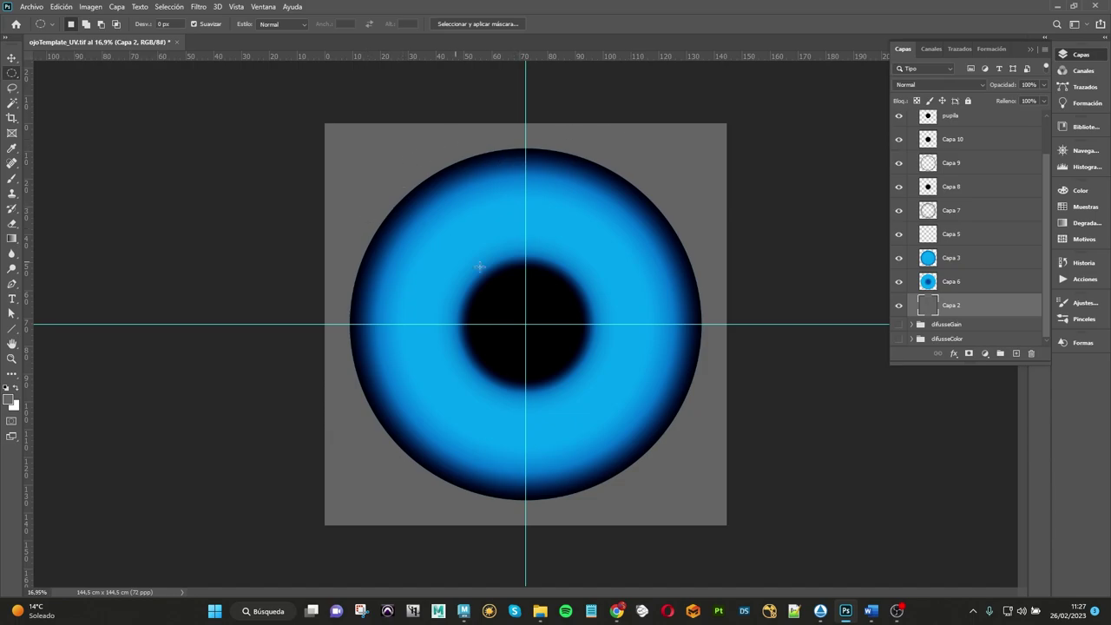
left_click(32, 6)
left_click(609, 90)
scroll(997, 224, "up", 2)
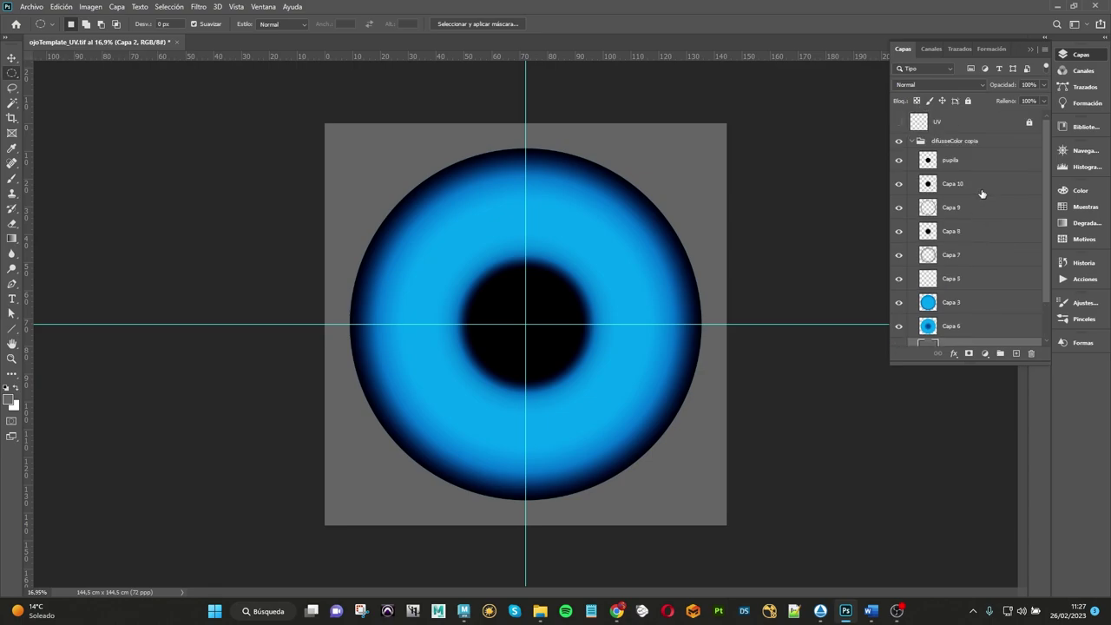
Step: Collapse the difusseColor copia group and rename it PrimarySpecularFaceColor
left_click(912, 140)
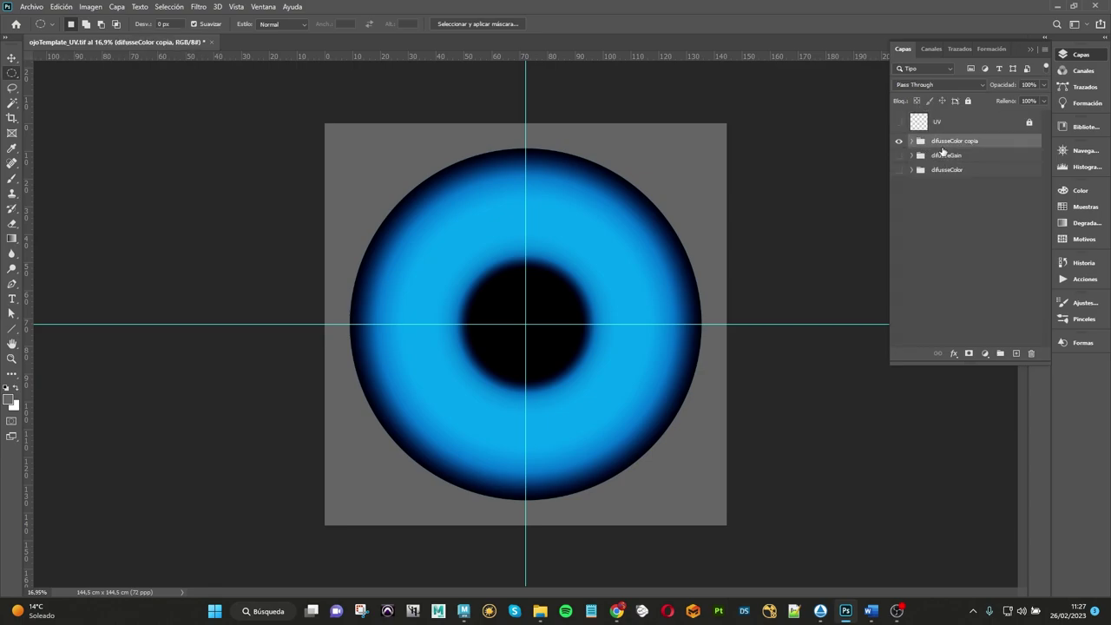
double_click(965, 141)
type("imarySpecularFaceColor")
key("Return")
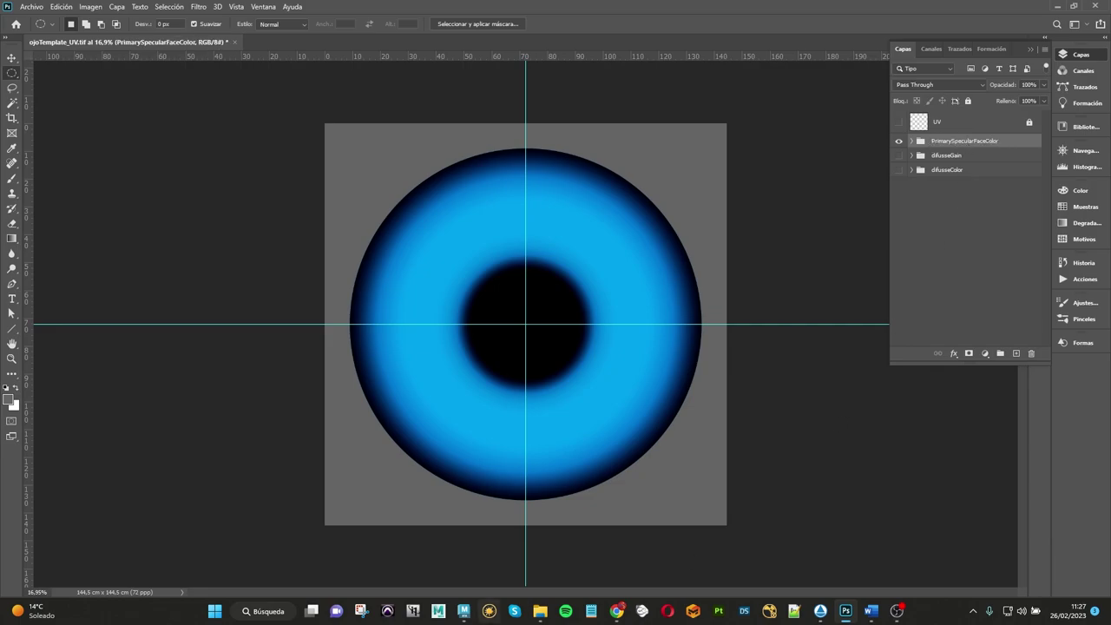
left_click(464, 611)
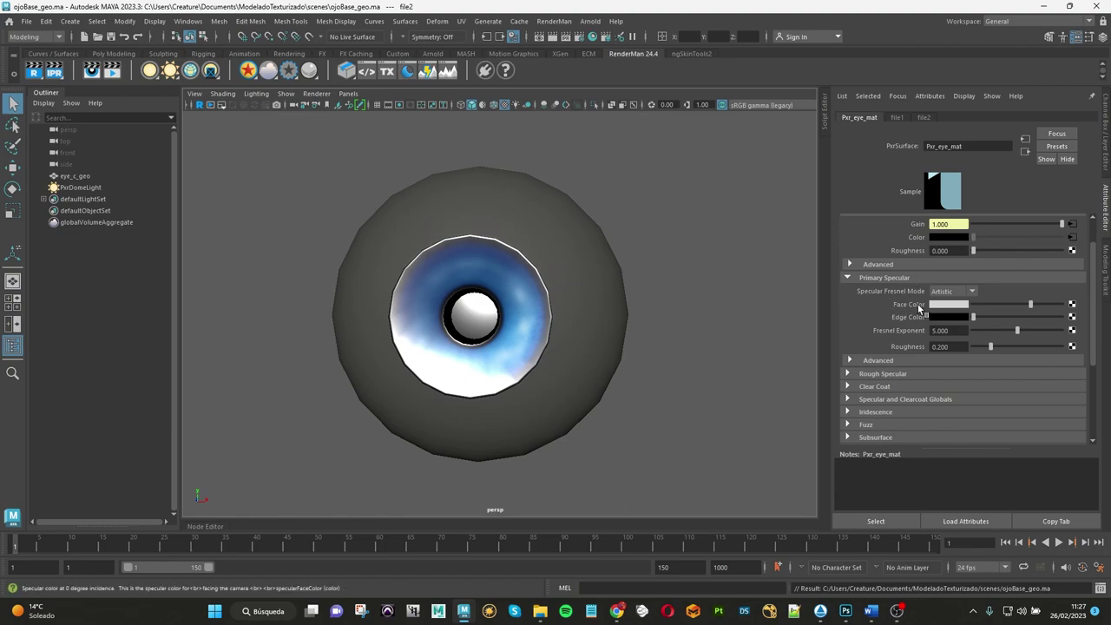
Step: Save a flattened TIFF copy named ojo_SpecularFaceColor.tif in scenes/txt
left_click(1067, 6)
left_click(464, 612)
left_click(31, 6)
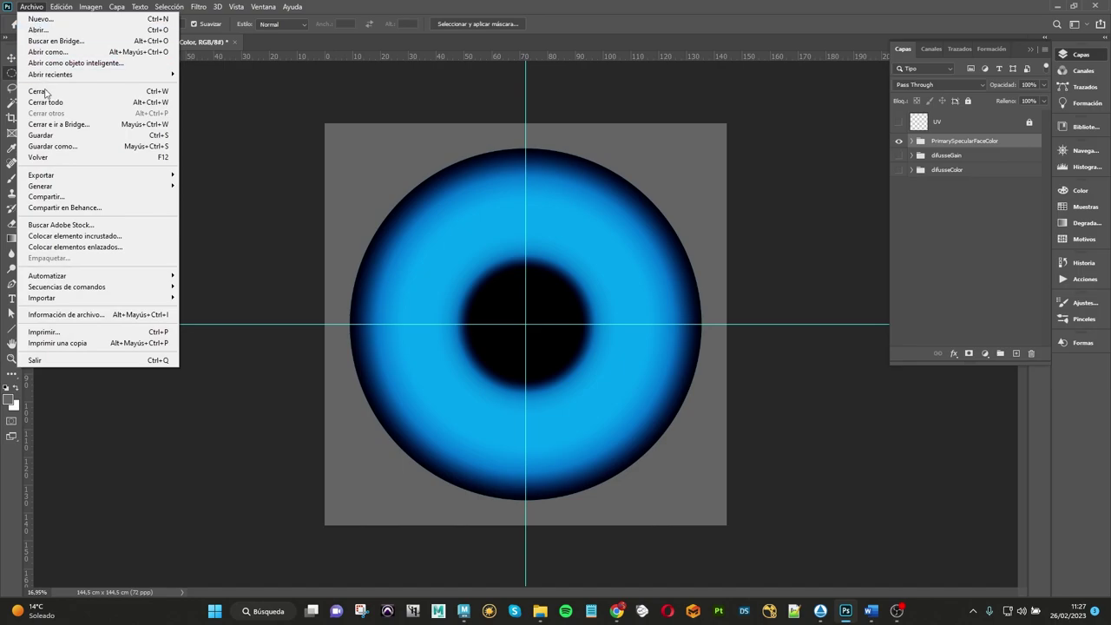
left_click(67, 147)
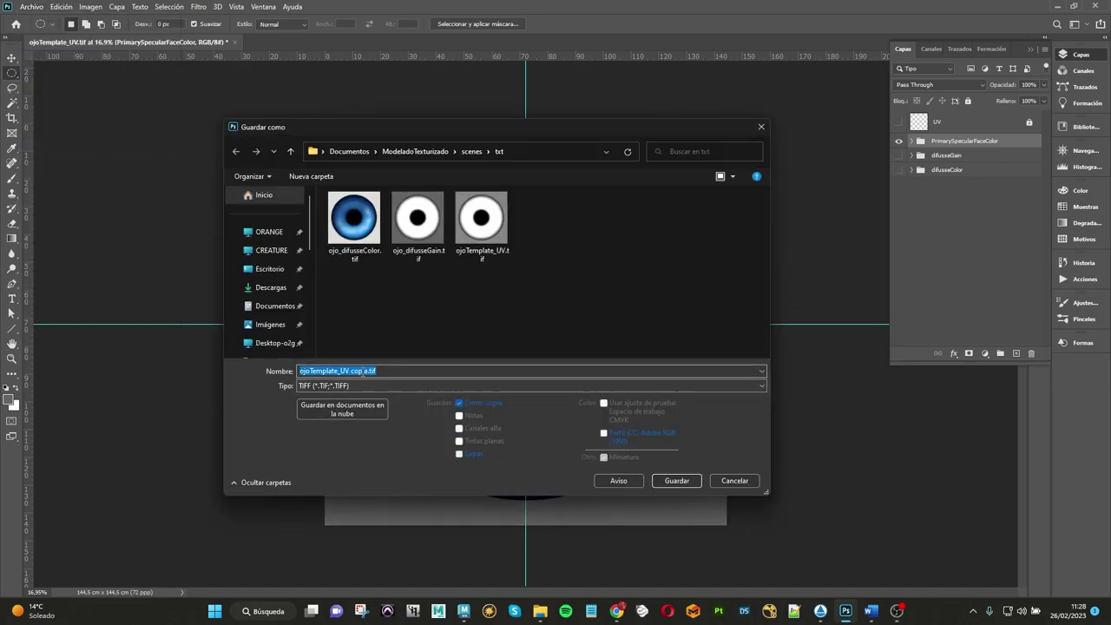
left_click_drag(369, 371, 312, 371)
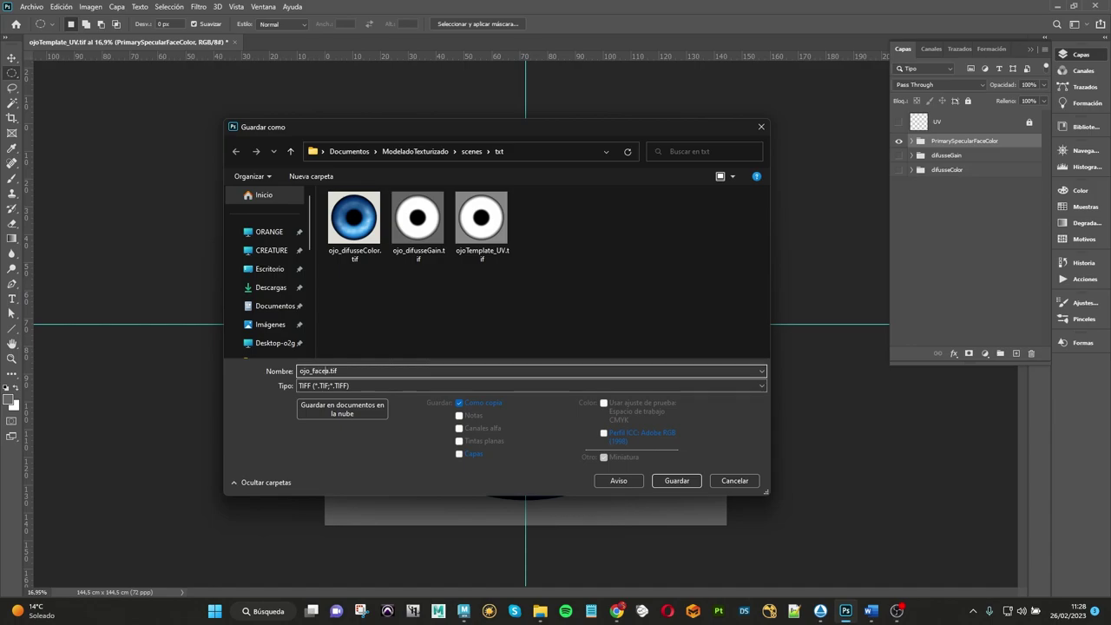
type("r")
key("BackSpace")
left_click(313, 371)
type("Specular")
key("Delete")
type("F")
left_click(678, 480)
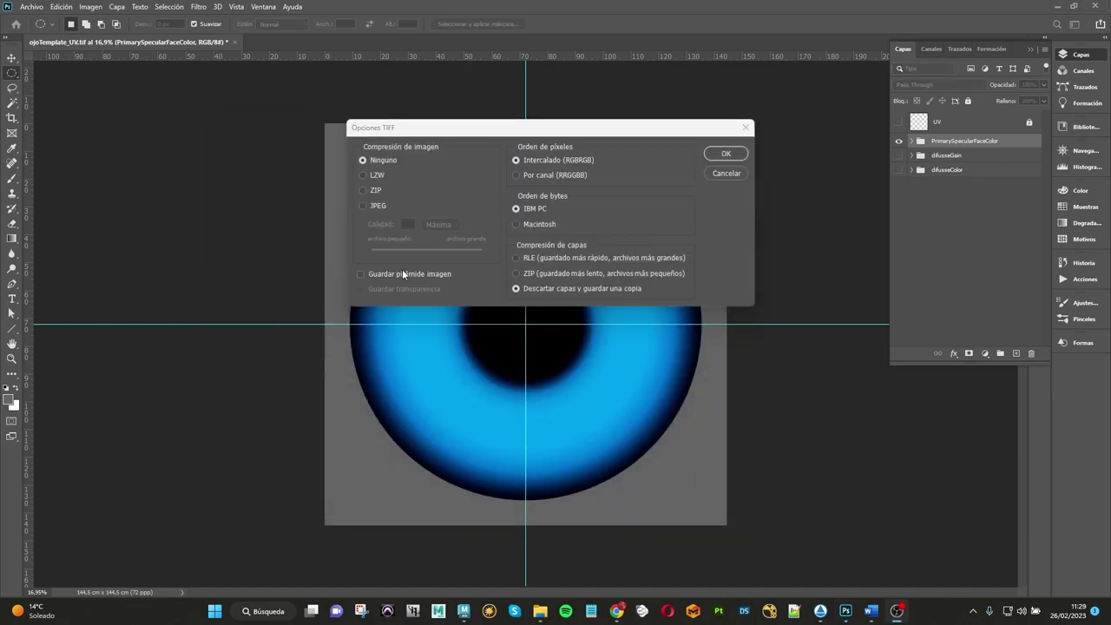
left_click(726, 156)
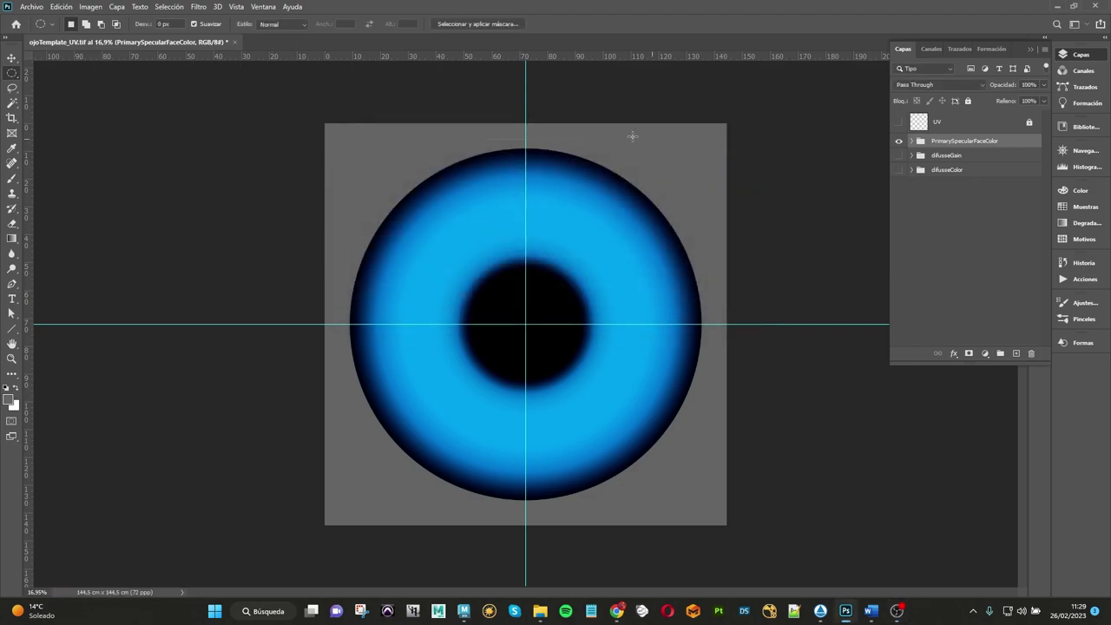
Step: Start the live RenderMan render and bring up texture choices for Primary Specular Face Color
left_click(465, 613)
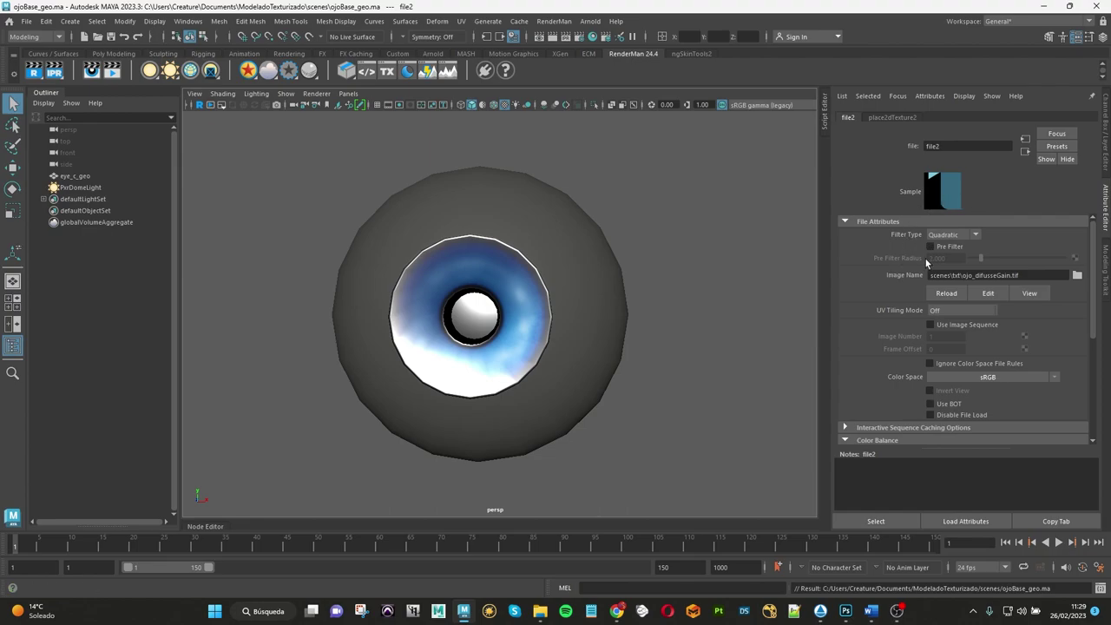
left_click(1026, 151)
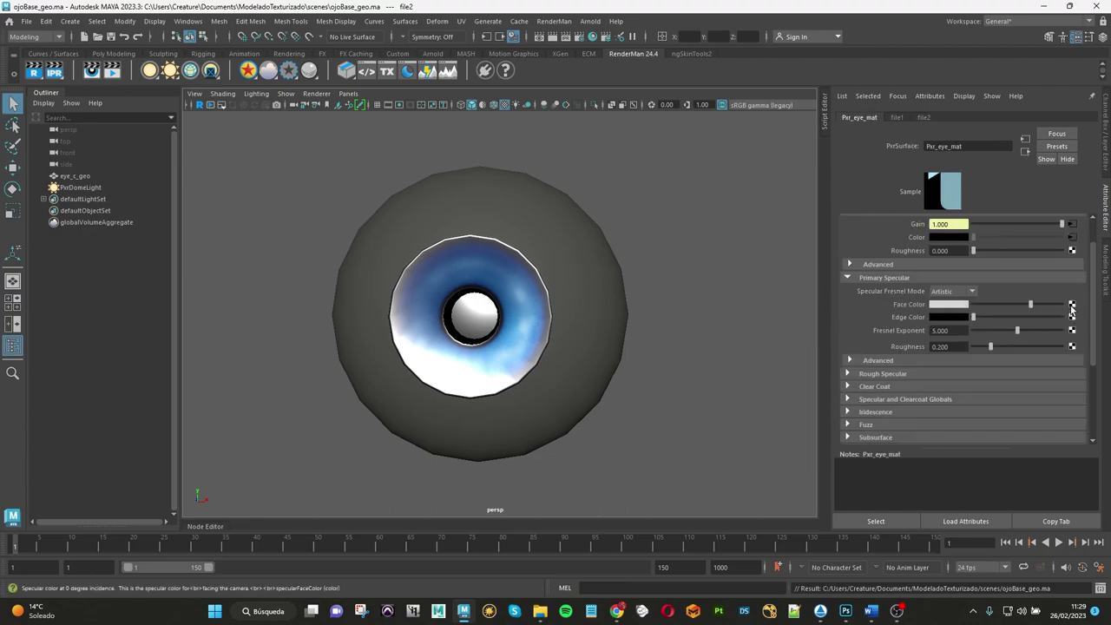
left_click(199, 105)
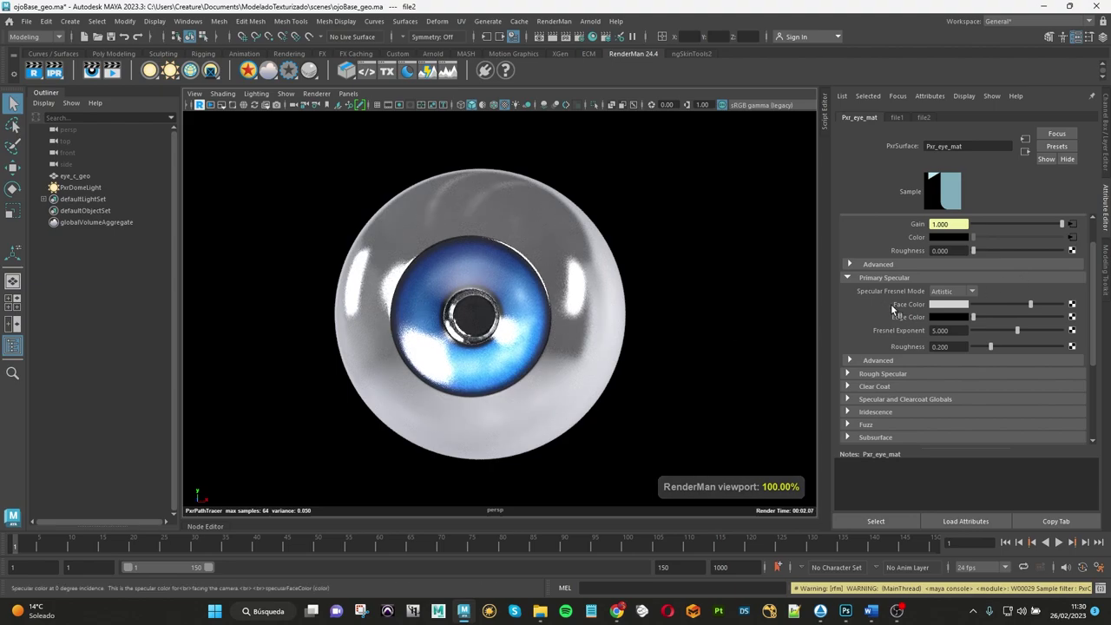
left_click(1071, 305)
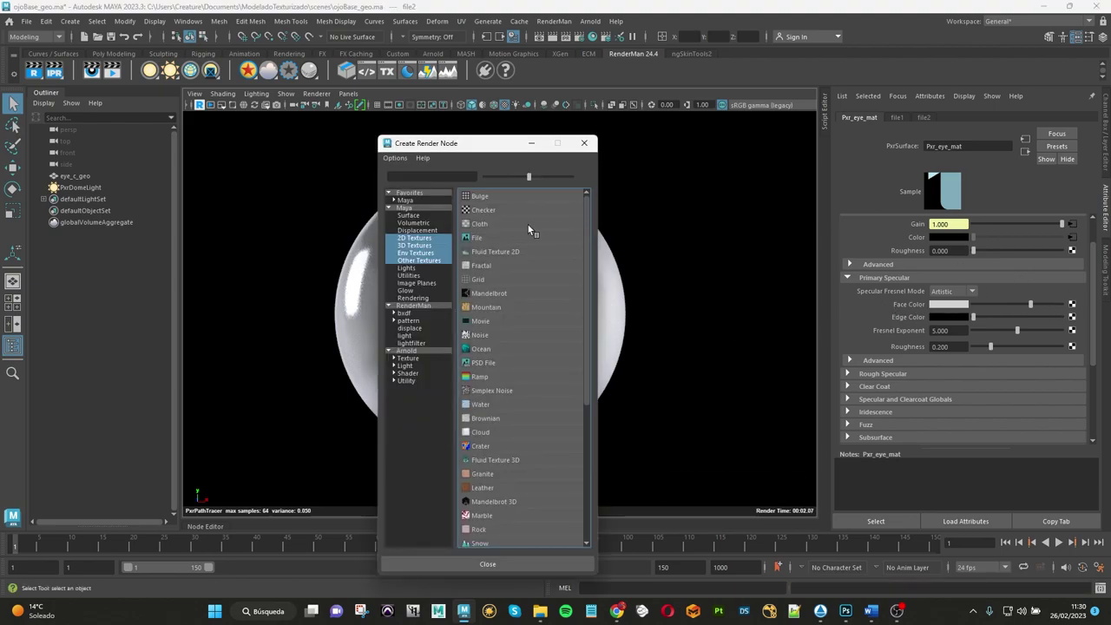
Step: Create a file texture node loading scenes\txt\ojo_SpecularFaceColor.tif and convert it in the RenderMan Texture Manager
left_click(471, 241)
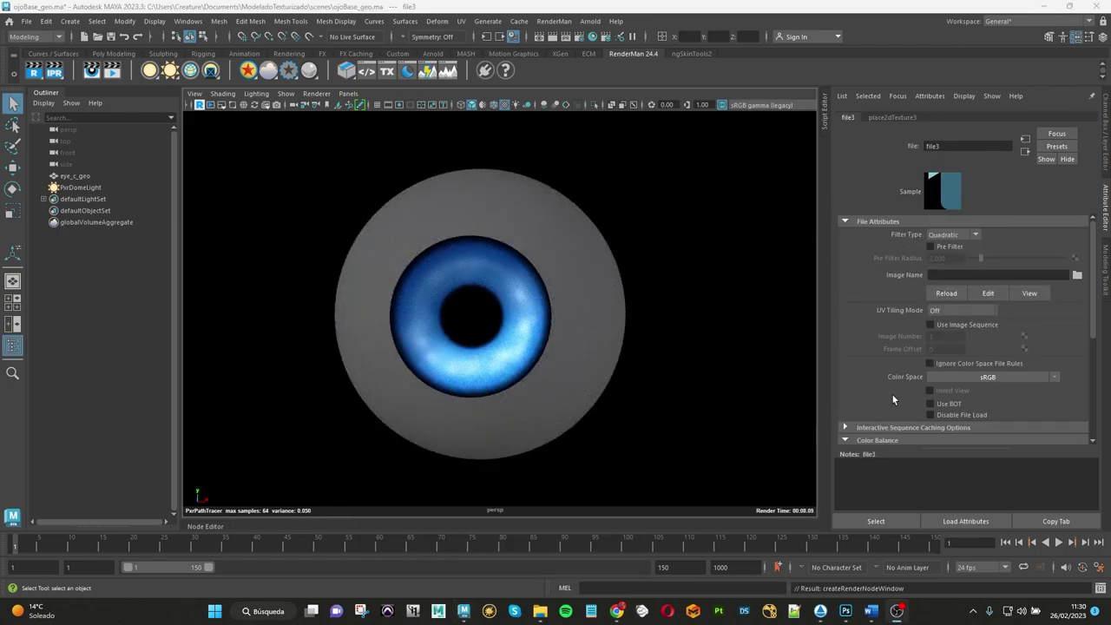
left_click(1077, 274)
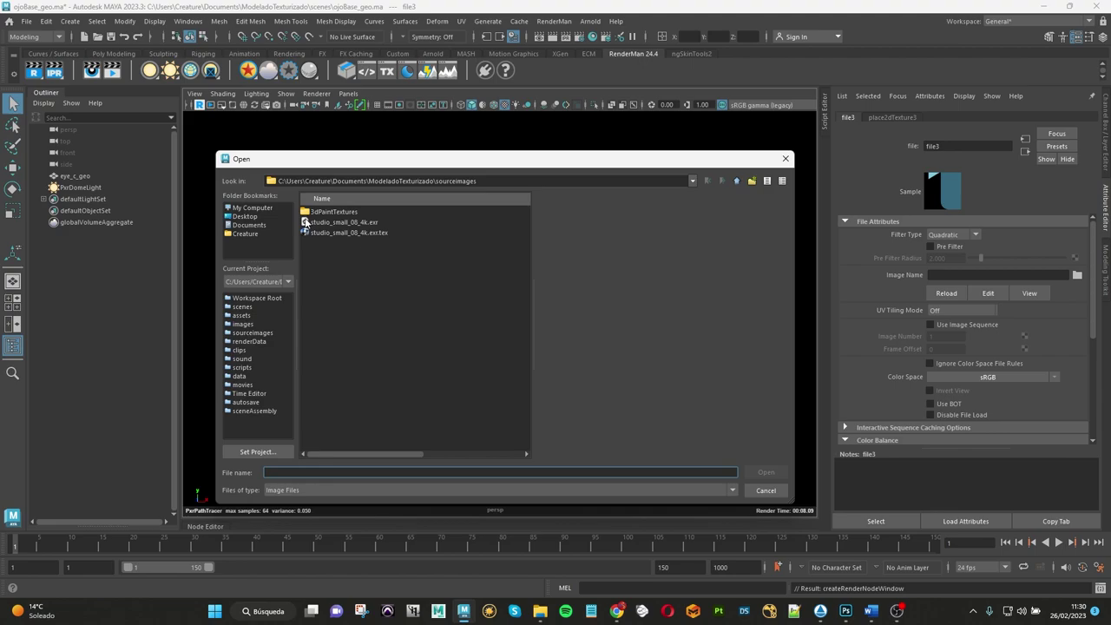
left_click(247, 308)
double_click(318, 224)
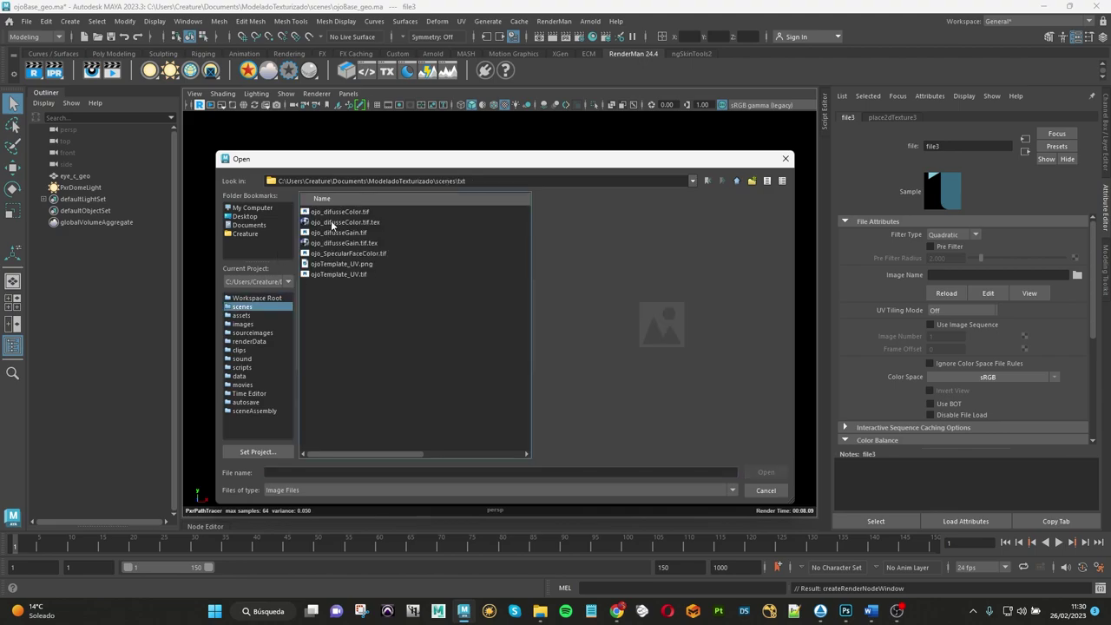
left_click(350, 253)
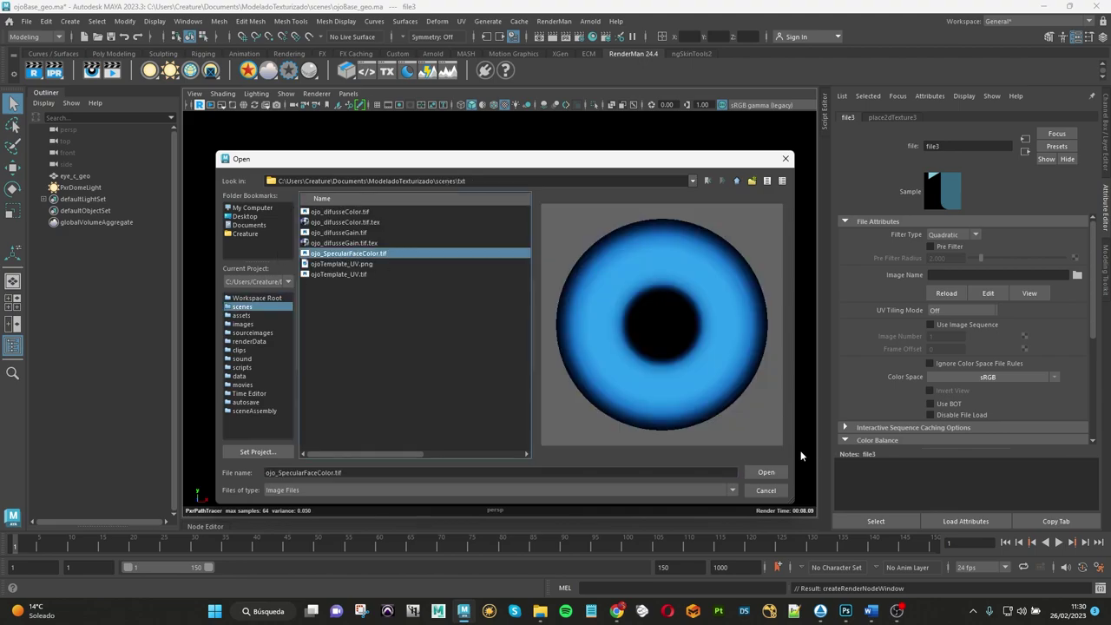
left_click(754, 474)
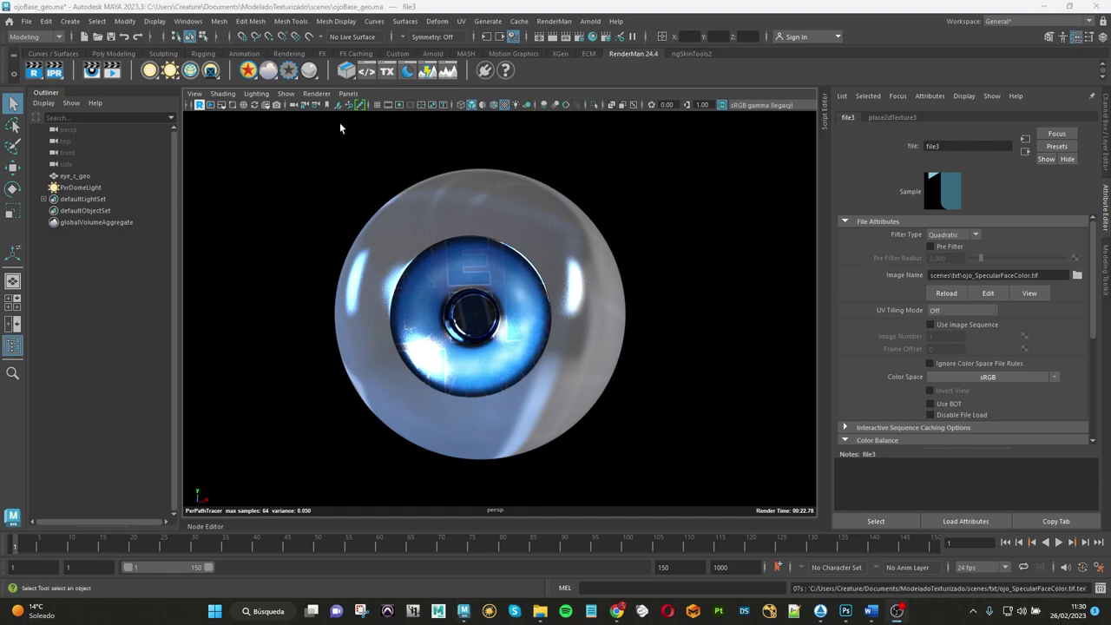
left_click(385, 73)
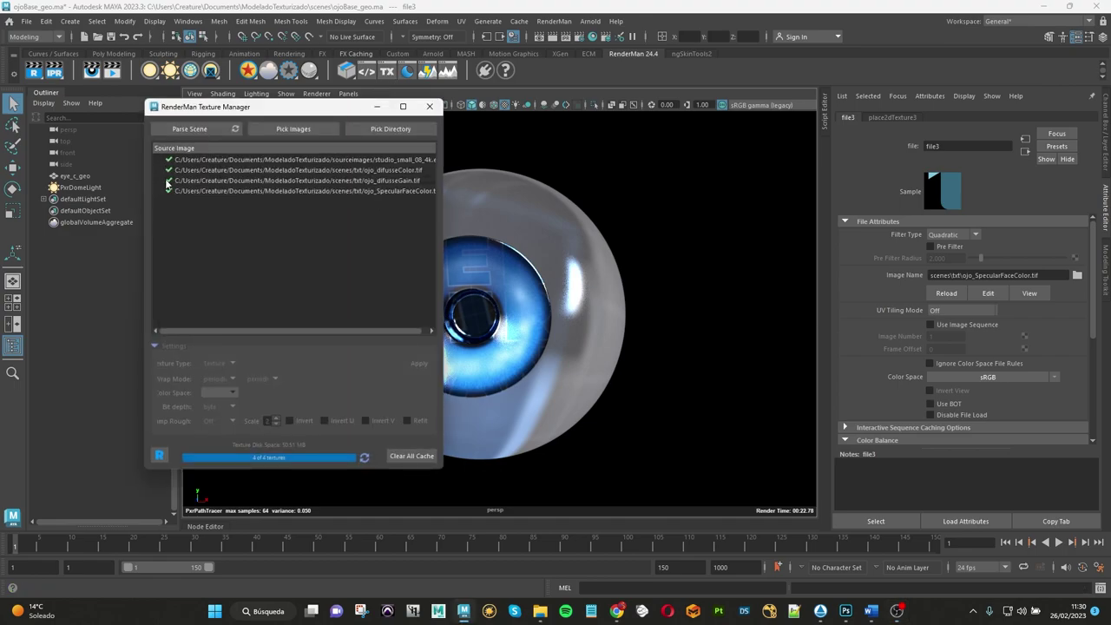
Step: Close the Texture Manager after all 4 textures convert, then restart the RenderMan viewport render
left_click(432, 107)
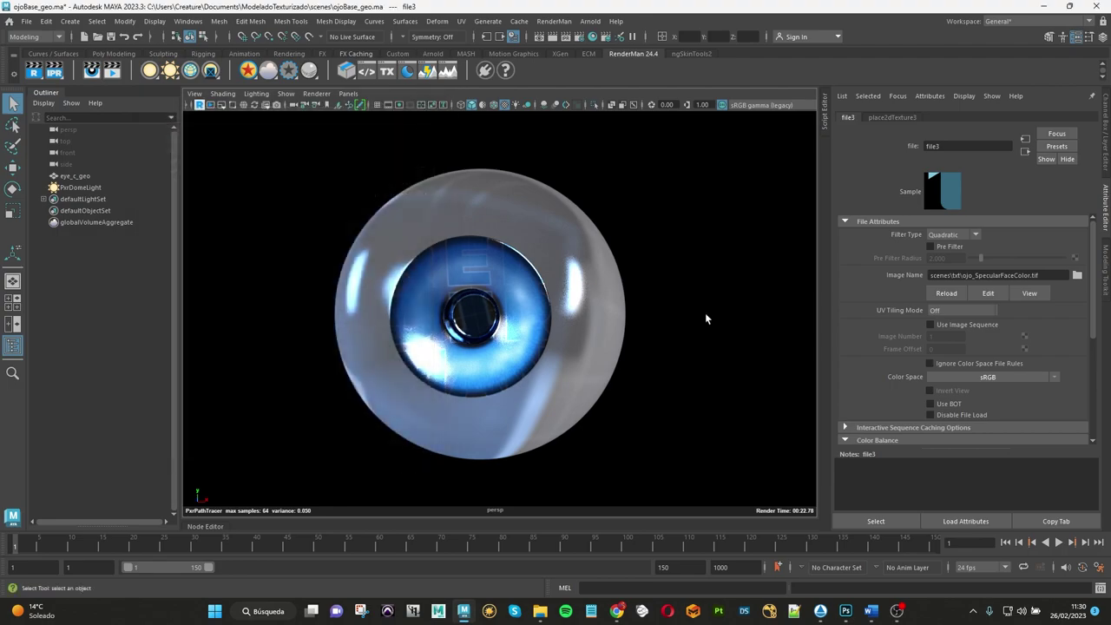
left_click(200, 105)
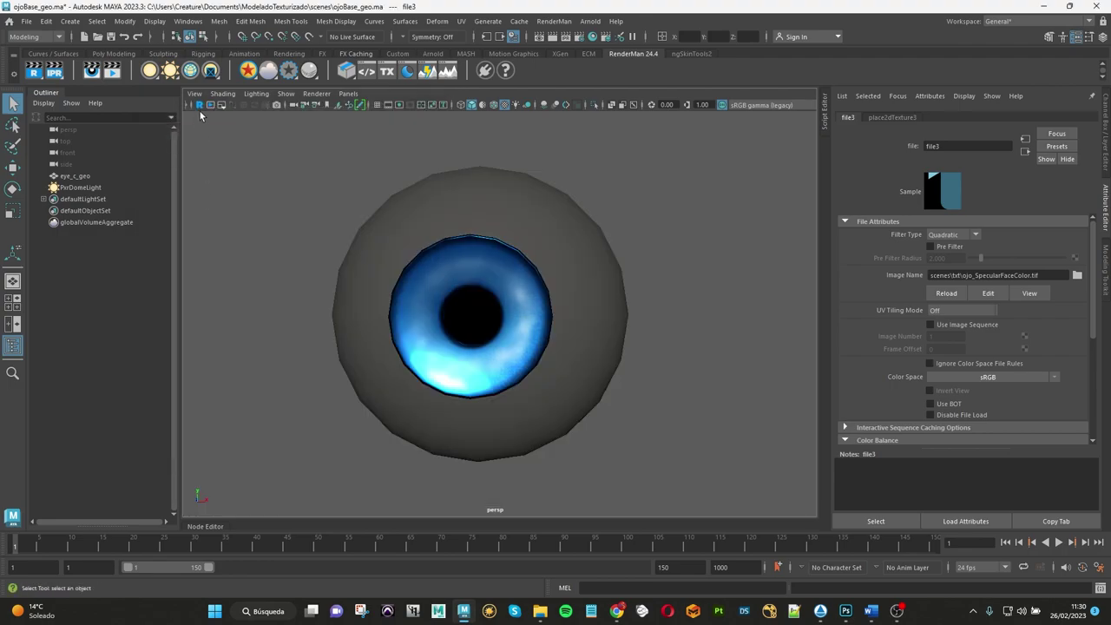
left_click(199, 105)
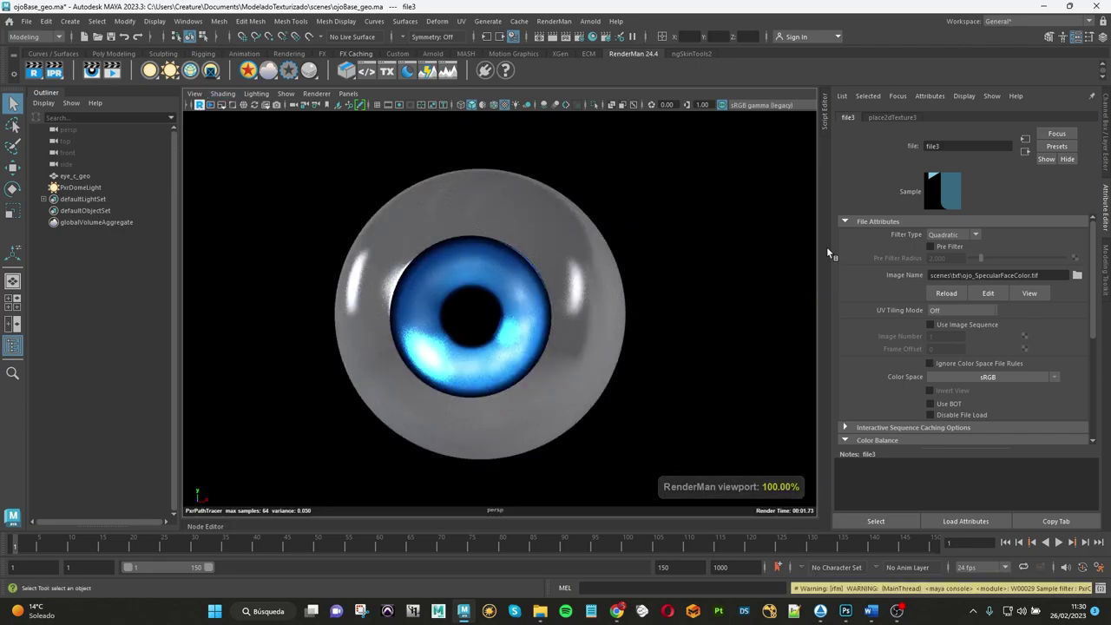
Step: On Pxr_eye_mat, tweak specular roughness and drag the primary specular Edge Color to white
left_click(1026, 151)
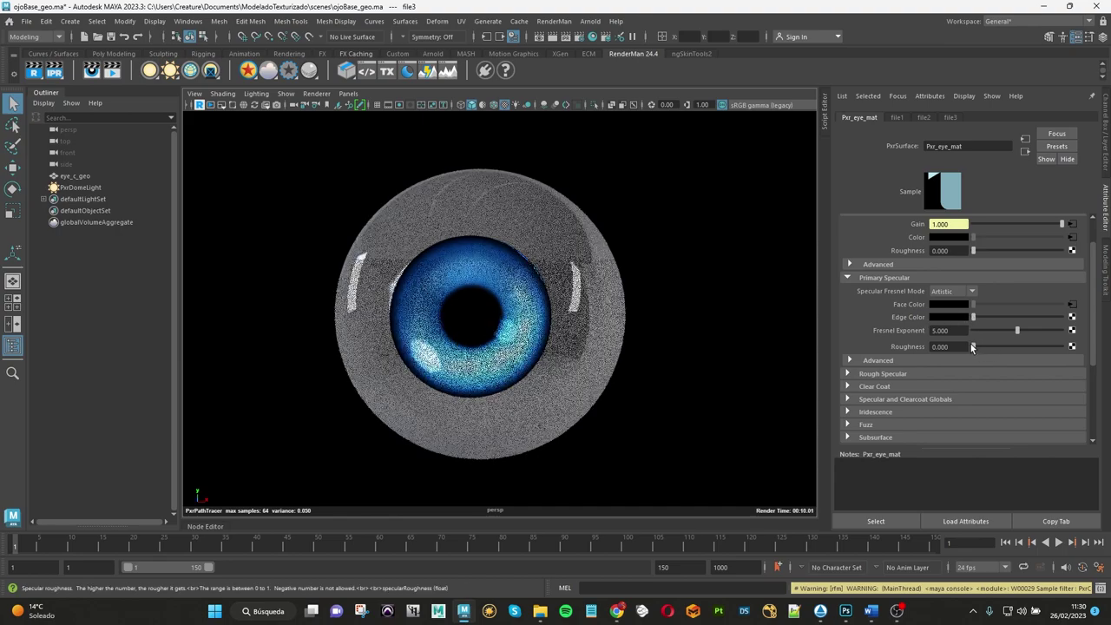
mouse_move(975, 346)
left_mouse_down()
mouse_move(1028, 347)
mouse_move(964, 347)
left_mouse_up()
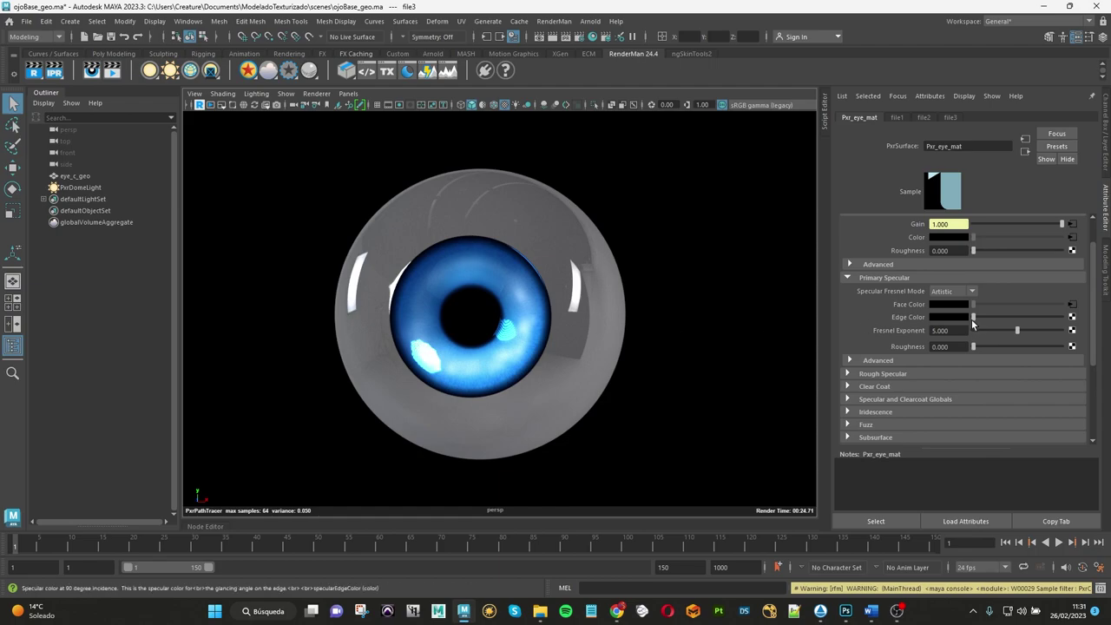
mouse_move(975, 319)
left_mouse_down()
mouse_move(1072, 326)
mouse_move(1045, 320)
left_mouse_up()
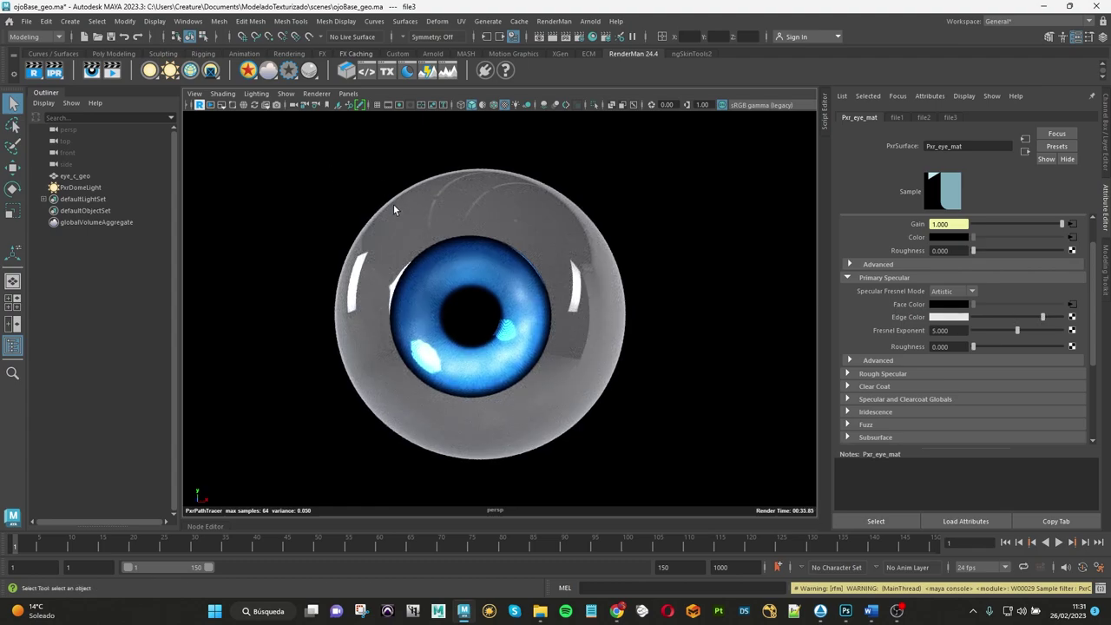
Step: Set the primary specular Fresnel Exponent back to 5.000
mouse_move(1040, 317)
left_mouse_down()
mouse_move(944, 324)
mouse_move(1040, 318)
left_mouse_up()
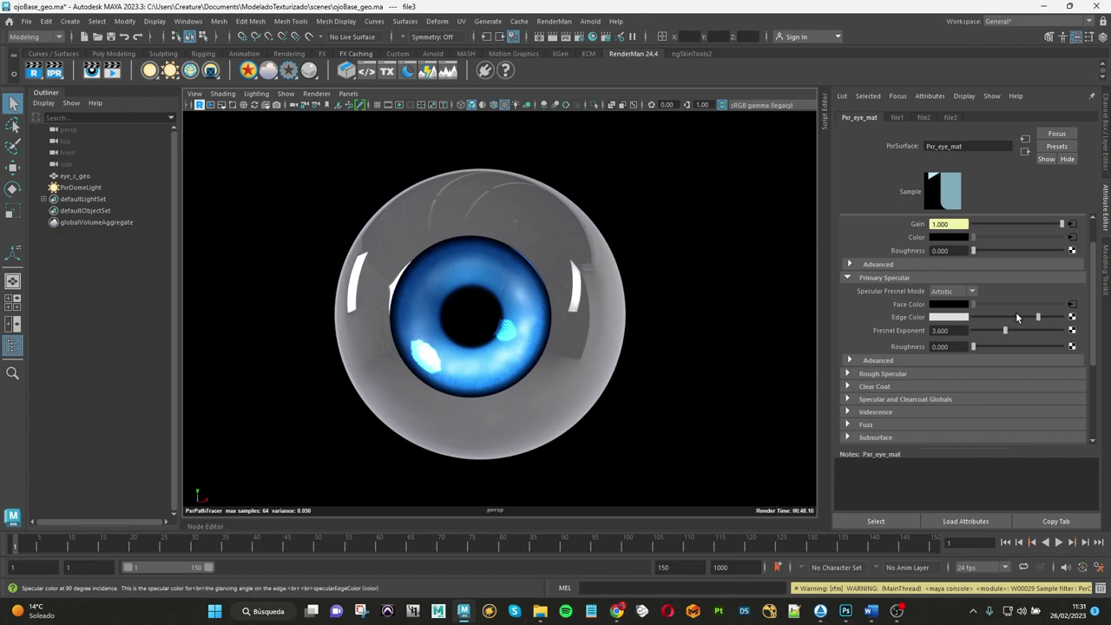
left_click(942, 331)
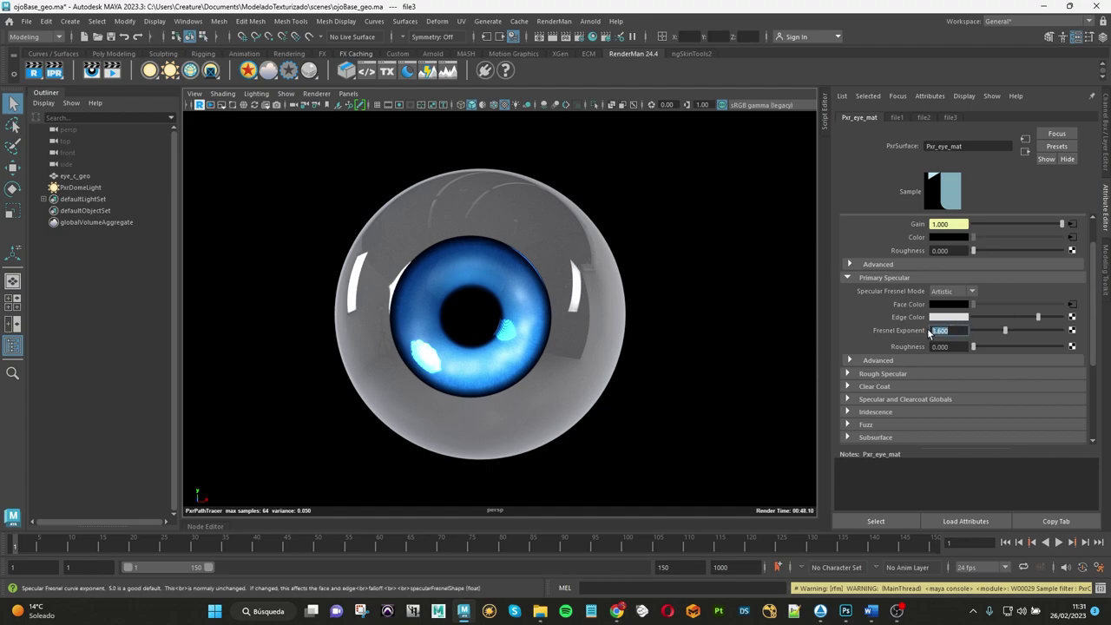
type("5")
key("Return")
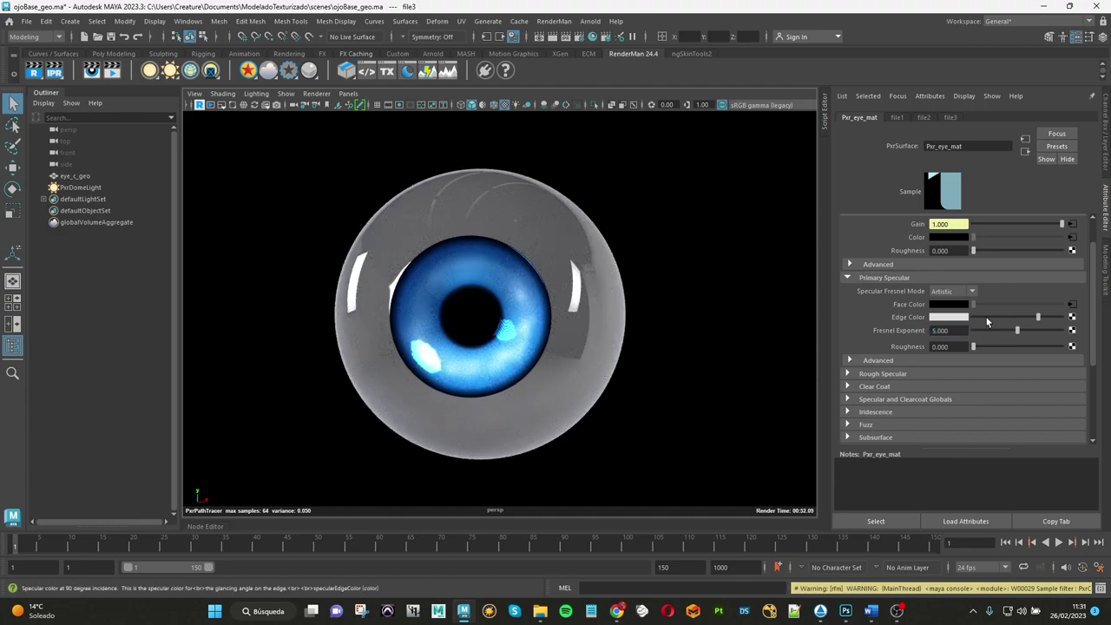
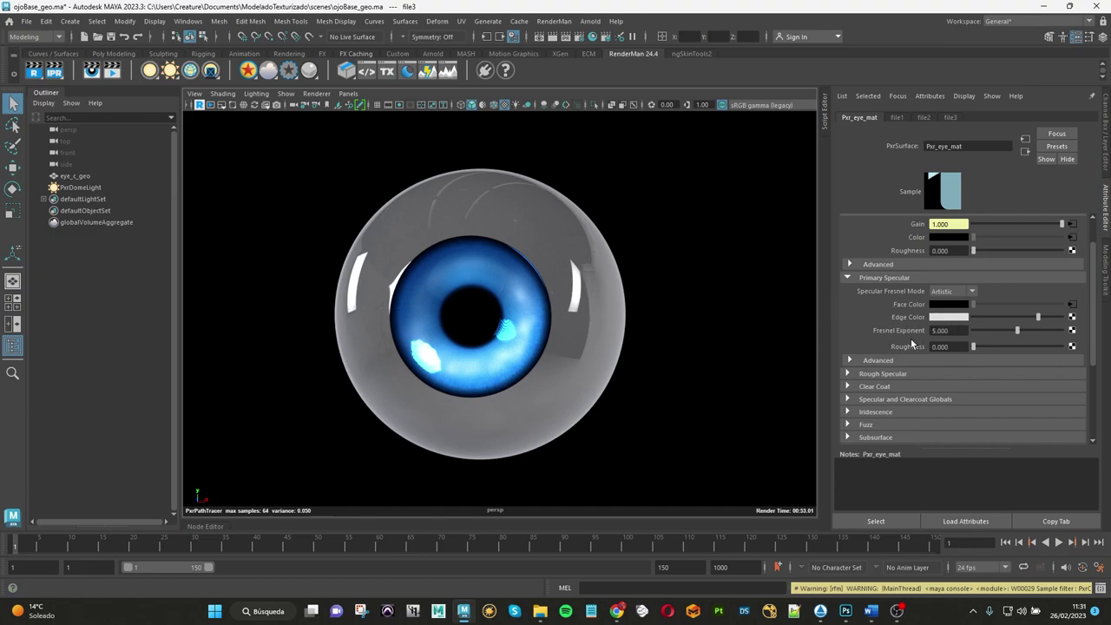
Step: Compare Fresnel Exponent values 0 and 10, then set the Primary Specular Fresnel Exponent to 3.6
left_click_drag(1000, 330, 911, 327)
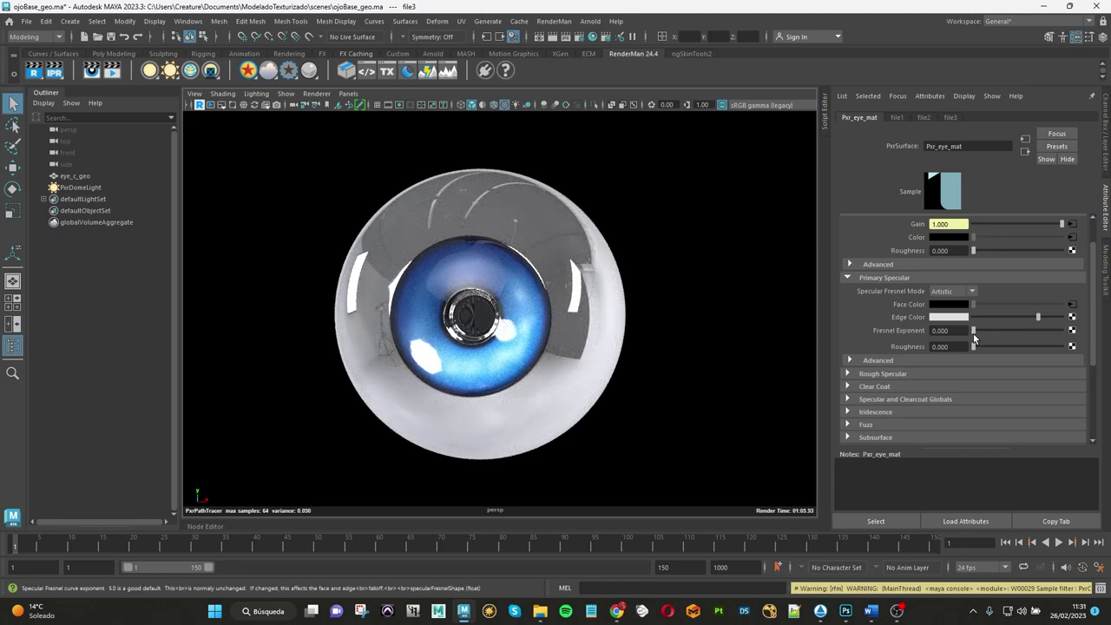
left_click_drag(973, 330, 1091, 333)
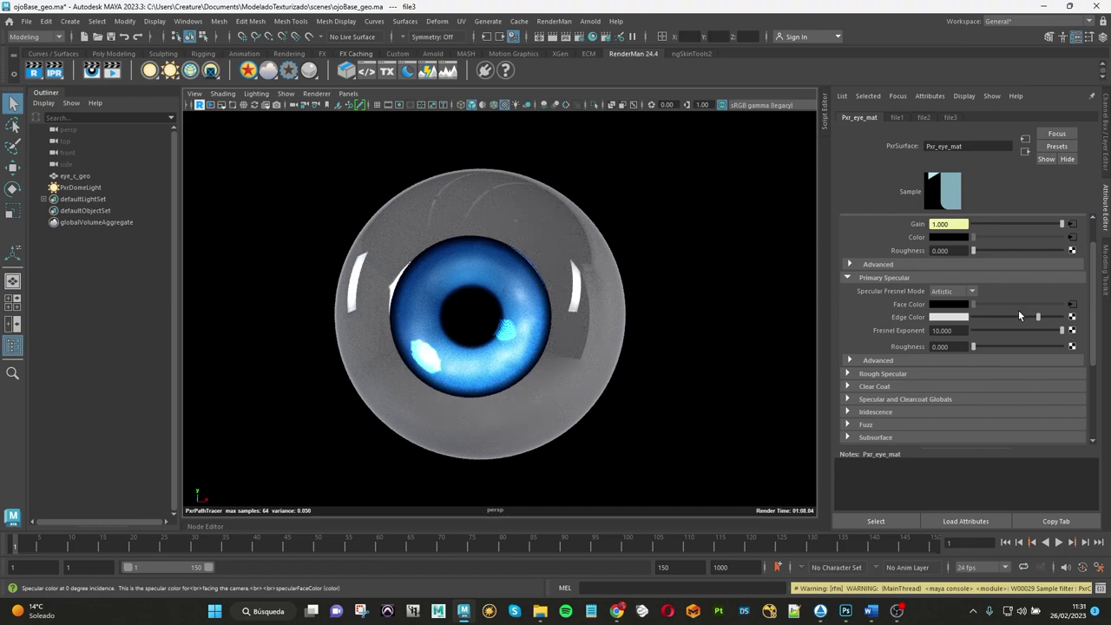
left_click(944, 330)
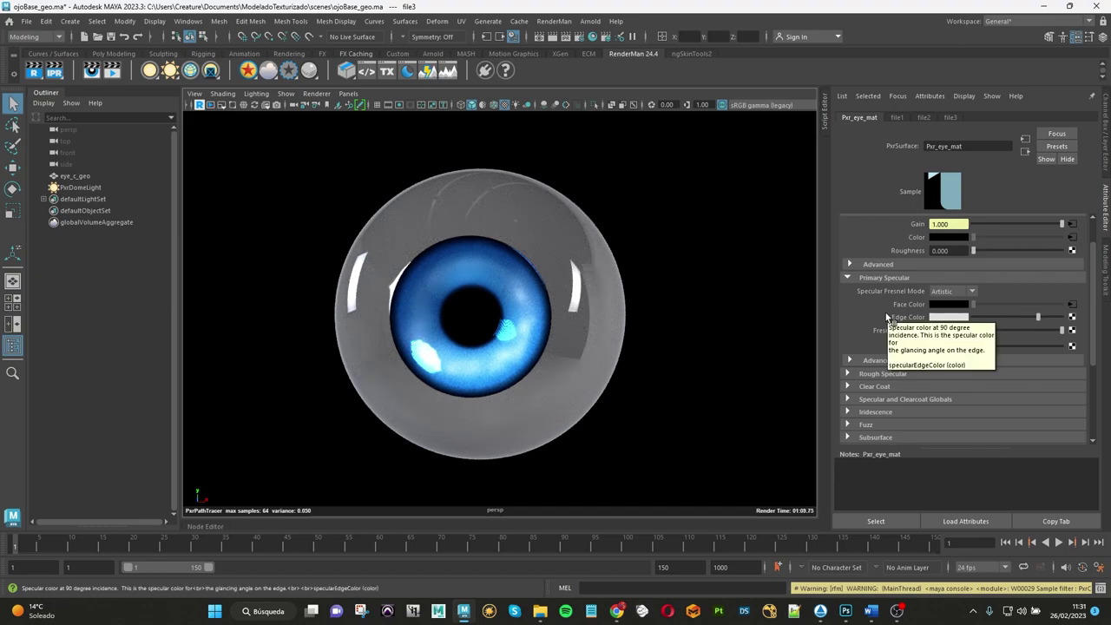
type("3.6")
key("Return")
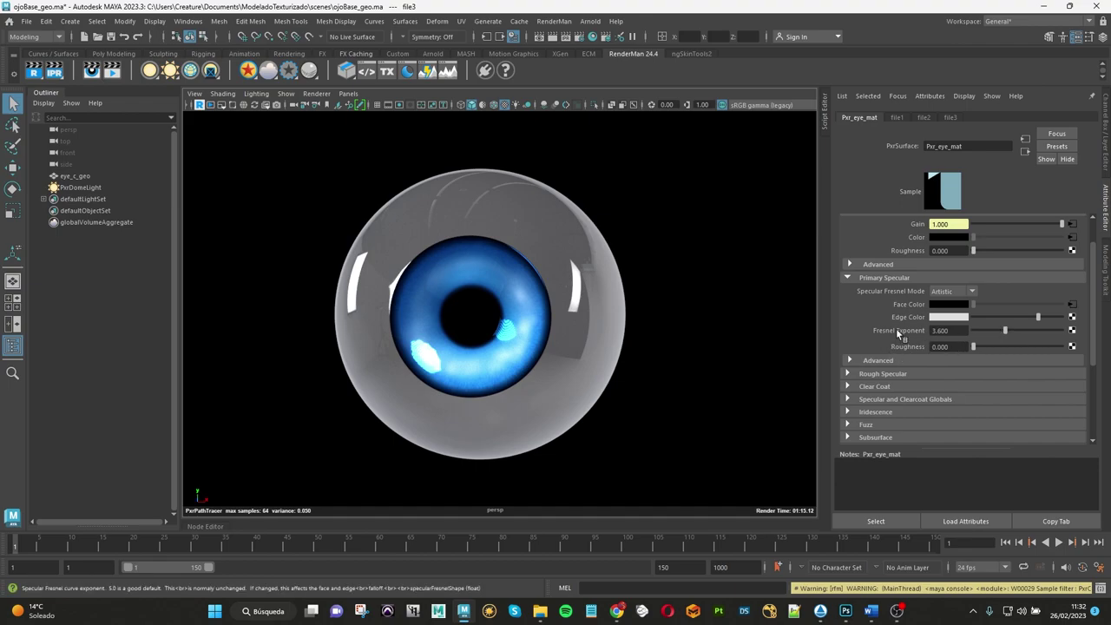
Step: Test a specular roughness of 0.417, then reset the roughness to 0
left_click(946, 347)
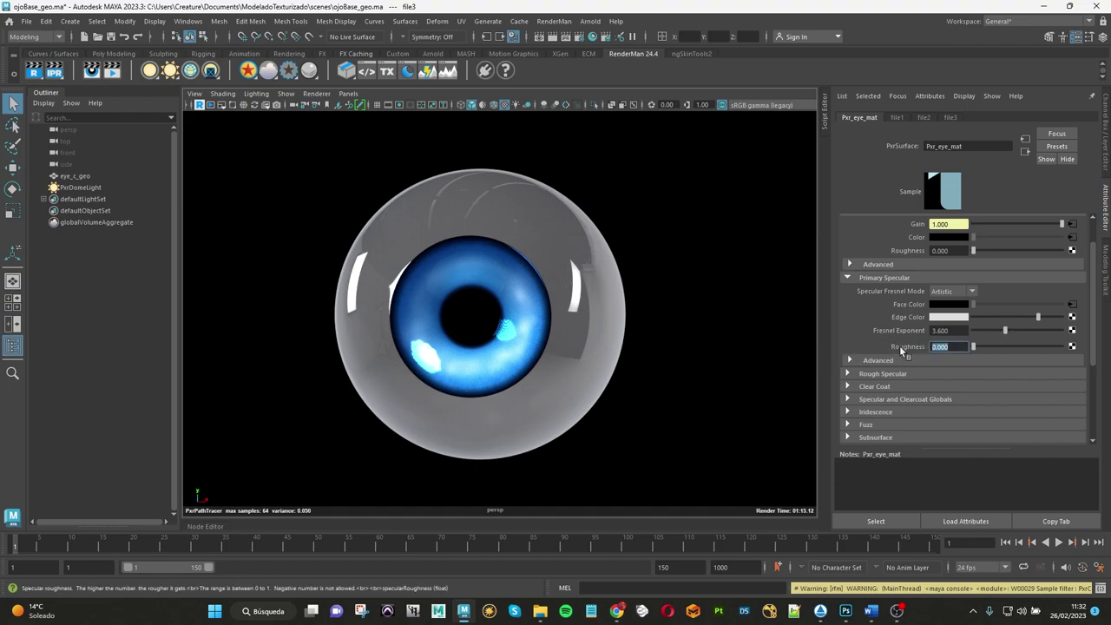
left_click_drag(979, 350, 1010, 346)
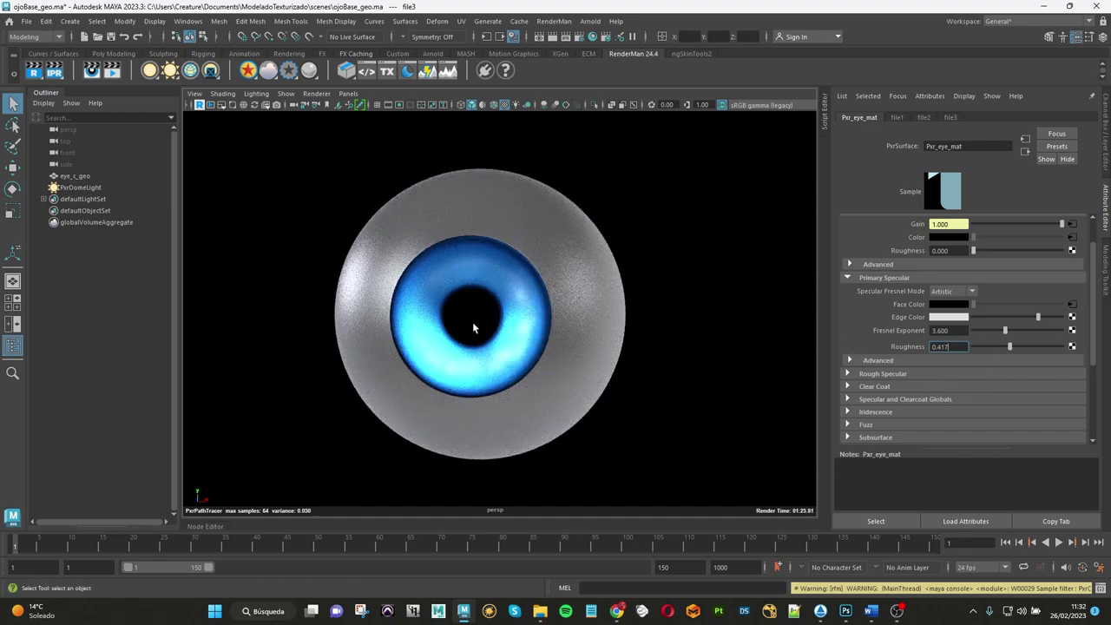
type("0")
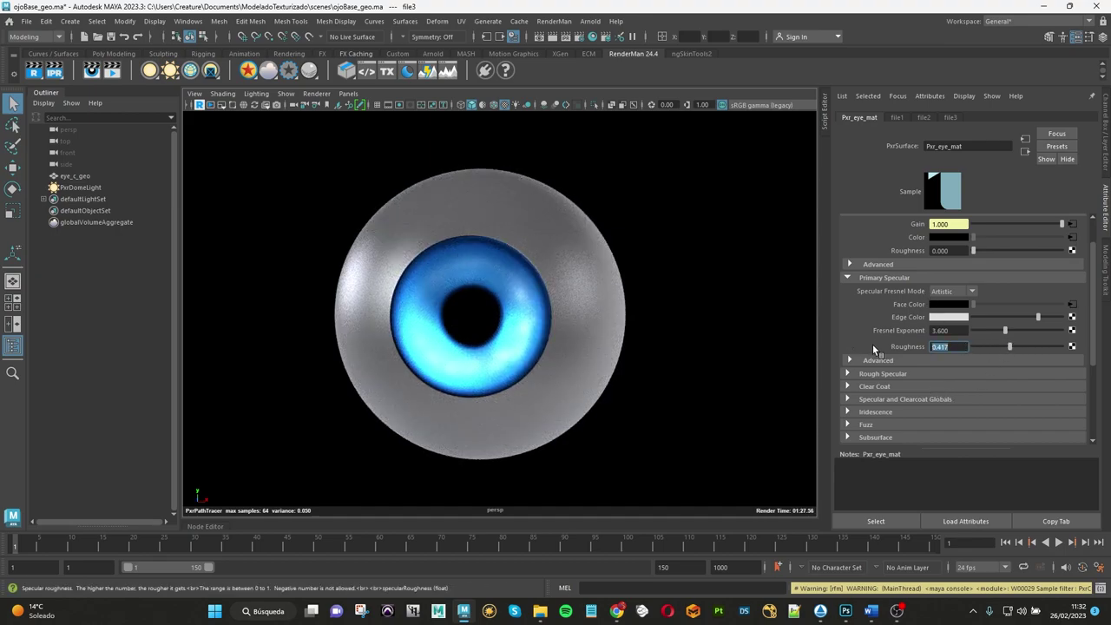
key("Return")
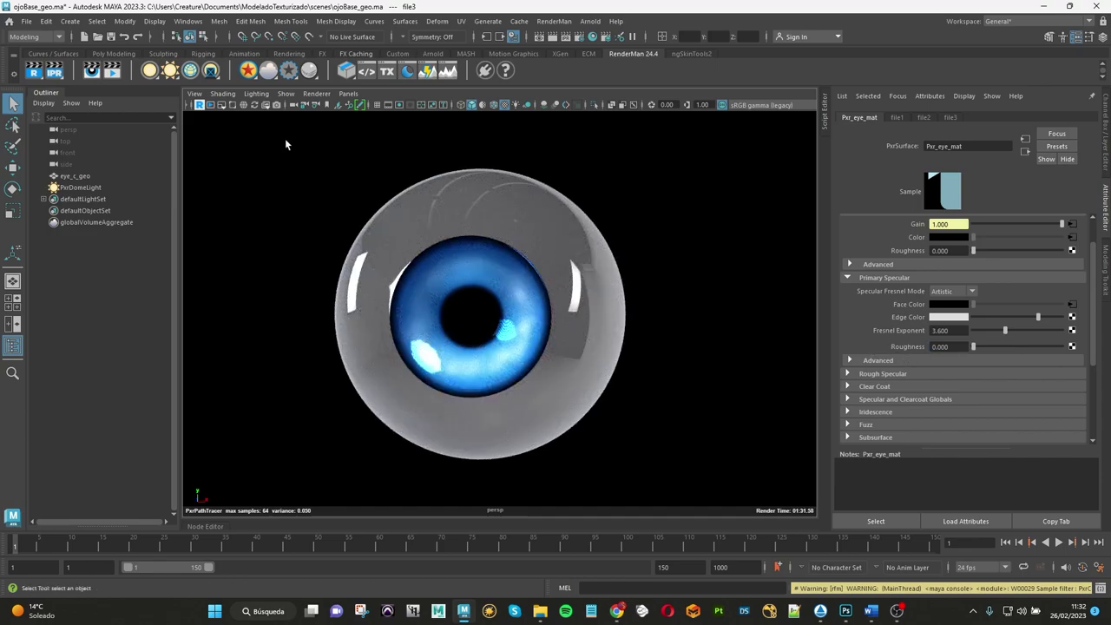
Step: Stop the IPR render, save the Maya scene and switch to Photoshop
left_click(201, 105)
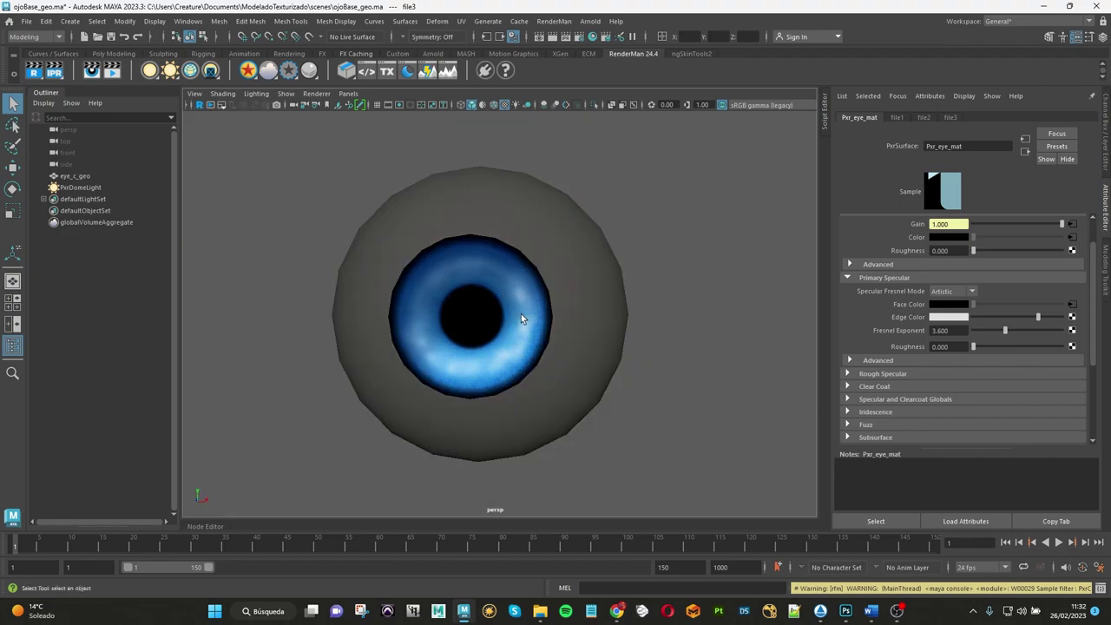
key("ctrl+s")
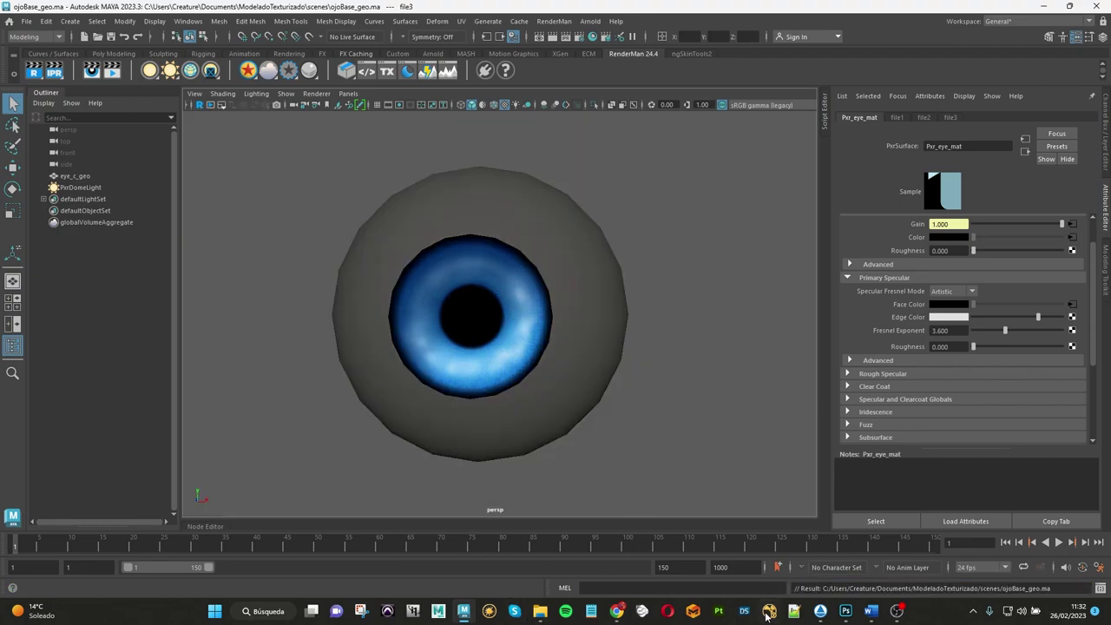
left_click(849, 614)
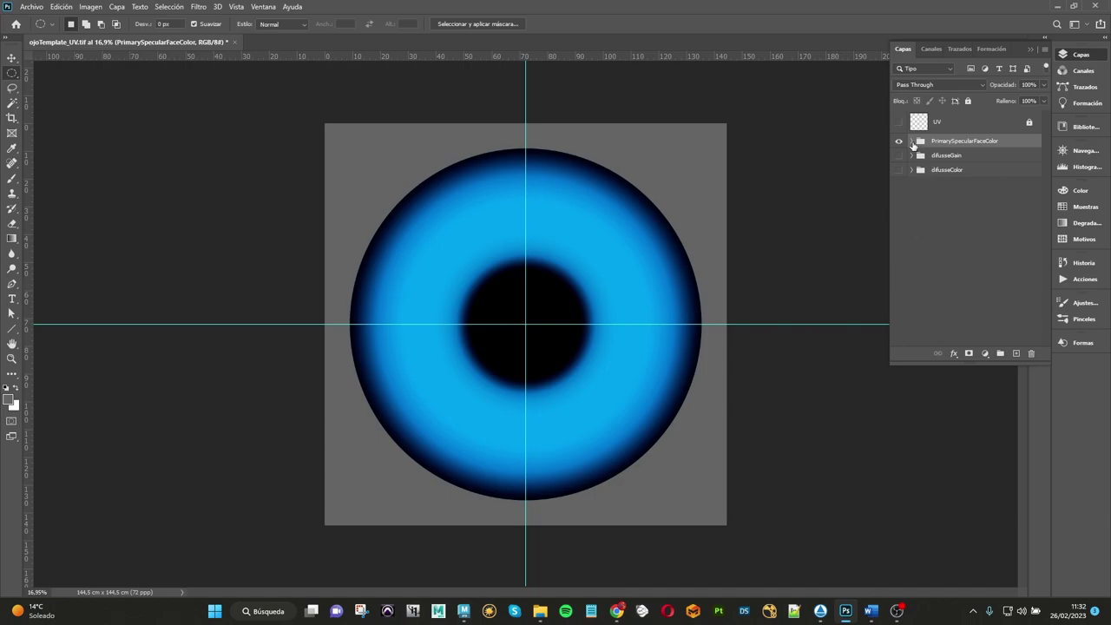
Step: Hide PrimarySpecularFaceColor, show difusseGain, and duplicate it to the top of the layer stack
left_click(899, 141)
left_click(899, 155)
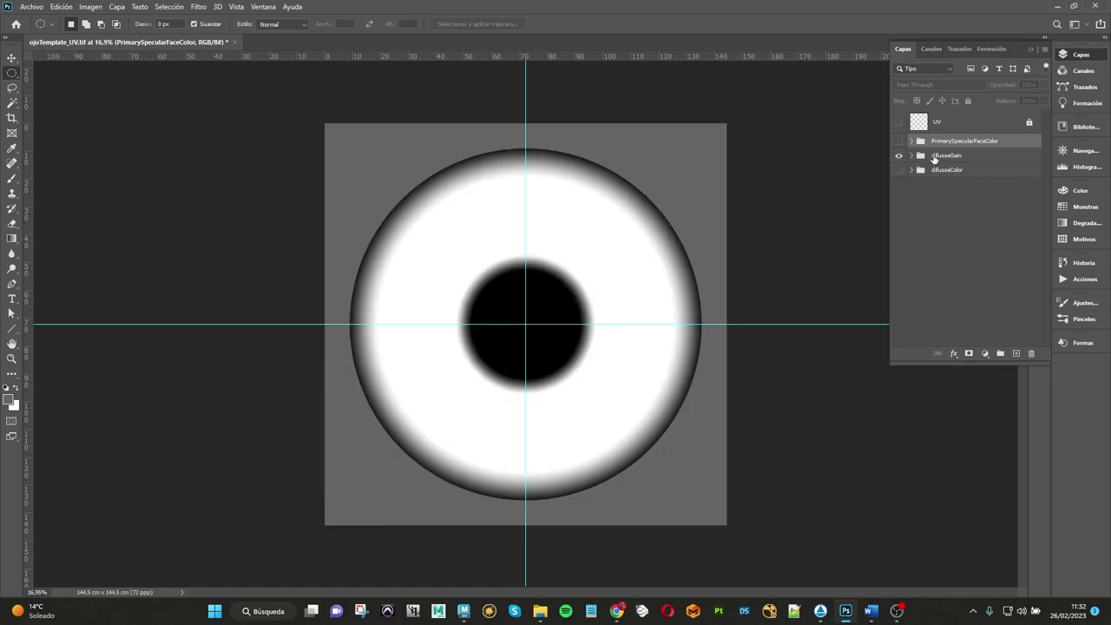
left_click_drag(935, 158, 1017, 353)
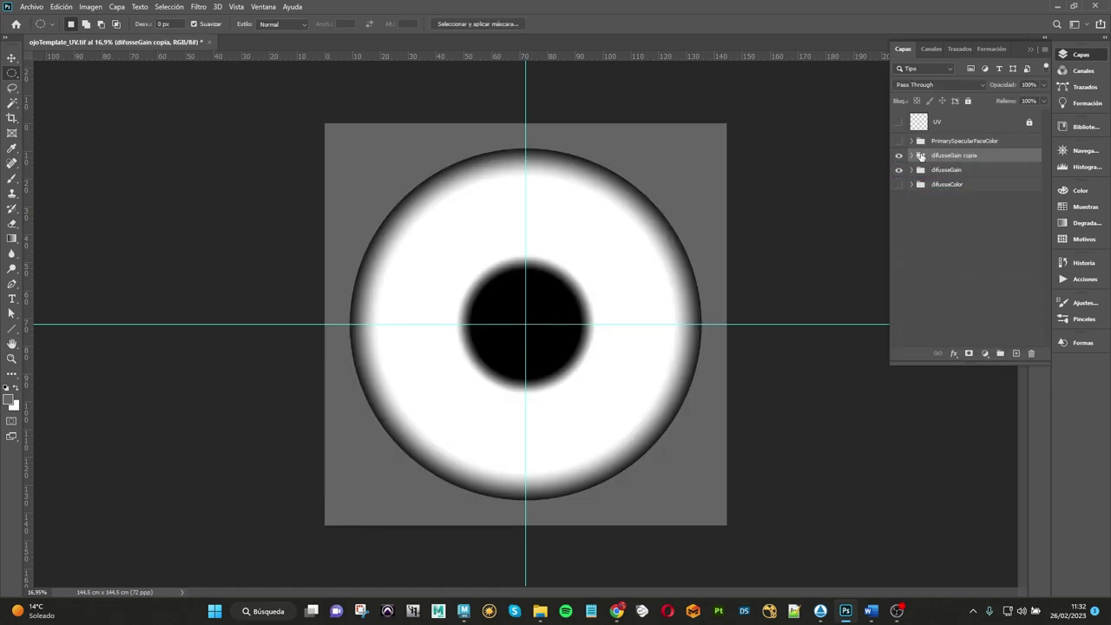
left_click_drag(921, 155, 925, 137)
Step: Rename the copied group PrimarySpecularRoghtness and expand it to show its layers
double_click(947, 141)
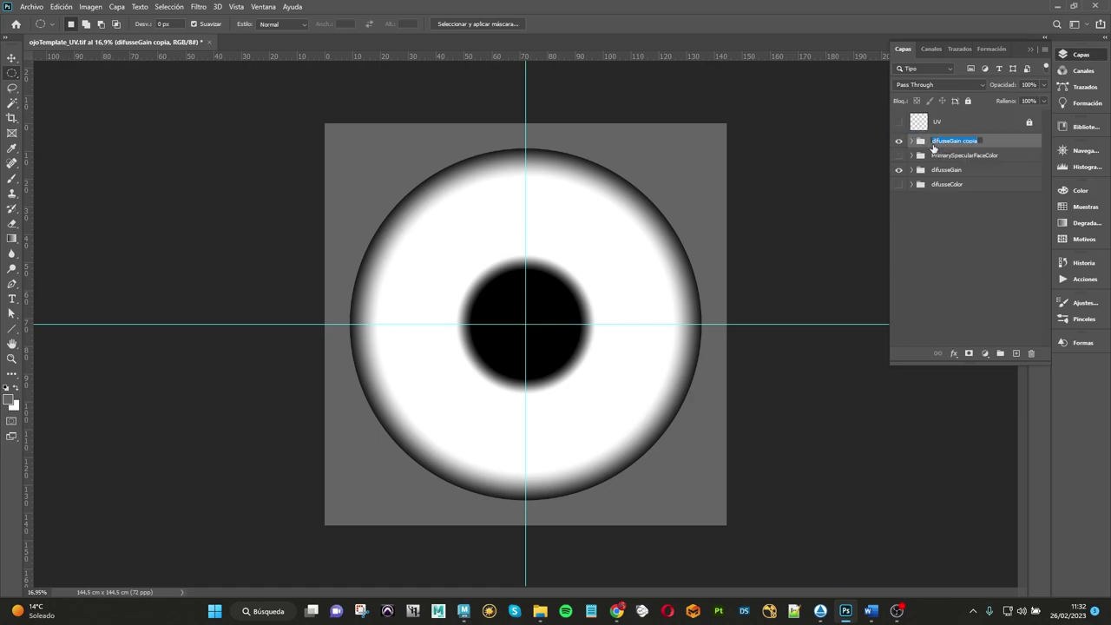
type("PrimarySpecularRoghtness")
key("Return")
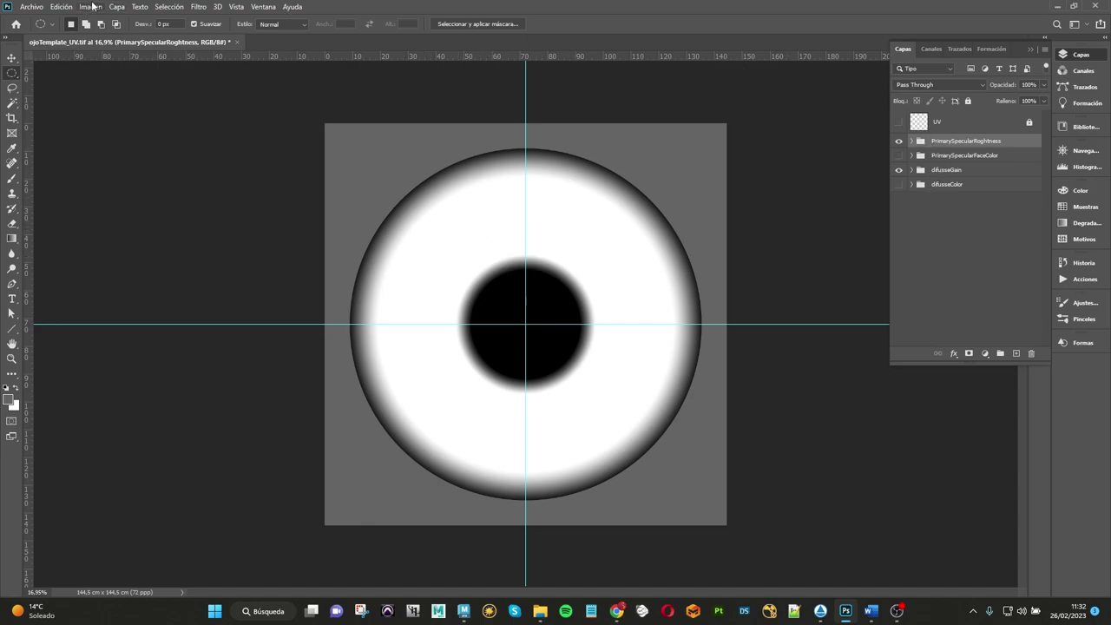
left_click(90, 7)
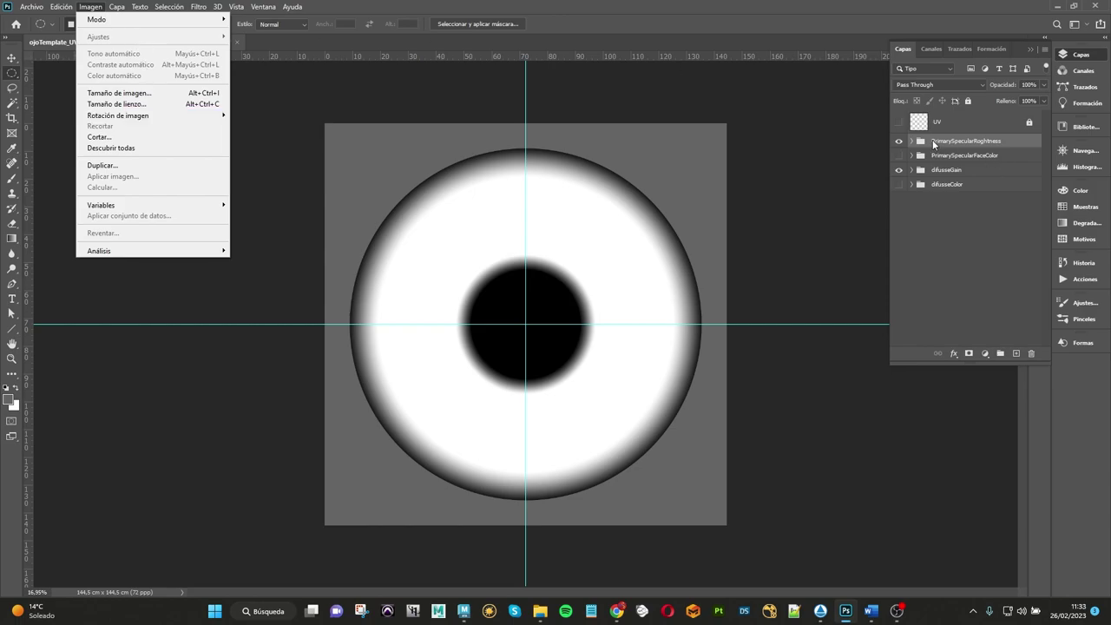
left_click(922, 142)
left_click(912, 141)
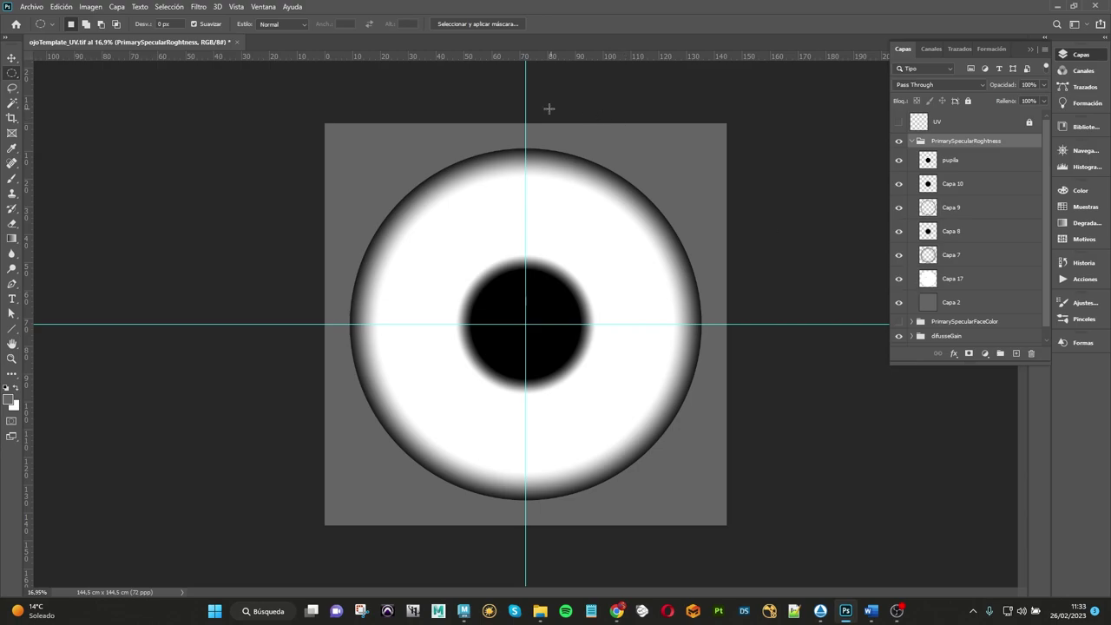
Step: Fill the Capa 2 background layer with a light grey foreground colour
left_click(932, 313)
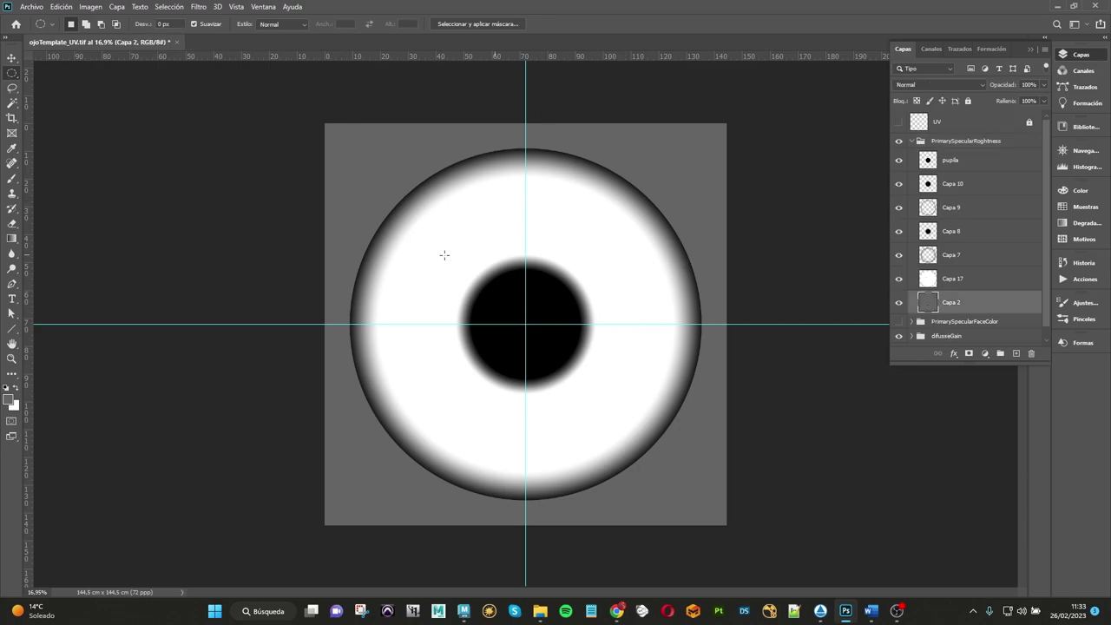
left_click(9, 398)
left_click_drag(138, 341, 120, 270)
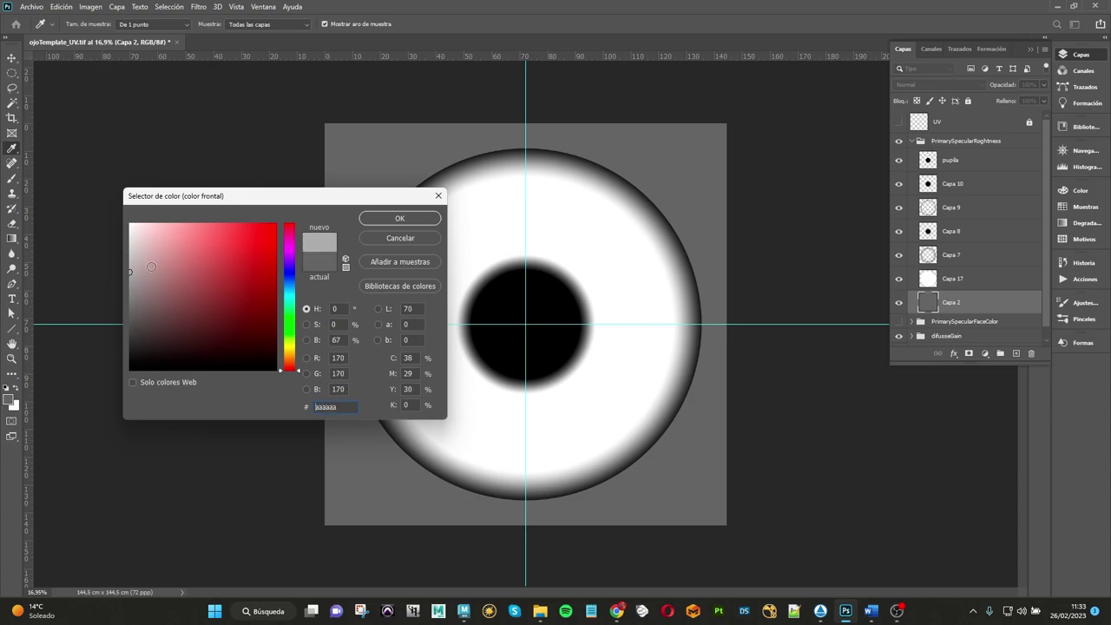
left_click(400, 218)
key("m")
left_click(60, 6)
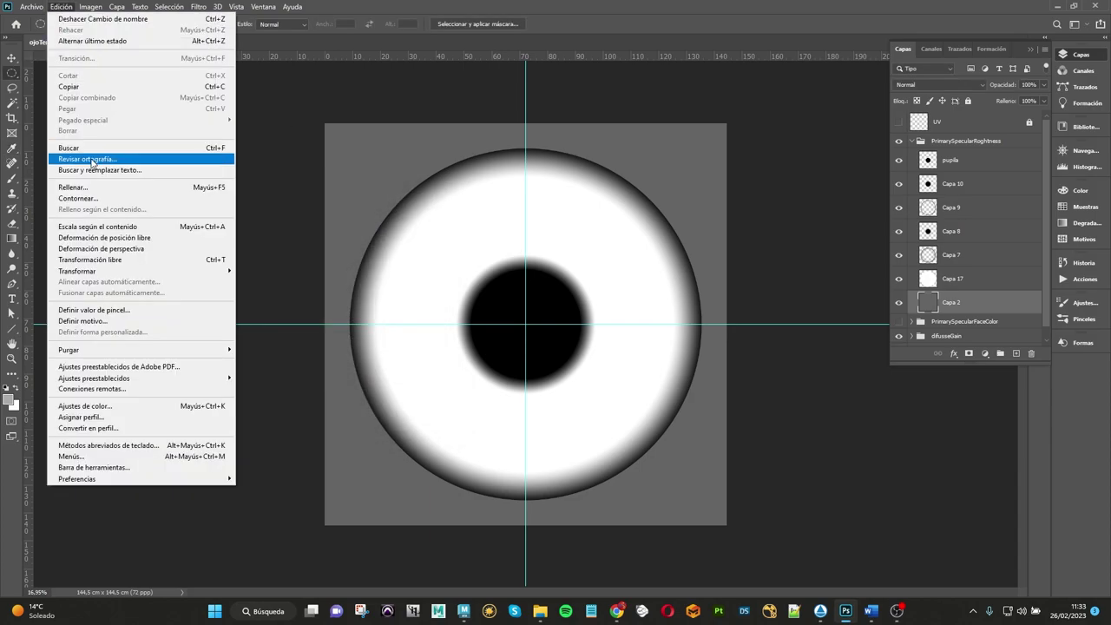
left_click(73, 187)
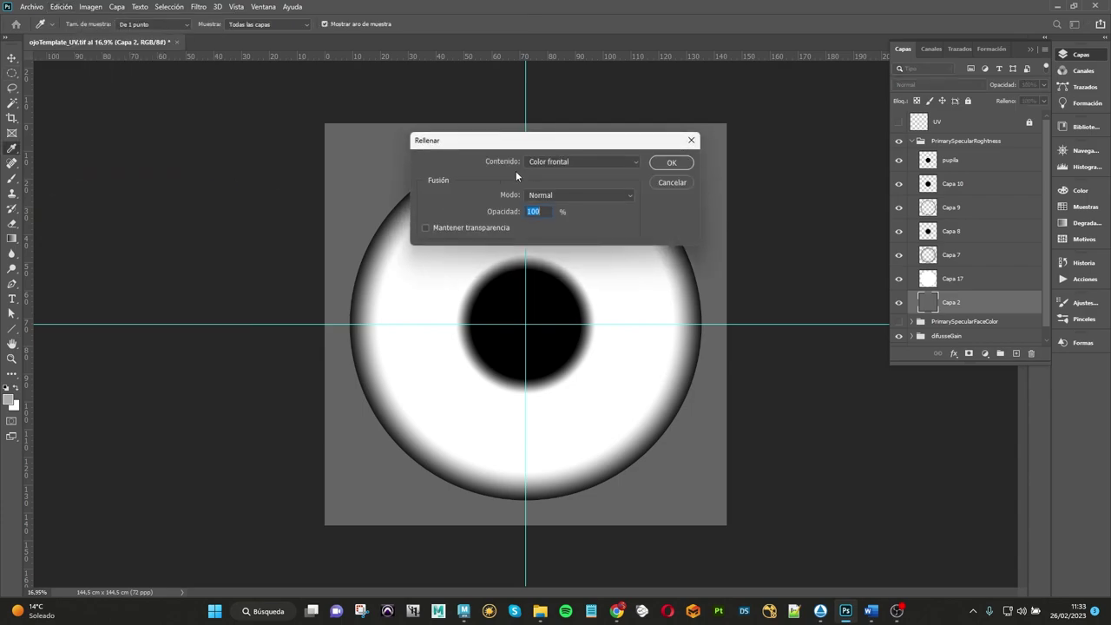
left_click(660, 163)
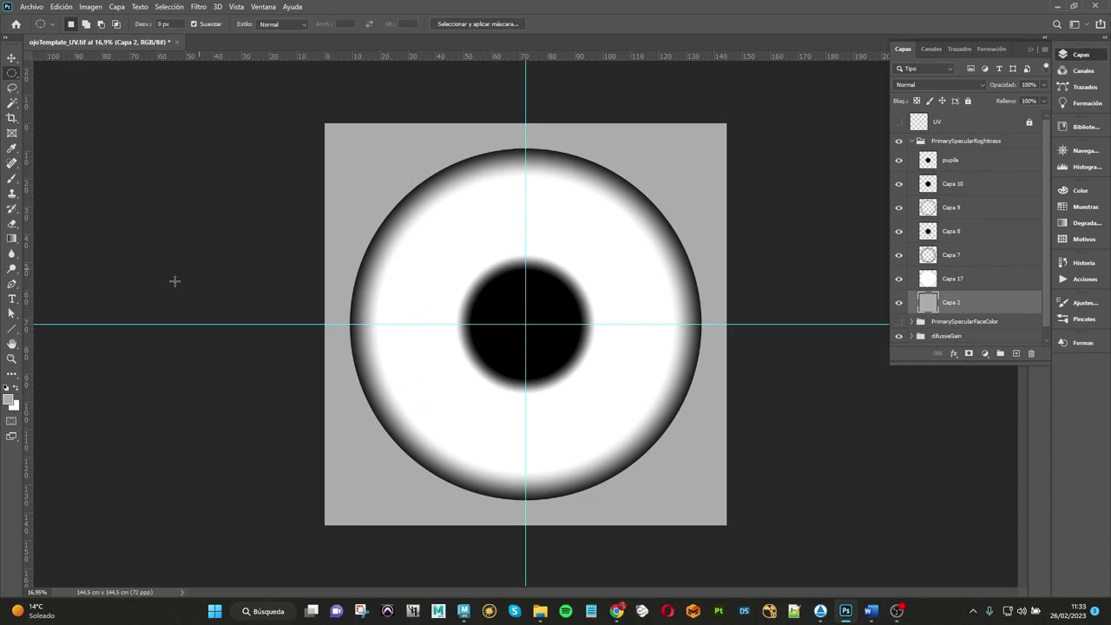
Step: Fill Capa 17's eye-circle selection with the grey, then select layers Capa 7 through pupila
left_click(927, 279)
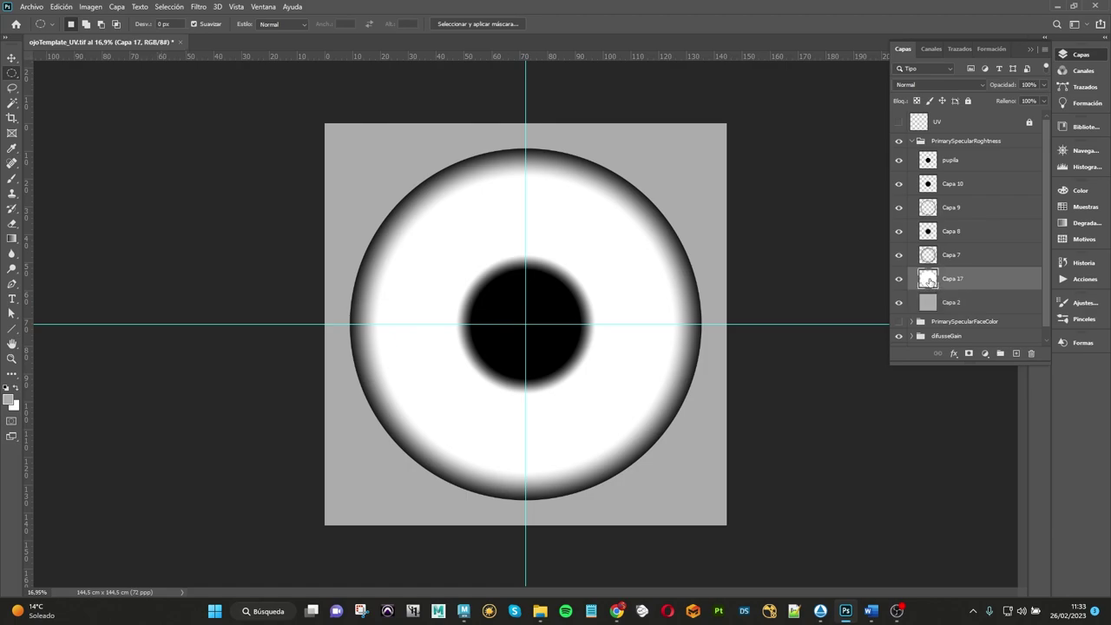
left_click(927, 279, "ctrl")
left_click(61, 7)
left_click(89, 187)
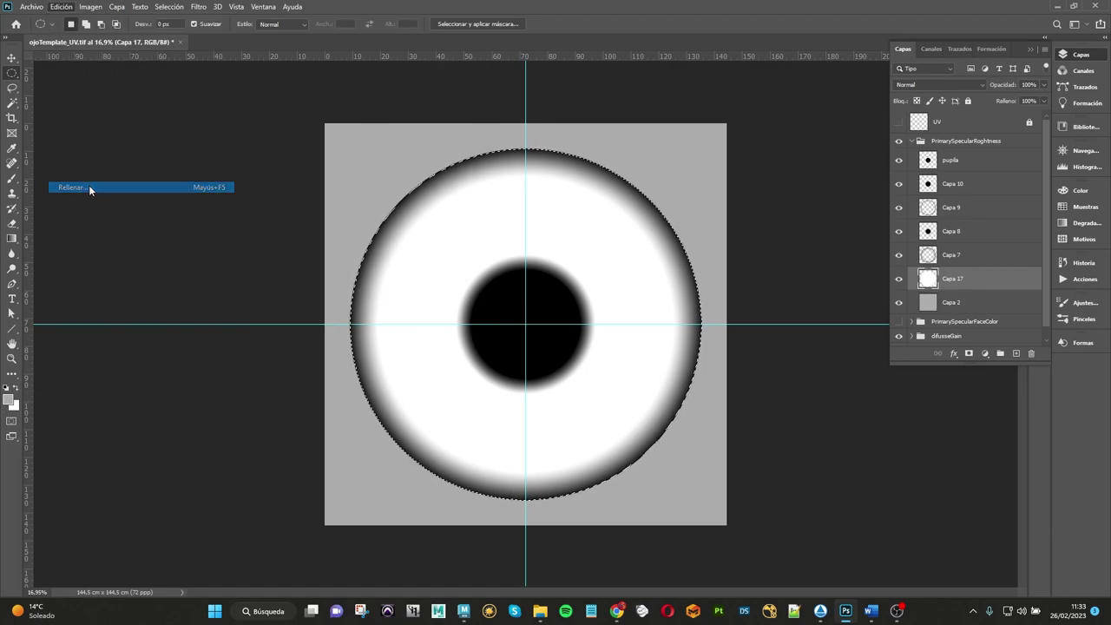
left_click(671, 163)
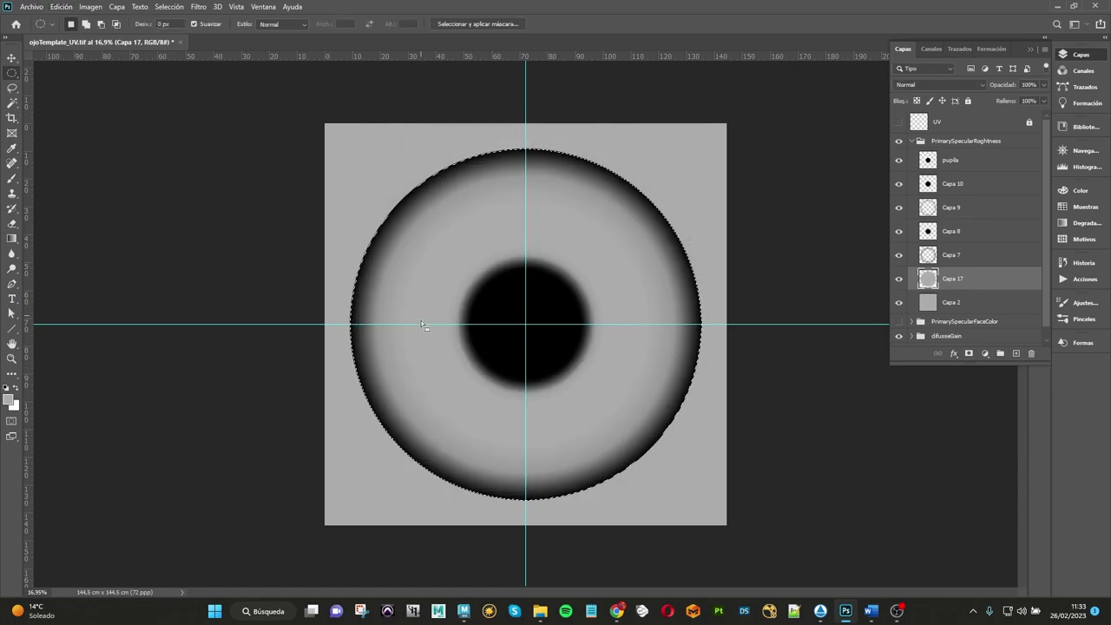
left_click(948, 256)
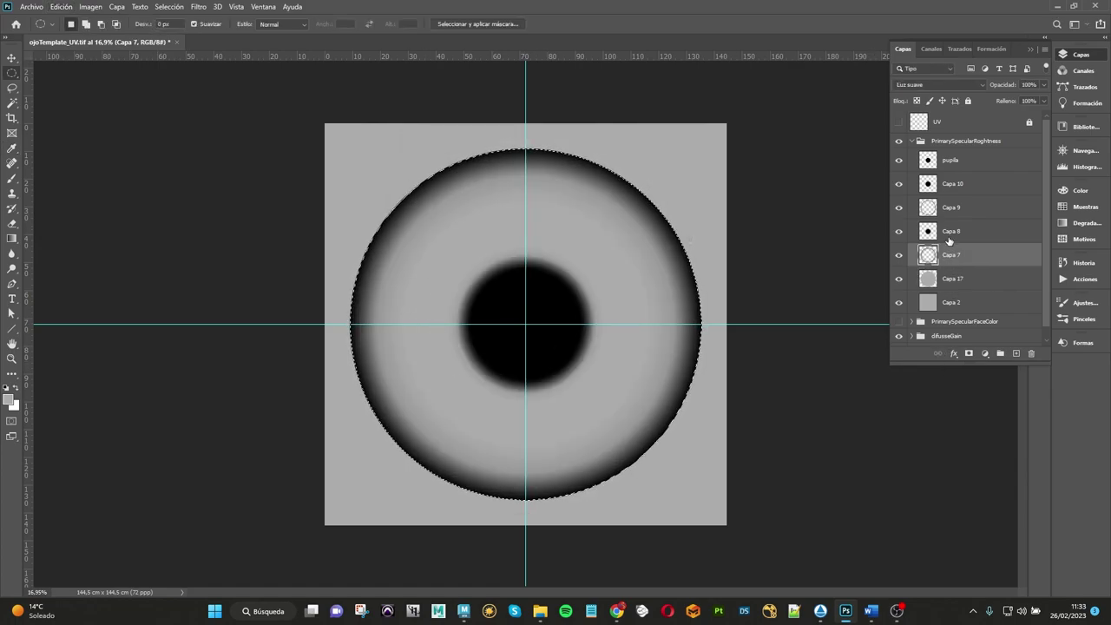
left_click(948, 162, "shift")
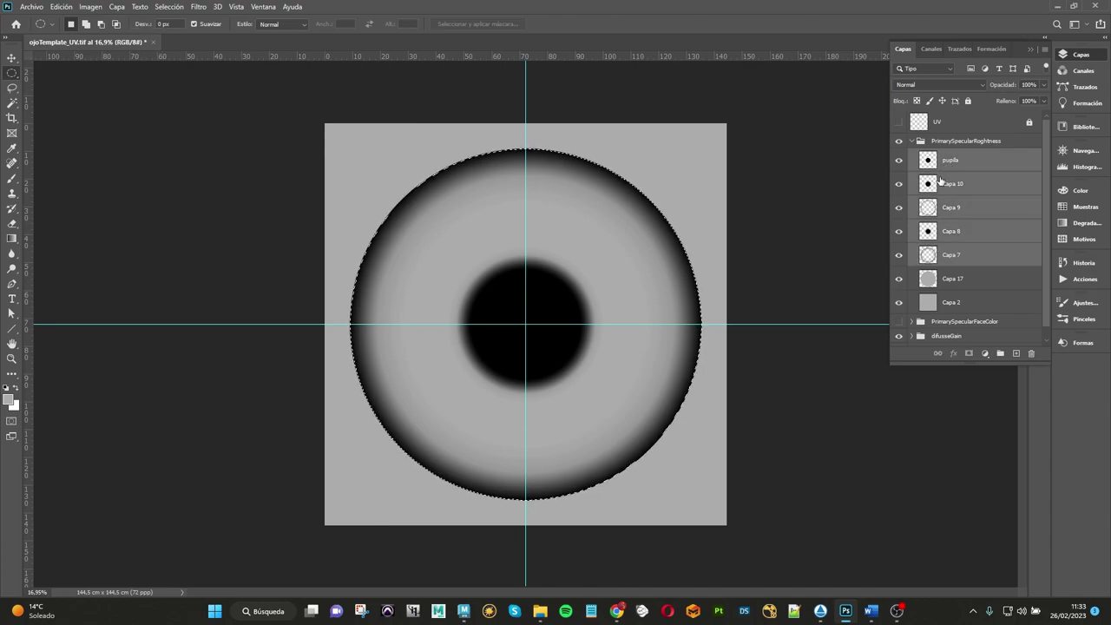
Step: Merge the selected eye layers into pupila, then undo the merge to keep them separate
key("ctrl+e")
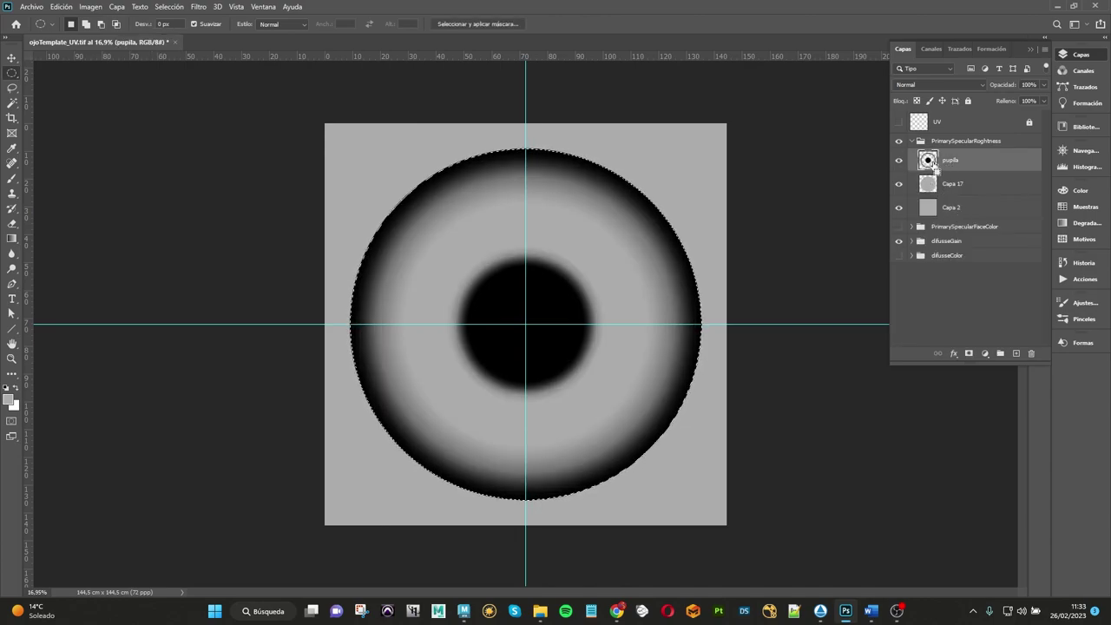
left_click(929, 163, "ctrl")
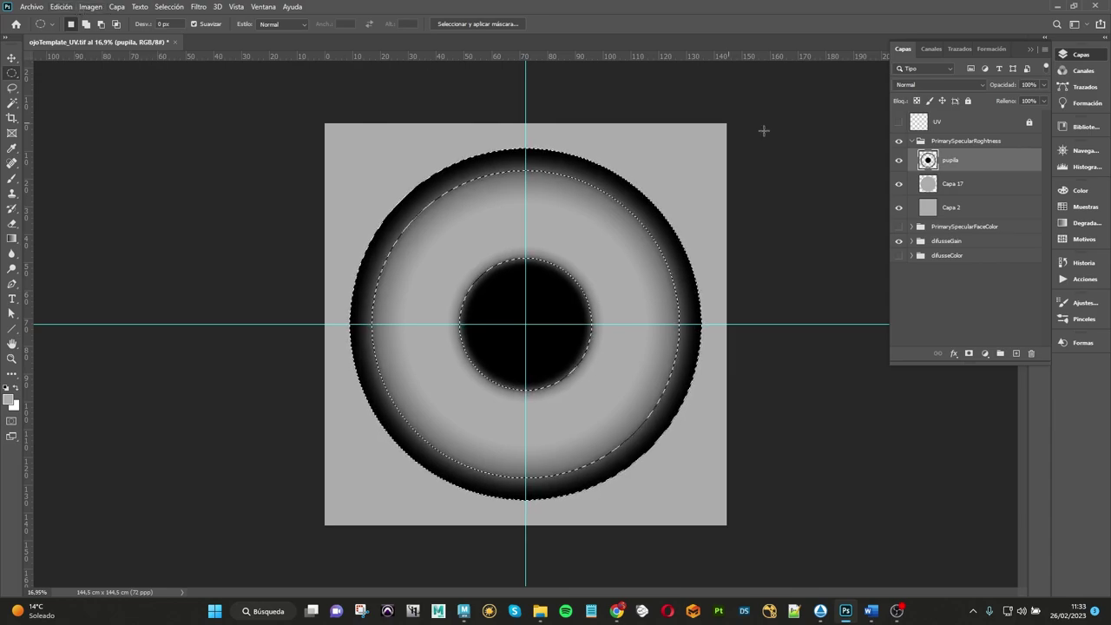
left_click(945, 166, "ctrl")
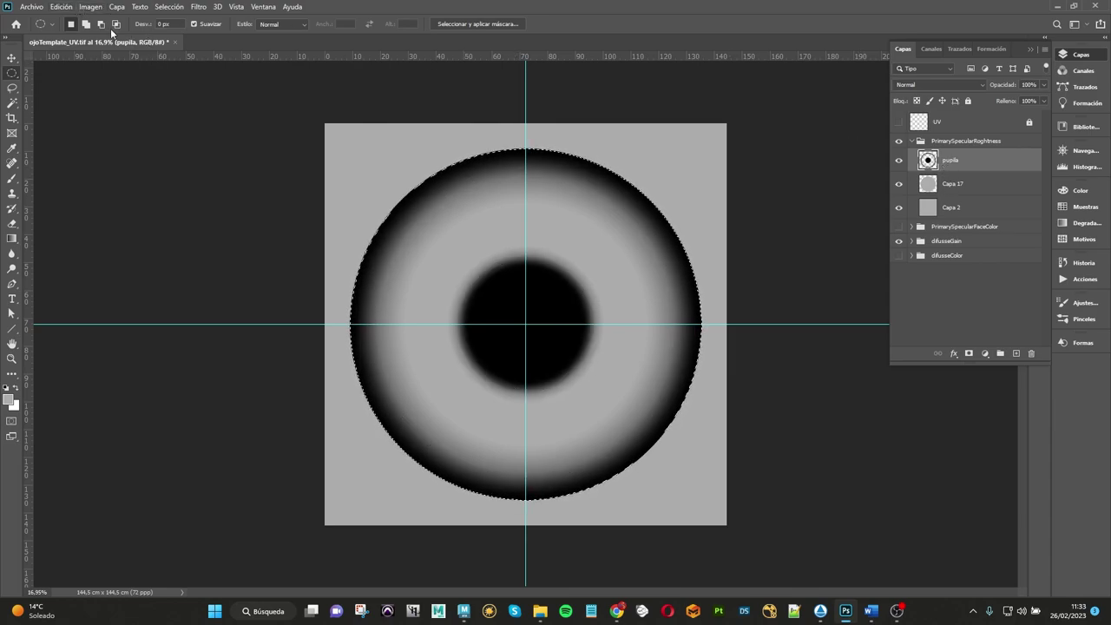
left_click(97, 7)
mouse_move(98, 37)
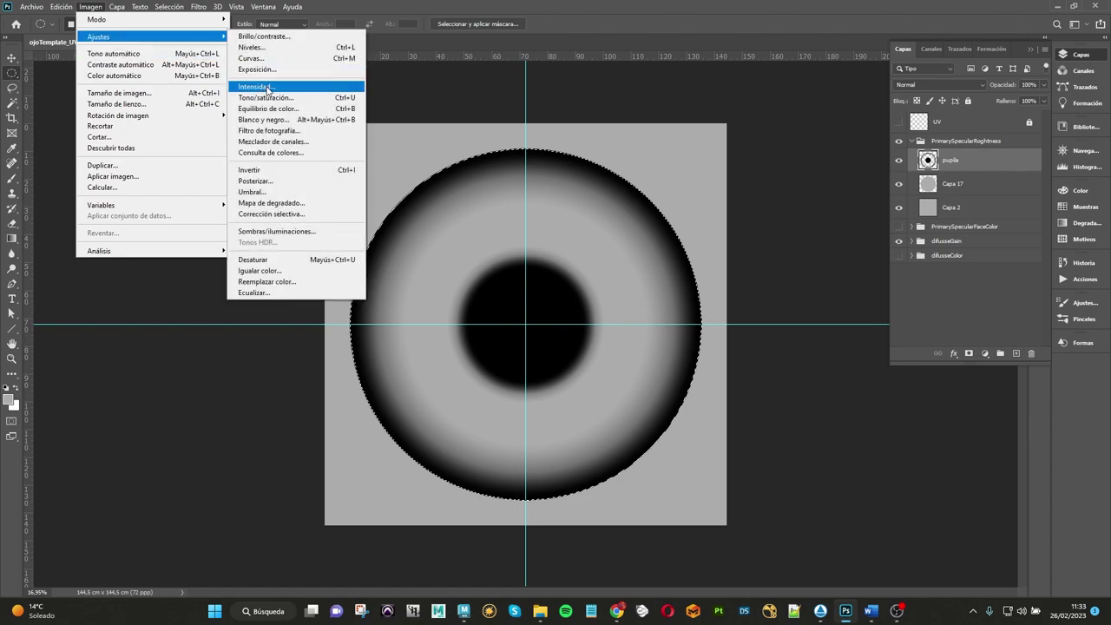
left_click(96, 6)
left_click(93, 6)
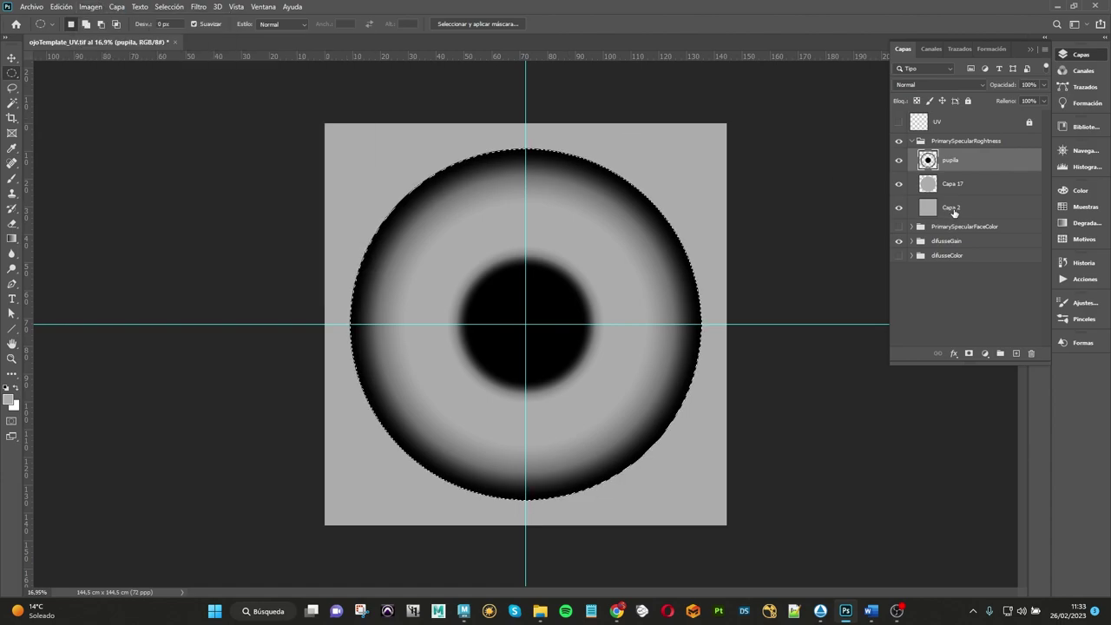
key("ctrl+z")
Step: Invert the tones of Capa 7 and Capa 8 via Image > Adjustments > Invert
left_click(945, 257)
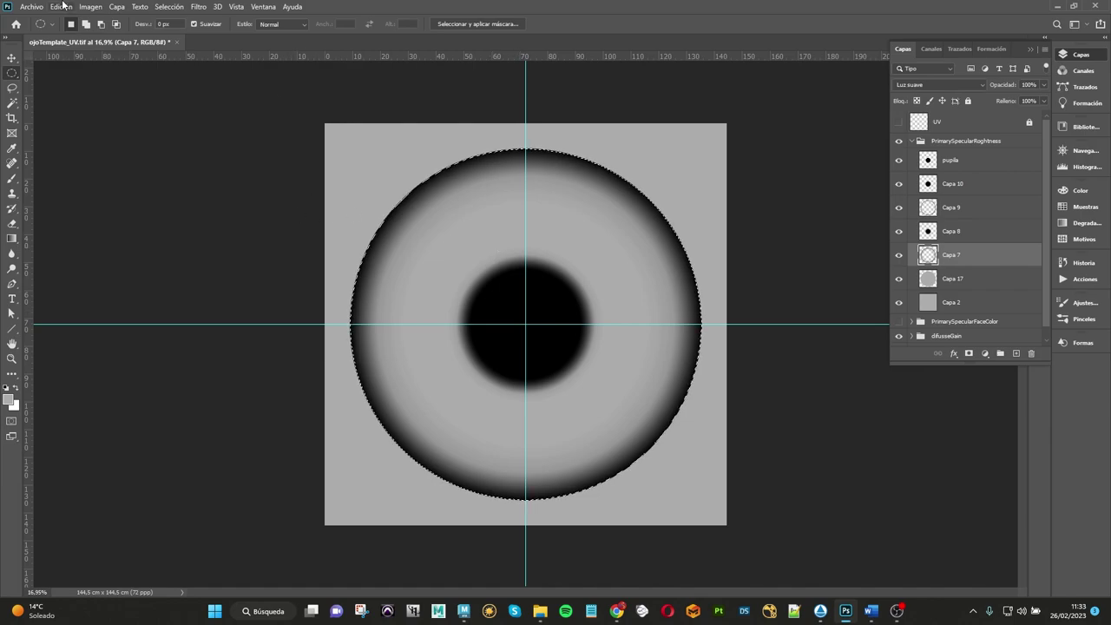
left_click(90, 6)
mouse_move(99, 36)
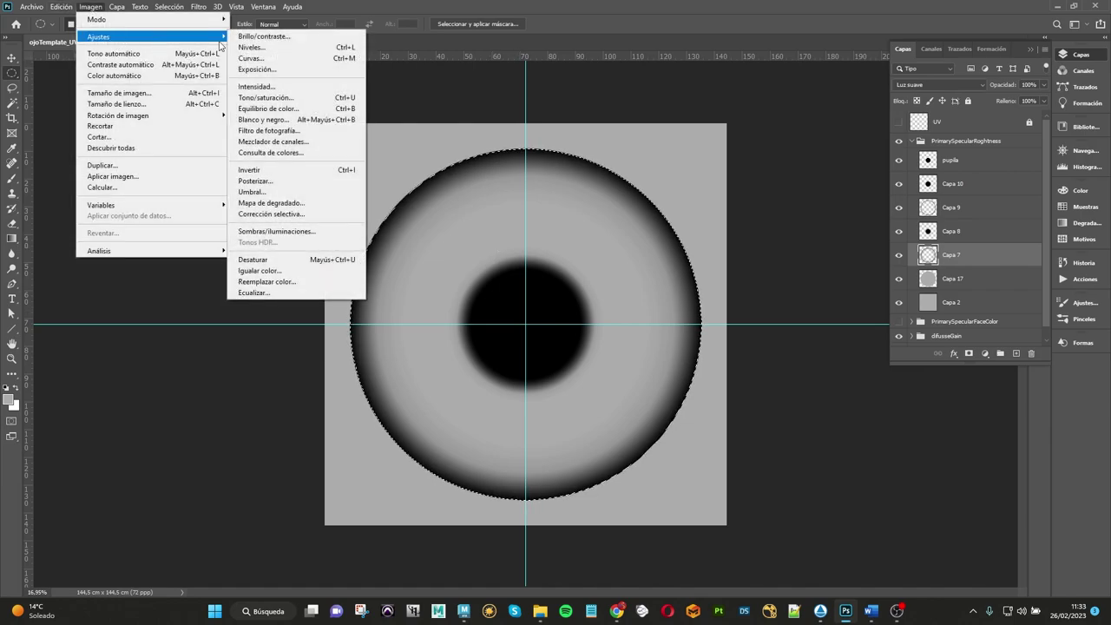
left_click(309, 170)
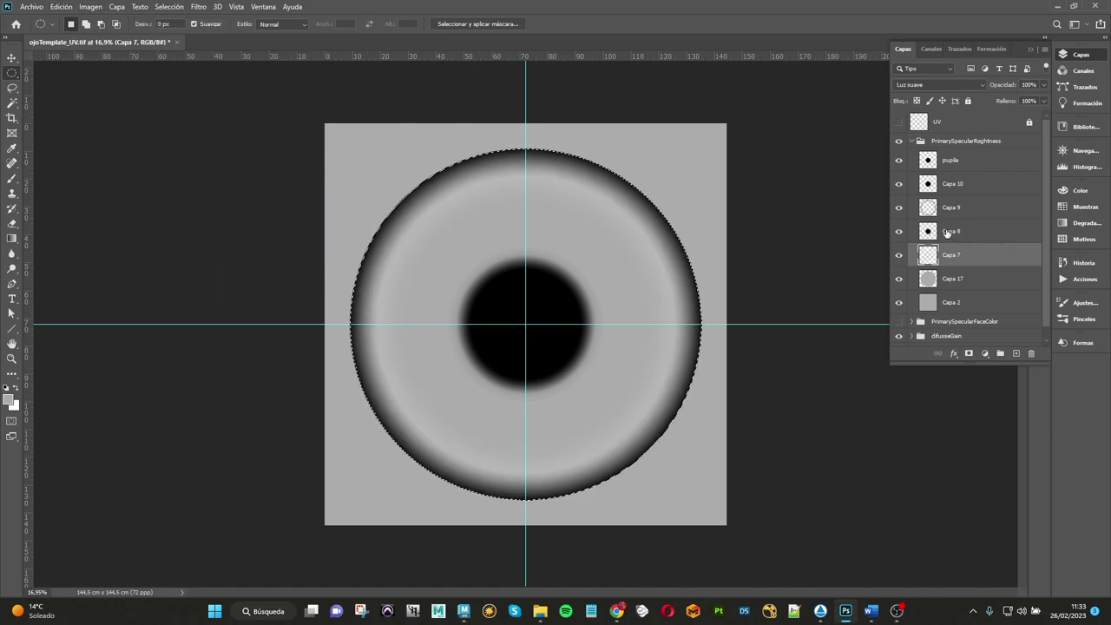
key("alt+bracketright")
left_click(90, 6)
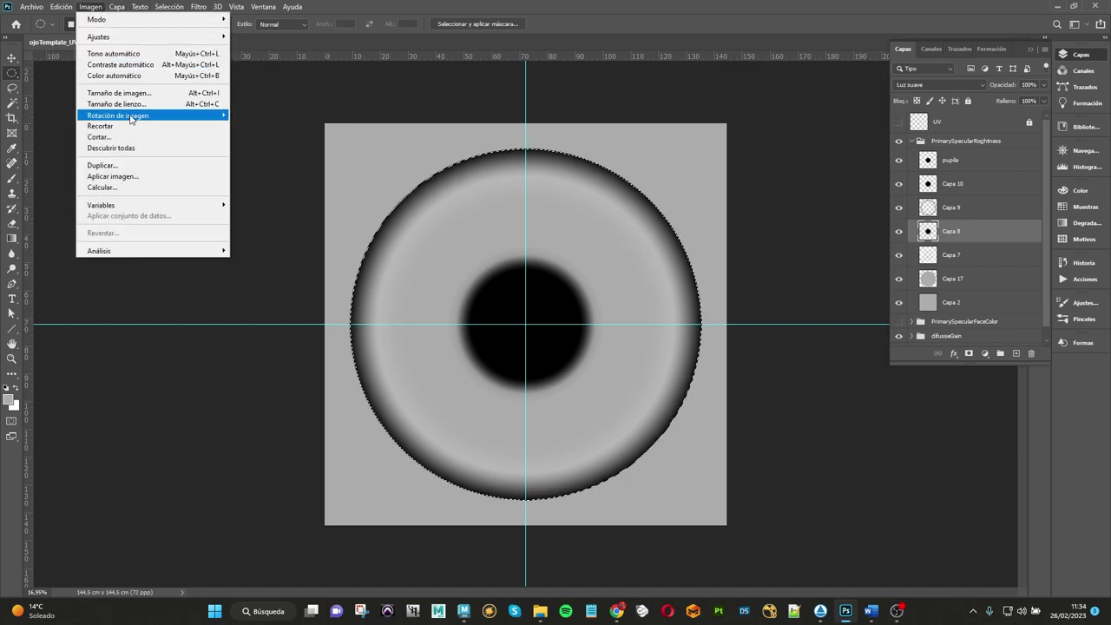
mouse_move(99, 36)
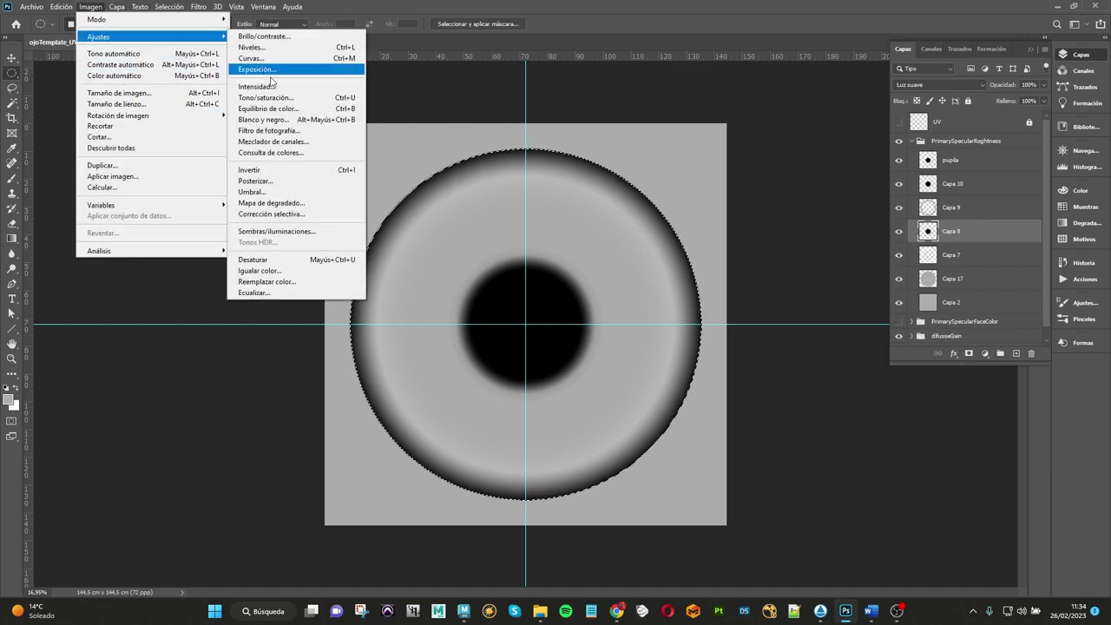
left_click(284, 171)
Step: Invert Capa 9, Capa 10 and pupila with Ctrl+I, then deselect
left_click(948, 209)
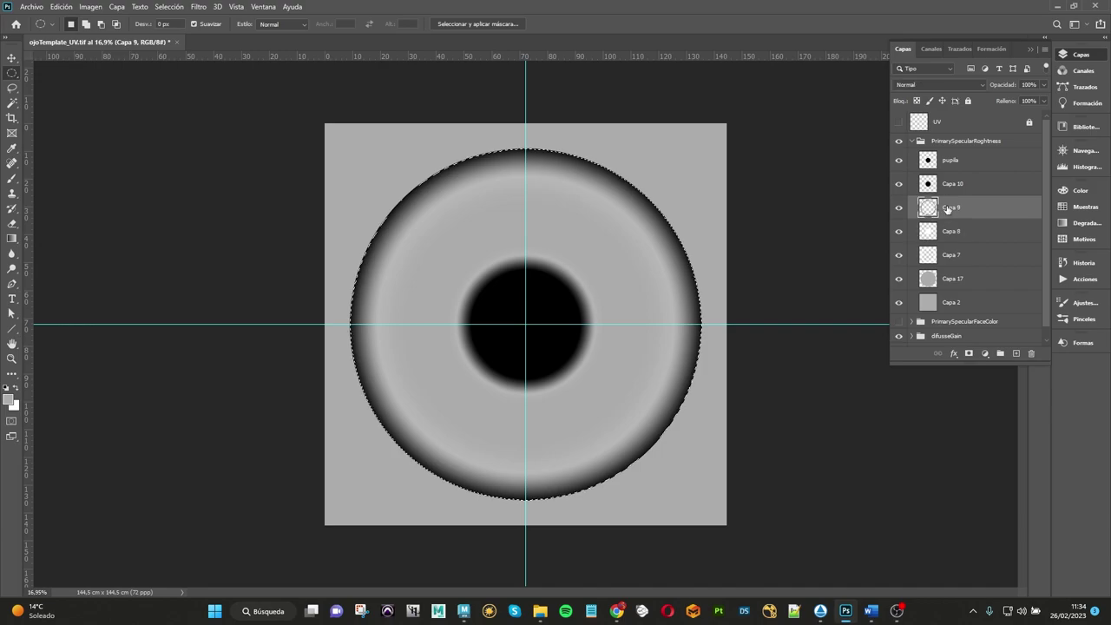
key("ctrl+i")
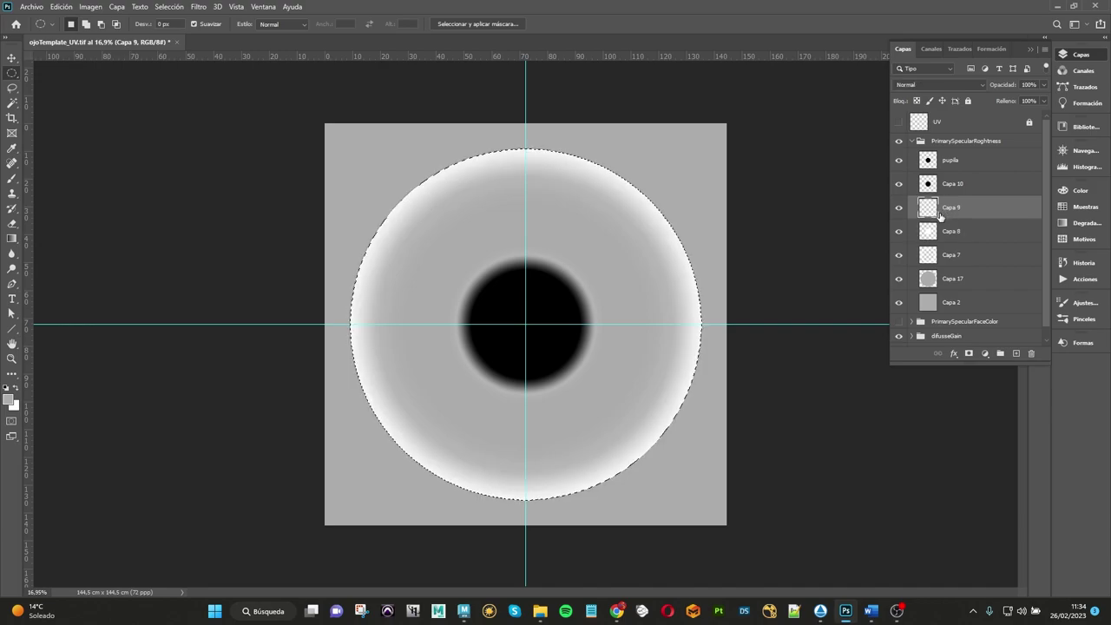
left_click(960, 185)
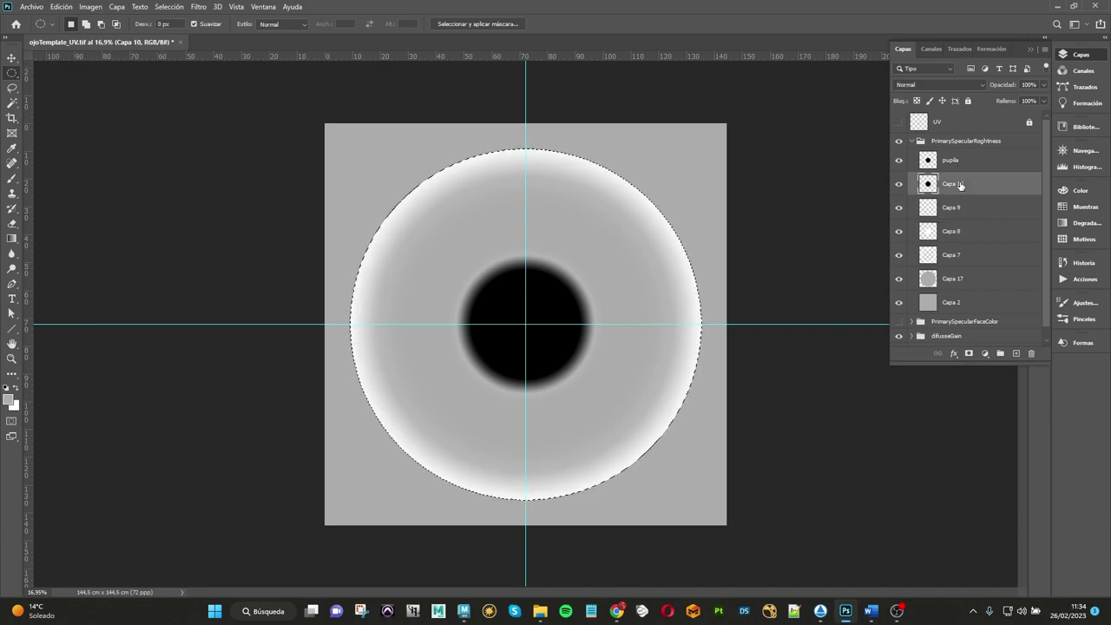
key("ctrl+i")
left_click(952, 161)
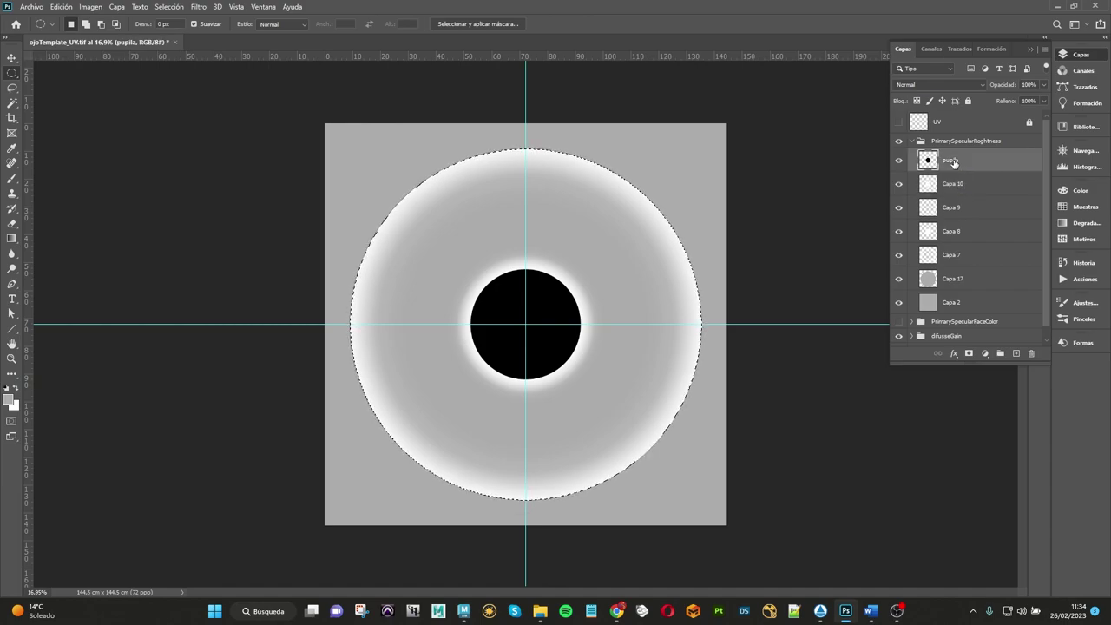
key("ctrl+i")
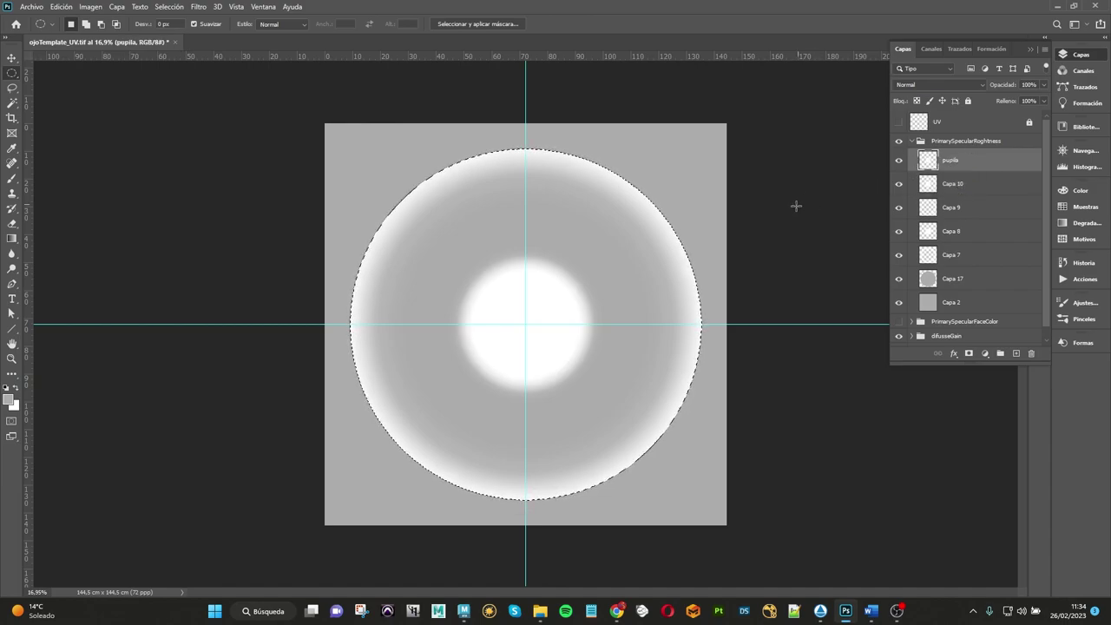
key("ctrl+d")
Step: Hide Capa 17 and keep the grey Capa 2 background visible to check the inverted map
scroll(712, 366, "up", 4, "alt")
scroll(715, 356, "up", 3, "alt")
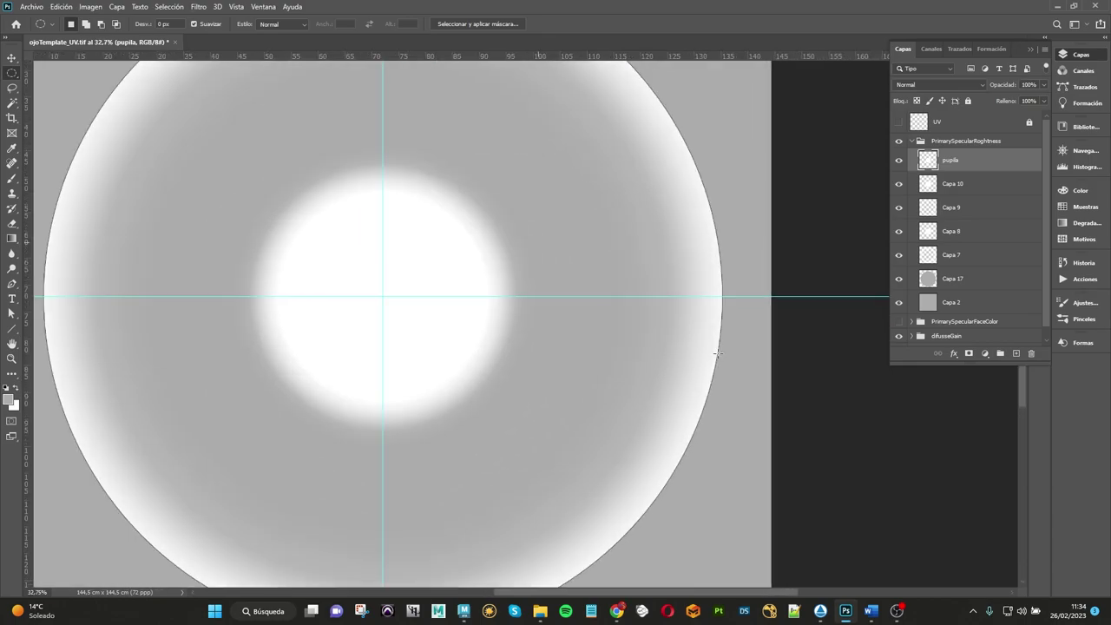
scroll(717, 330, "up", 2, "alt")
scroll(720, 281, "up", 2, "alt")
scroll(720, 281, "down", 2, "alt")
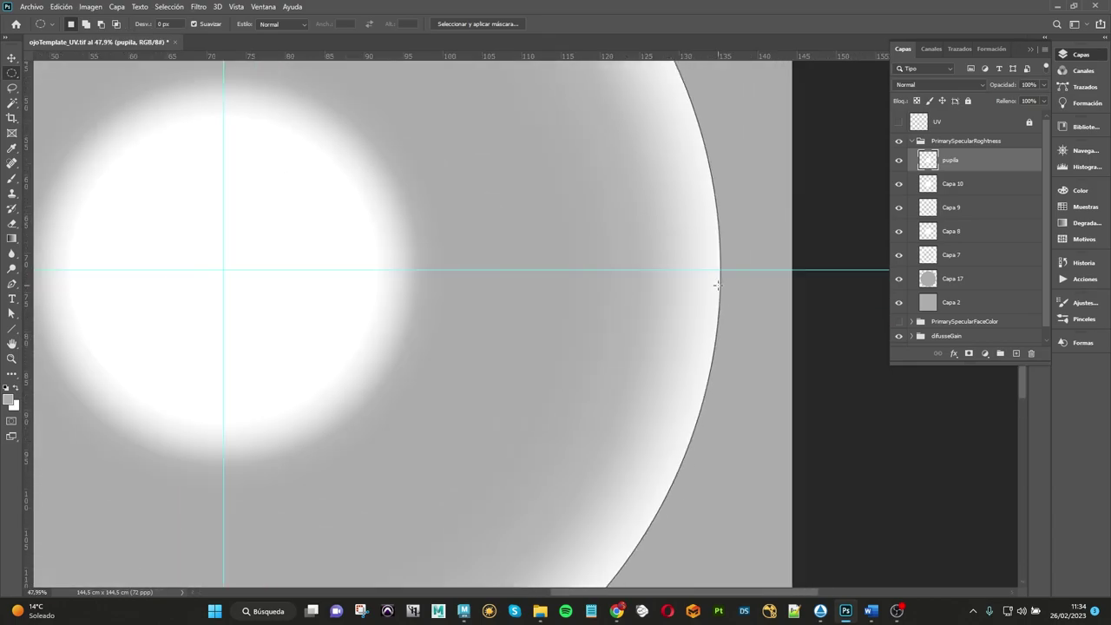
scroll(738, 278, "down", 3, "alt")
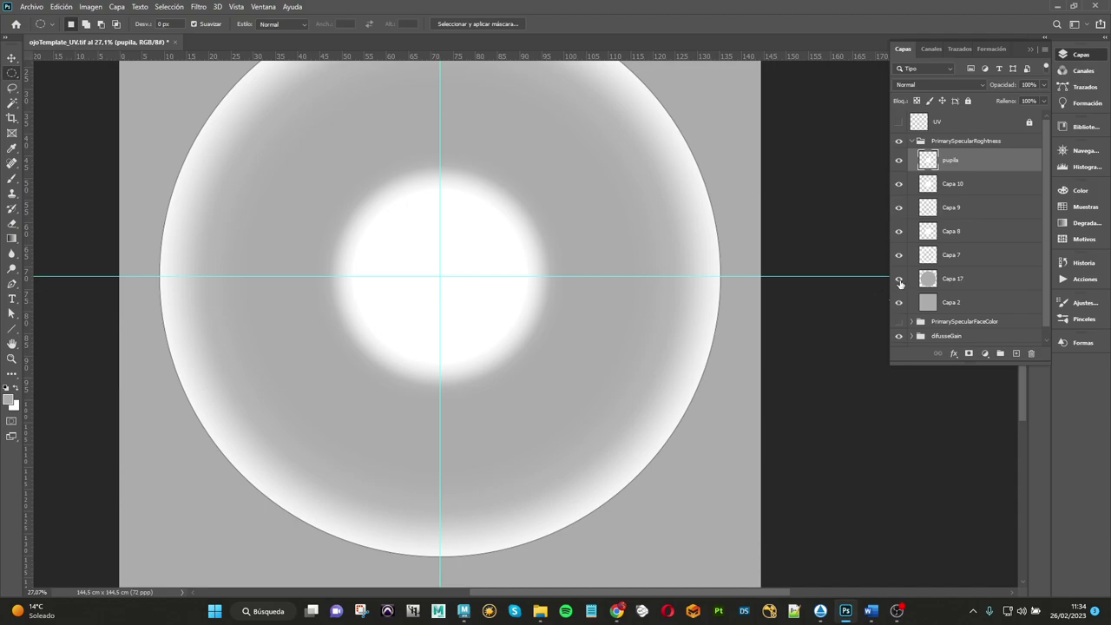
left_click_drag(901, 283, 899, 306)
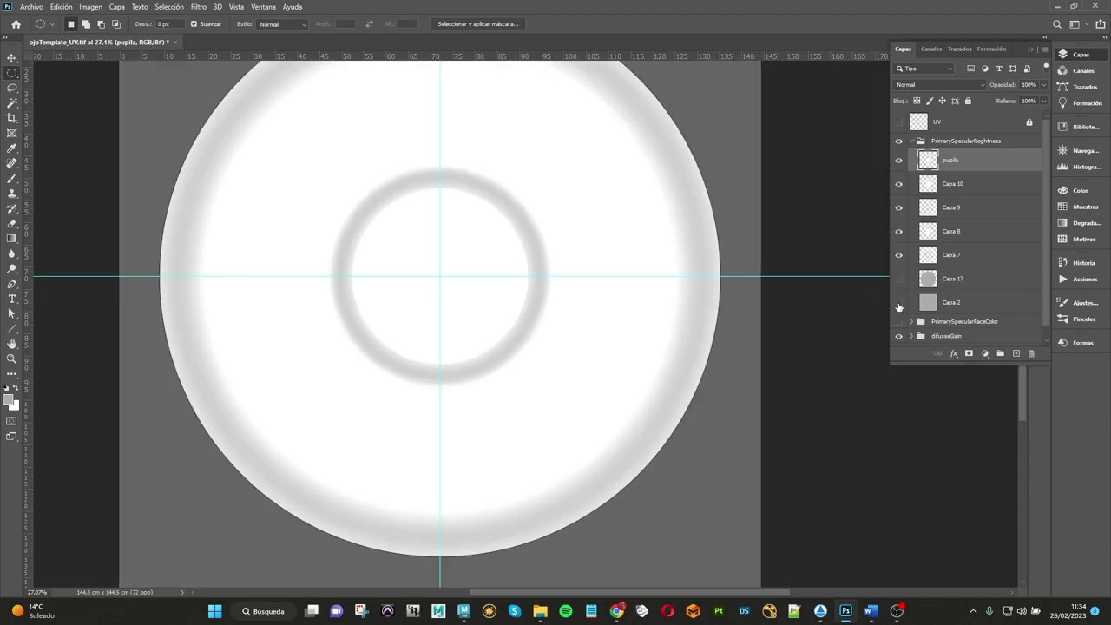
left_click(900, 304)
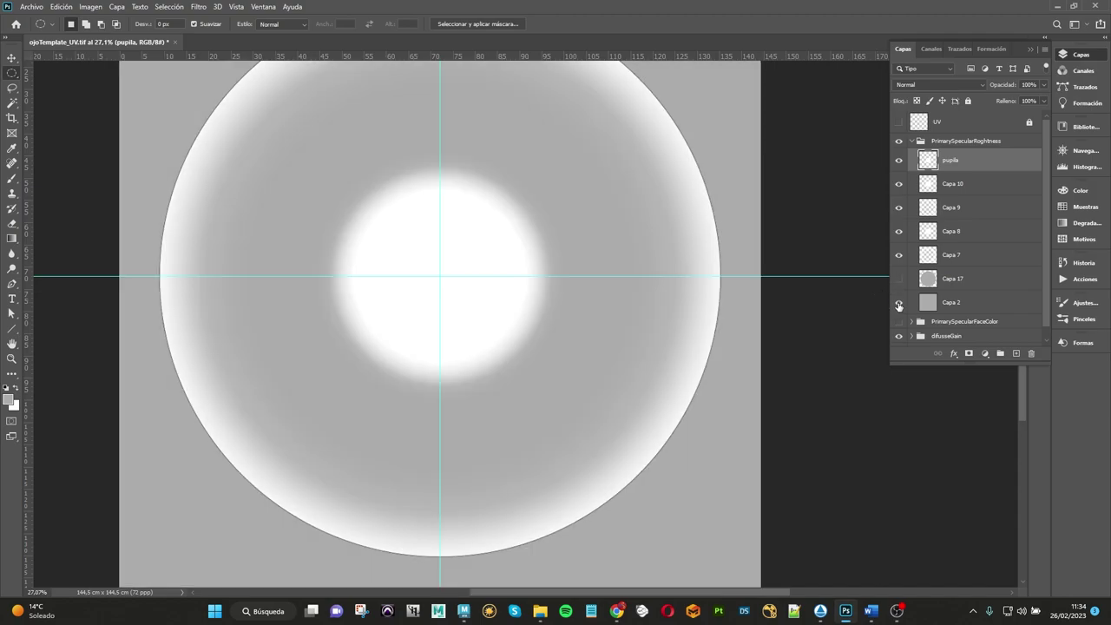
Step: Hide Capa 8 to Capa 10 and mask the pupila layer to the eye-circle selection
left_click(900, 162)
left_click_drag(900, 184, 899, 256)
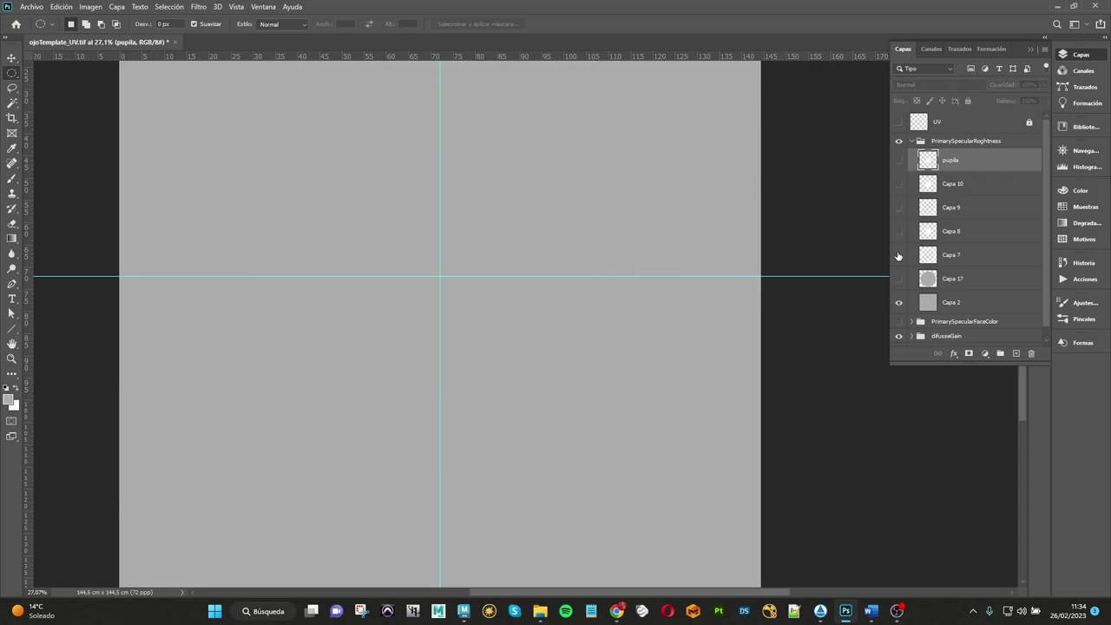
left_click(898, 257)
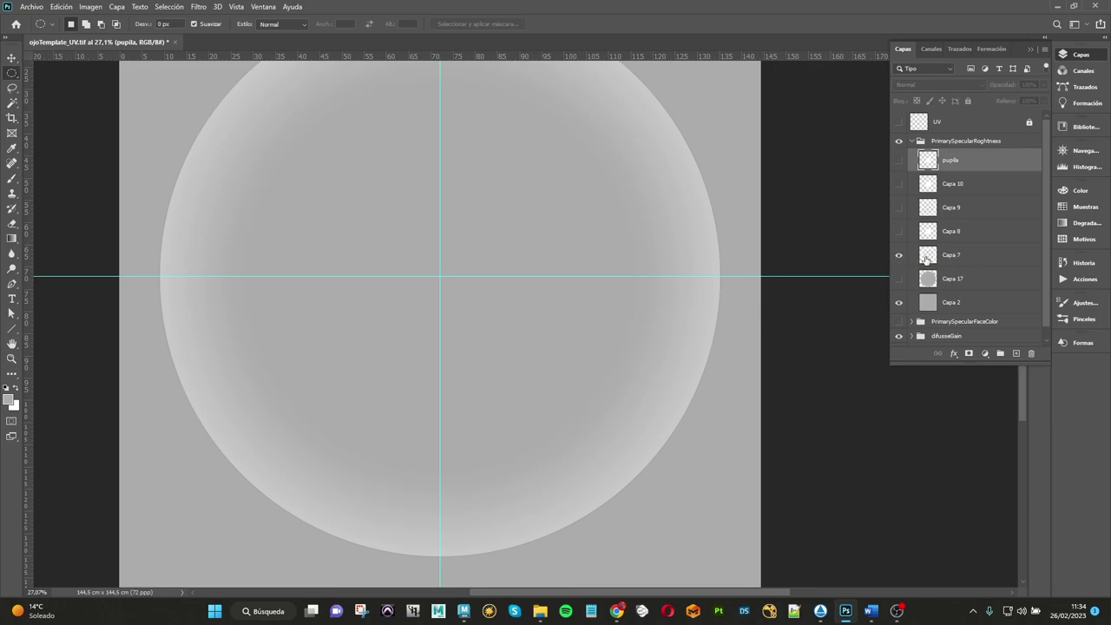
left_click(927, 279, "ctrl")
left_click(970, 354)
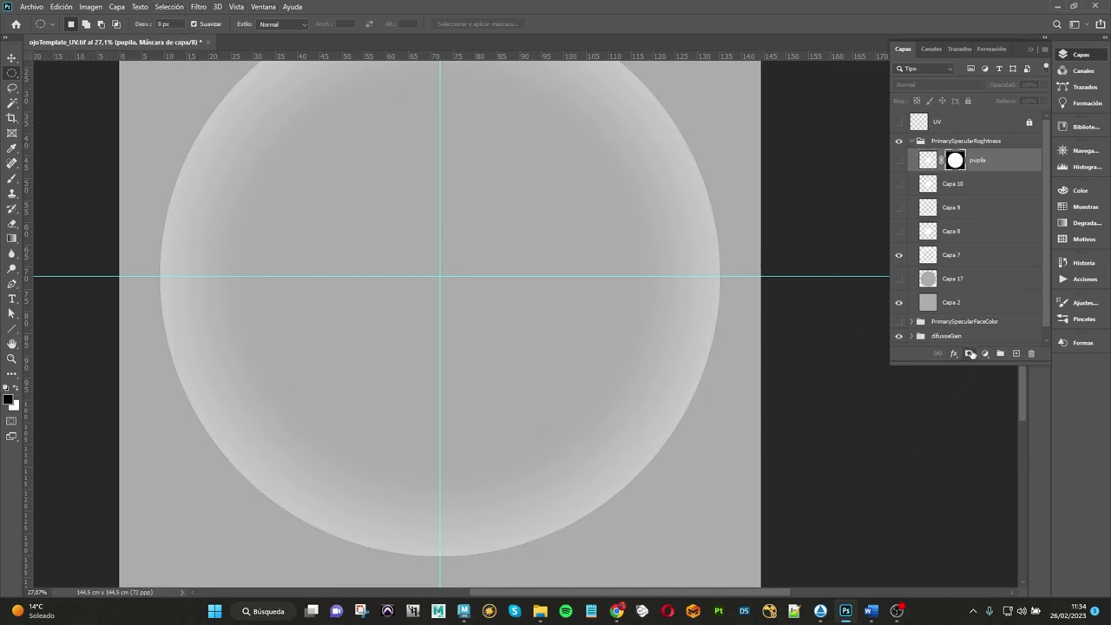
Step: Preview layer combinations, leaving Capa 7 and Capa 8 hidden and Capa 9 selected
left_click(899, 304)
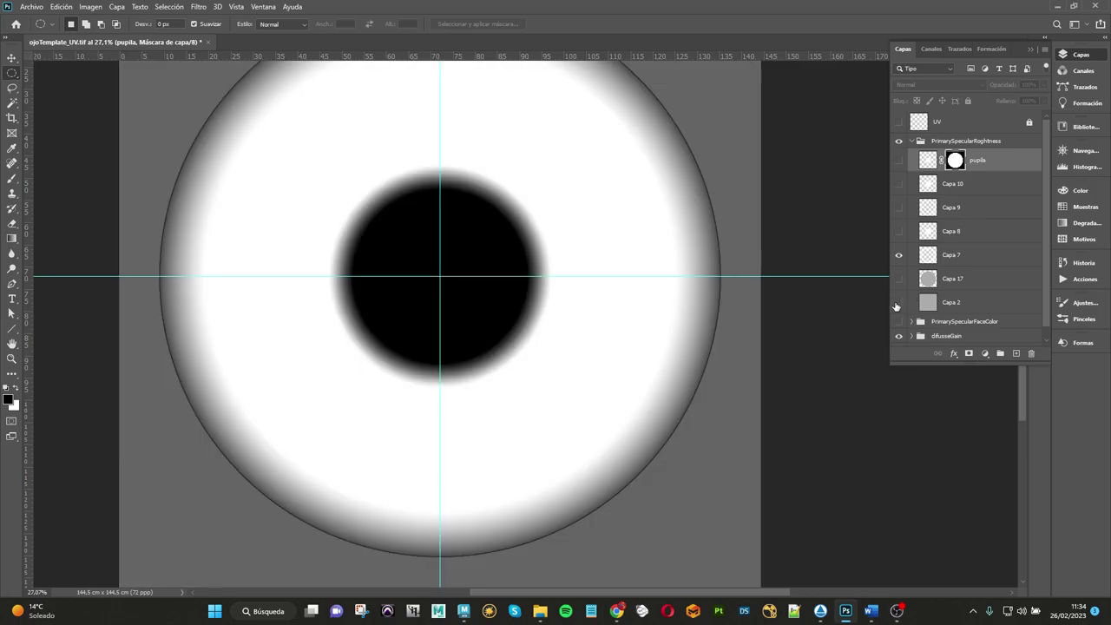
scroll(947, 295, "down", 1)
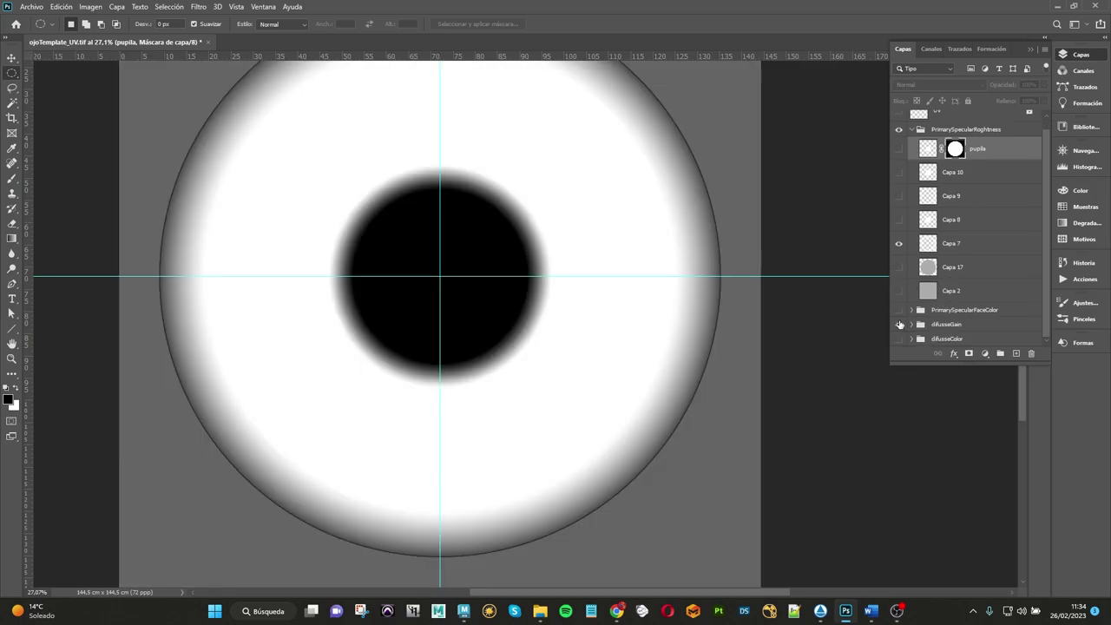
left_click(900, 325)
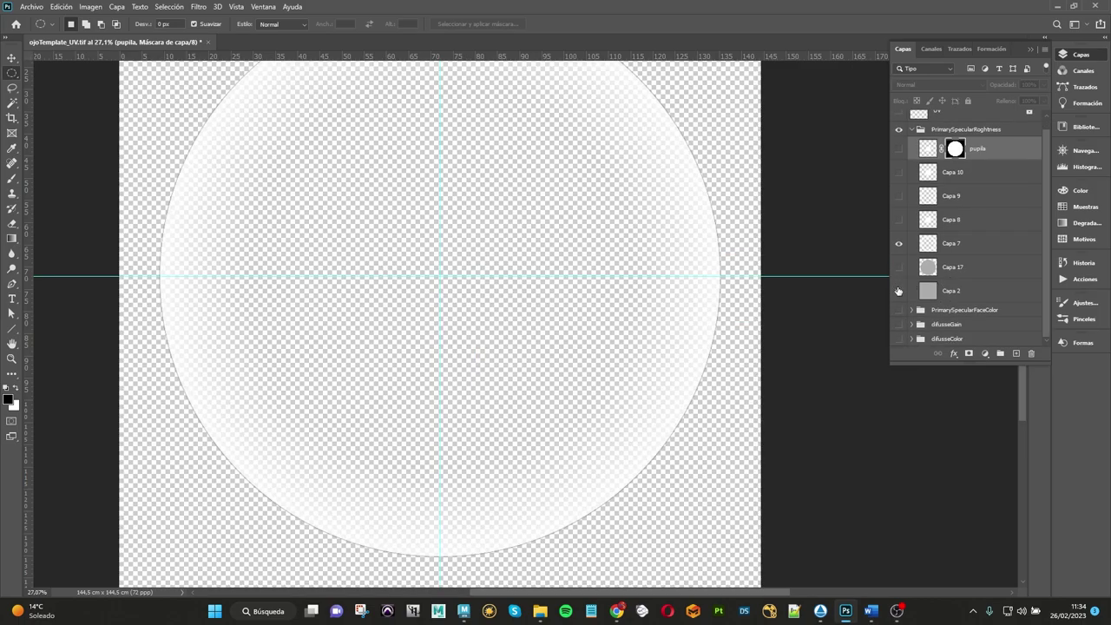
left_click_drag(898, 291, 899, 149)
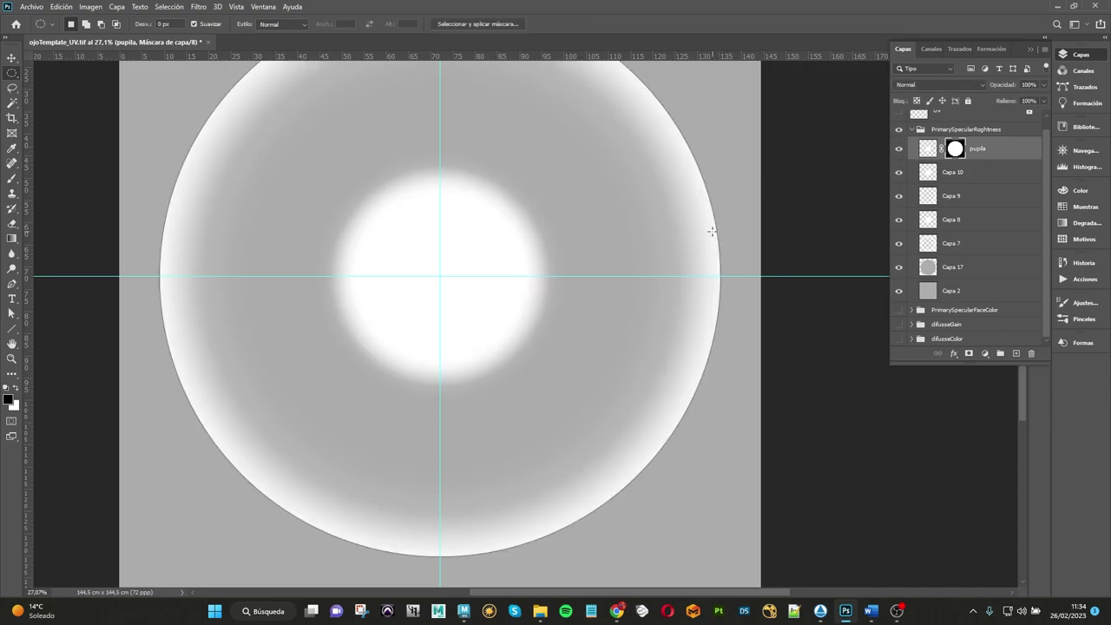
left_click(948, 269)
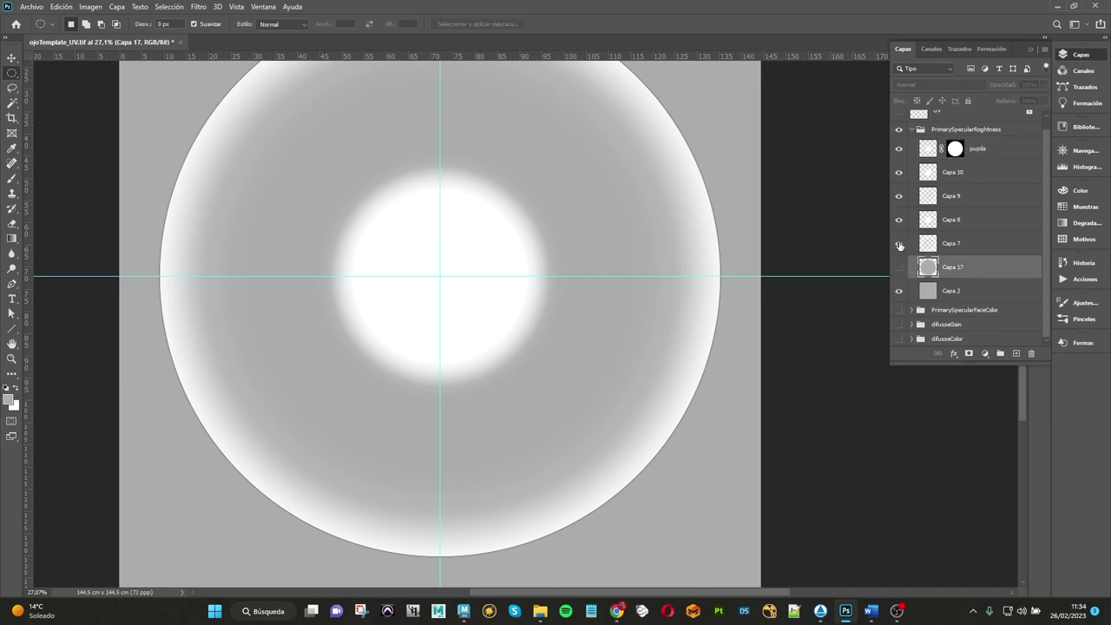
left_click(899, 244)
left_click(899, 221)
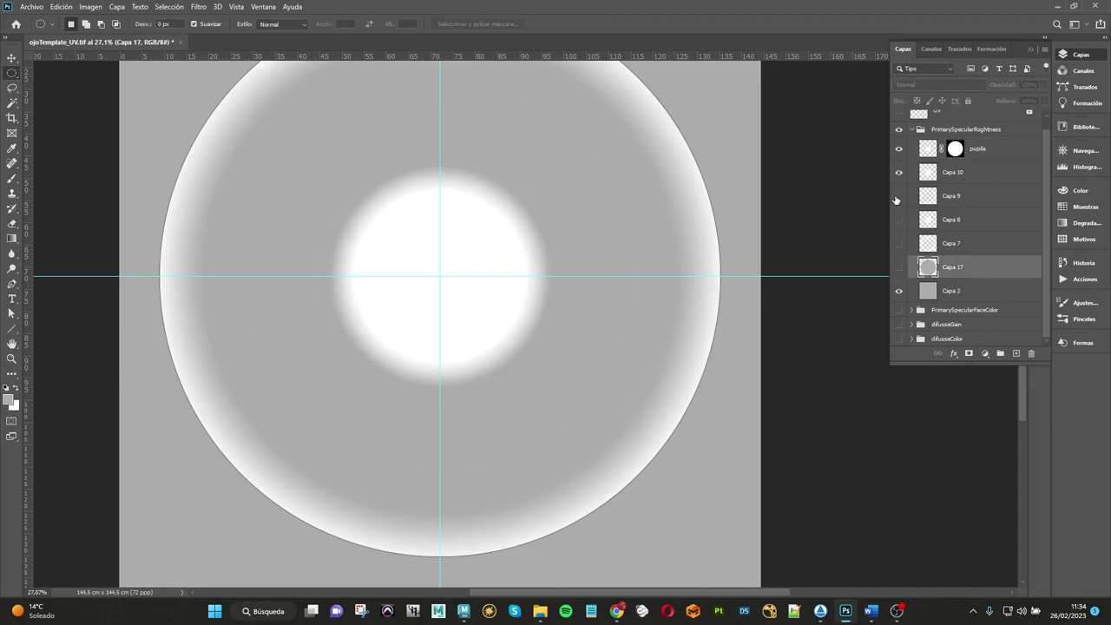
left_click(899, 198)
left_click(899, 198)
left_click(900, 198)
Step: Load the outer eye-circle selection and contract it inward
left_click(900, 198)
left_click(929, 200)
left_click(929, 200, "ctrl")
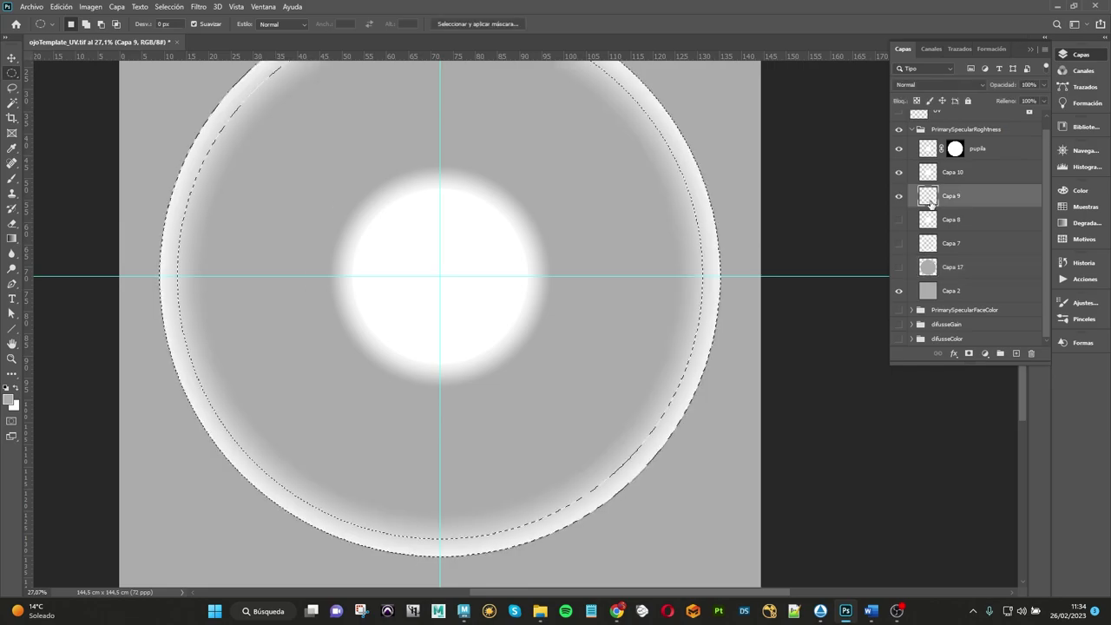
key("ctrl+d")
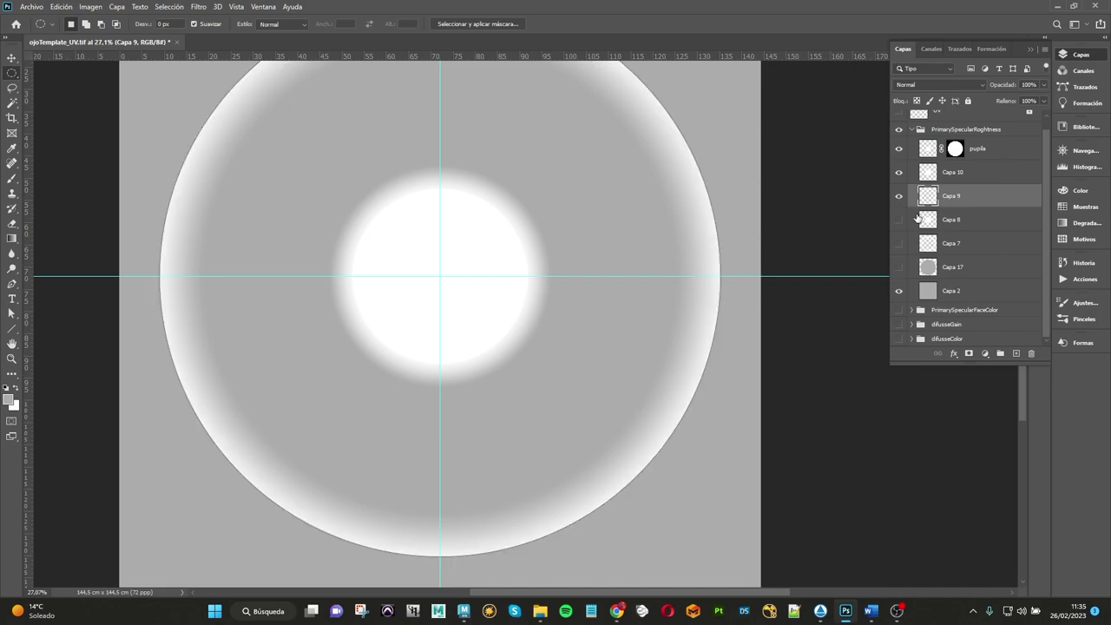
left_click(929, 268, "ctrl")
left_click(172, 7)
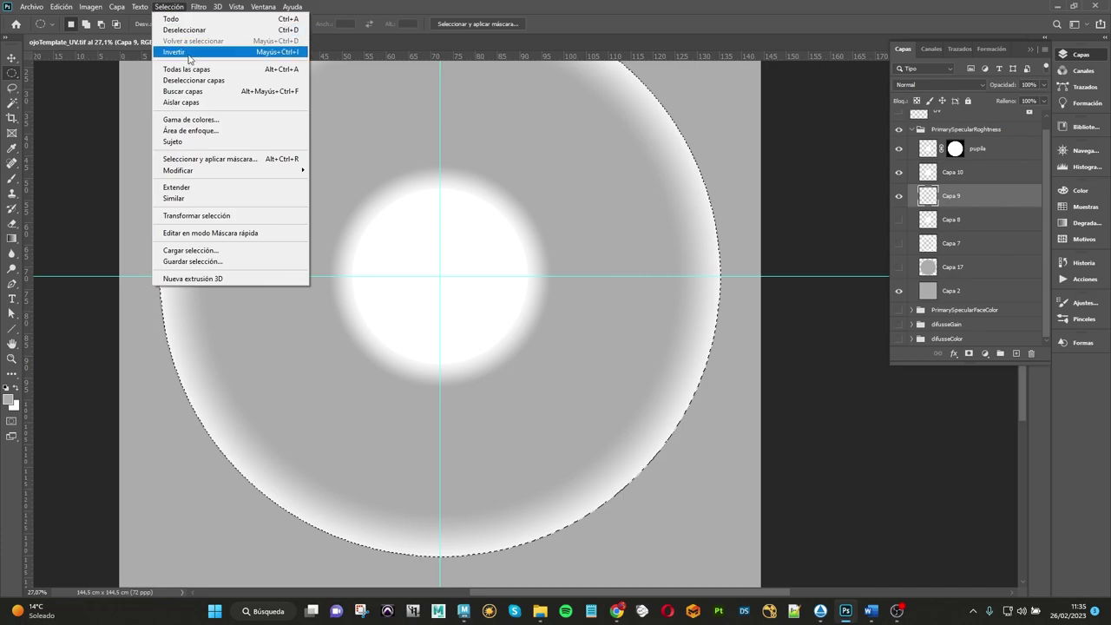
left_click(165, 8)
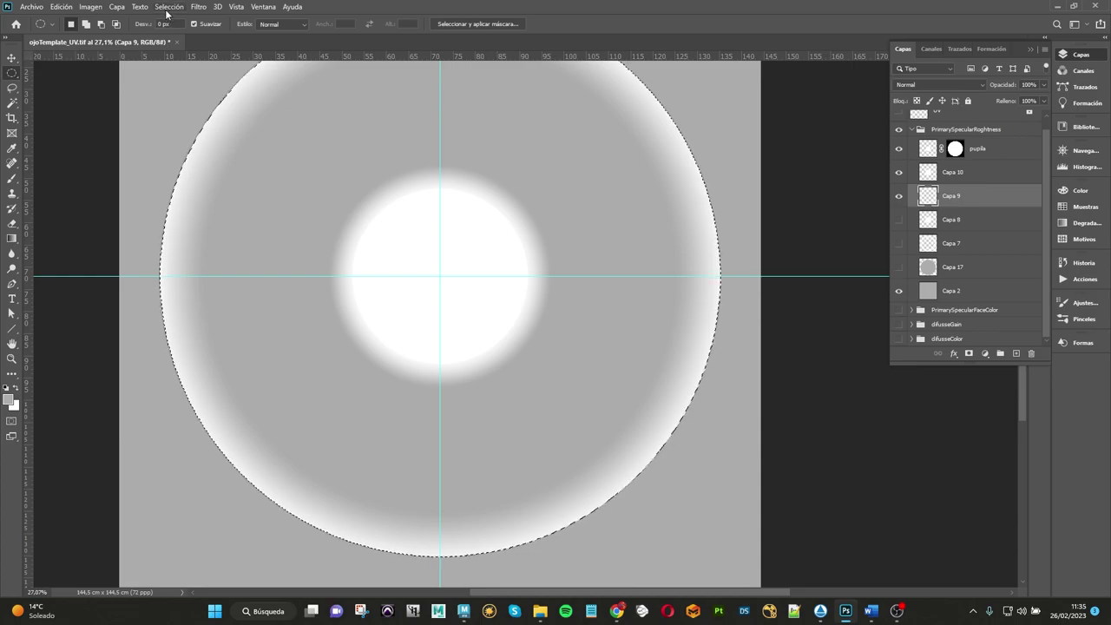
left_click(170, 8)
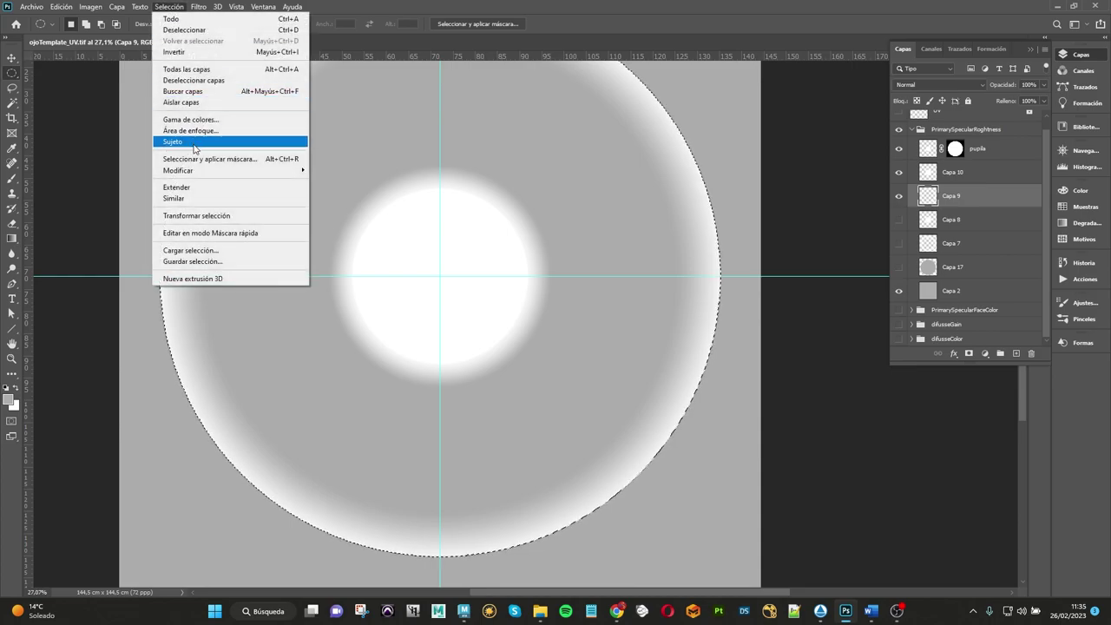
mouse_move(182, 170)
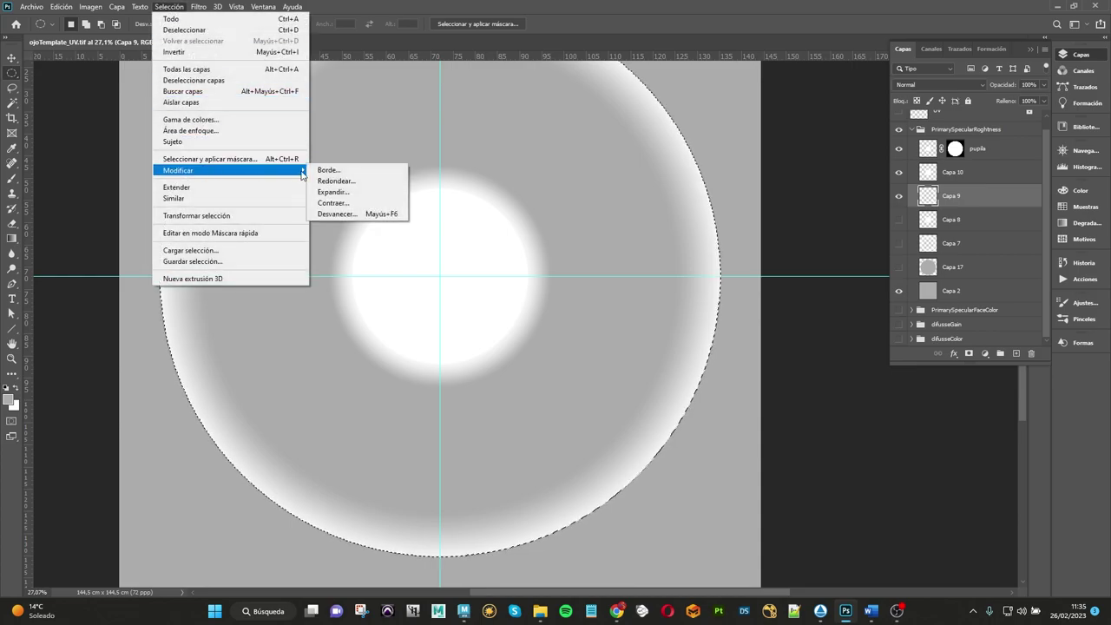
left_click(353, 203)
key("Return")
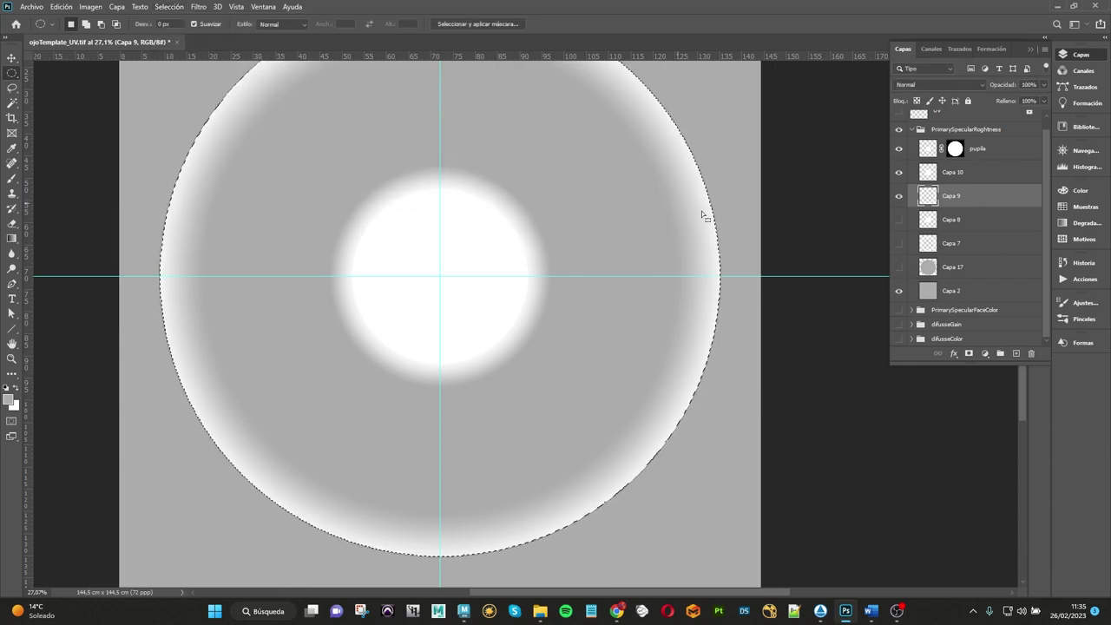
Step: Add a layer mask to Capa 9 from the contracted circular selection
left_click(968, 354)
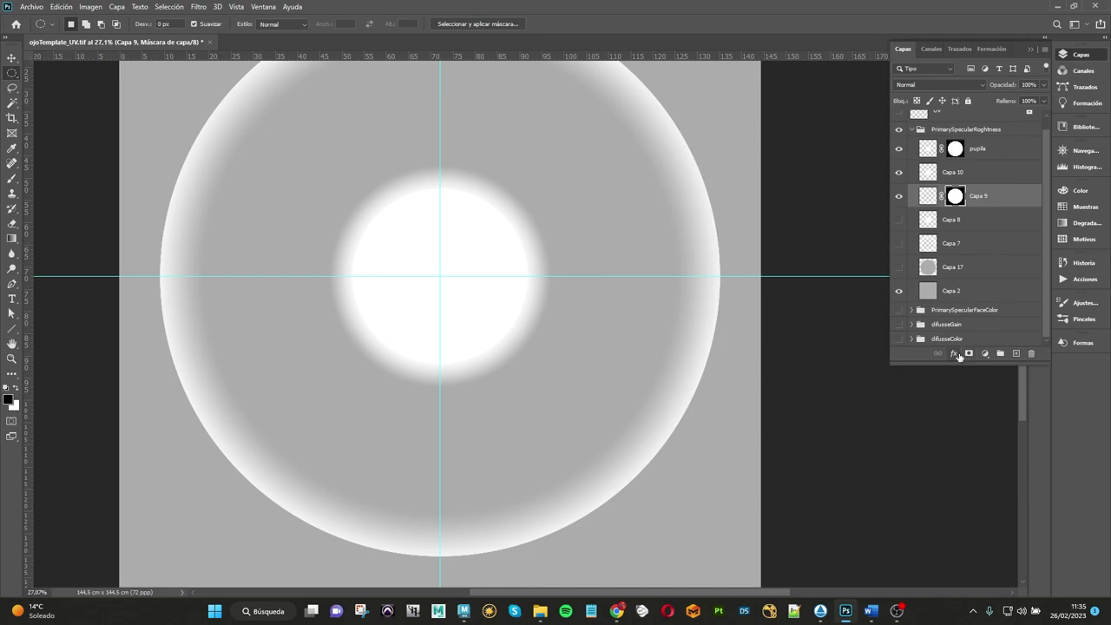
scroll(449, 351, "down", 1, "alt")
scroll(450, 350, "down", 1, "alt")
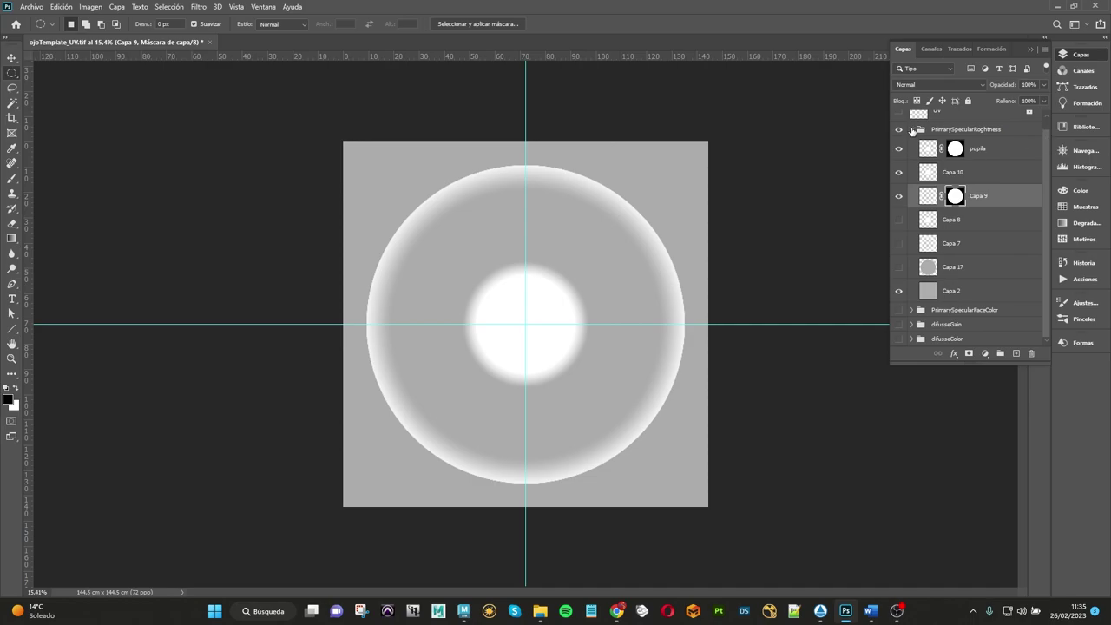
Step: Collapse the roughness group and save the template document
left_click(912, 129)
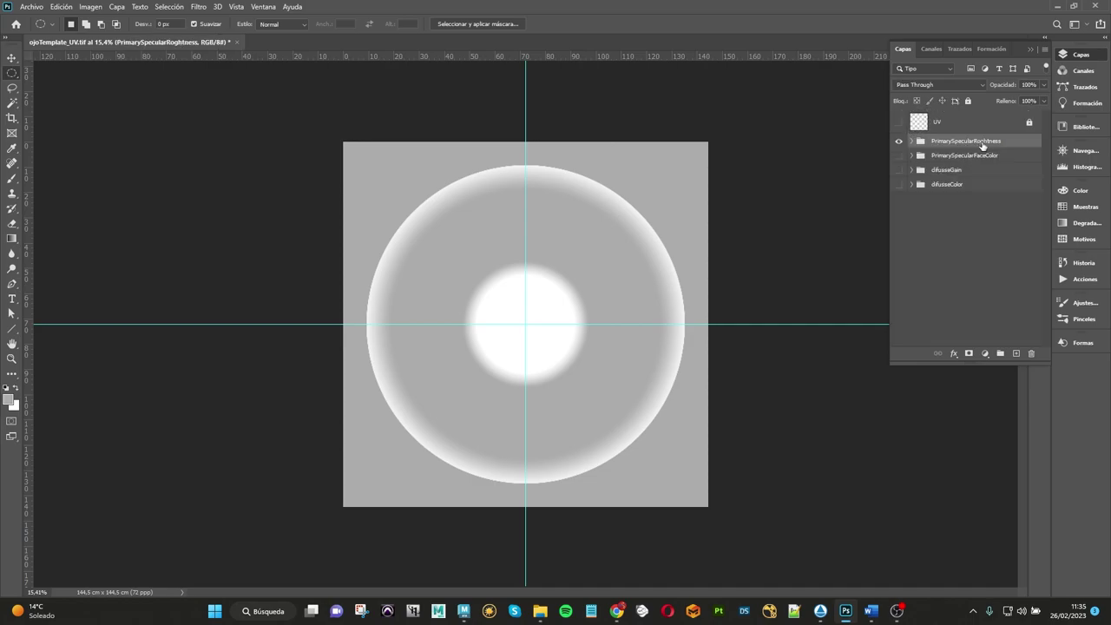
left_click(31, 6)
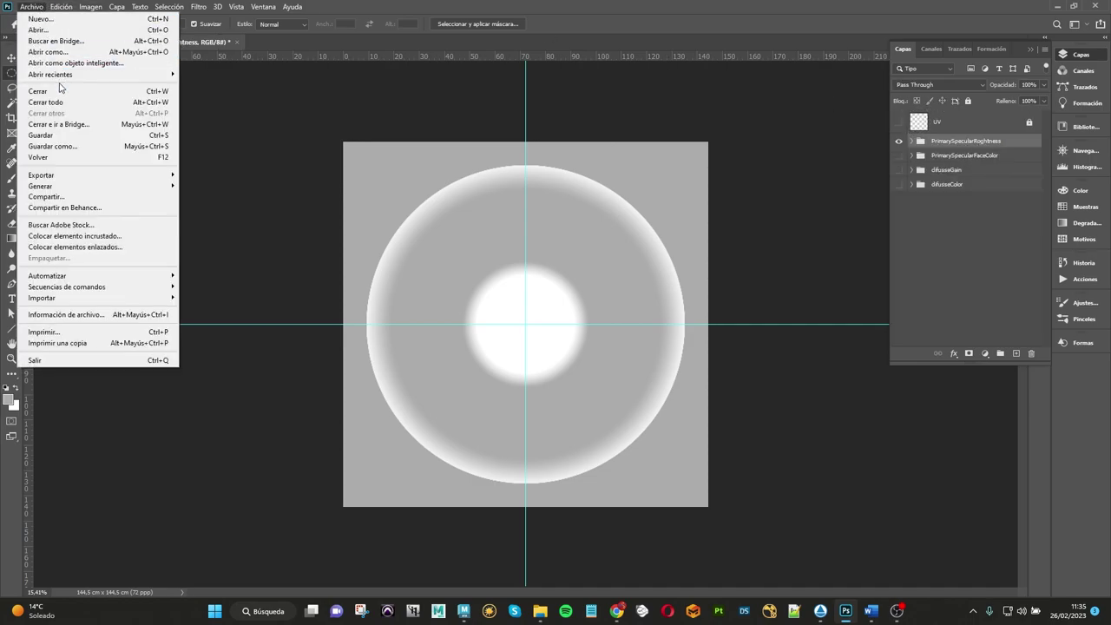
left_click(39, 136)
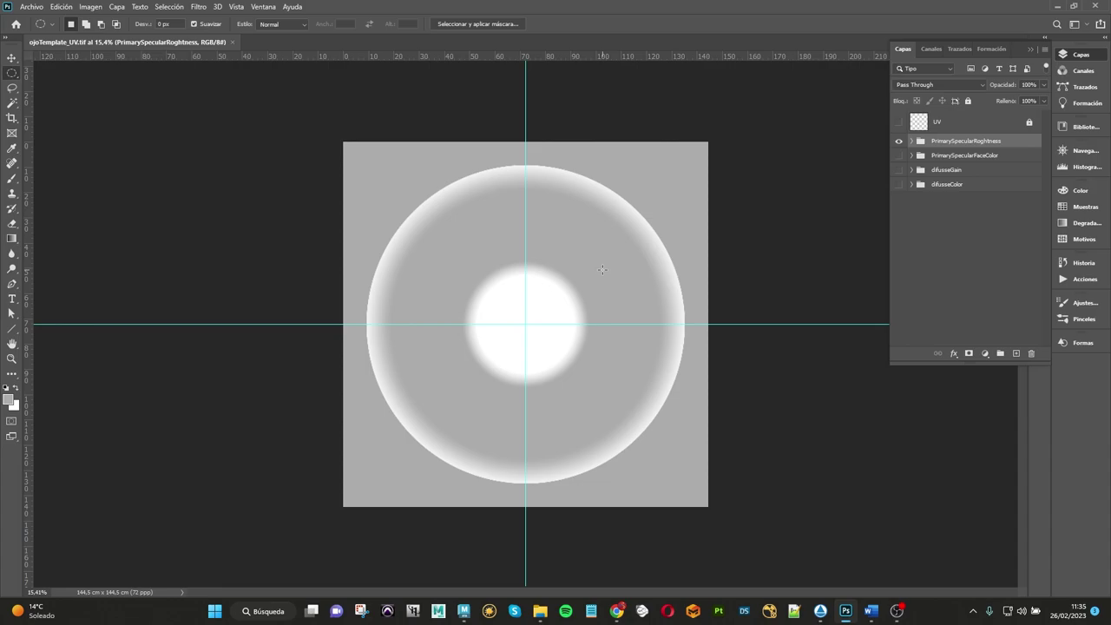
Step: Start a Save As copy in TIFF format, basing the name on ojo_SpecularFaceColor.tif
left_click(31, 6)
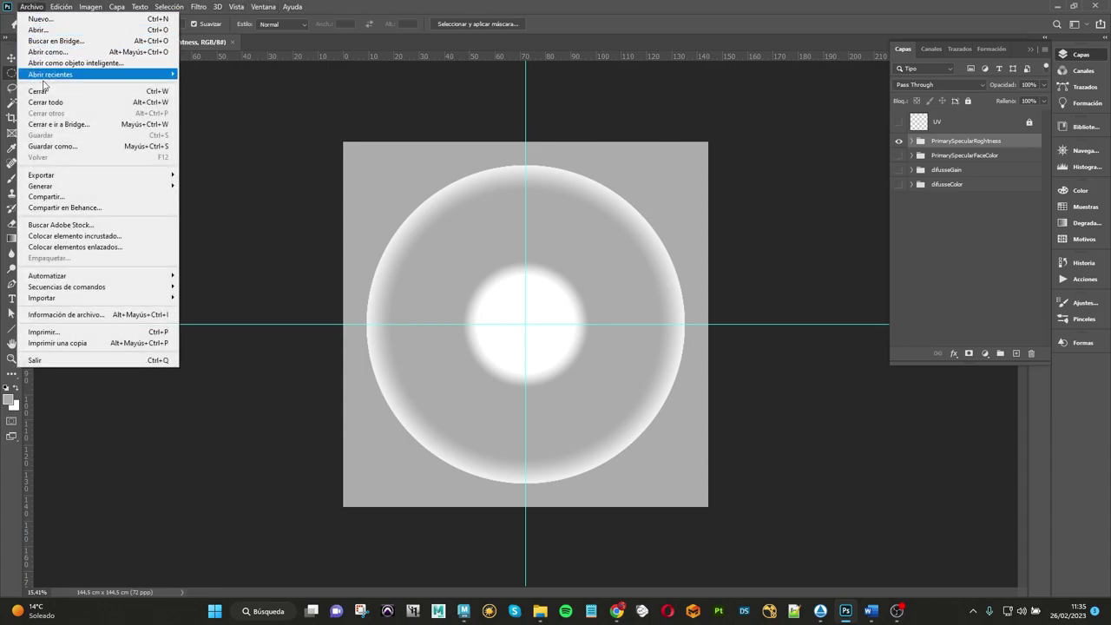
left_click(70, 146)
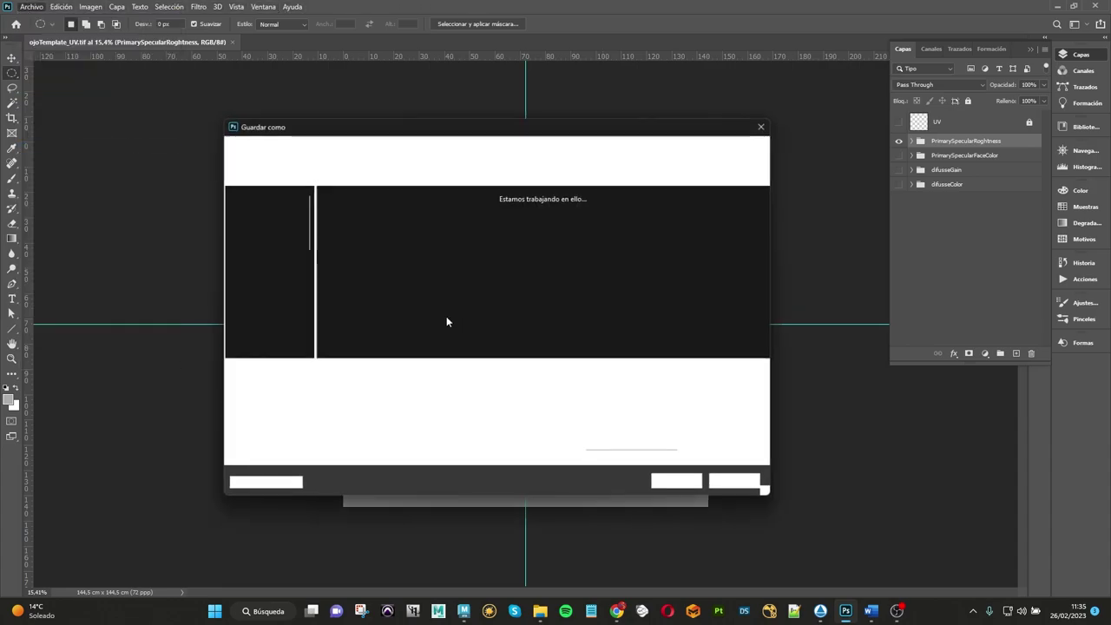
left_click(350, 387)
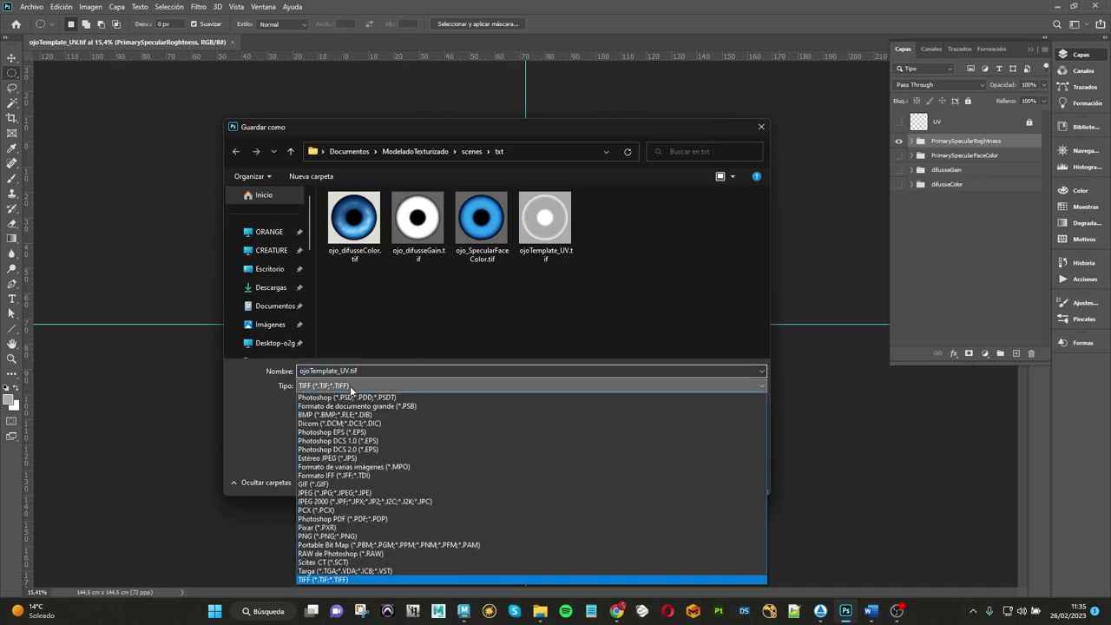
left_click(350, 387)
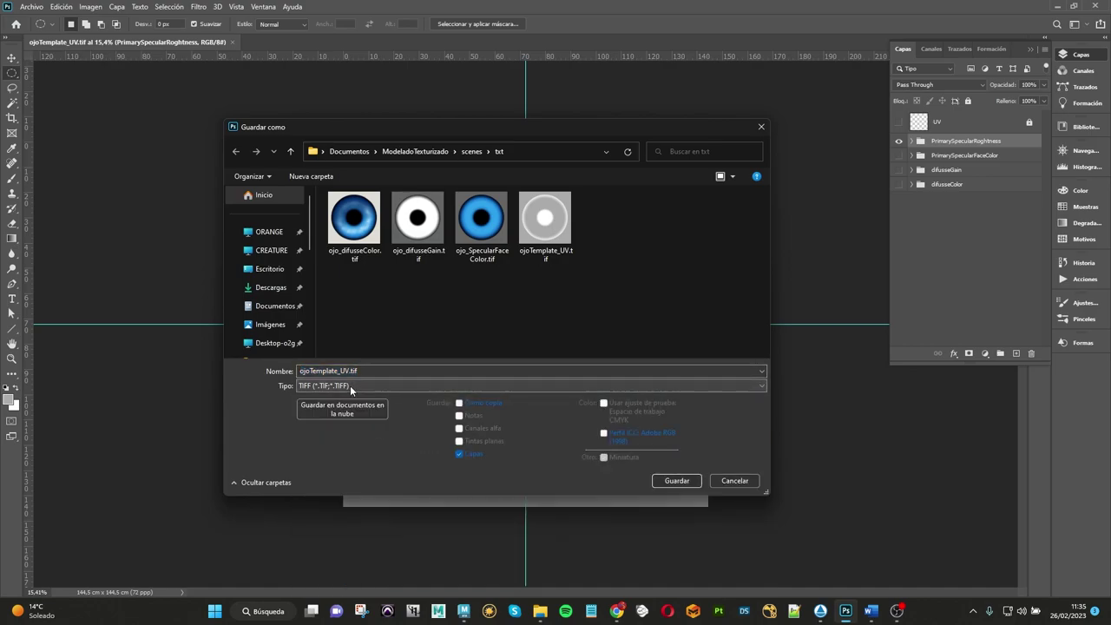
key("shift+Tab")
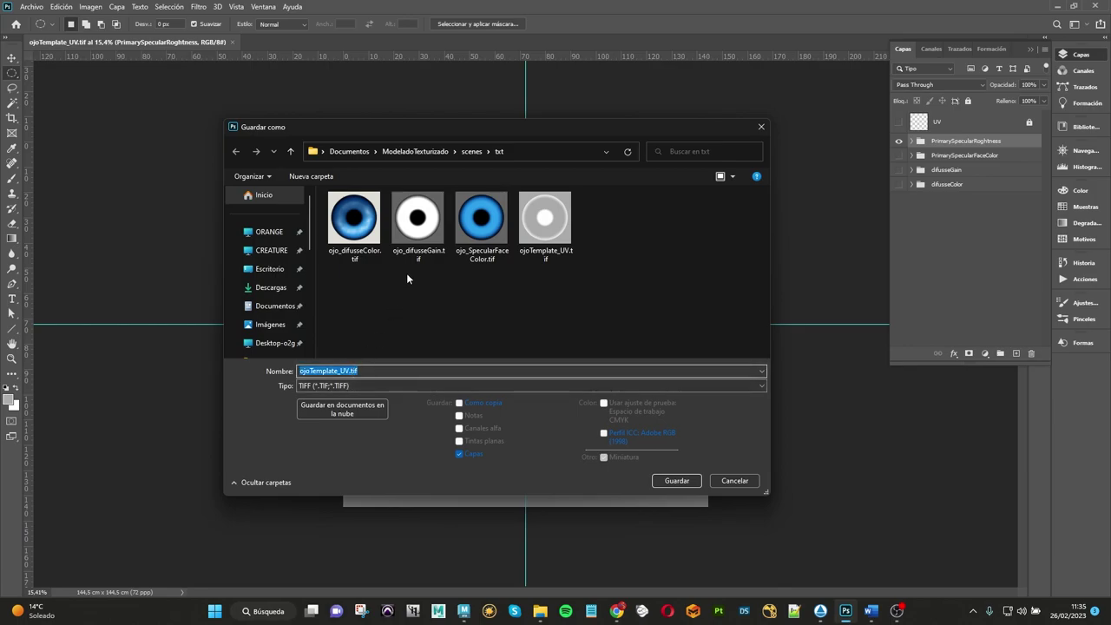
left_click(357, 228)
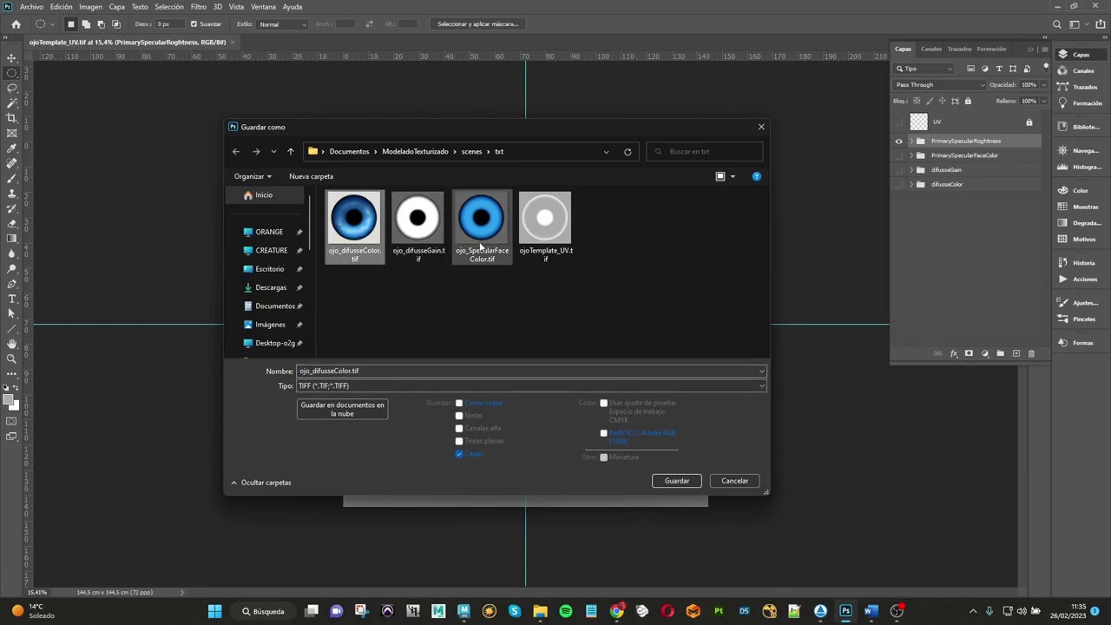
double_click(334, 371)
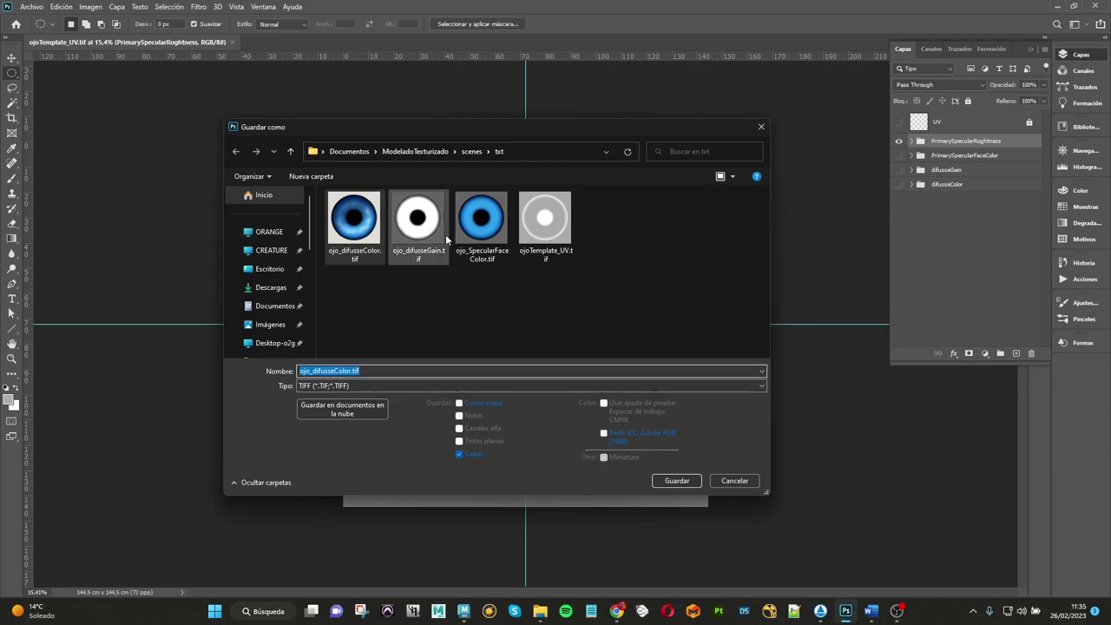
left_click(486, 231)
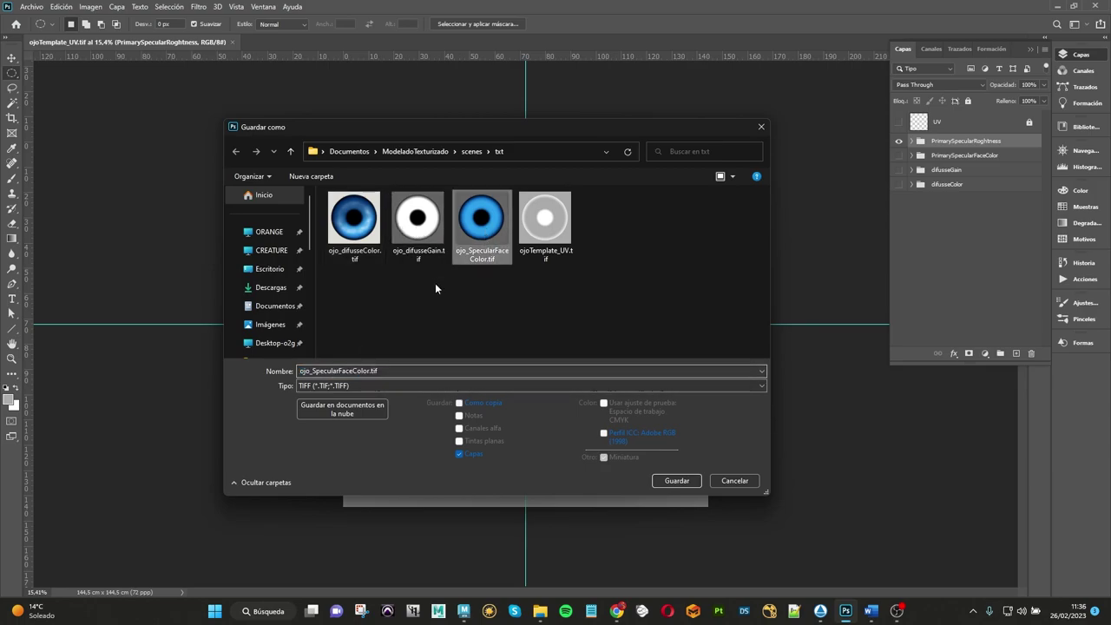
Step: Name it ojo_SpecularRoghness.tif, save without layers, accept the TIFF options, and minimize Photoshop
left_click(340, 371)
left_click(340, 371)
left_click_drag(340, 371, 370, 370)
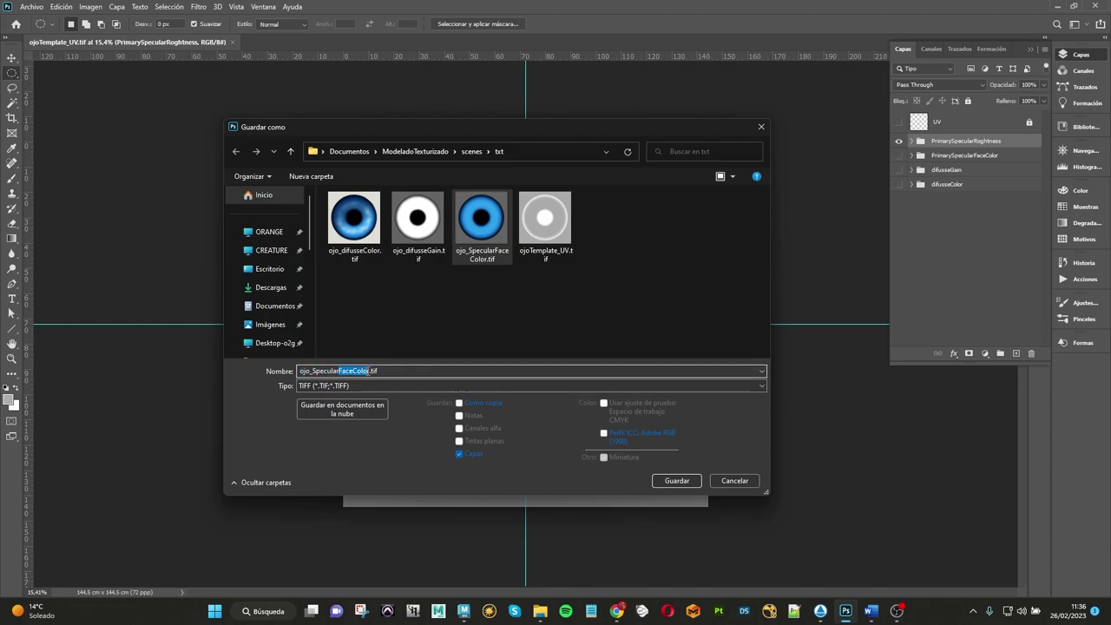
type("Rogh")
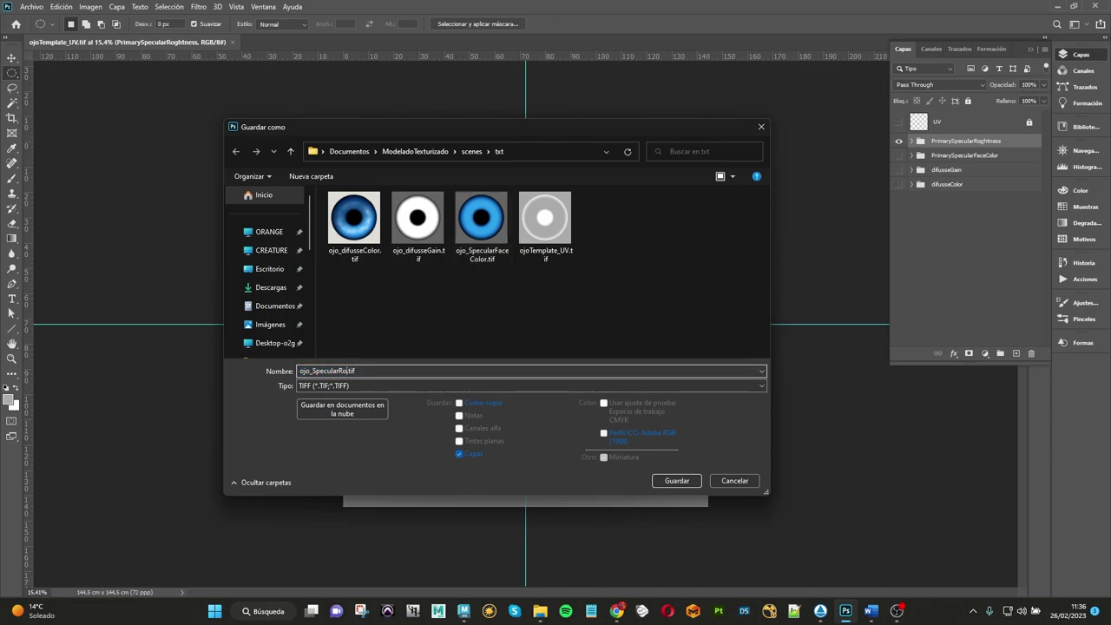
type("ness")
left_click(461, 454)
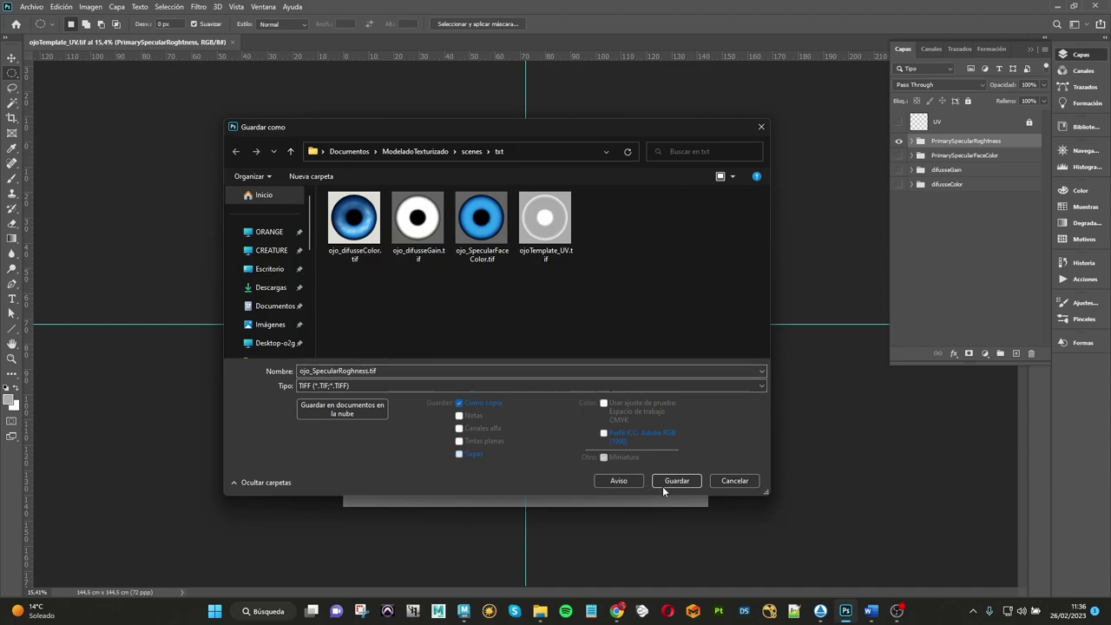
left_click(679, 482)
left_click(710, 157)
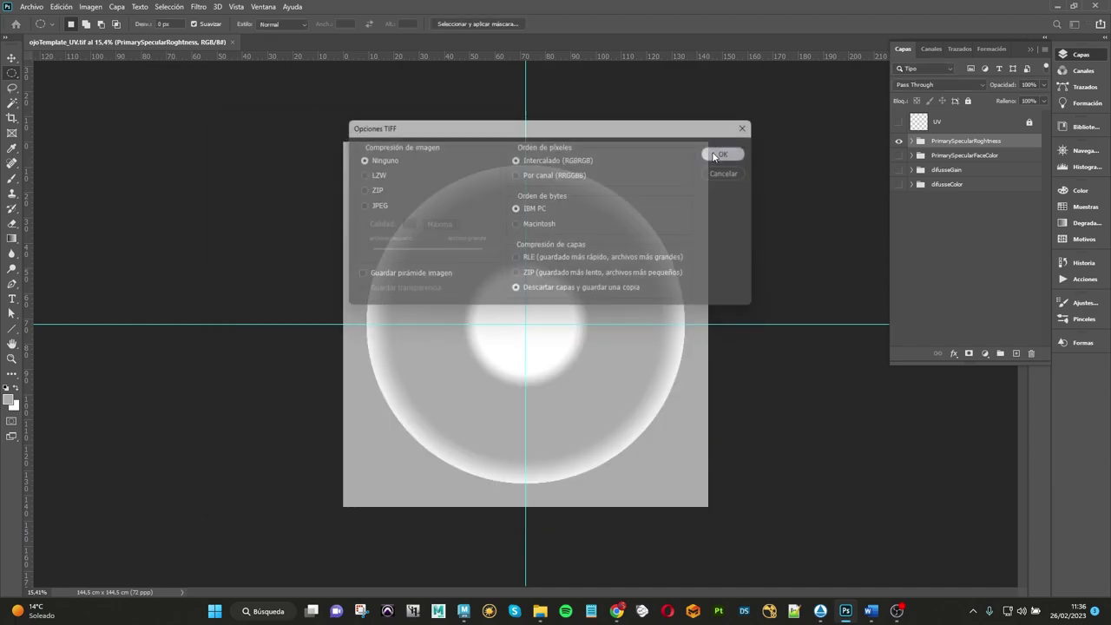
left_click(1059, 6)
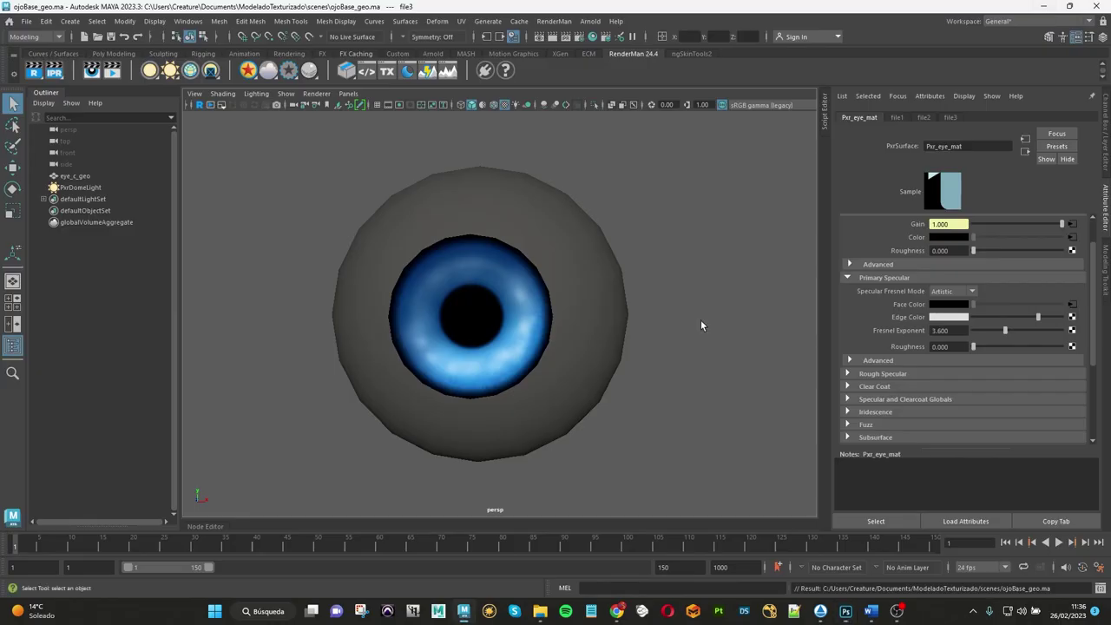
Step: Connect a File texture loading scenes/txt/ojo_SpecularRoghness.tif to Primary Specular Roughness
left_click(1072, 346)
left_click(476, 239)
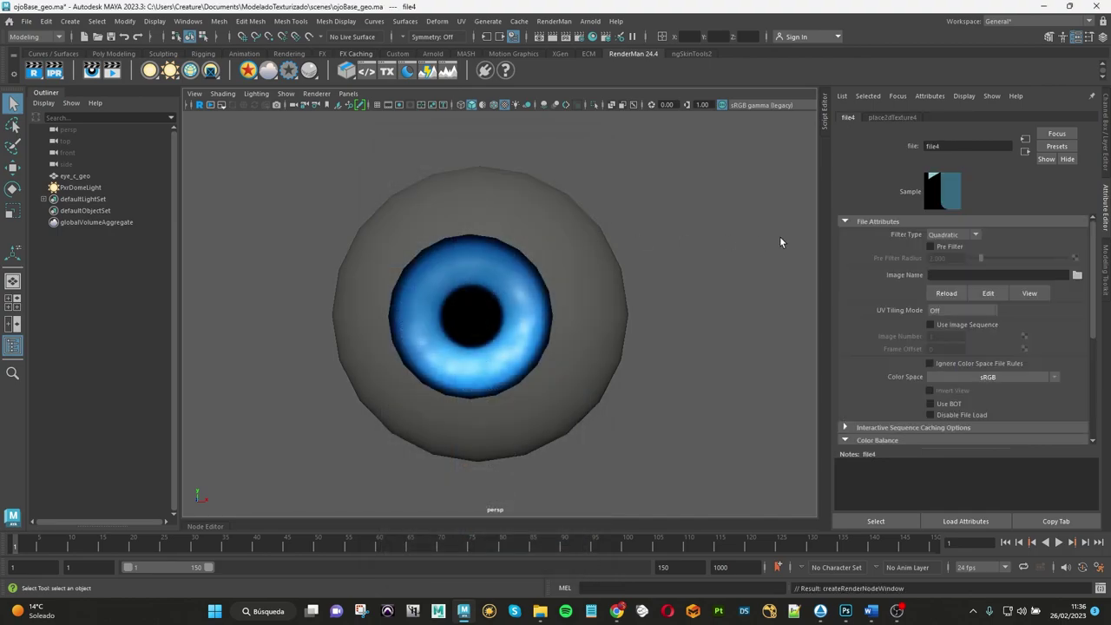
left_click(1077, 275)
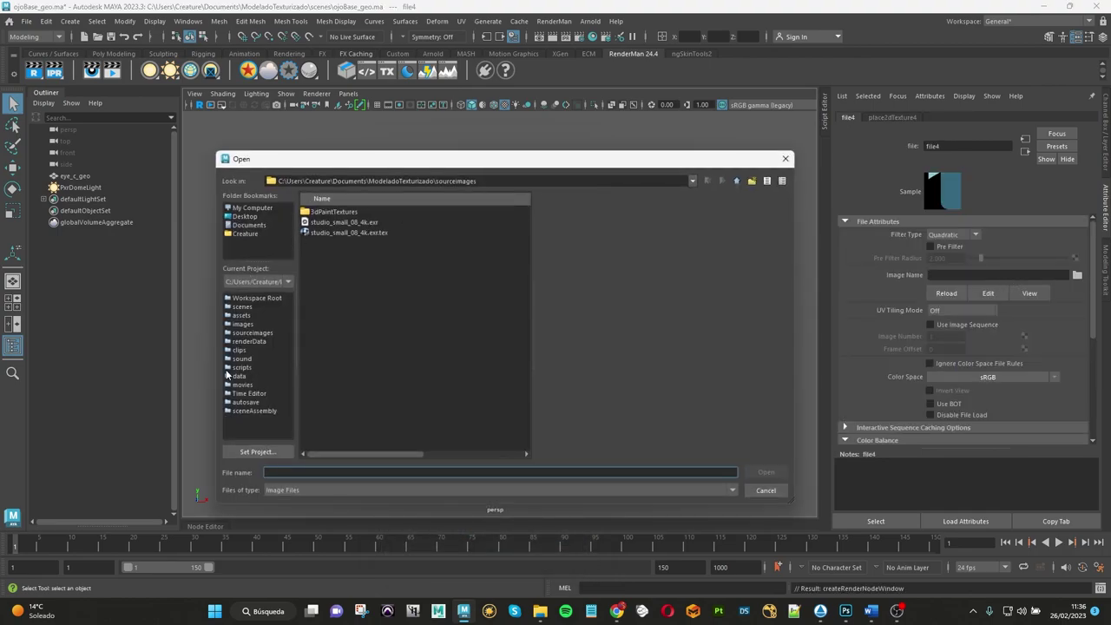
left_click(242, 306)
double_click(314, 223)
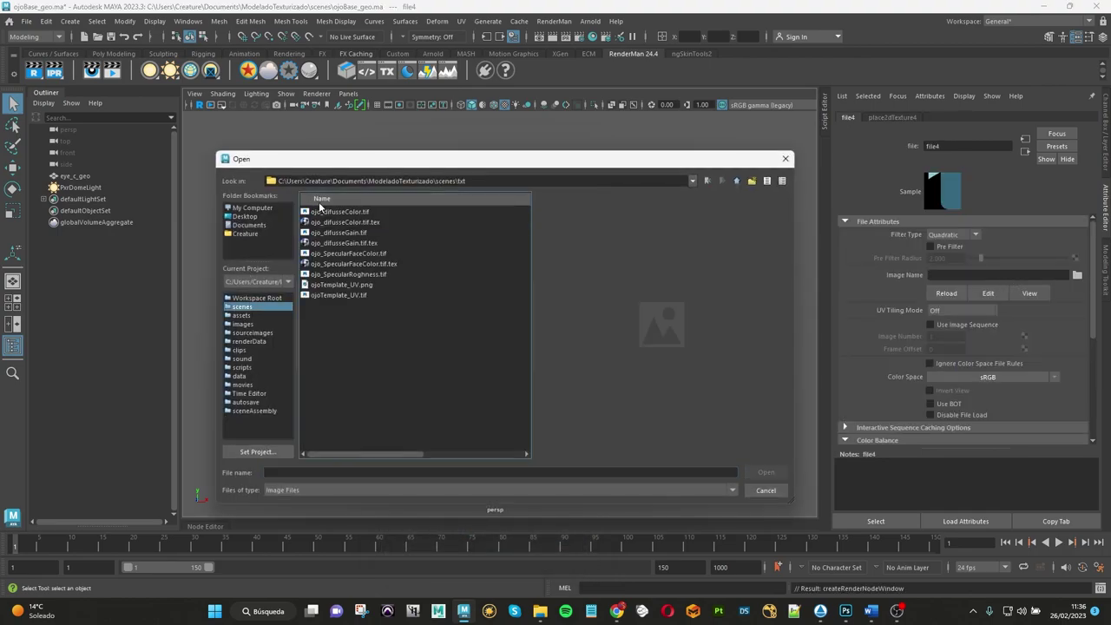
left_click(354, 274)
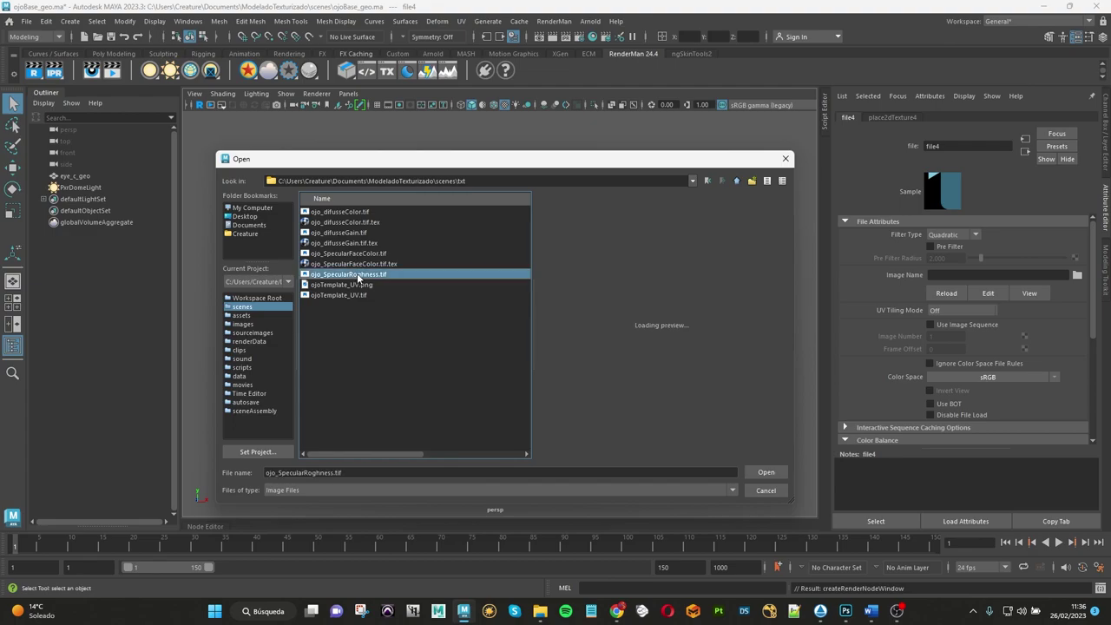
left_click(766, 472)
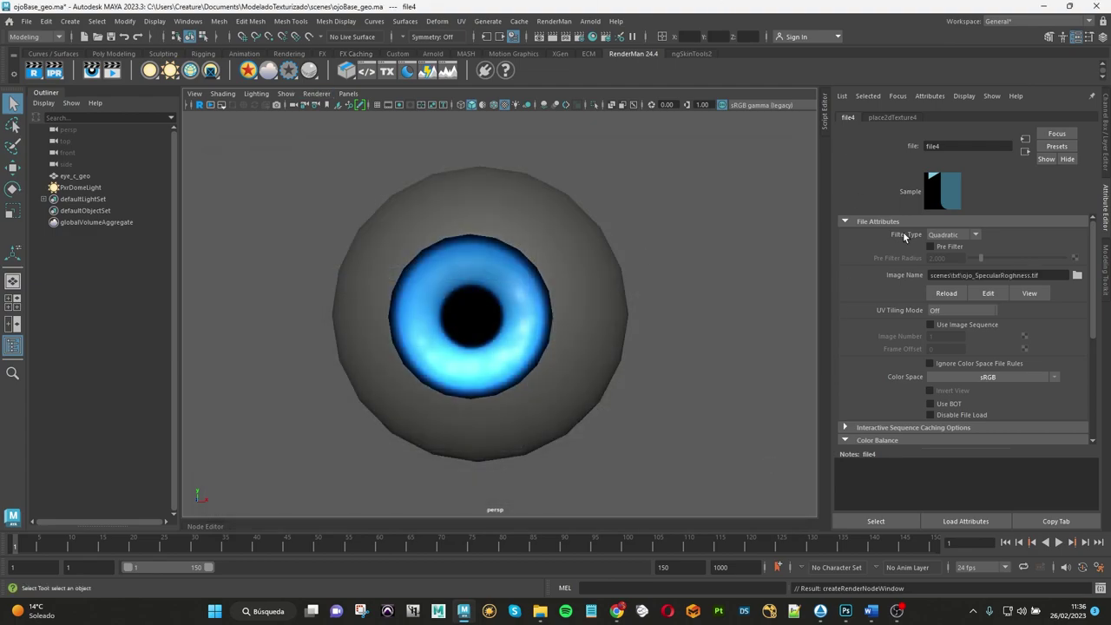
Step: Open the RenderMan Texture Manager, move it aside, and close it
left_click(387, 70)
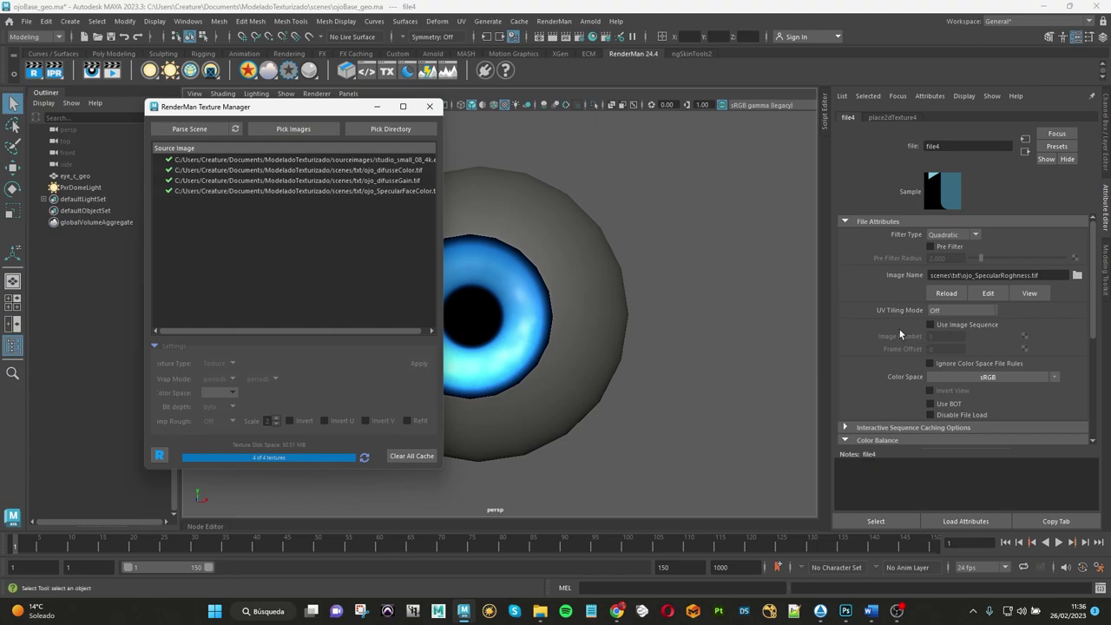
left_click_drag(291, 118, 343, 158)
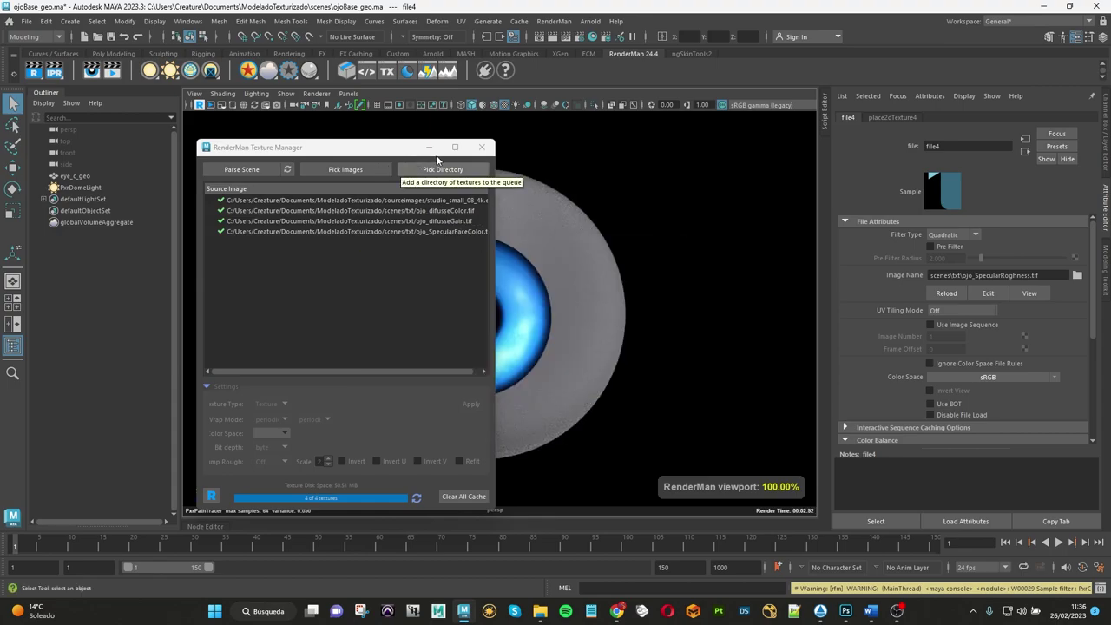
left_click(482, 147)
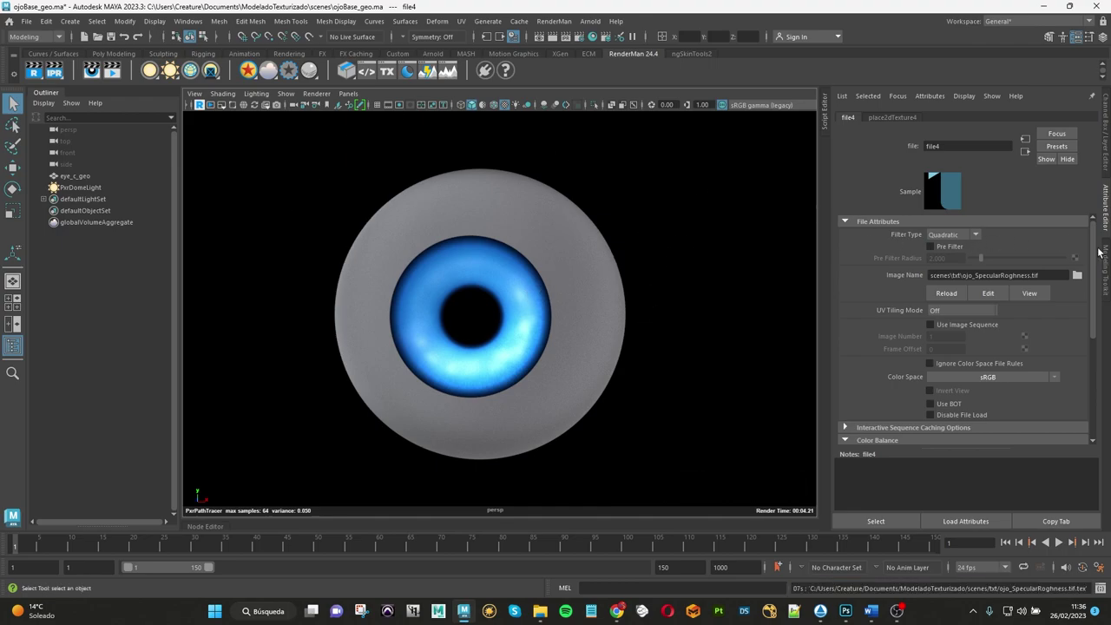
Step: Open the eye material's specular face colour file texture node
scroll(945, 371, "down", 2)
scroll(945, 371, "down", 2)
scroll(945, 370, "down", 1)
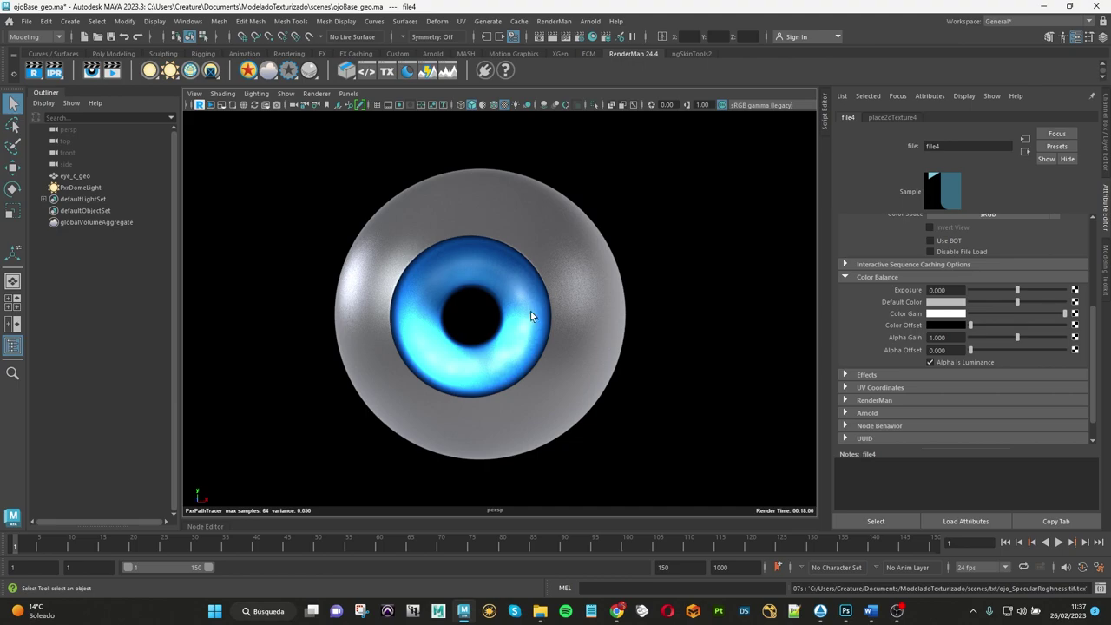
left_click(1025, 151)
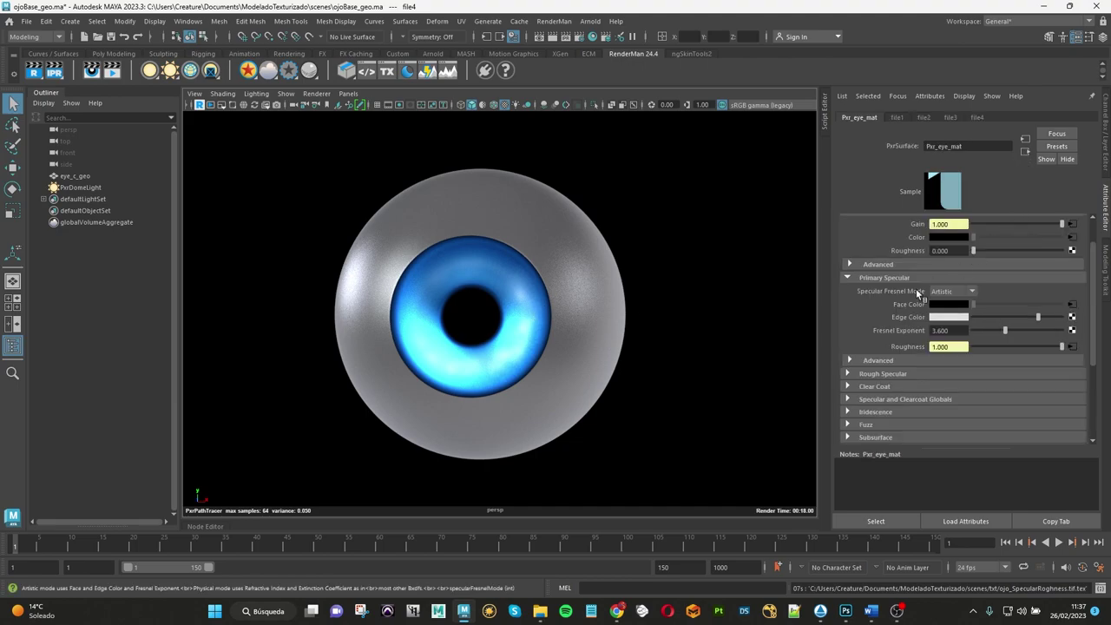
left_click(1074, 306)
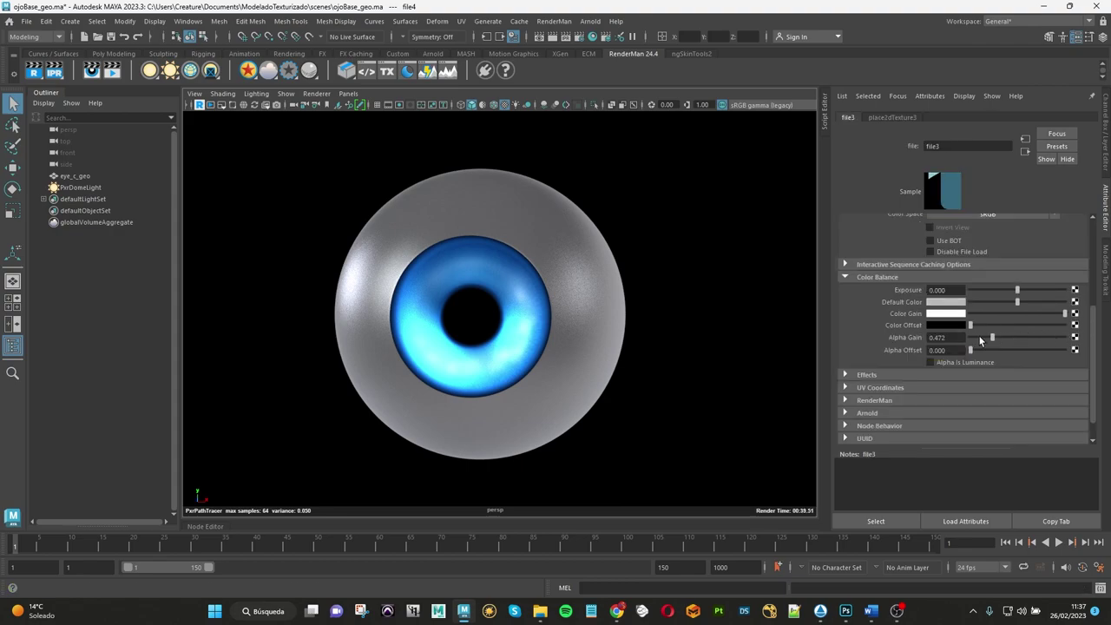
Step: Test the texture's Alpha Gain, restore it to 1.000, stop the IPR render and minimise Maya
left_click_drag(1018, 338, 1033, 339)
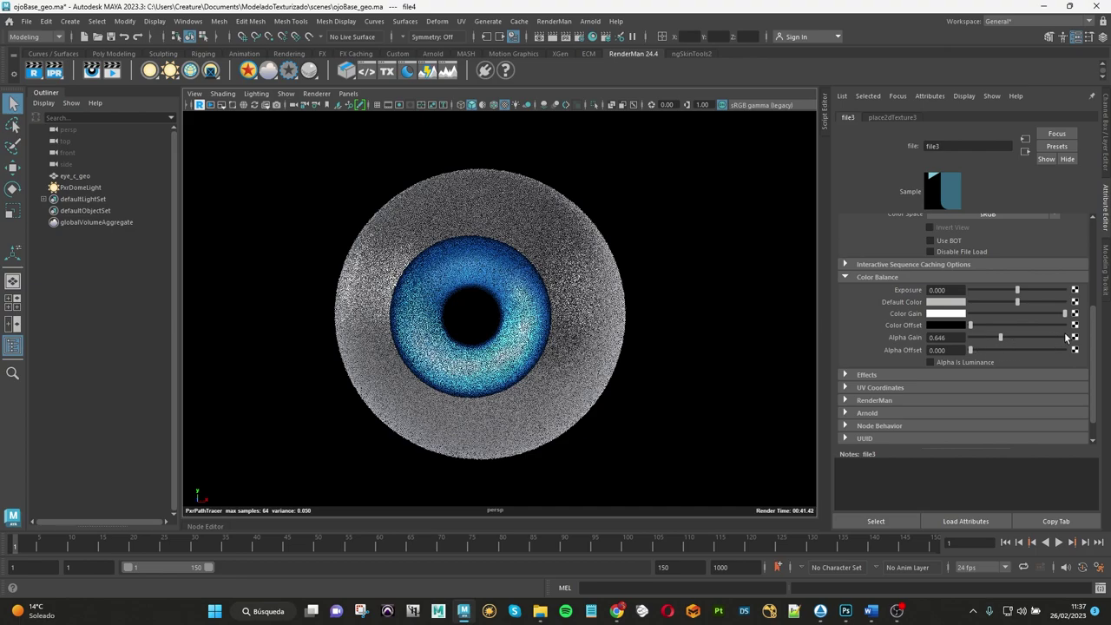
key("ctrl+z")
left_click_drag(1096, 338, 1091, 268)
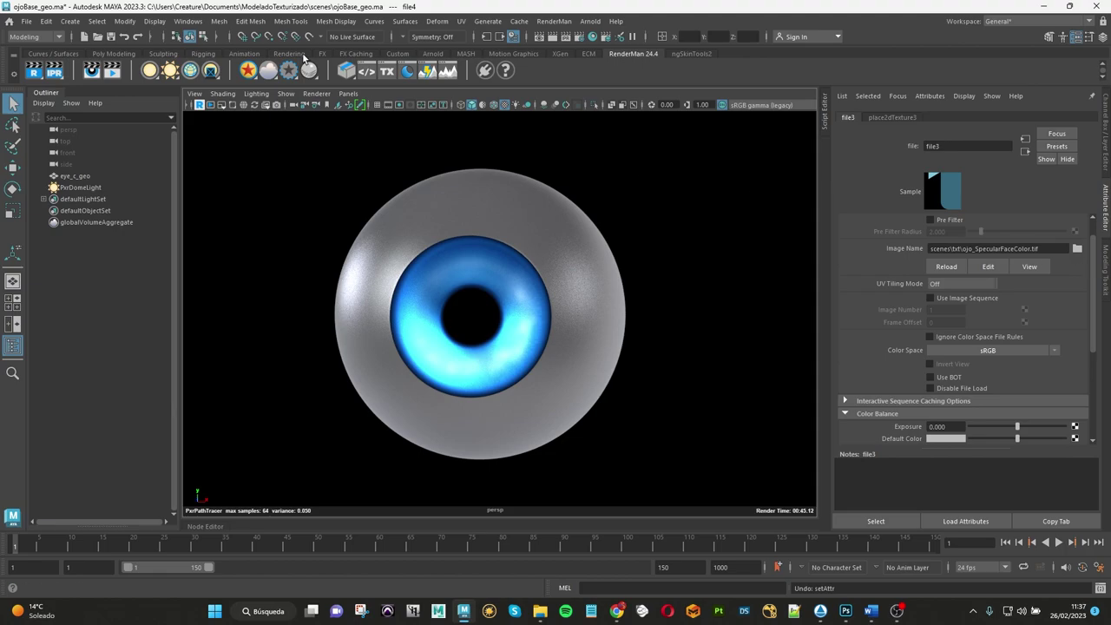
left_click(199, 105)
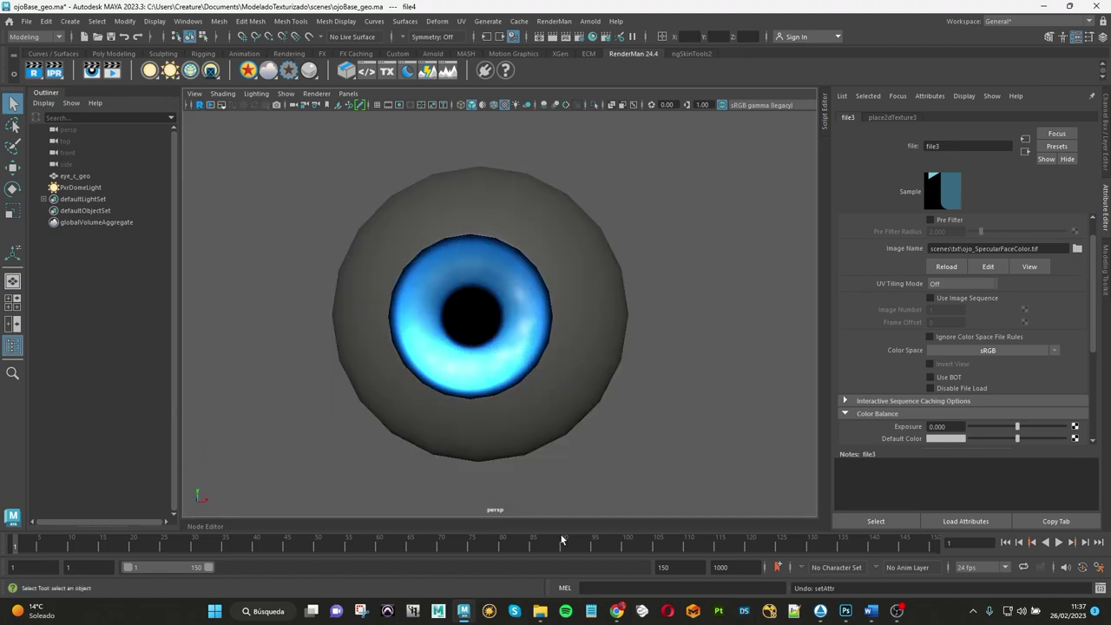
left_click(464, 611)
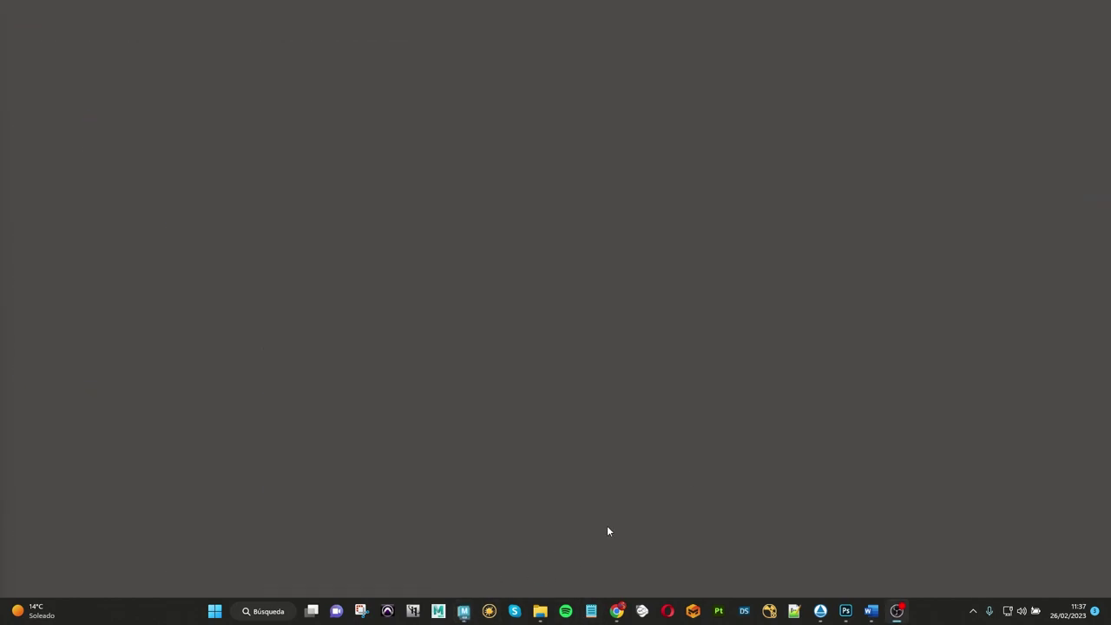
Step: Show the PrimarySpecularFaceColor group, load the iris circle as a selection and add a new layer
left_click(466, 613)
left_click(846, 612)
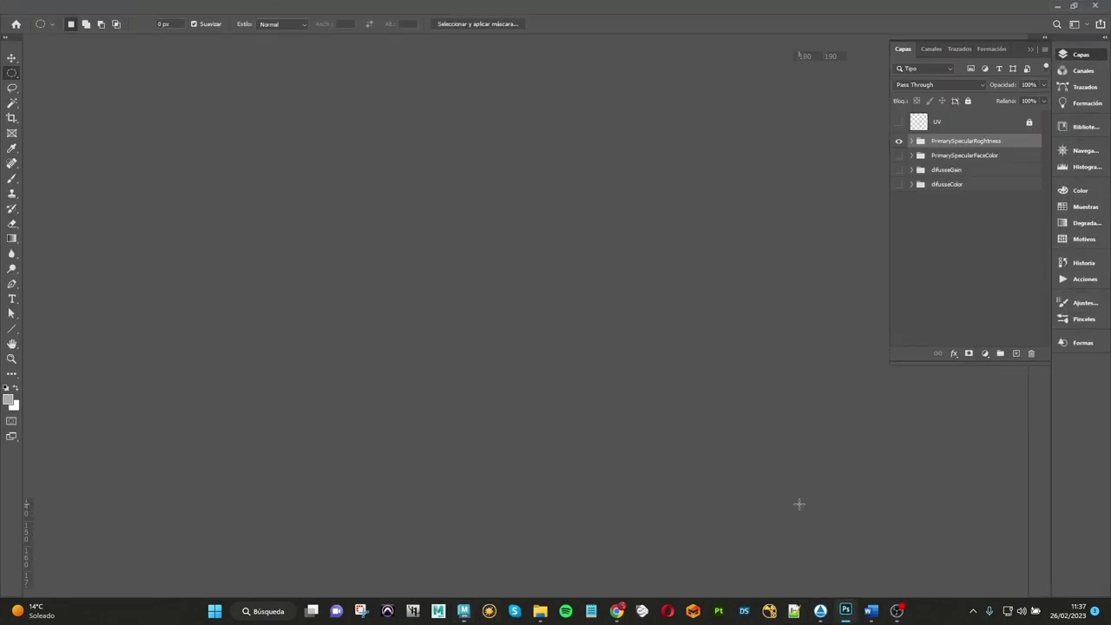
left_click(900, 140)
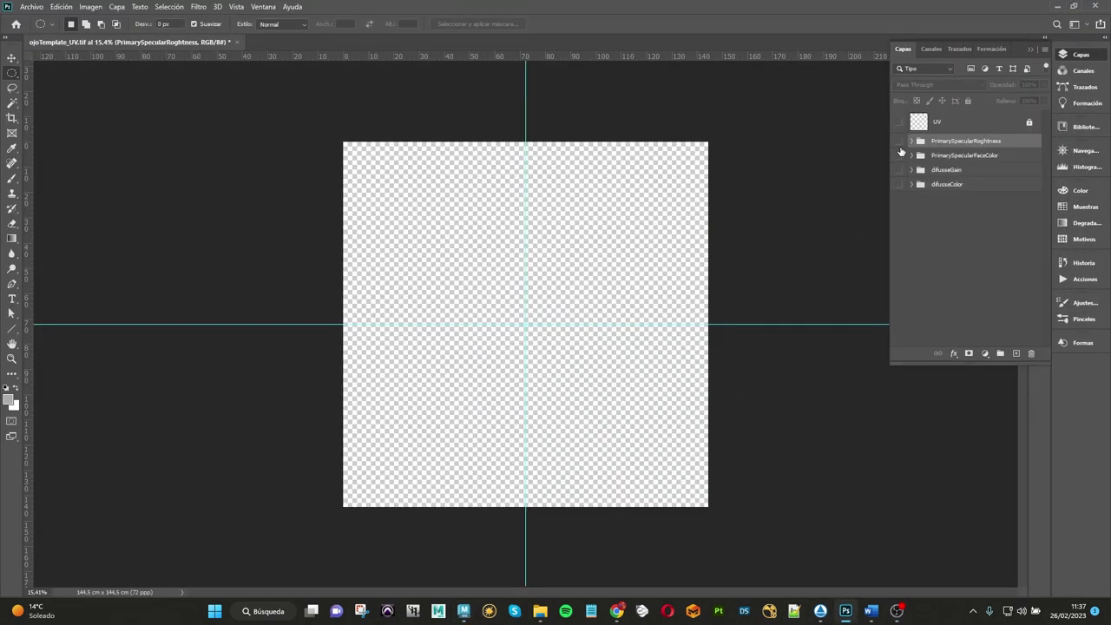
left_click(900, 155)
left_click(960, 155)
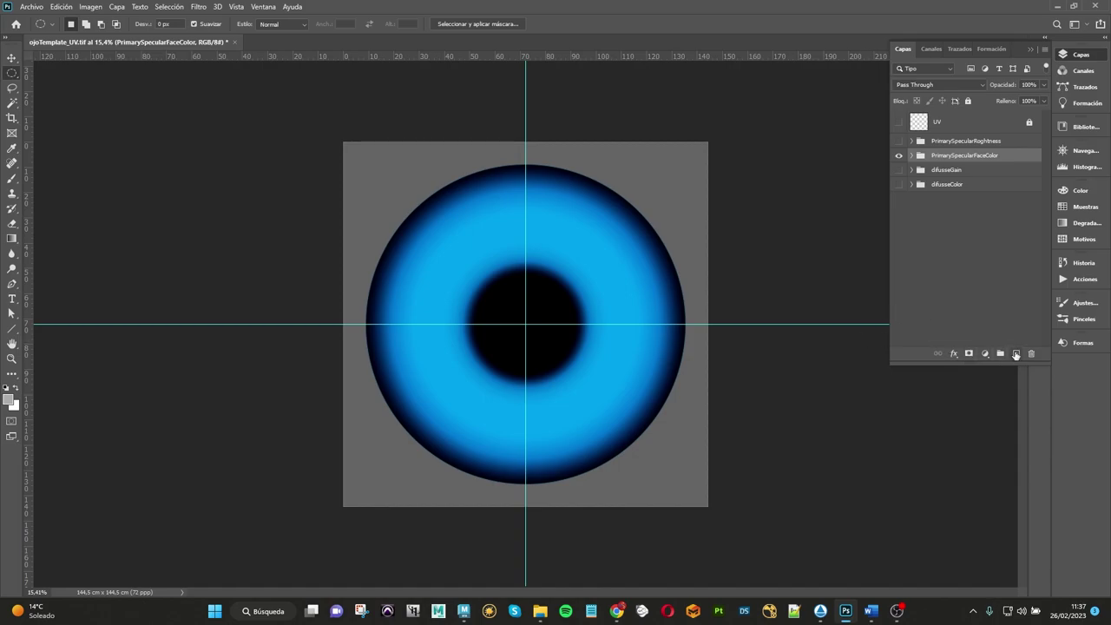
left_click(917, 156)
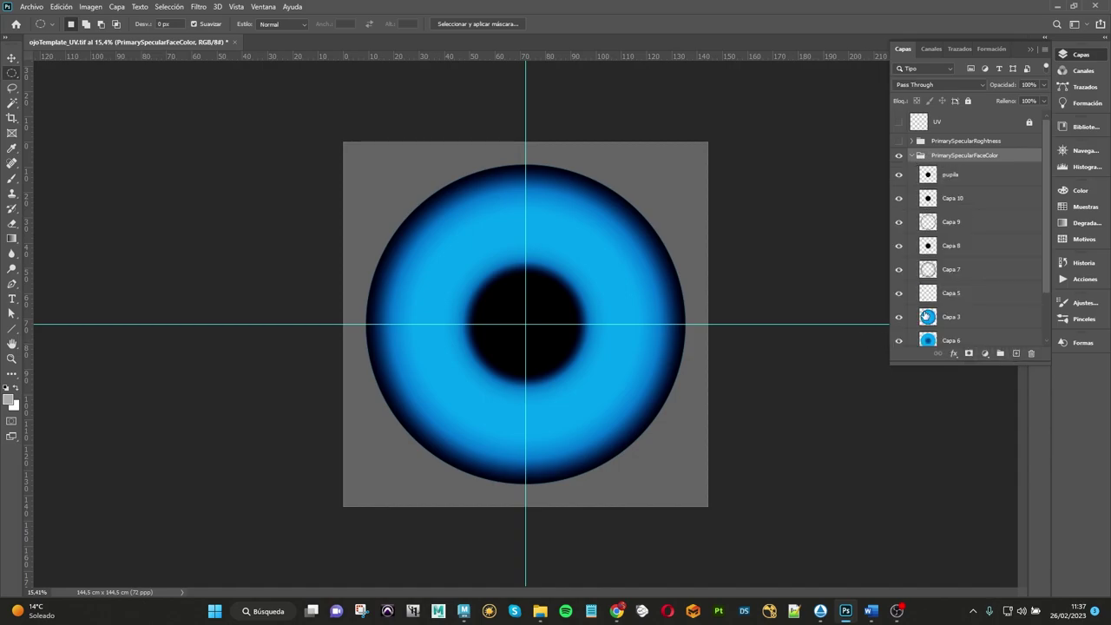
left_click(953, 319)
left_click(954, 319, "ctrl")
key("ctrl+shift+alt+n")
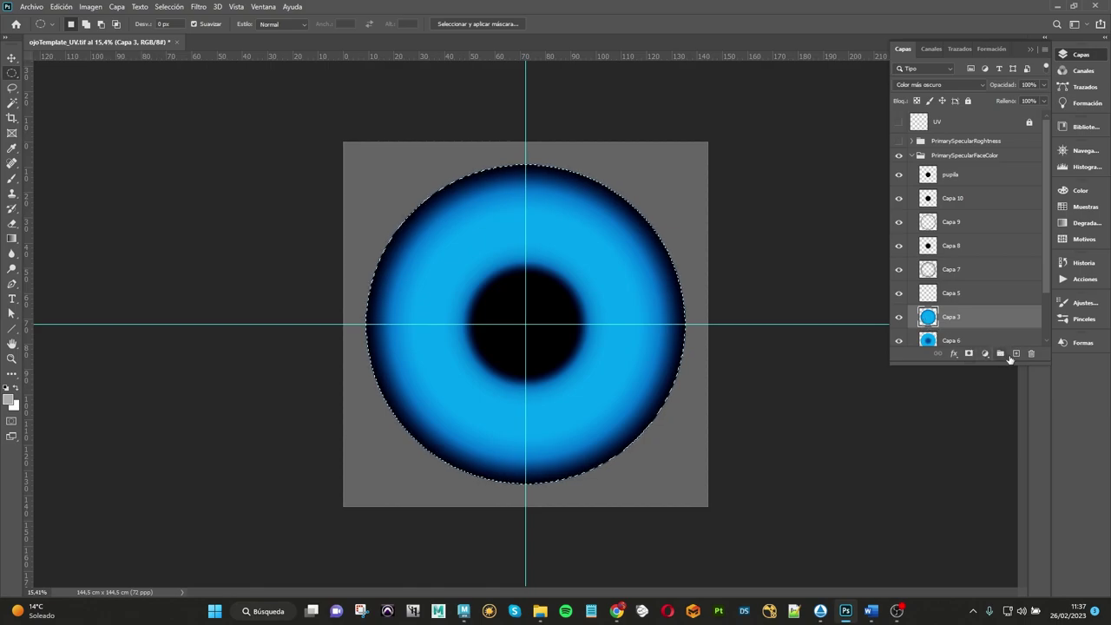
Step: Fill the selected circle with dark blue (06386d) sampled from the eye edge, then save
left_click(9, 400)
left_click(515, 178)
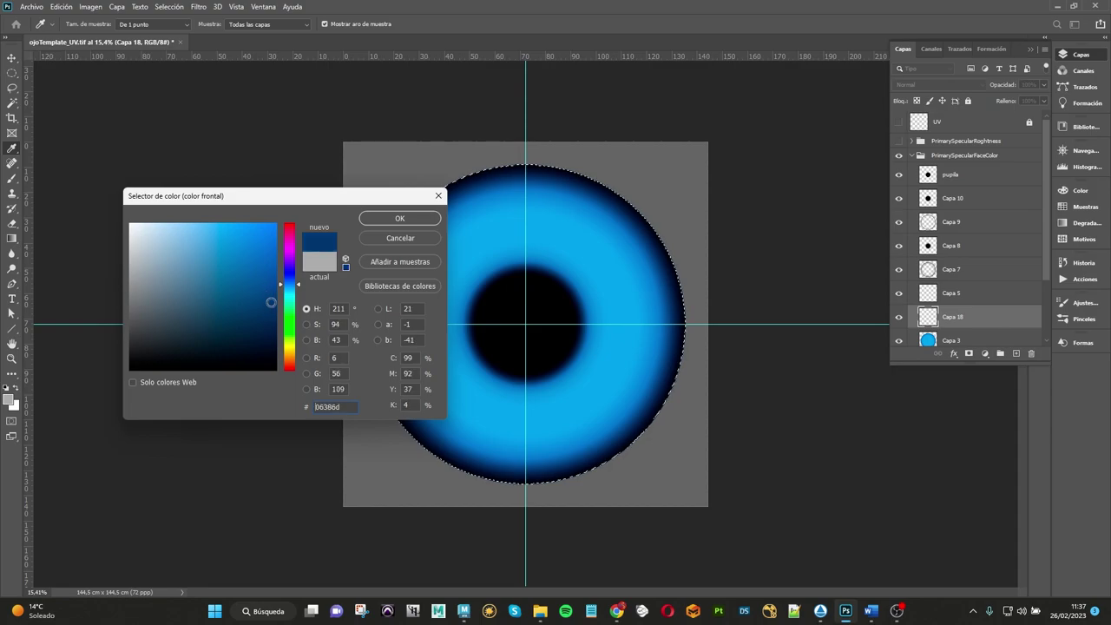
left_click(386, 218)
left_click(61, 6)
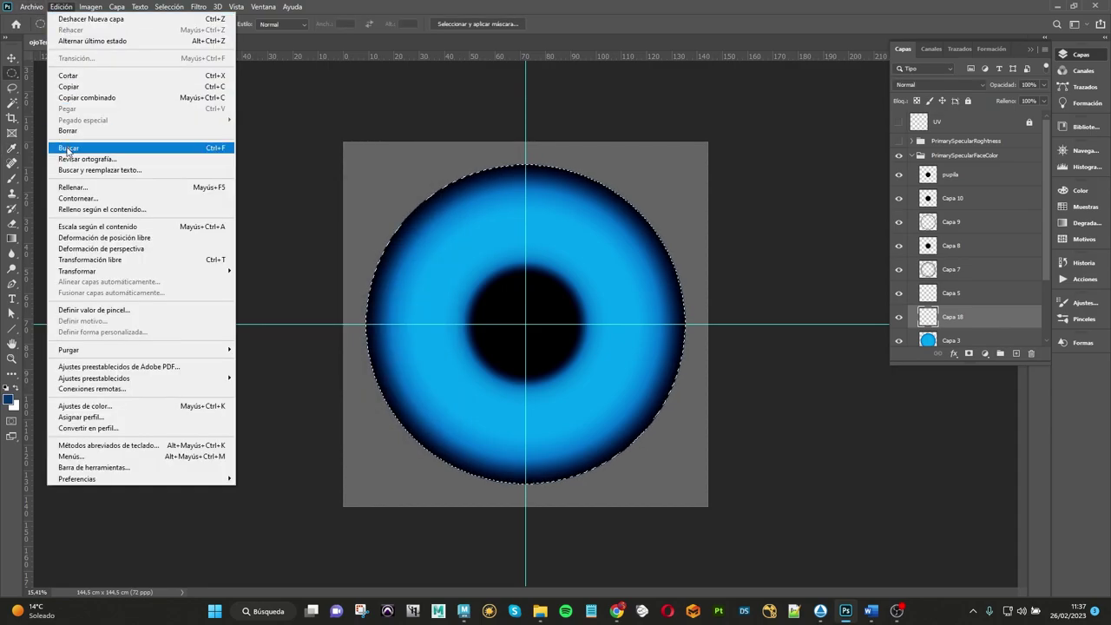
left_click(78, 187)
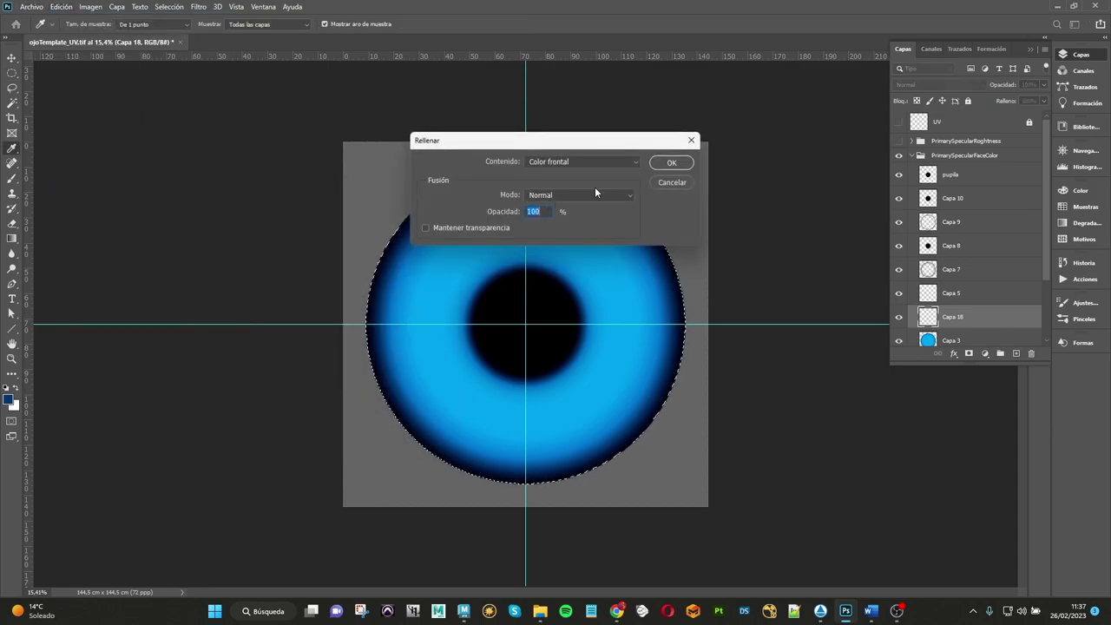
left_click(670, 163)
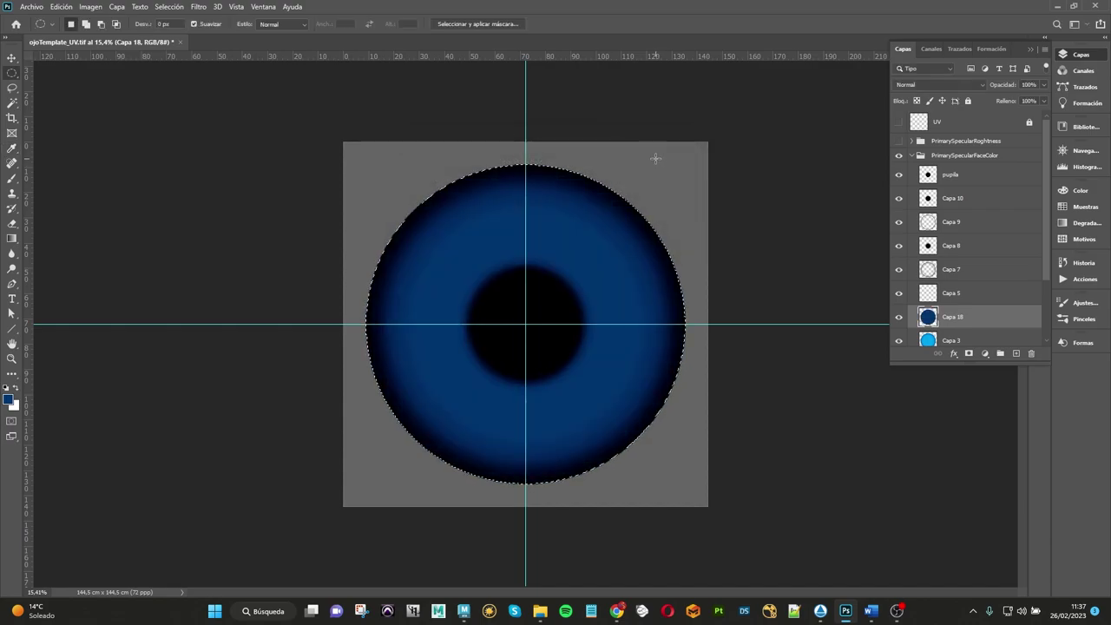
left_click(31, 6)
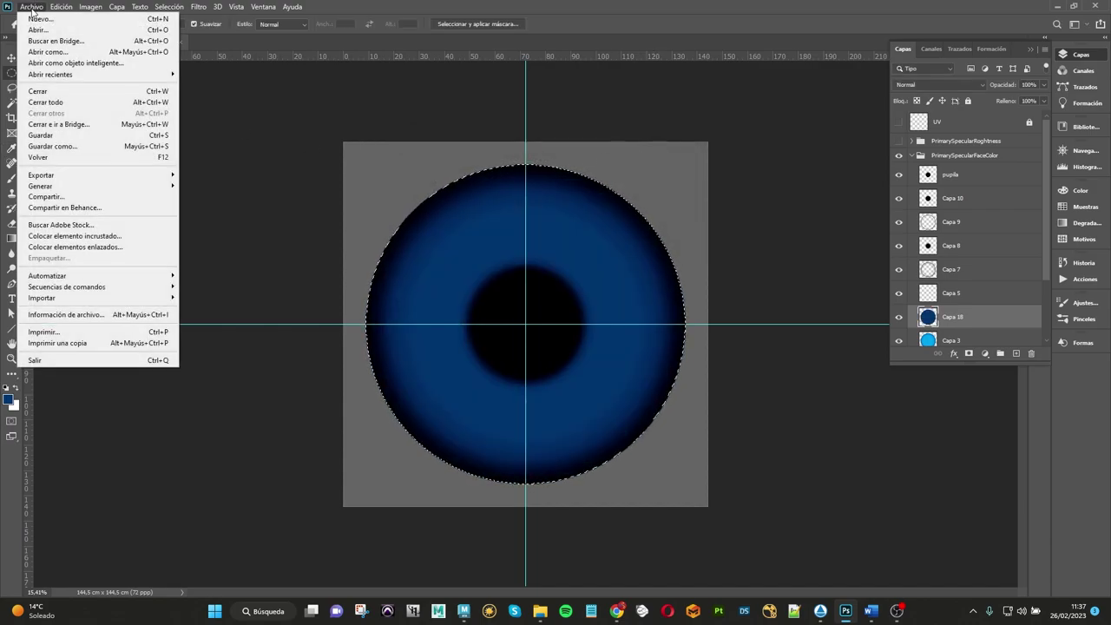
left_click(61, 137)
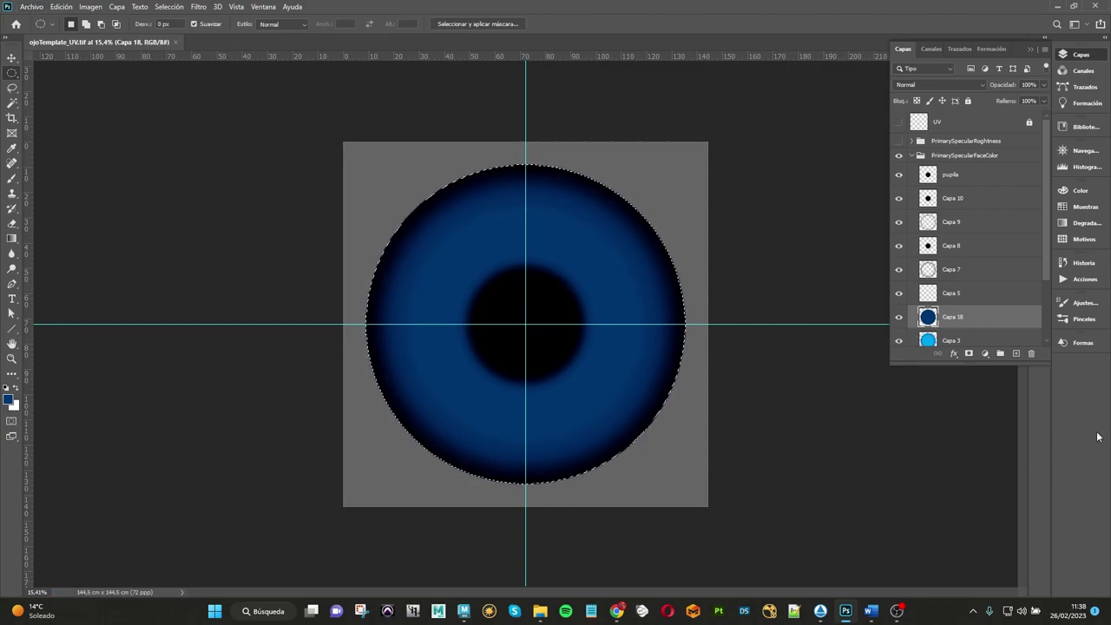
Step: Save a flattened TIFF copy without layers over ojo_SpecularFaceColor.tif, confirming the overwrite
left_click(32, 7)
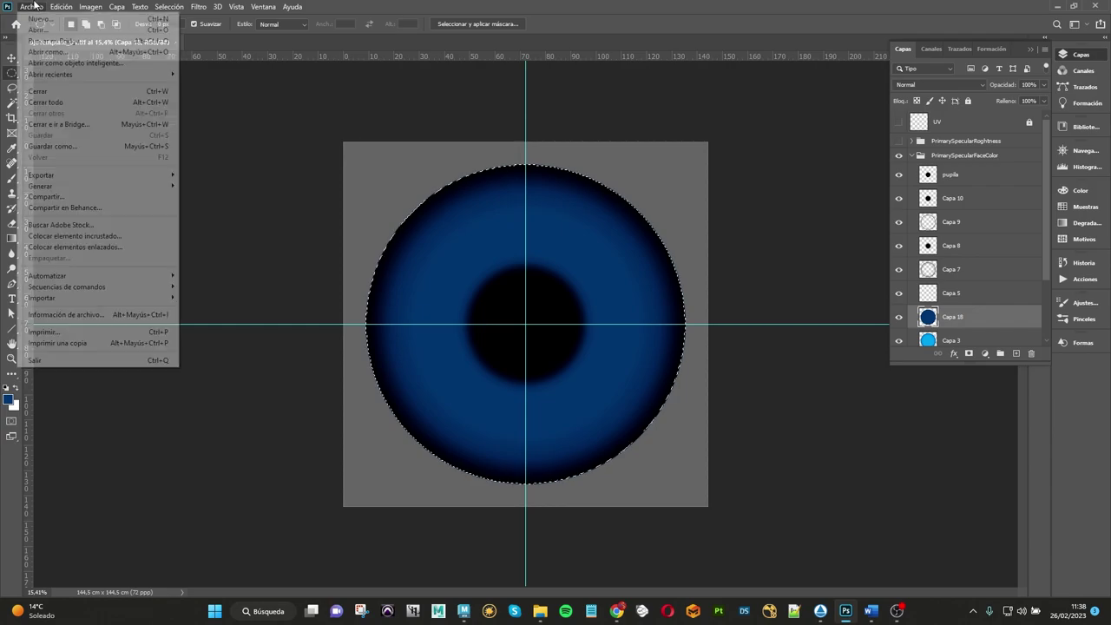
left_click(58, 146)
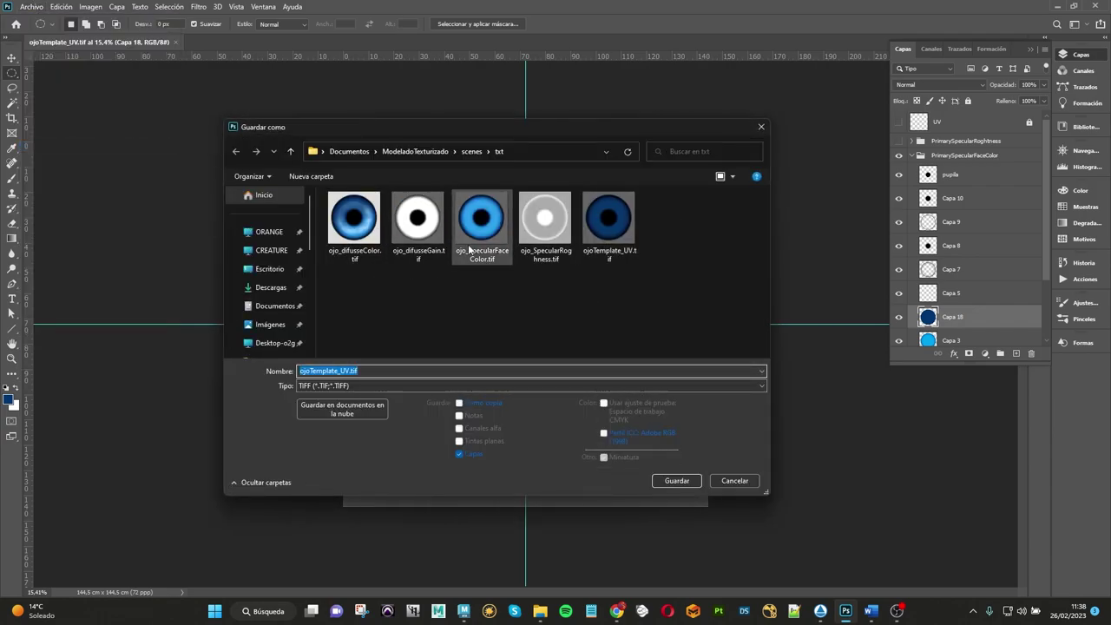
left_click(481, 224)
left_click(474, 454)
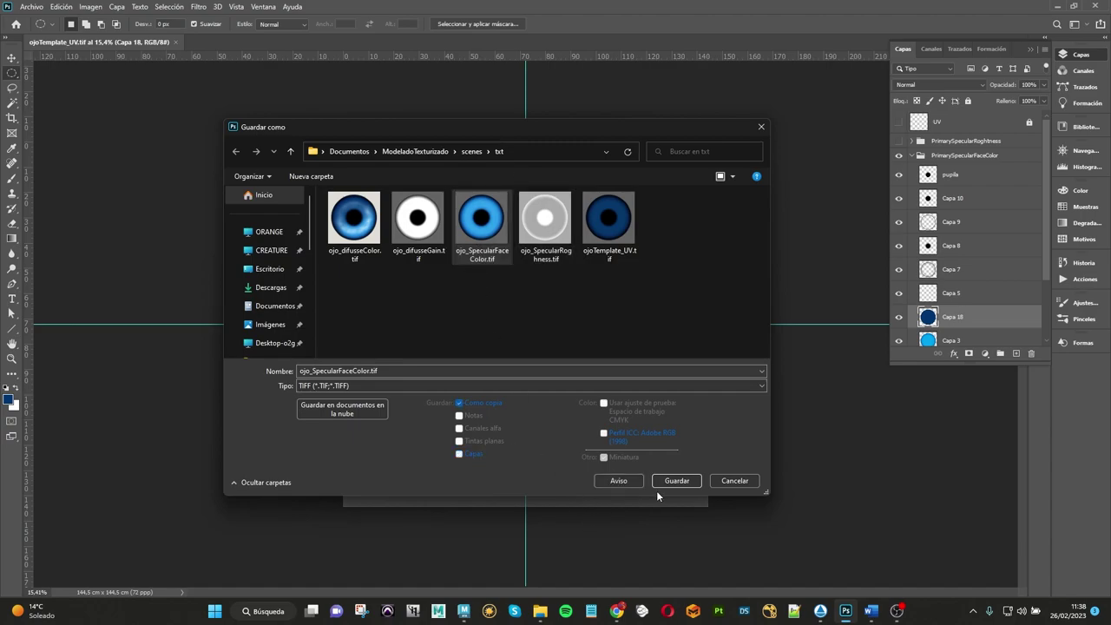
left_click(677, 480)
left_click(578, 305)
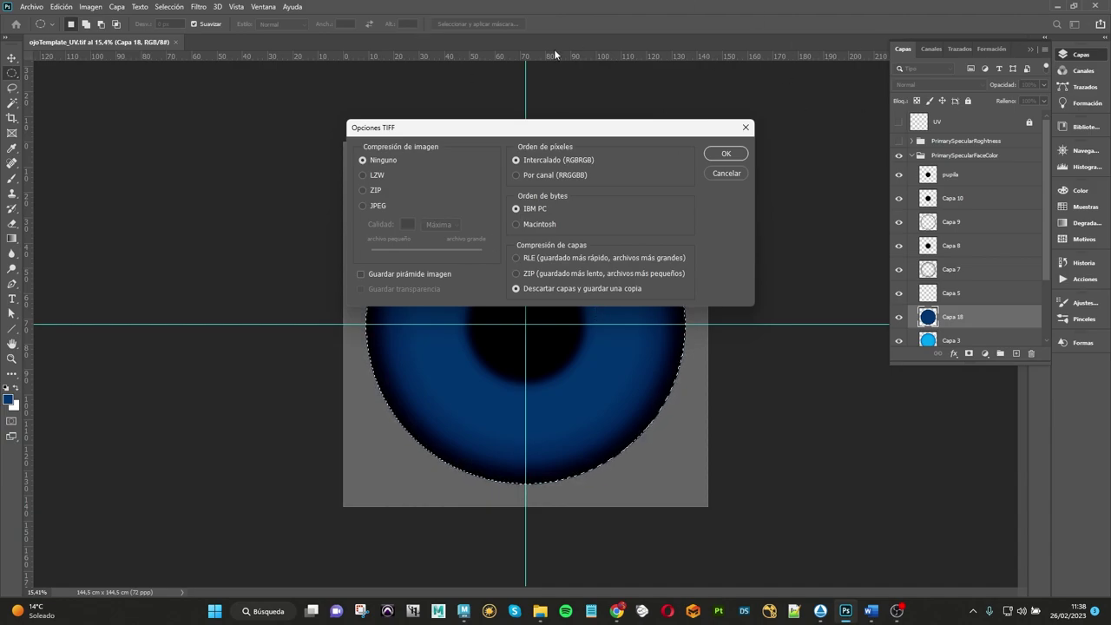
left_click(723, 153)
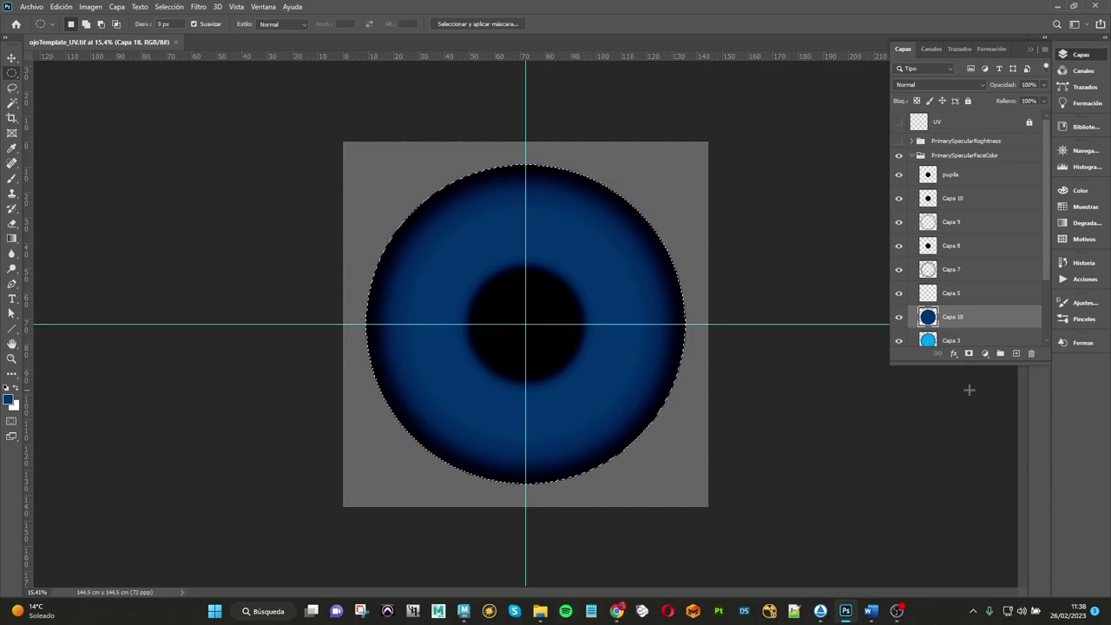
left_click(464, 612)
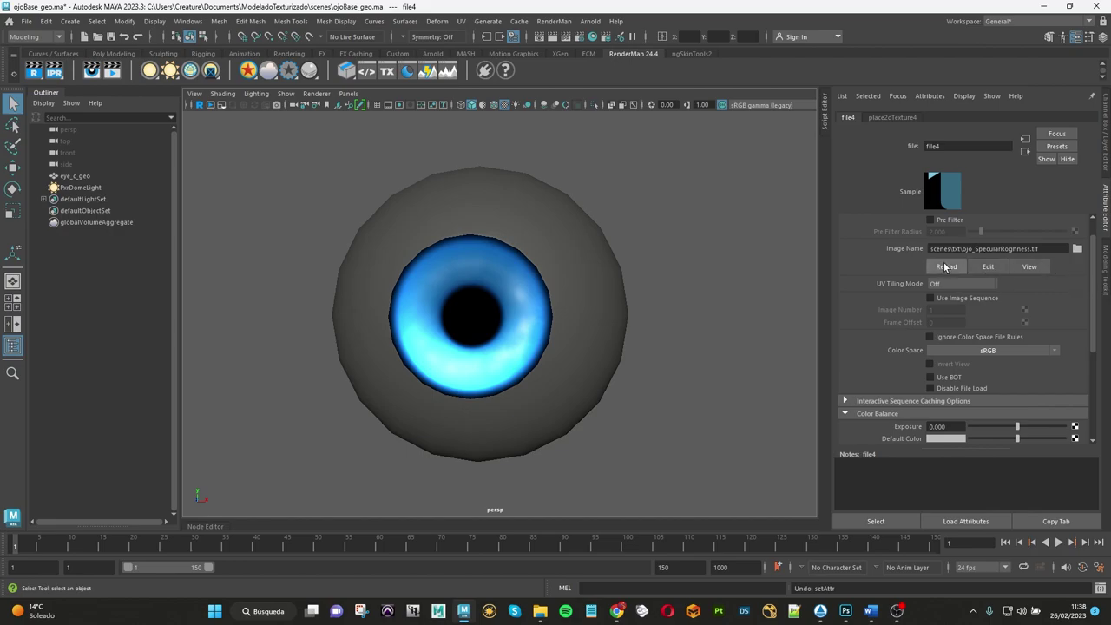
Step: Load ojo_SpecularFaceColor.tif as the image of the file3 texture driving Pxr_eye_mat's Face Color
left_click(1027, 151)
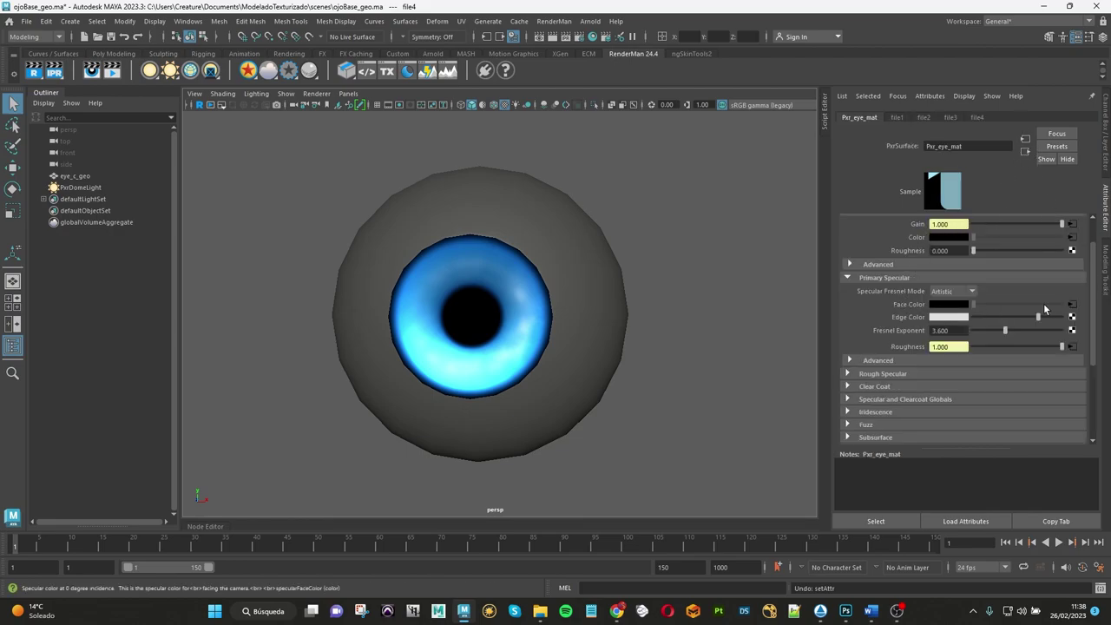
left_click(1073, 306)
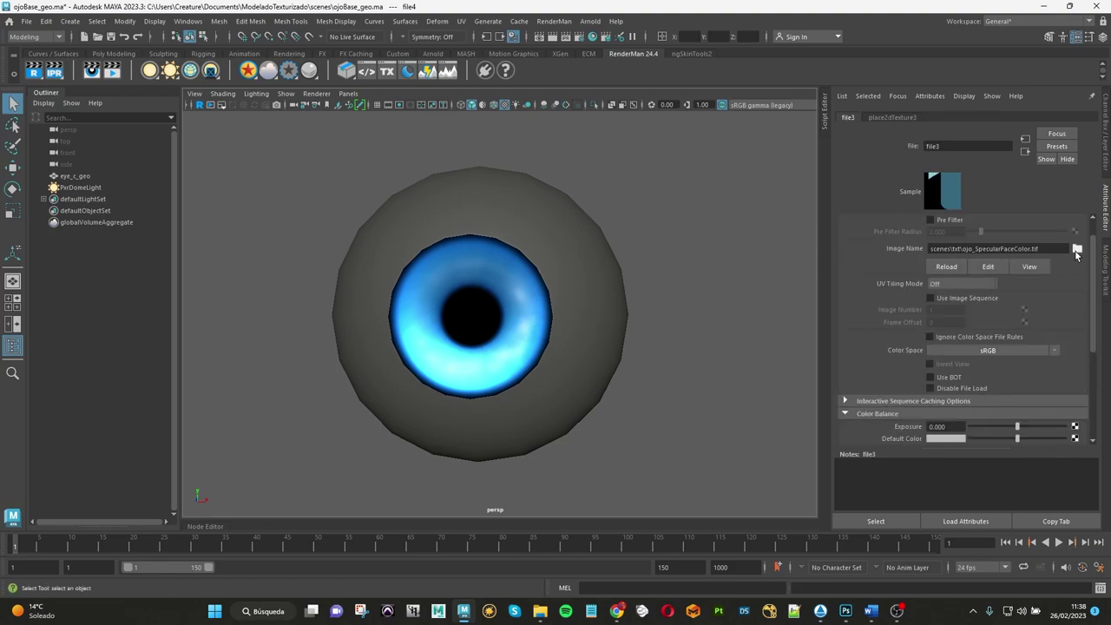
left_click(1077, 249)
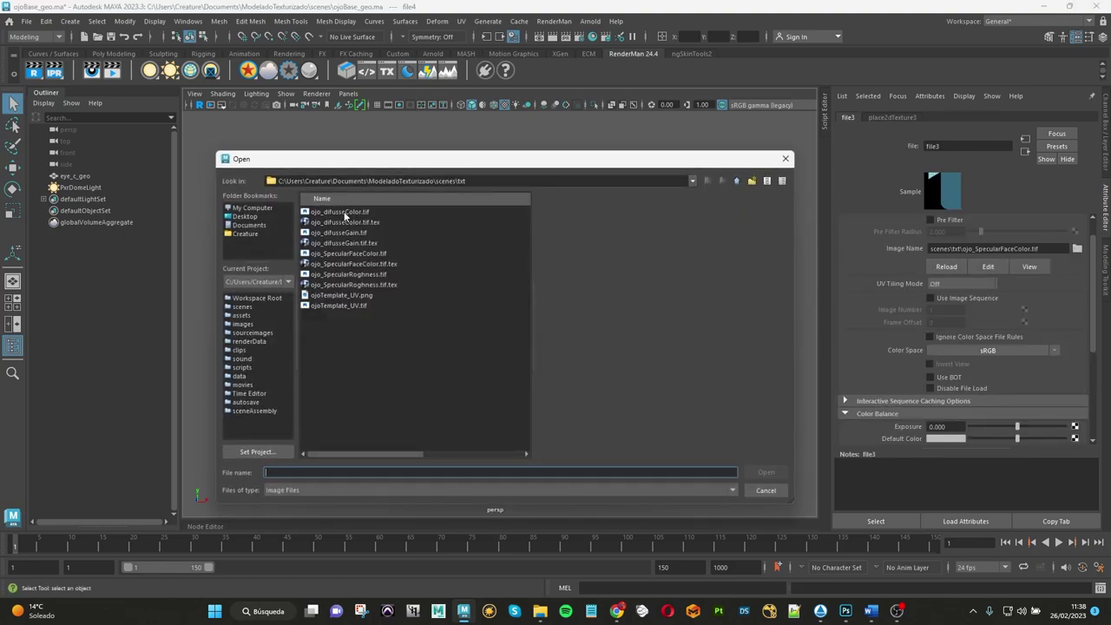
left_click(337, 212)
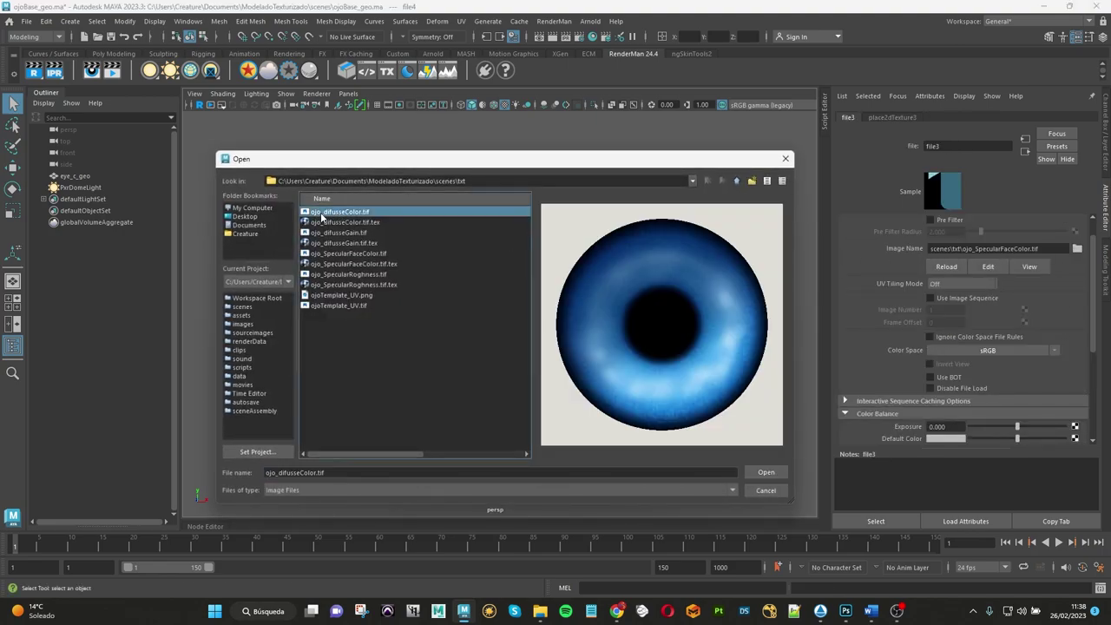
left_click(343, 254)
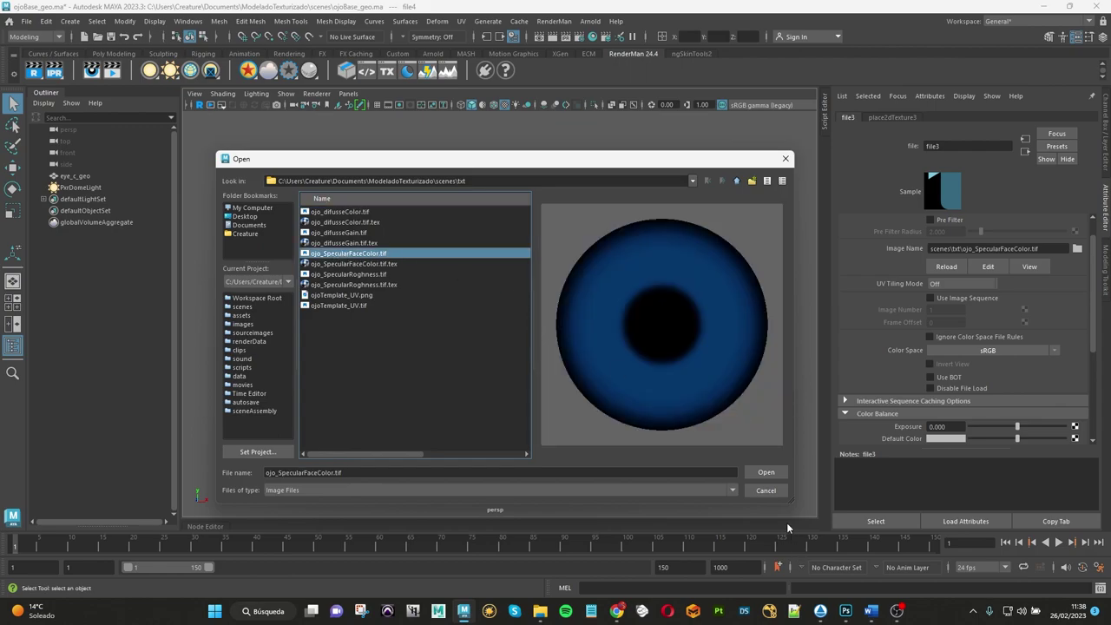
left_click(765, 475)
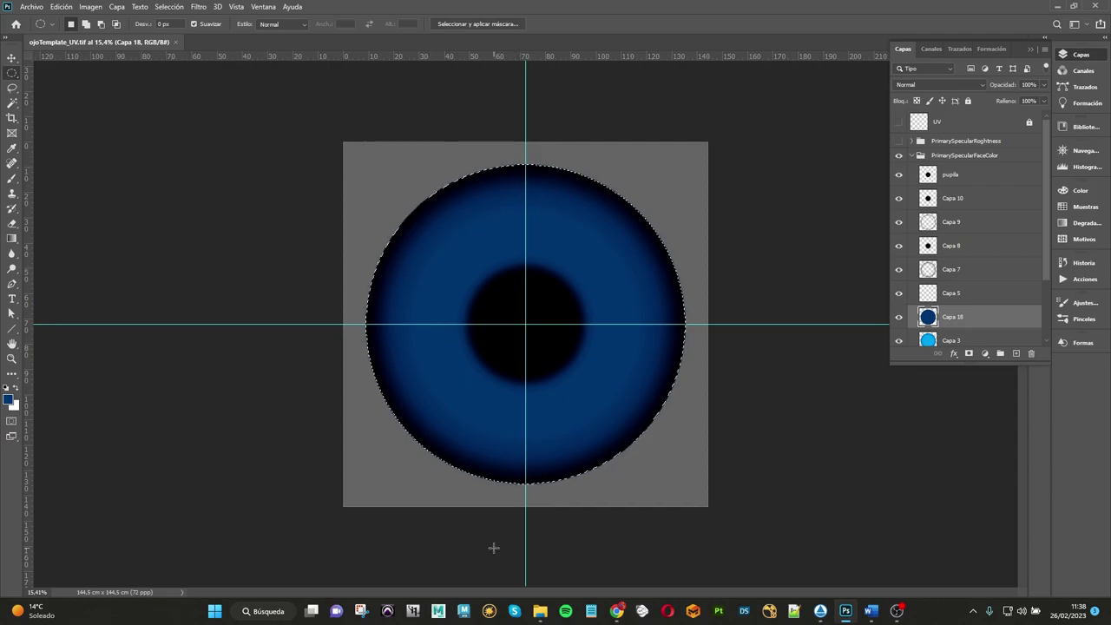
Step: Switch from Photoshop back to Maya to view the textured eyeball
left_click(463, 613)
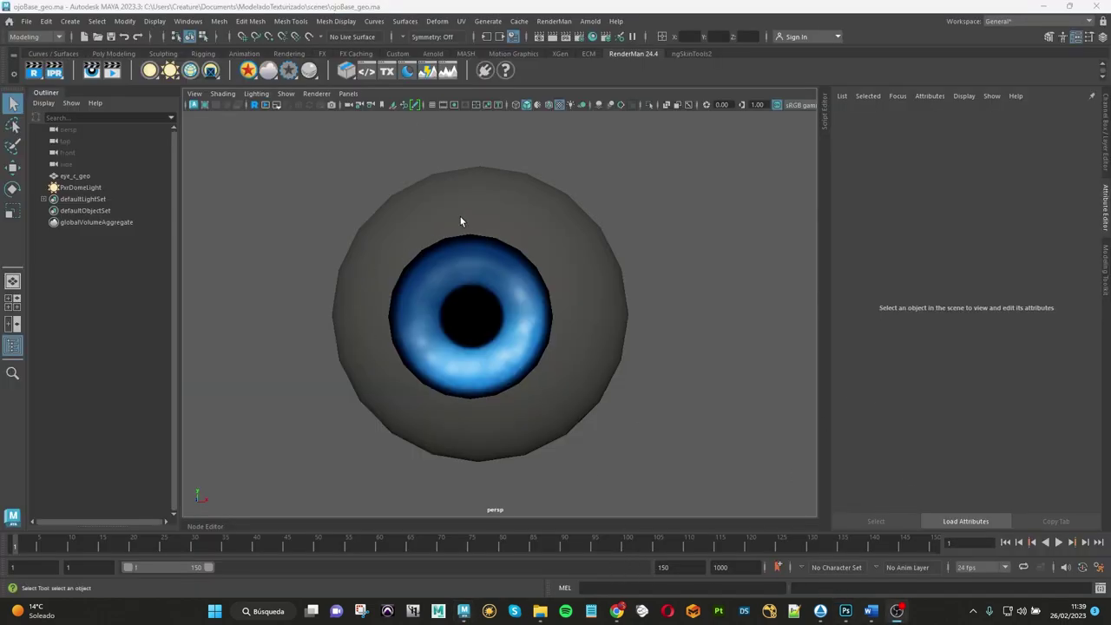
Step: Select the eyeball and inspect Pxr_eye_mat's specular face colour texture node
left_click(461, 223)
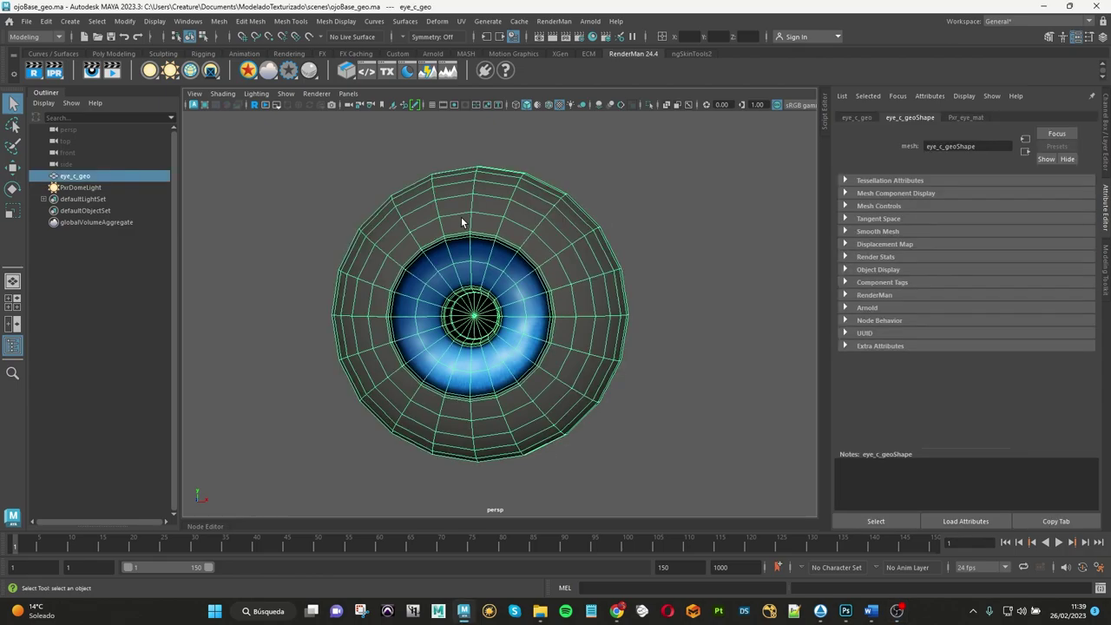
left_click(960, 117)
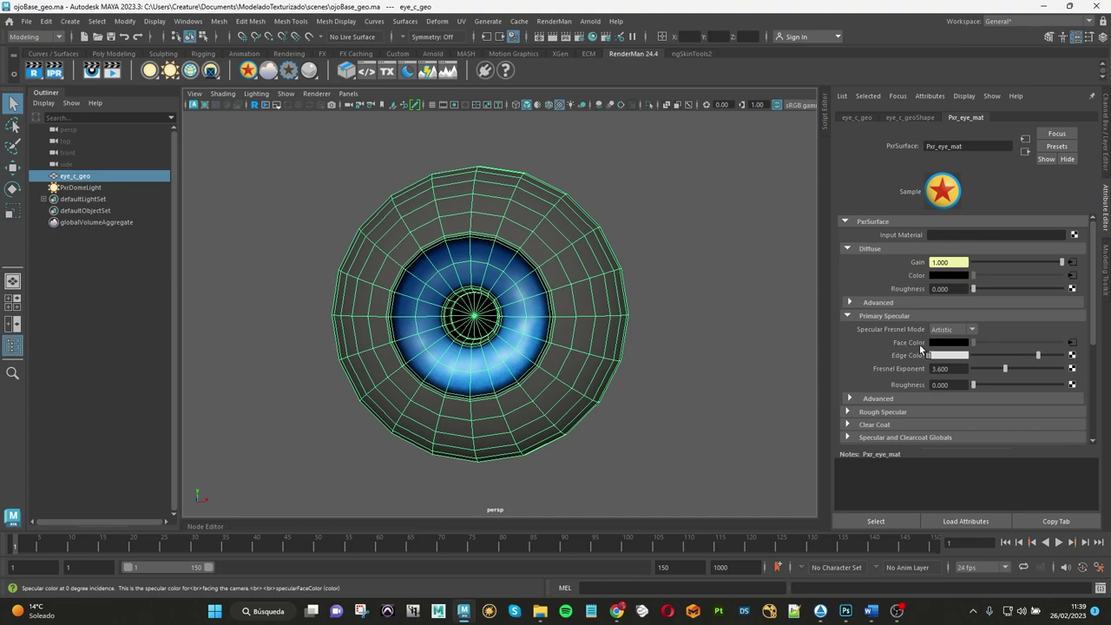
left_click(1072, 344)
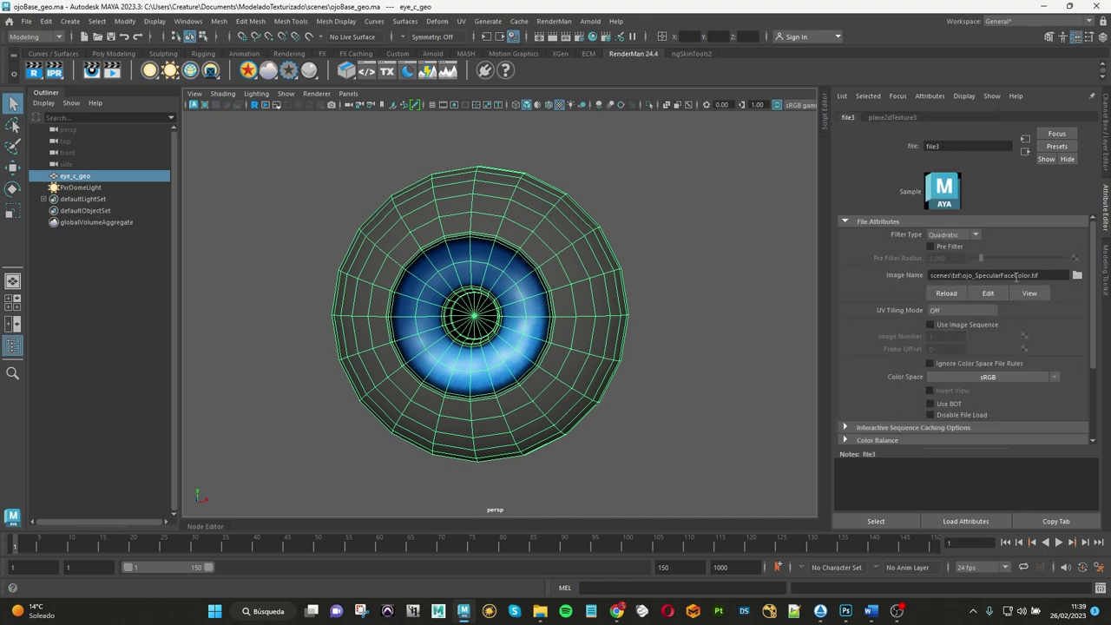
left_click(700, 250)
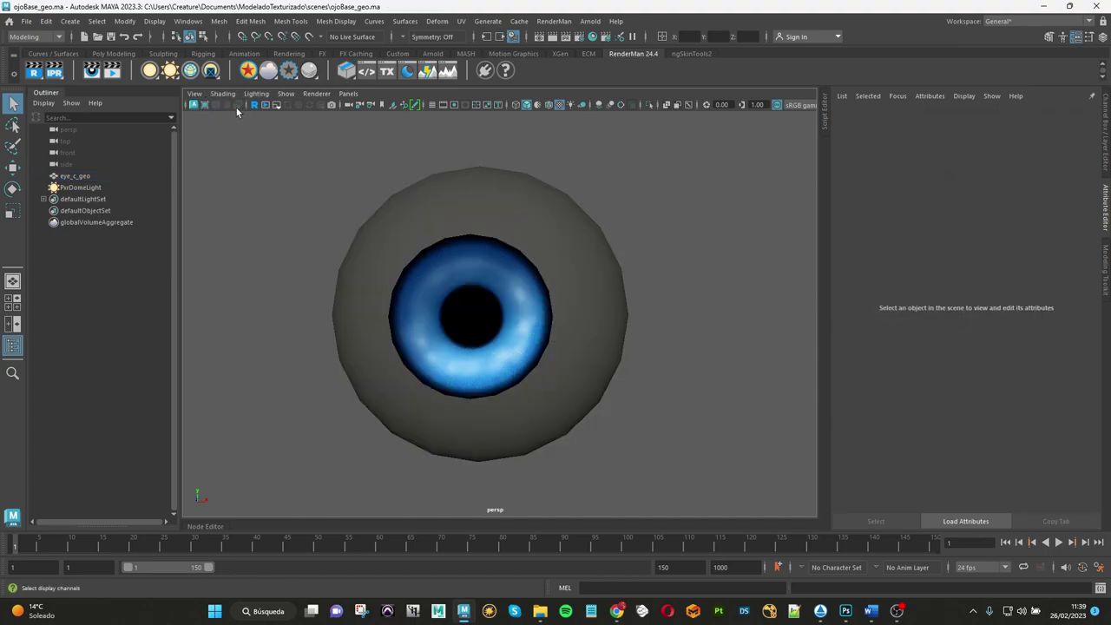
Step: Start a live RenderMan viewport render and reselect the eyeball to show its material
left_click(199, 104)
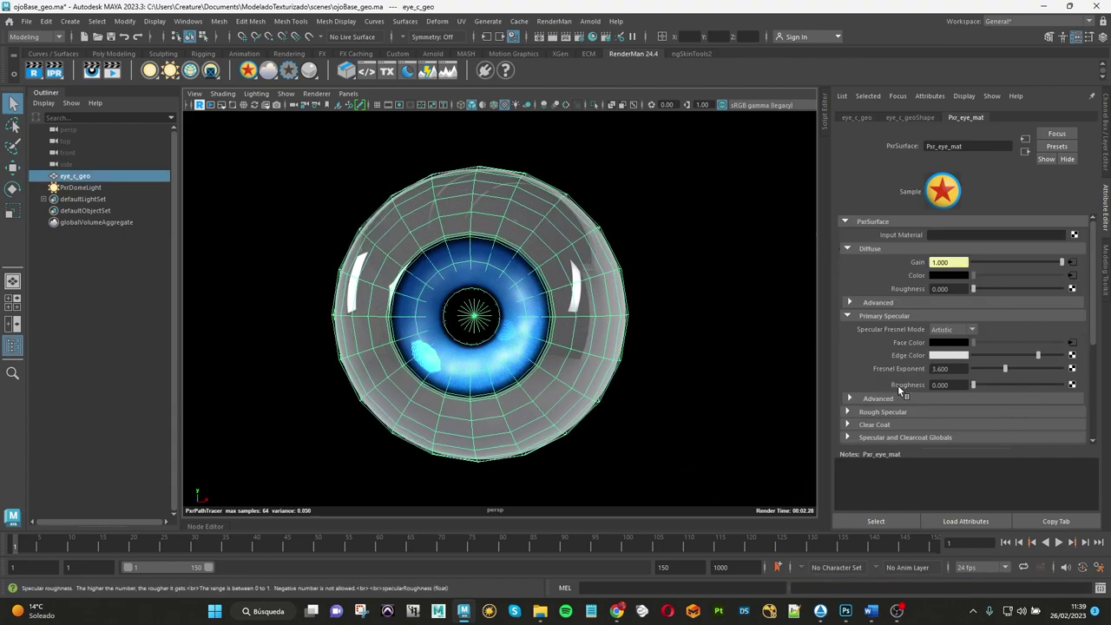
left_click(694, 404)
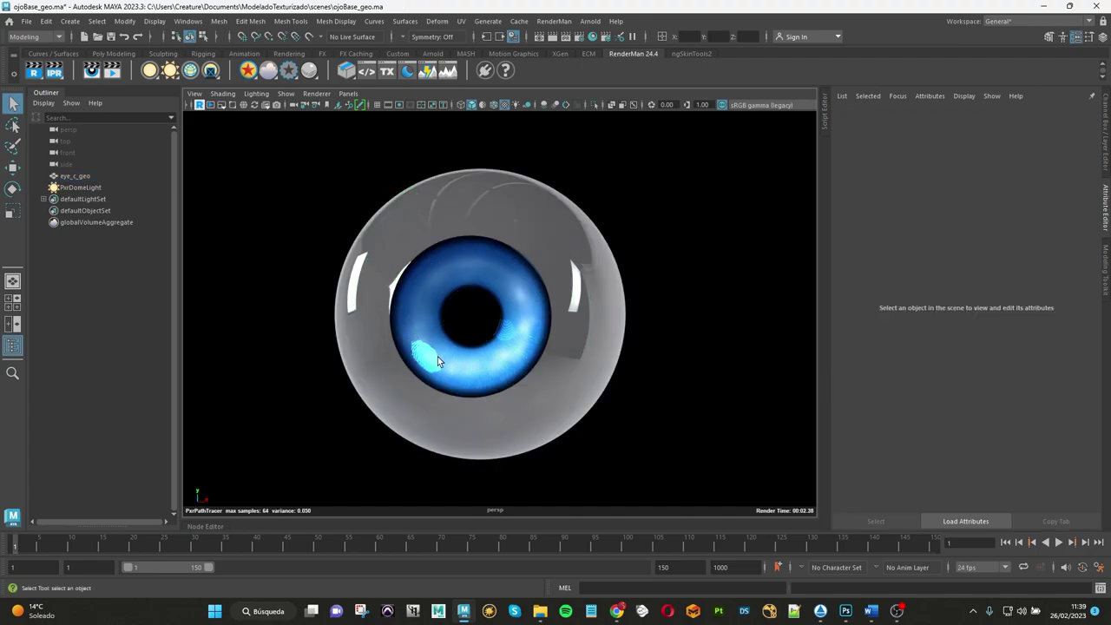
left_click(485, 362)
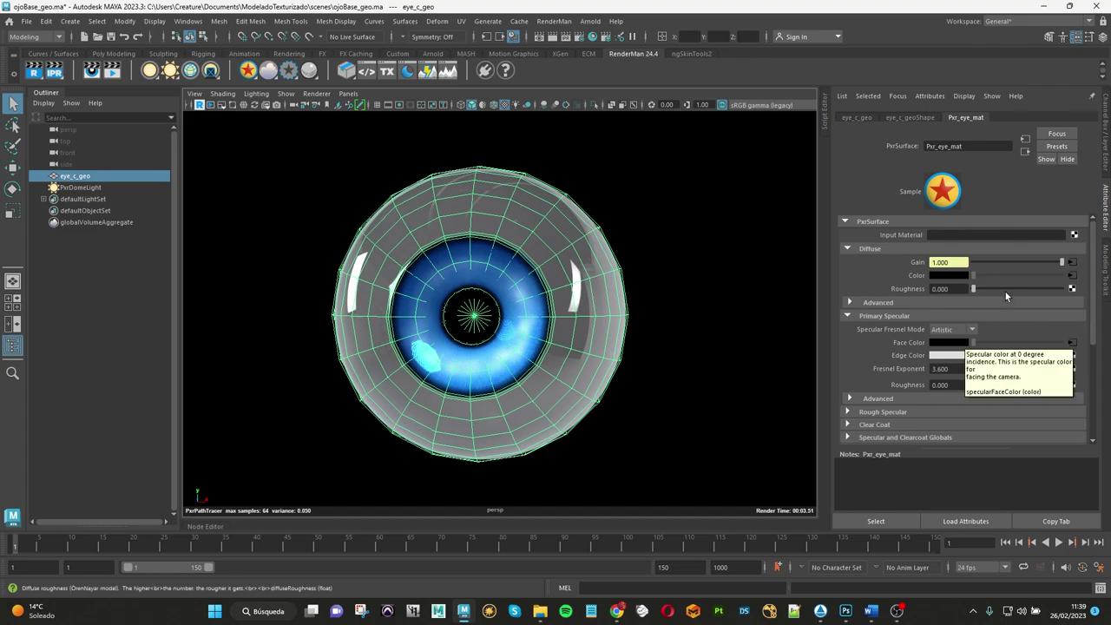
left_click(697, 287)
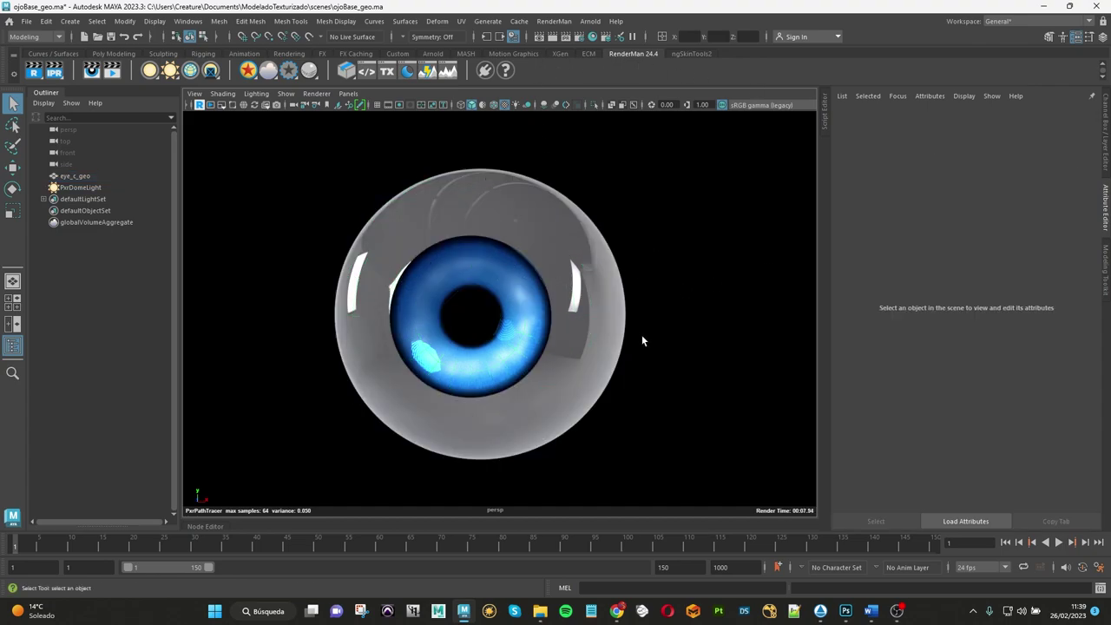
left_click(591, 355)
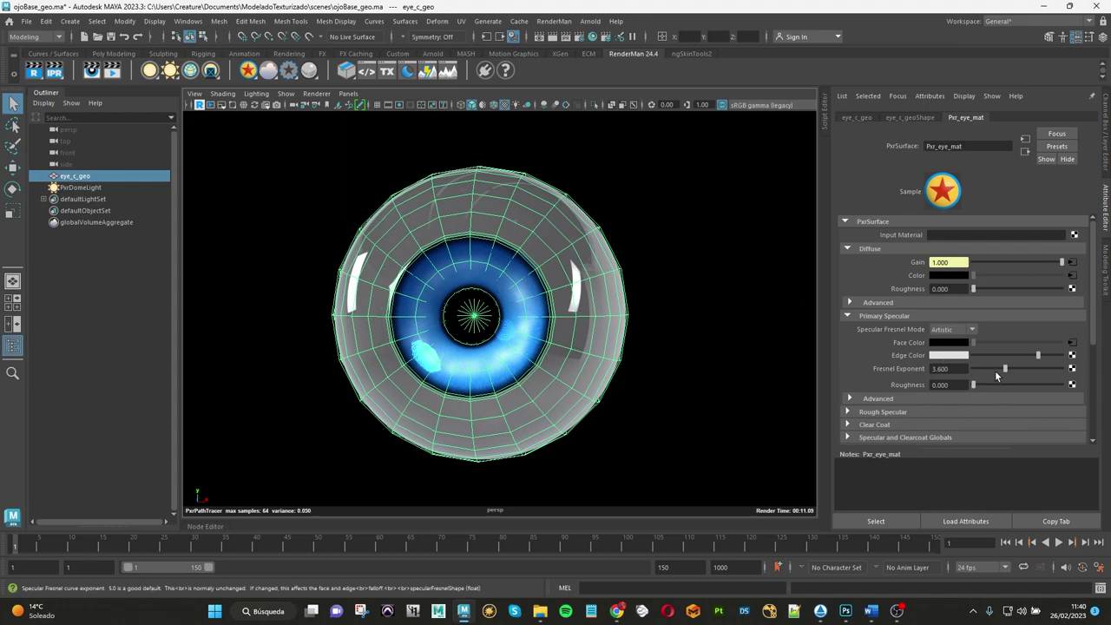
Step: Graph Pxr_eye_mat's full input network in Hypershade
left_click(594, 40)
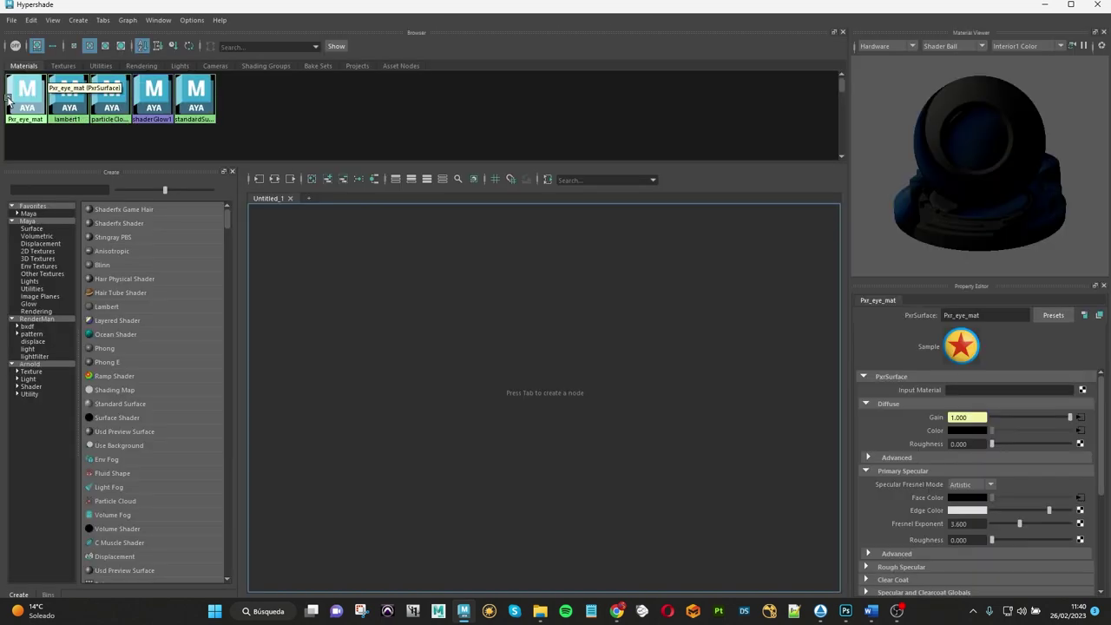
left_click(327, 179)
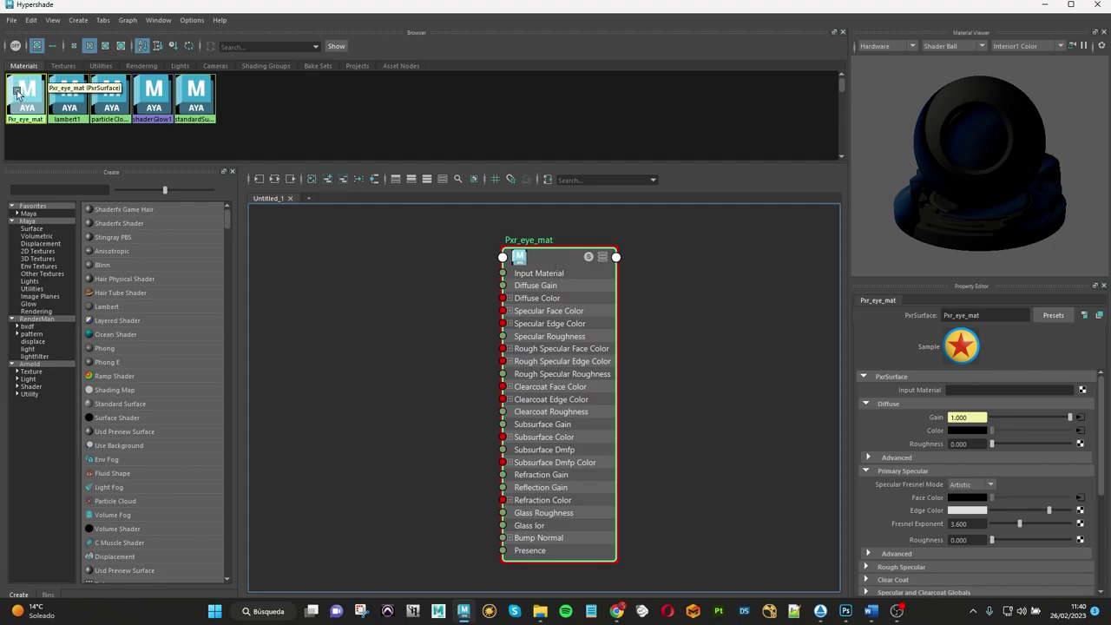
mouse_move(616, 257)
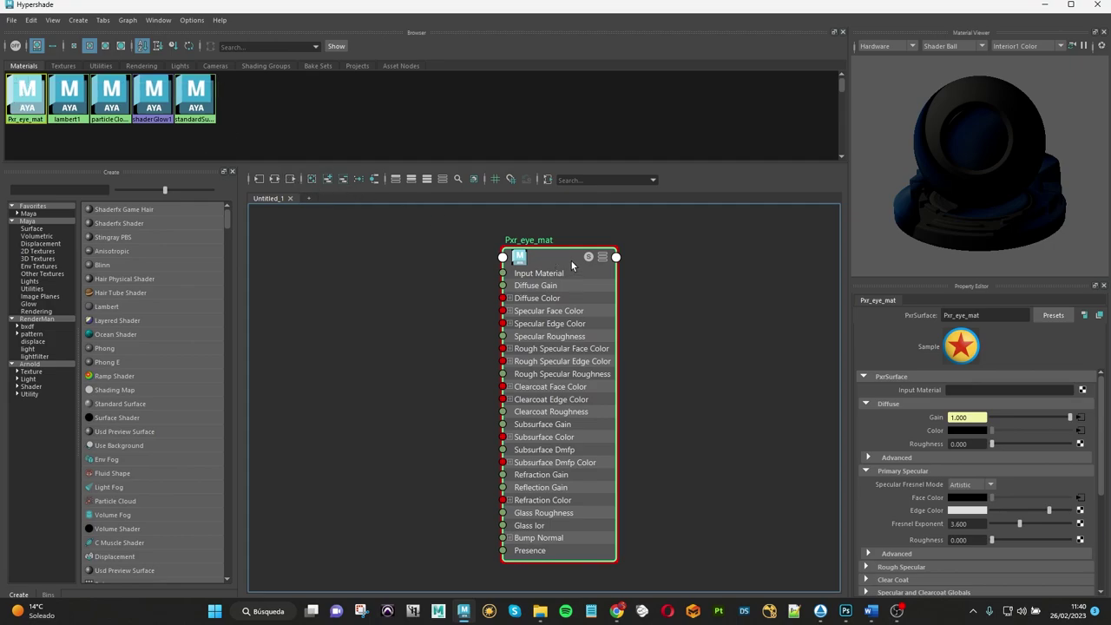
scroll(682, 308, "down", 2)
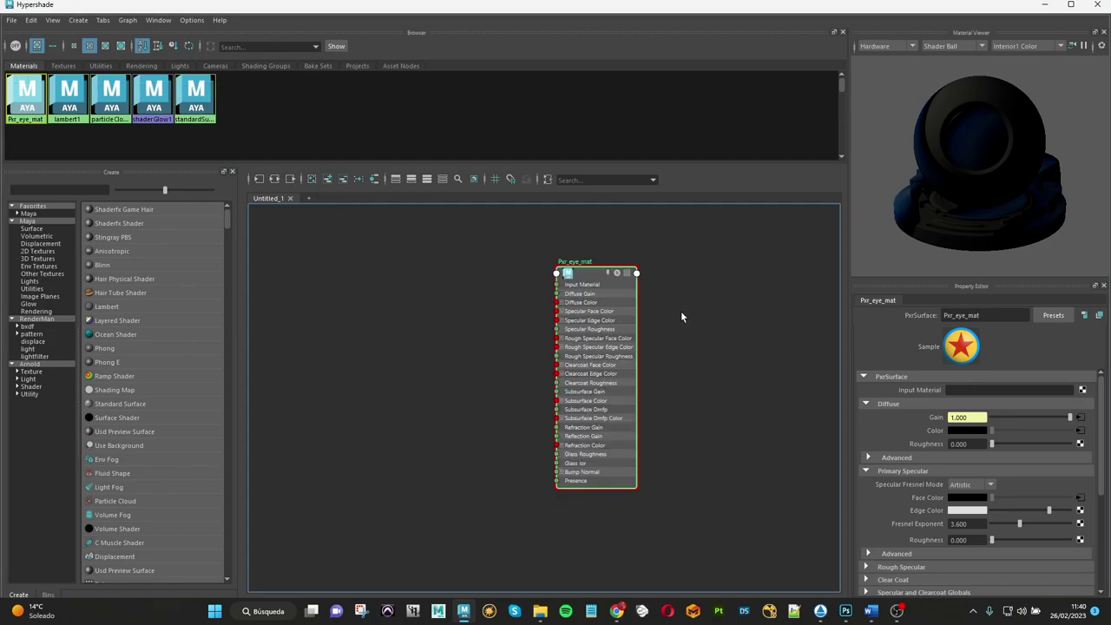
left_click(280, 179)
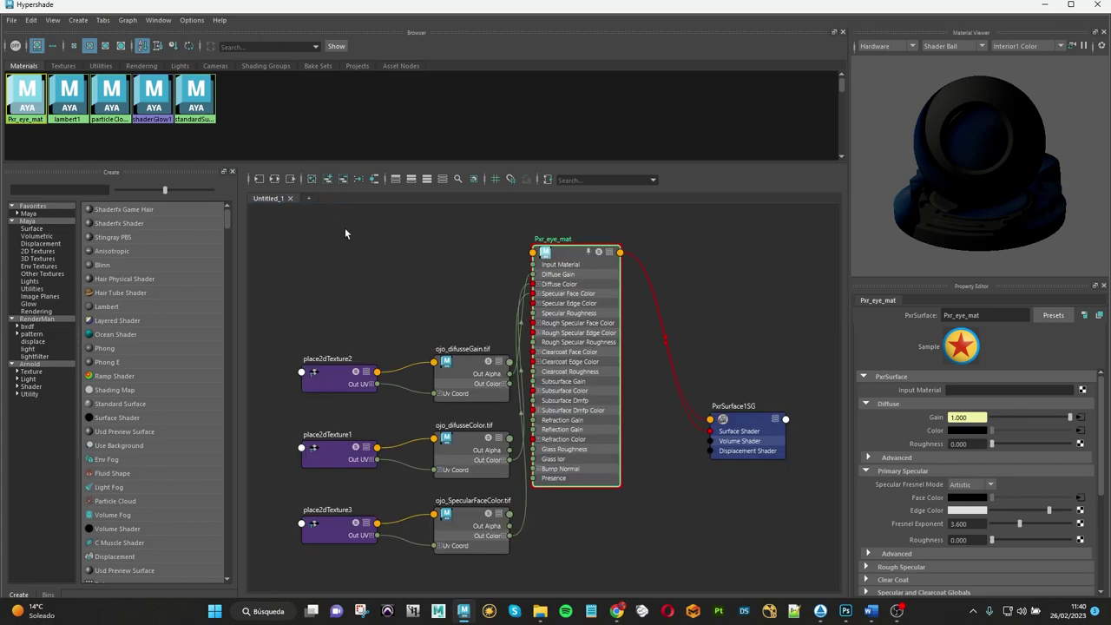
Step: Tidy the graph, lining each texture node up beside its place2dTexture node
left_click_drag(467, 363, 422, 271)
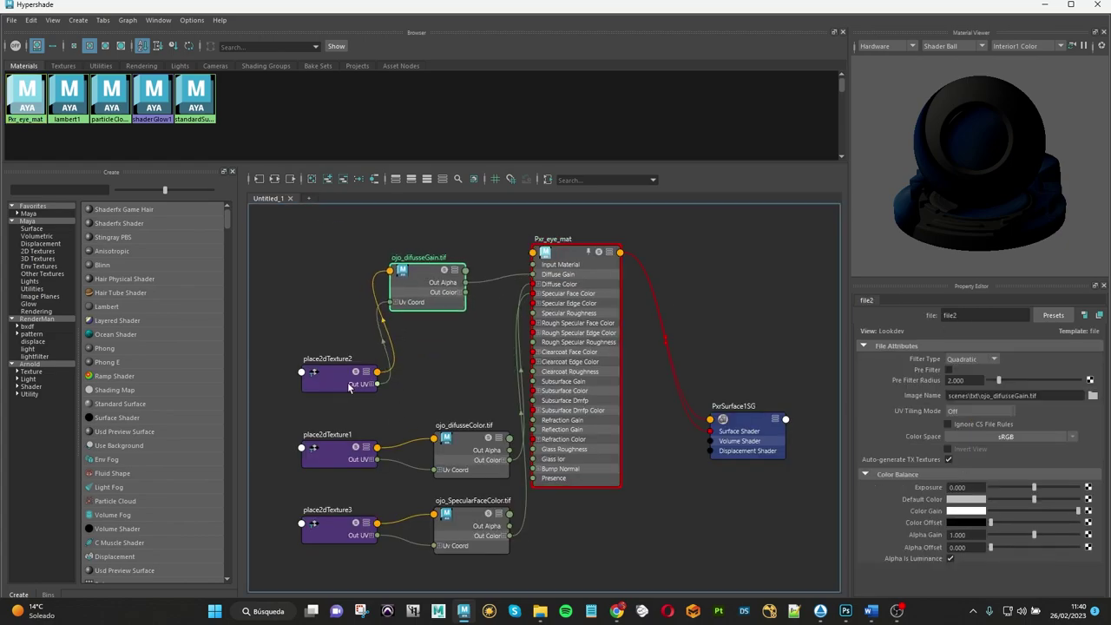
mouse_move(339, 382)
left_mouse_down()
mouse_move(291, 276)
mouse_move(273, 291)
left_mouse_up()
middle_click_drag(408, 322, 509, 303, "alt")
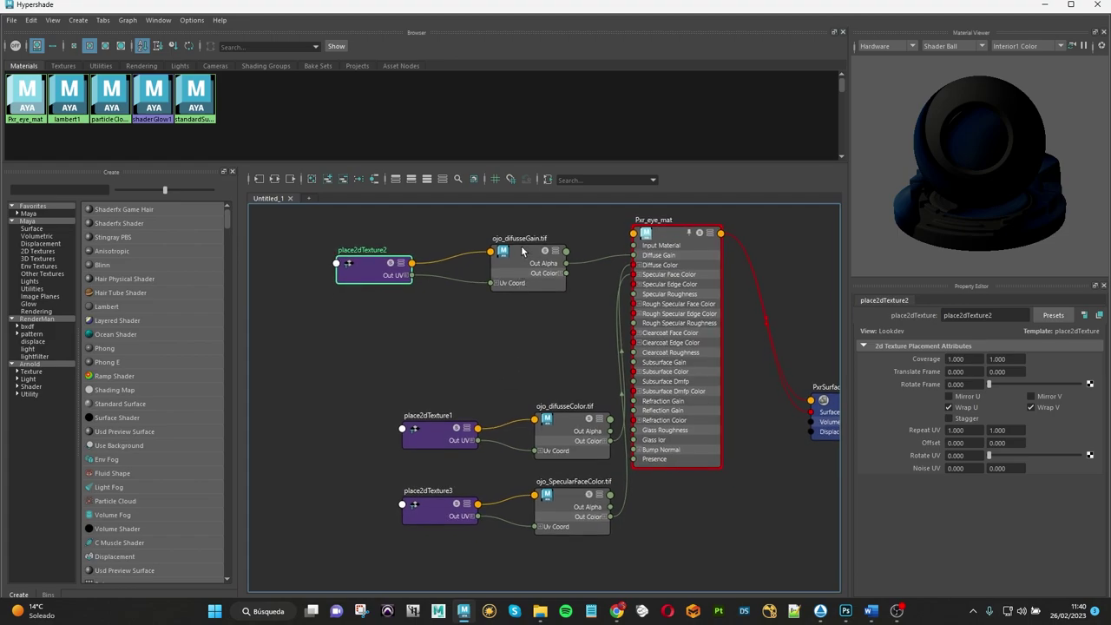
left_click_drag(519, 252, 449, 252)
left_click_drag(382, 270, 321, 266)
left_click_drag(440, 264, 417, 264)
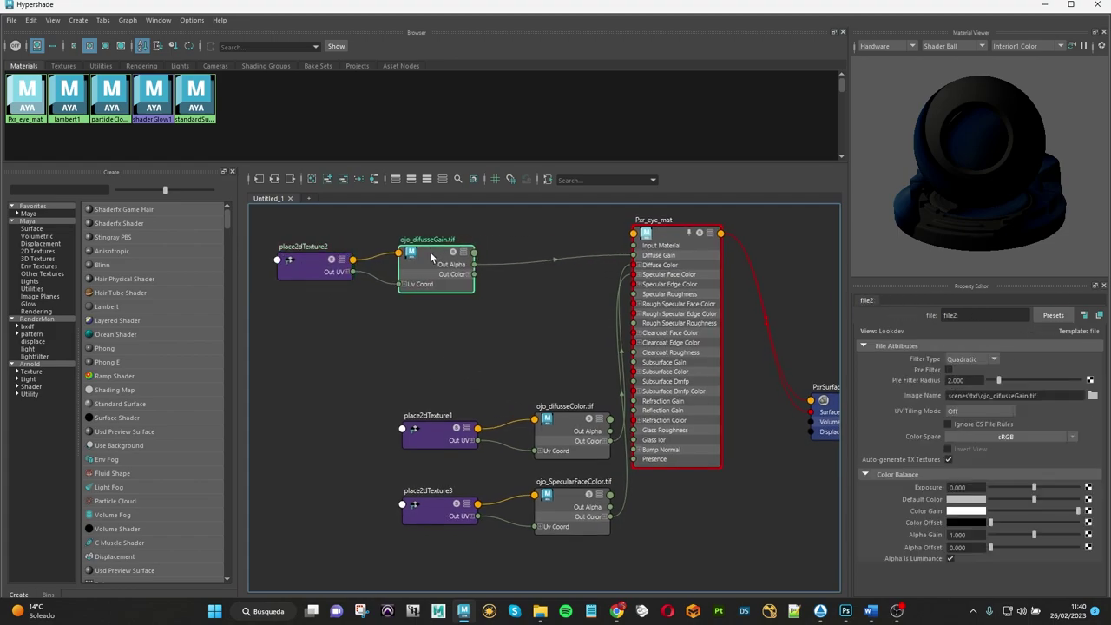
left_click_drag(425, 413, 303, 341)
left_click_drag(568, 419, 444, 341)
left_click_drag(567, 499, 469, 447)
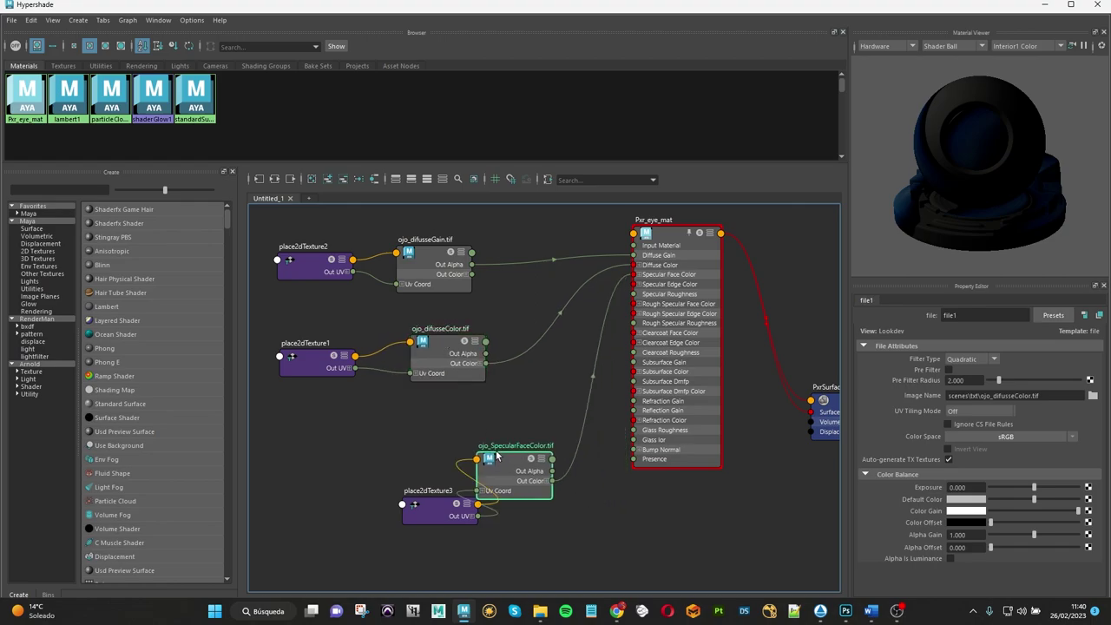
left_click_drag(425, 508, 296, 458)
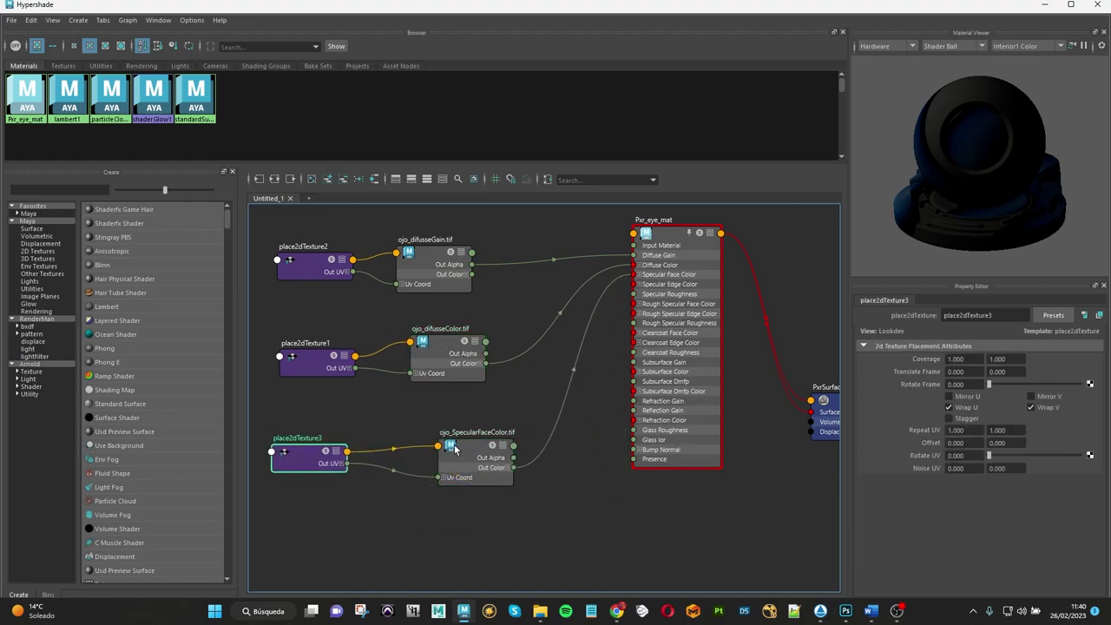
left_click_drag(458, 450, 454, 447)
middle_click_drag(555, 420, 529, 462, "alt")
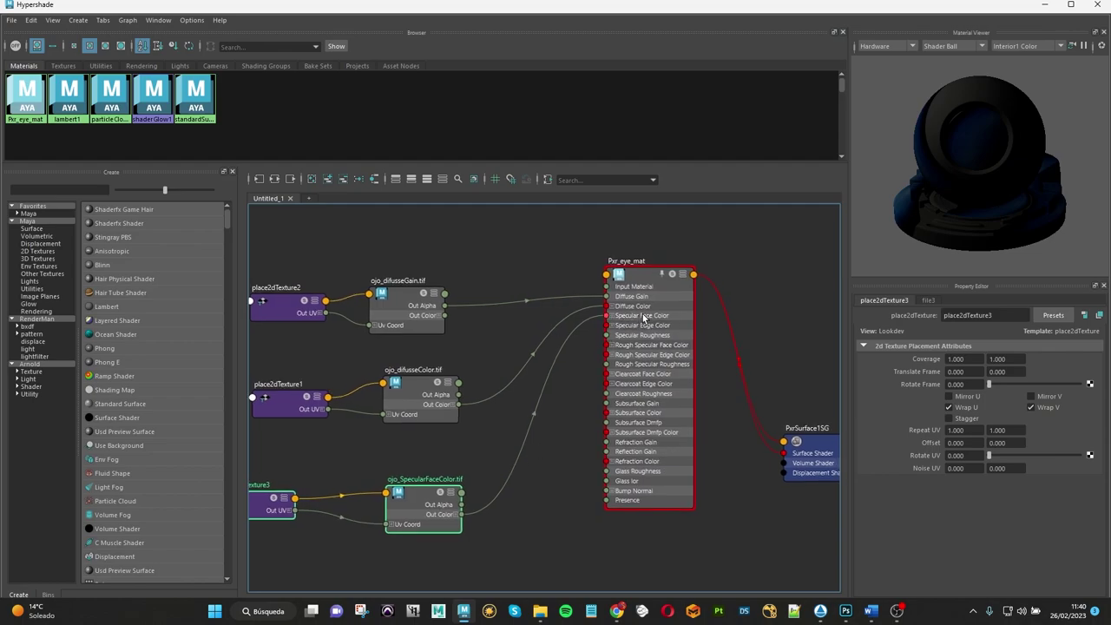
middle_click_drag(498, 520, 511, 504, "alt")
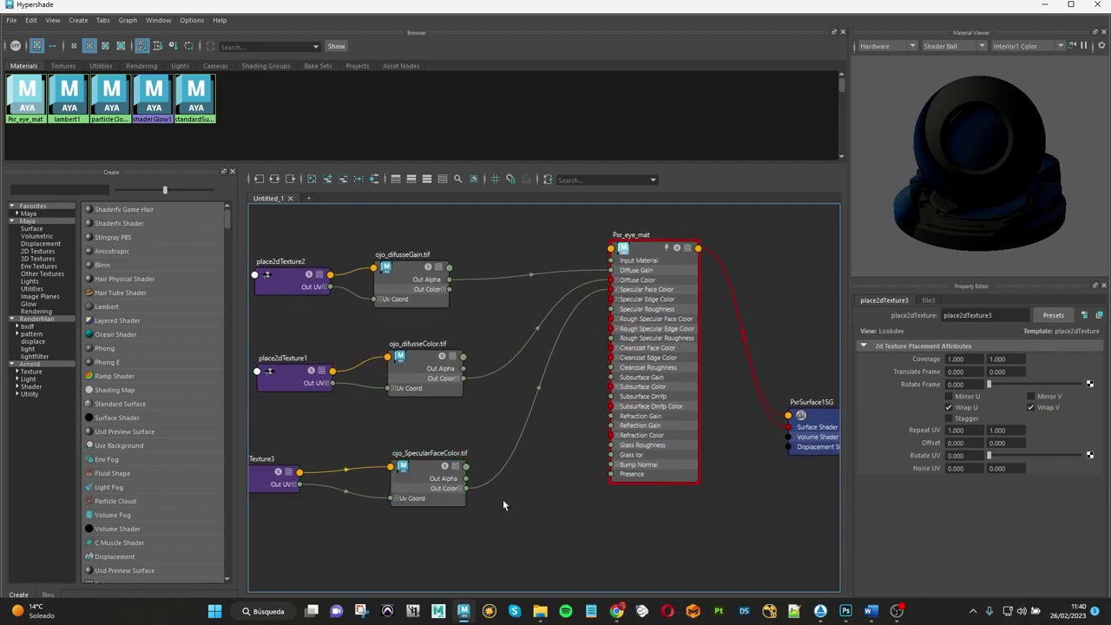
Step: Create a PxrGamma node between ojo_SpecularFaceColor's output and Pxr_eye_mat's Specular Face Color
key("Tab")
type("pxr")
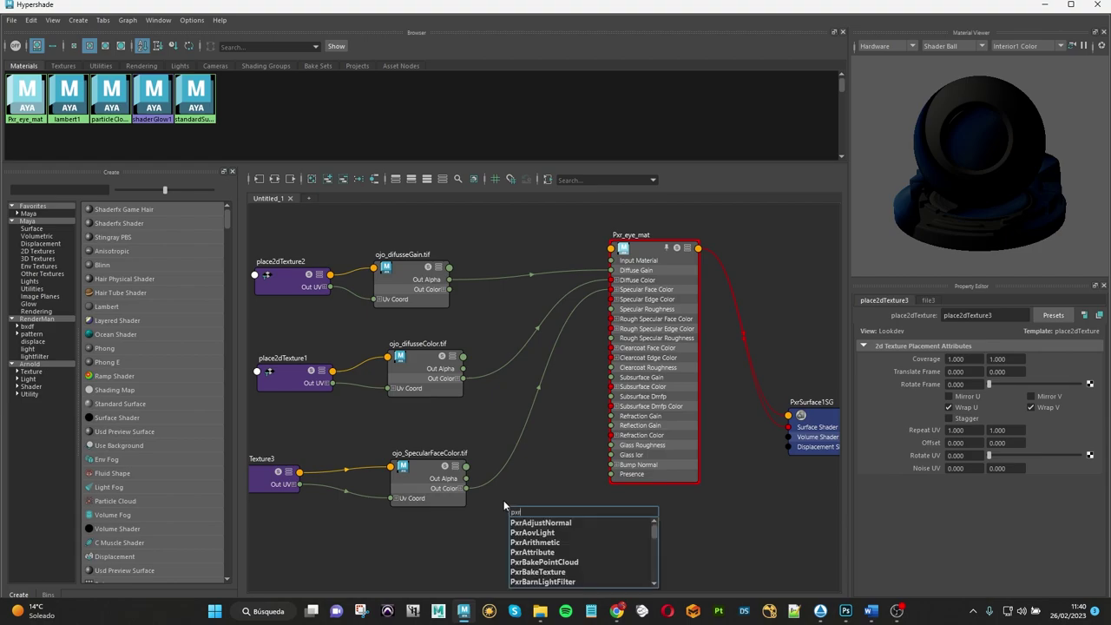
type("G")
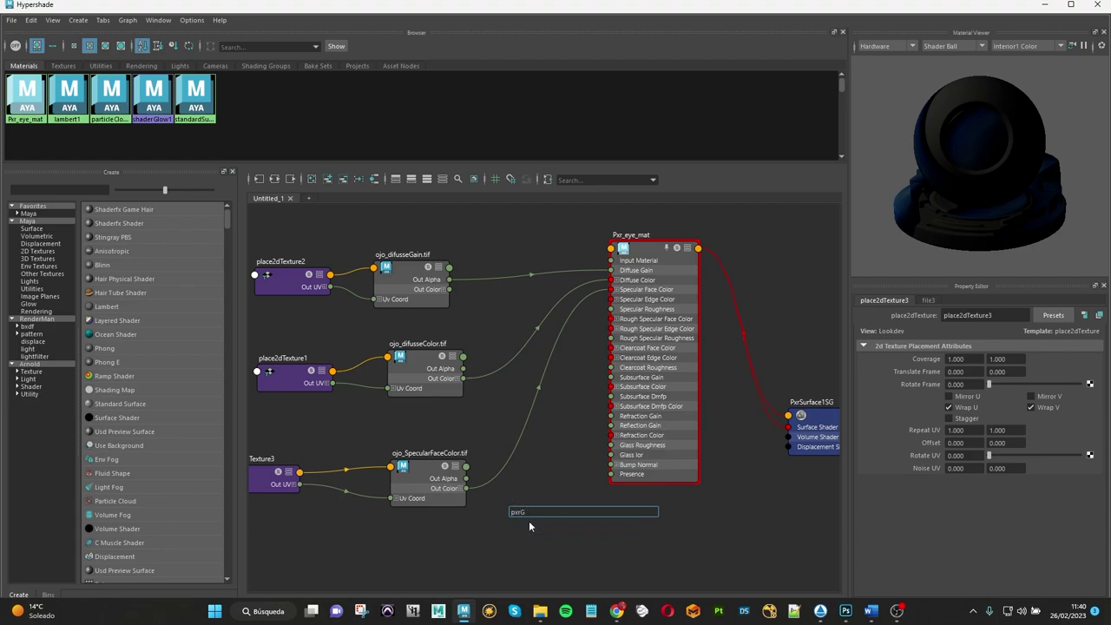
key("Return")
left_click_drag(467, 488, 504, 508)
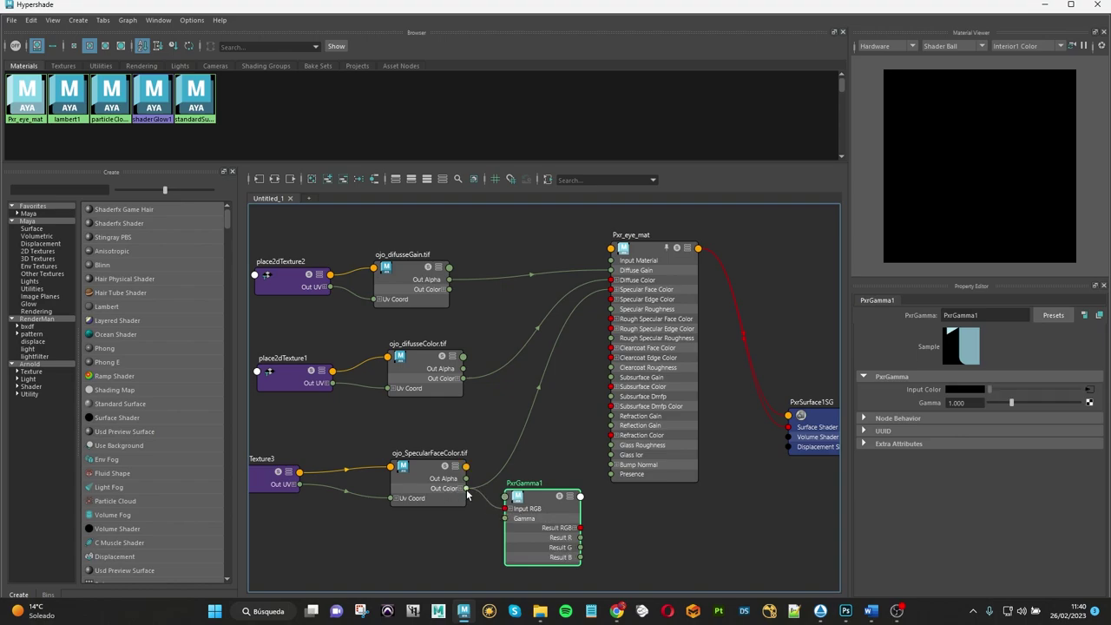
left_click_drag(580, 528, 612, 290)
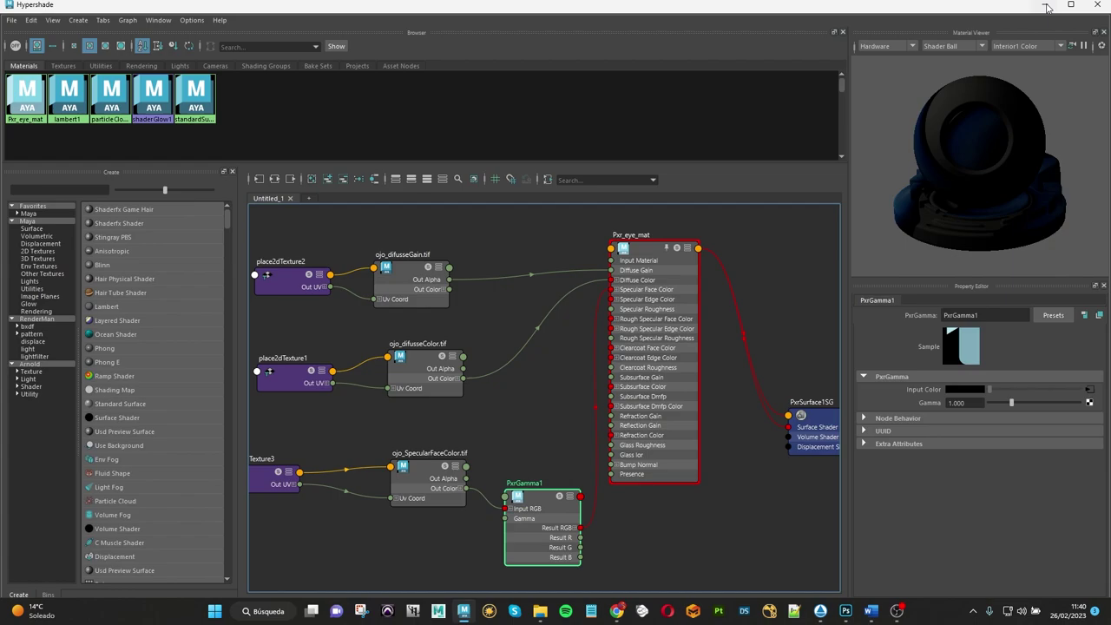
Step: Try PxrGamma1 gamma values 0.3, 0.05 and 0.5, settling on 0.400
left_click(1047, 6)
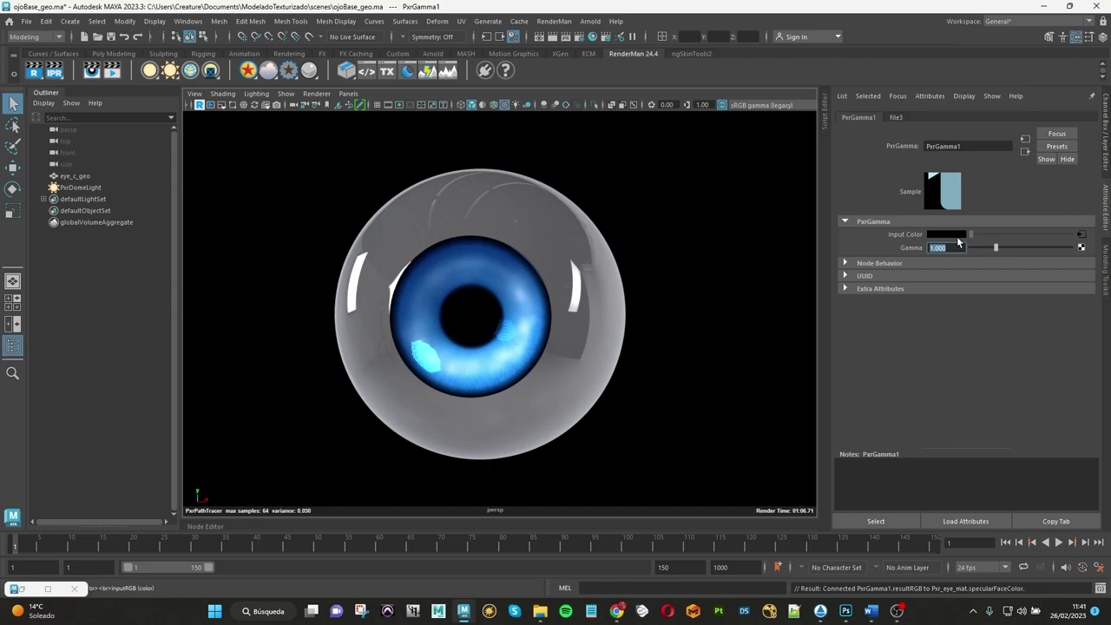
type("03")
key("Return")
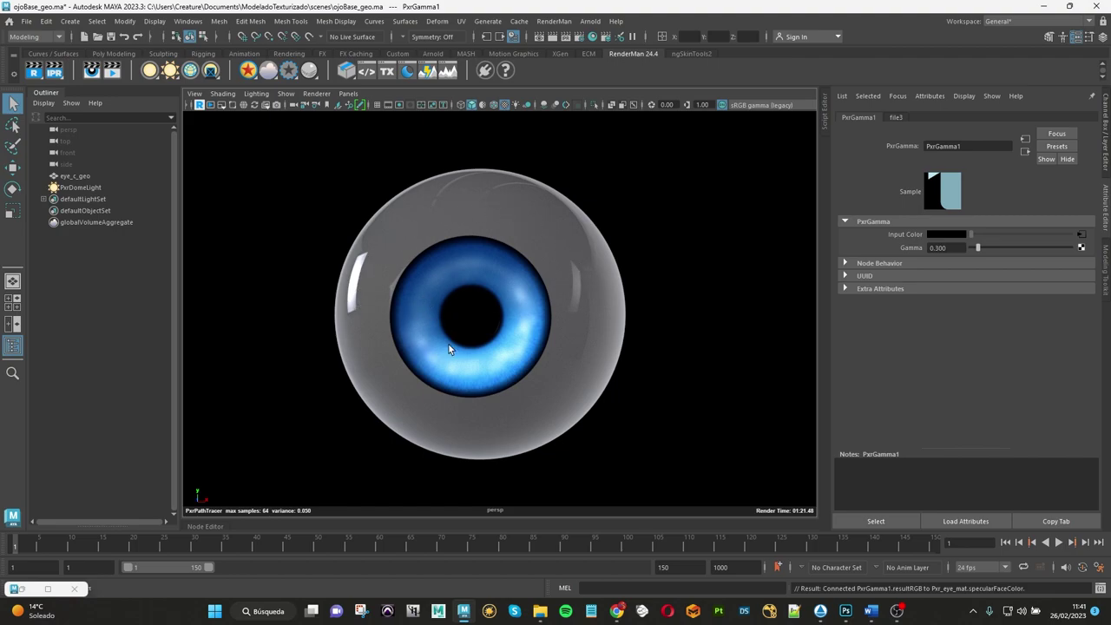
double_click(941, 247)
key("Return")
double_click(950, 247)
type("500")
key("Return")
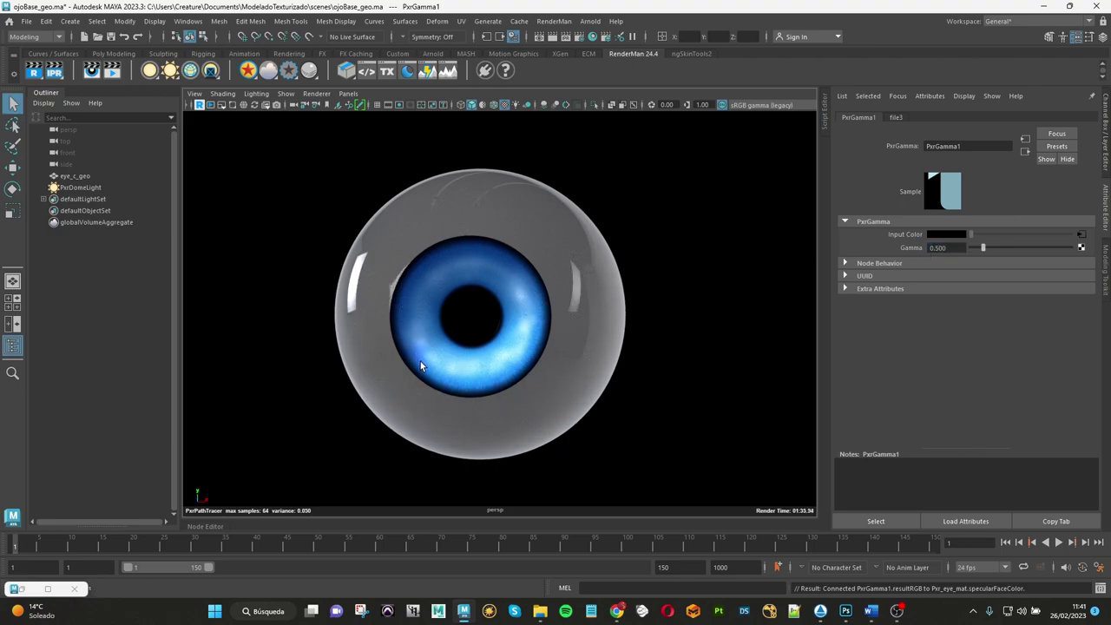
double_click(943, 248)
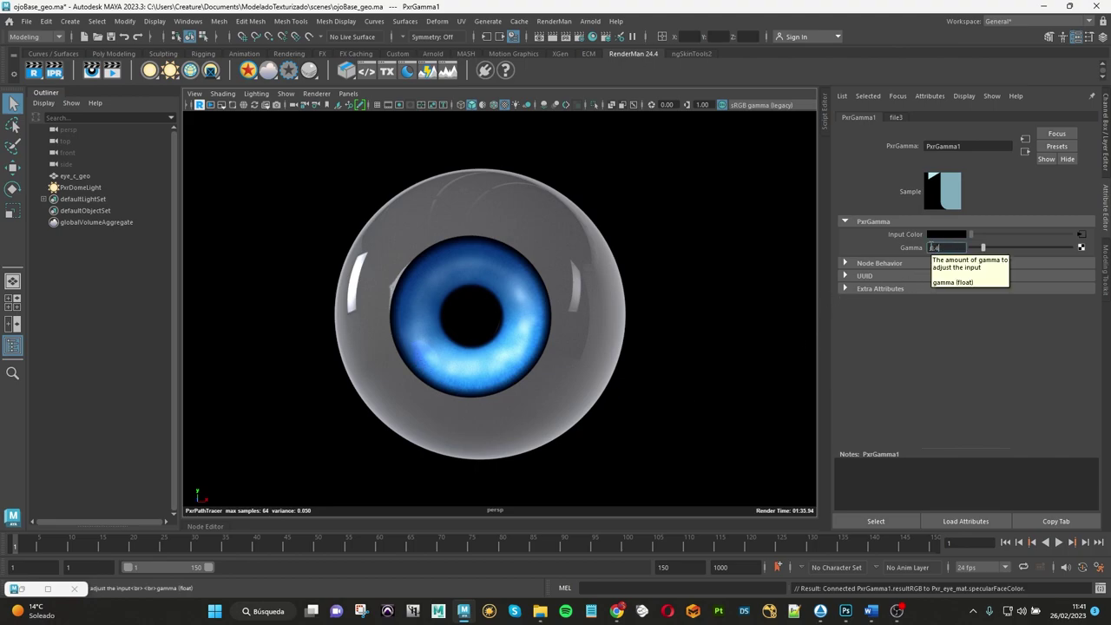
type("400")
key("Return")
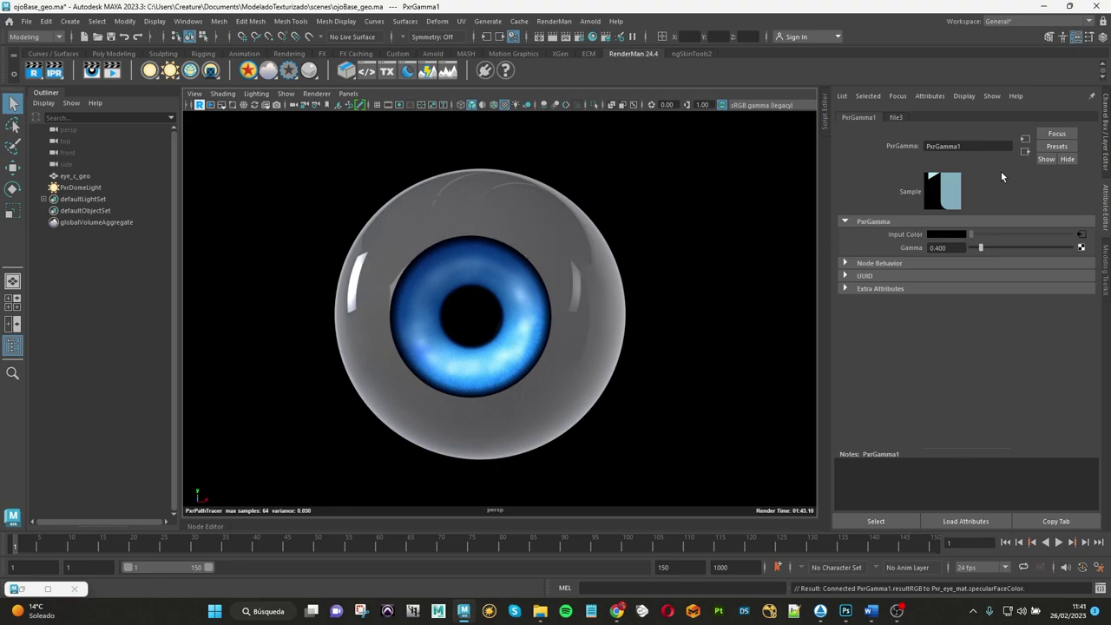
left_click(1026, 152)
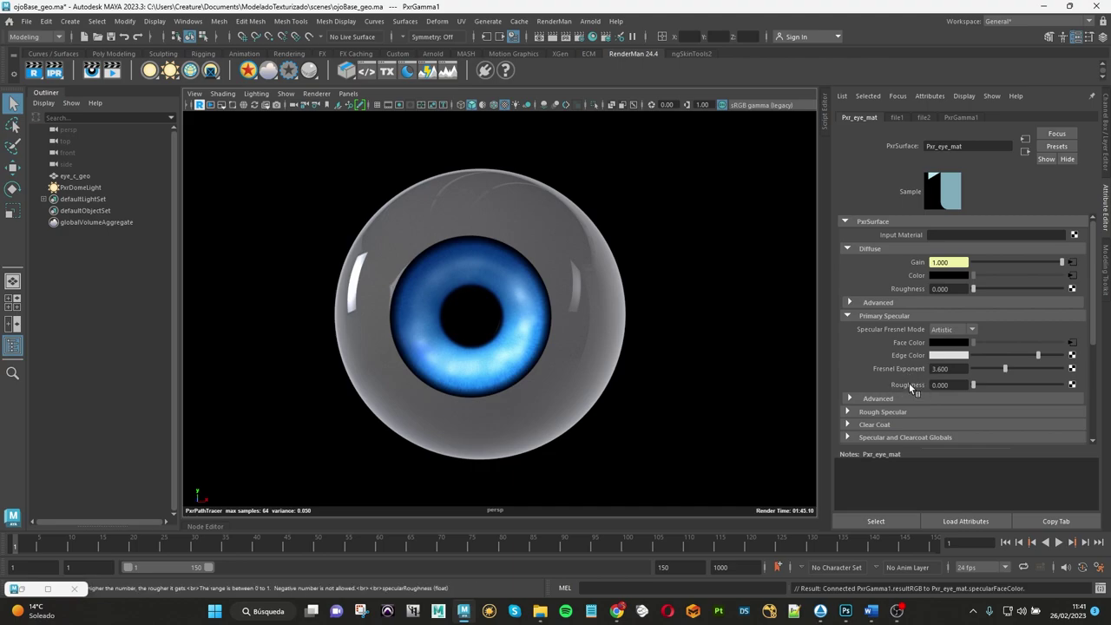
Step: Stop the live render, save the scene and create a new file texture node
left_click(199, 105)
left_click(111, 37)
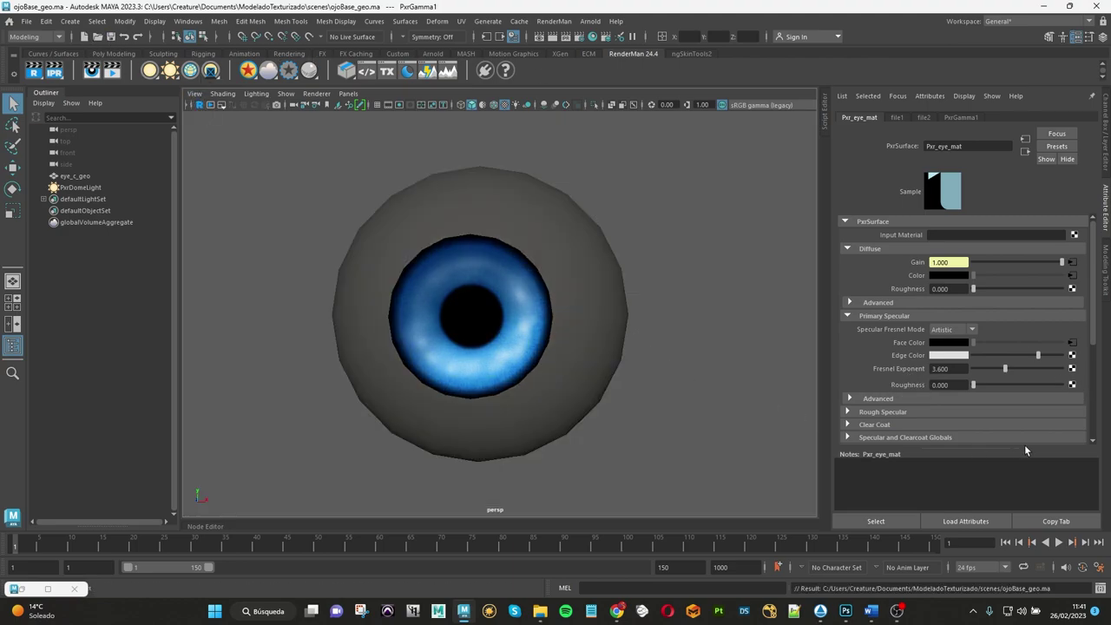
left_click(1072, 384)
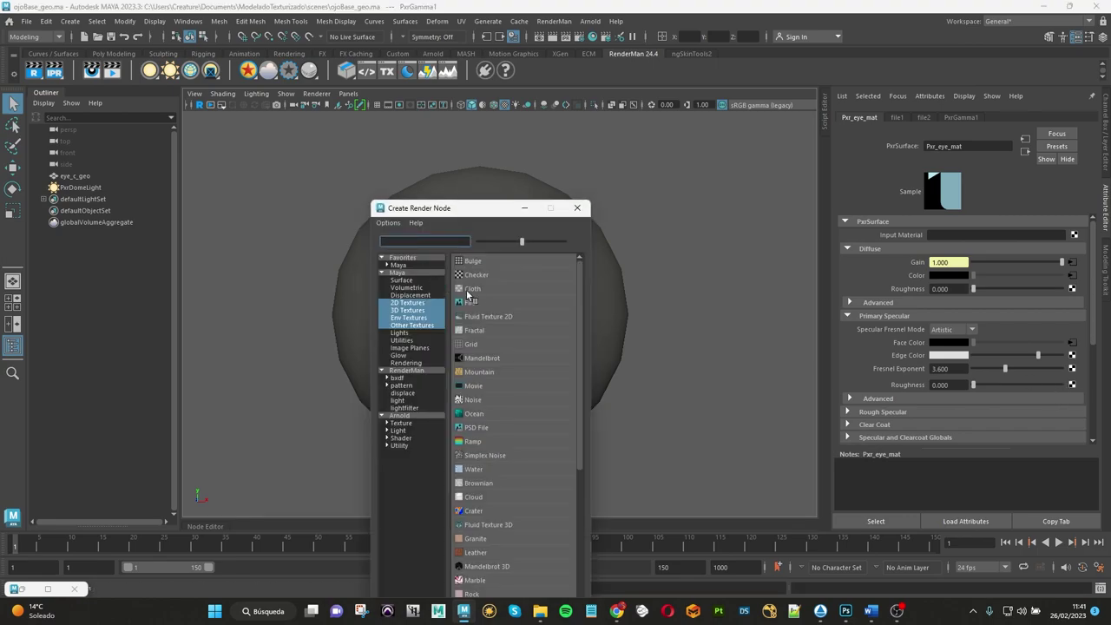
left_click(469, 302)
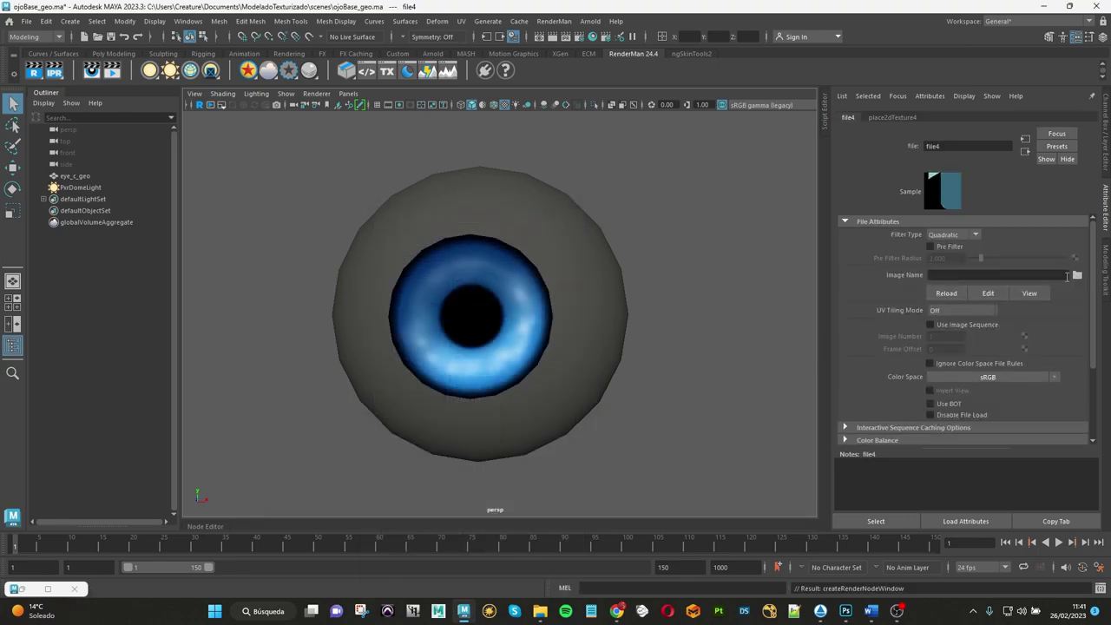
Step: Load ojo_SpecularRoghness.tif from the txt folder into the new file texture
left_click(1076, 275)
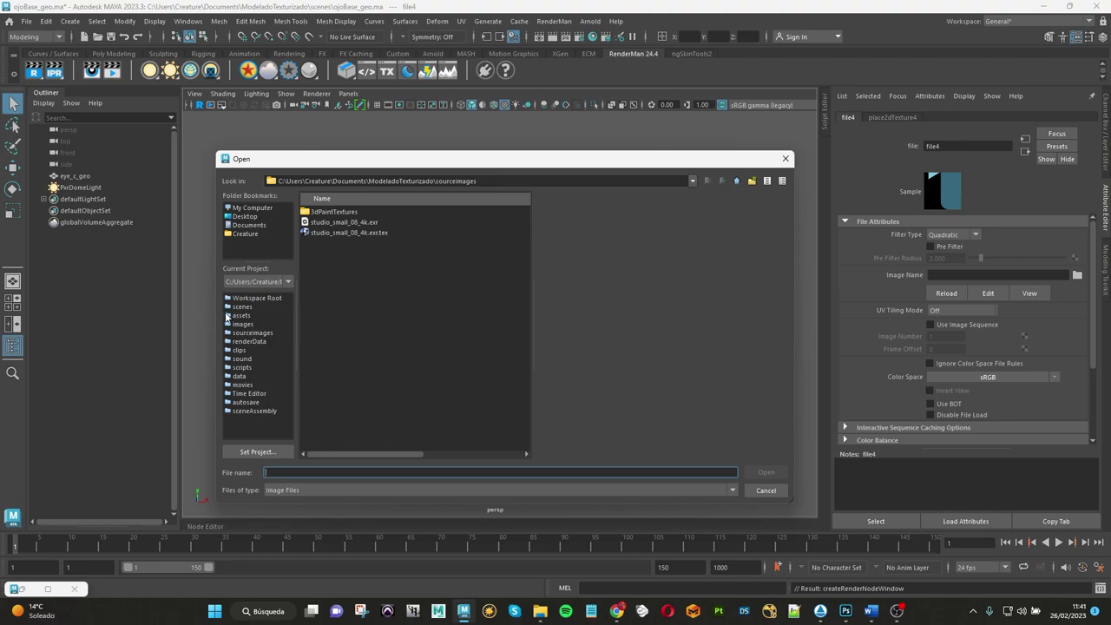
left_click(243, 307)
double_click(318, 232)
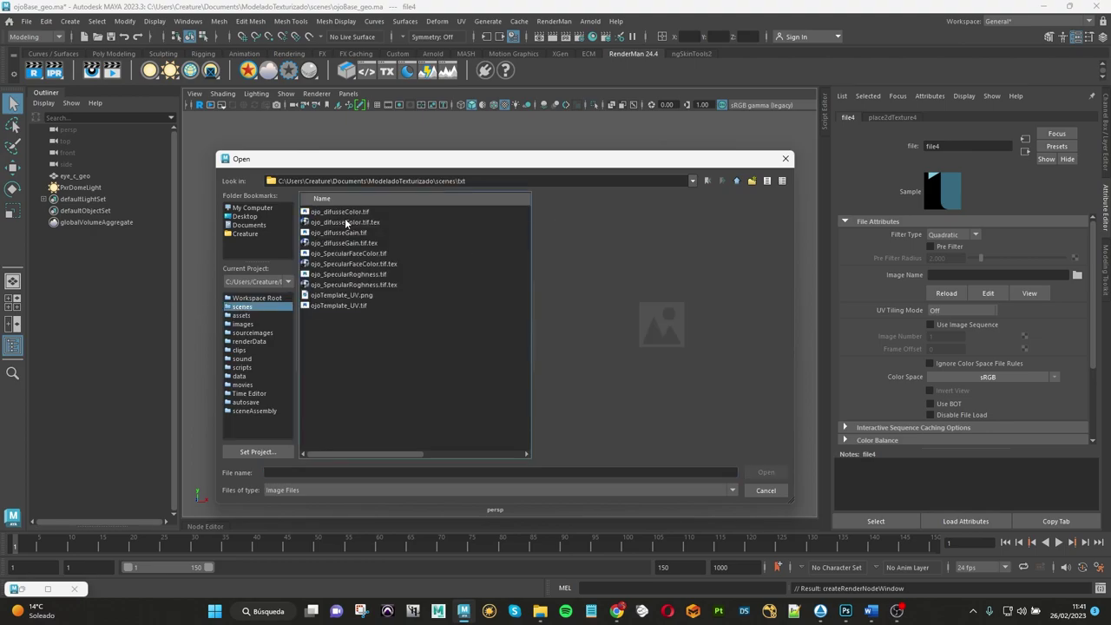
left_click(349, 274)
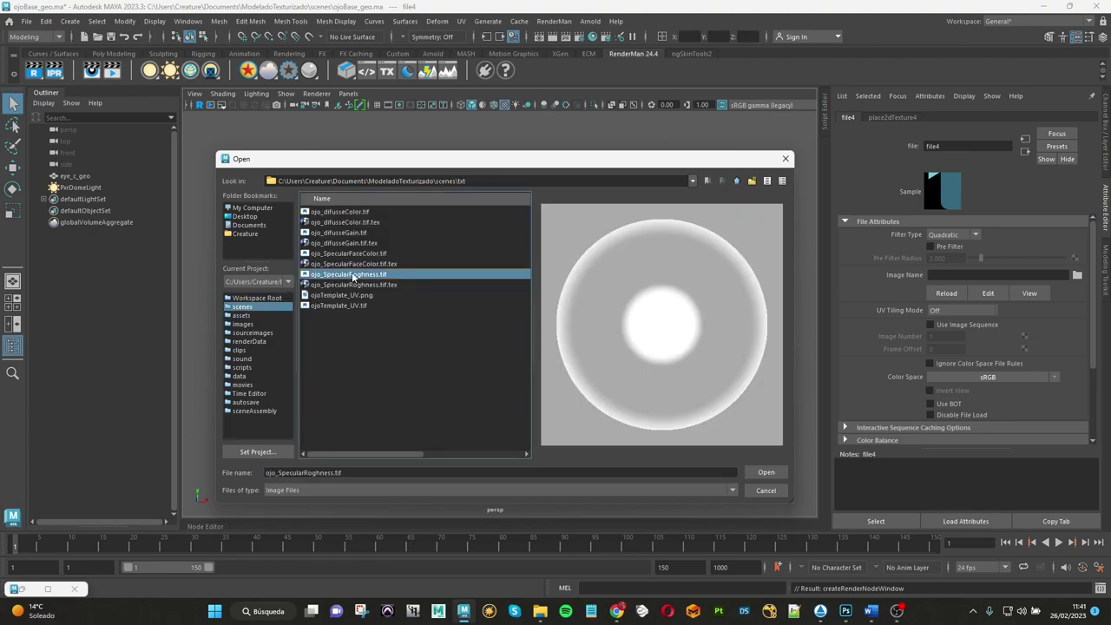
left_click(766, 473)
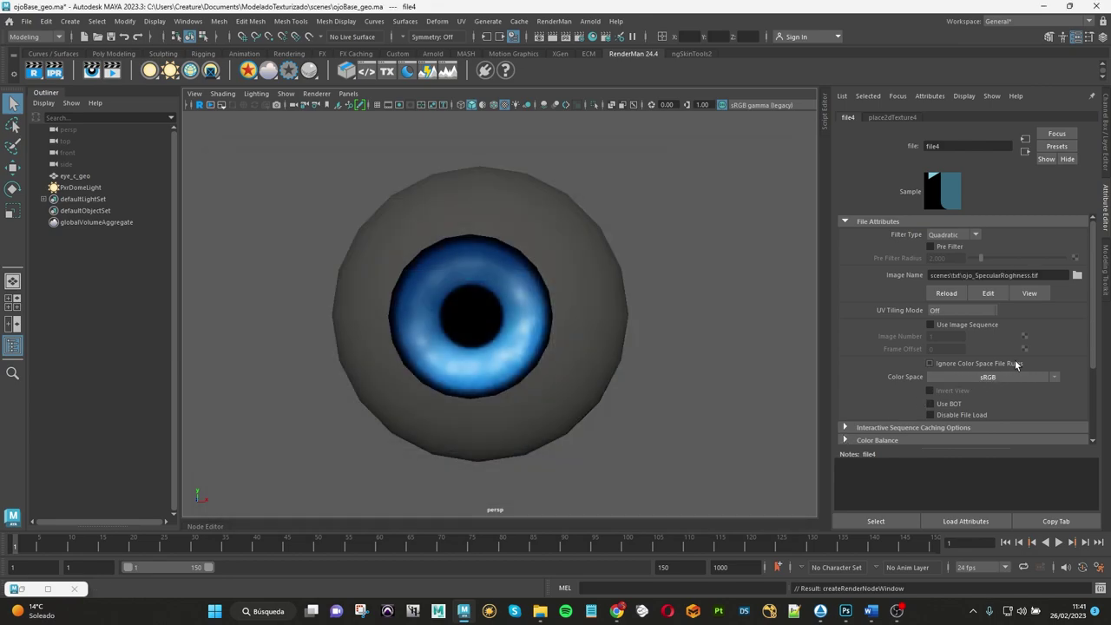
Step: Expand the texture's Color Balance settings and restart the live RenderMan viewport render
scroll(1086, 316, "down", 1)
scroll(1086, 316, "down", 2)
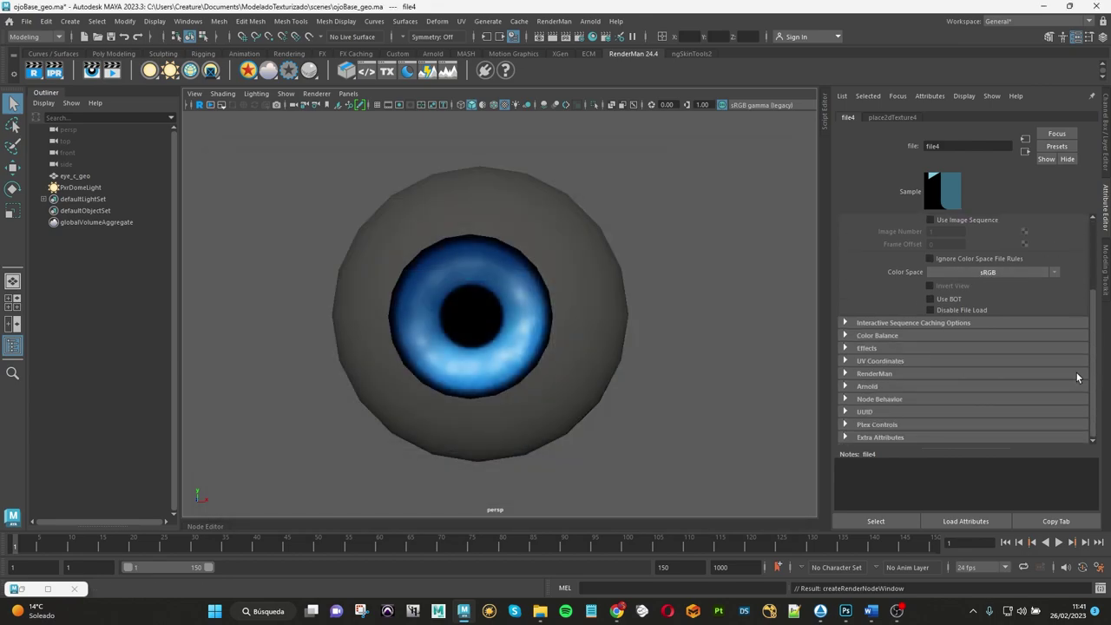
left_click(867, 335)
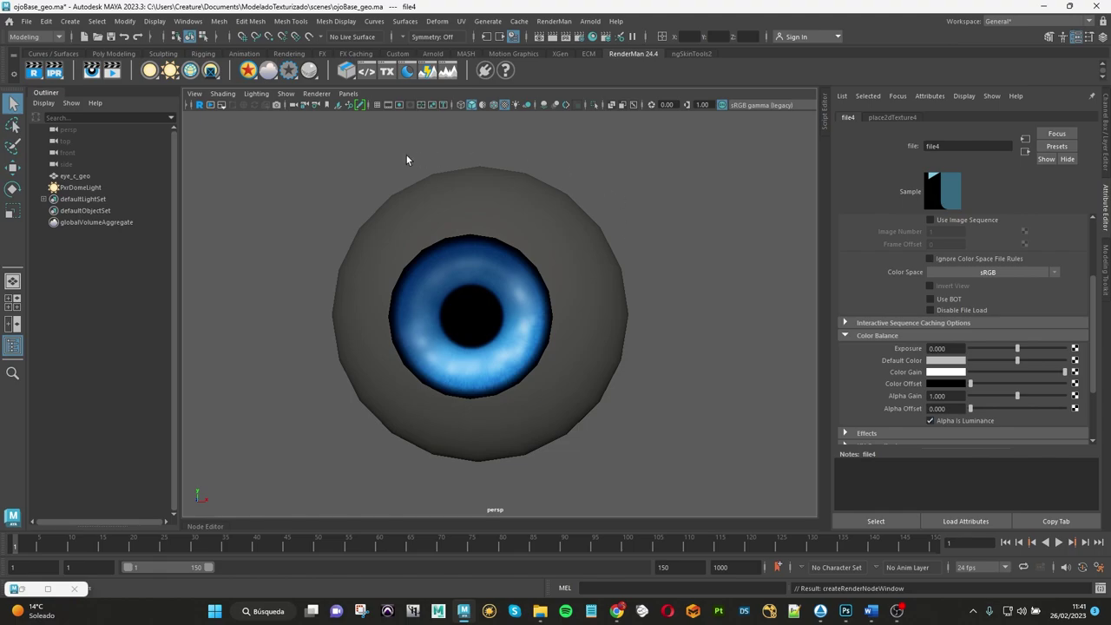
left_click(199, 104)
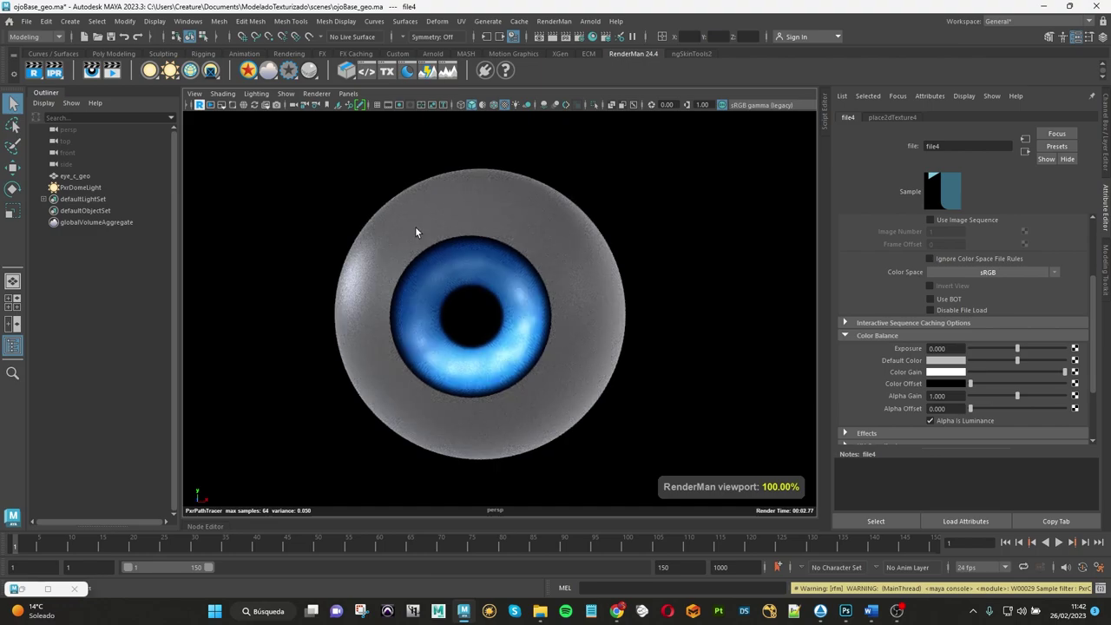
Step: Rotate PxrDomeLight to re-angle the eye's lighting, then stop the live render
left_click(76, 188)
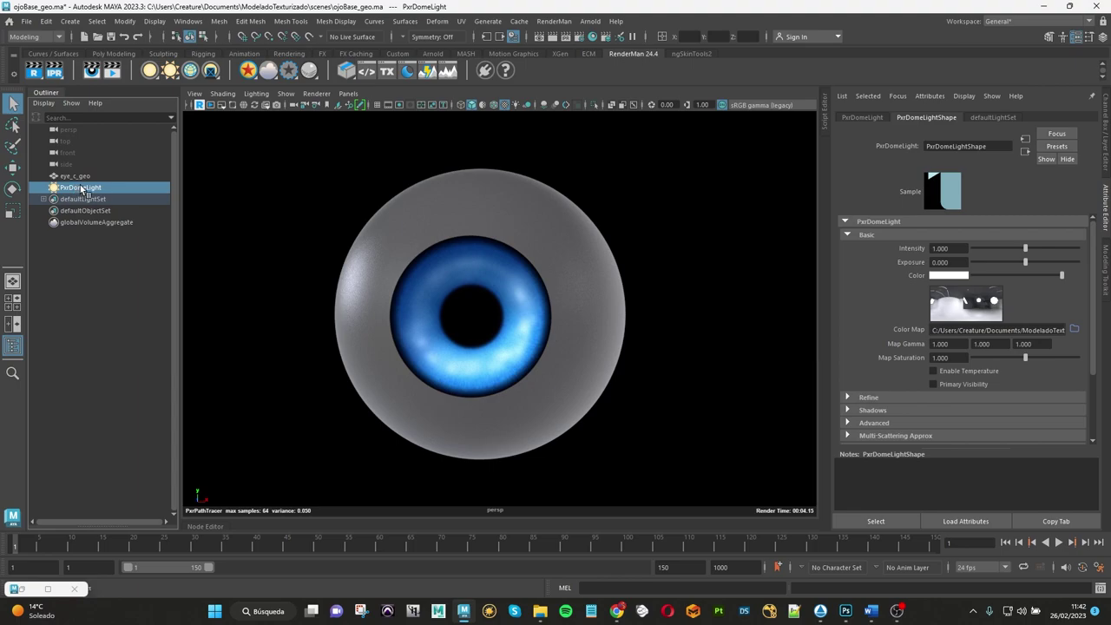
left_click(13, 188)
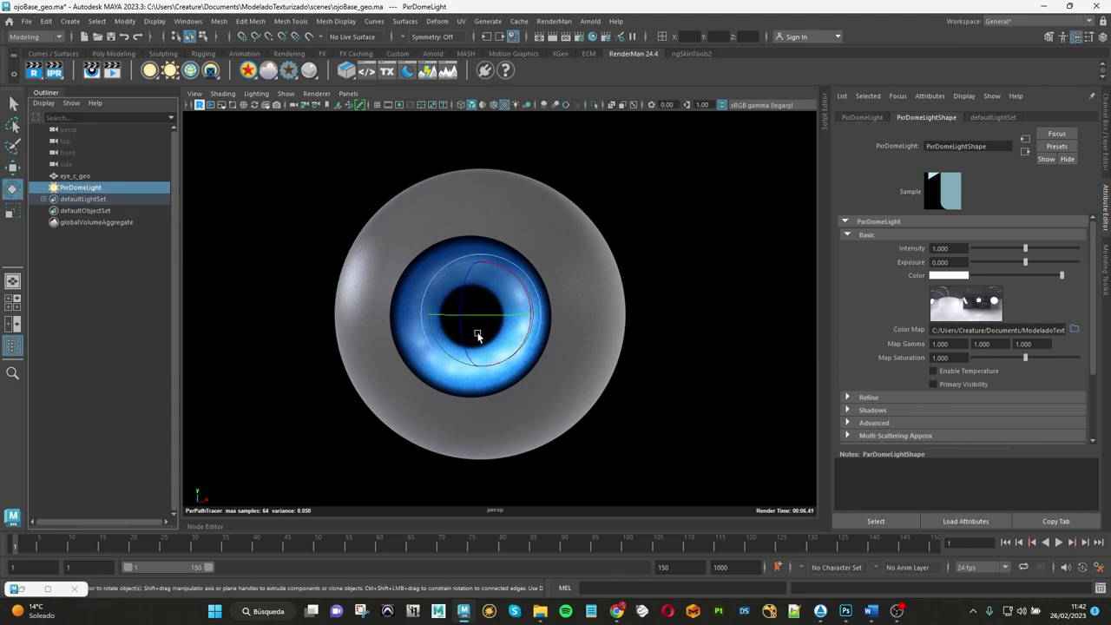
mouse_move(478, 335)
left_mouse_down()
mouse_move(435, 323)
mouse_move(508, 318)
mouse_move(443, 322)
left_mouse_up()
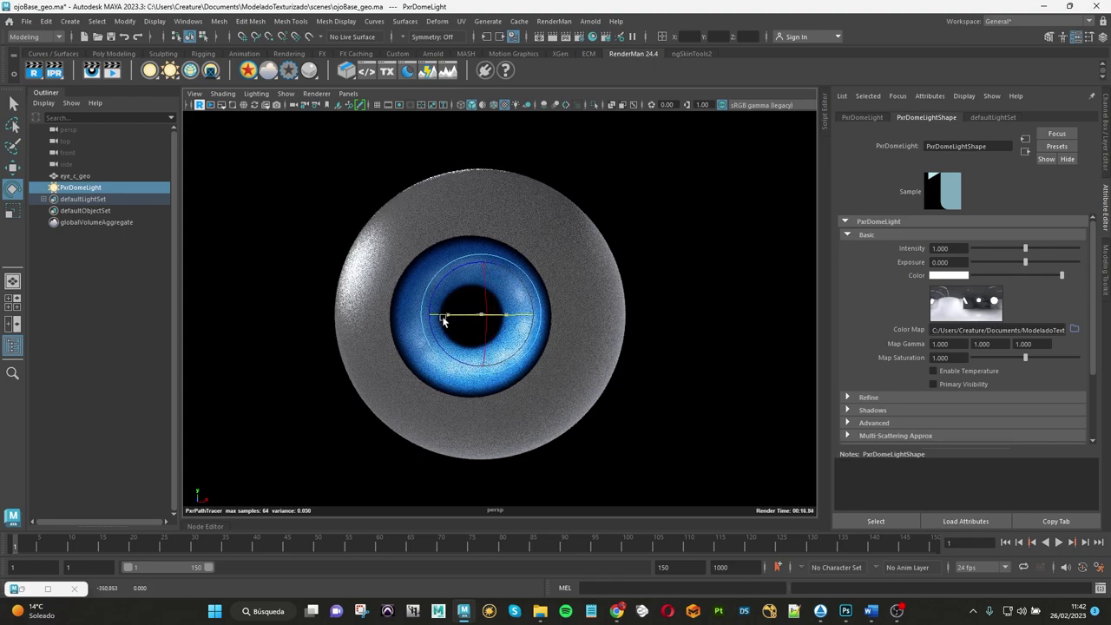
mouse_move(443, 322)
left_mouse_down()
mouse_move(472, 318)
mouse_move(429, 319)
mouse_move(493, 322)
mouse_move(402, 318)
mouse_move(427, 318)
left_mouse_up()
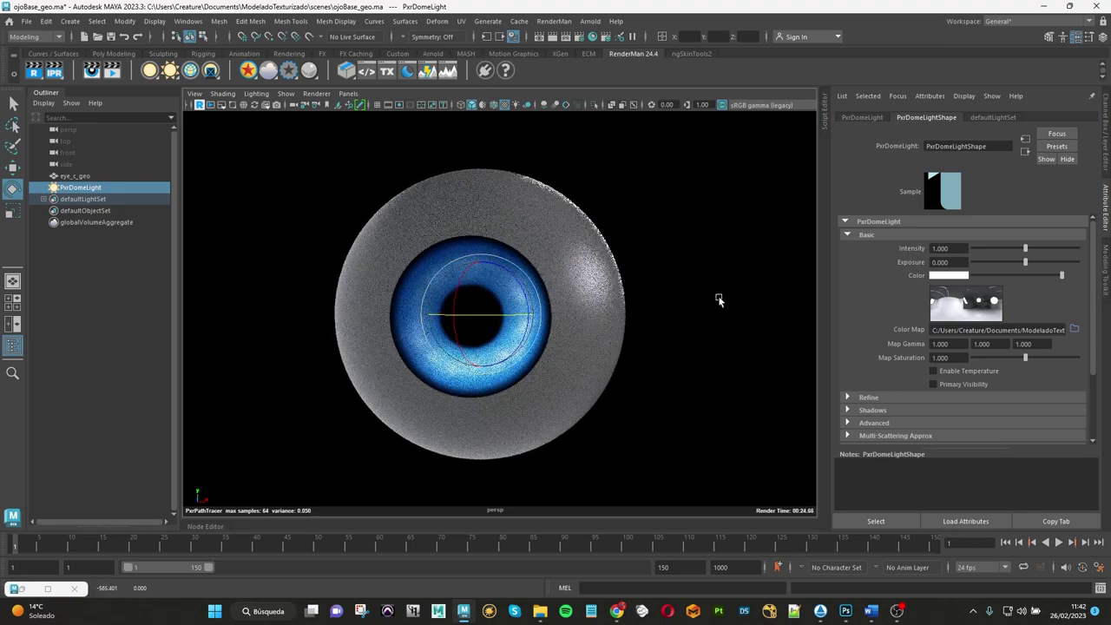
left_click(721, 352)
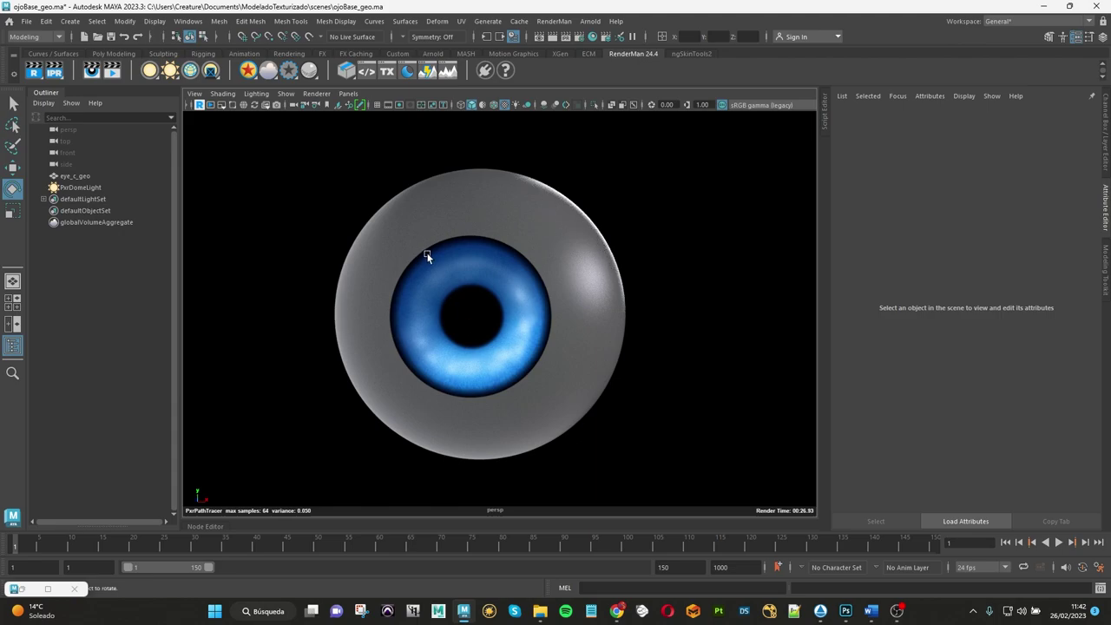
left_click(199, 104)
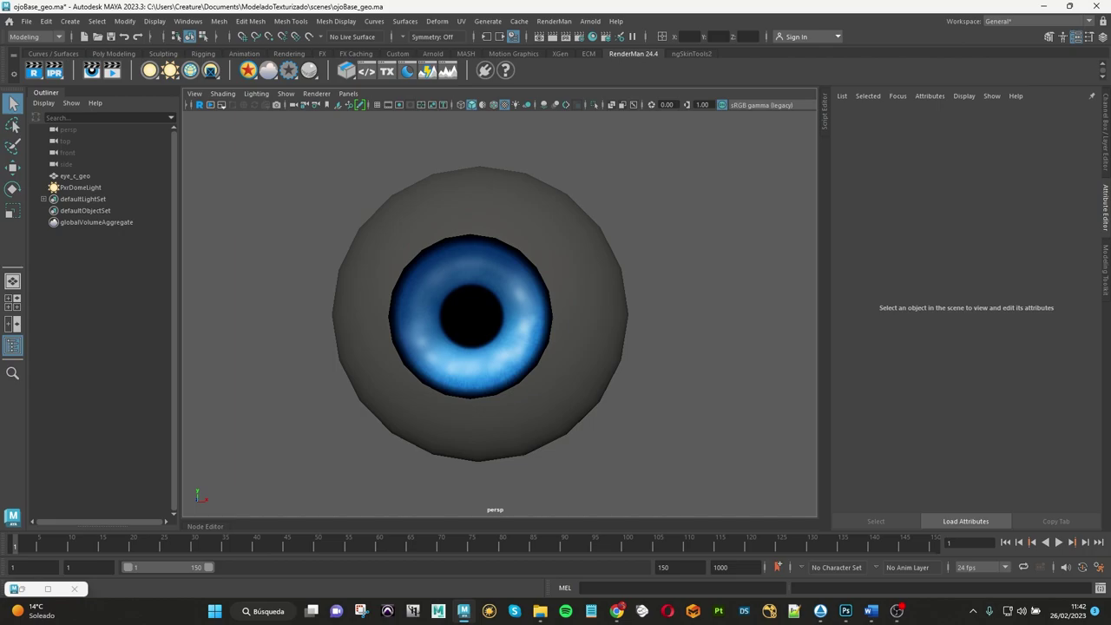
Step: Load brown_photostudio_01_4k.exr from sourceimages as PxrDomeLight's colour map
left_click(79, 189)
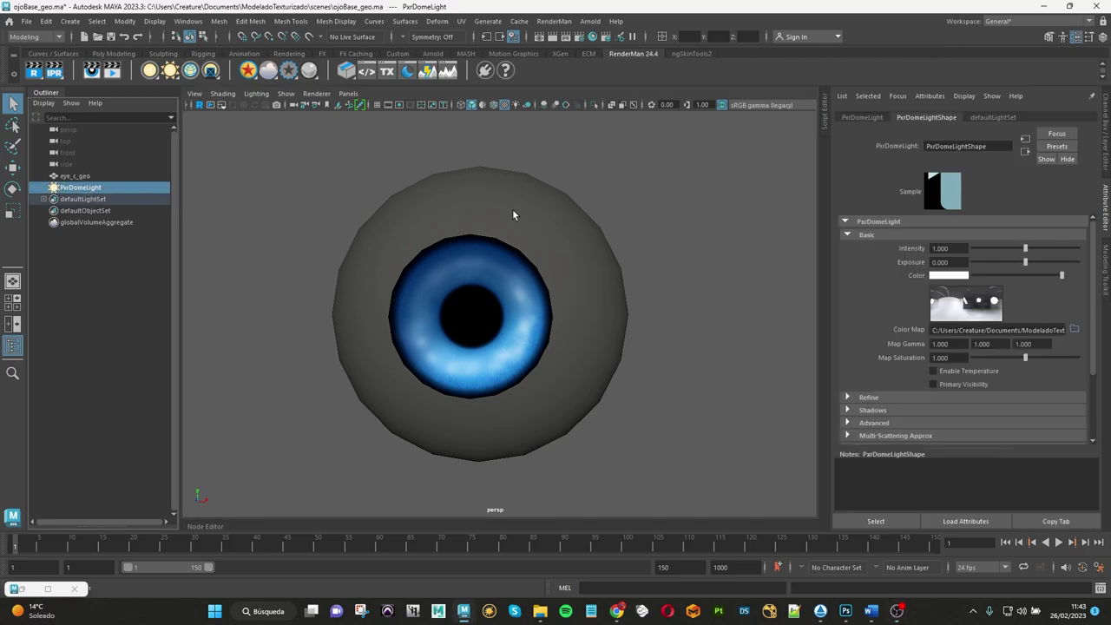
left_click(1075, 330)
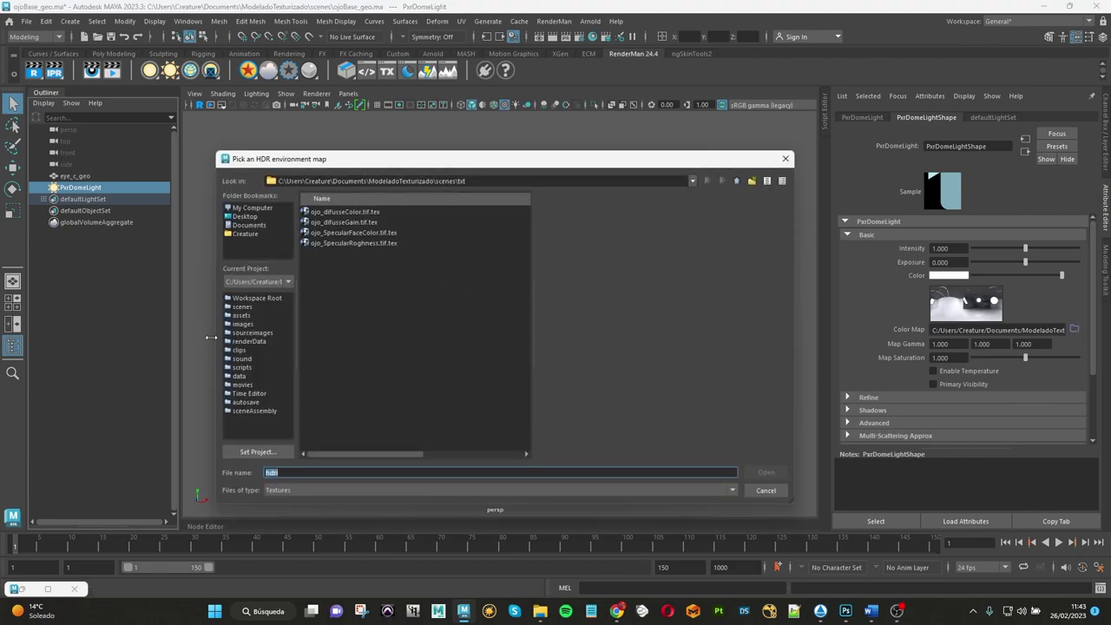
left_click(260, 333)
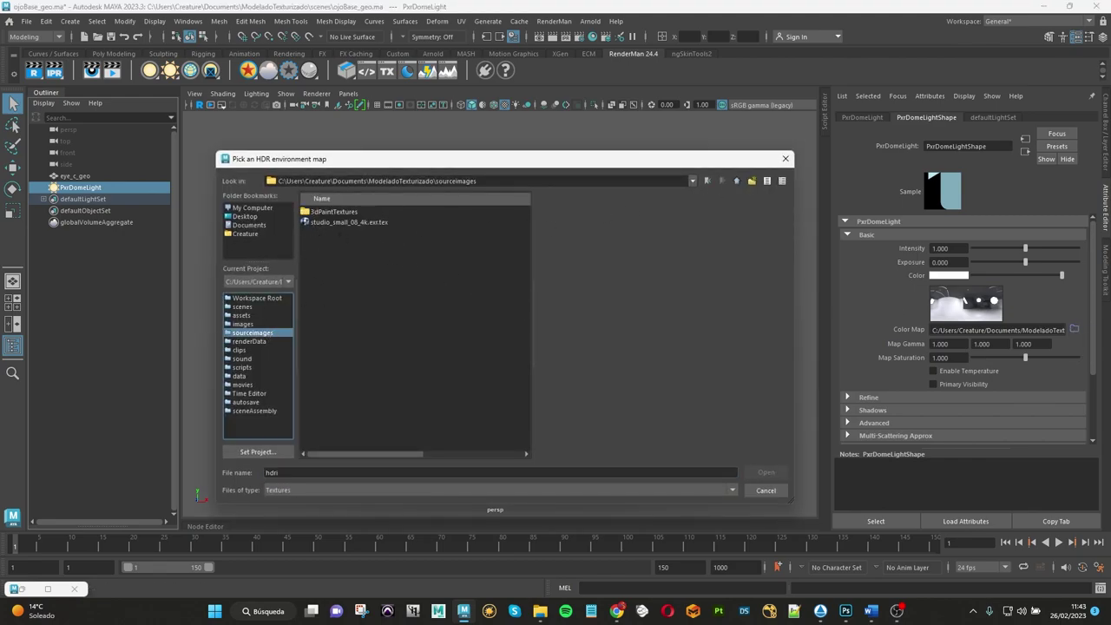
left_click(322, 490)
left_click(292, 513)
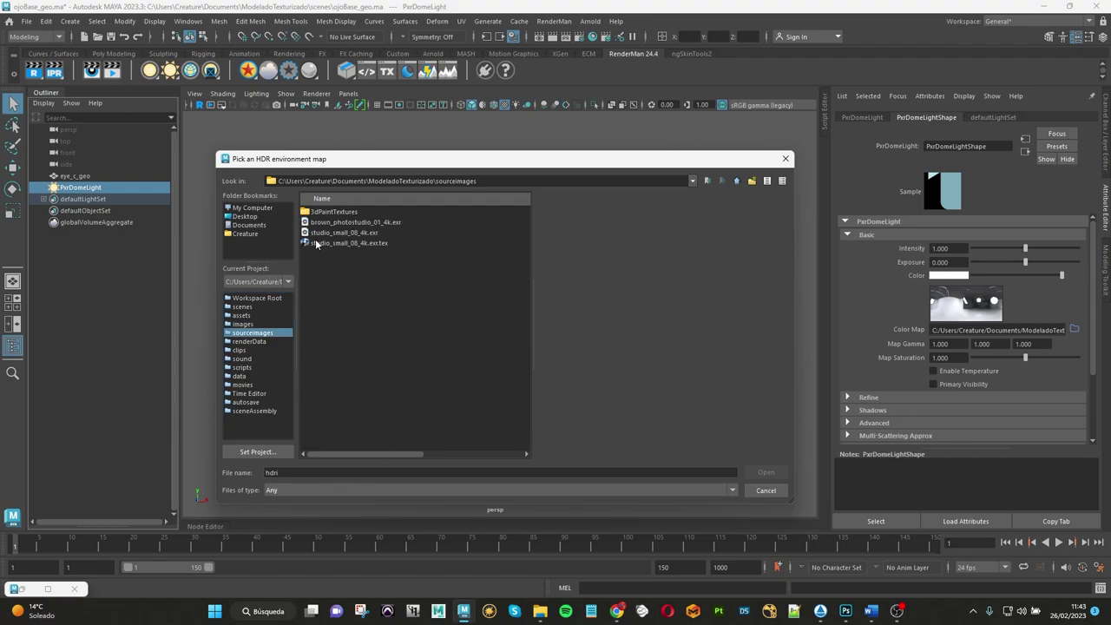
left_click(350, 222)
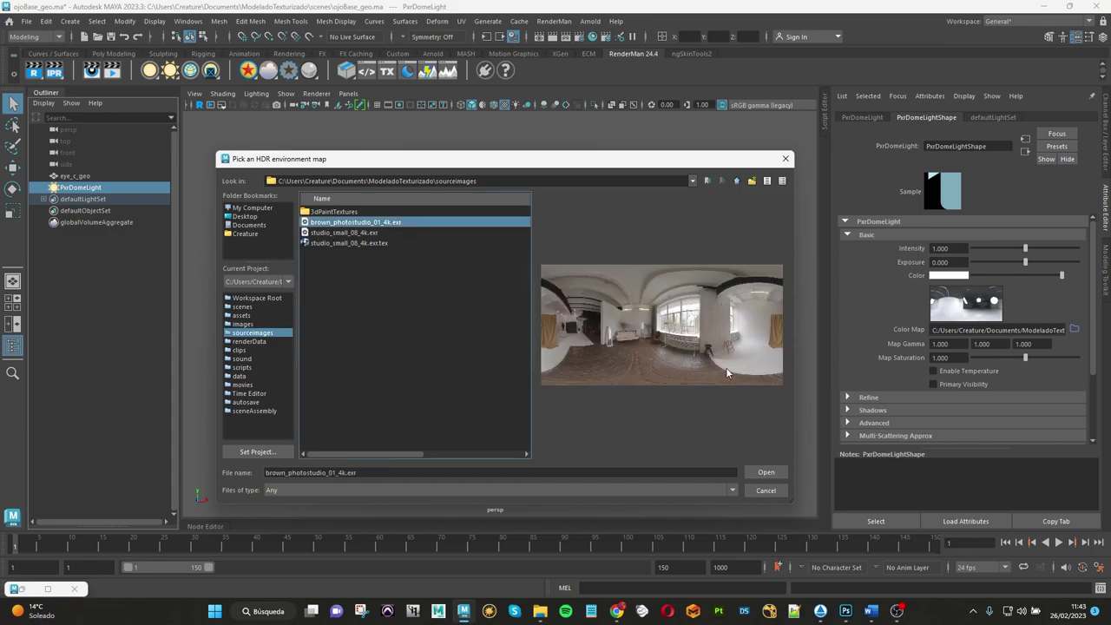
left_click(764, 471)
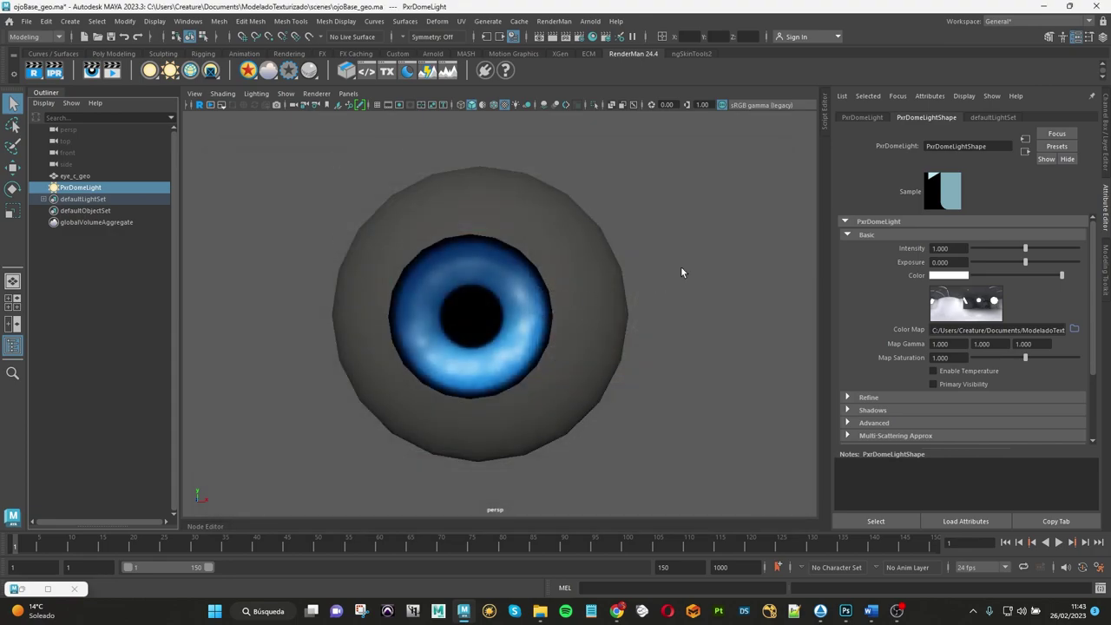
Step: Restart the live RenderMan render and rotate the dome light to reposition the studio lighting
left_click(684, 235)
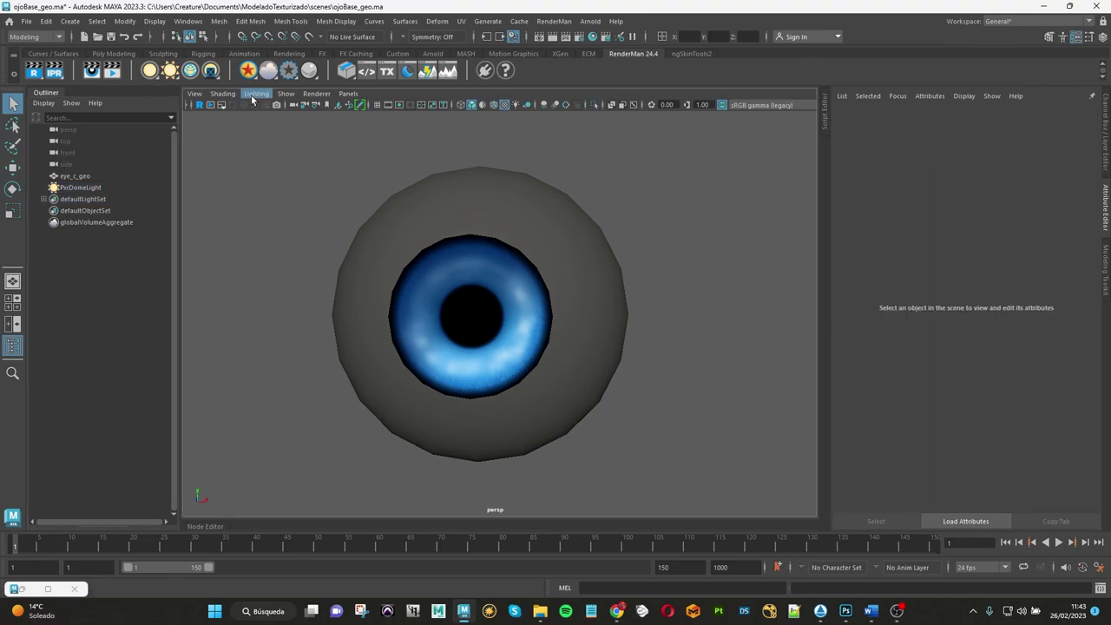
left_click(200, 105)
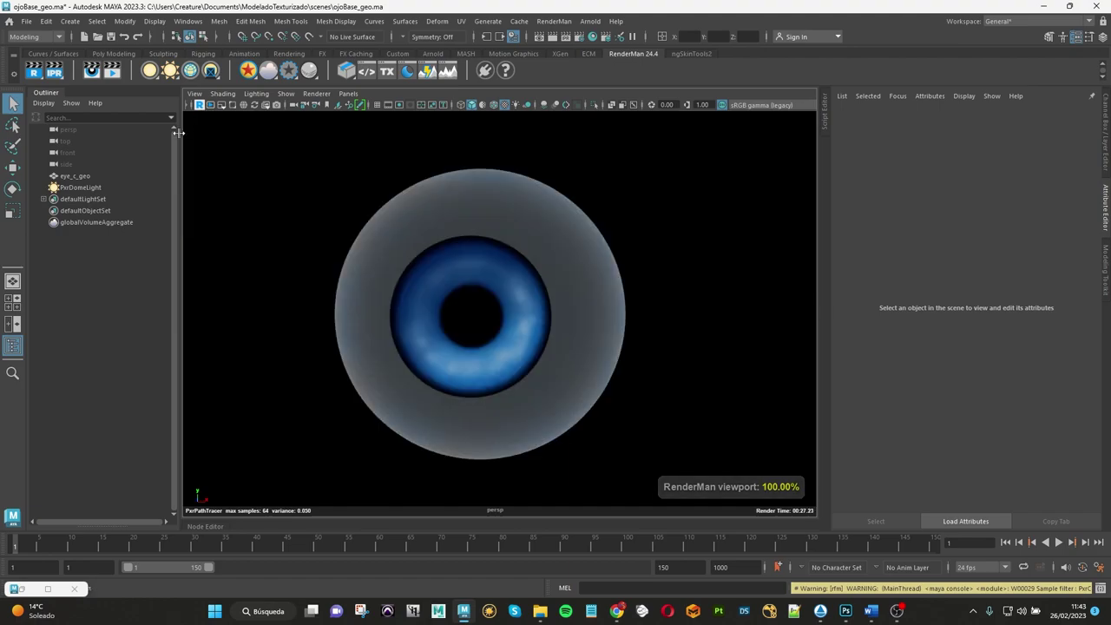
left_click(72, 187)
left_click(12, 189)
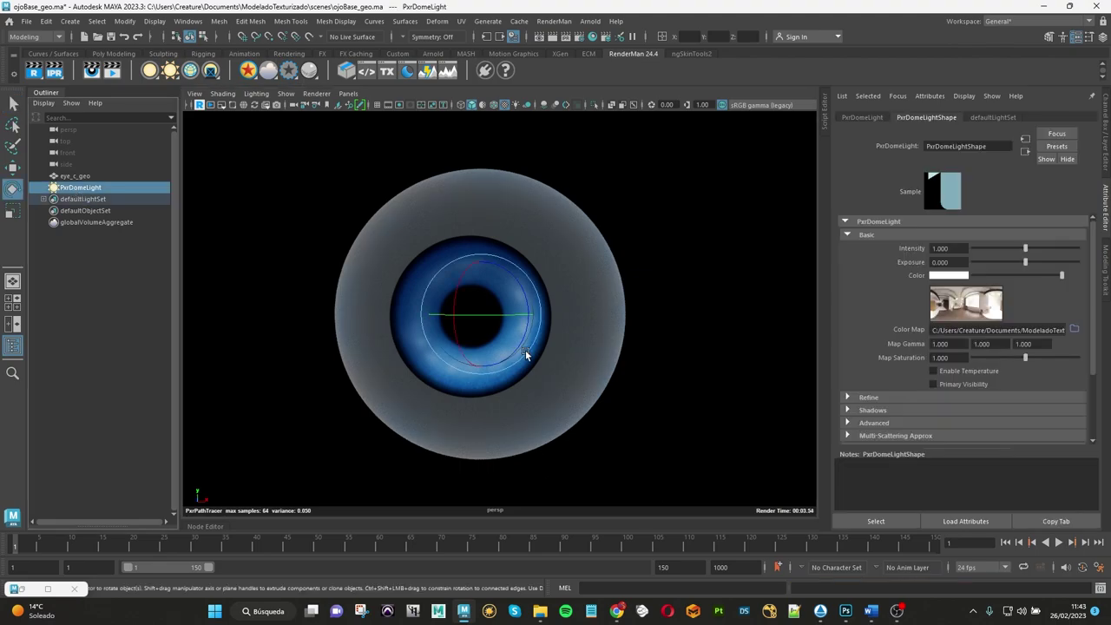
left_click_drag(508, 319, 411, 319)
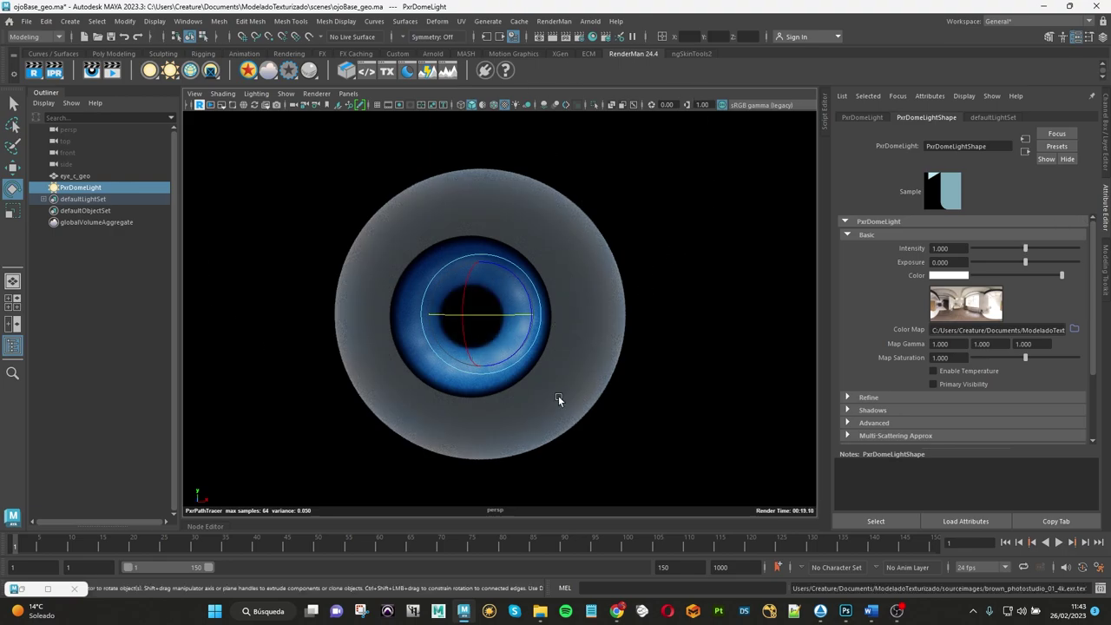
Step: Check the RenderMan Texture Manager, stop the IPR render, and select eye_c_geo
left_click(391, 72)
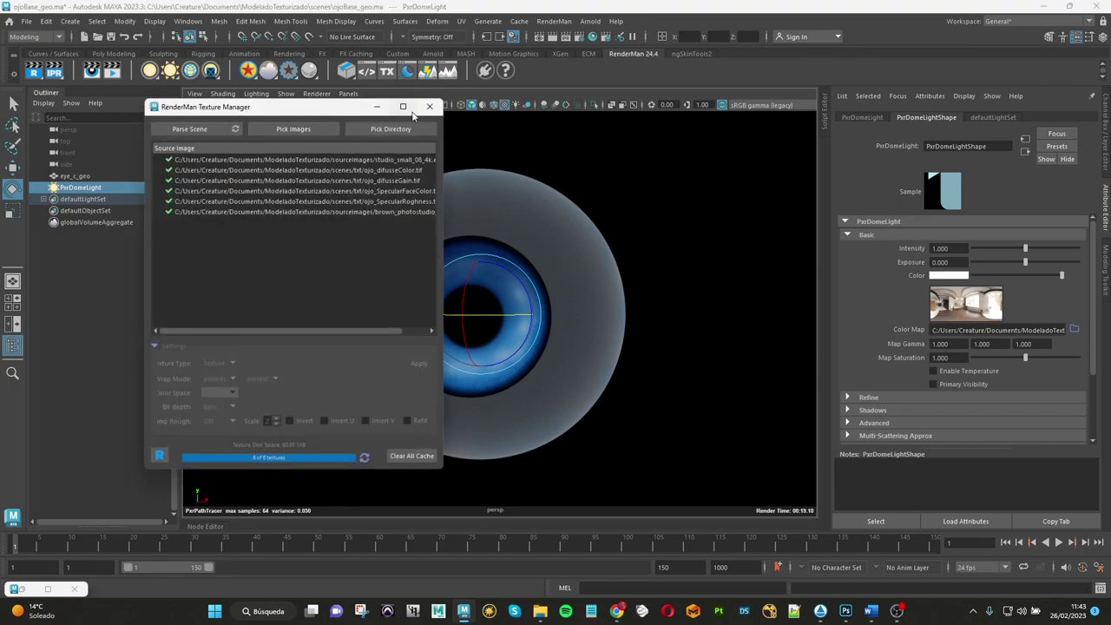
left_click(429, 106)
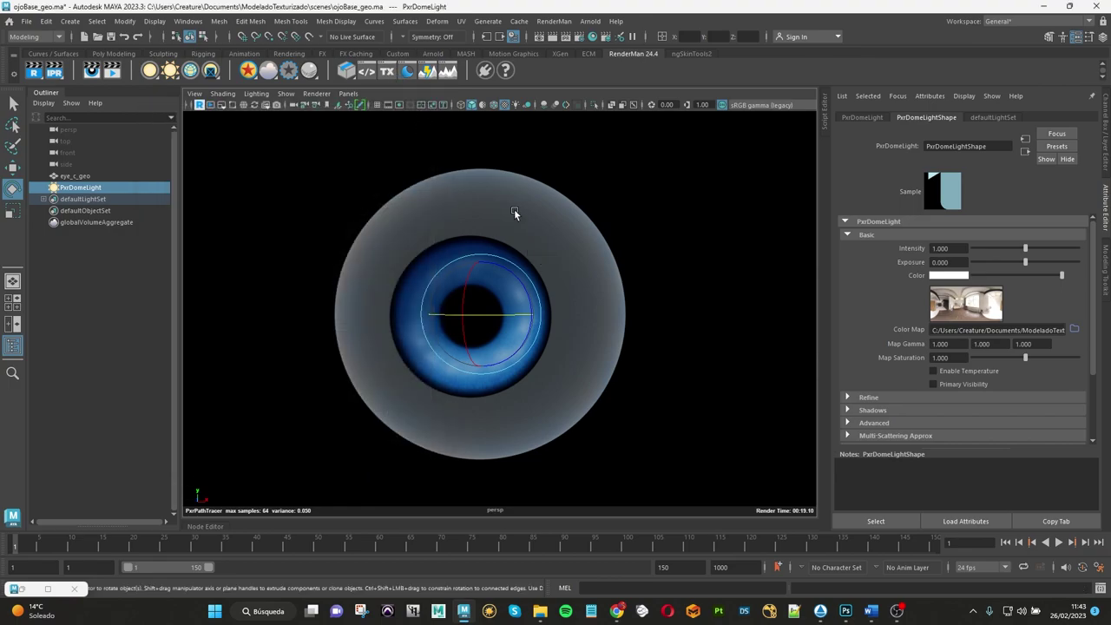
left_click(199, 105)
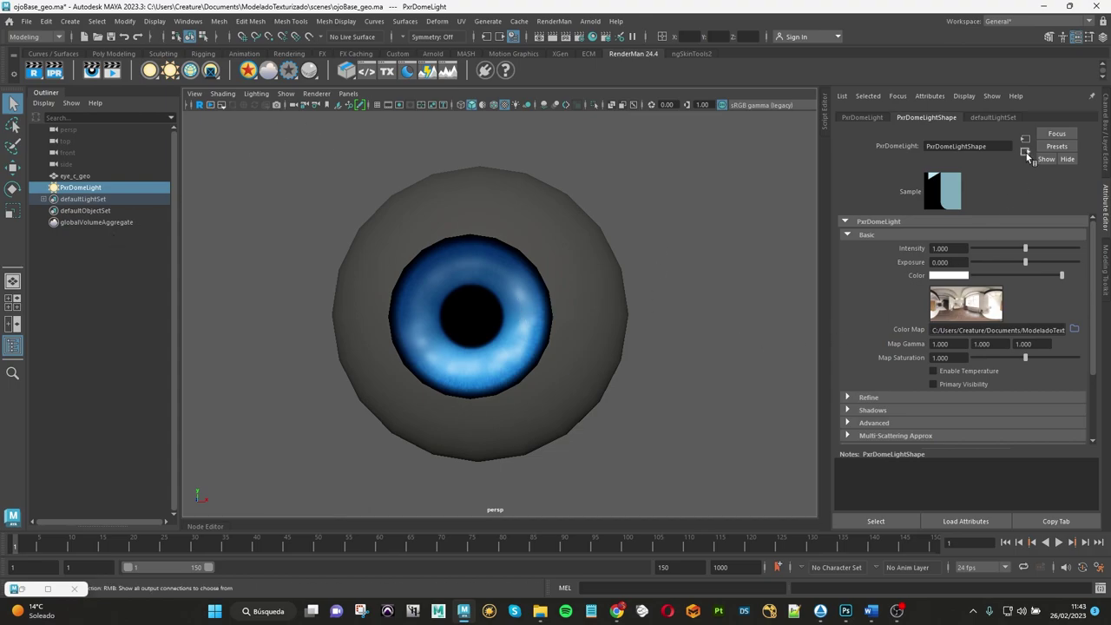
left_click(542, 308)
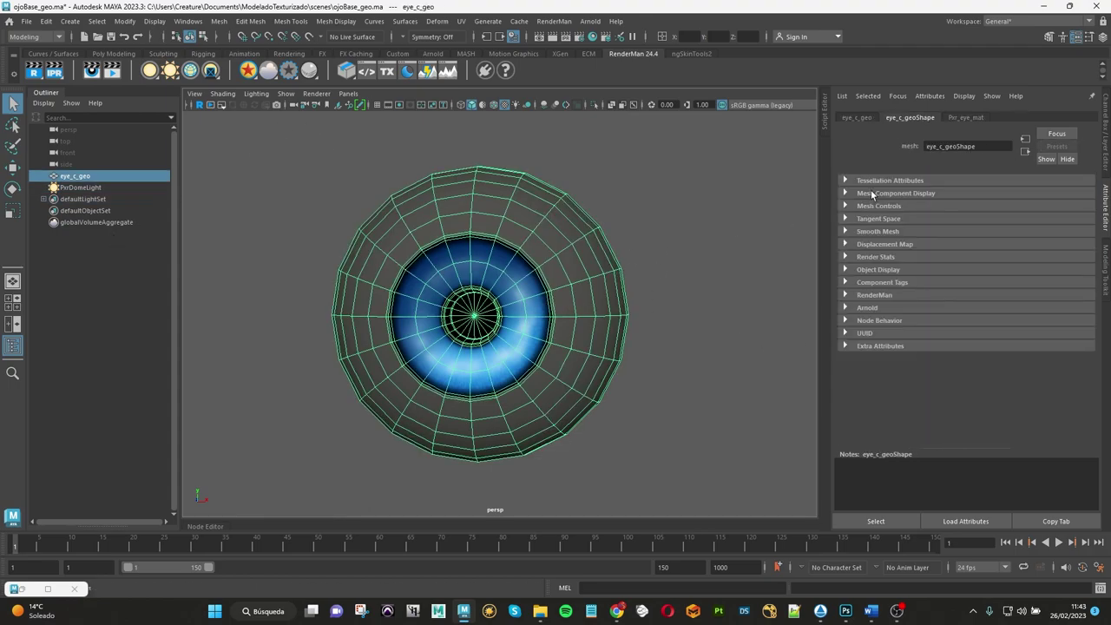
Step: Break the map connection on Pxr_eye_mat's Primary Specular Roughness, leaving it at 0.200
left_click(968, 118)
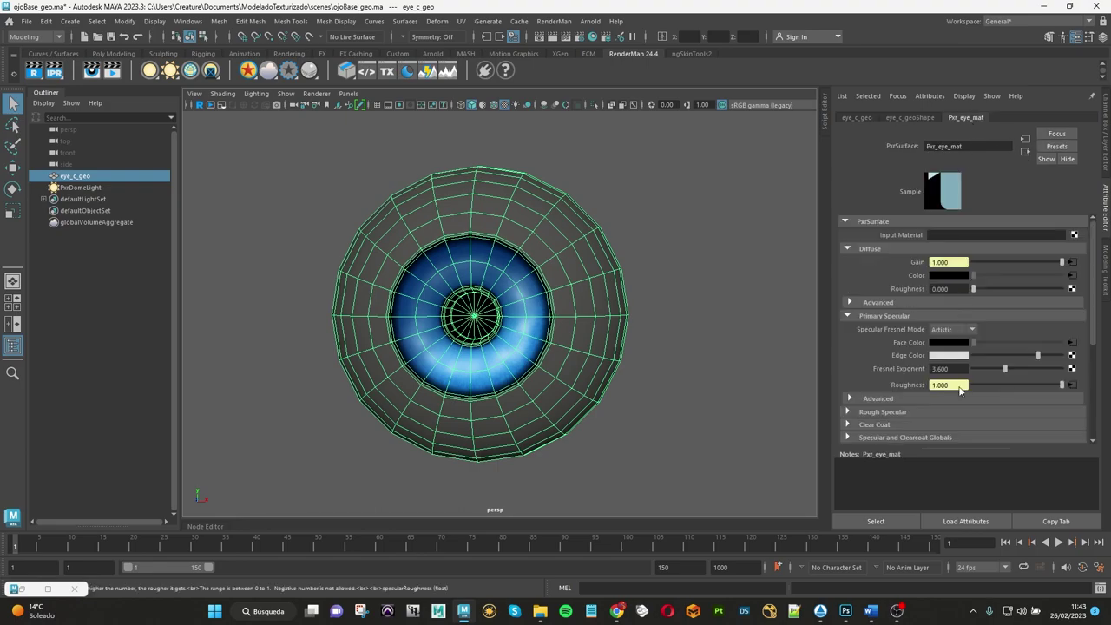
right_click(919, 387)
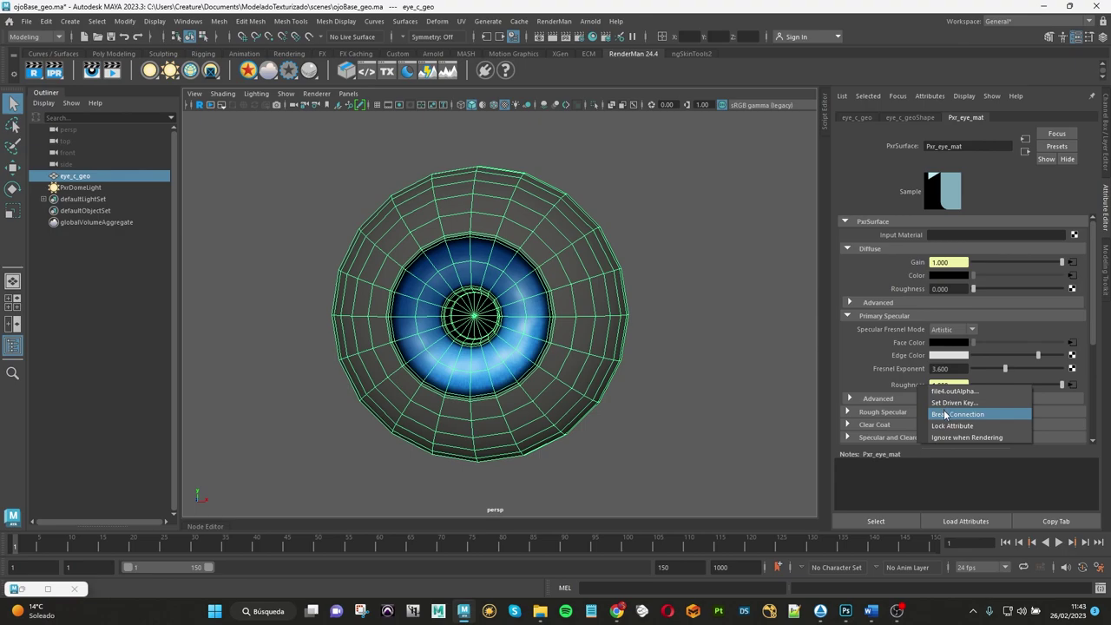
left_click(946, 415)
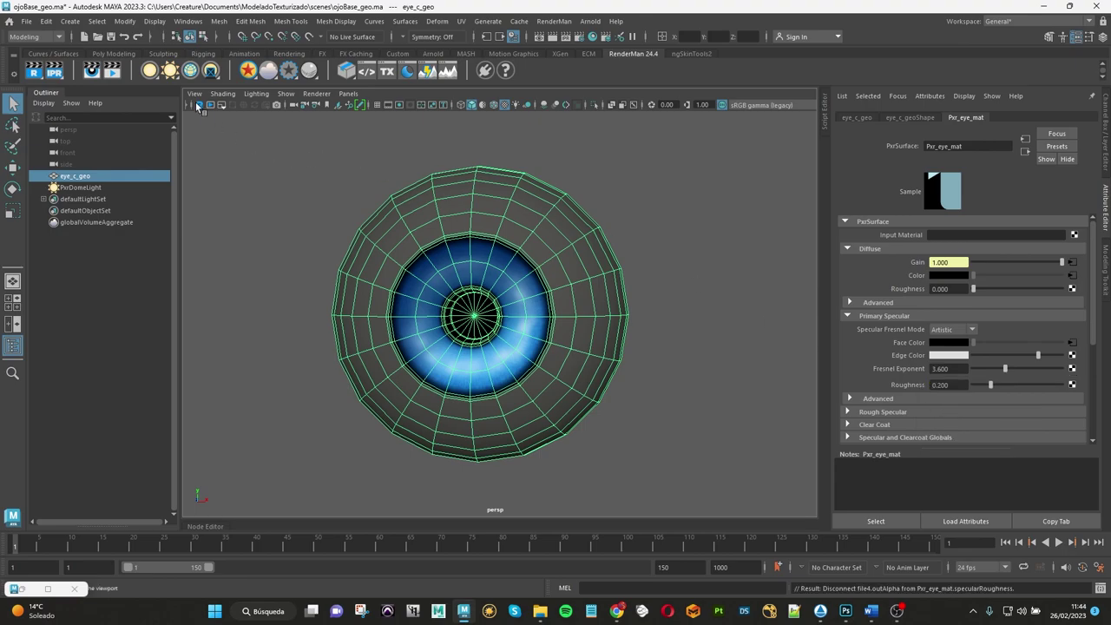
Step: Rotate the PxrDomeLight to re-angle the highlights across the eyeball
left_click(80, 187)
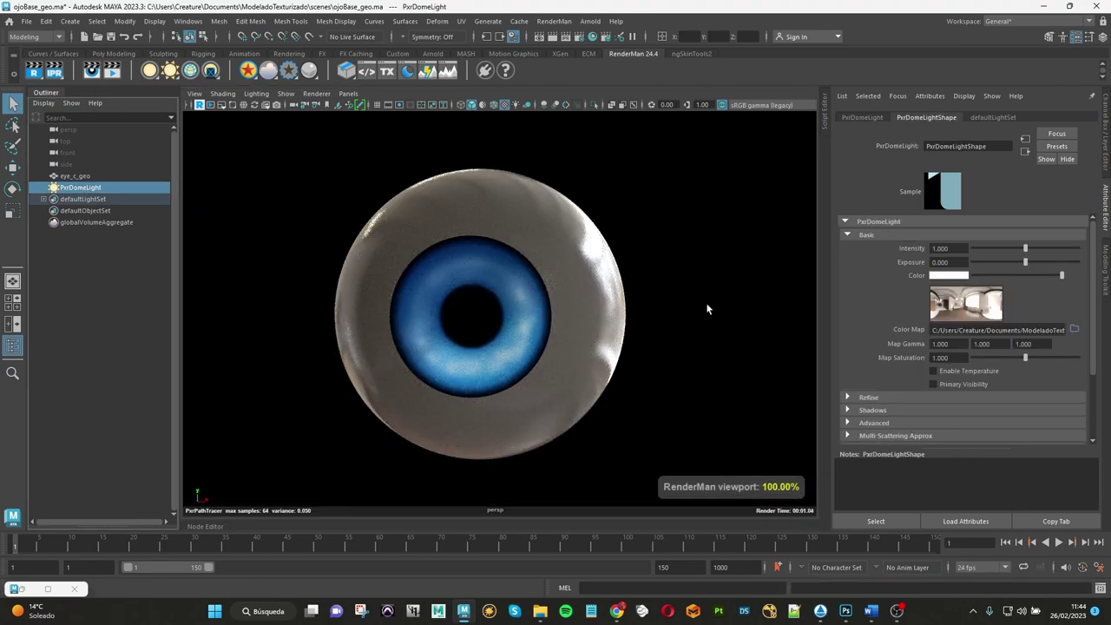
left_click(12, 188)
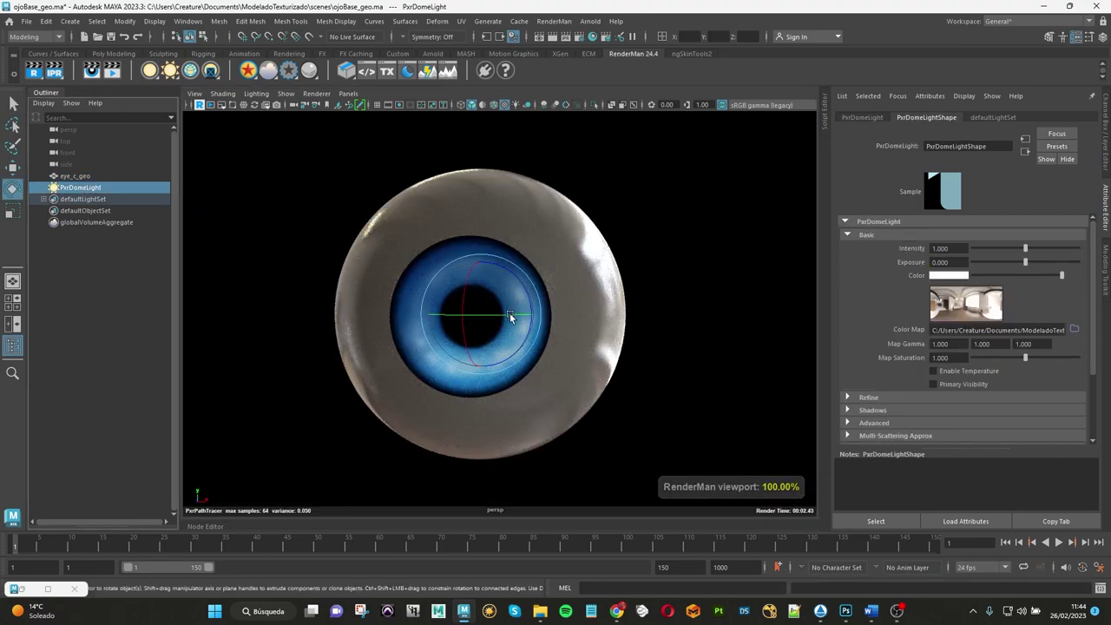
mouse_move(514, 316)
left_mouse_down()
mouse_move(354, 323)
mouse_move(525, 319)
left_mouse_up()
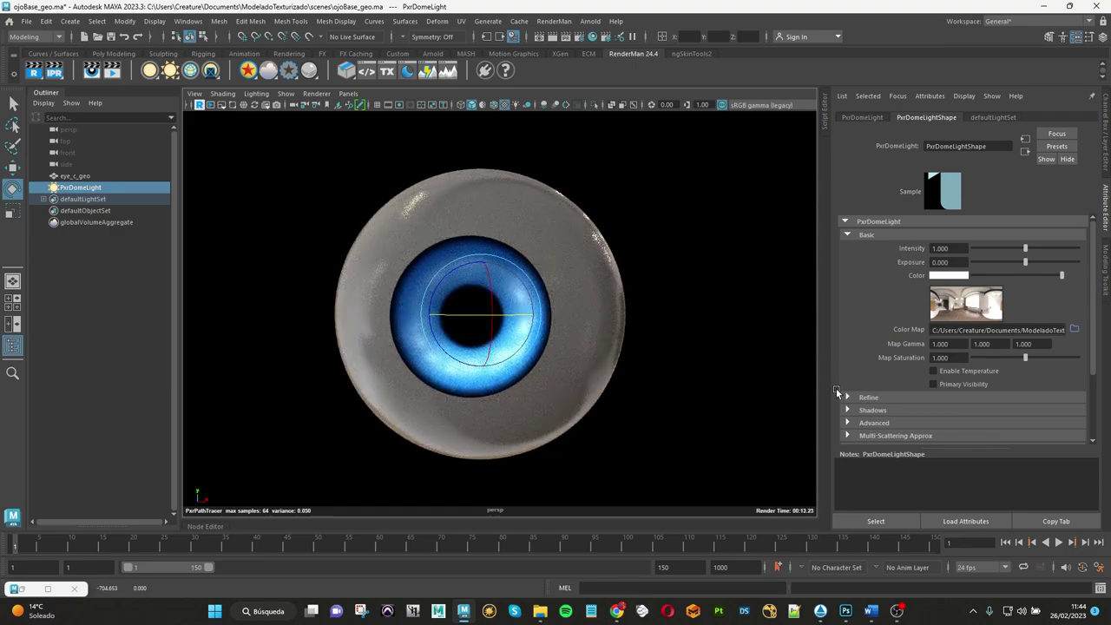
Step: Stop the IPR, reselect eye_c_geo, and create a file5 texture on Pxr_eye_mat's Primary Specular Roughness
left_click(91, 176)
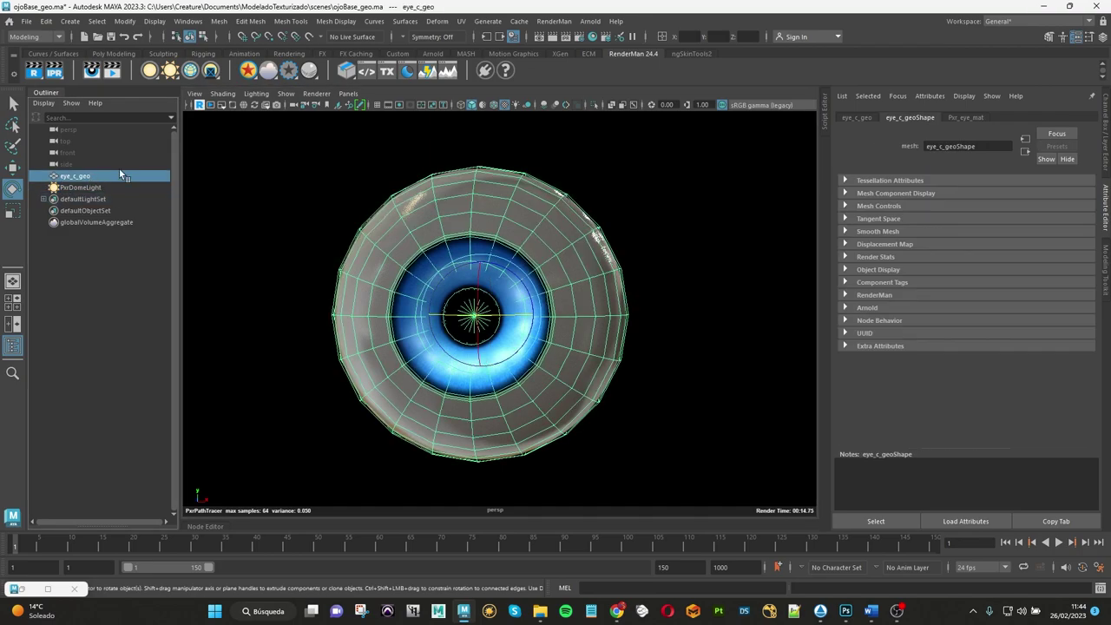
left_click(200, 106)
left_click(606, 220)
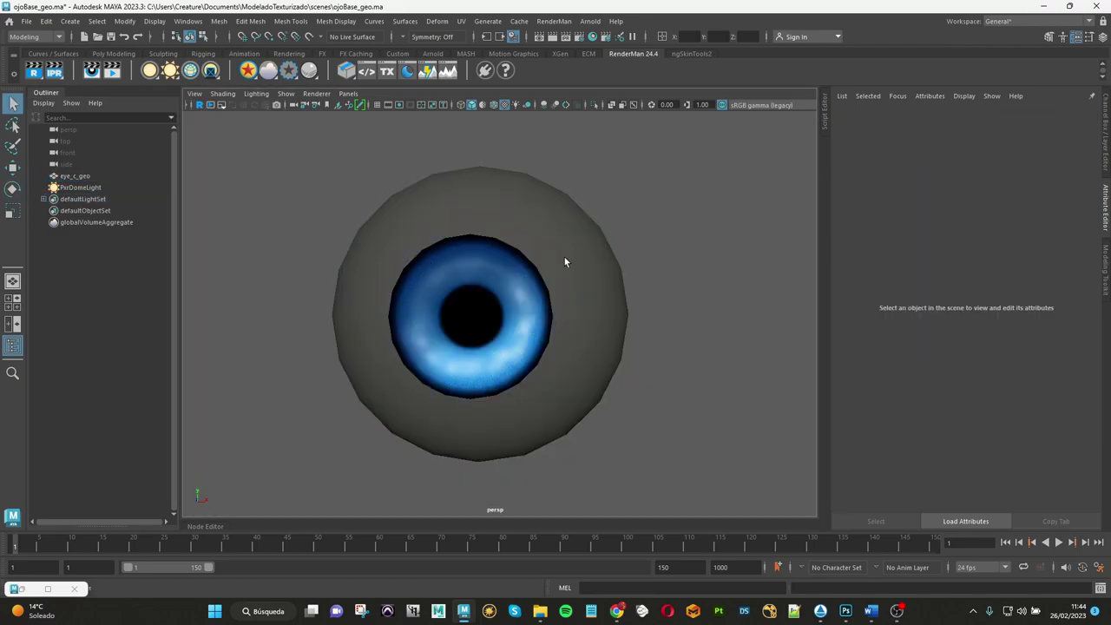
left_click(565, 257)
left_click(965, 117)
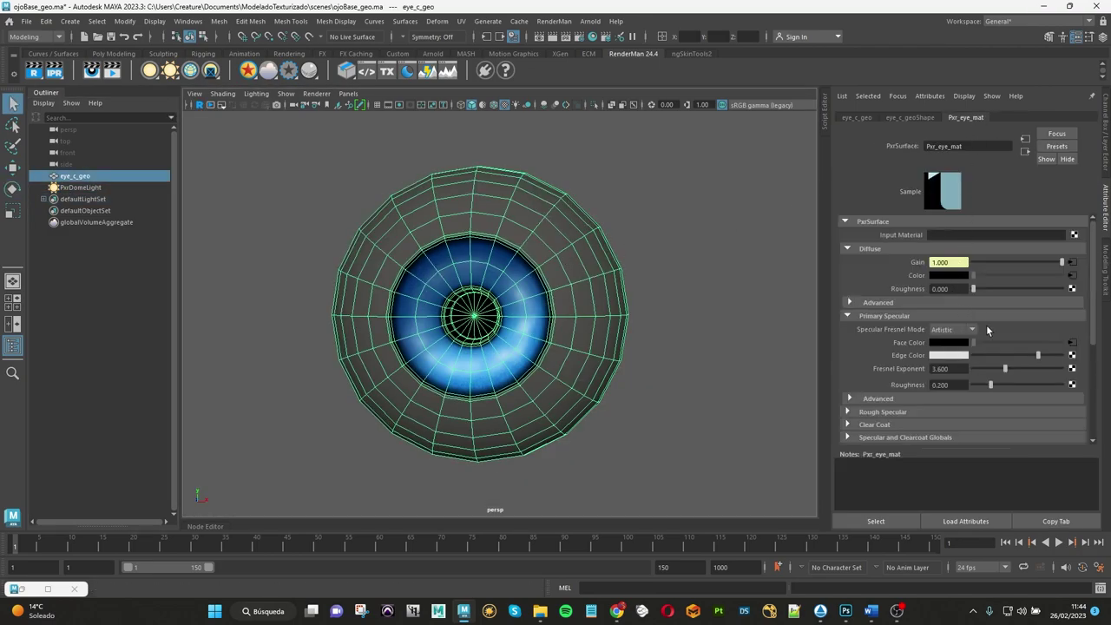
left_click(1072, 385)
left_click(474, 303)
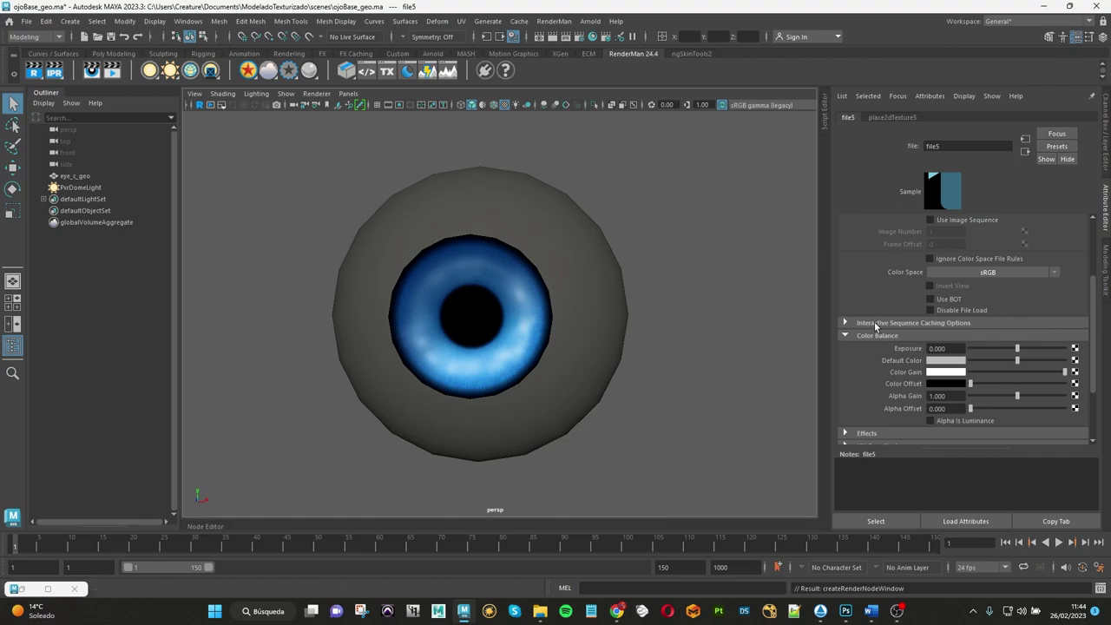
scroll(1055, 295, "up", 3)
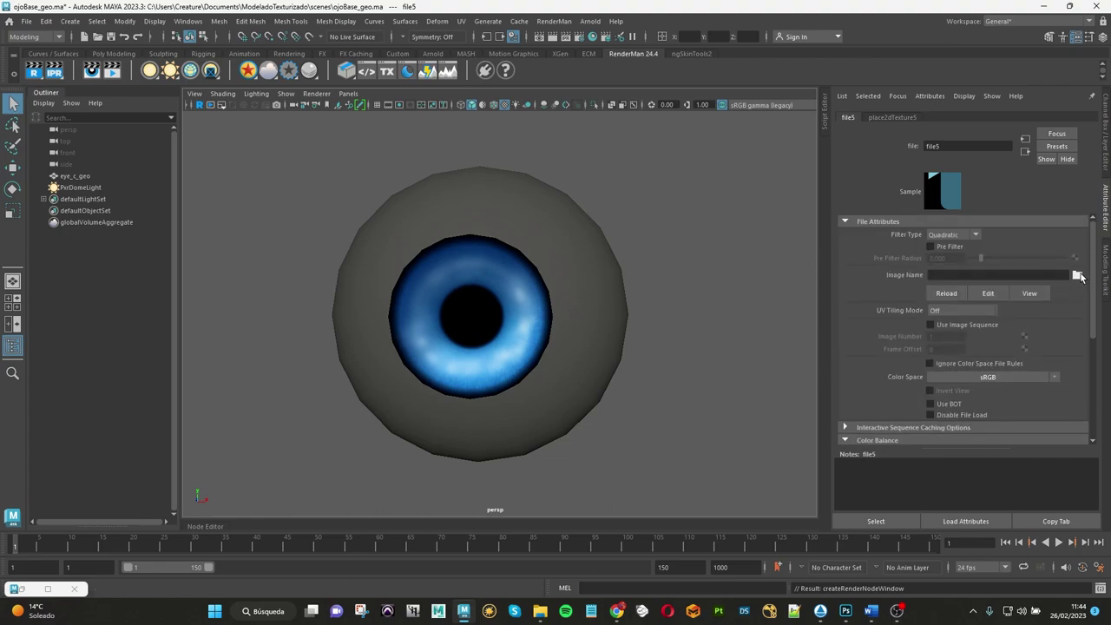
Step: Load ojo_SpecularRoghness.tif from the scenes/txt folder as file5's image
left_click(1076, 274)
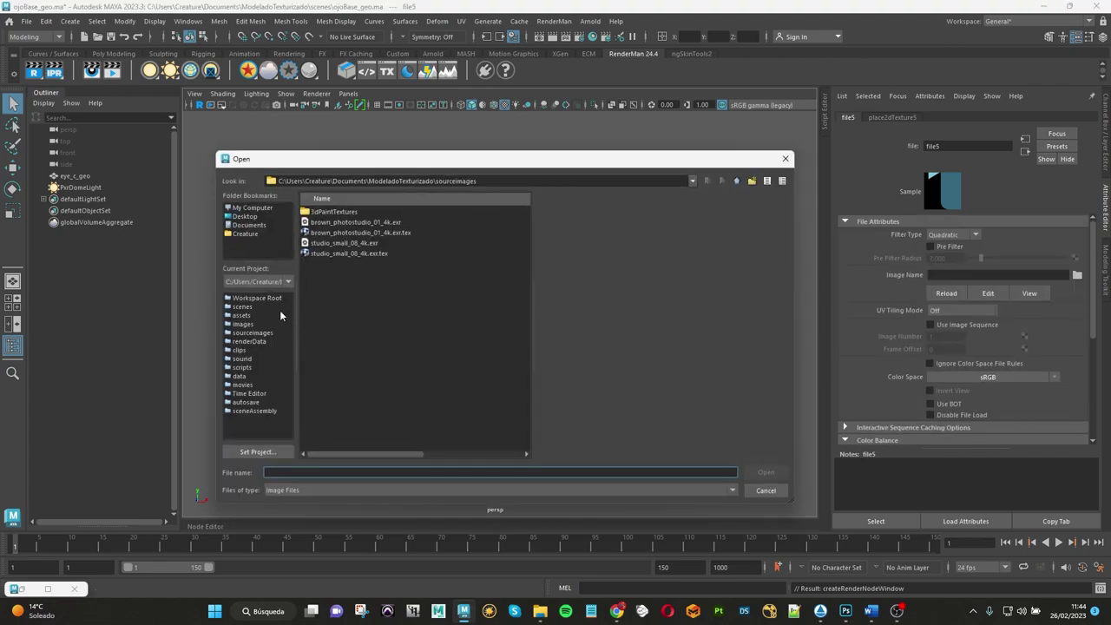
left_click(242, 306)
double_click(318, 232)
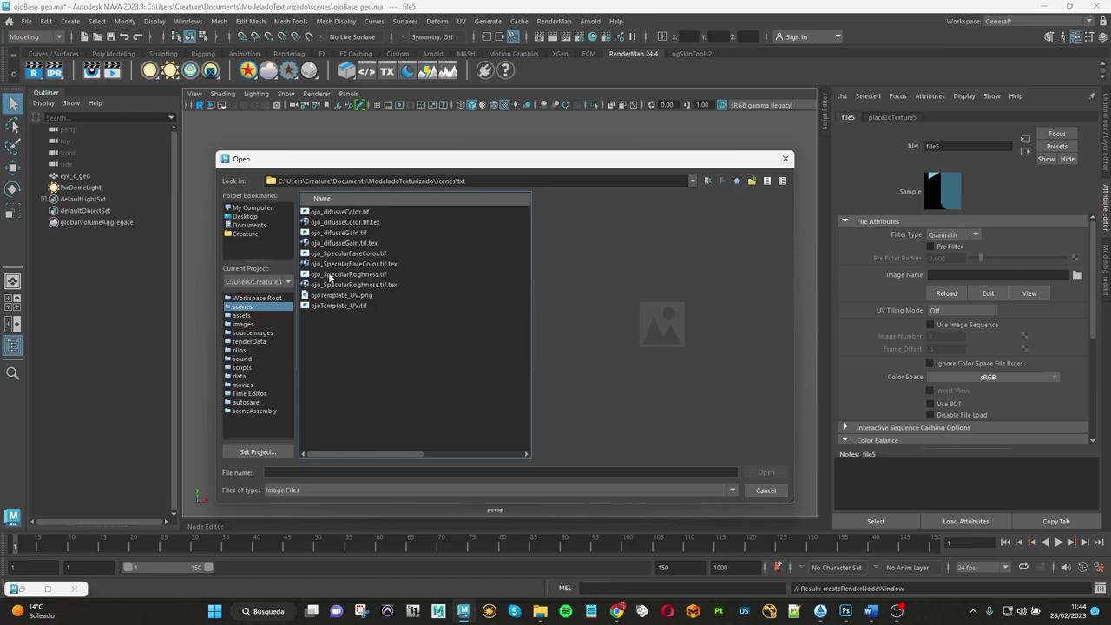
left_click(343, 274)
left_click(766, 472)
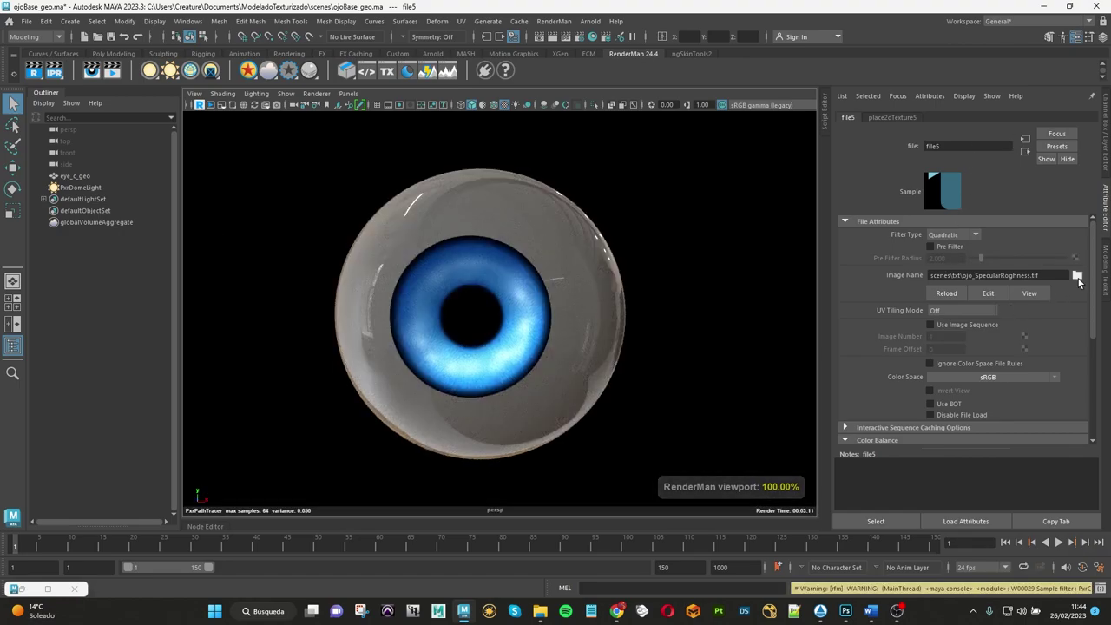
Step: Compare file5 Alpha Gain values in the live render, set it to 1.000, and stop rendering
left_click_drag(1092, 279, 1091, 344)
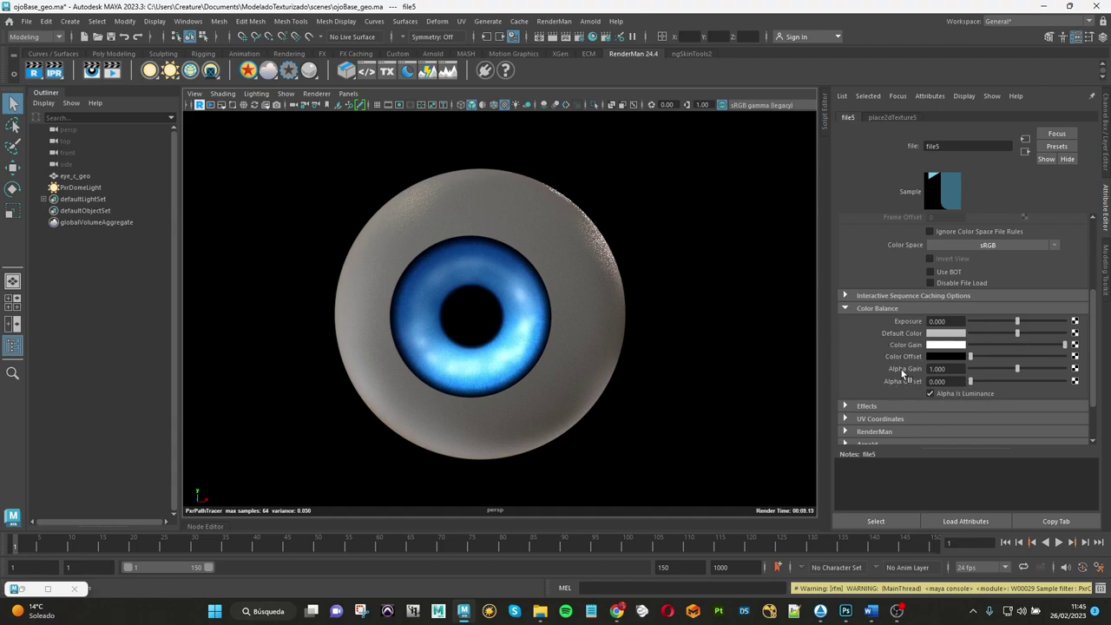
left_click_drag(1018, 371, 960, 372)
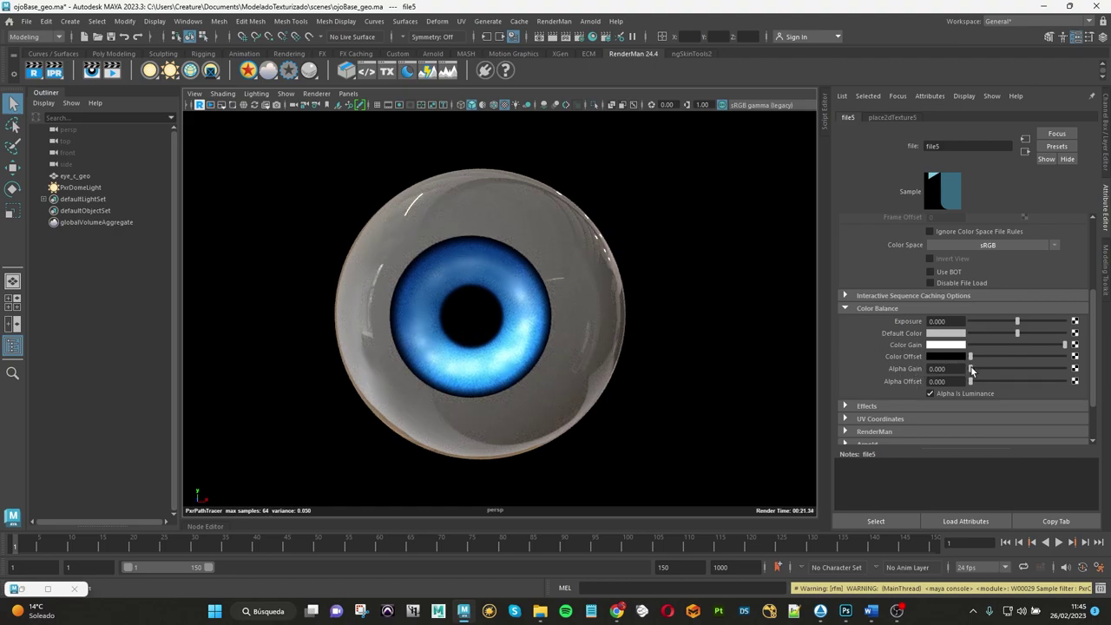
left_click_drag(972, 371, 1017, 371)
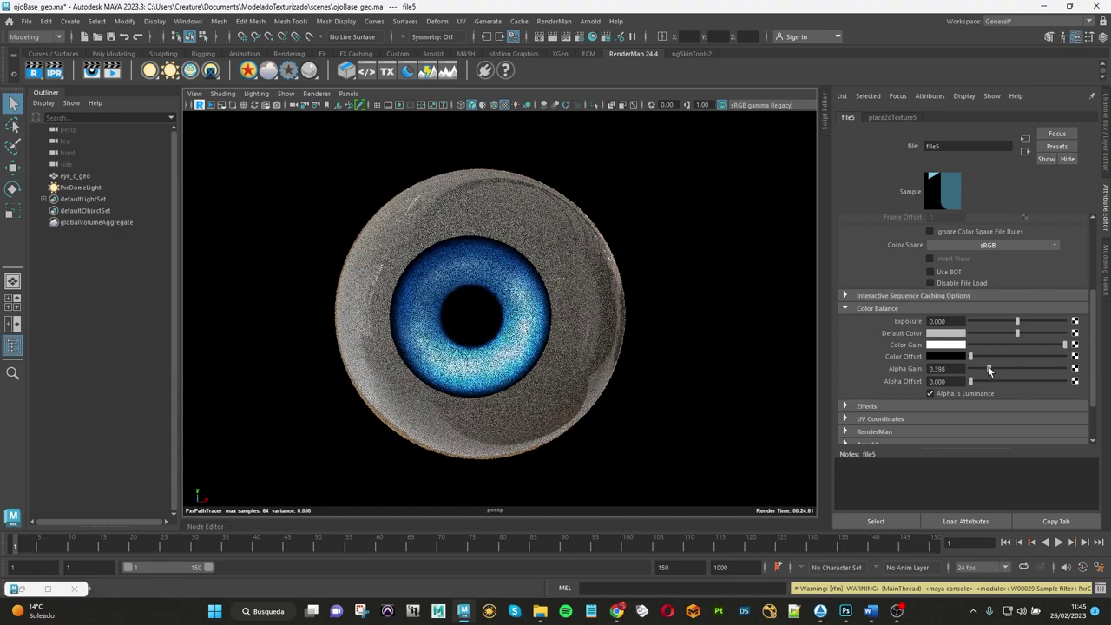
left_click(1018, 372)
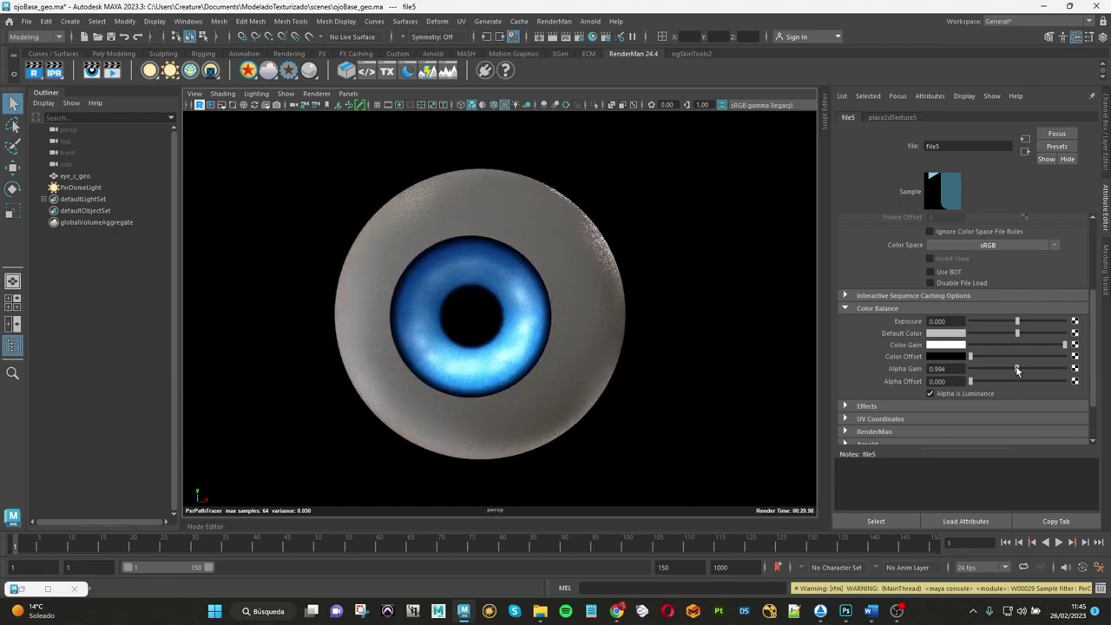
double_click(952, 368)
type("1")
key("Return")
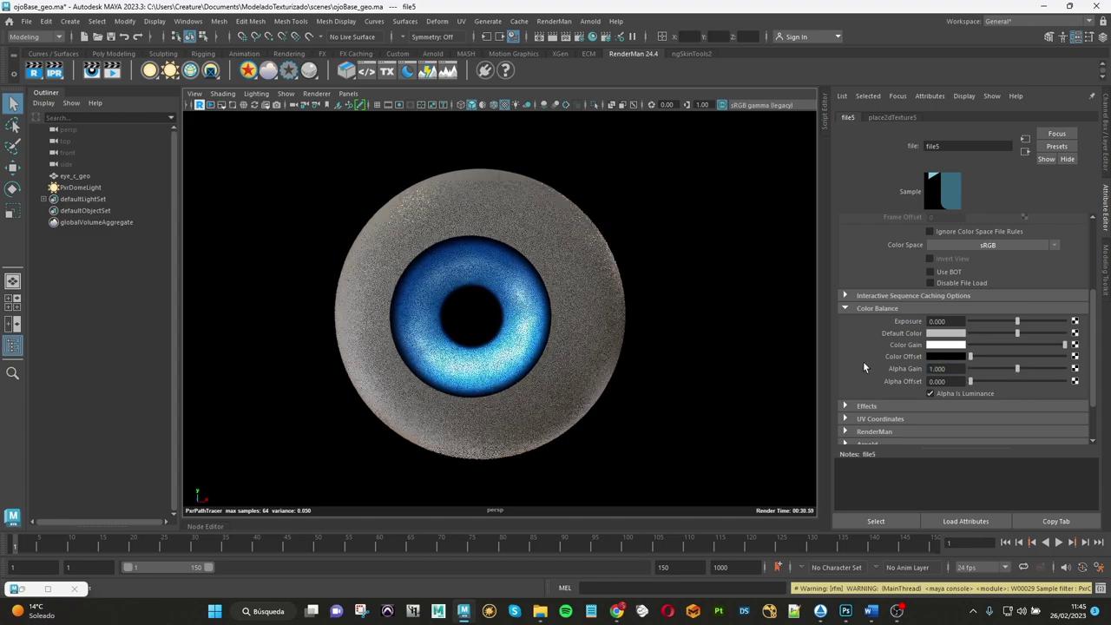
left_click(199, 105)
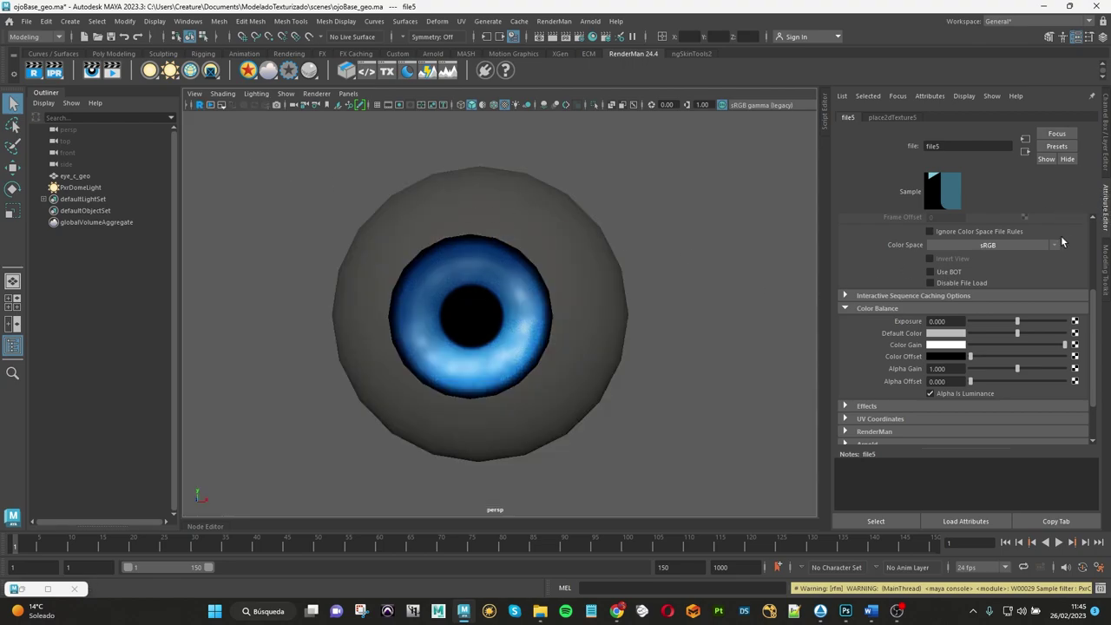
Step: Change Pxr_eye_mat's Subsurface Model from Jensen Dipole to Non-Exponential Path Traced
left_click(1025, 152)
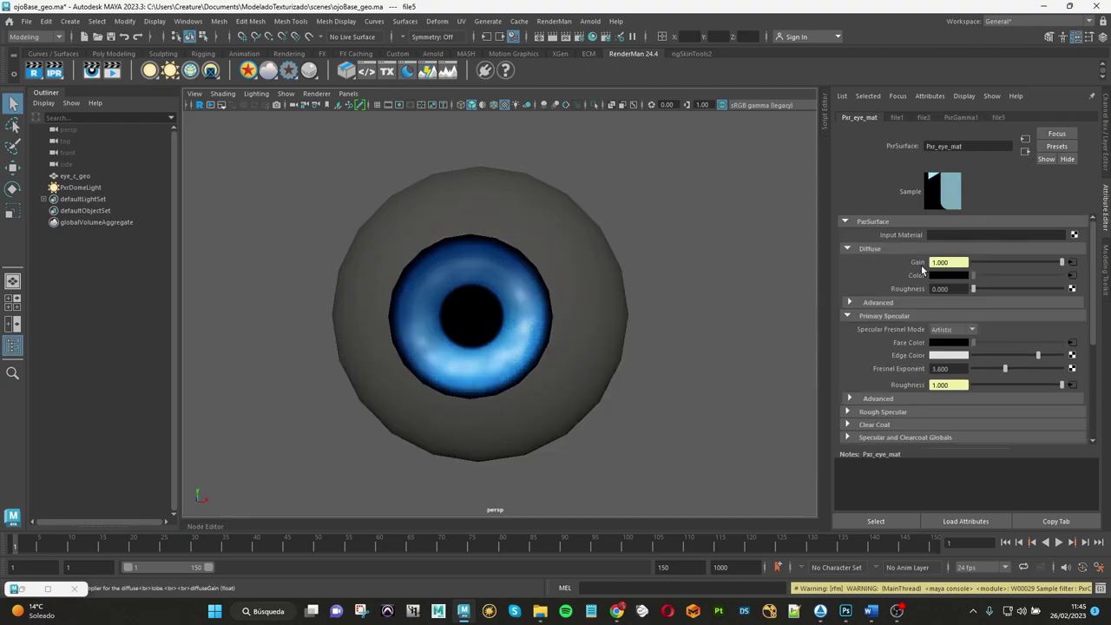
left_click(888, 399)
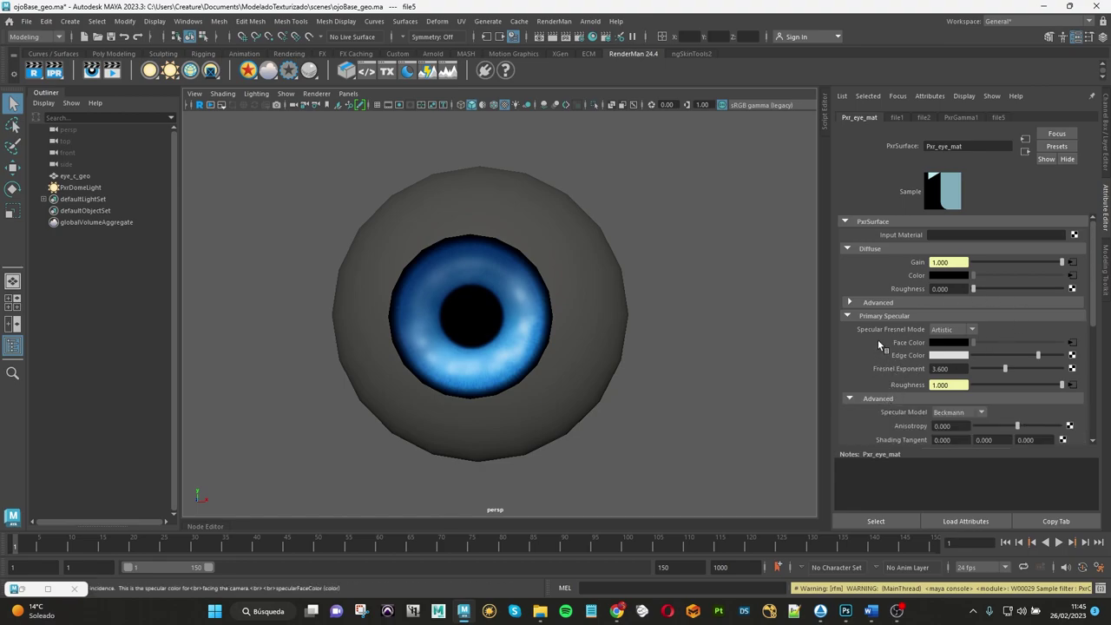
scroll(880, 346, "down", 2)
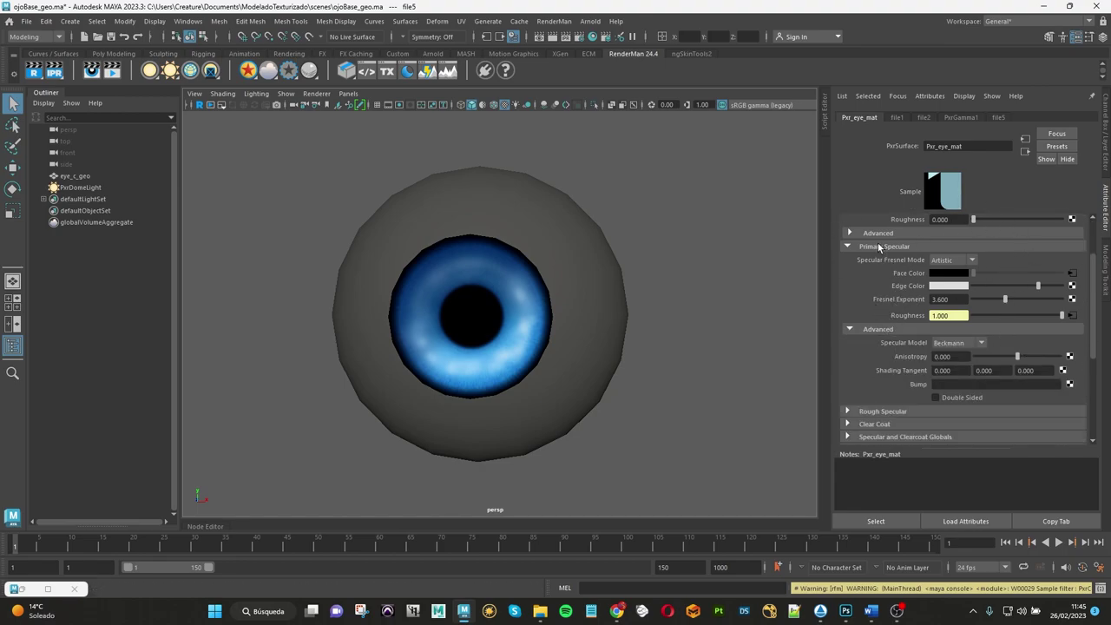
left_click(878, 330)
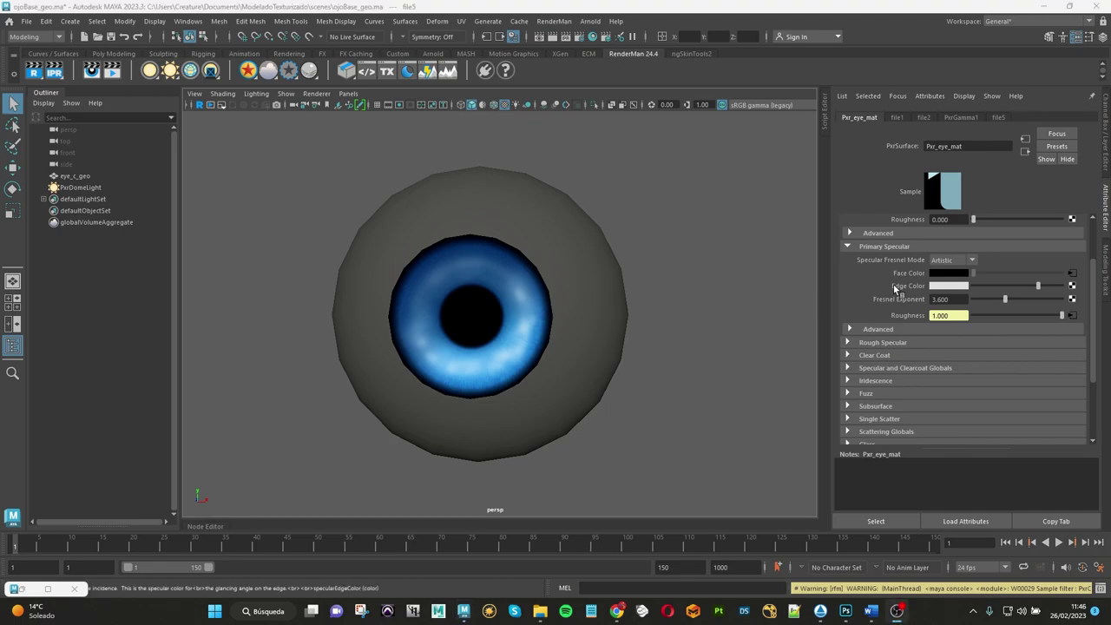
left_click_drag(1093, 311, 1092, 352)
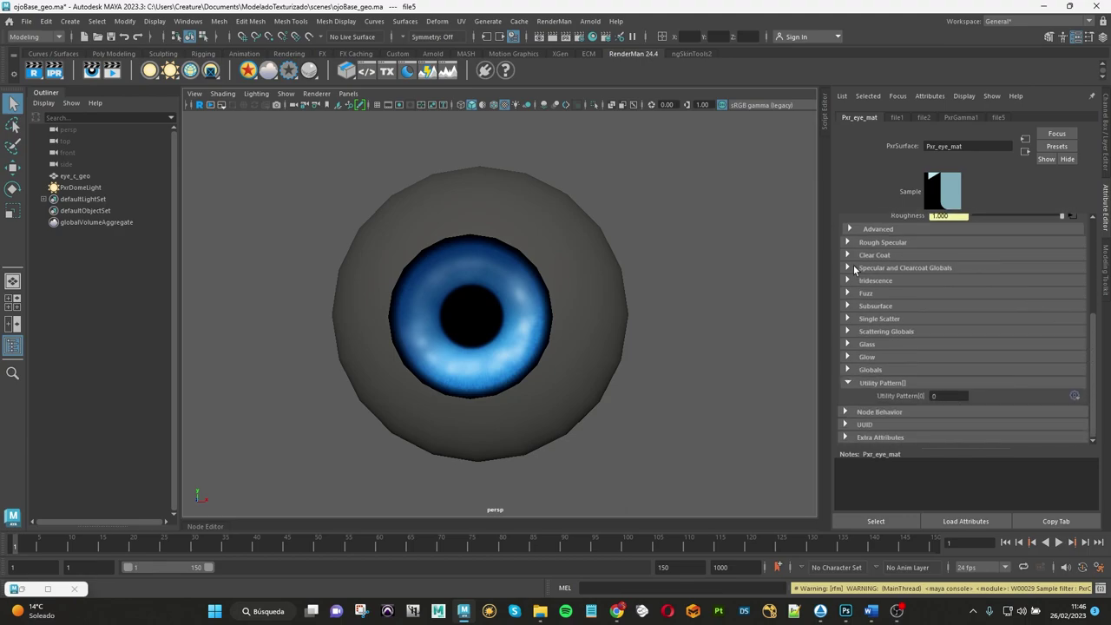
left_click(865, 305)
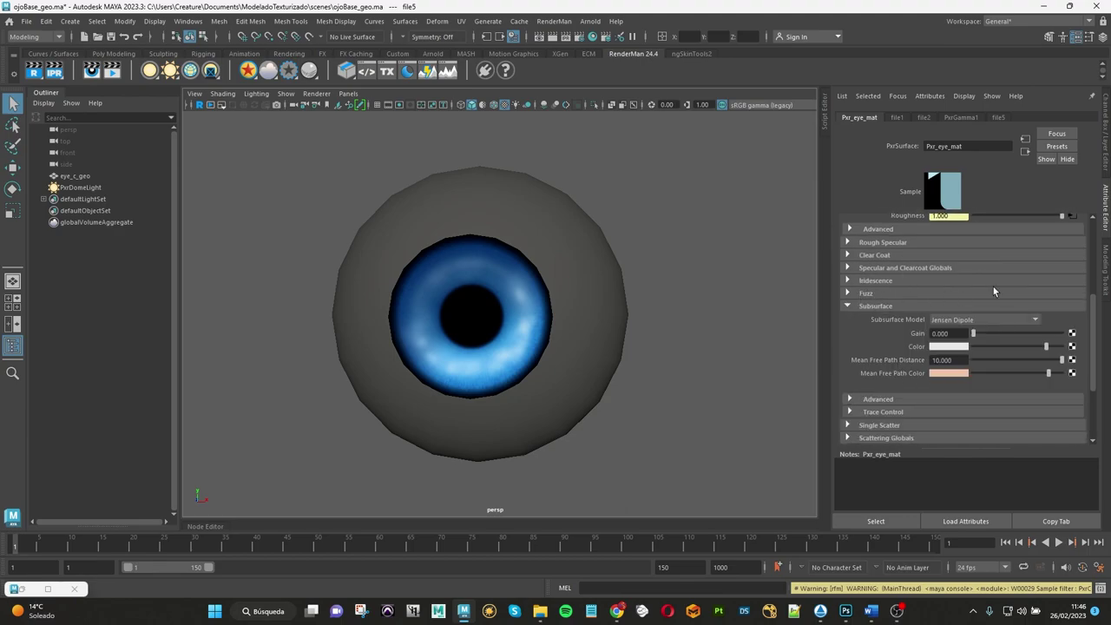
left_click_drag(1093, 306, 1093, 314)
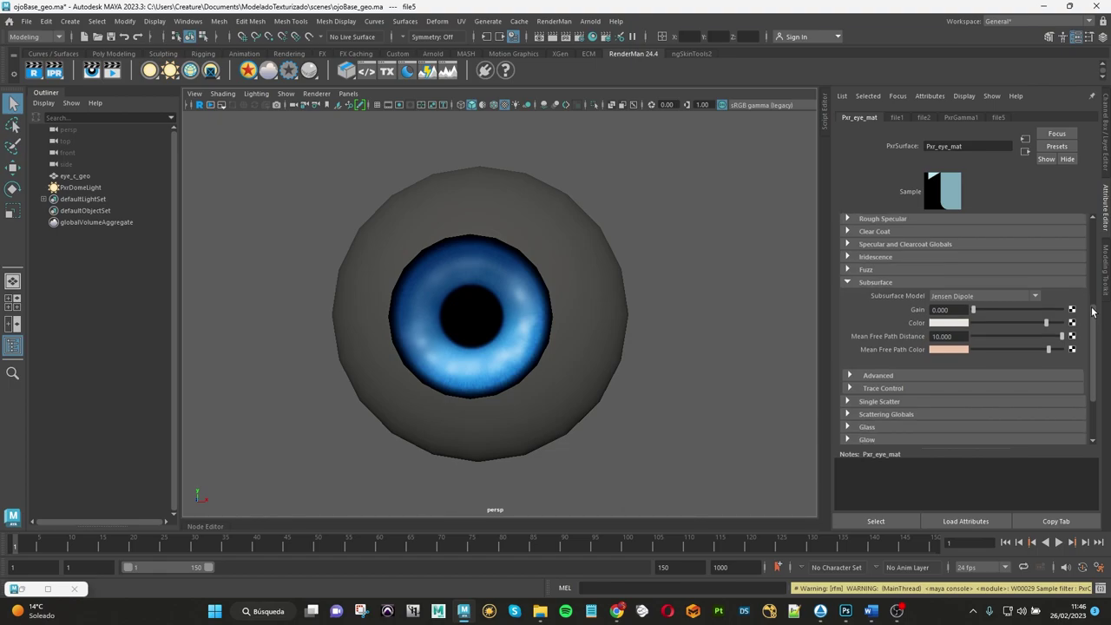
left_click(977, 295)
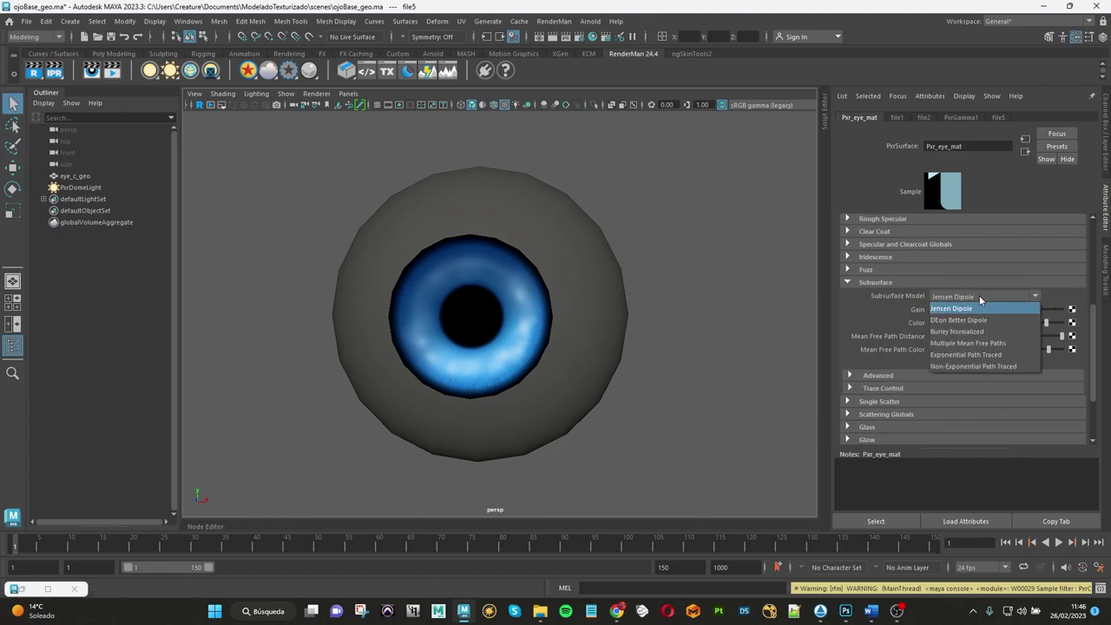
left_click(991, 368)
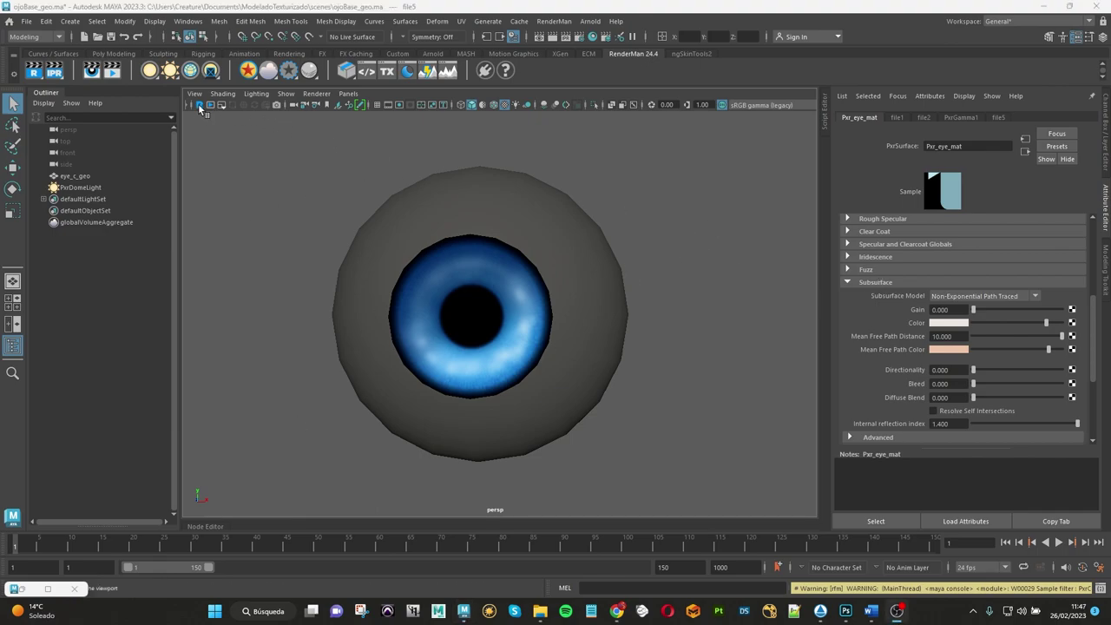
Step: Save the scene, start the IPR render, and try different Subsurface Gain strengths
left_click(110, 37)
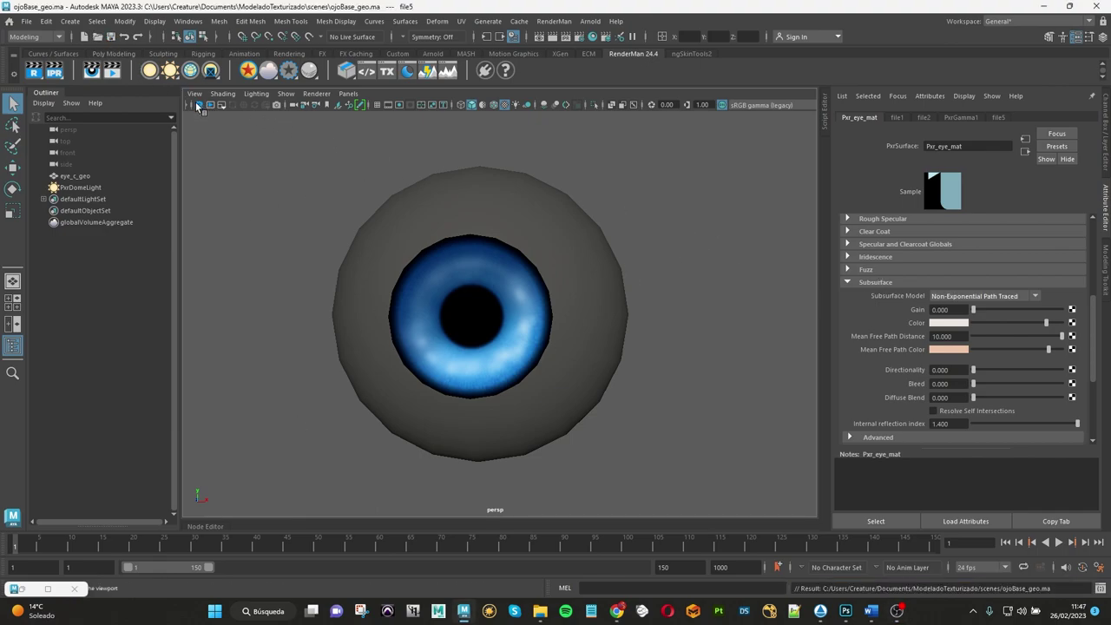
left_click(199, 105)
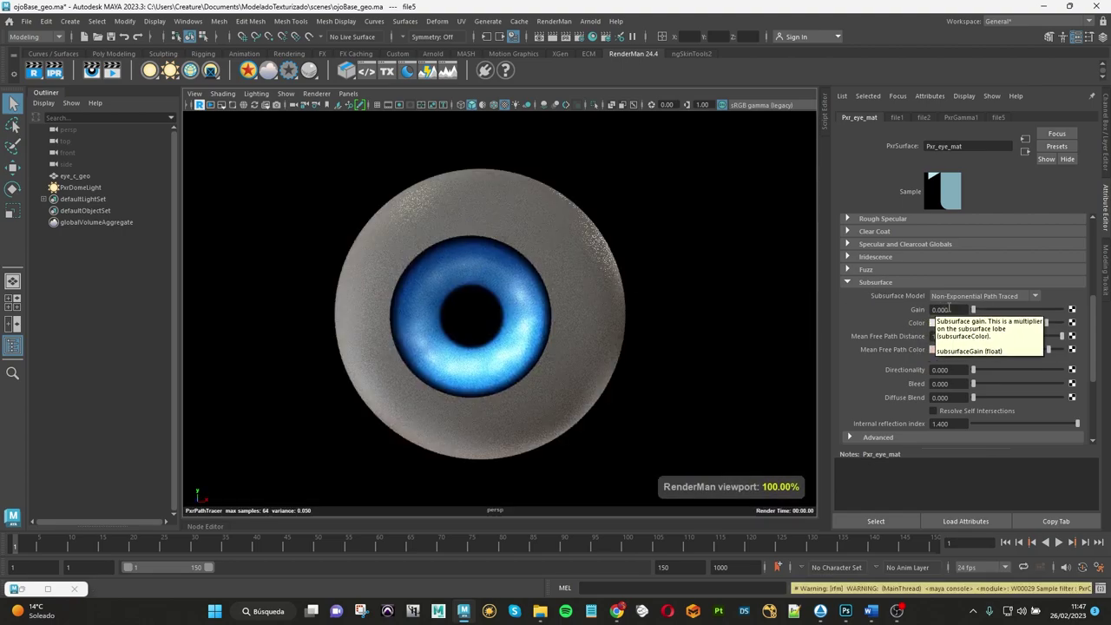
left_click_drag(973, 310, 1063, 310)
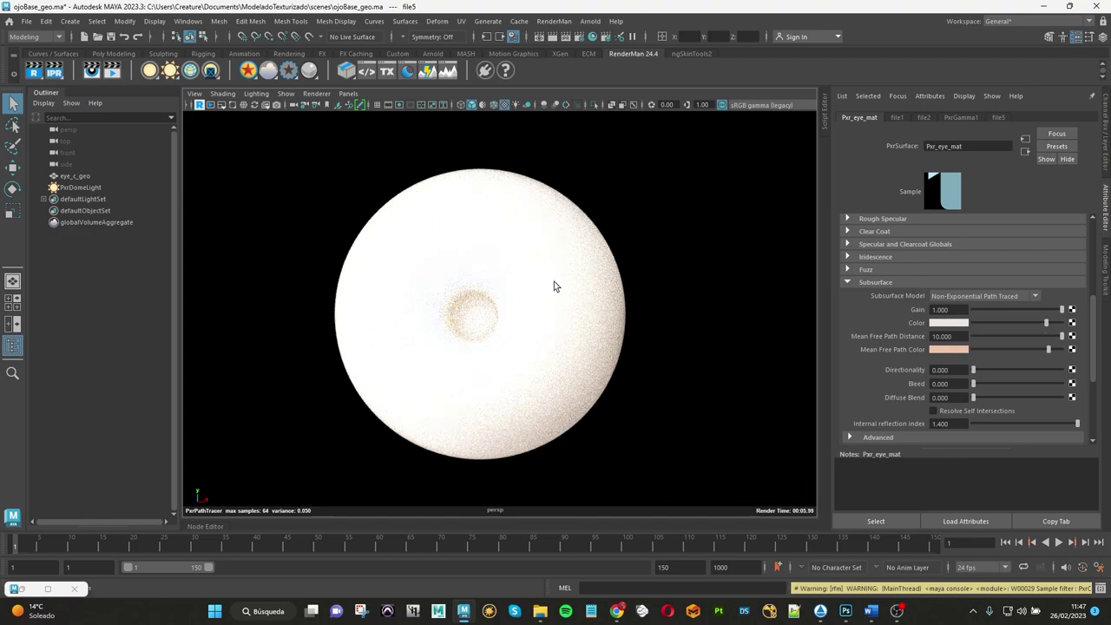
left_click_drag(1060, 310, 1029, 312)
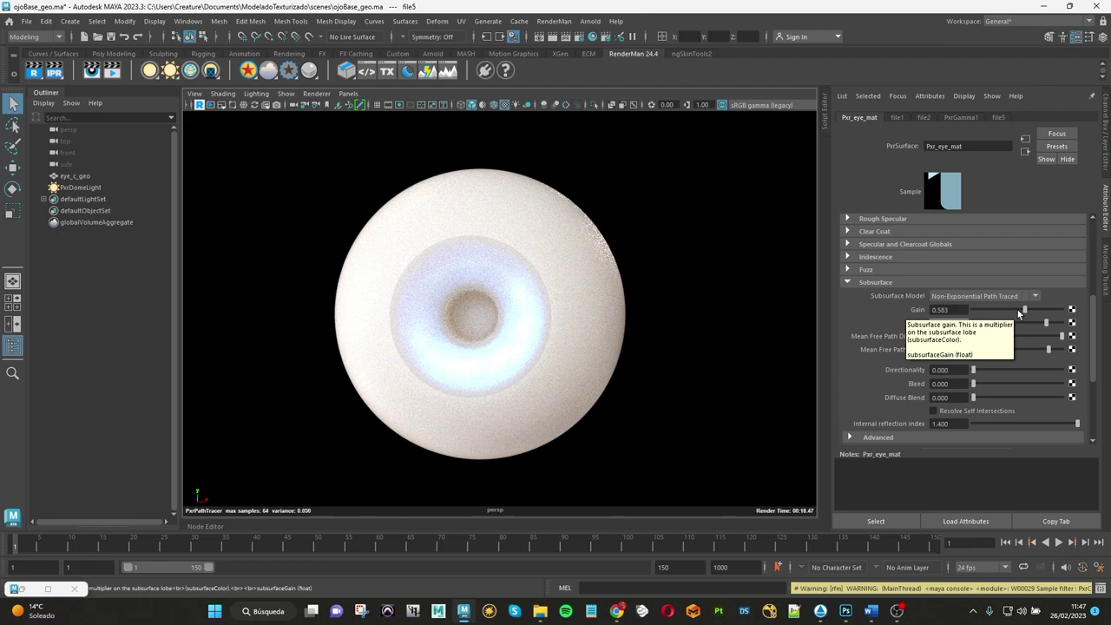
left_click_drag(1021, 314, 1013, 312)
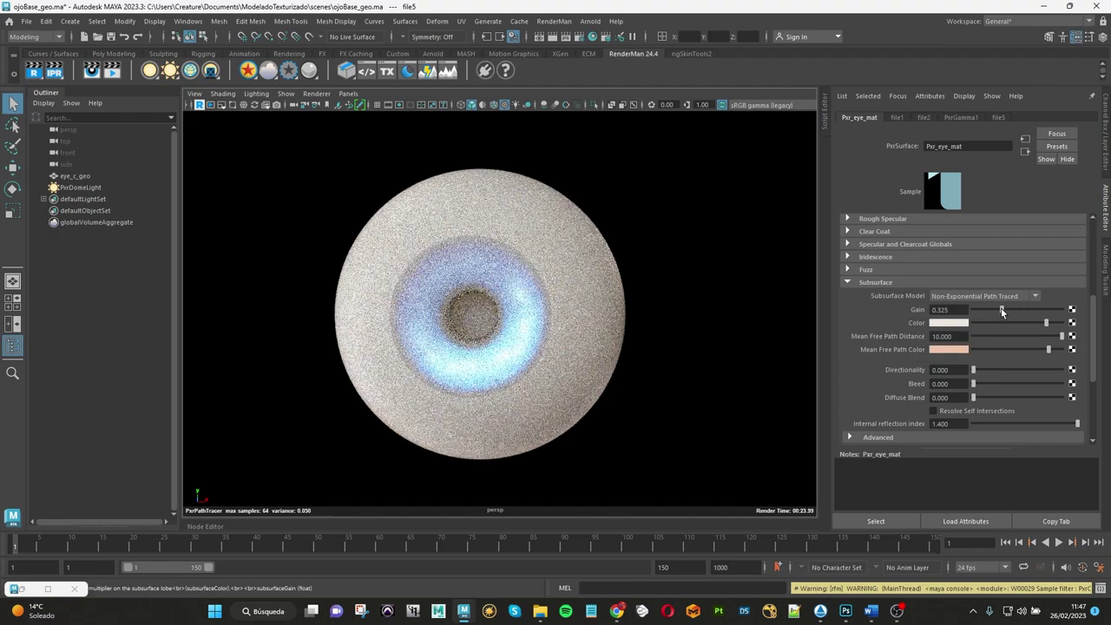
left_click_drag(992, 313, 1002, 311)
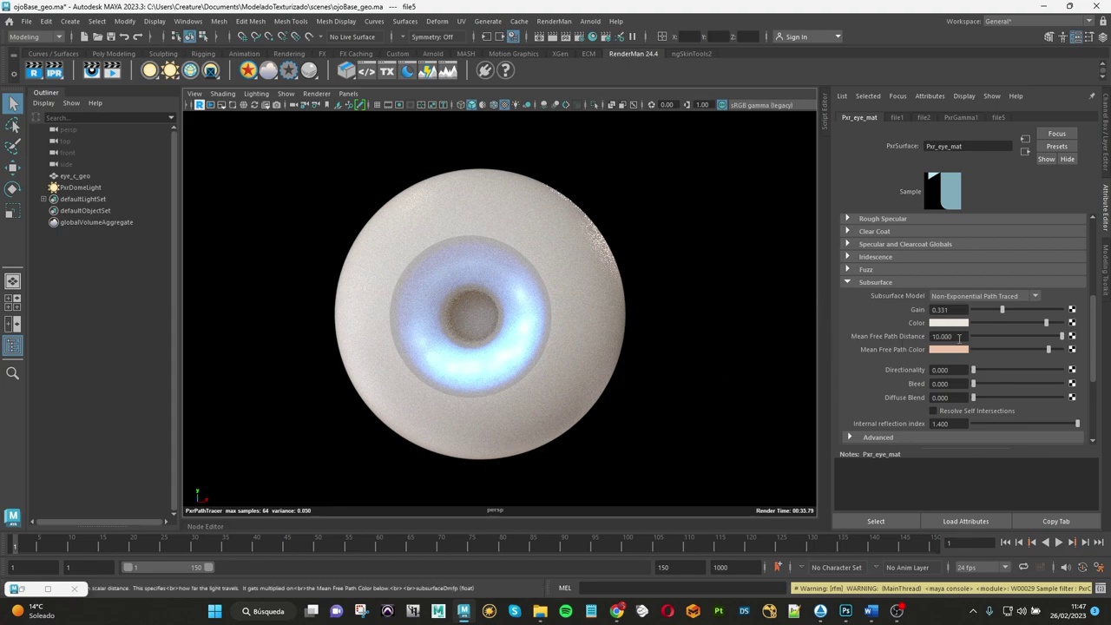
Step: Keep Mean Free Path Distance at 10.000, settle Subsurface Gain at 0.397, and stop rendering
left_click(955, 337)
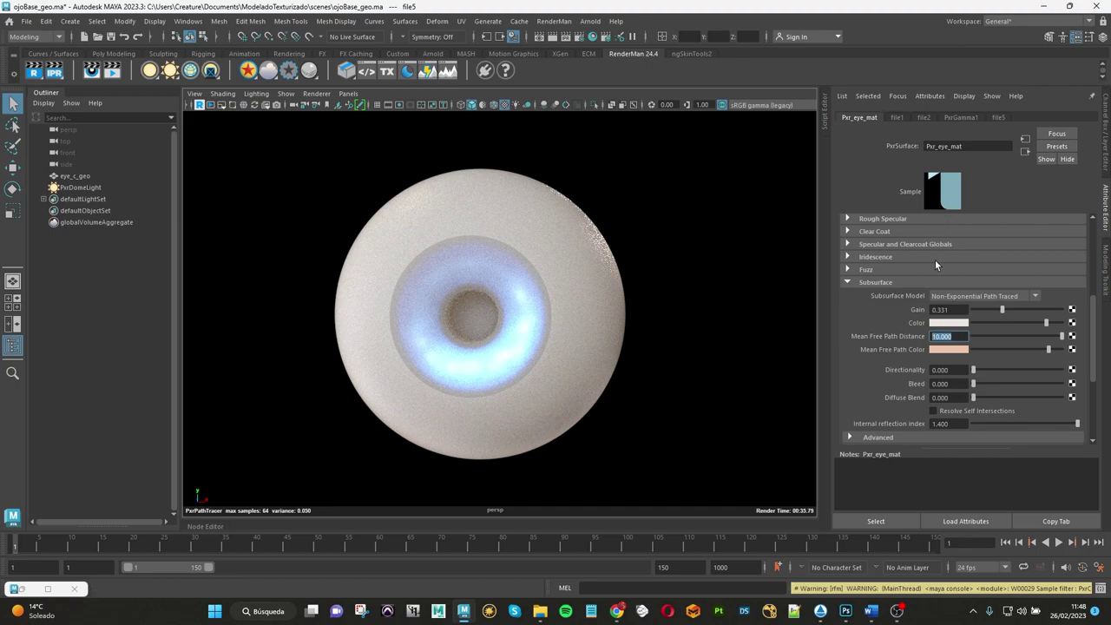
key("shift+Tab")
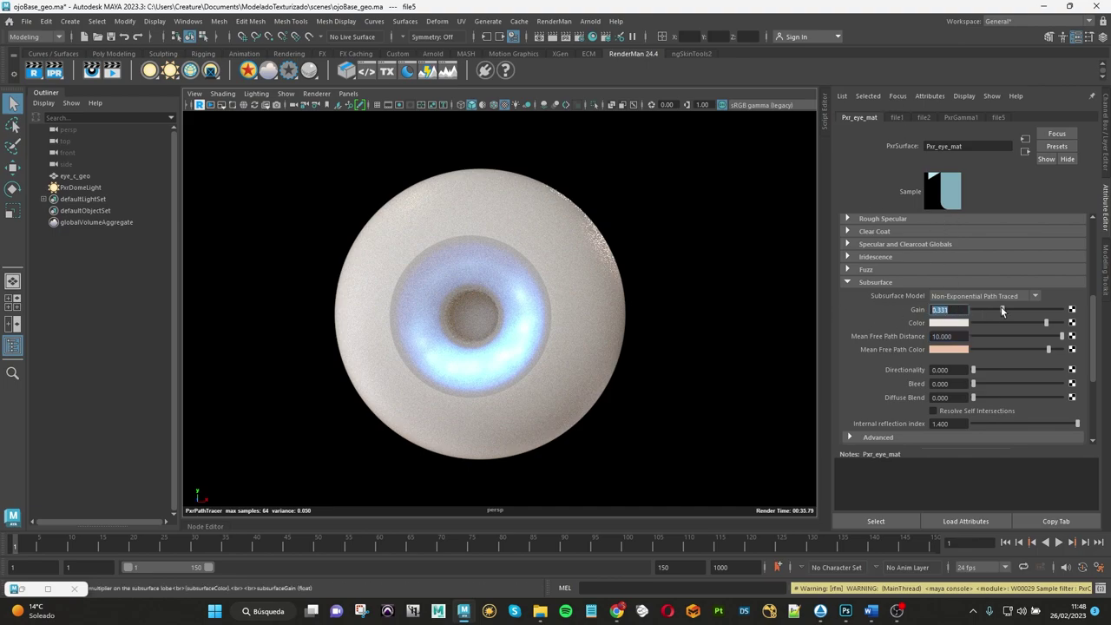
mouse_move(1001, 310)
left_mouse_down()
mouse_move(1077, 310)
mouse_move(1007, 310)
left_mouse_up()
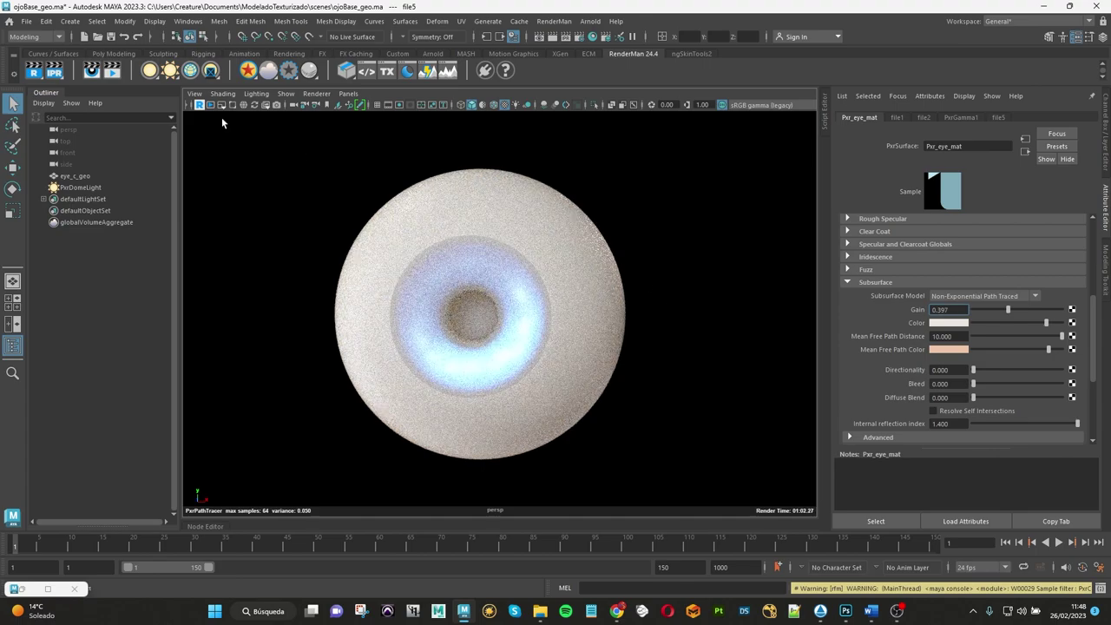
left_click(196, 104)
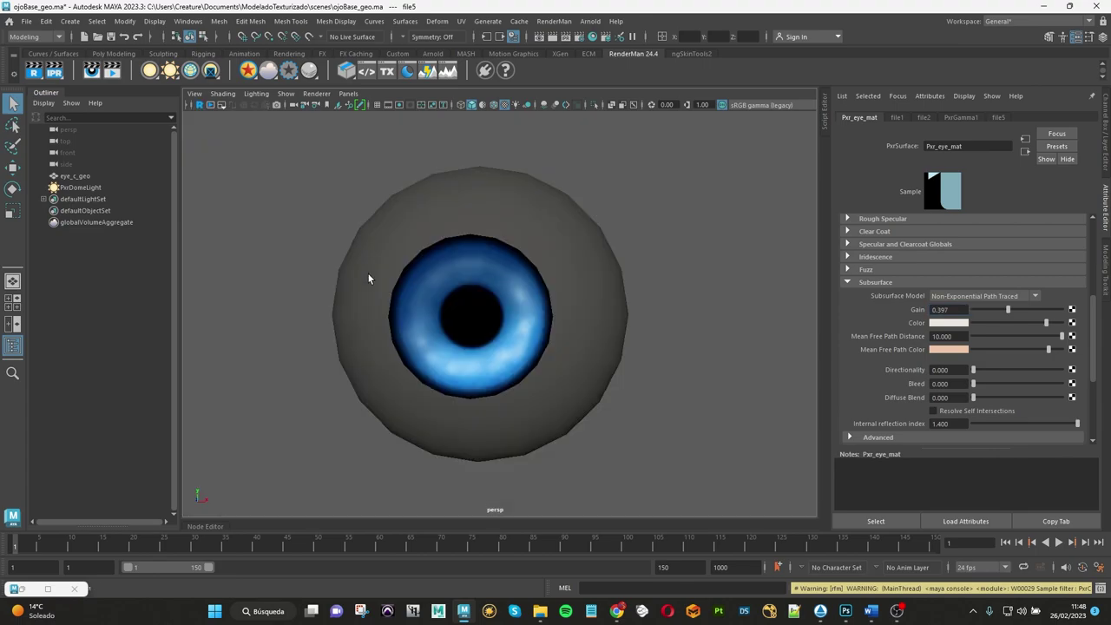
Step: In Photoshop, deselect, hide the PrimarySpecularFaceColor group and show difusseGain
left_click(846, 612)
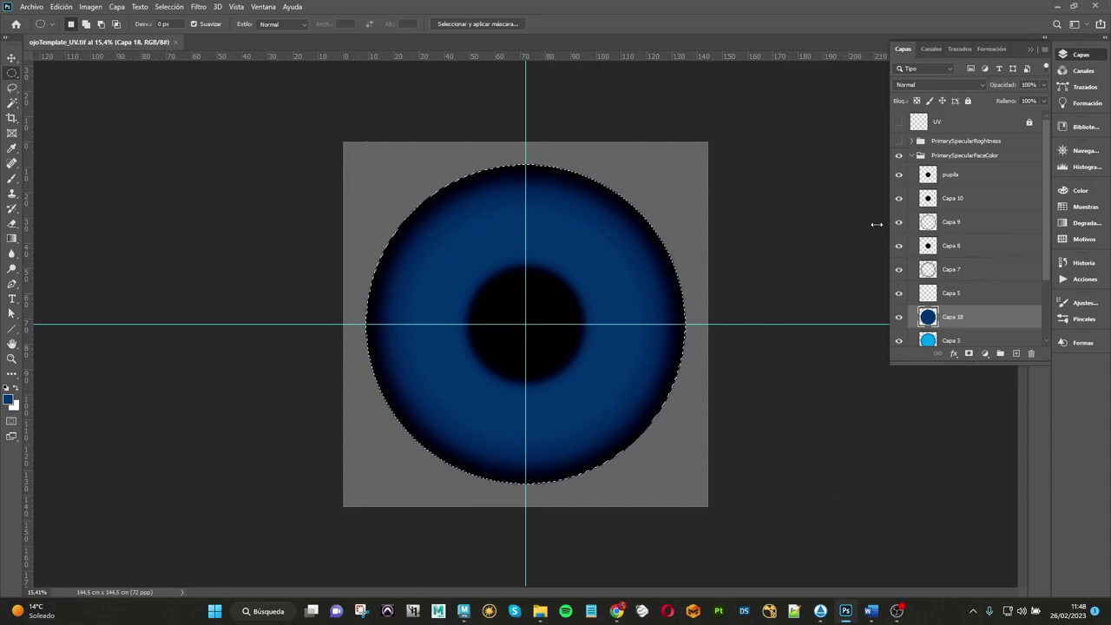
left_click(912, 155)
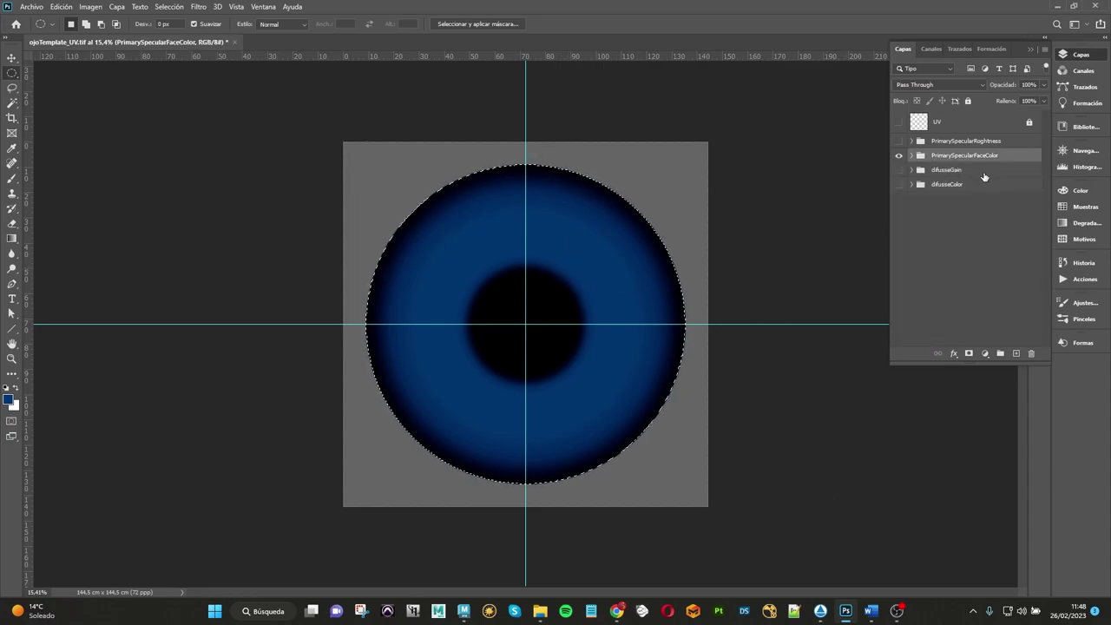
left_click(936, 226)
left_click(704, 188)
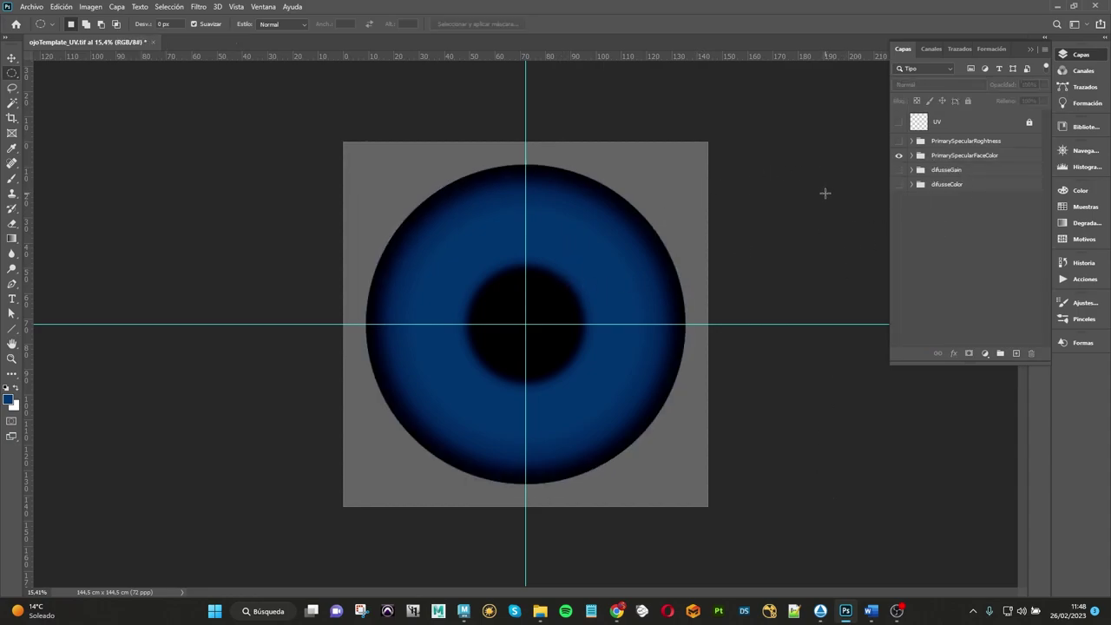
left_click(899, 156)
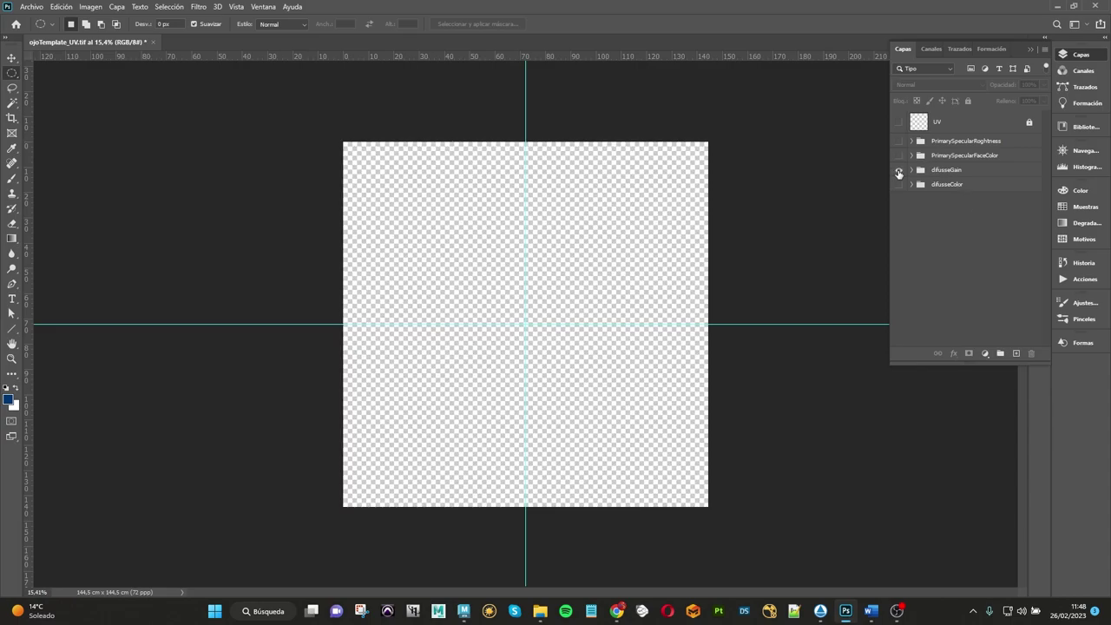
left_click(899, 170)
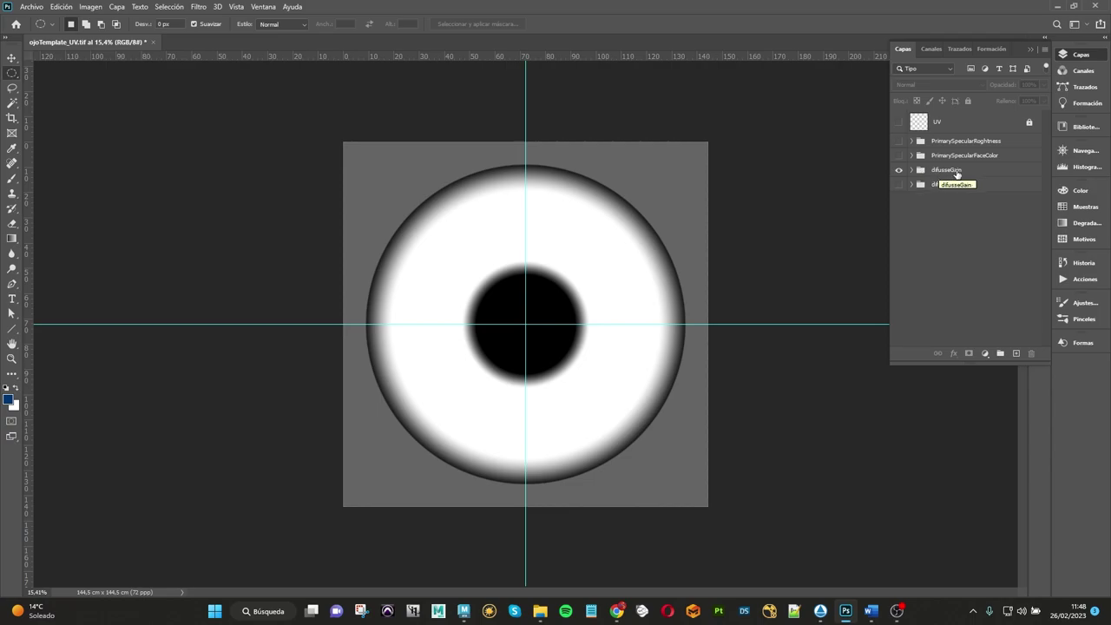
Step: Duplicate the difusseGain group, move the copy to the top, and name it ssGain
left_click(946, 174)
left_click_drag(923, 172, 1016, 353)
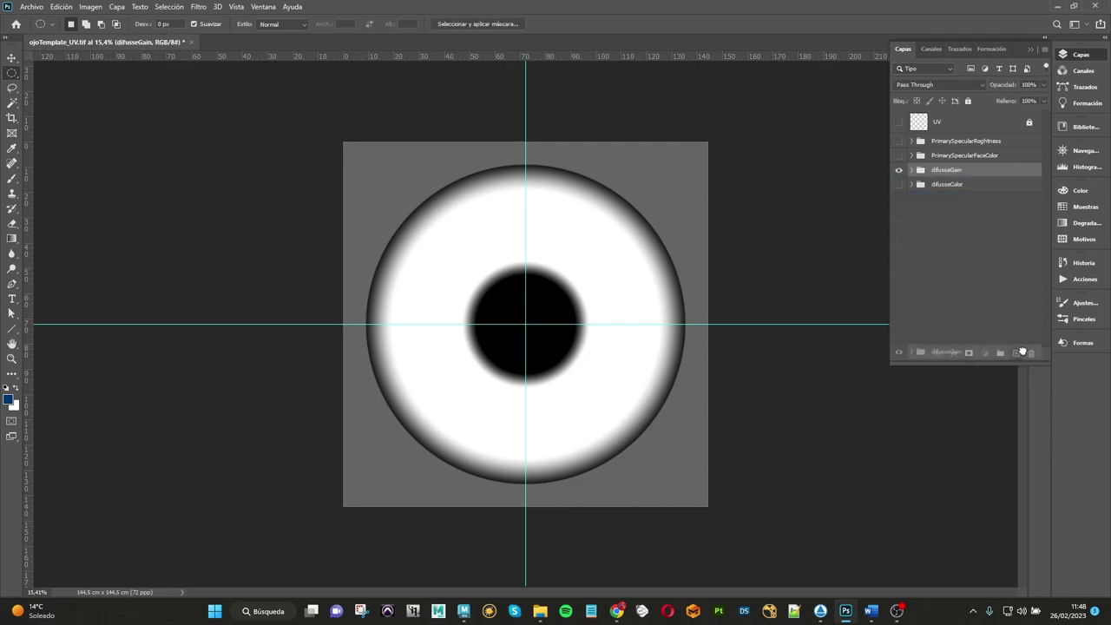
left_click_drag(924, 179, 945, 141)
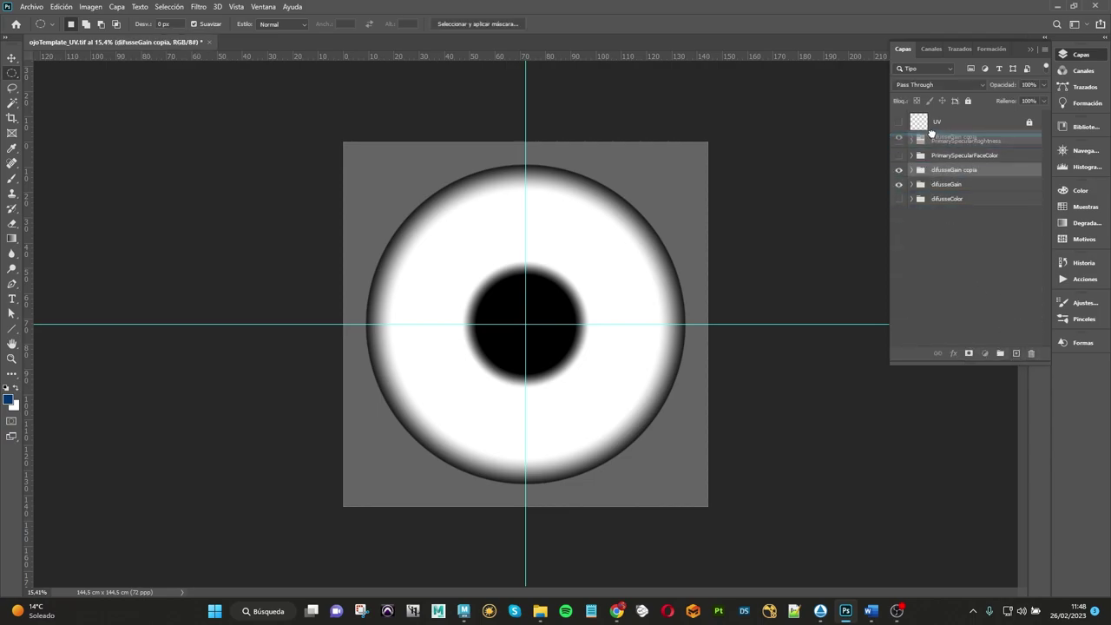
double_click(944, 142)
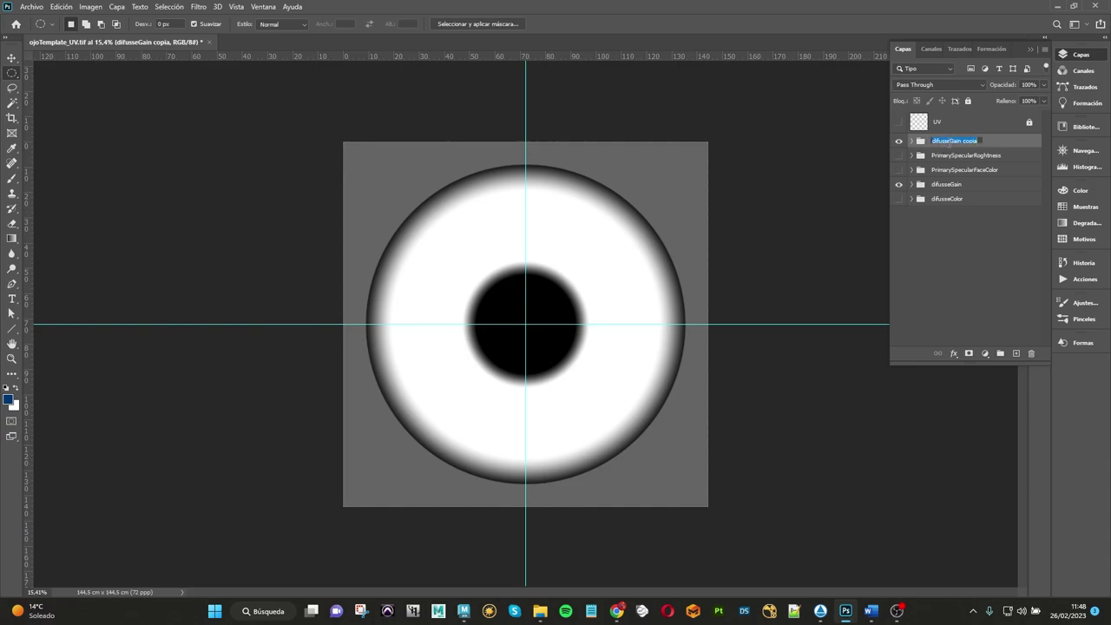
type("ssGai")
type("n")
key("Return")
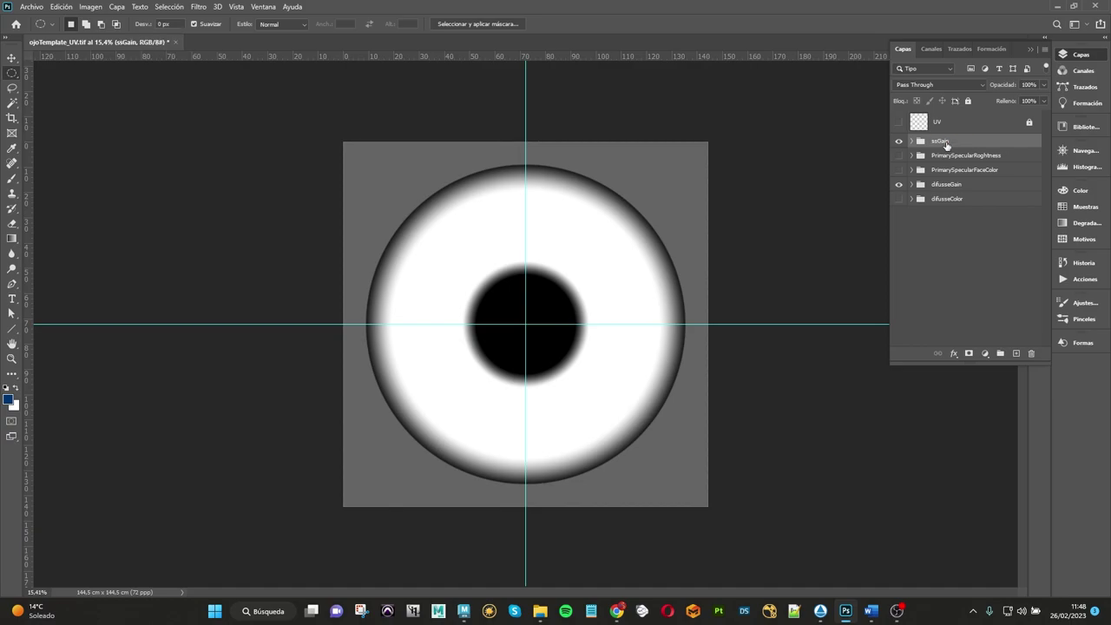
left_click(464, 611)
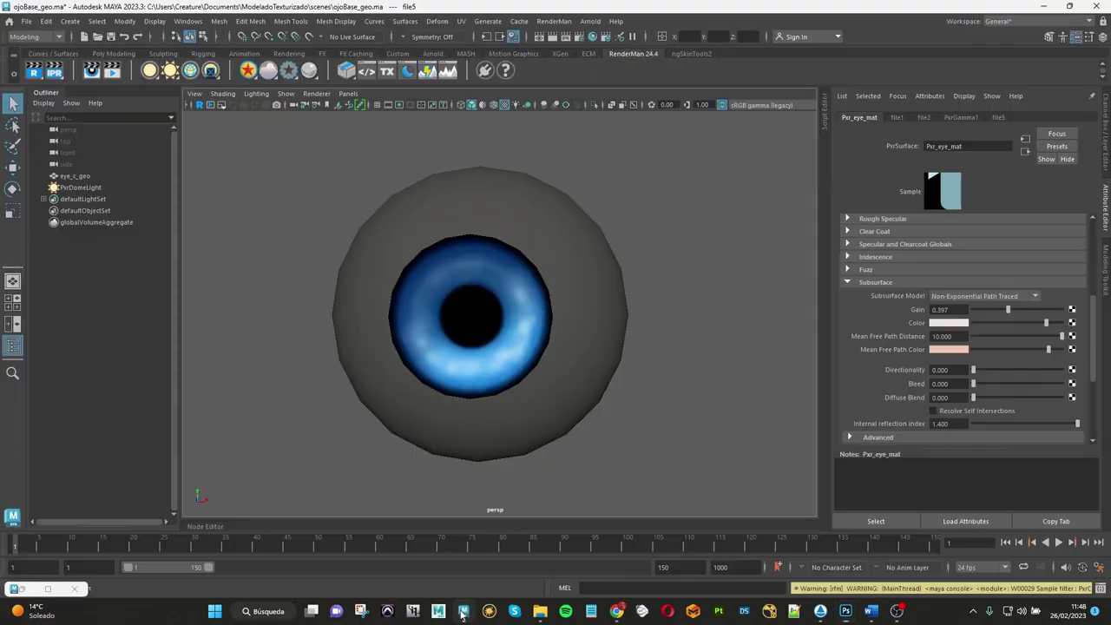
left_click(1046, 6)
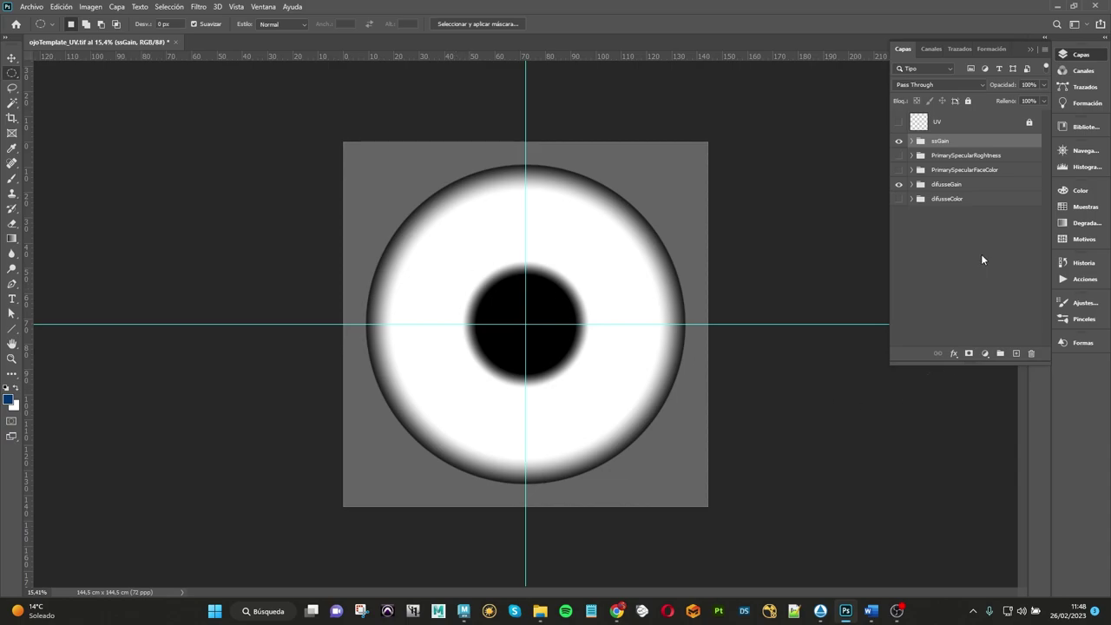
Step: Select Capa 2 inside ssGain and set the foreground colour to light grey #d8d8d8
left_click(911, 141)
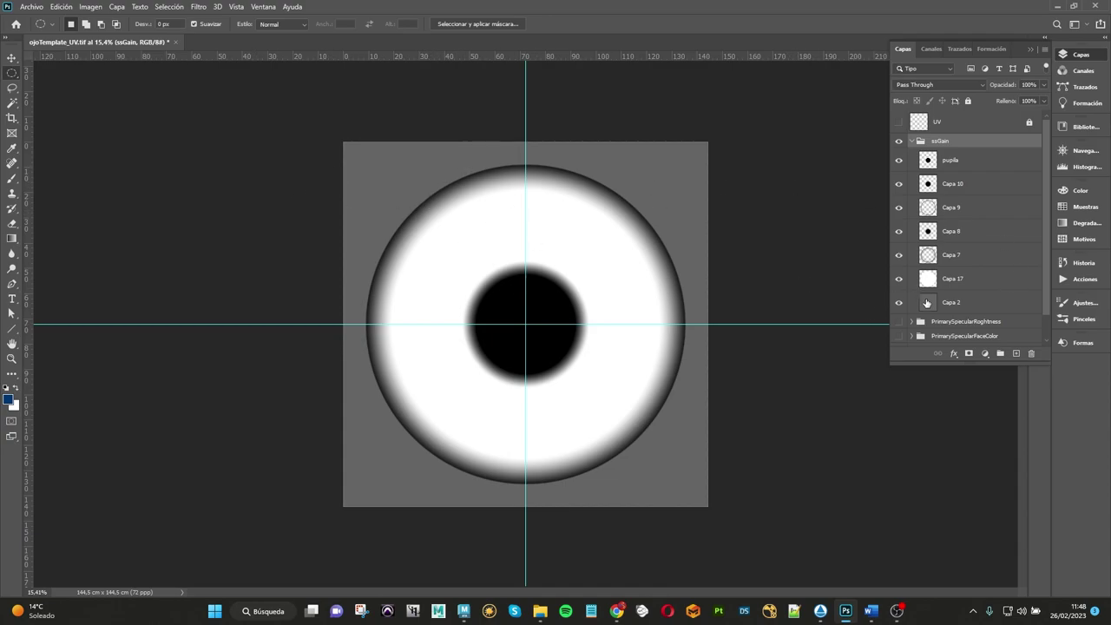
left_click(927, 302)
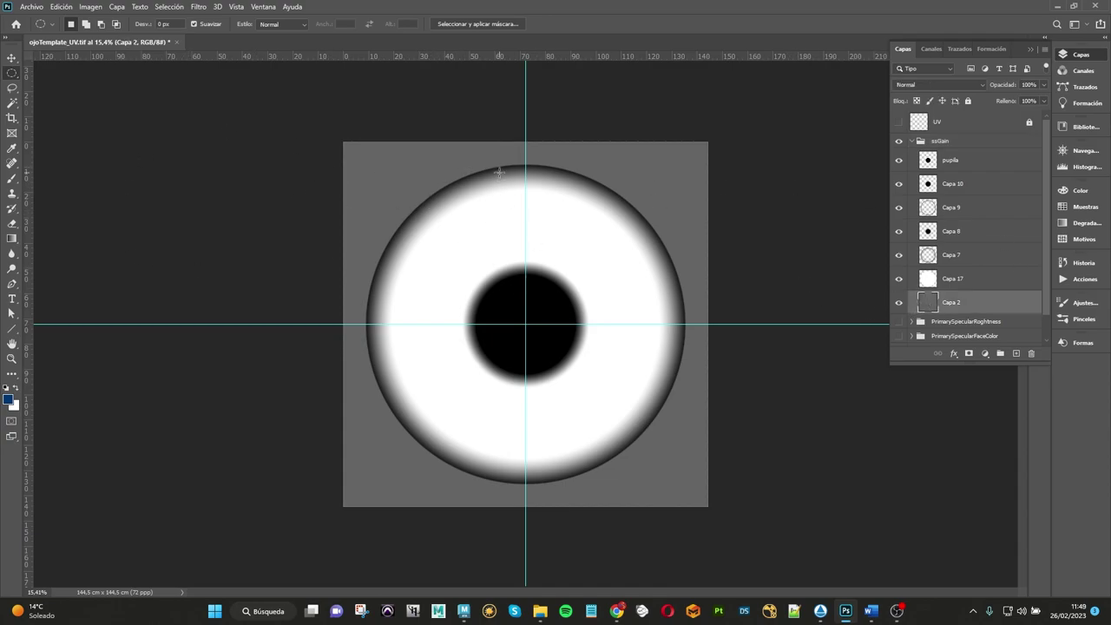
left_click(17, 388)
left_click(10, 401)
left_click_drag(134, 266, 122, 246)
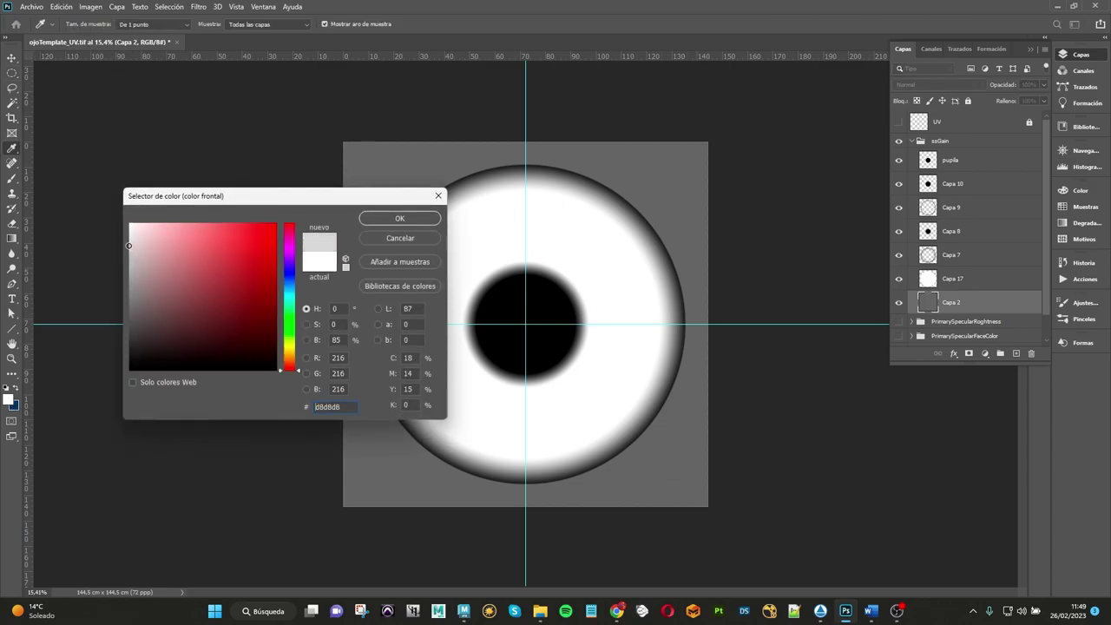
left_click(427, 219)
Step: Fill Capa 2 with the light grey, then toggle Capa 17 to compare
key("m")
left_click(60, 6)
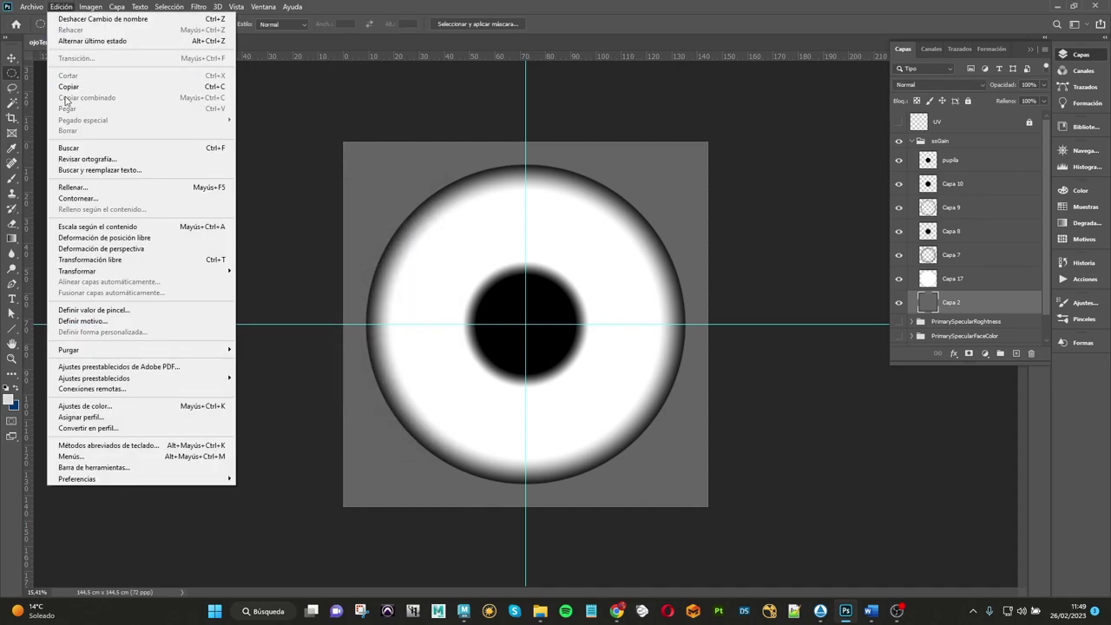
left_click(74, 187)
left_click(673, 163)
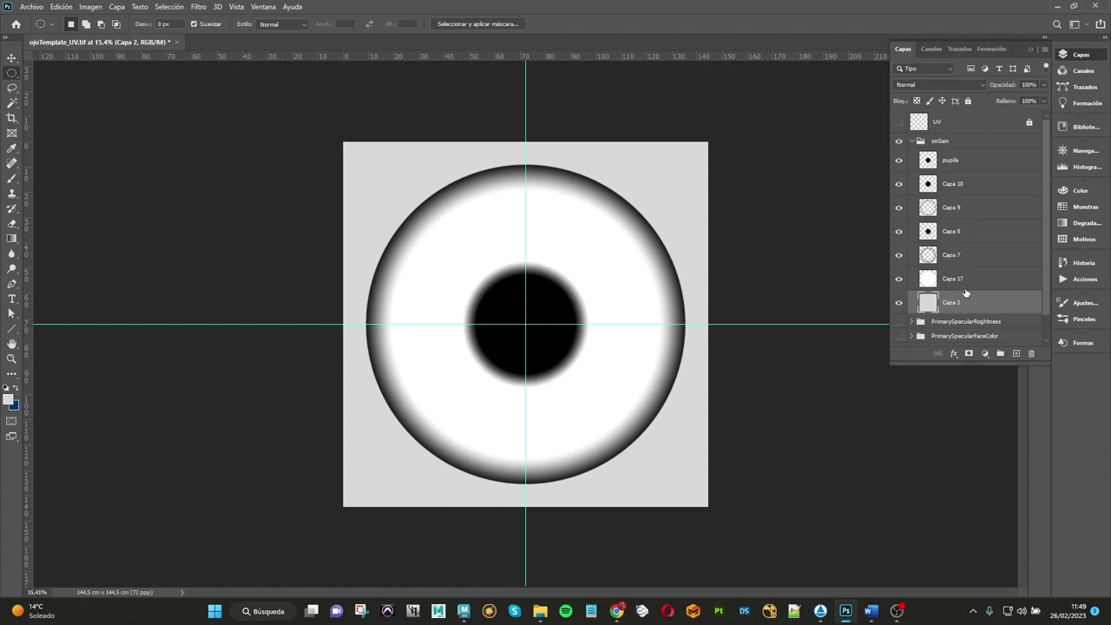
left_click(950, 285)
left_click(900, 280)
left_click(900, 279)
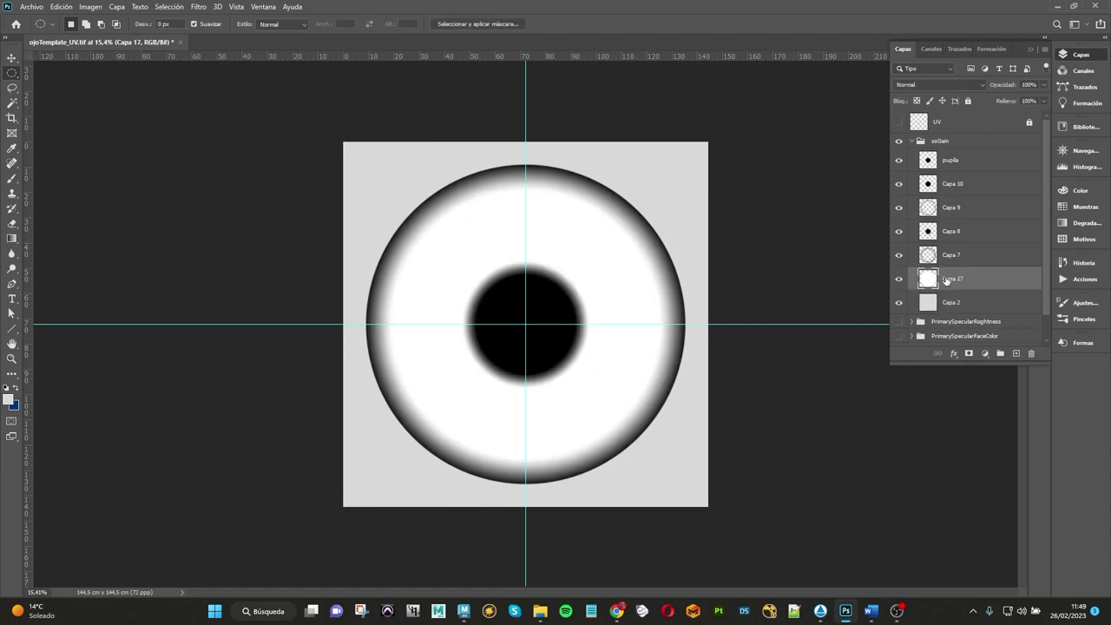
Step: Set the foreground colour to dark grey #474747
left_click(8, 399)
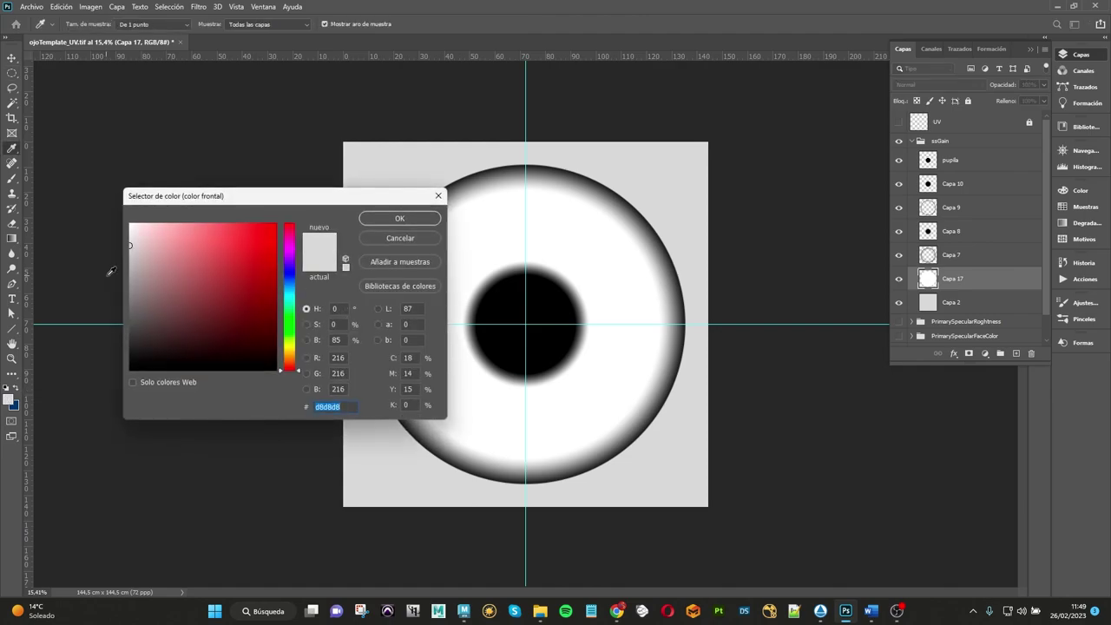
left_click(112, 327)
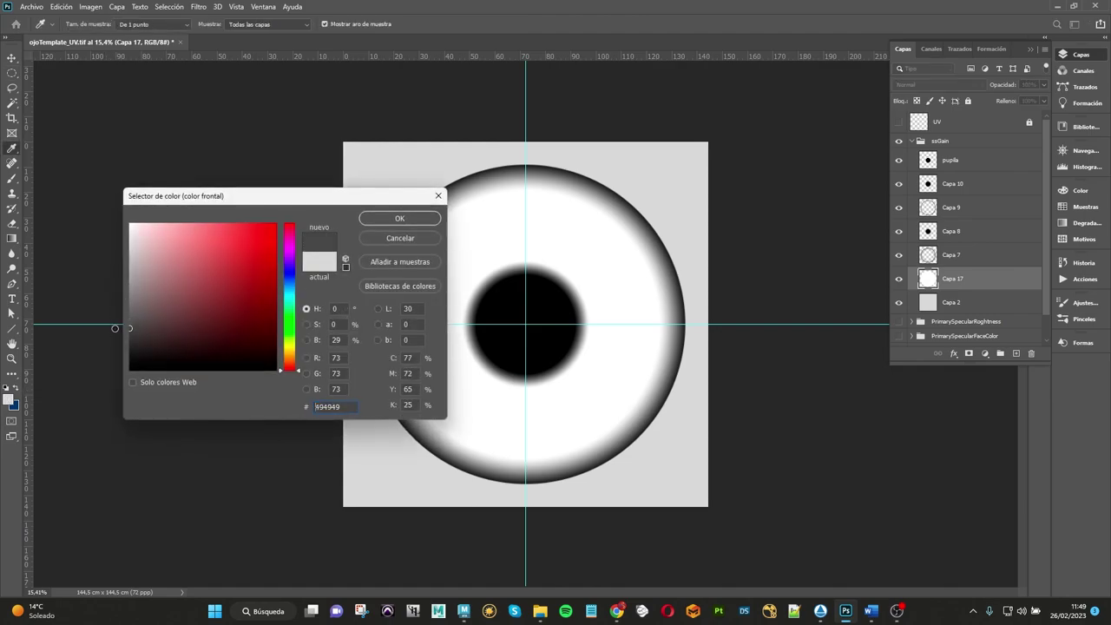
left_click_drag(115, 329, 113, 329)
left_click(400, 218)
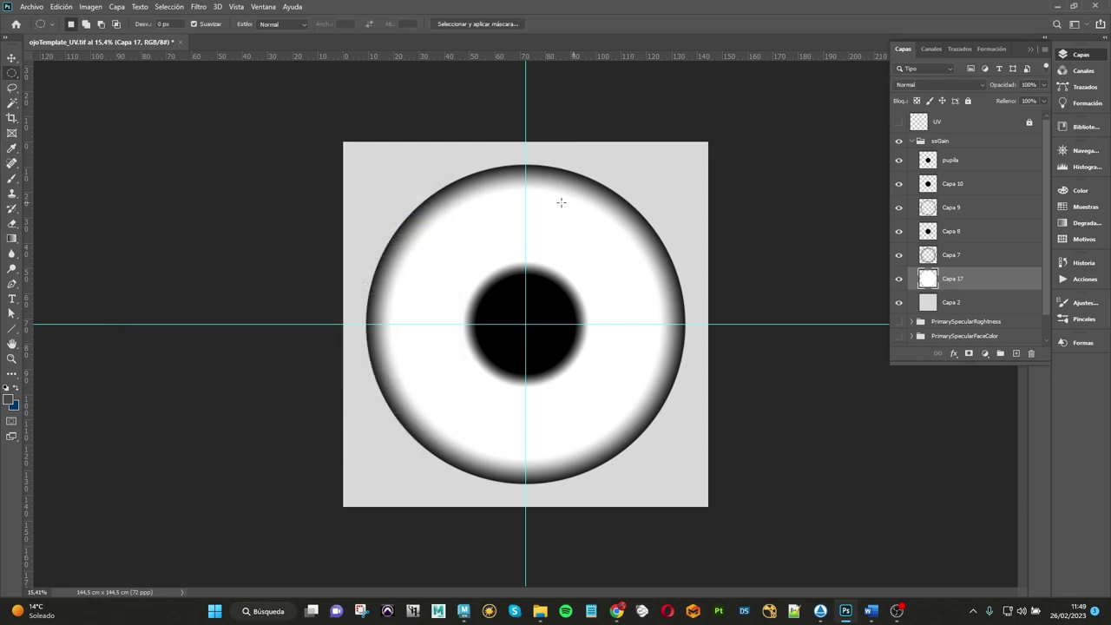
Step: Fill only the Capa 17 eye circle with the dark grey, then deselect
left_click(63, 7)
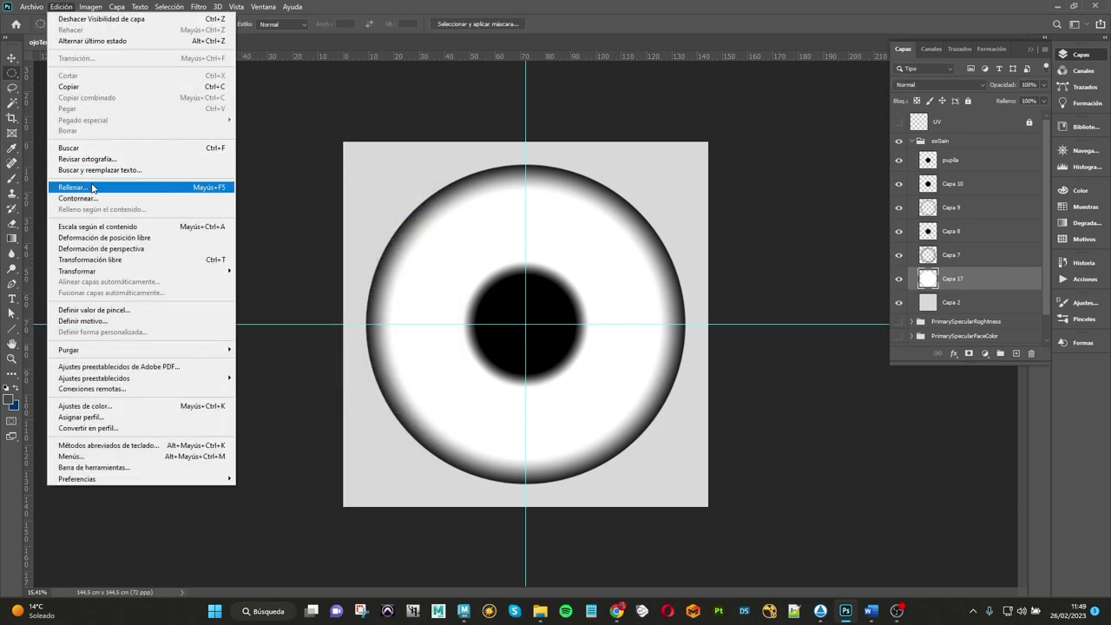
left_click(93, 189)
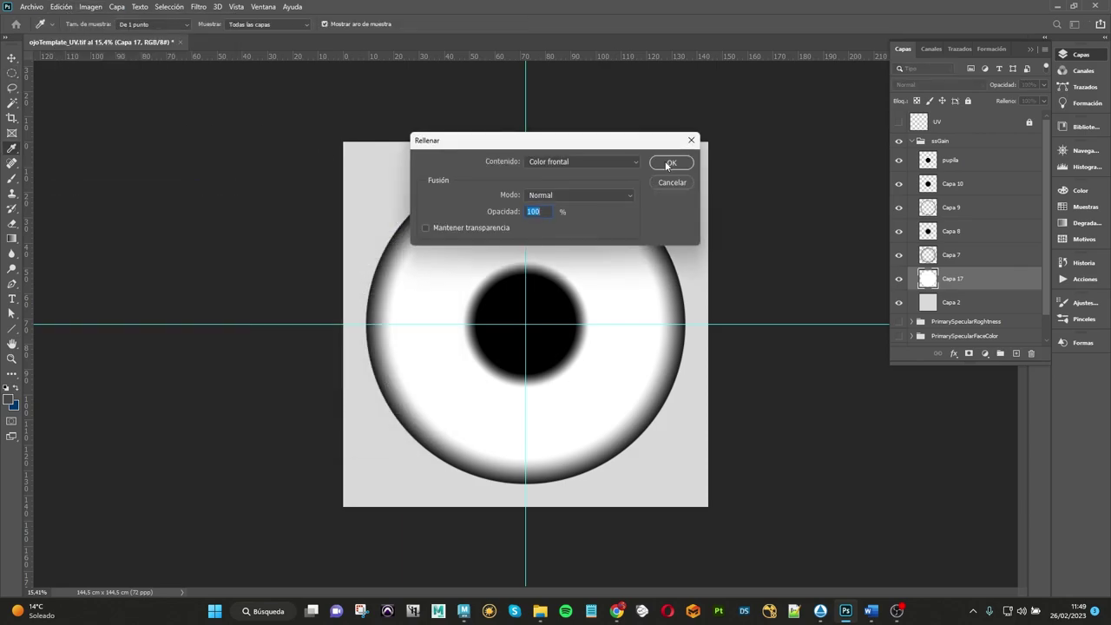
left_click(670, 160)
key("ctrl+z")
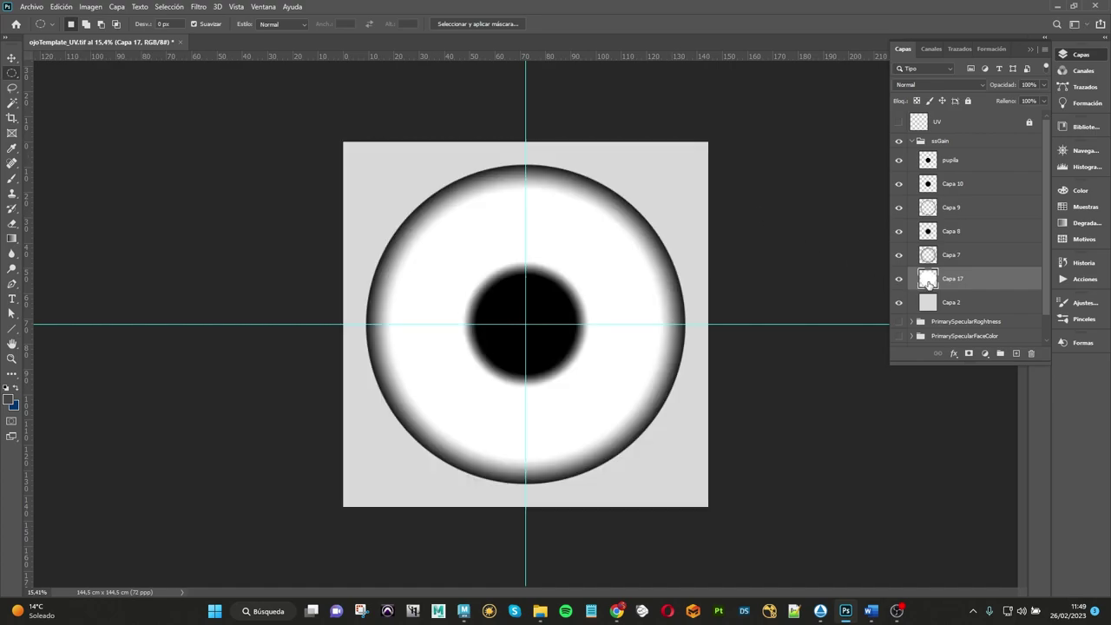
left_click(61, 6)
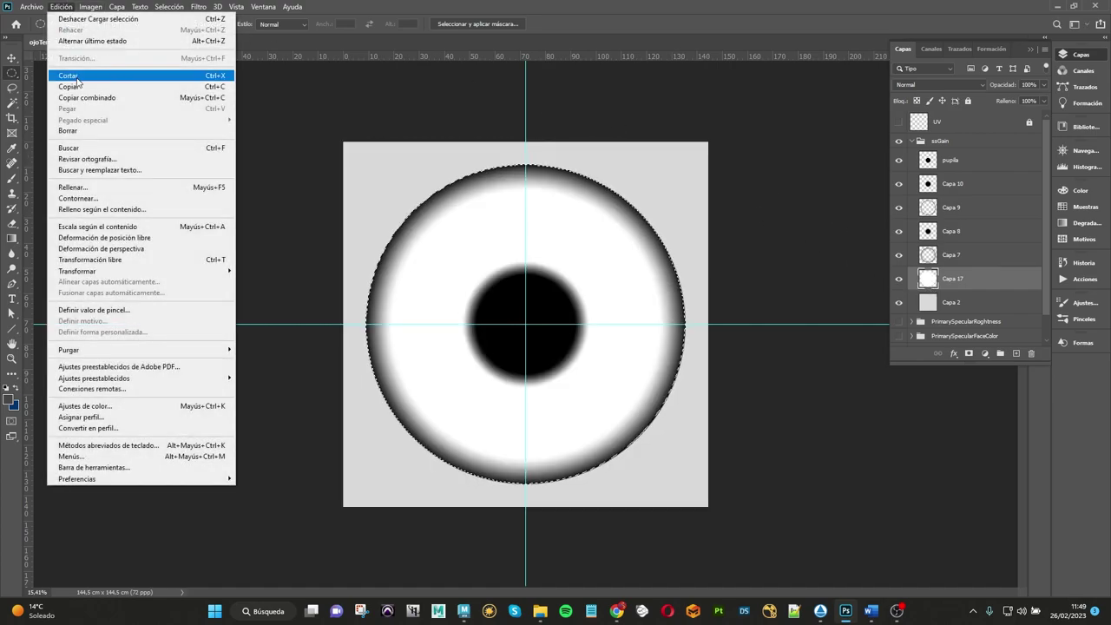
left_click(95, 188)
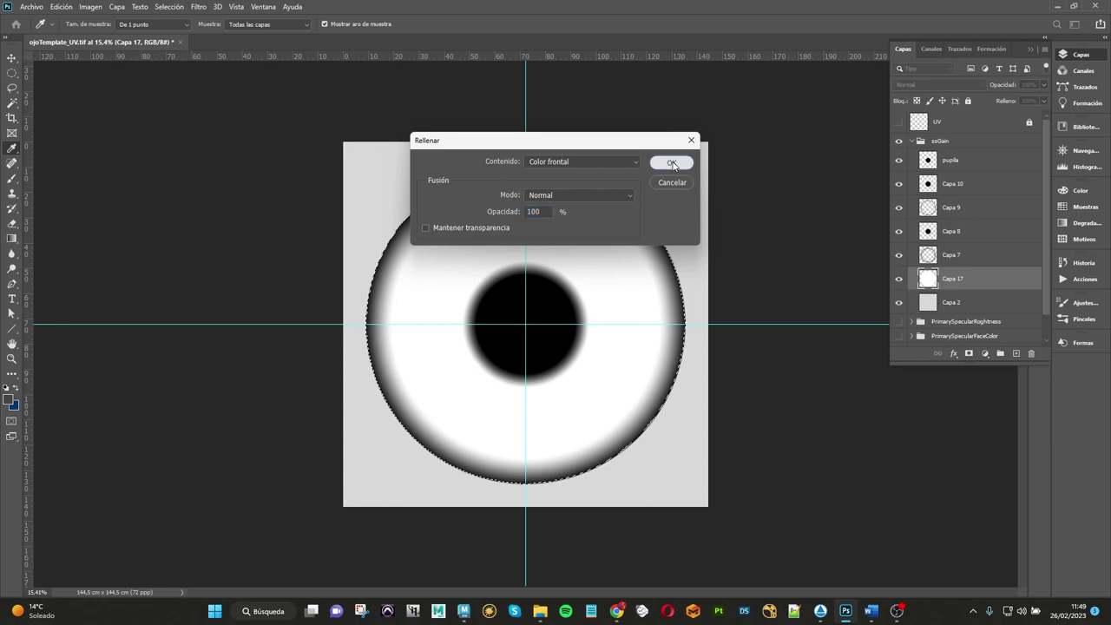
left_click(669, 162)
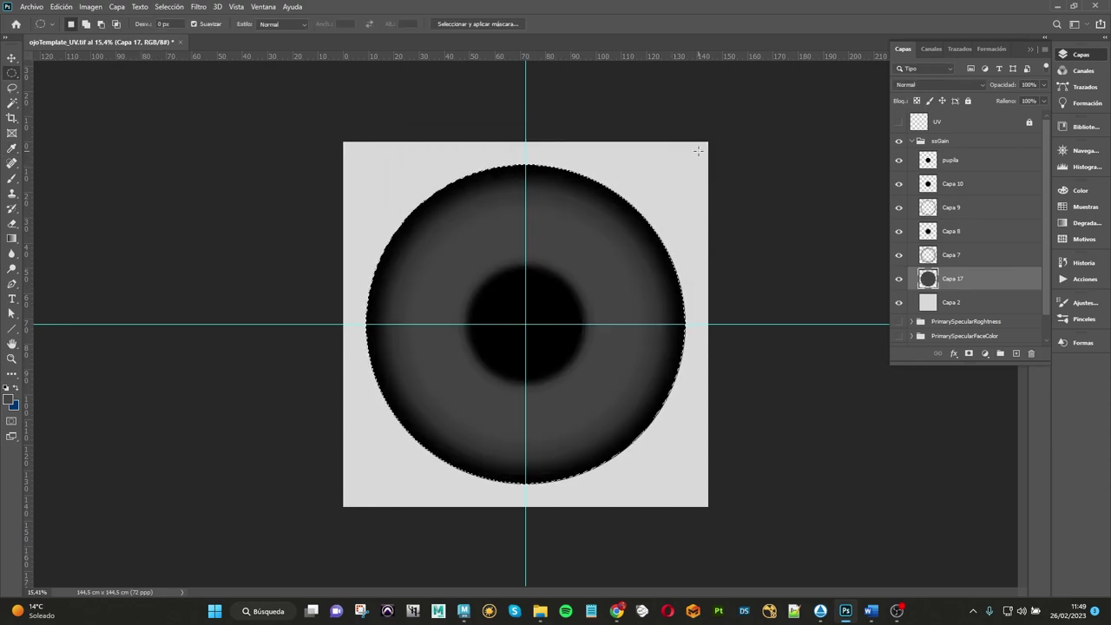
key("ctrl+d")
Step: Set Capa 17's opacity to 74% and save the document
left_click(1045, 84)
left_click_drag(1036, 100, 1030, 101)
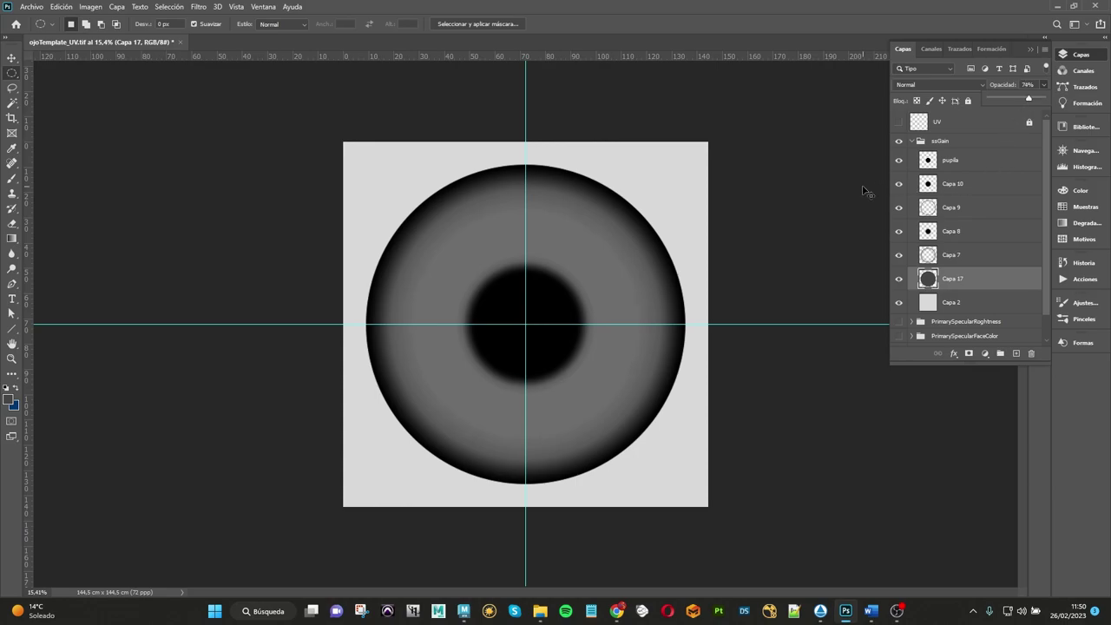
key("ctrl+s")
Step: Collapse the ssGain group and start saving a flattened copy without layers
left_click(911, 143)
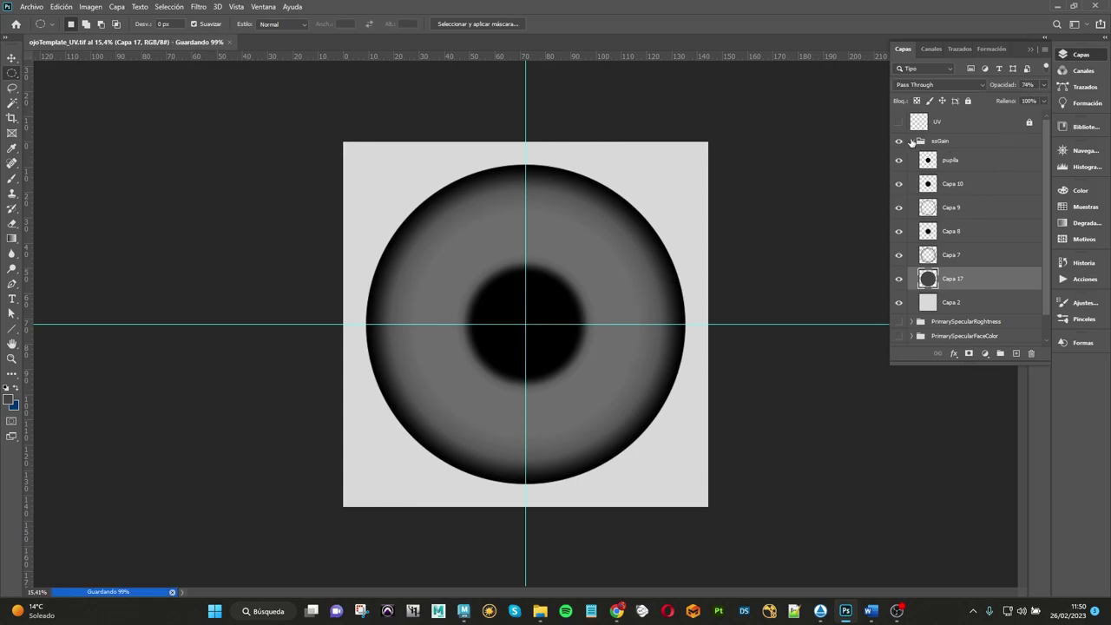
left_click(911, 141)
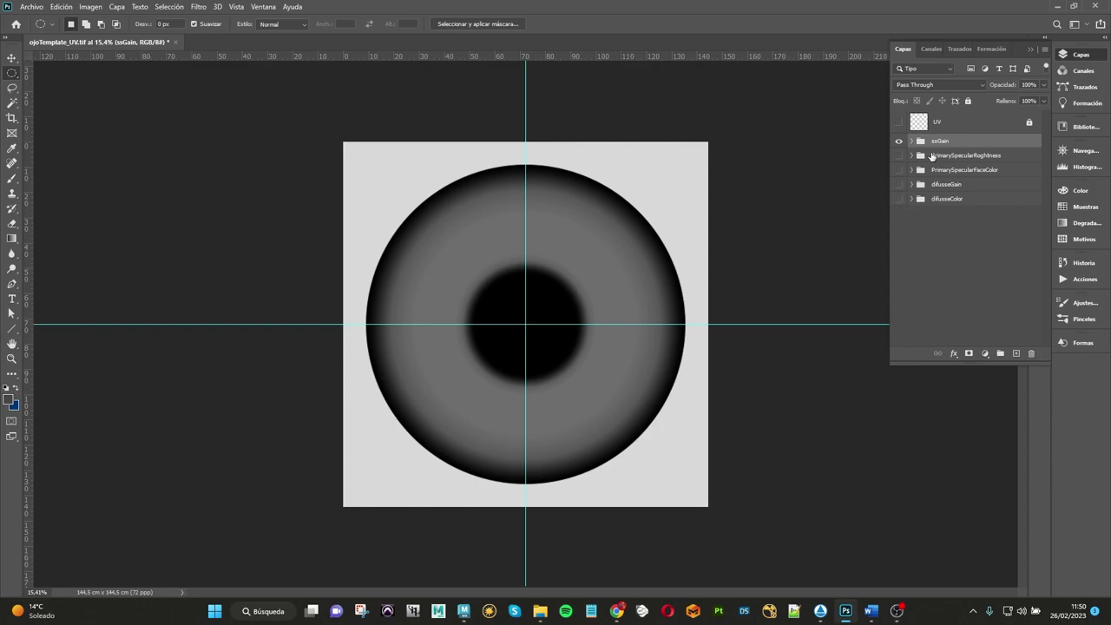
left_click(31, 6)
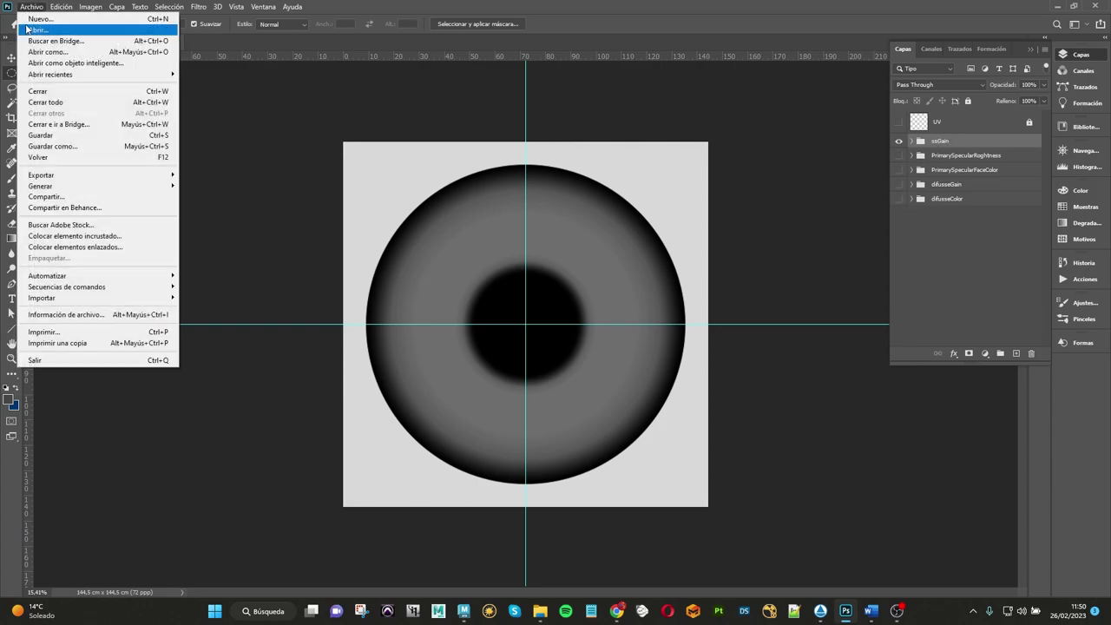
left_click(78, 147)
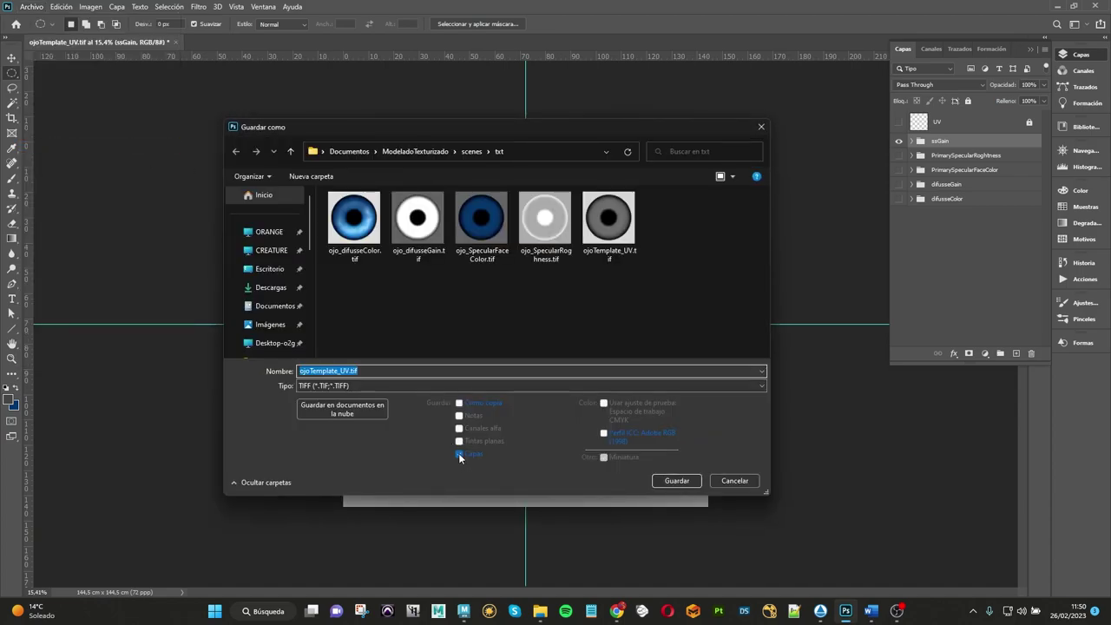
left_click(458, 453)
Step: Save the copy as ojo_SSGain.tif TIFF with default options in txt, then minimize Photoshop
left_click(418, 222)
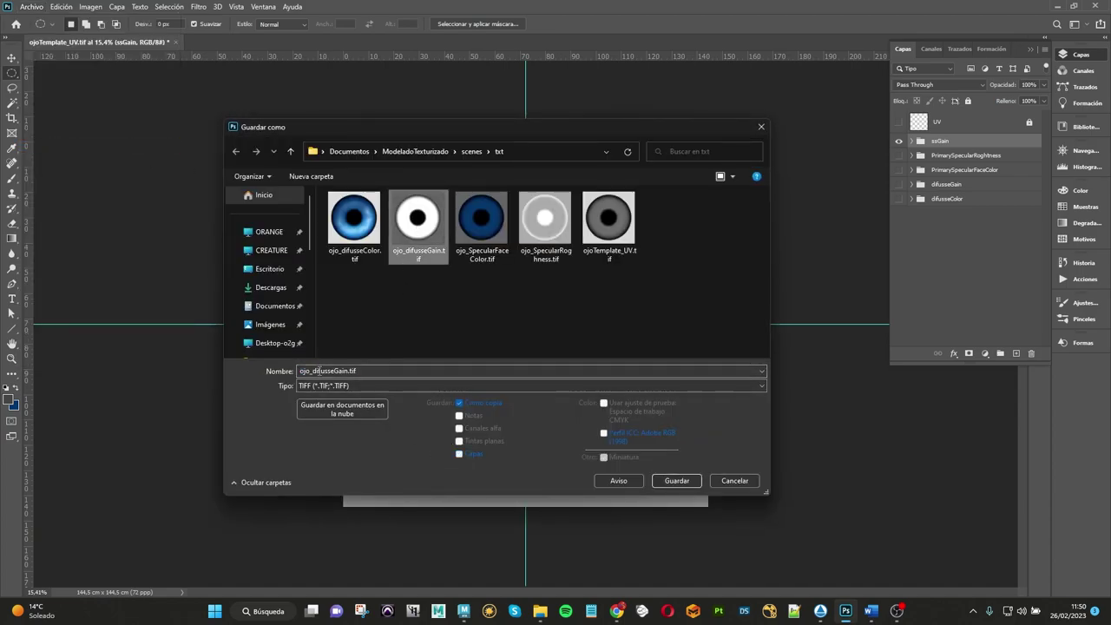
left_click(319, 371)
left_click_drag(311, 371, 345, 371)
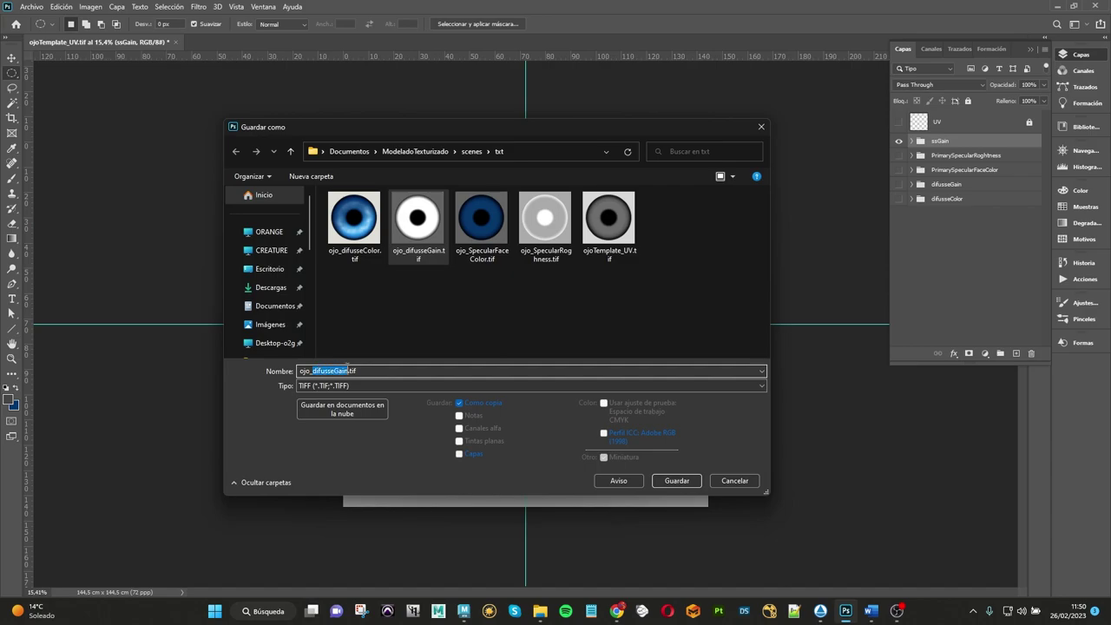
type("s")
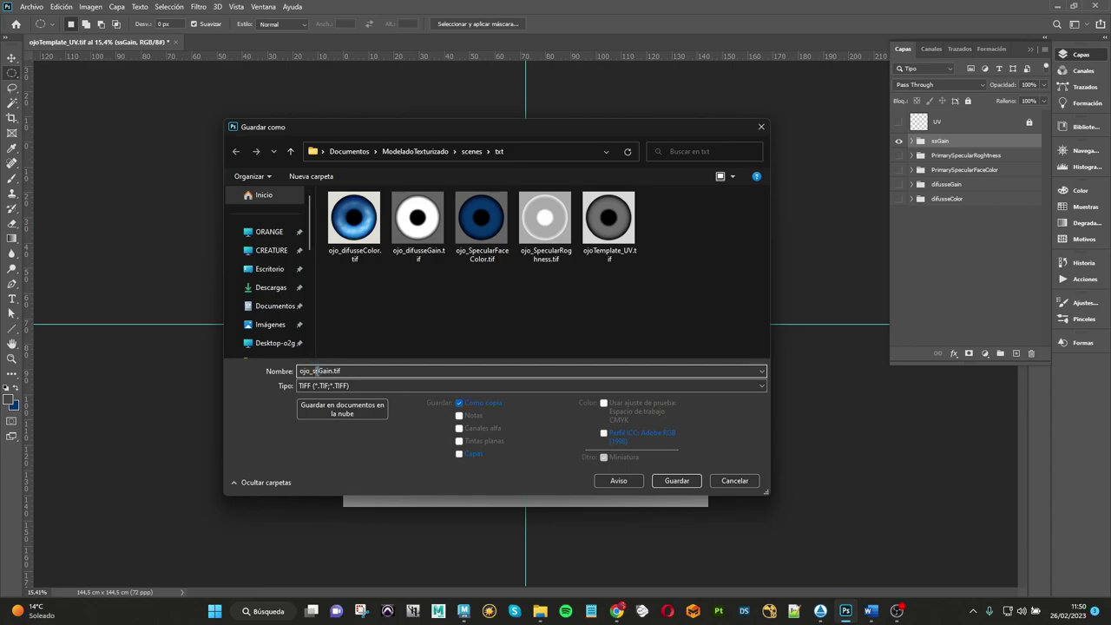
type("SS")
type("_")
left_click(670, 480)
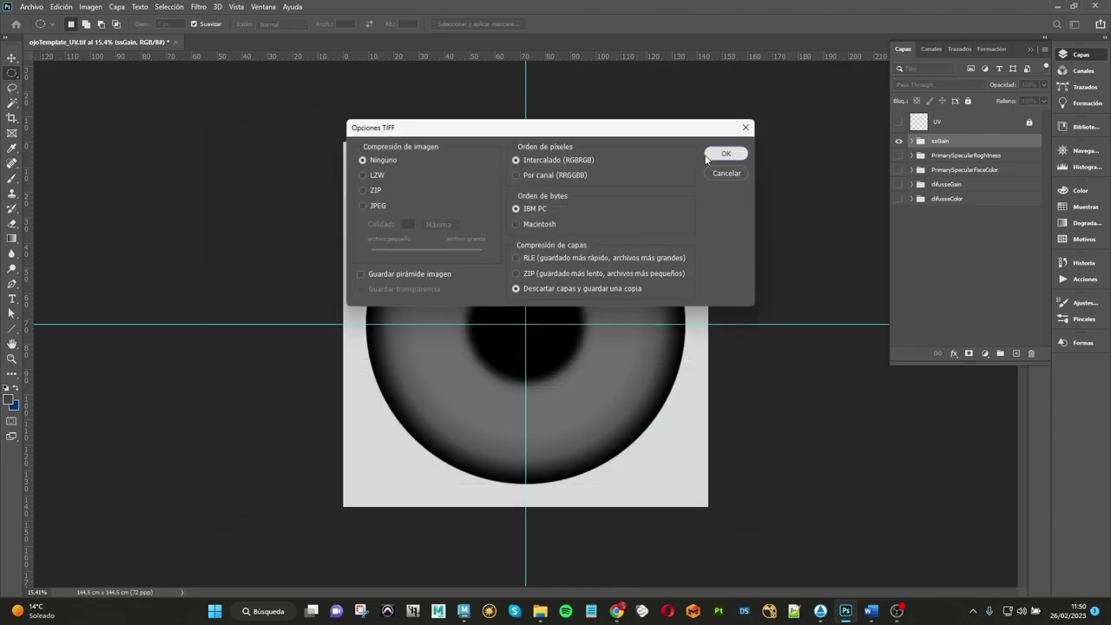
left_click(726, 154)
left_click(1058, 6)
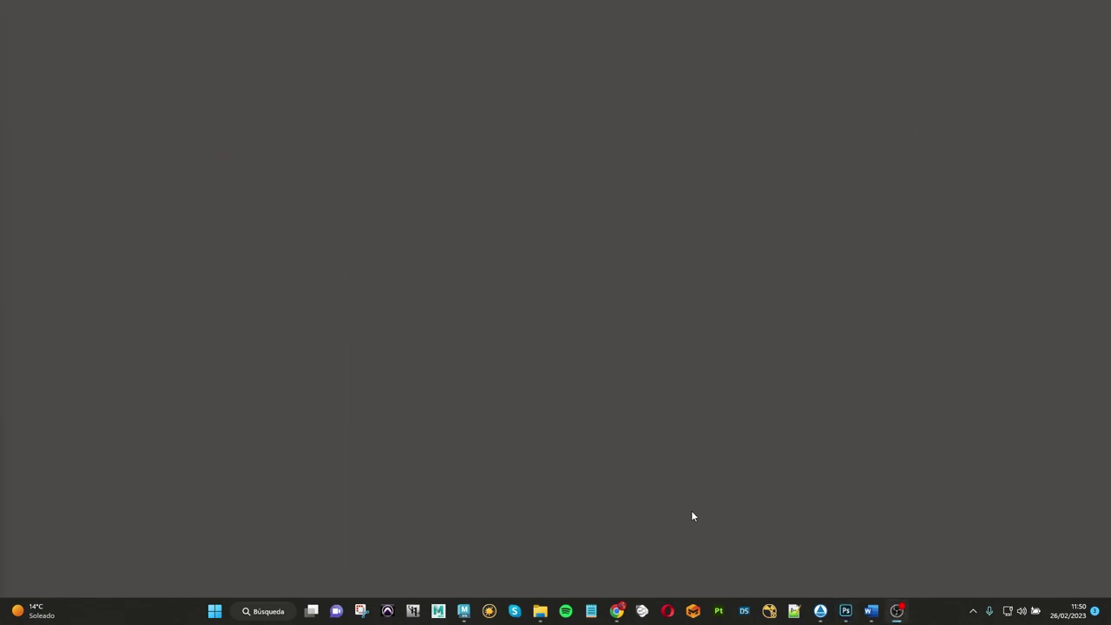
Step: Close Hypershade, select eye_c_geo and connect a new File texture to Subsurface Gain
left_click(464, 611)
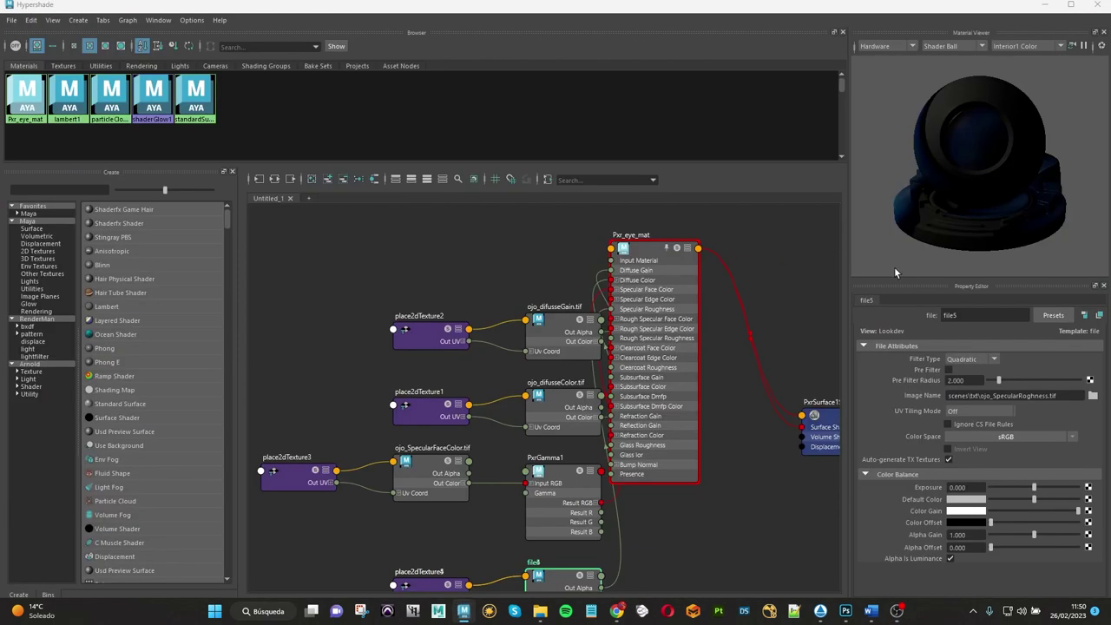
left_click(1049, 5)
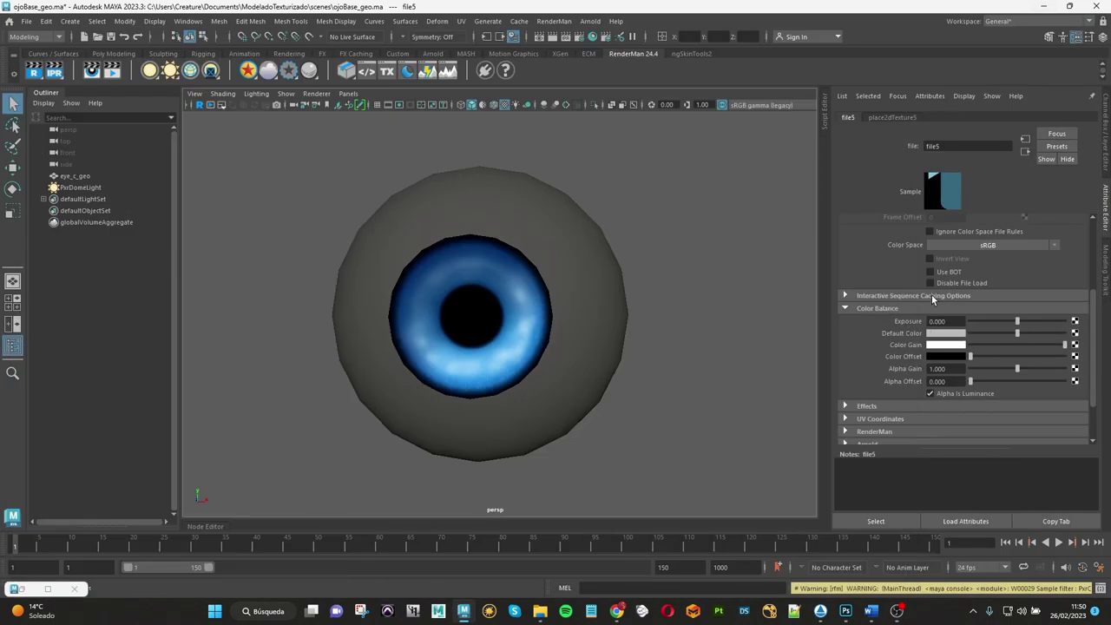
left_click(595, 307)
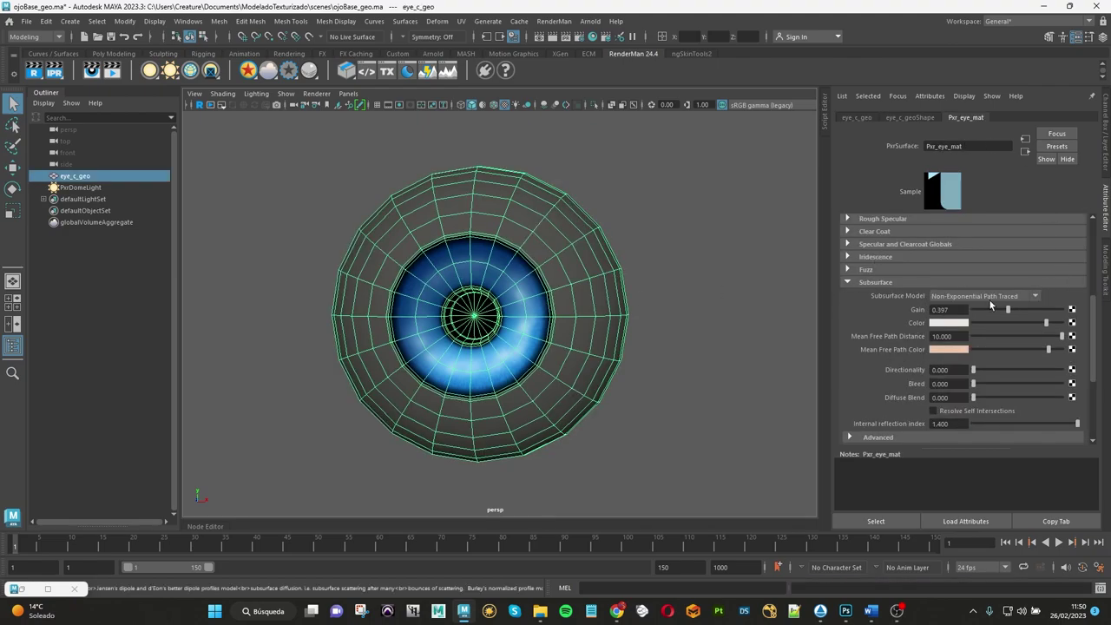
left_click(1073, 310)
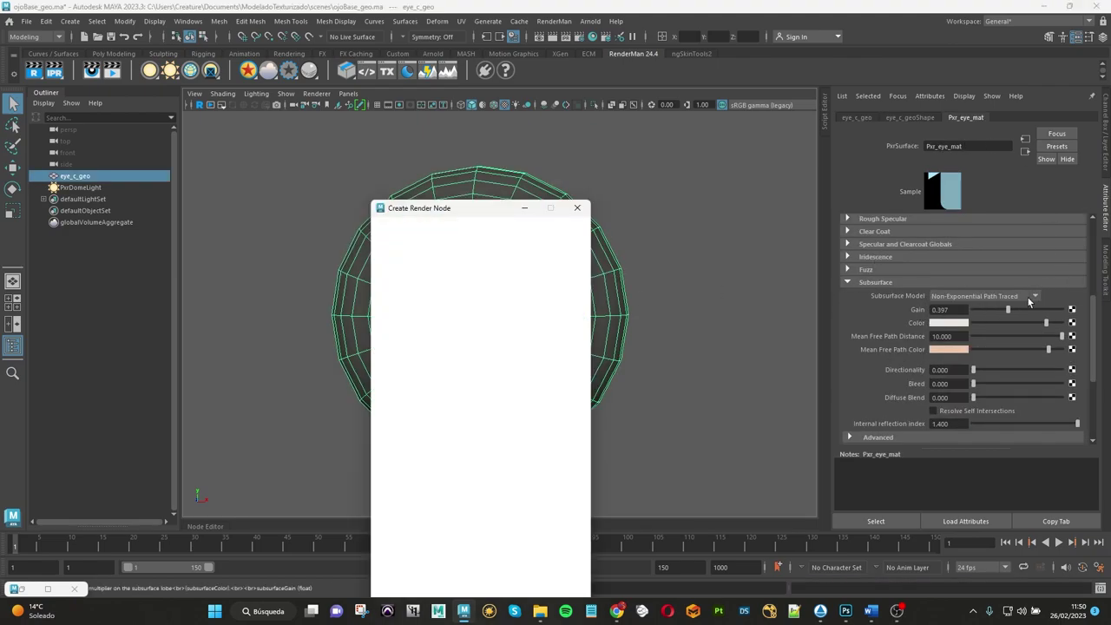
left_click(483, 306)
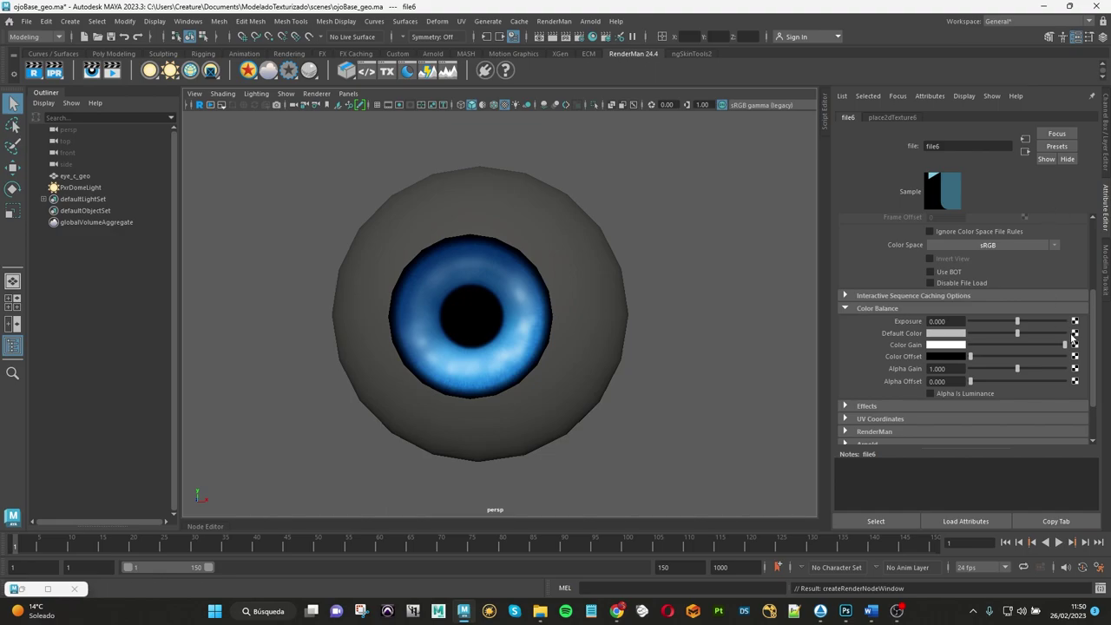
Step: Load ojo_SSGain.tif from the scenes/txt folder into the new file texture
left_click_drag(1094, 329, 1098, 254)
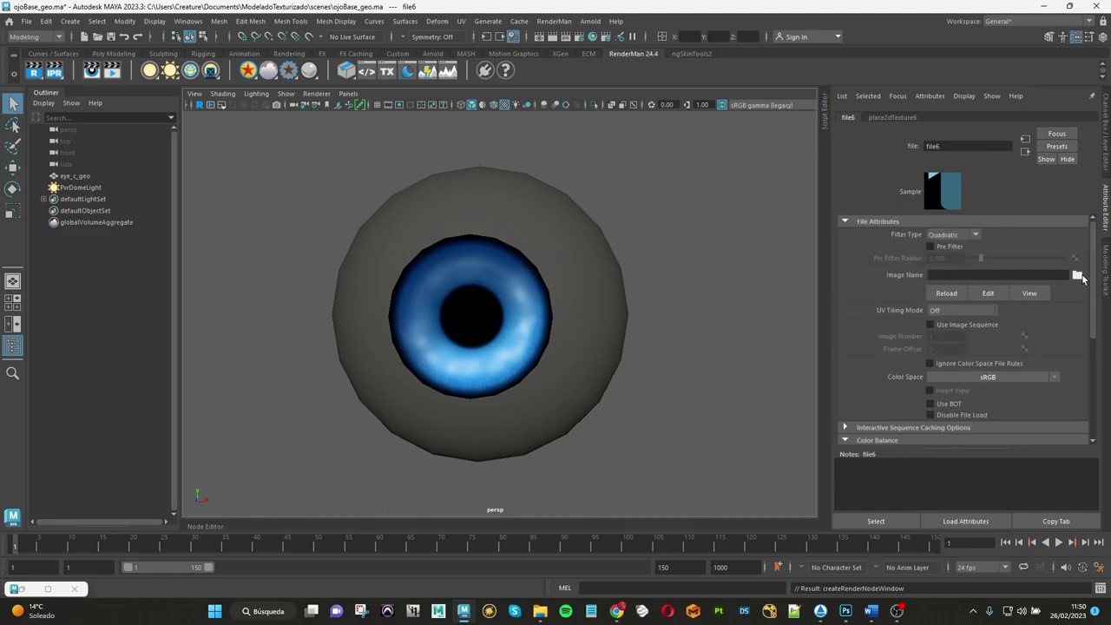
left_click(1077, 275)
left_click(242, 307)
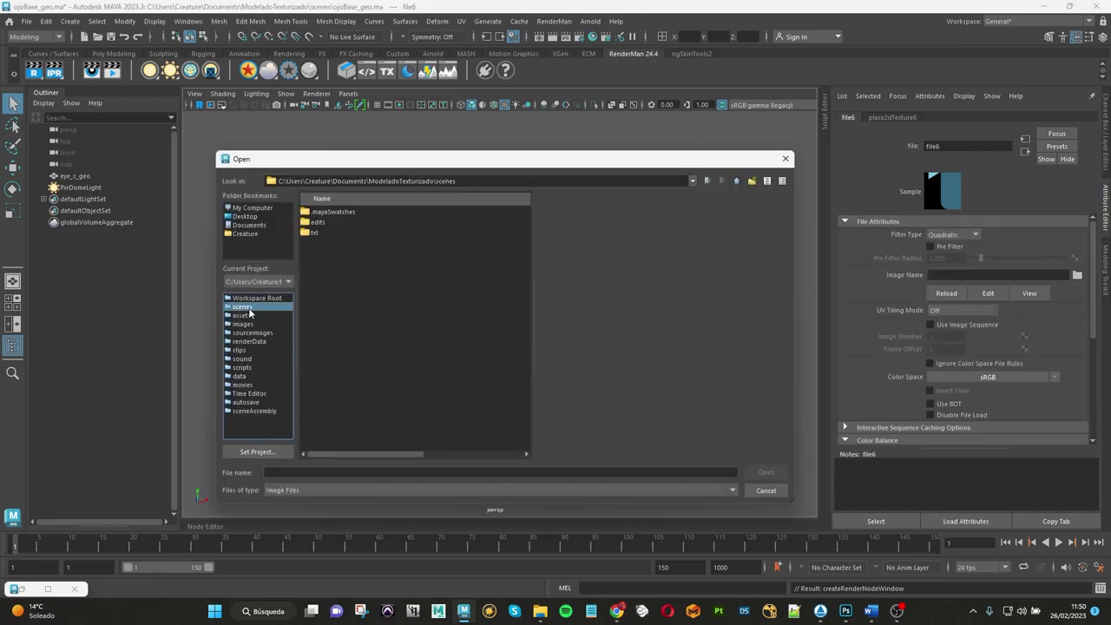
double_click(309, 233)
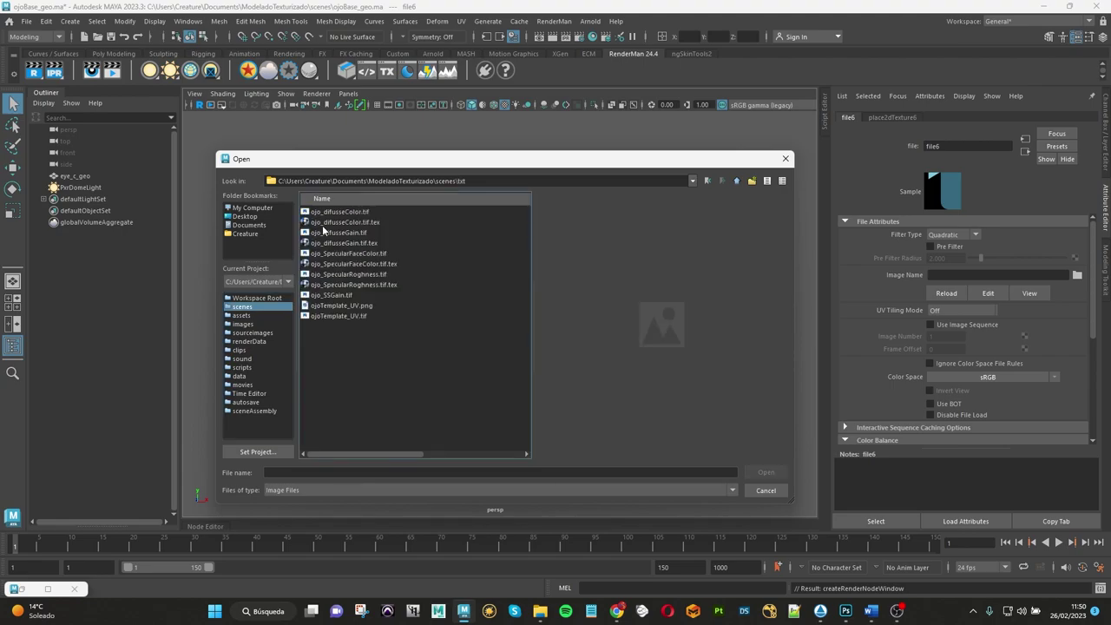
left_click(332, 297)
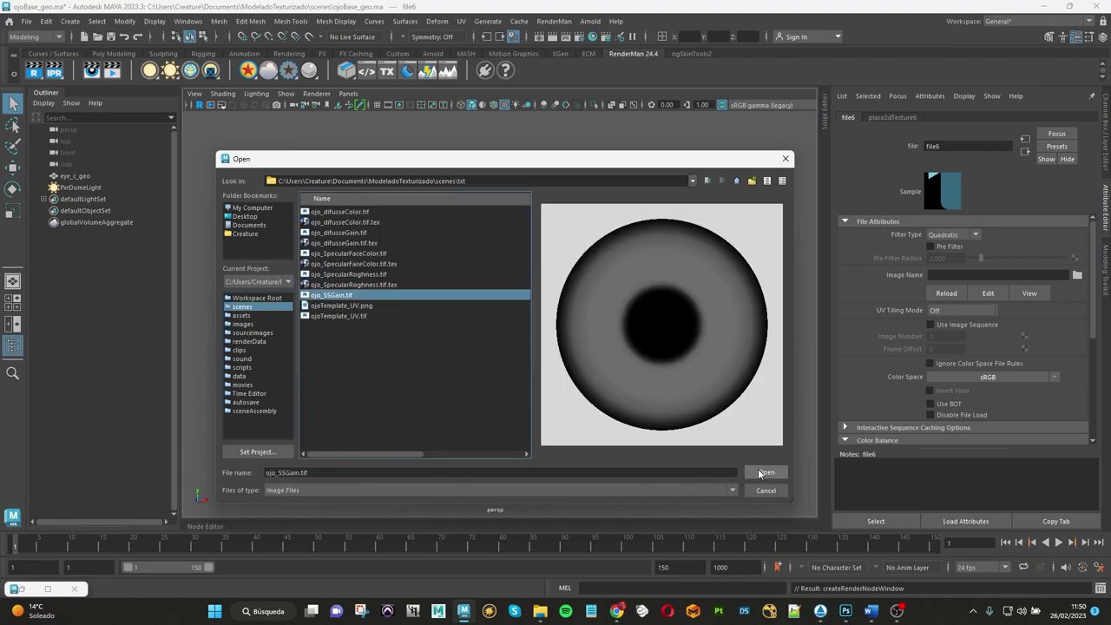
left_click(766, 472)
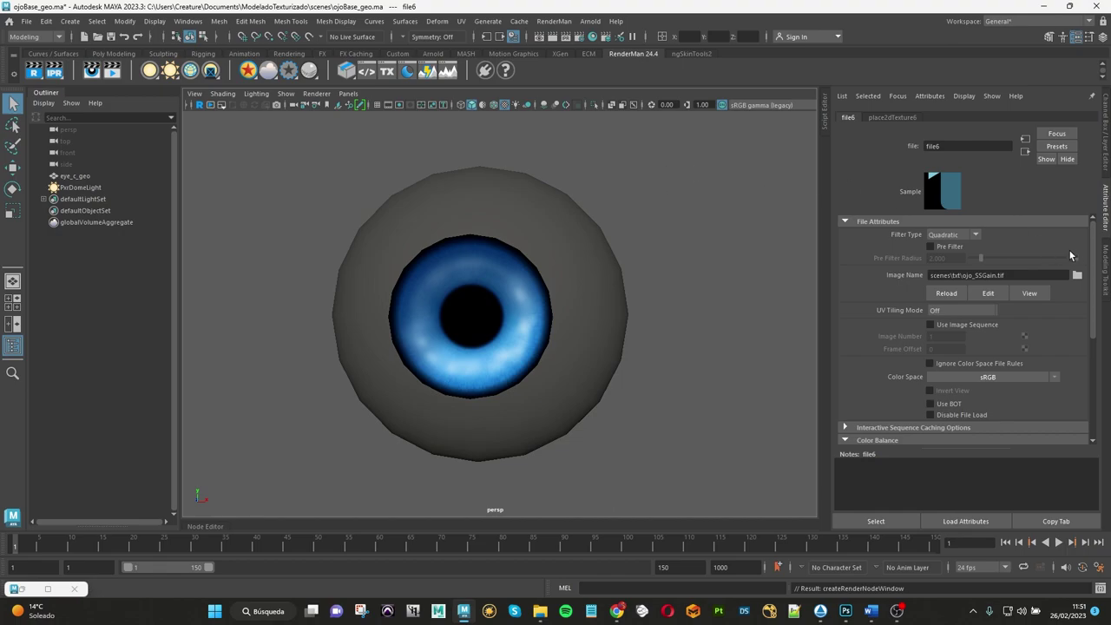
Step: Check the TX Texture Manager conversions and refresh the RenderMan viewport render
scroll(955, 347, "down", 5)
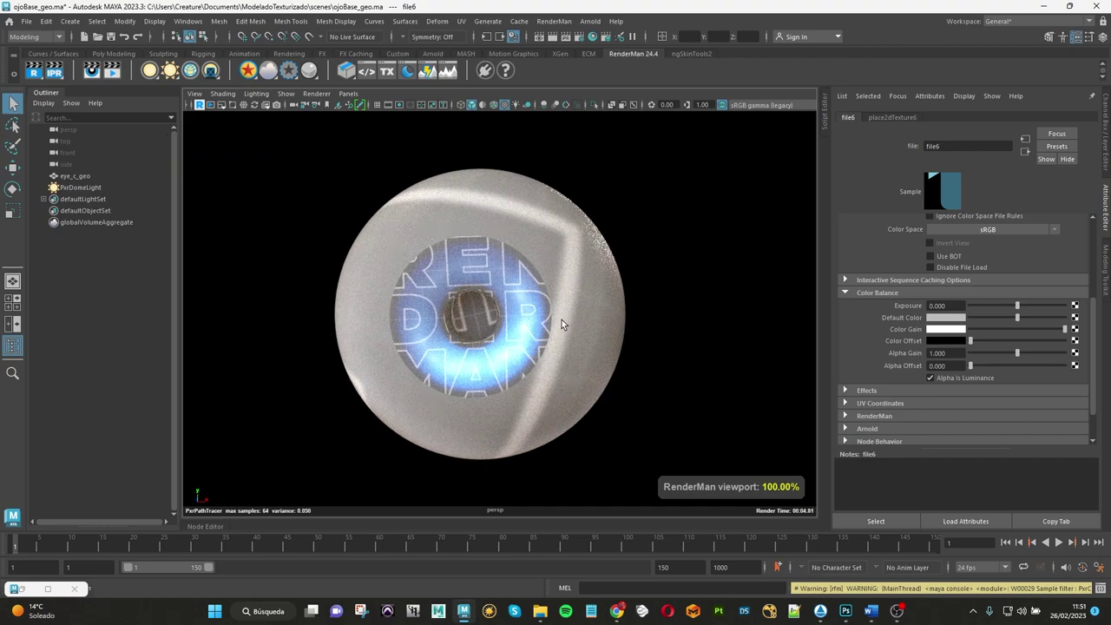
left_click(389, 72)
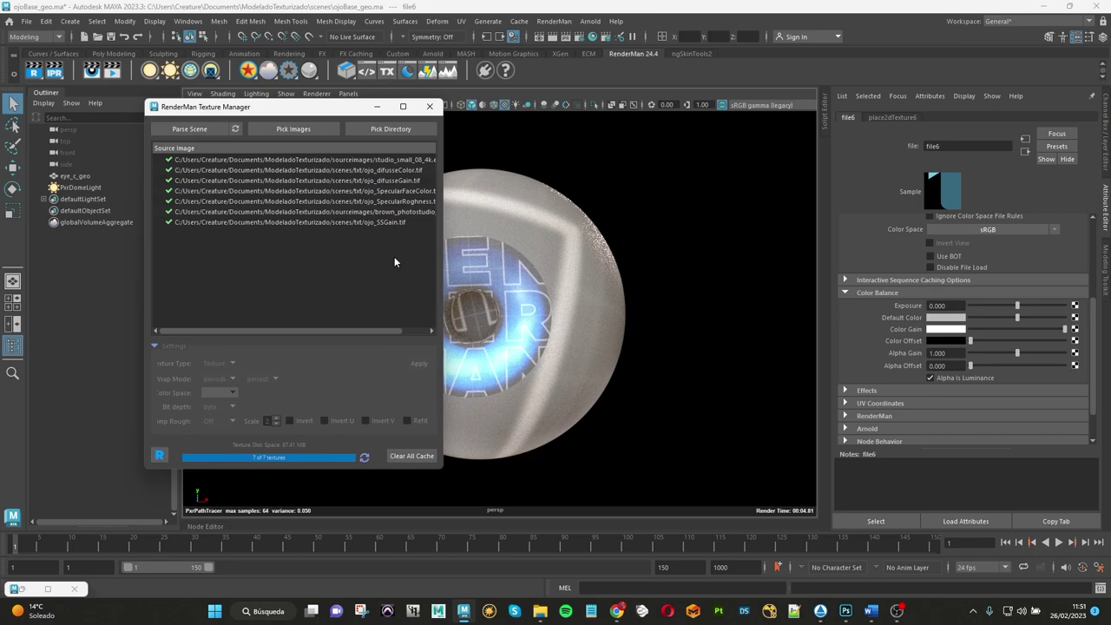
left_click(429, 106)
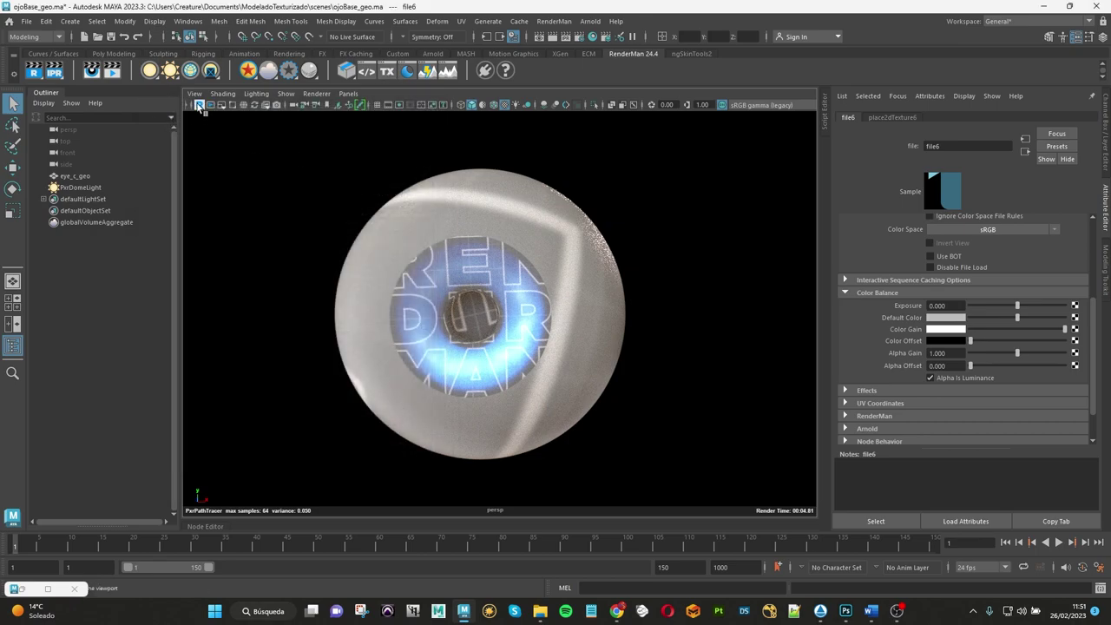
left_click(198, 105)
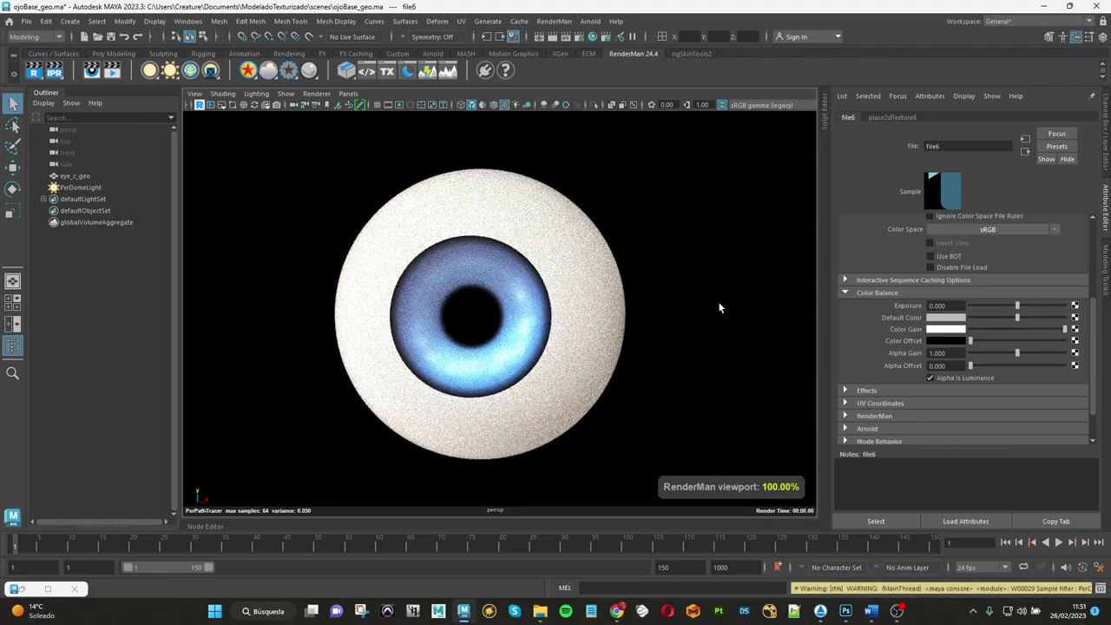
Step: Re-enable Alpha Is Luminance on file6 and set Pxr_eye_mat Subsurface Color to pure red
left_click(930, 378)
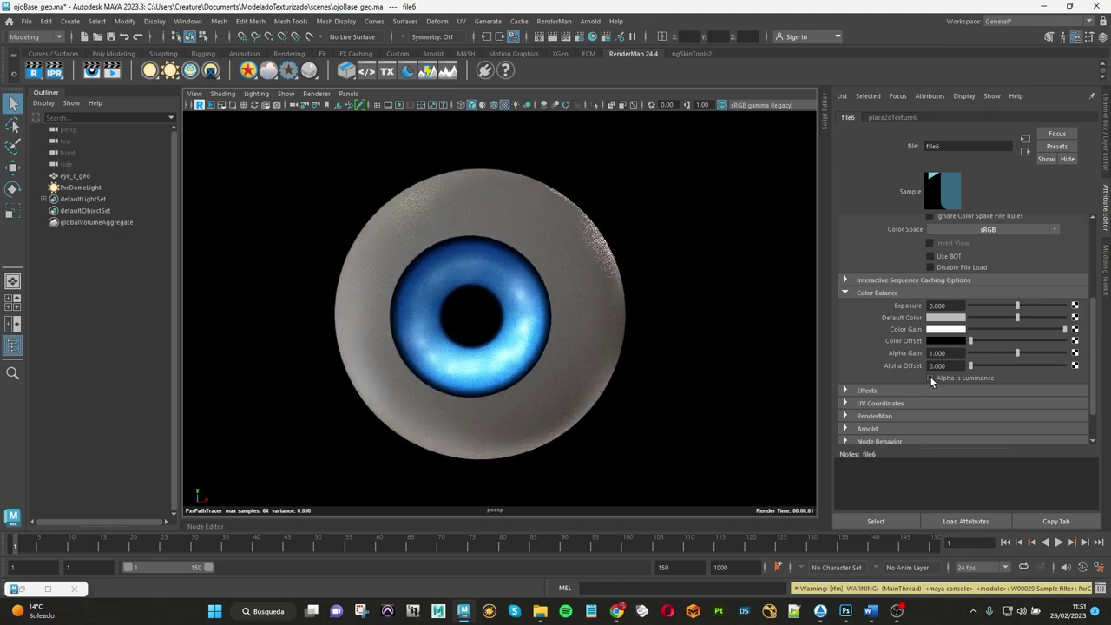
left_click(931, 378)
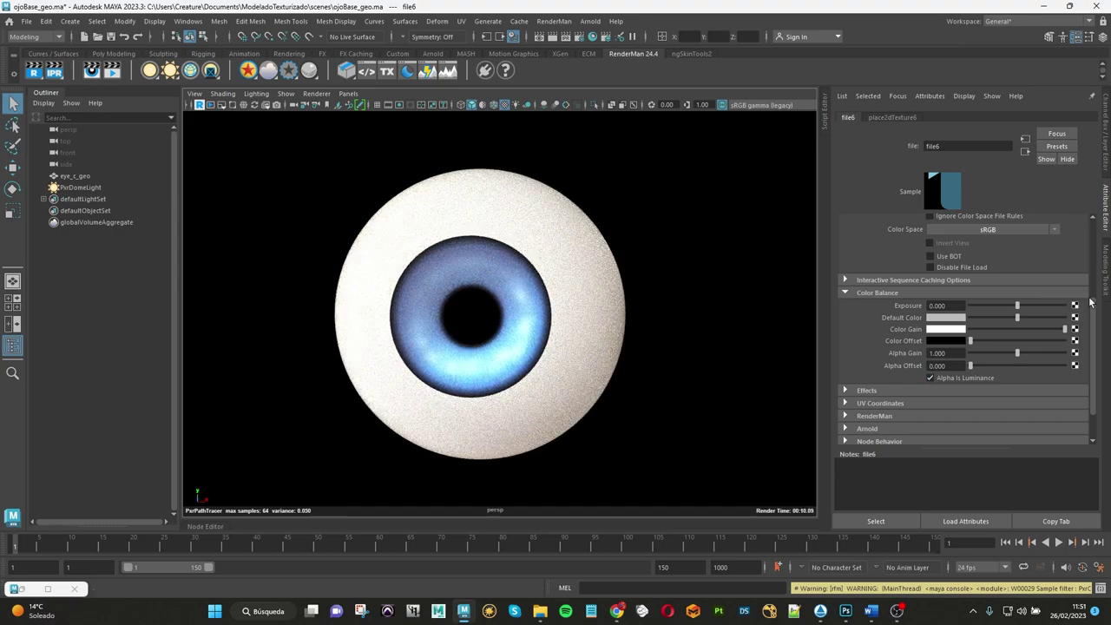
left_click_drag(1094, 317, 1103, 221)
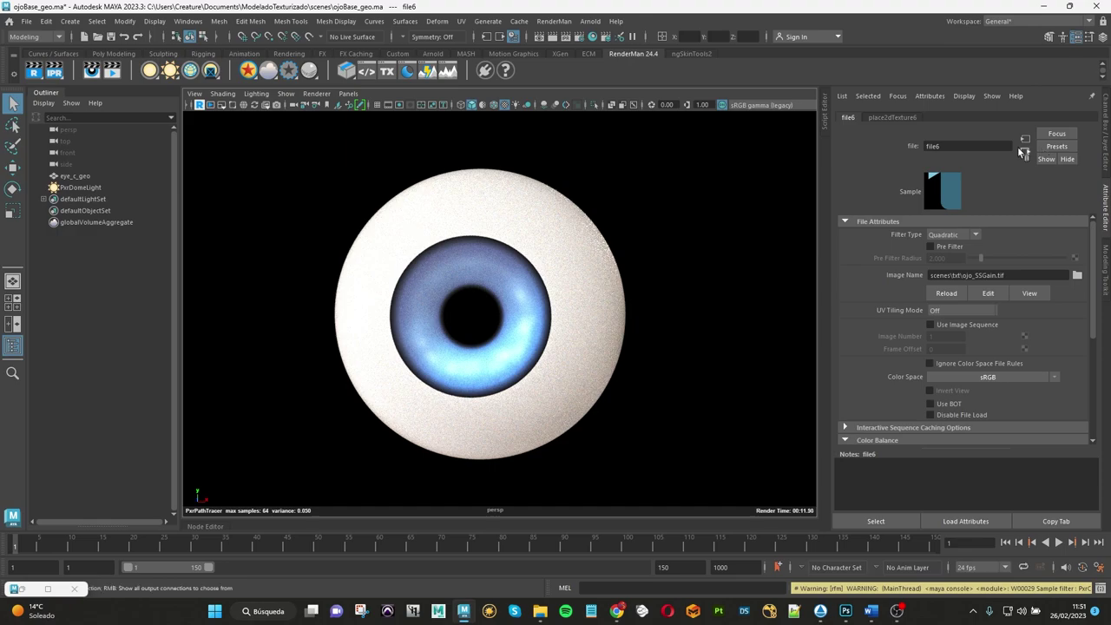
left_click(1024, 151)
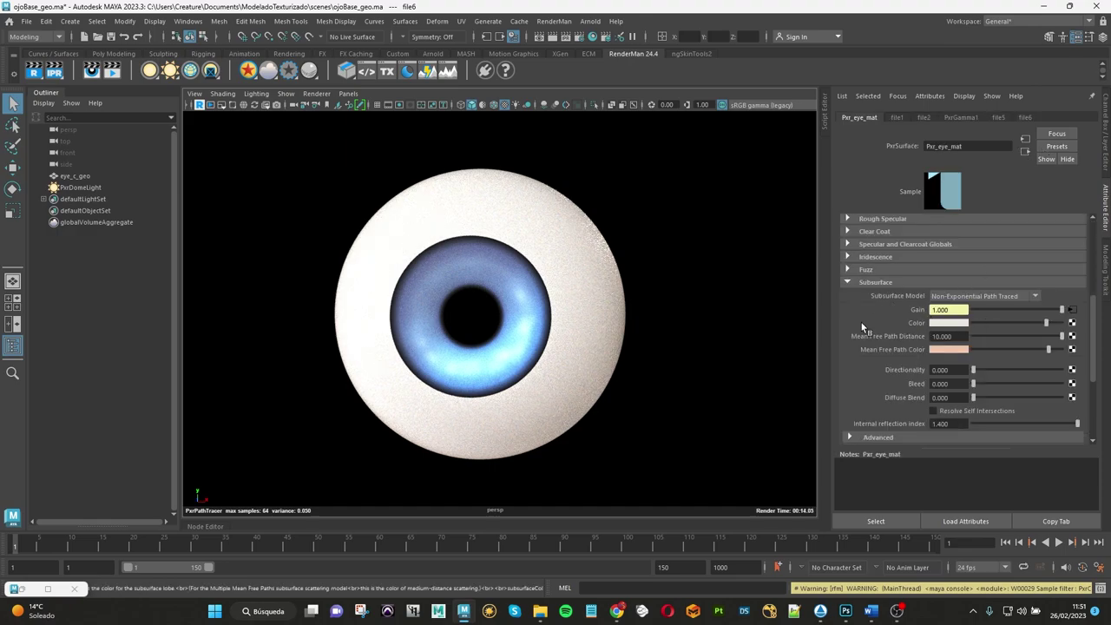
left_click(956, 324)
left_click(911, 296)
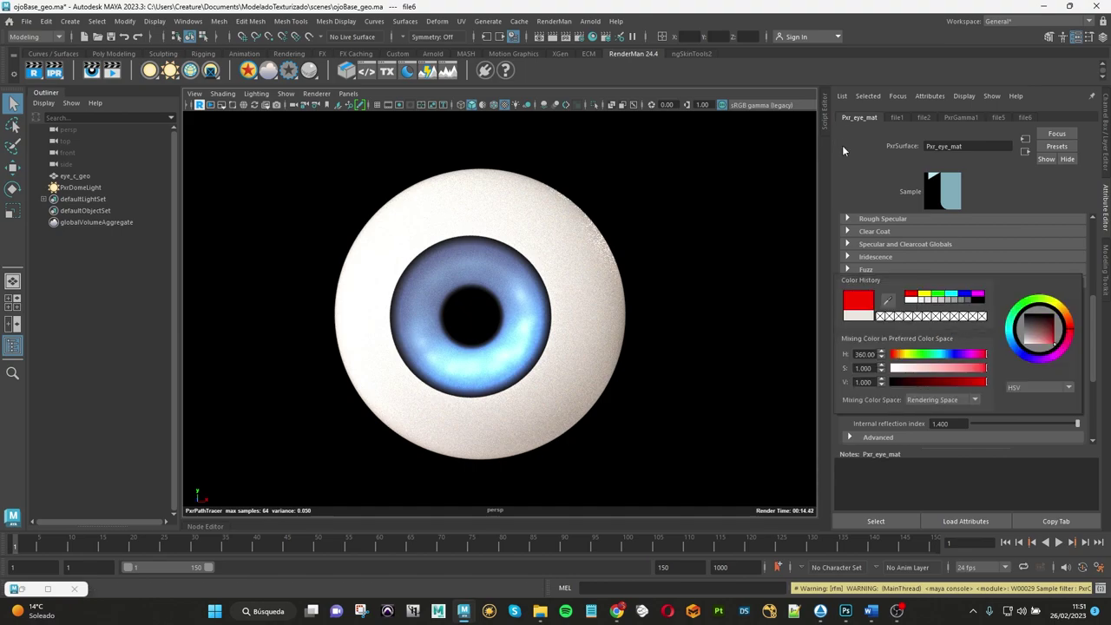
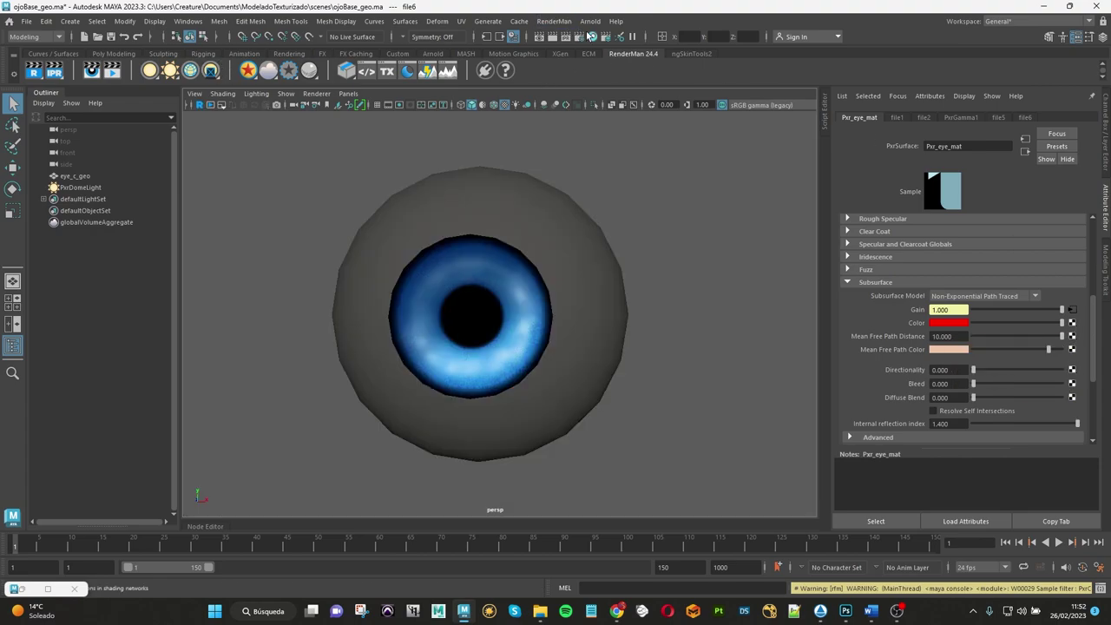
Step: Open and close Render Settings, then open Hypershade on the Pxr_eye_mat network
left_click(580, 37)
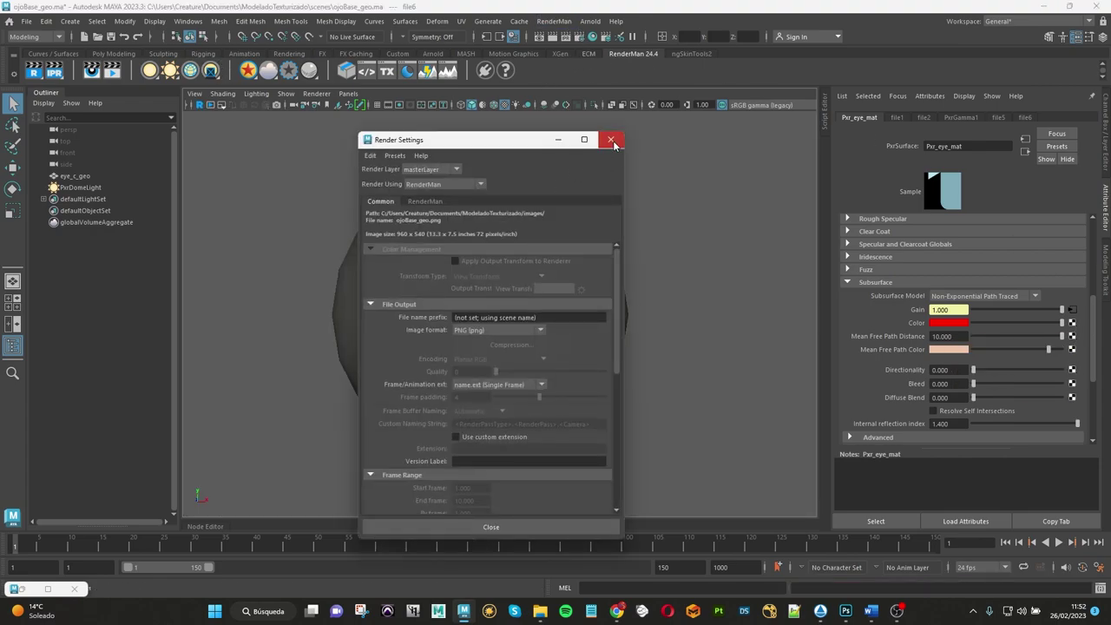
left_click(611, 140)
left_click(593, 37)
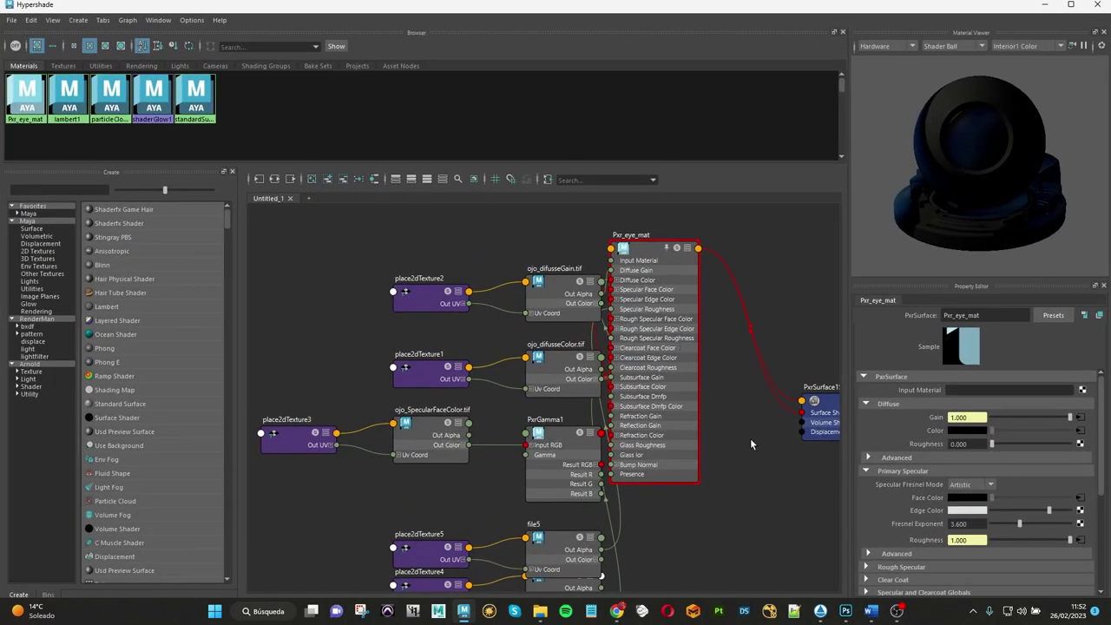
Step: Spread out the stacked file6, file5, file4 and place2dTexture nodes in the eye material graph
scroll(738, 445, "down", 2)
left_click_drag(682, 310, 723, 415)
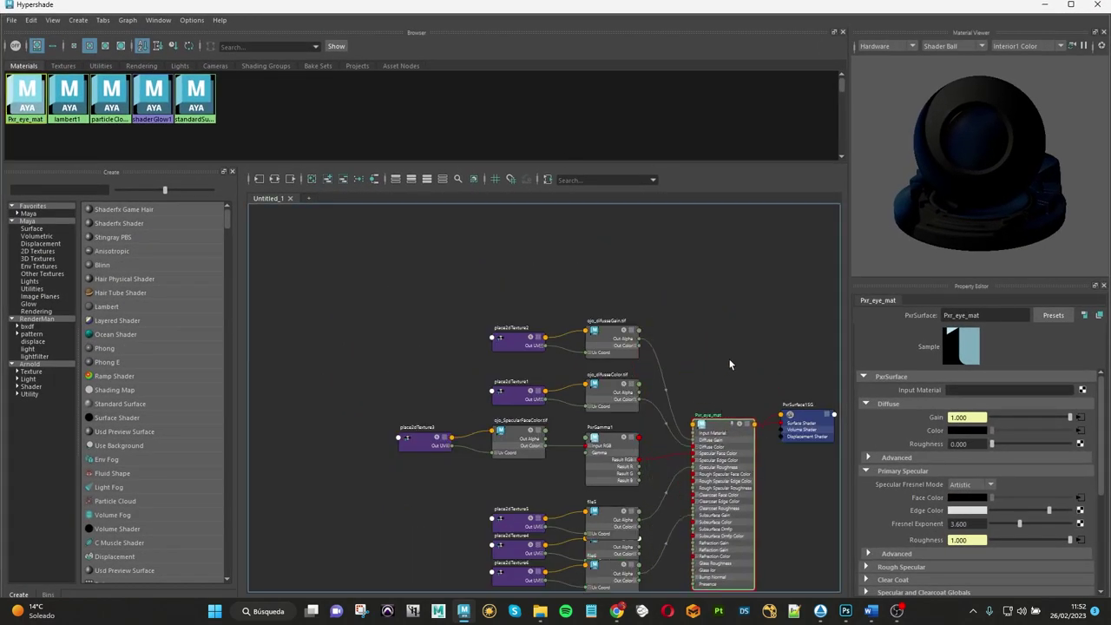
middle_click_drag(729, 365, 615, 263, "alt")
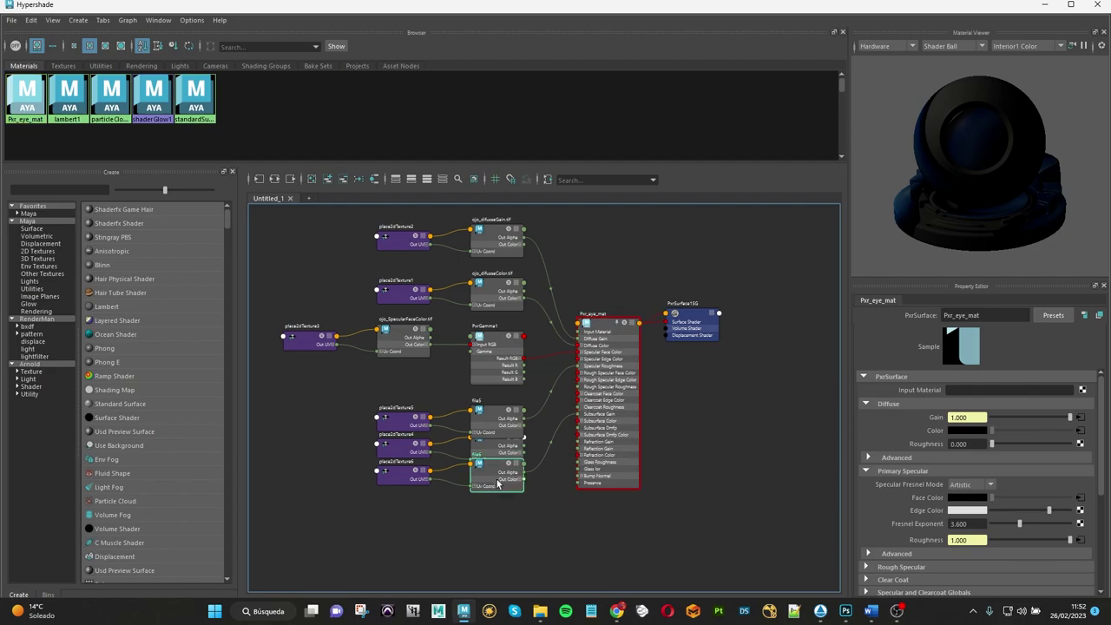
left_click_drag(483, 486, 482, 529)
left_click_drag(404, 480, 391, 517)
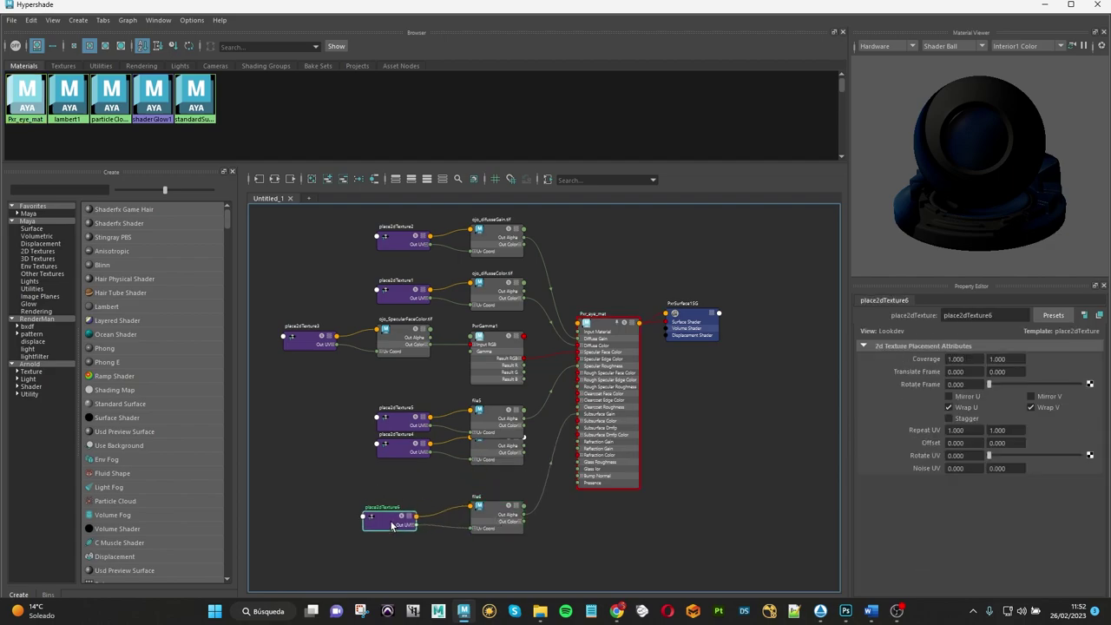
left_click_drag(487, 418, 467, 407)
left_click_drag(401, 415, 336, 402)
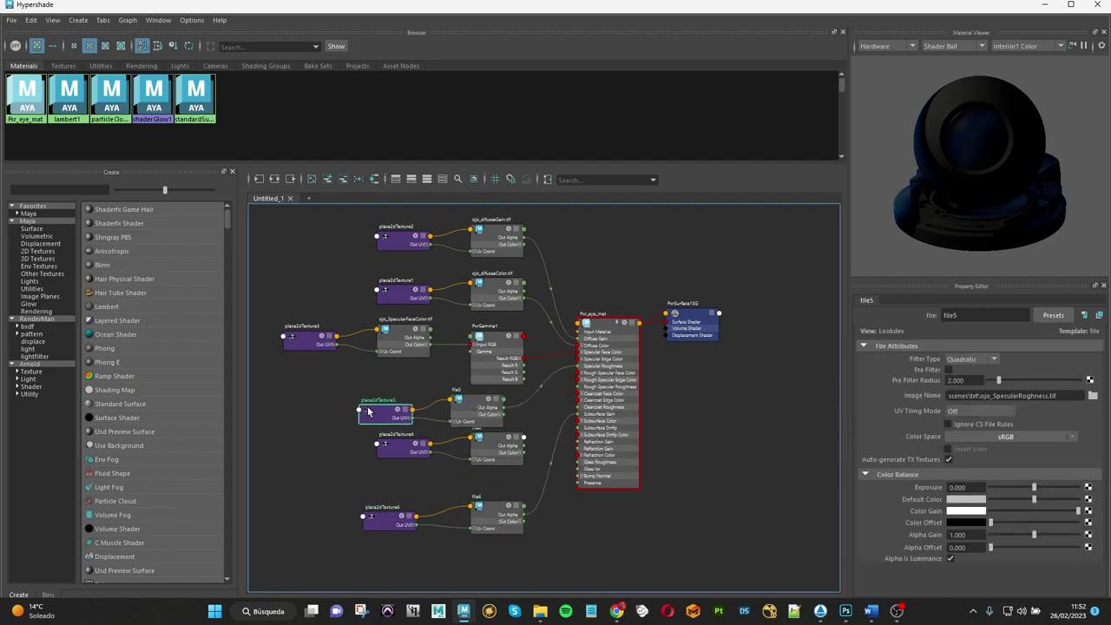
left_click_drag(469, 405, 427, 401)
left_click_drag(490, 439, 479, 444)
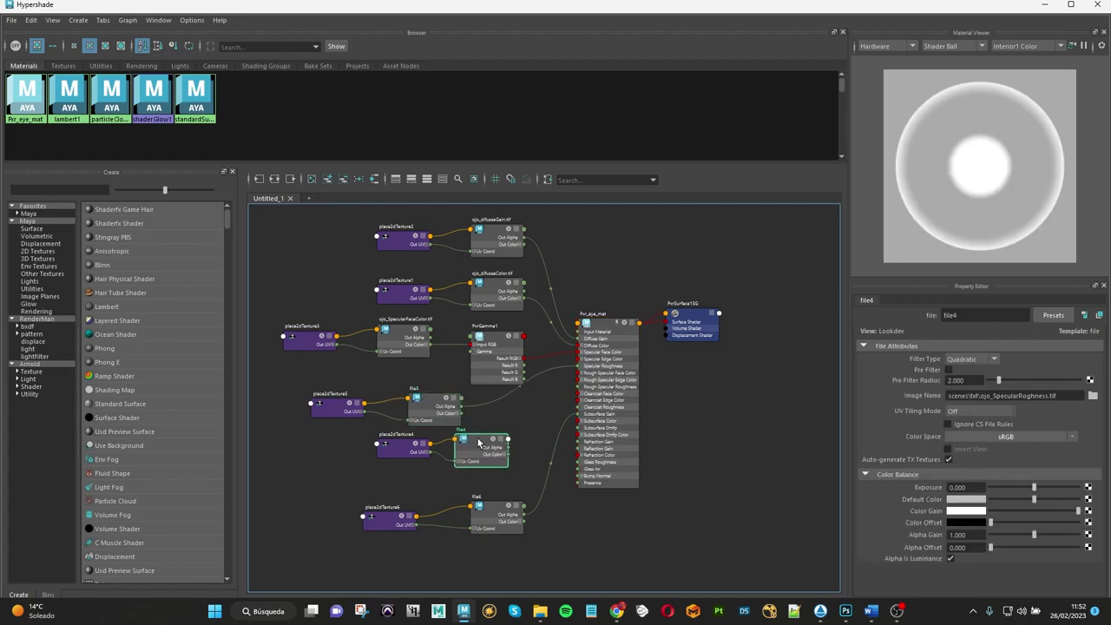
Step: Delete file4 and place2dTexture4, then inspect the PxrGamma1 and ojo_diffuseColor nodes
left_click(395, 445, "shift")
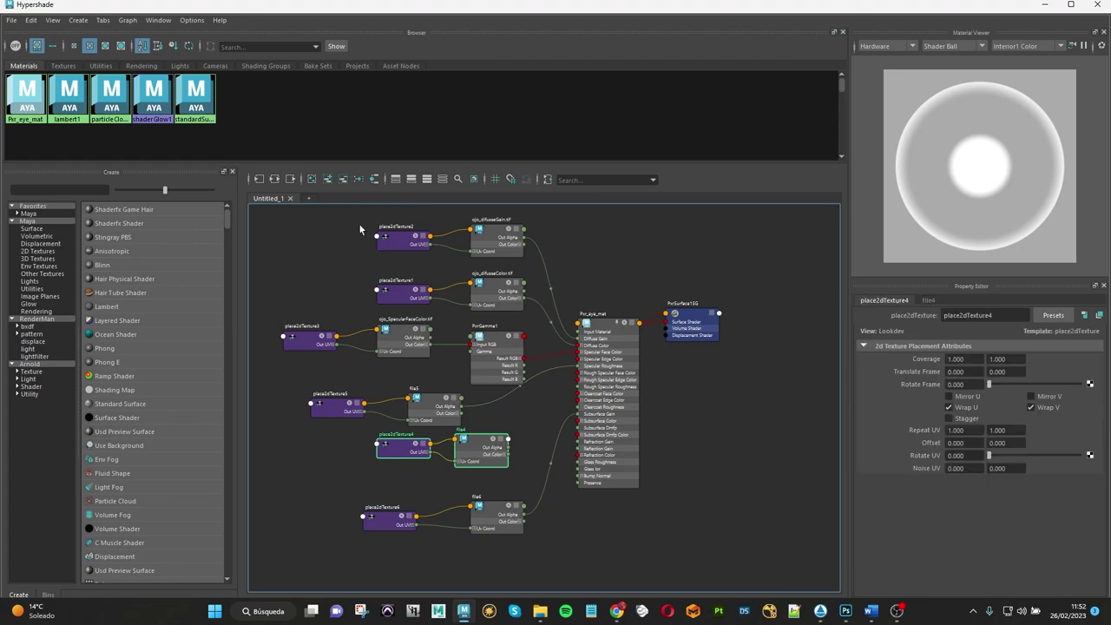
left_click(473, 443)
key("Delete")
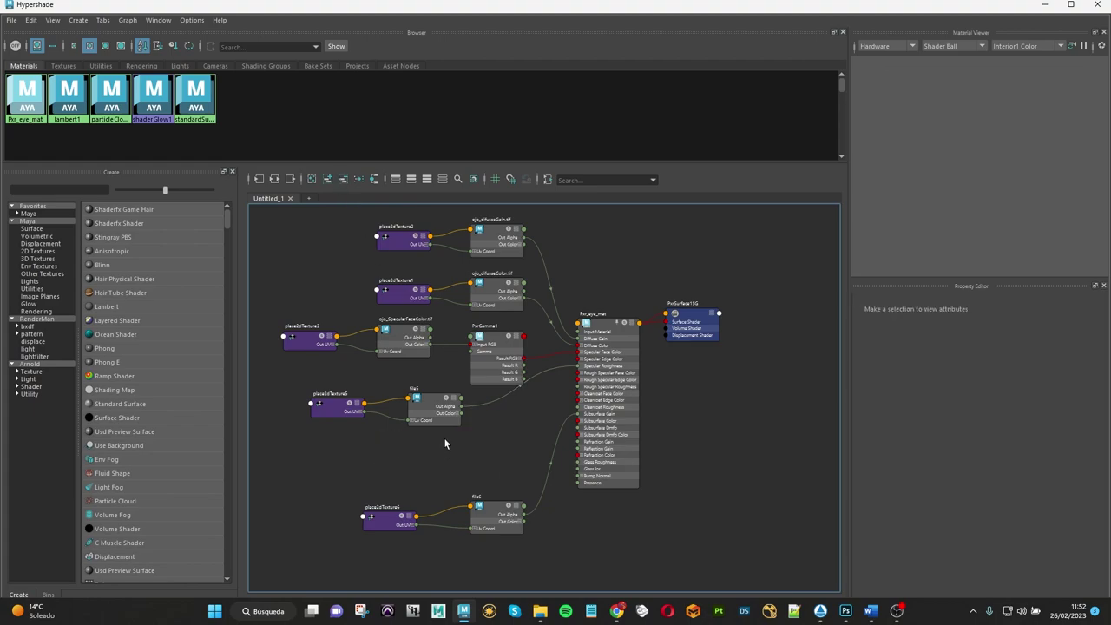
left_click_drag(484, 340, 475, 340)
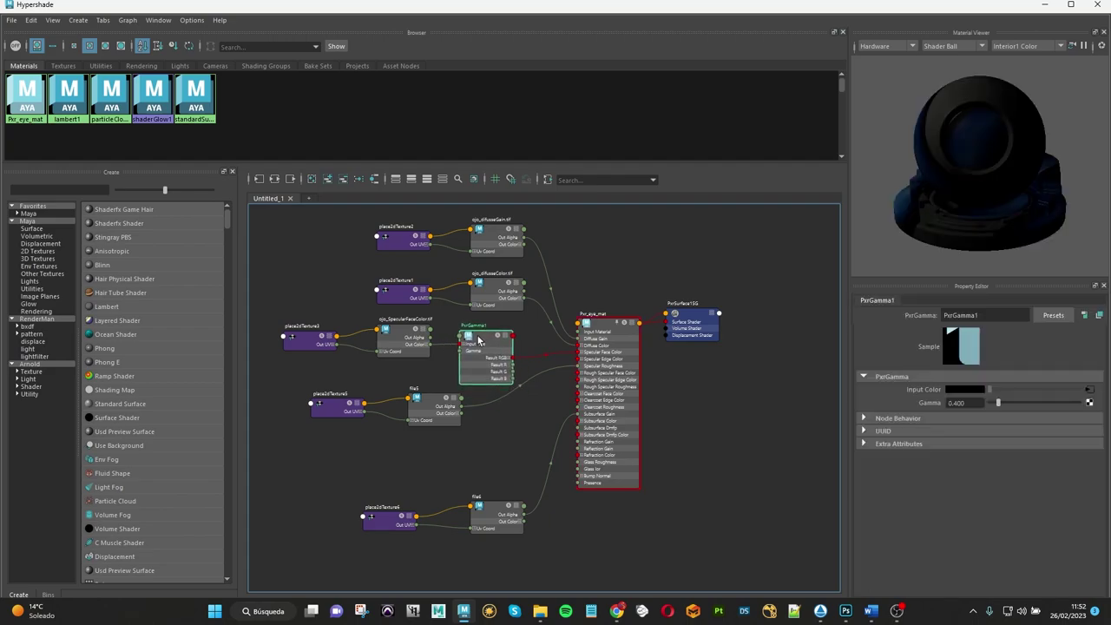
mouse_move(493, 288)
left_mouse_down()
mouse_move(484, 288)
mouse_move(528, 339)
mouse_move(591, 331)
left_mouse_up()
Step: Connect ojo_diffuseColor's outColor to Pxr_eye_mat's Subsurface Color and minimize Hypershade
left_click(604, 330)
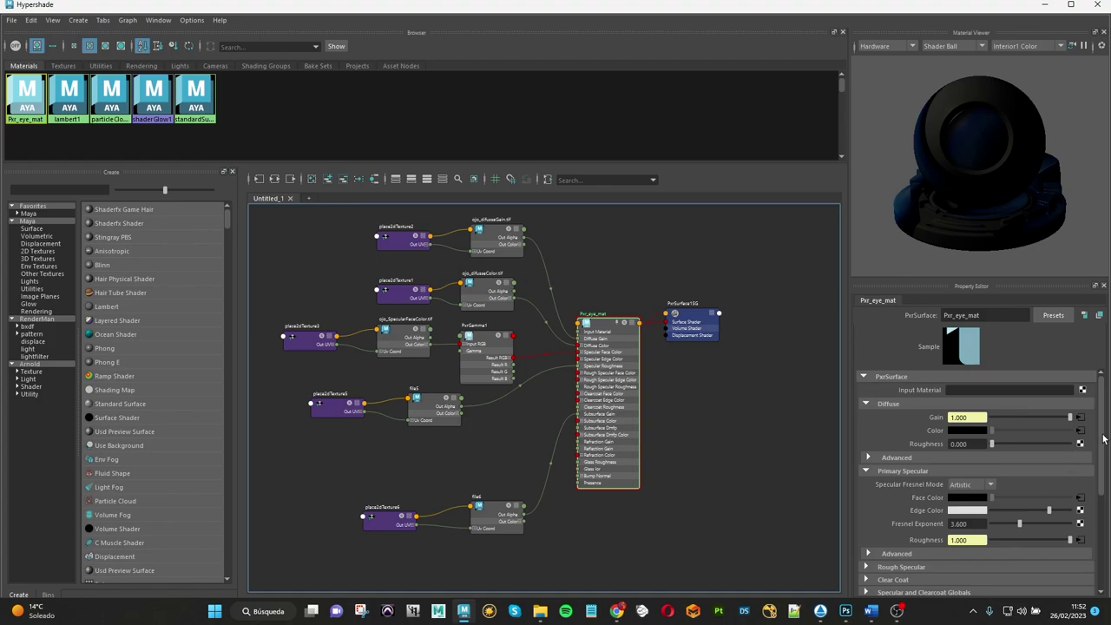
mouse_move(1103, 438)
left_mouse_down()
mouse_move(1096, 513)
mouse_move(1093, 469)
left_mouse_up()
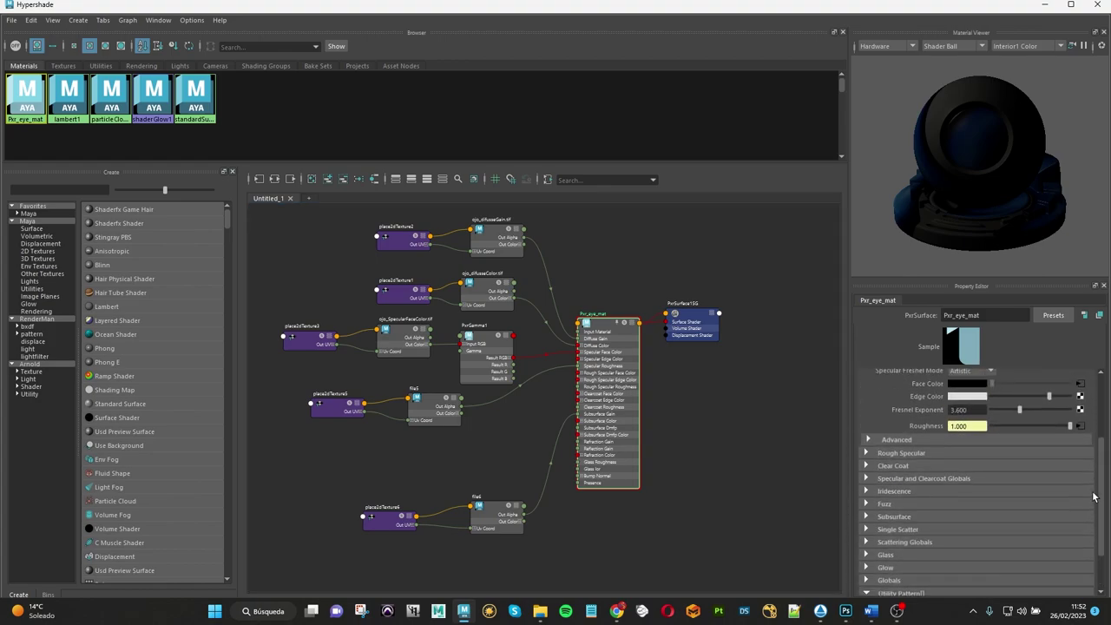
scroll(1042, 469, "down", 5)
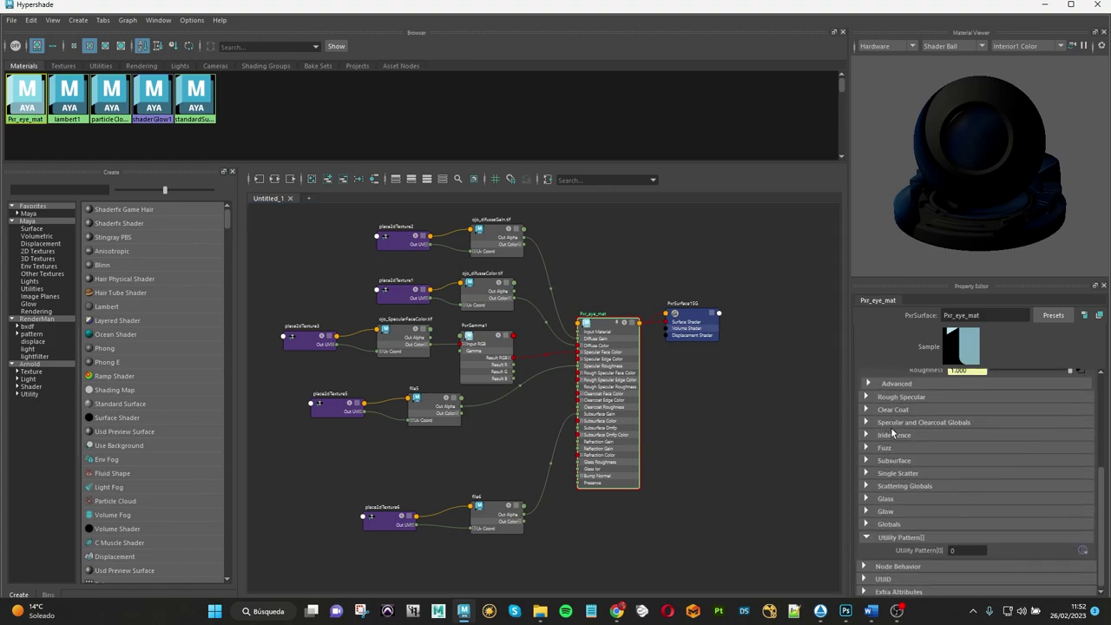
left_click(894, 461)
scroll(947, 458, "down", 2)
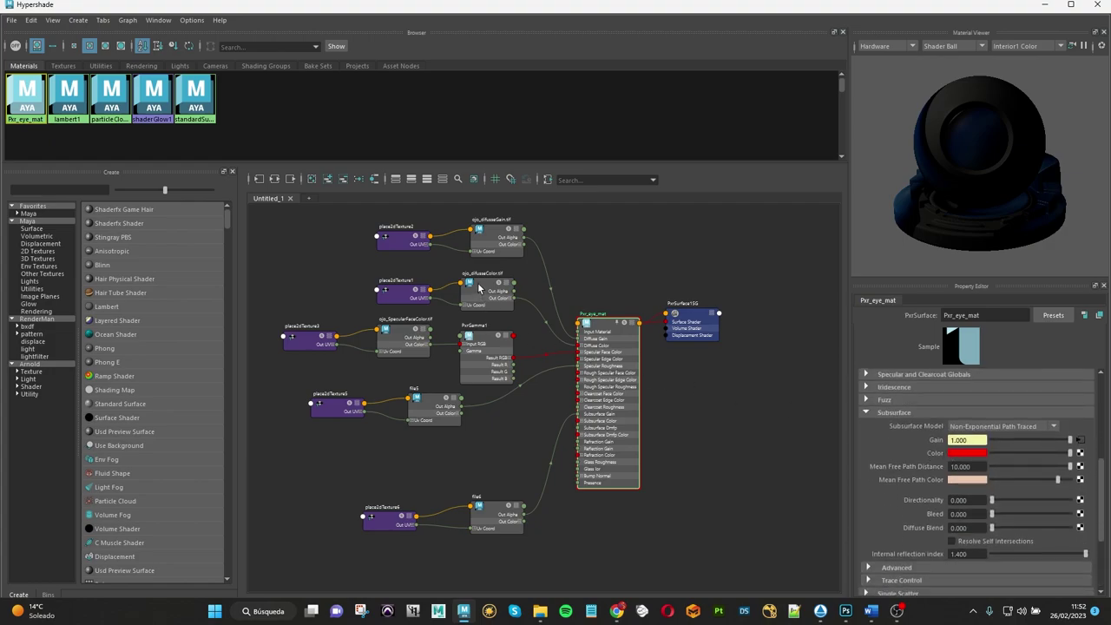
left_click(478, 288)
left_click(598, 337)
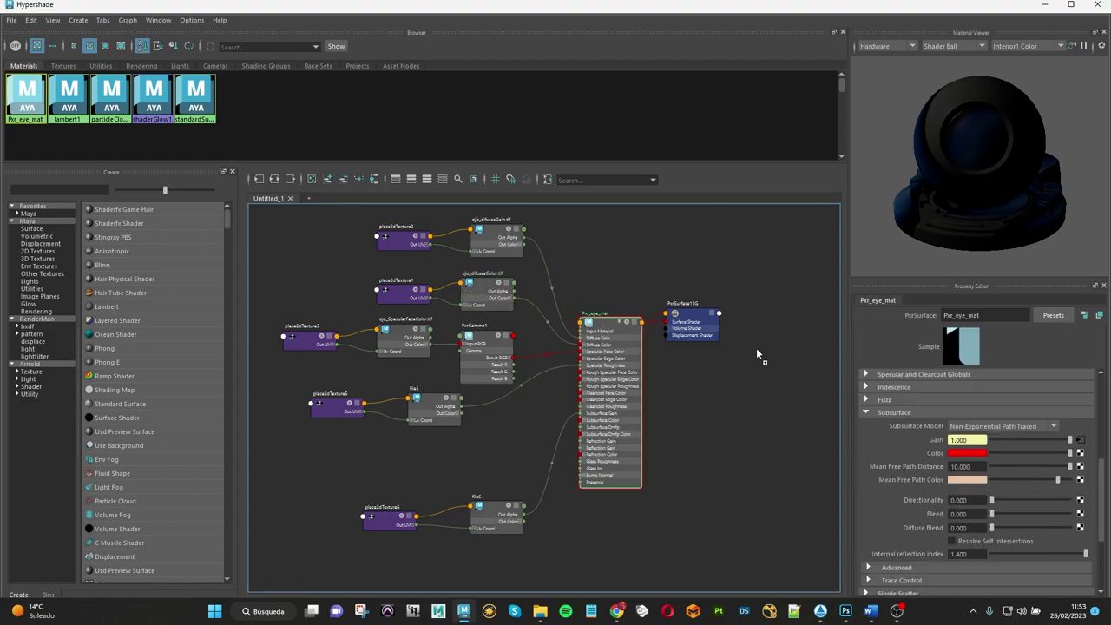
middle_click_drag(949, 456, 945, 457)
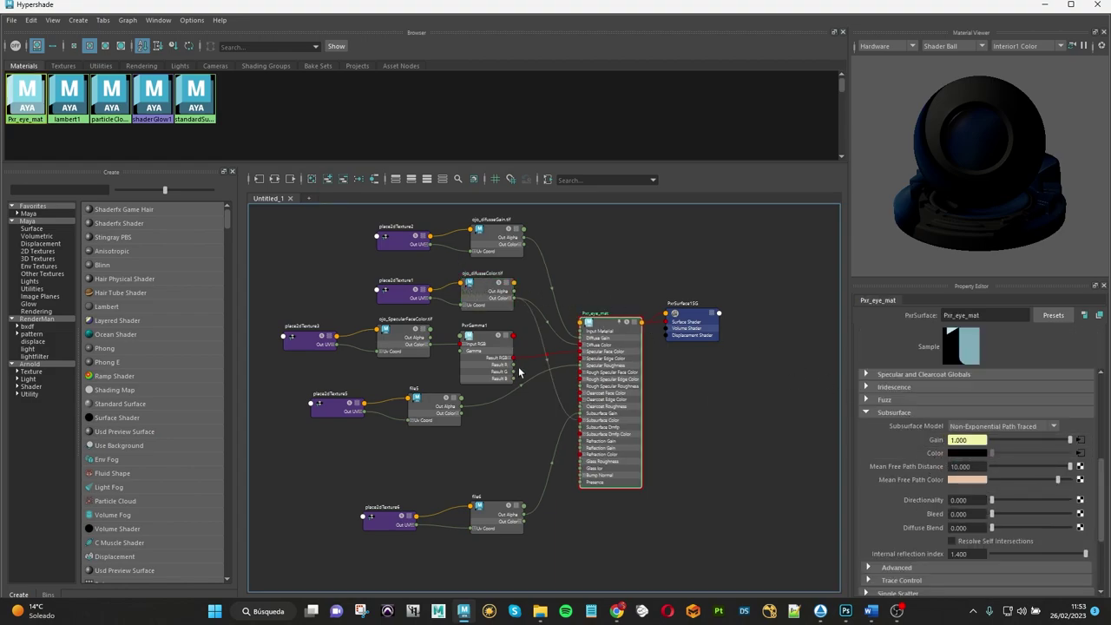
left_click(1046, 9)
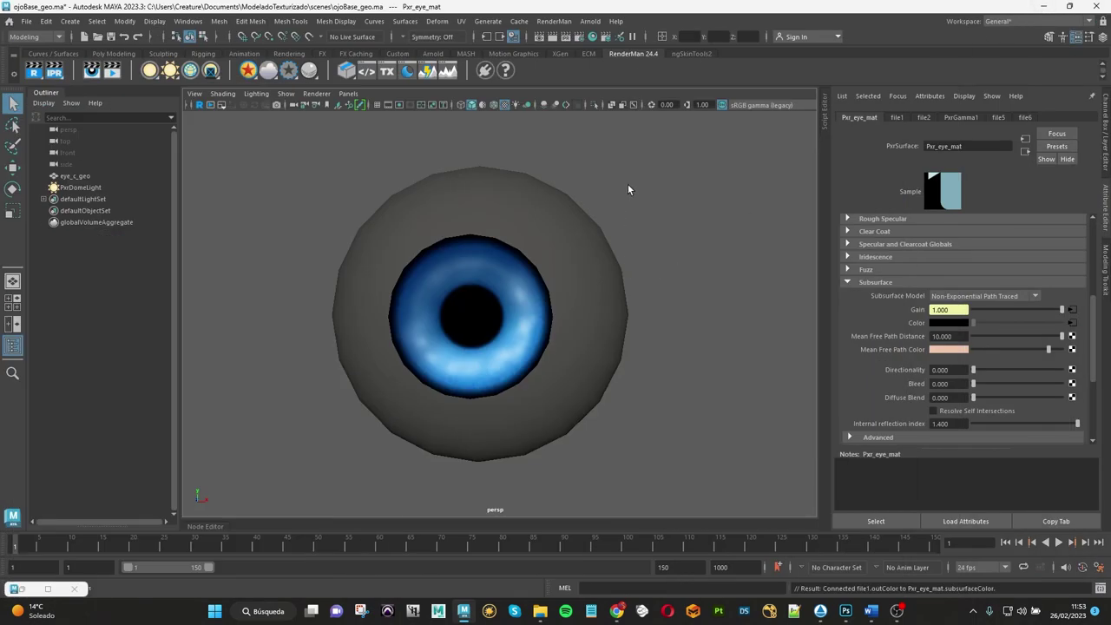
Step: Render eye_c_geo with RenderMan IPR in the viewport and turn off Selection Highlighting
left_click(200, 103)
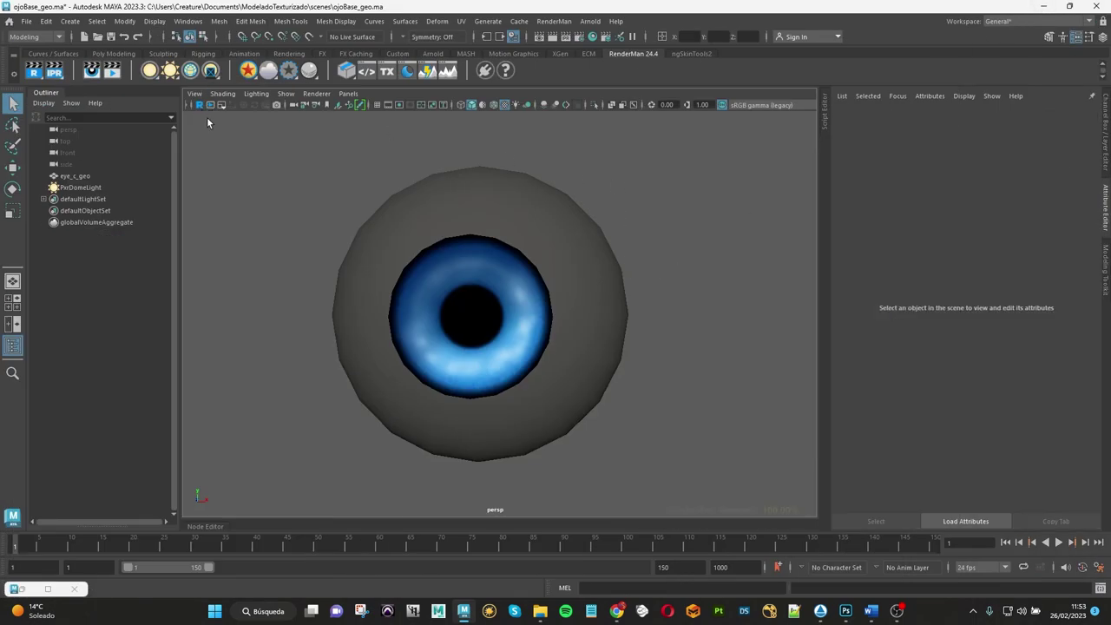
left_click(775, 221)
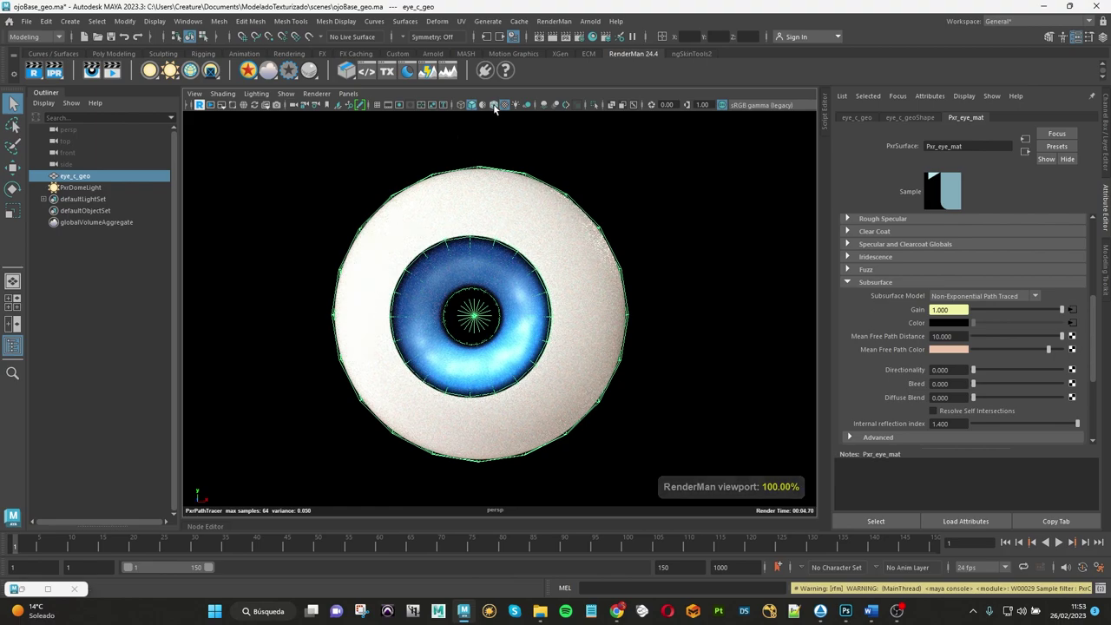
left_click(286, 94)
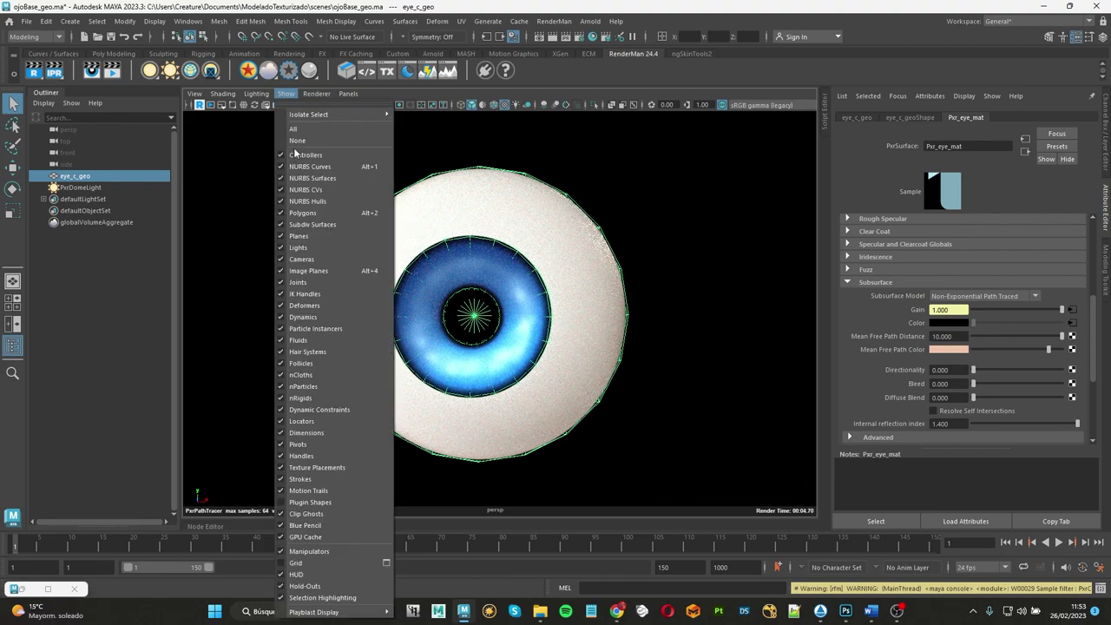
left_click(352, 599)
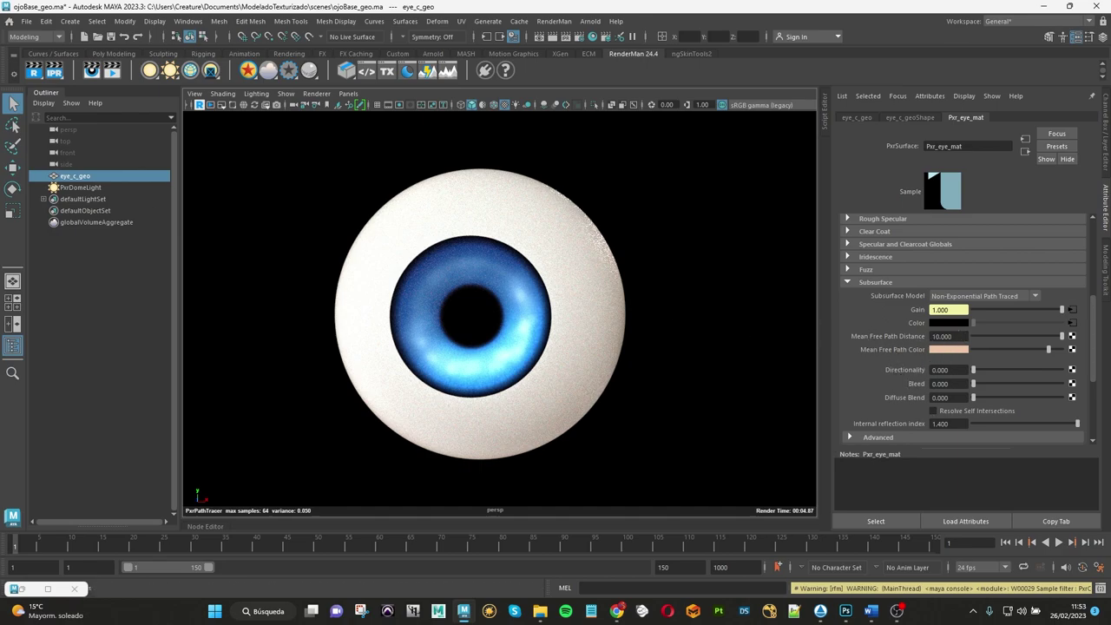
mouse_move(946, 337)
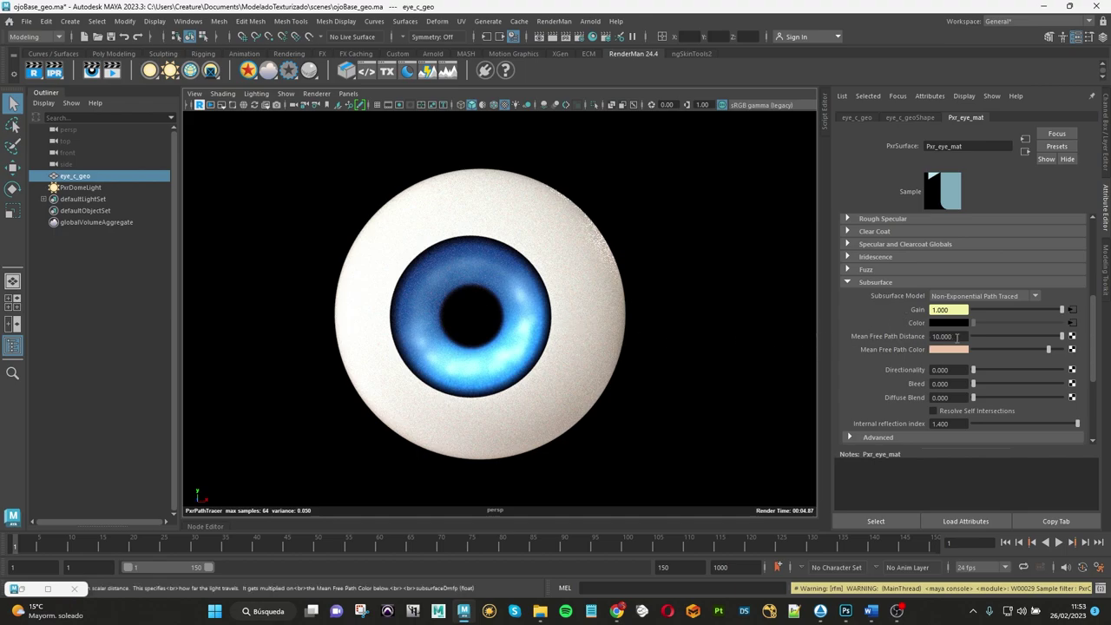
Step: Set Pxr_eye_mat's subsurface Mean Free Path Distance to 3.2
left_click_drag(957, 337, 933, 336)
type("3.2")
key("Return")
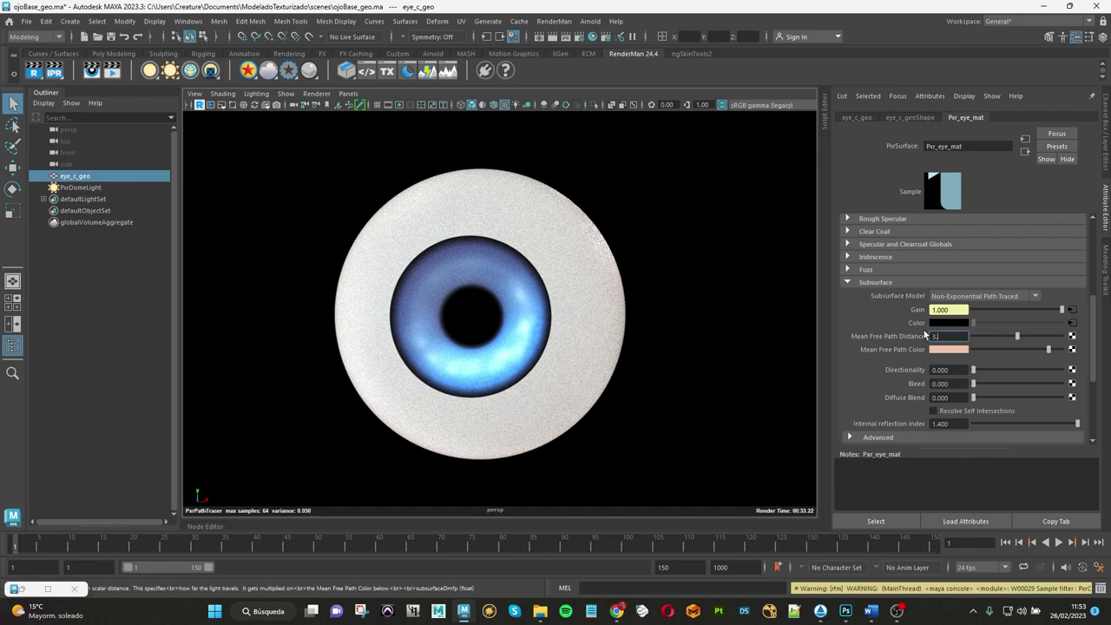
key("Return")
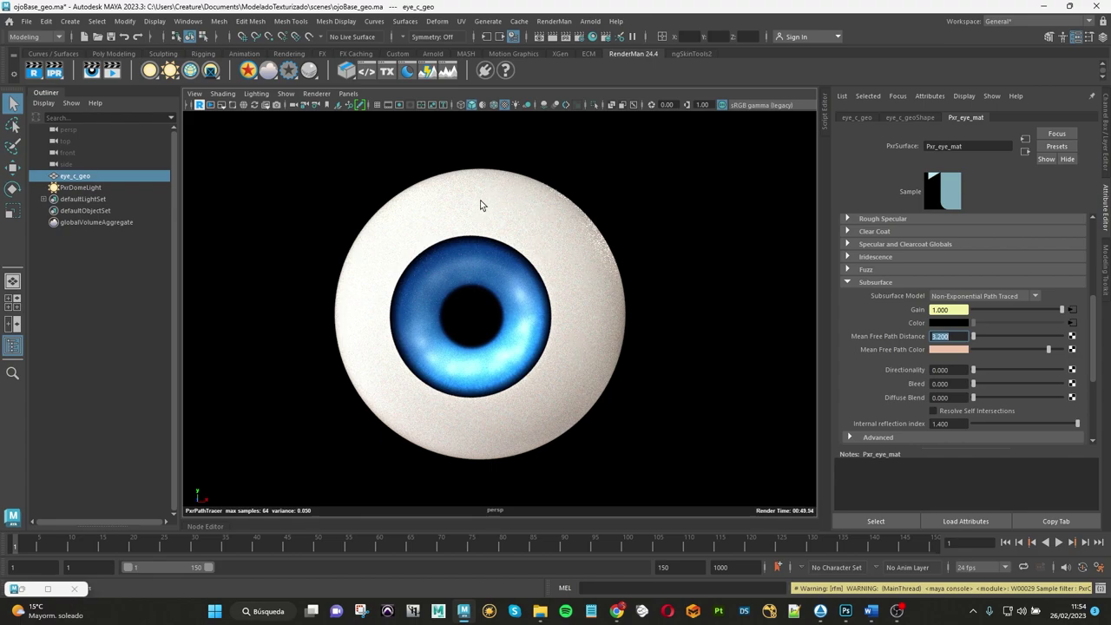
Step: Adjust the Mean Free Path Color saturation to about 0.487 in the colour picker
left_click(953, 349)
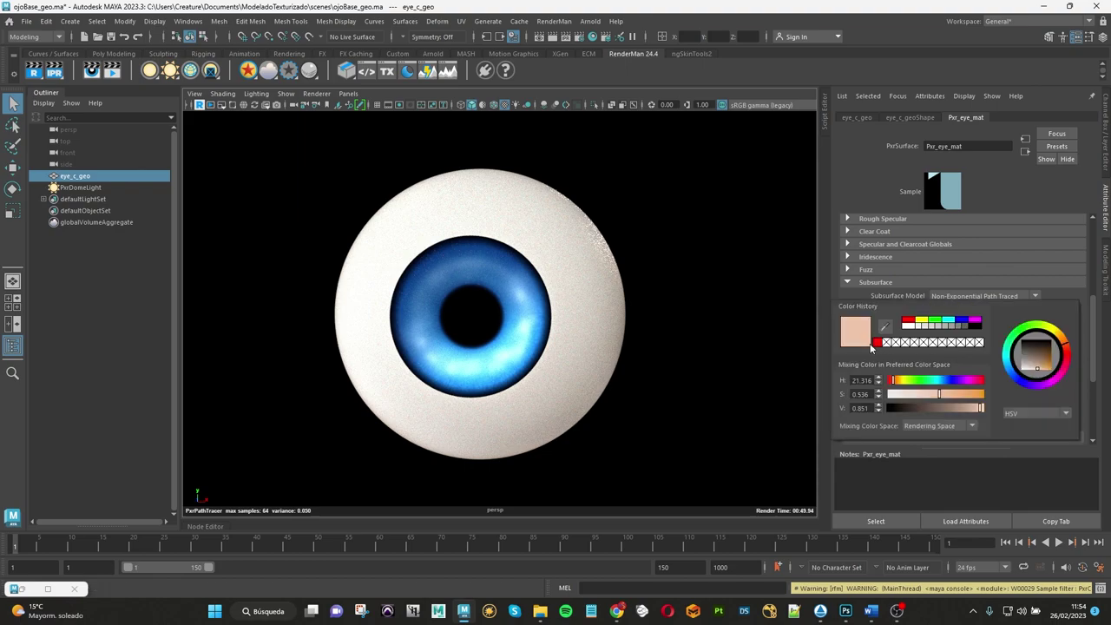
left_click_drag(941, 395, 935, 396)
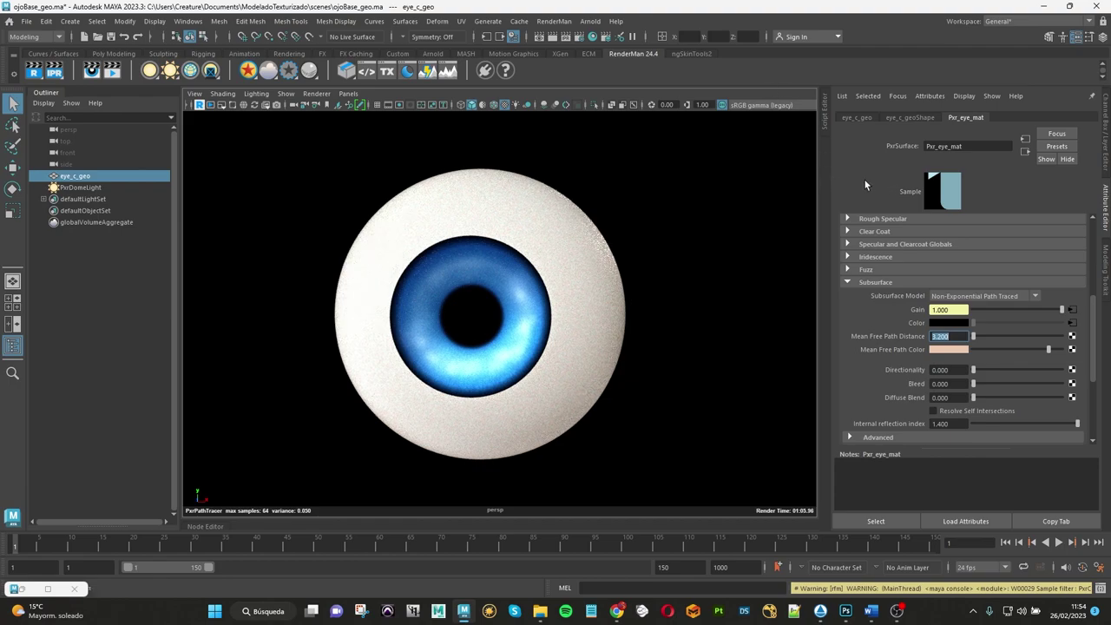
Step: Set the subsurface Directionality to 0.12 and Bleed to 0.2
left_click(944, 370)
left_click_drag(944, 370, 927, 363)
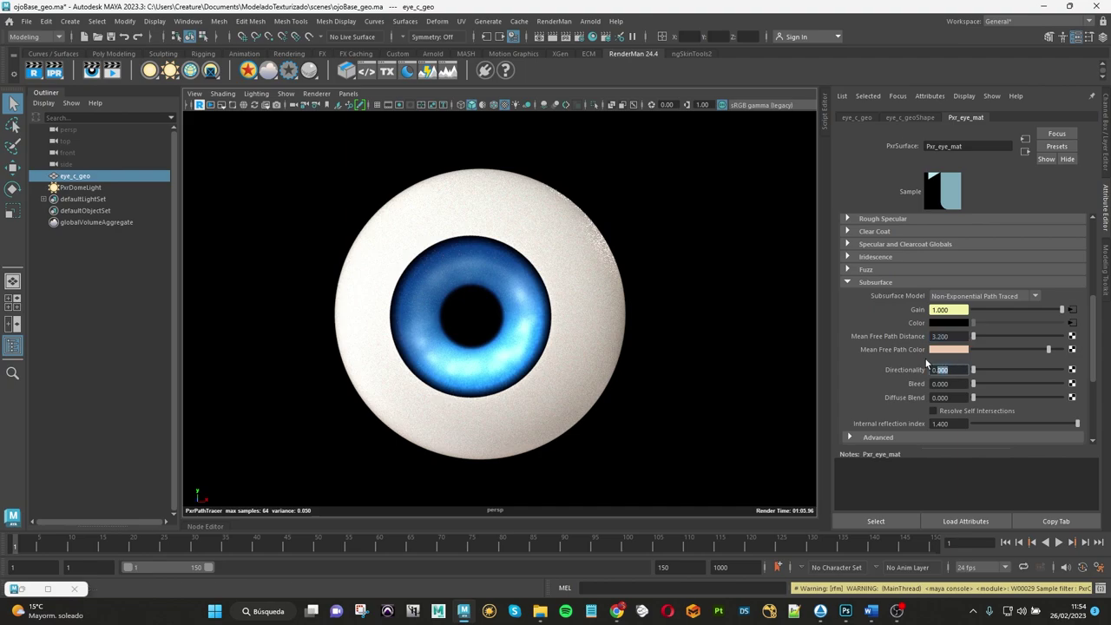
type("0.12")
key("Return")
left_click_drag(955, 384, 942, 383)
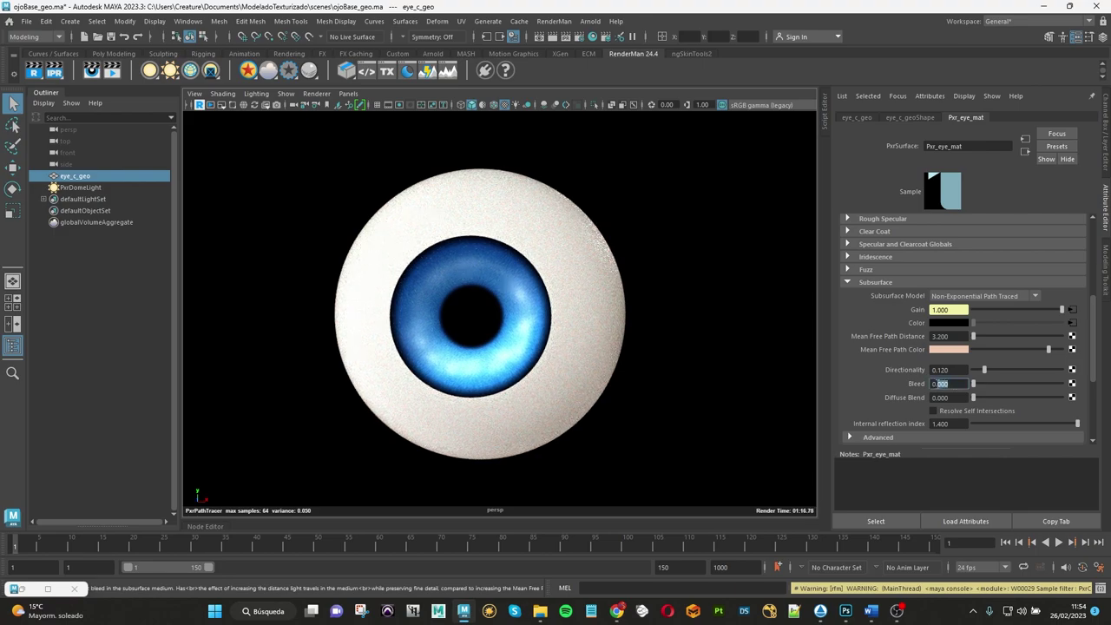
type("0.2")
key("Return")
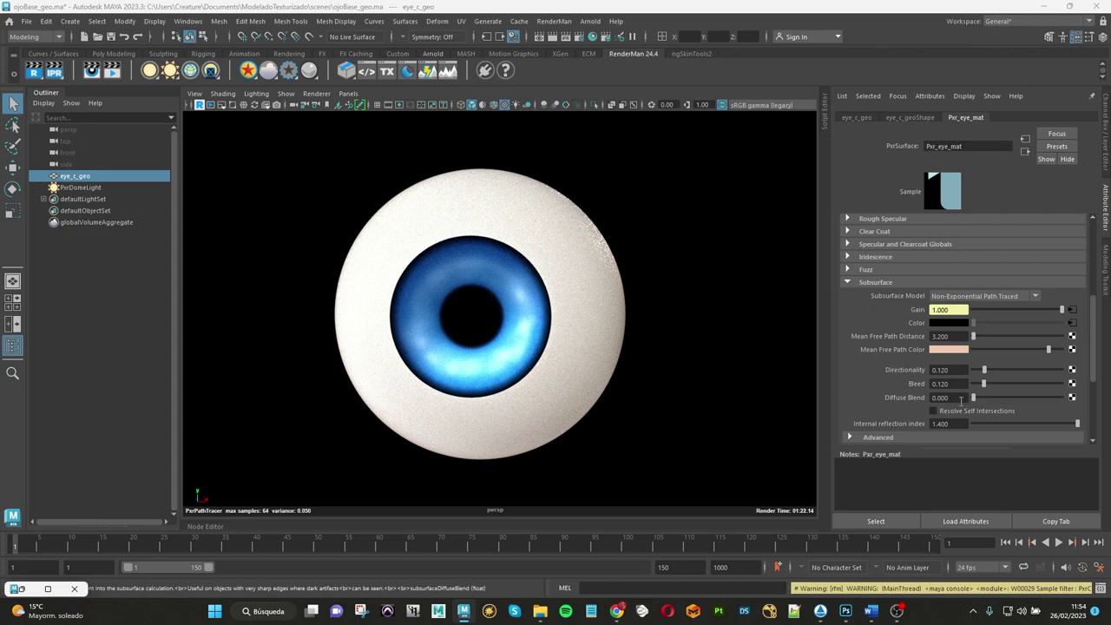
Step: Enable Resolve Self Intersections and raise the internal reflection index to 1.42
left_click(935, 410)
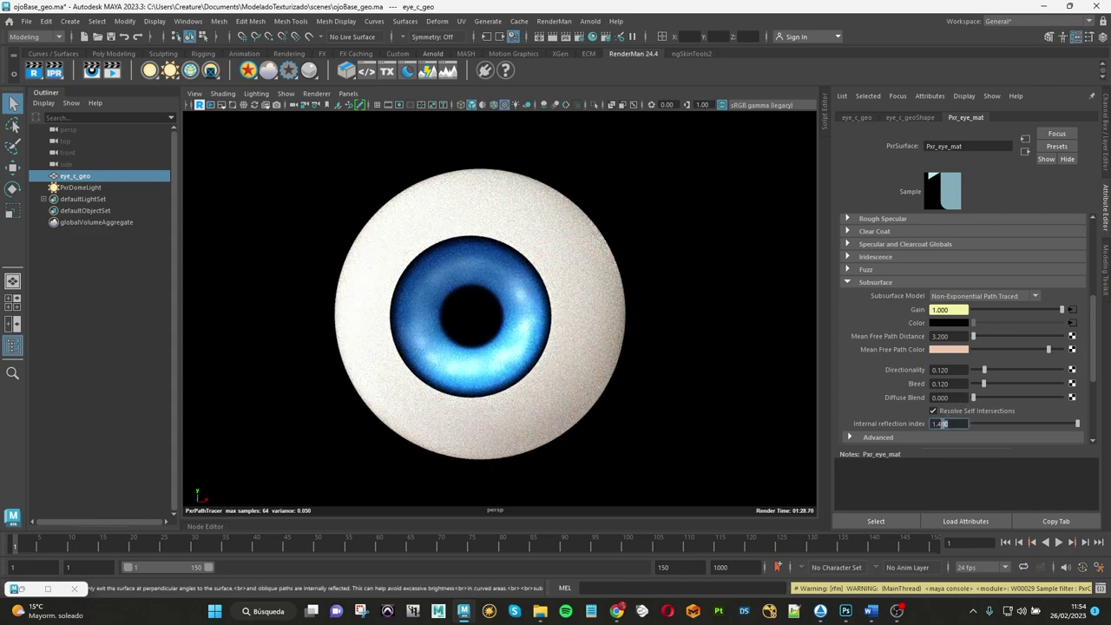
key("Return")
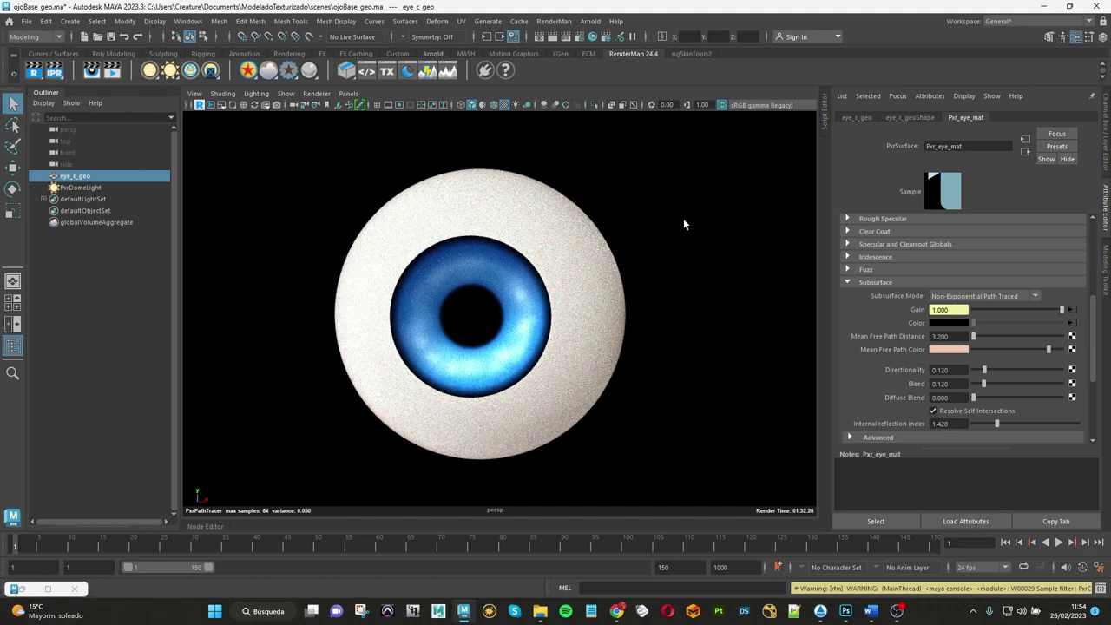
left_click(945, 349)
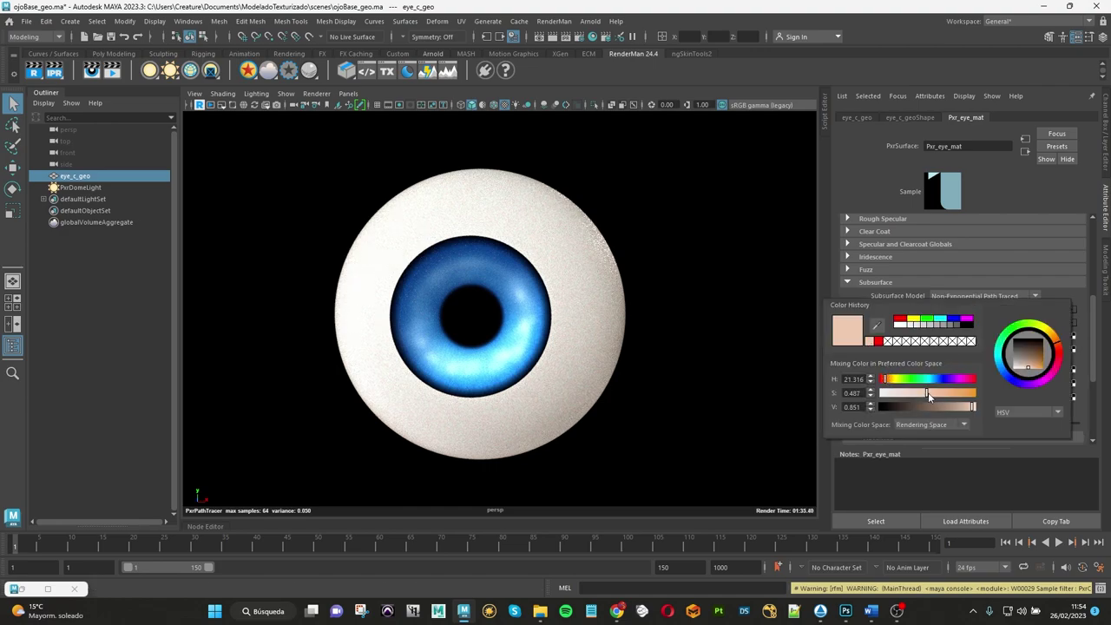
Step: Make Mean Free Path Color pinker (saturation 0.679, hue about 4.6), save, and reselect eye_c_geo
left_click_drag(937, 395, 946, 395)
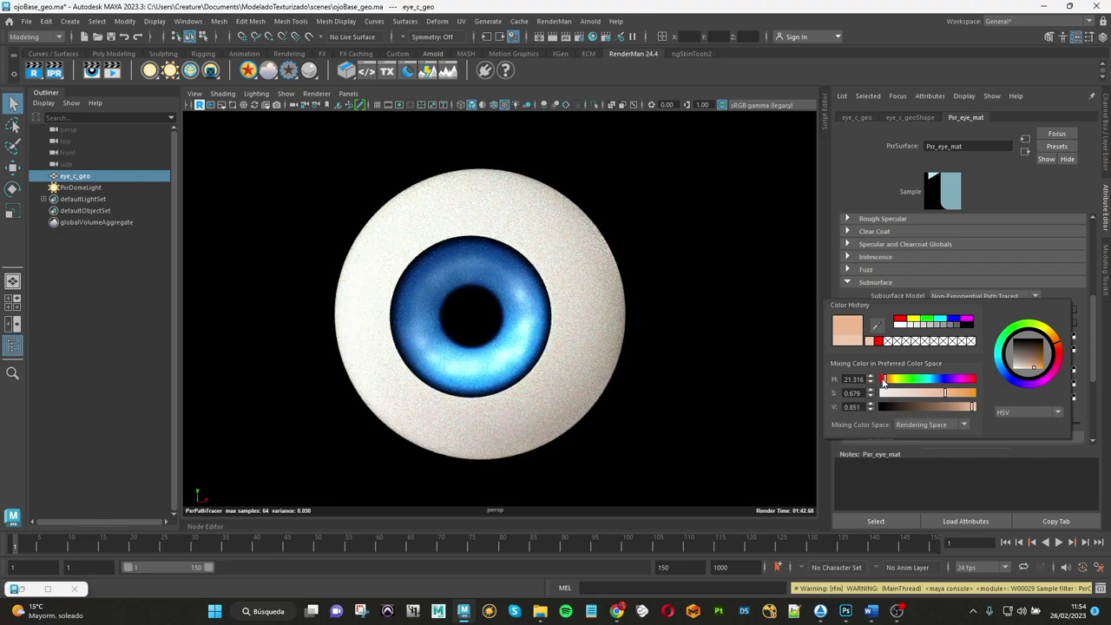
left_click_drag(885, 382, 881, 382)
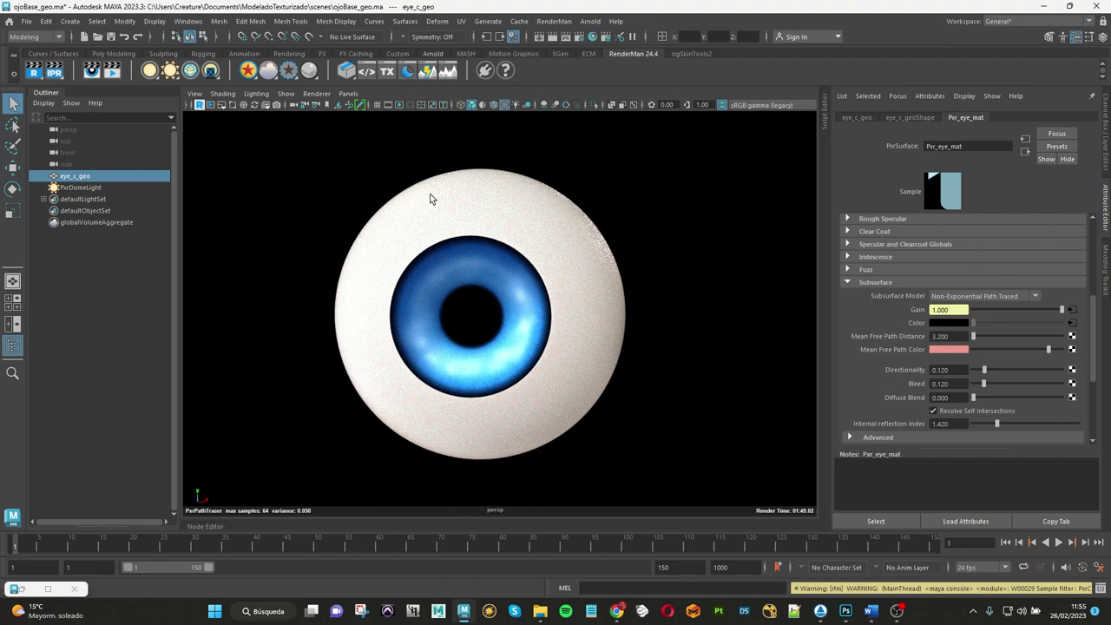
left_click(658, 360)
key("ctrl+s")
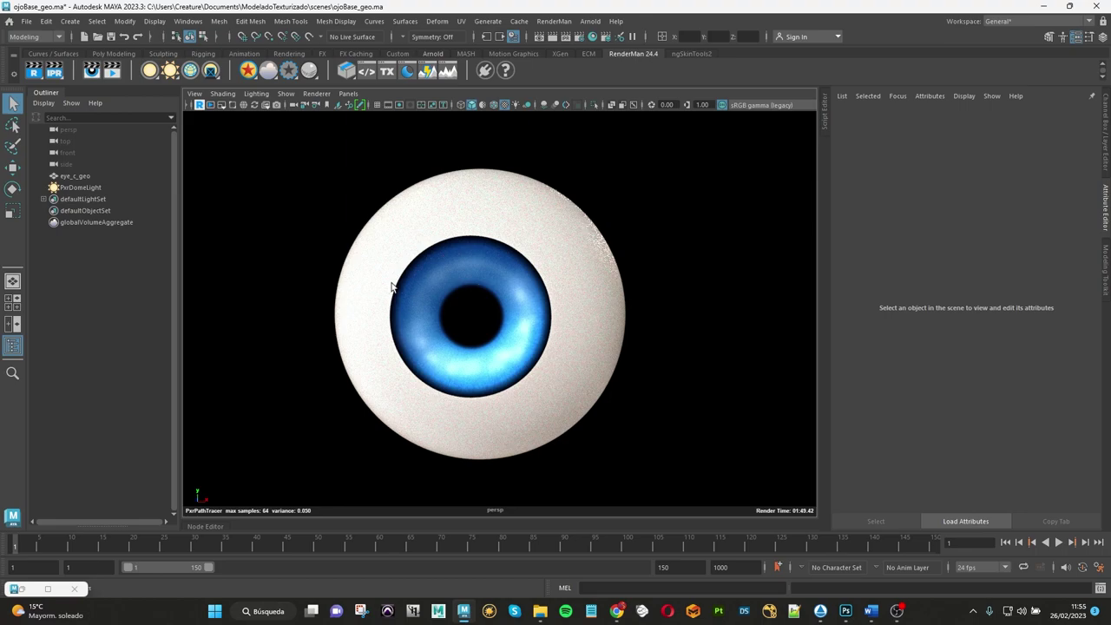
left_click(519, 252)
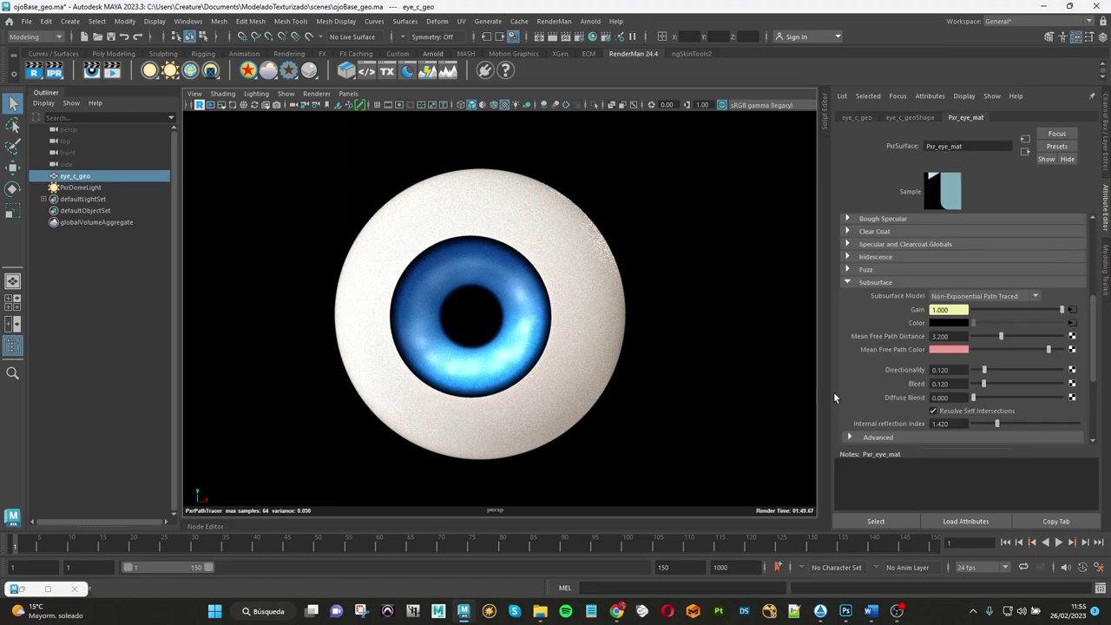
Step: Expand the Advanced and Trace Control subsurface sections, then dolly the camera out from the eyeball
scroll(868, 388, "down", 2)
left_click(872, 402)
scroll(875, 382, "down", 3)
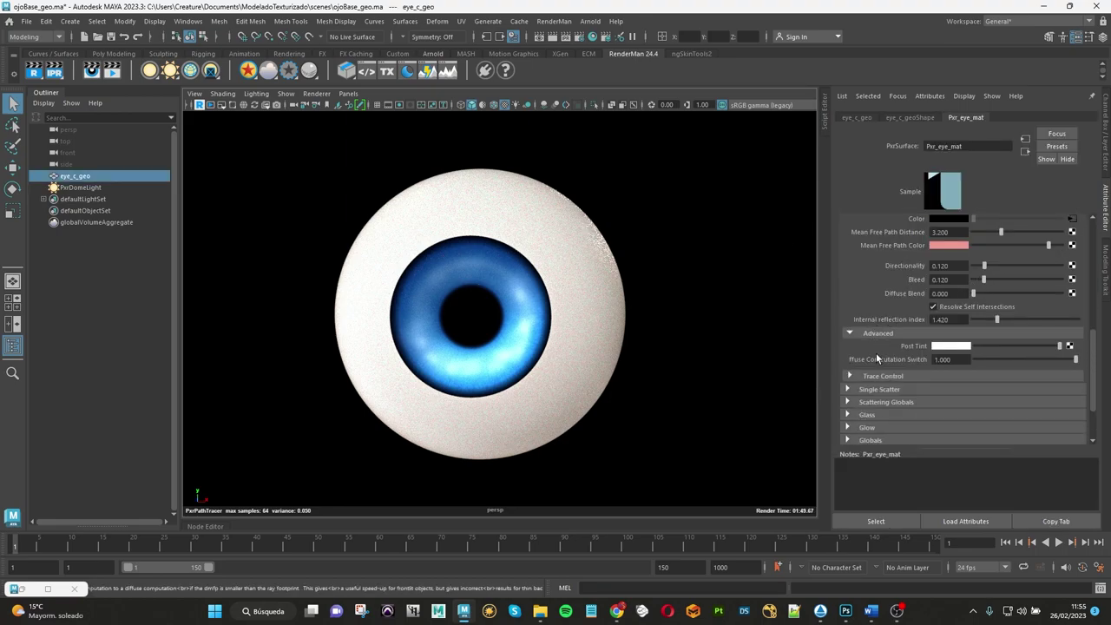
left_click(875, 377)
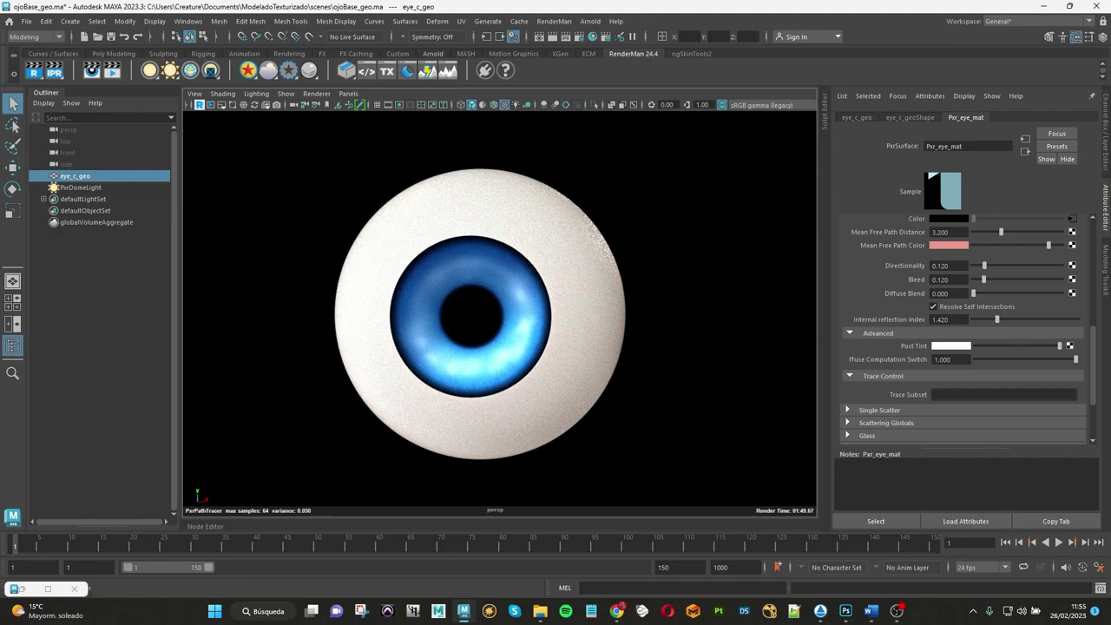
left_click_drag(1096, 367, 1095, 333)
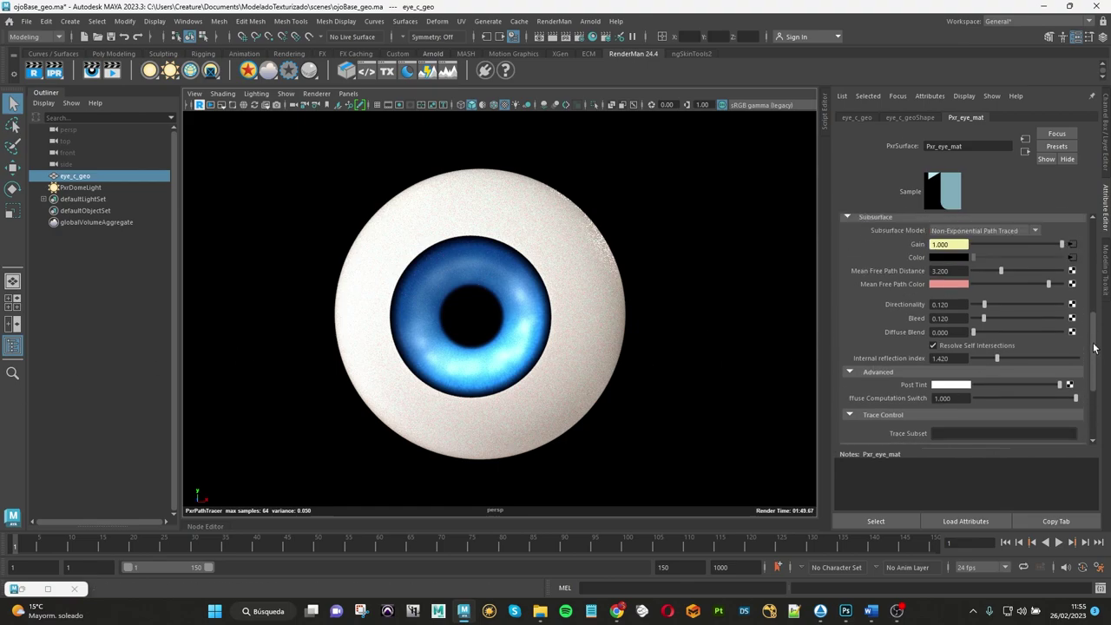
left_click(651, 214)
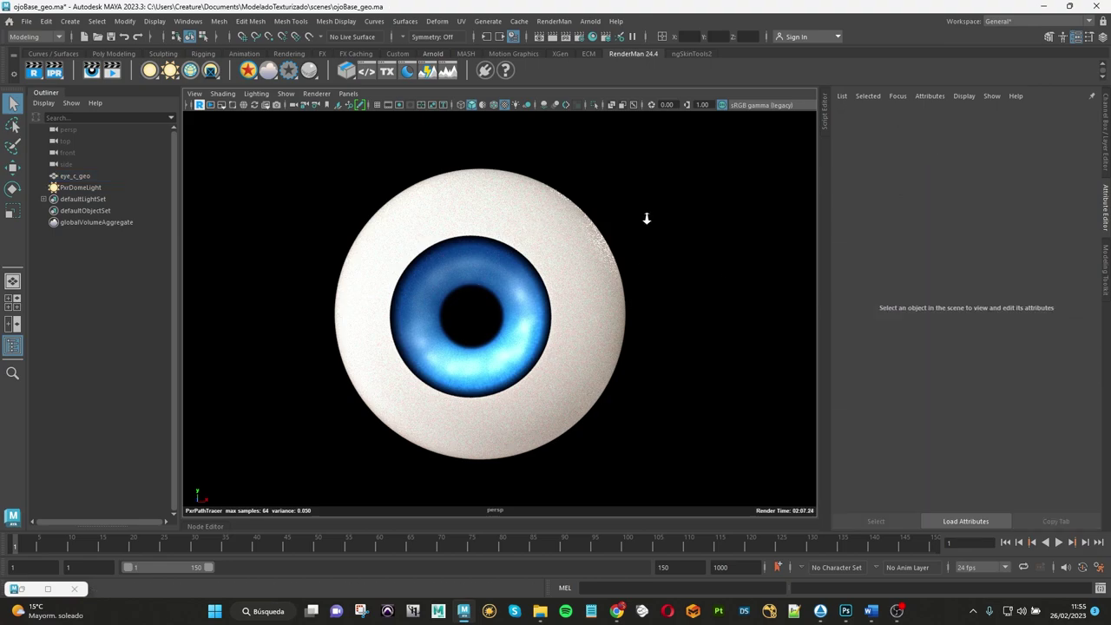
scroll(646, 218, "down", 3)
left_click_drag(645, 221, 529, 172, "alt")
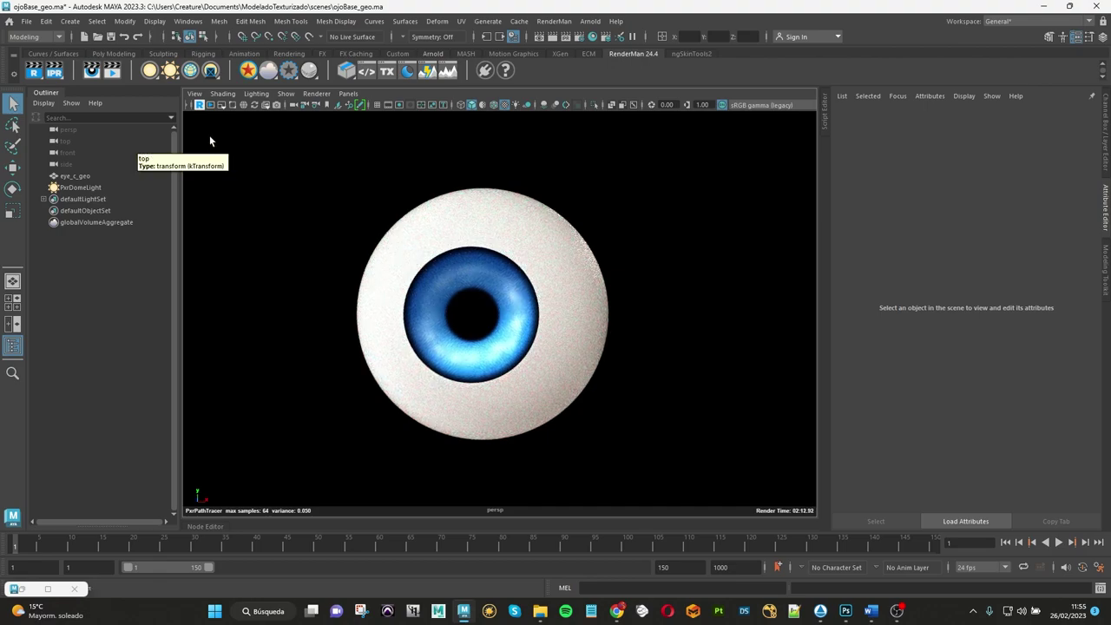
Step: Switch the viewport back to standard shading and save the scene as ojoBase_geo.ma
left_click(199, 104)
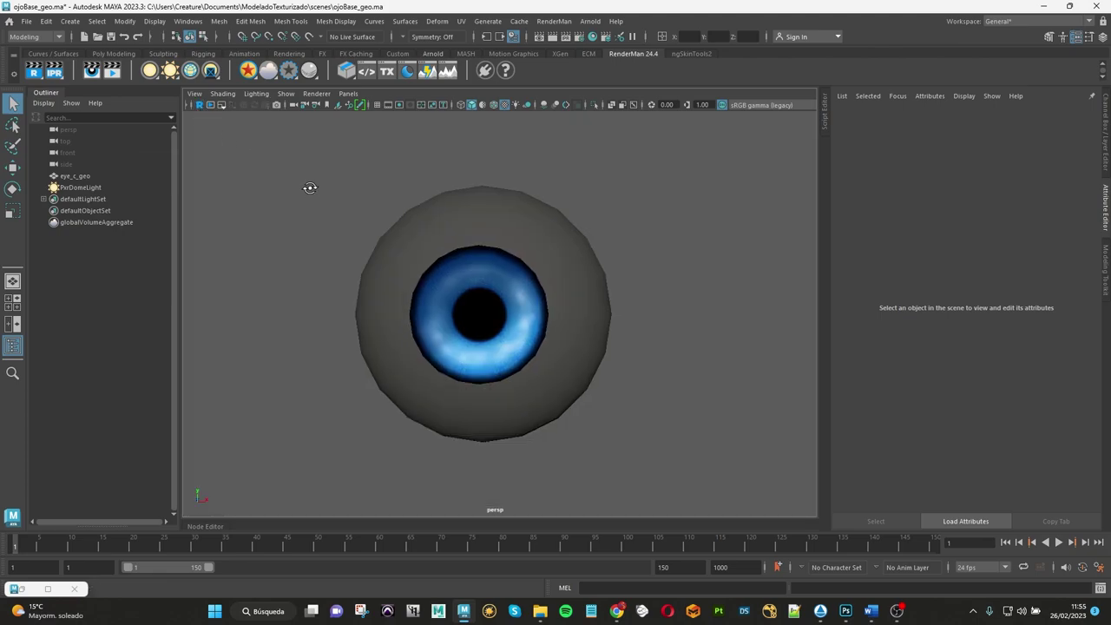
left_click(498, 235)
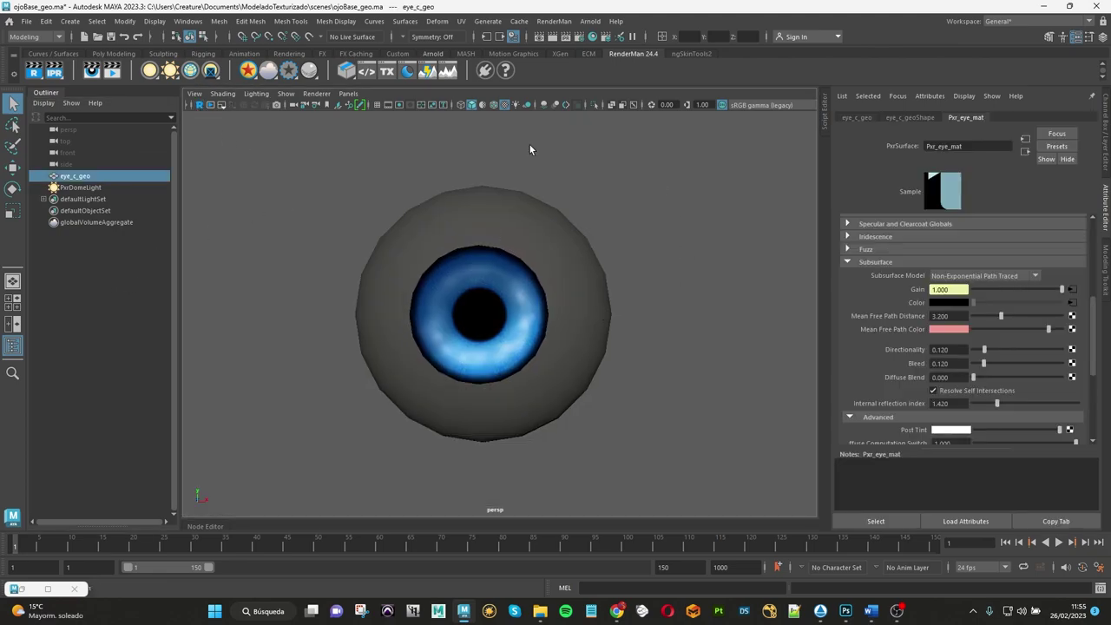
left_click(107, 306)
key("ctrl+s")
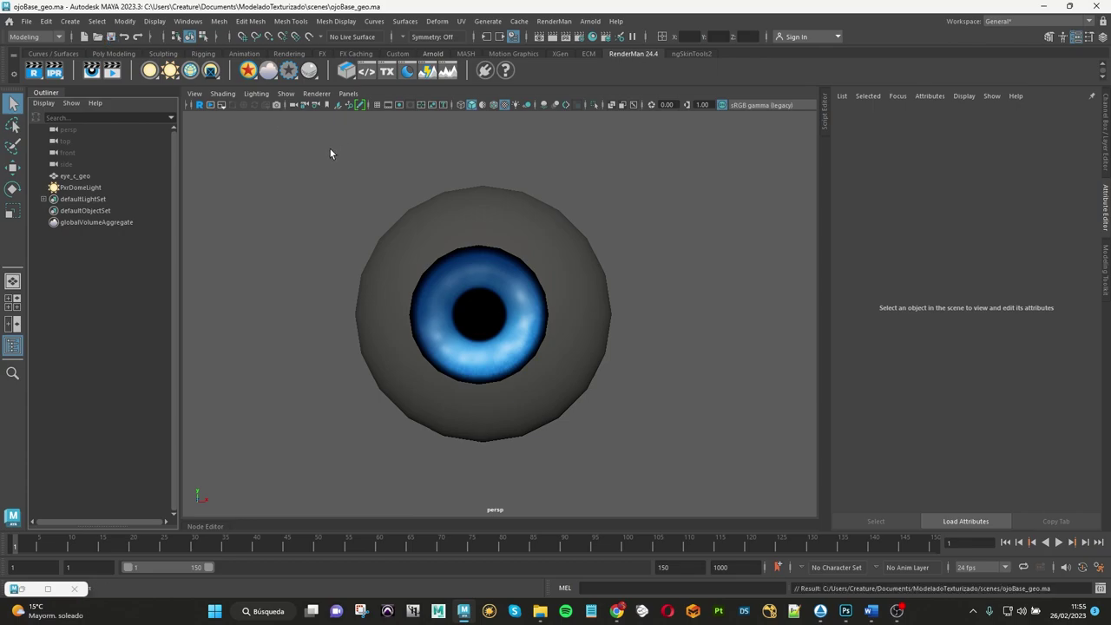
left_click(323, 161)
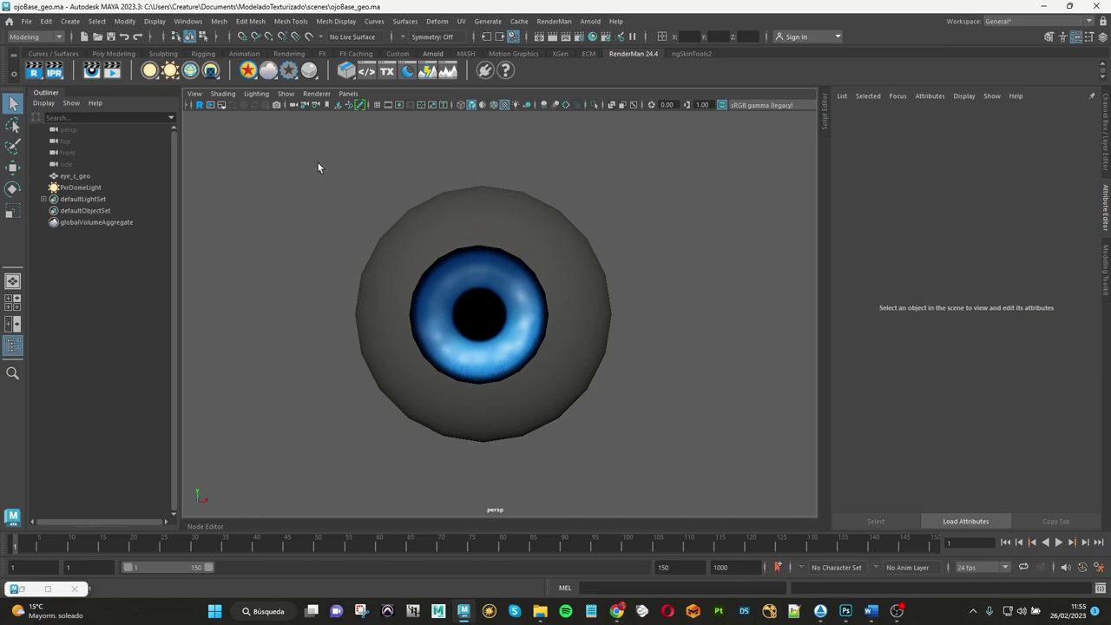
left_click(75, 23)
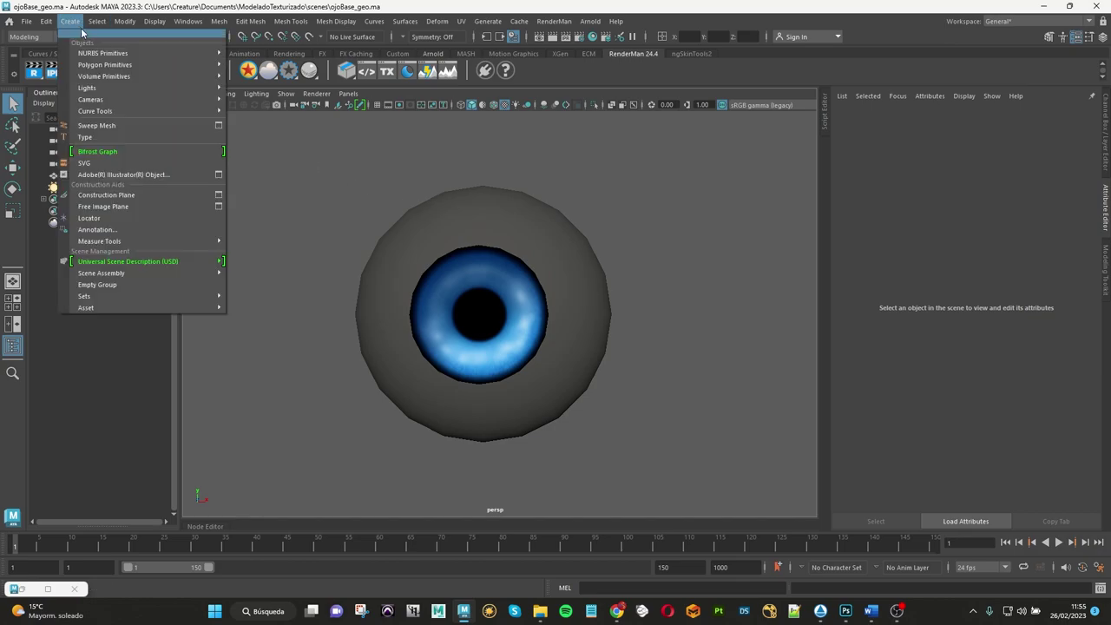
left_click(252, 65)
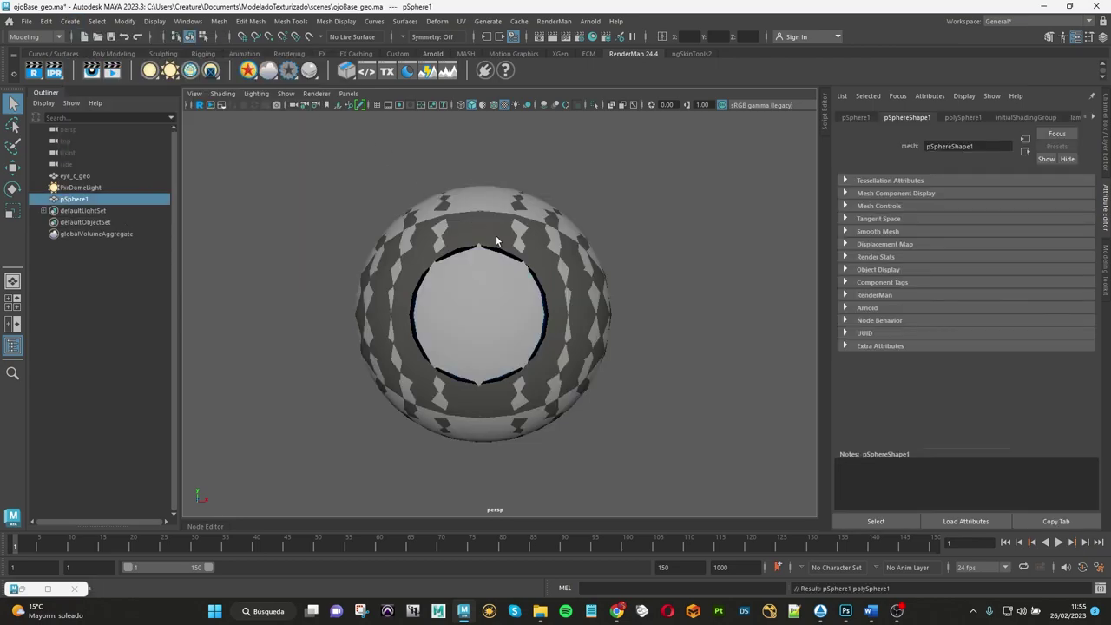
left_click_drag(497, 241, 444, 271, "alt")
key("e")
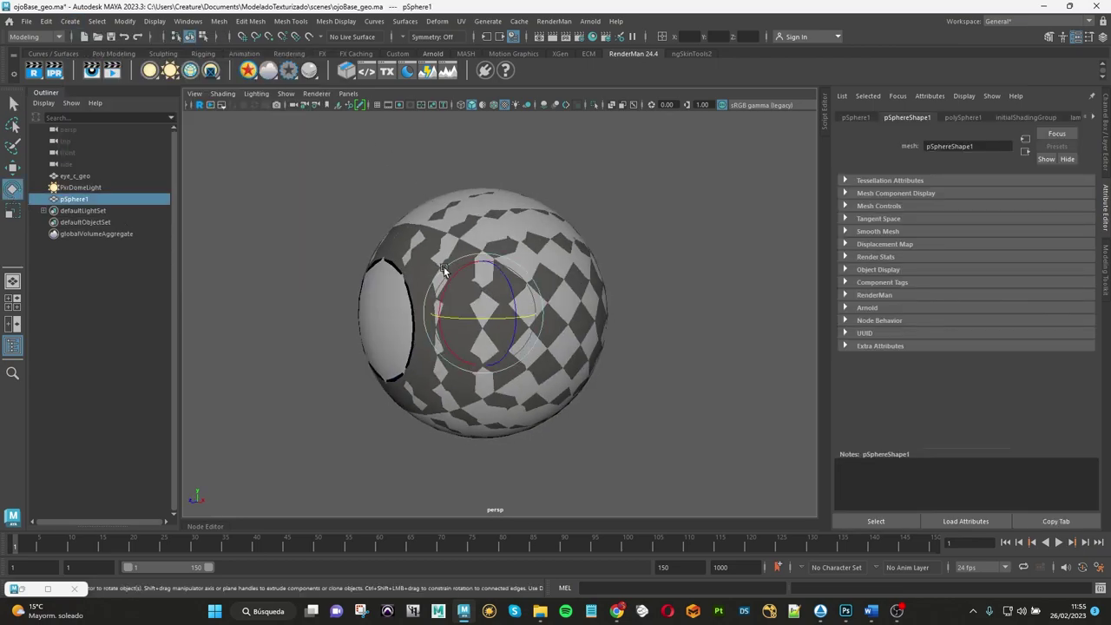
left_click_drag(454, 274, 423, 355)
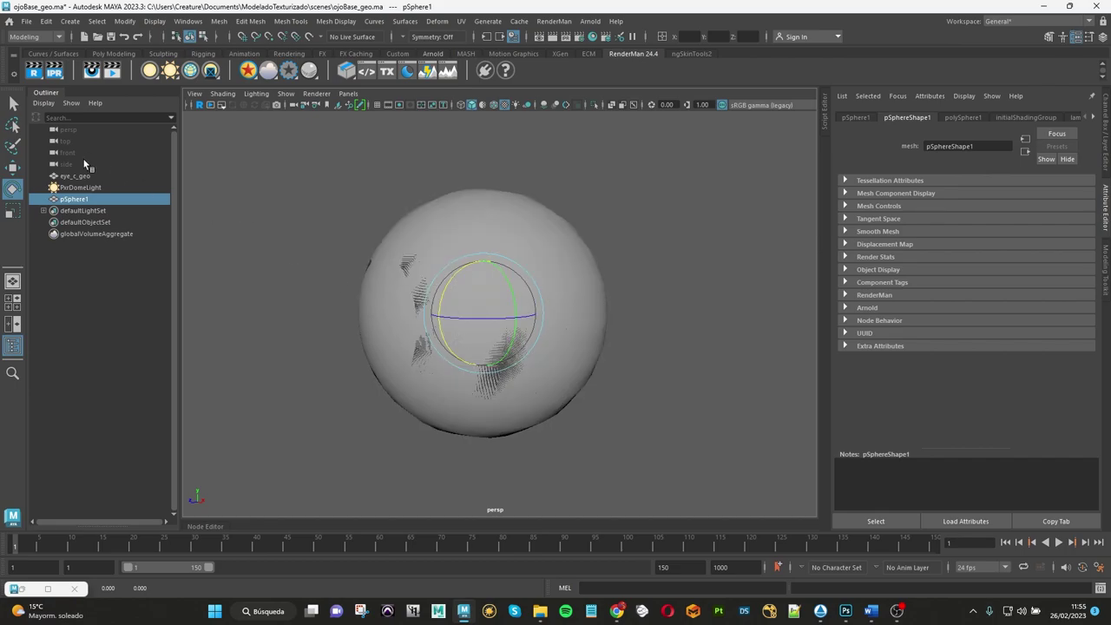
left_click(1105, 117)
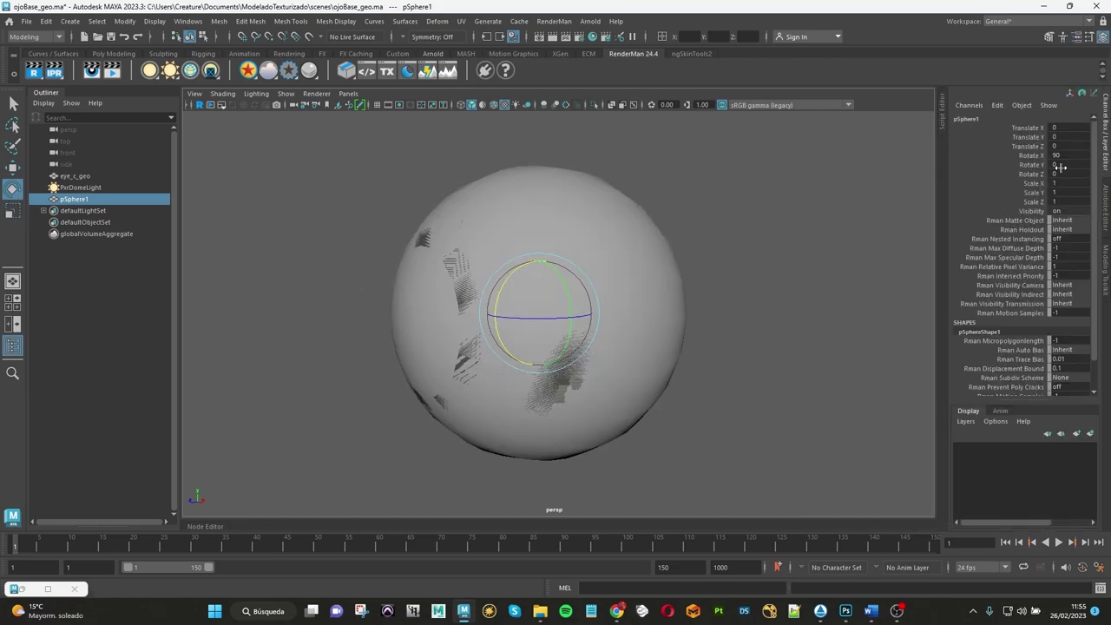
left_click_drag(1056, 183, 1050, 195)
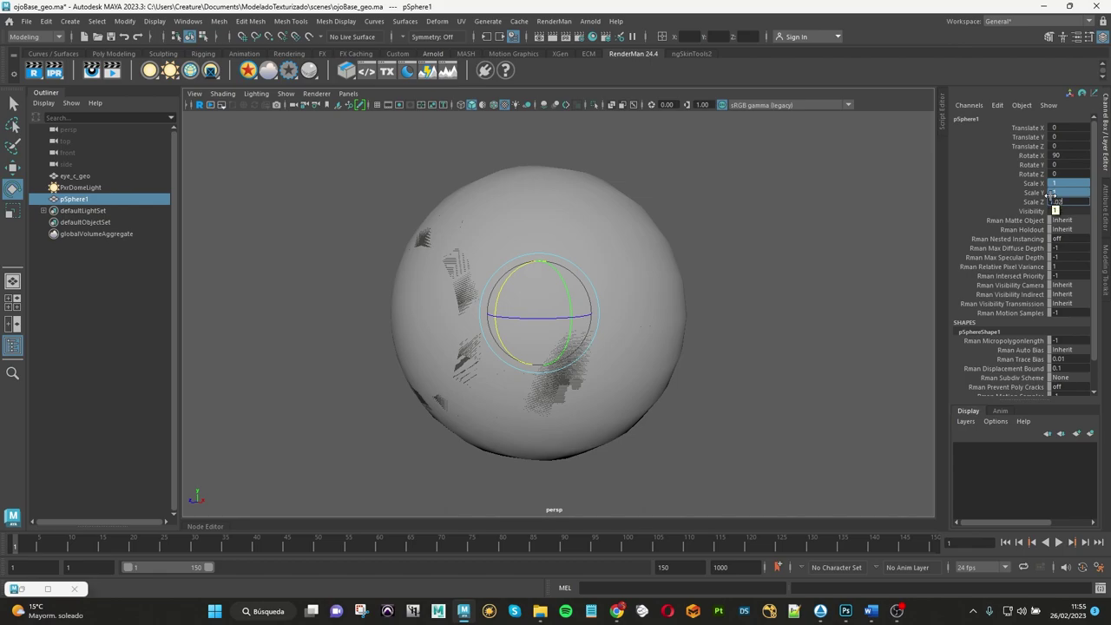
key("Return")
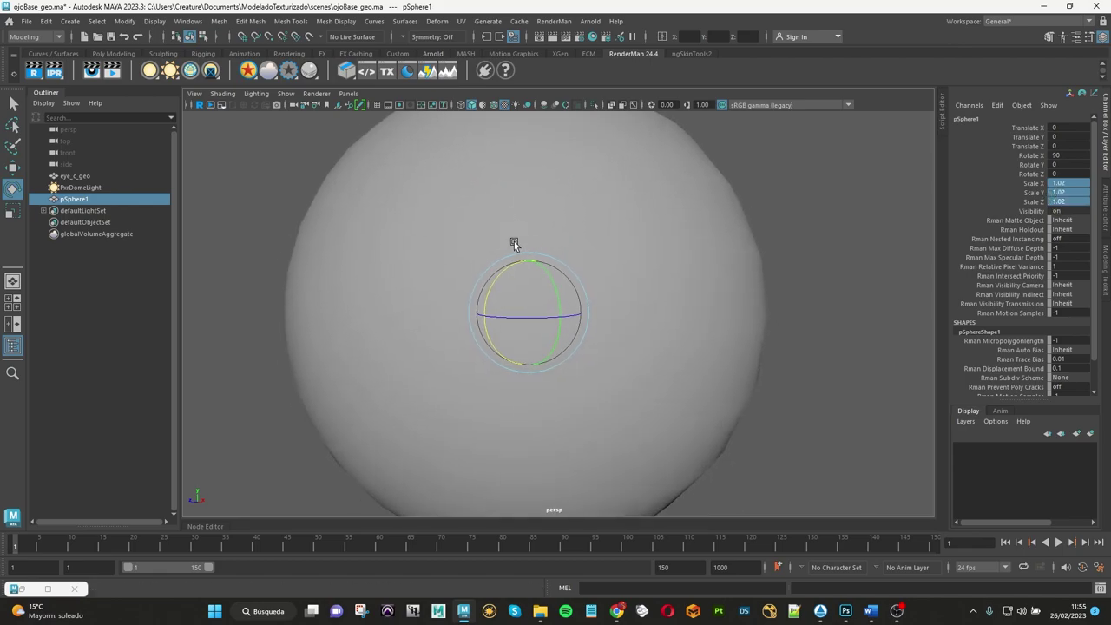
key("space")
left_click_drag(540, 221, 612, 224)
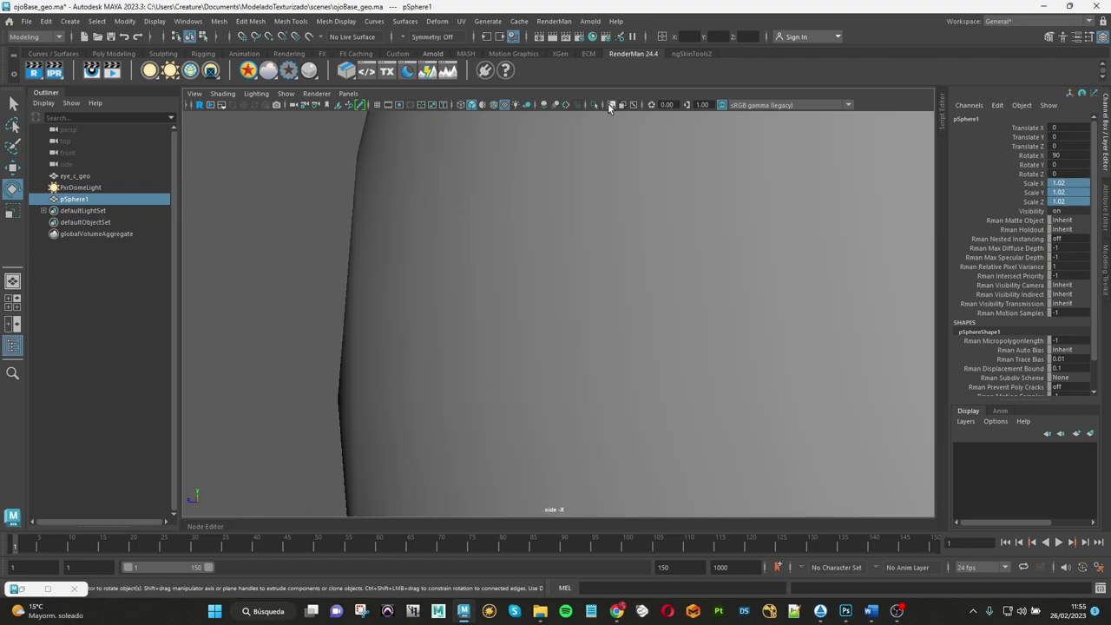
key("f")
scroll(636, 294, "up", 2)
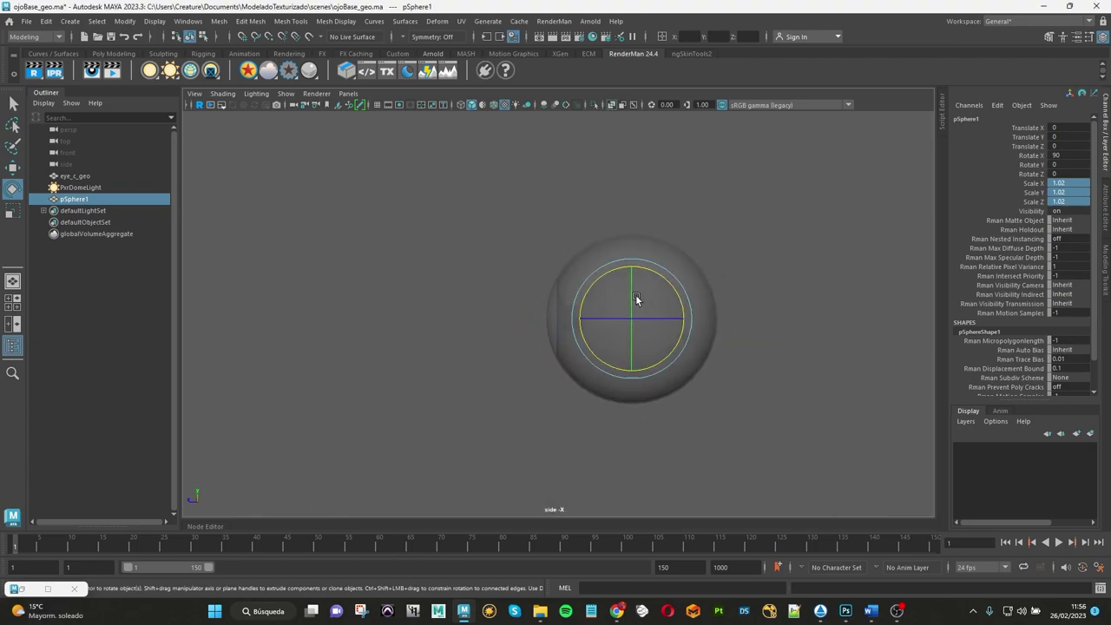
scroll(639, 289, "up", 2)
scroll(616, 223, "up", 3)
middle_click_drag(616, 224, 514, 265, "alt")
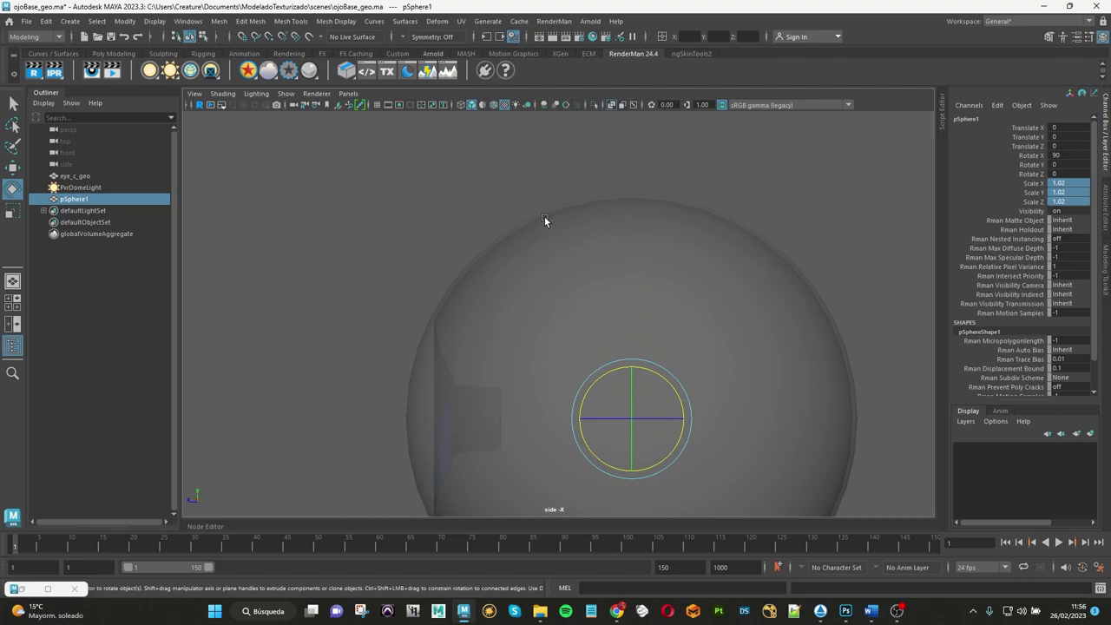
left_click(1061, 202)
type("1.01")
key("Return")
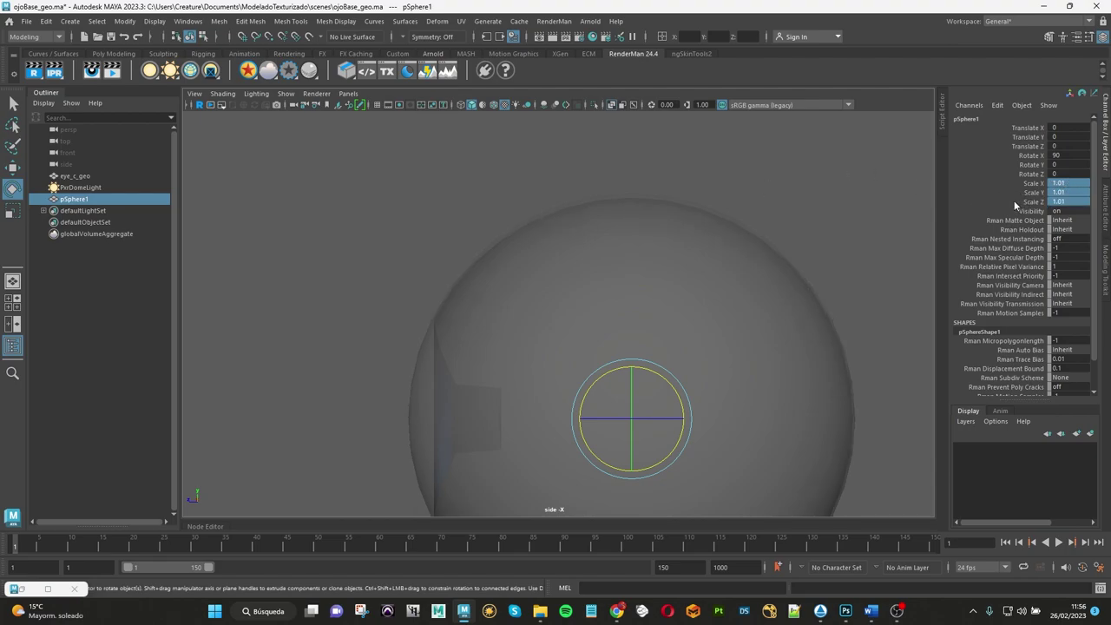
left_click(573, 130)
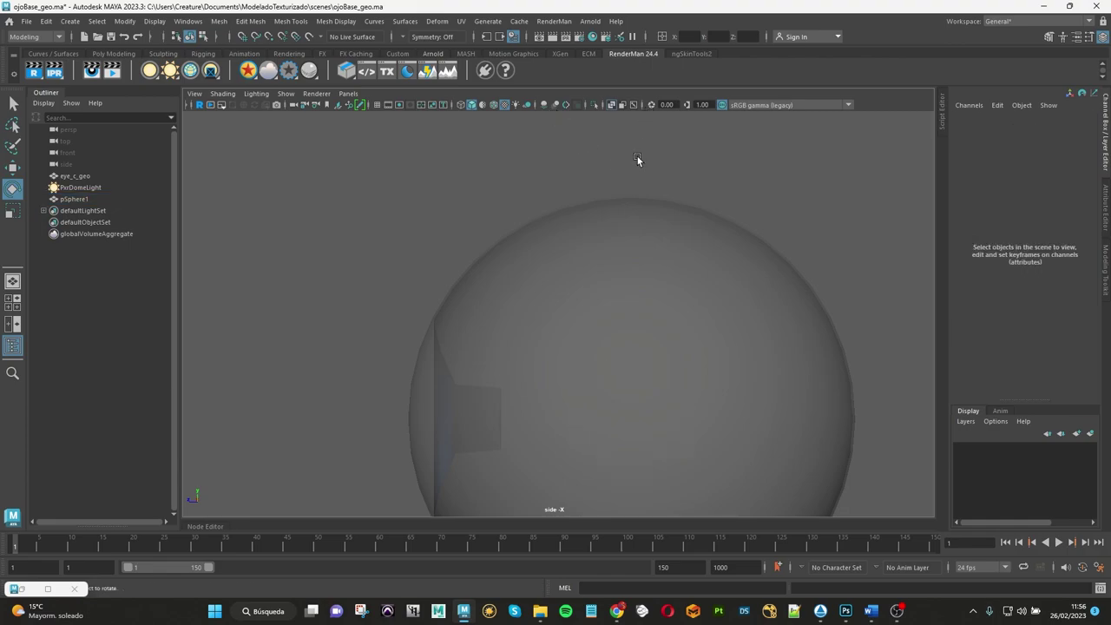
key("space")
left_click(589, 165)
left_click(620, 190)
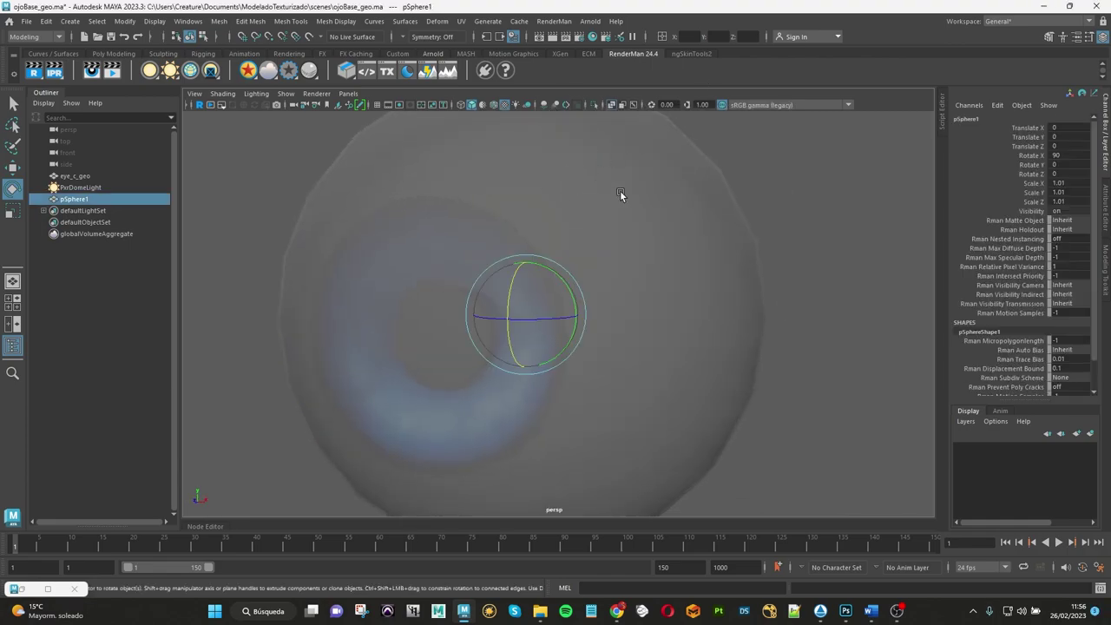
key("f")
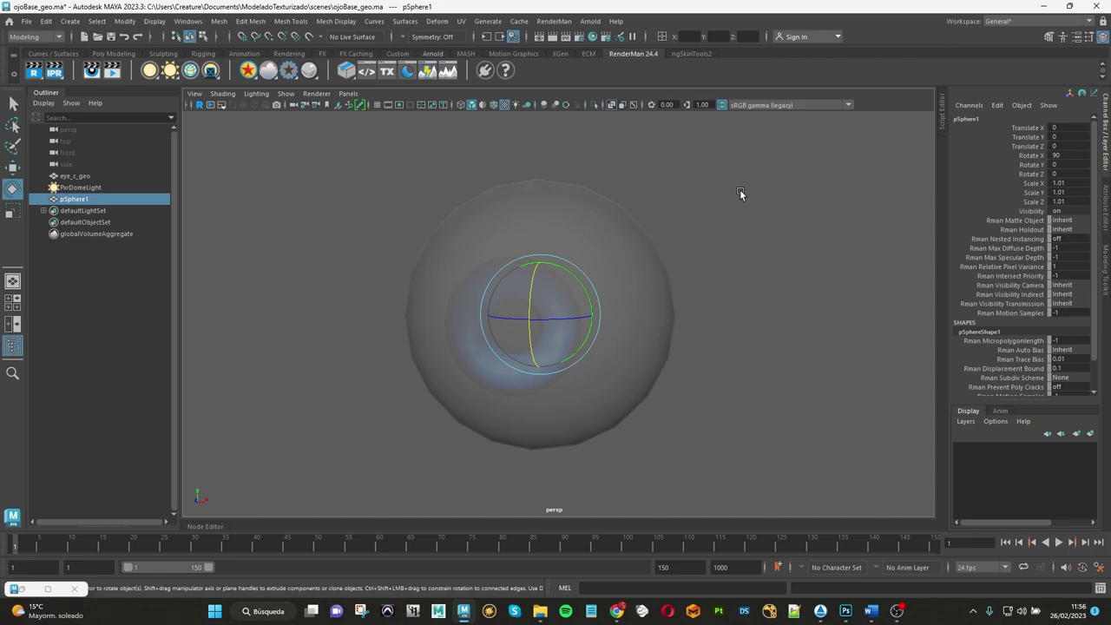
left_click(730, 205)
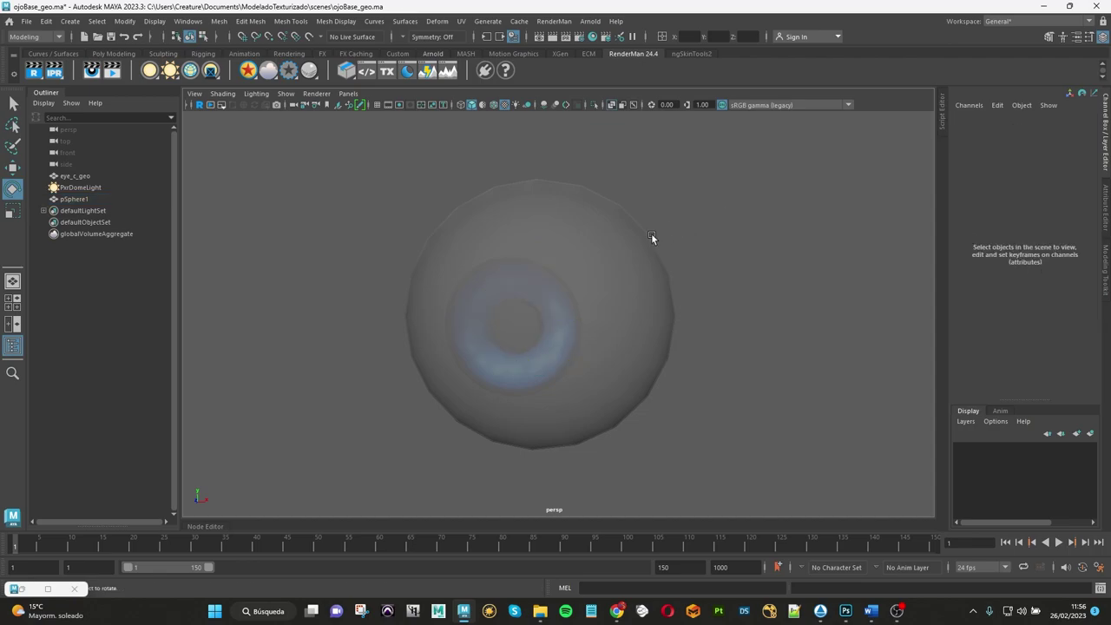
left_click(630, 238)
mouse_move(631, 238)
left_mouse_down("alt")
mouse_move(612, 260)
mouse_move(592, 258)
left_mouse_up("alt")
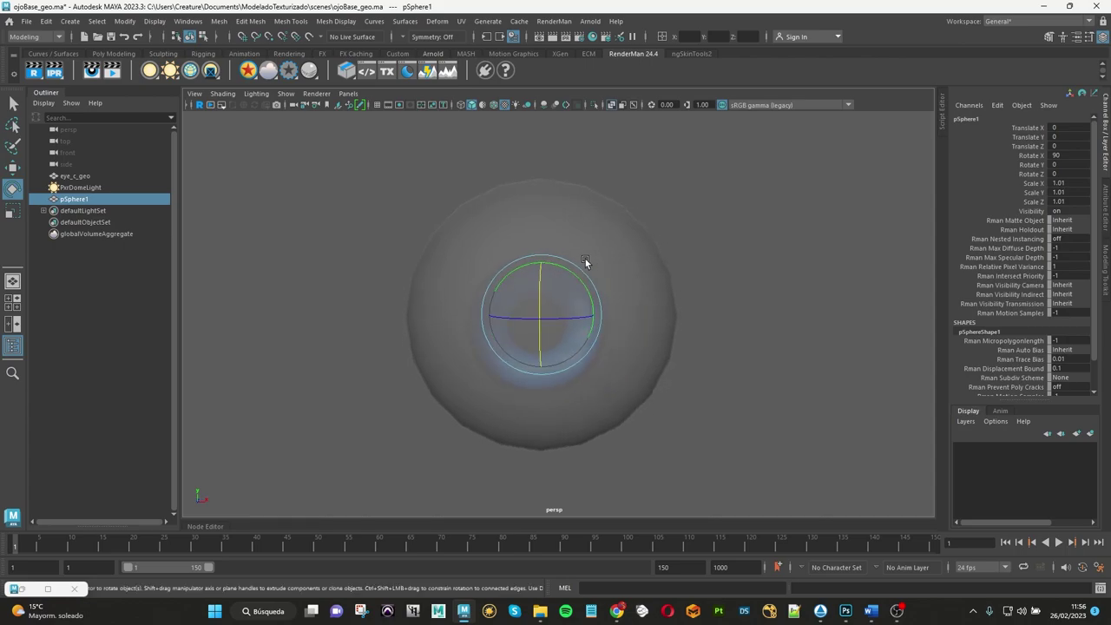
mouse_move(578, 189)
left_mouse_down("alt")
mouse_move(662, 251)
mouse_move(551, 258)
mouse_move(640, 251)
mouse_move(516, 246)
mouse_move(630, 252)
mouse_move(702, 216)
left_mouse_up("alt")
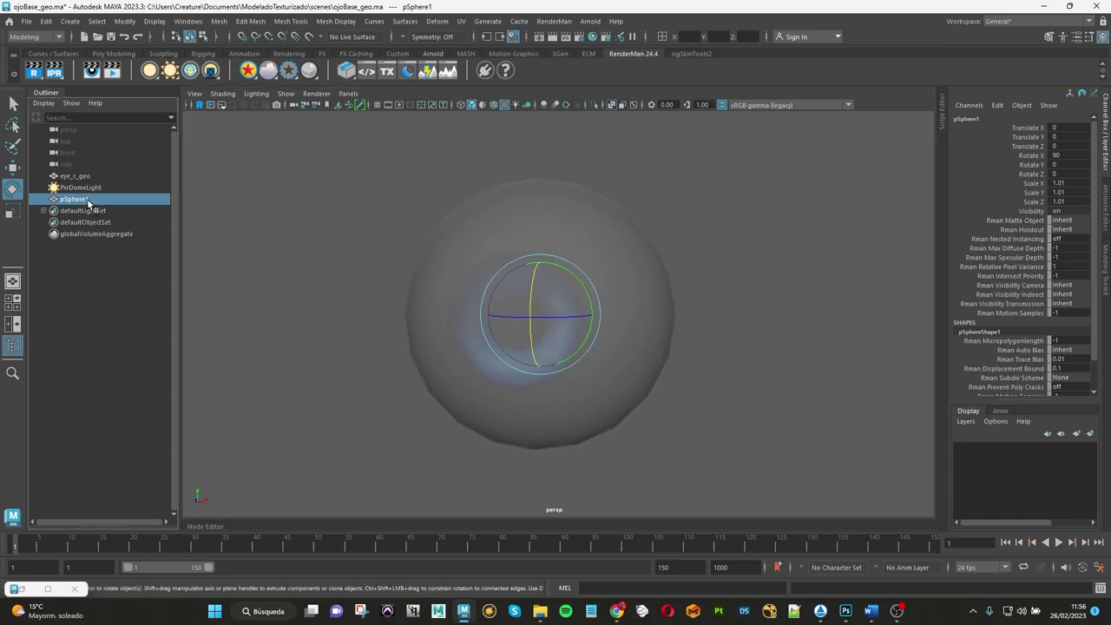
key("h")
key("h")
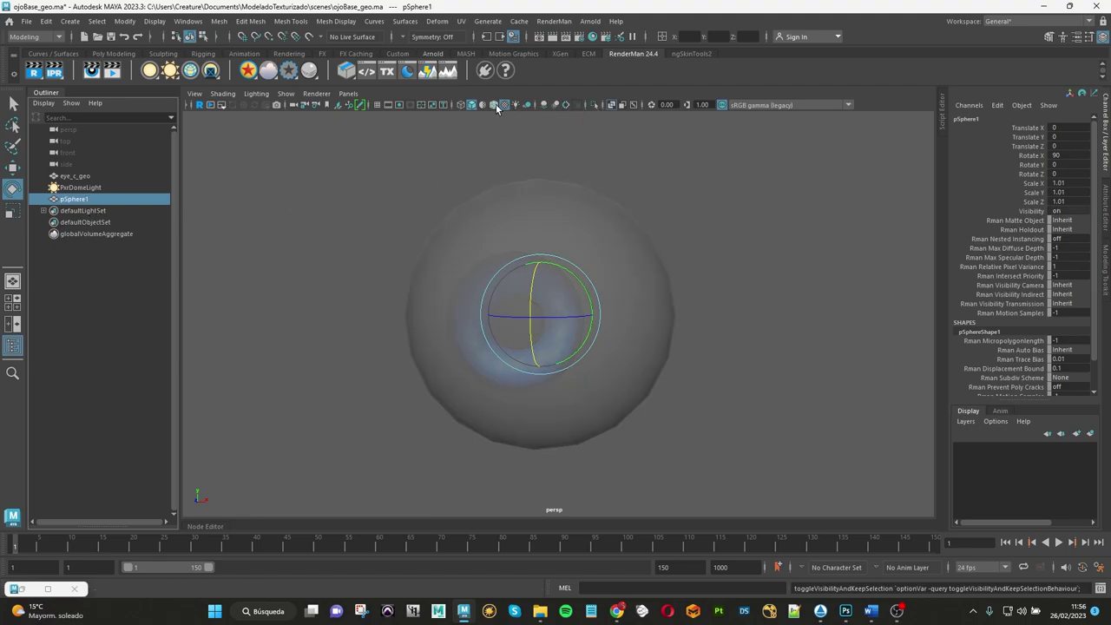
Step: Isolate the outer sphere in the viewport and brighten its display
left_click(499, 106)
left_click_drag(650, 211, 695, 207, "alt")
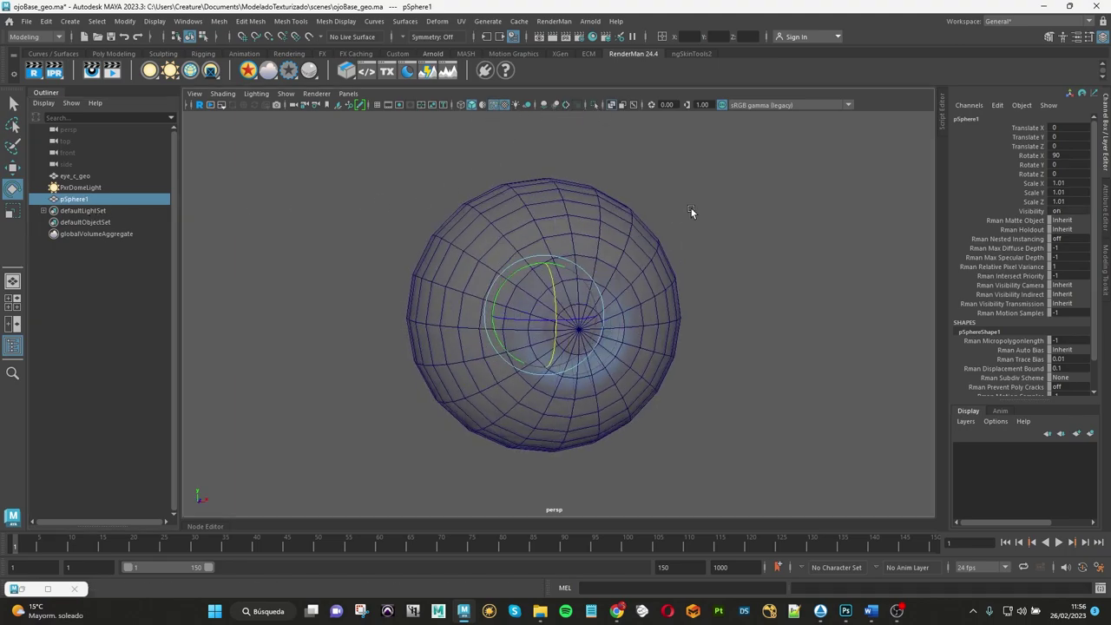
left_click(596, 106)
left_click(303, 199)
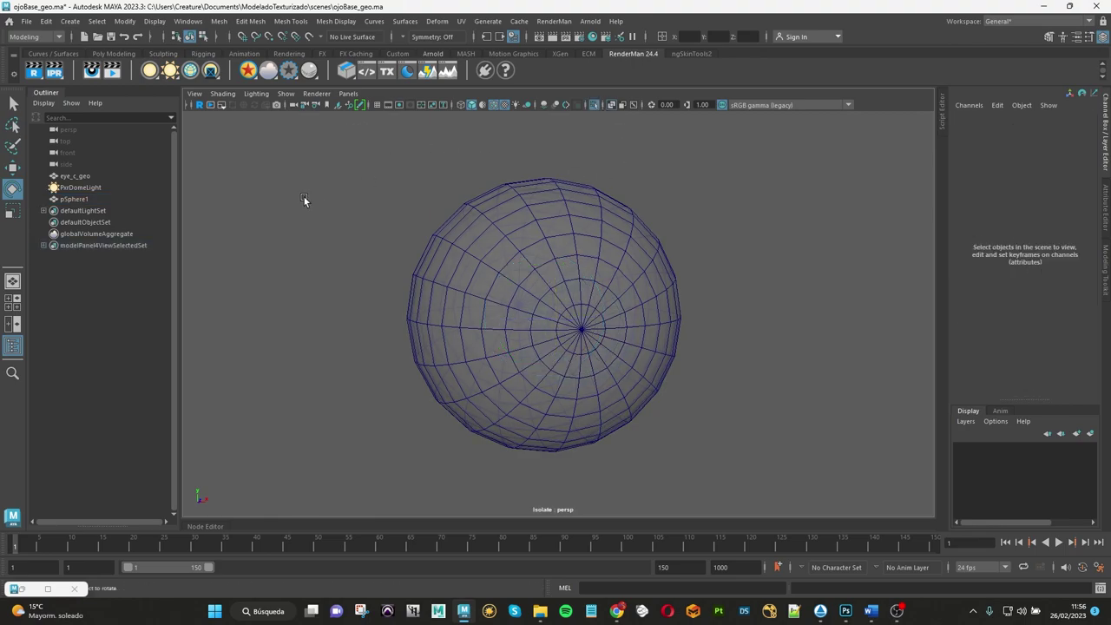
left_click(612, 108)
scroll(539, 274, "up", 2)
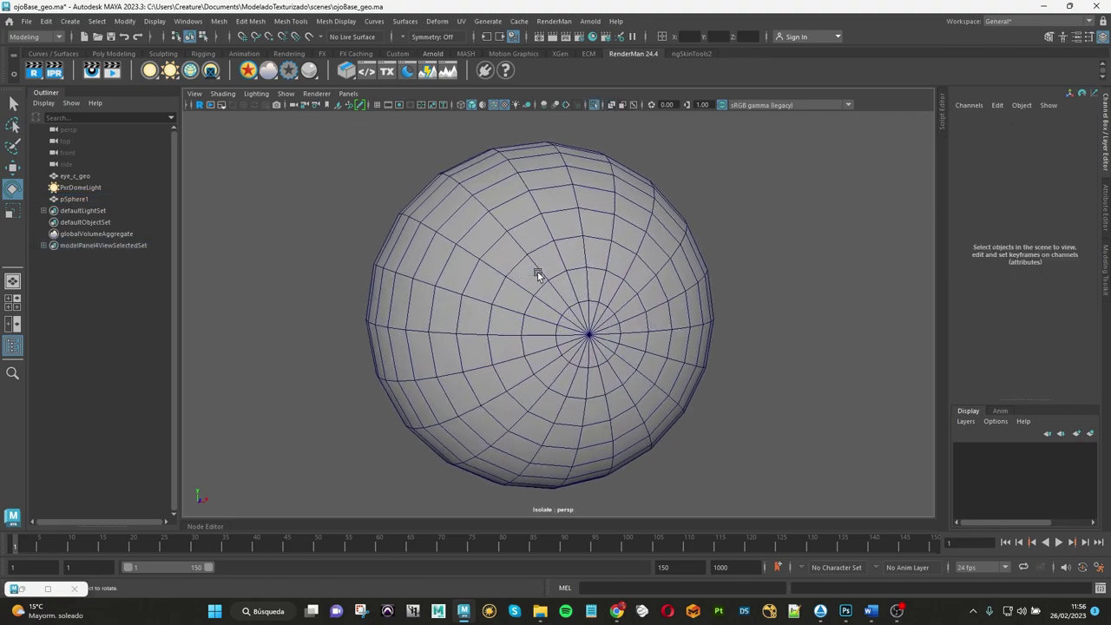
left_click(498, 105)
Step: Set the outer sphere's RenderMan subdivision scheme to Catmull-Clark
left_click(596, 253)
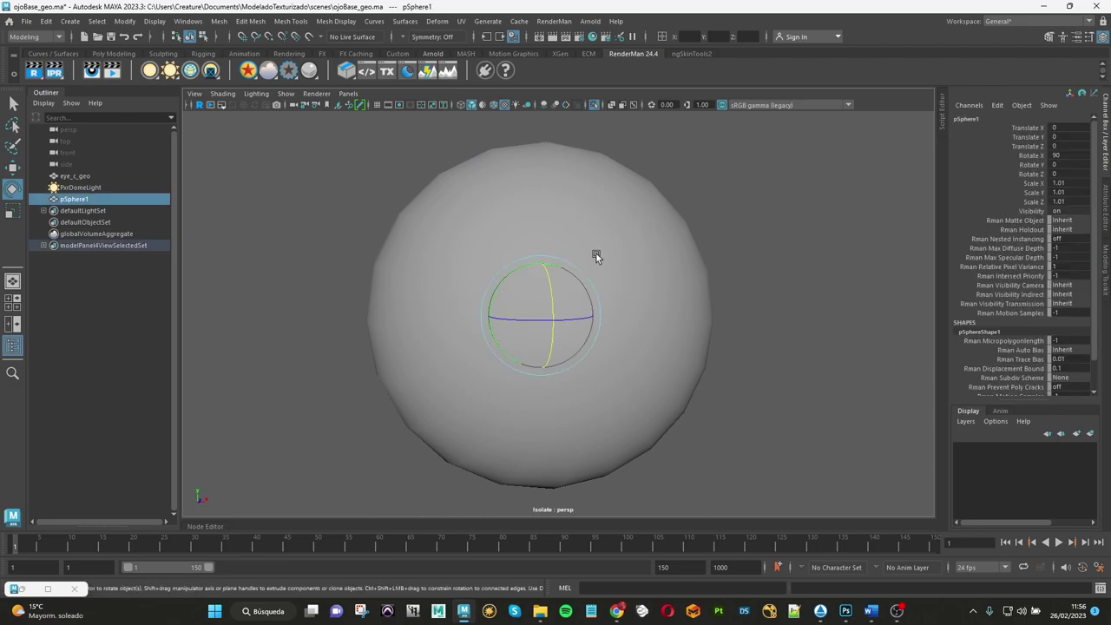
key("3")
left_click(737, 238)
left_click(527, 304)
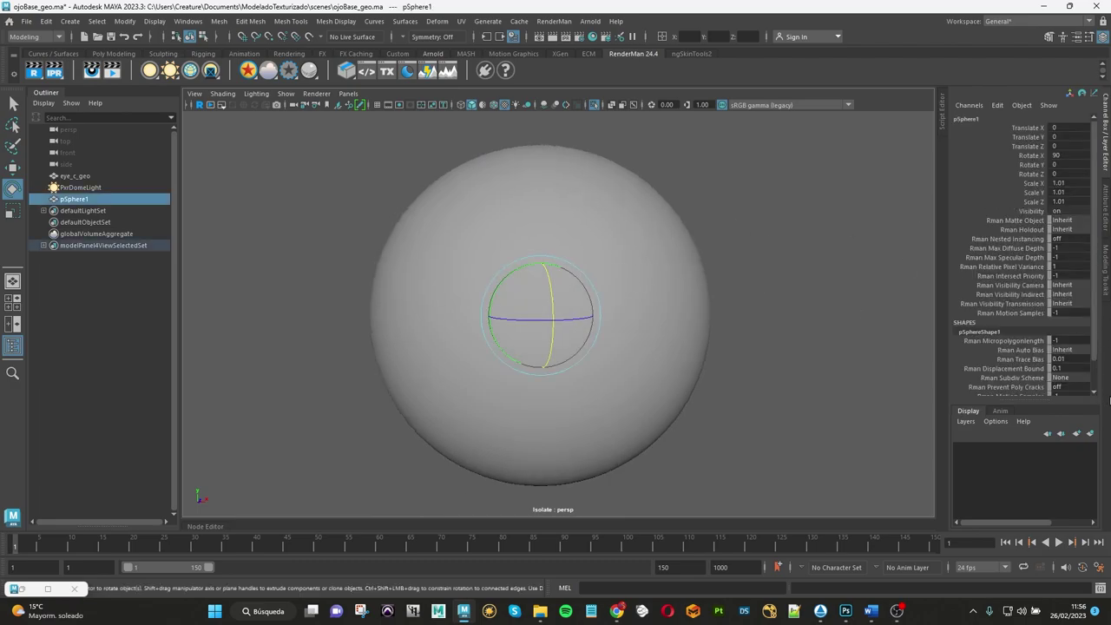
left_click(1068, 379)
left_click(1063, 400)
left_click(743, 265)
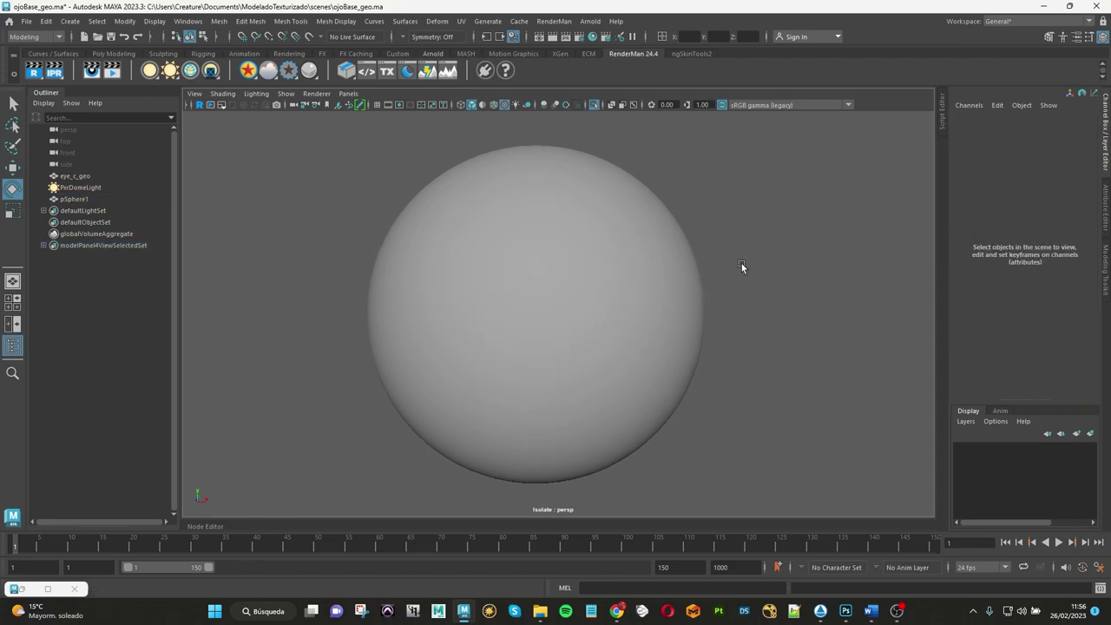
left_click(618, 266)
key("1")
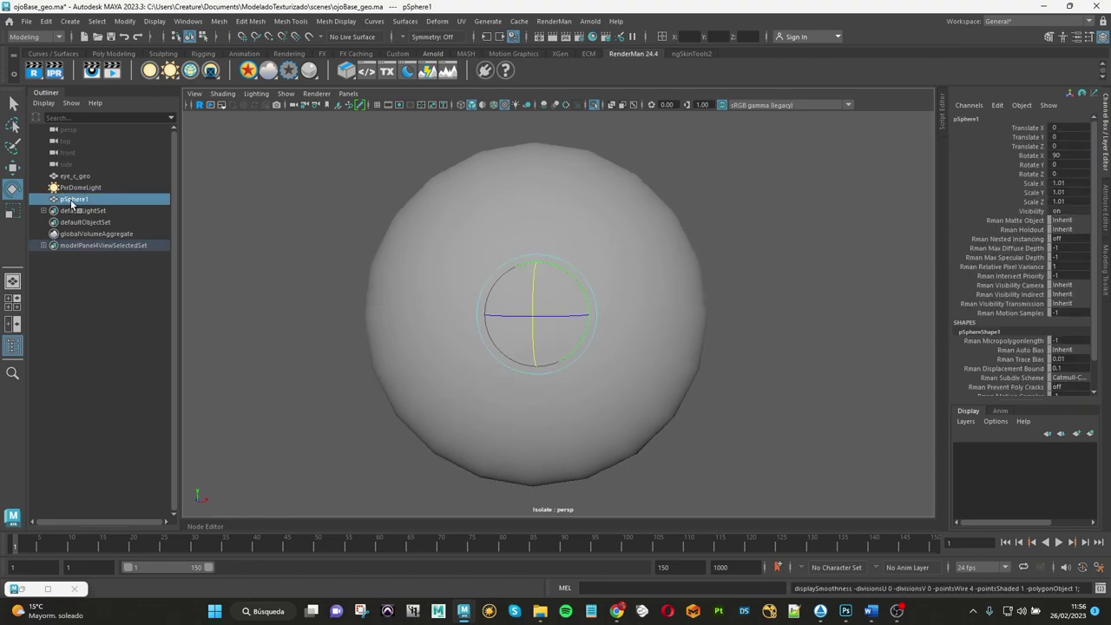
Step: Rename pSphere1 to cornea_c_geo and show all scene objects again
double_click(70, 200)
type("d")
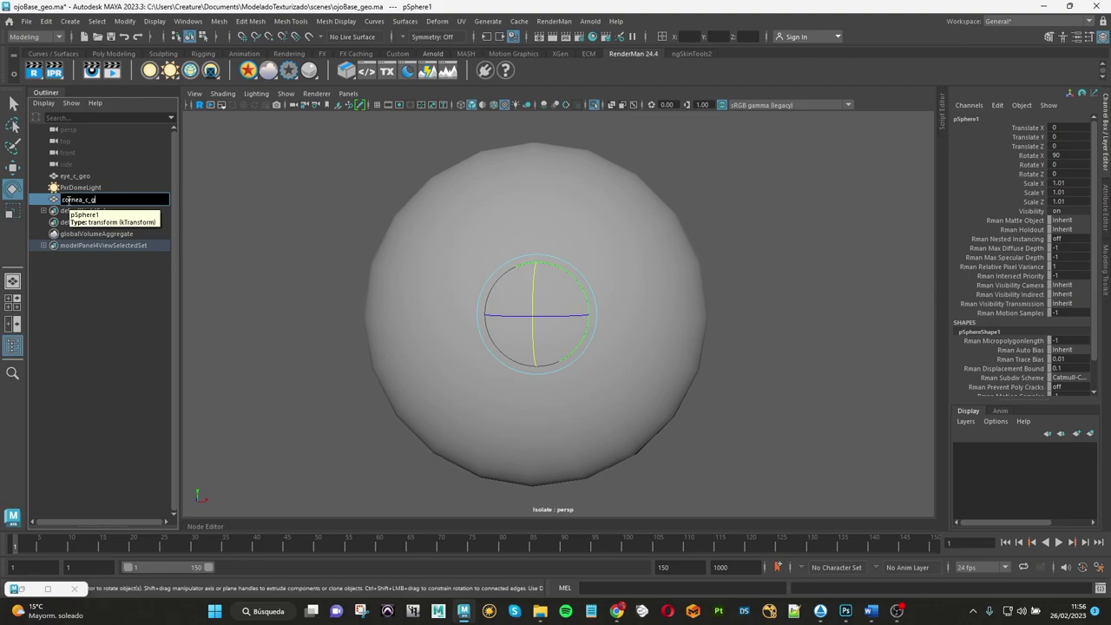
key("Return")
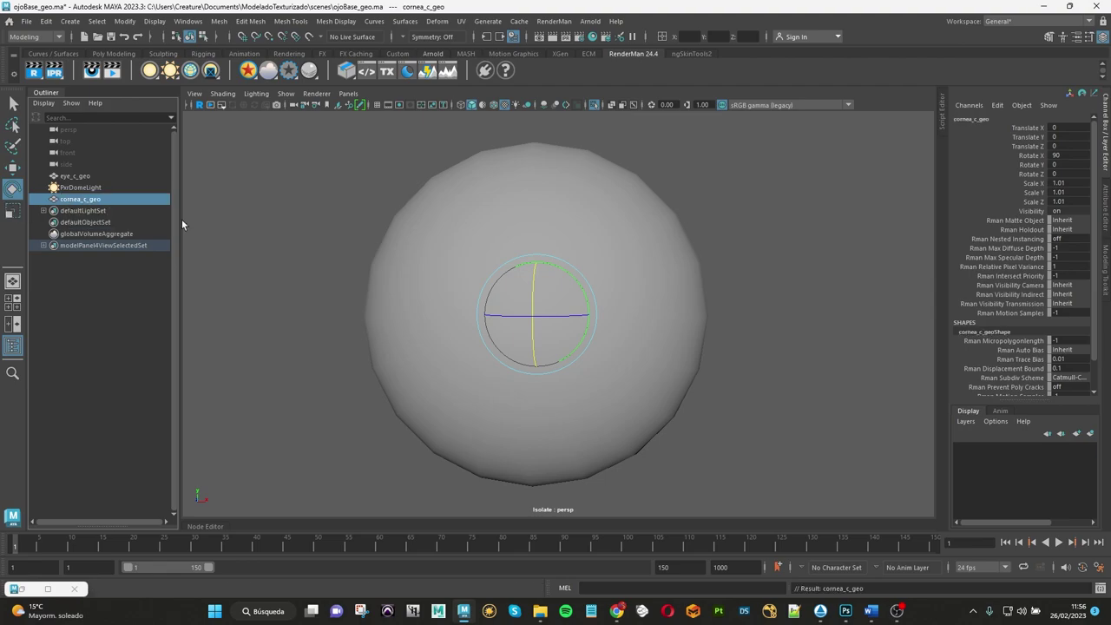
left_click(594, 104)
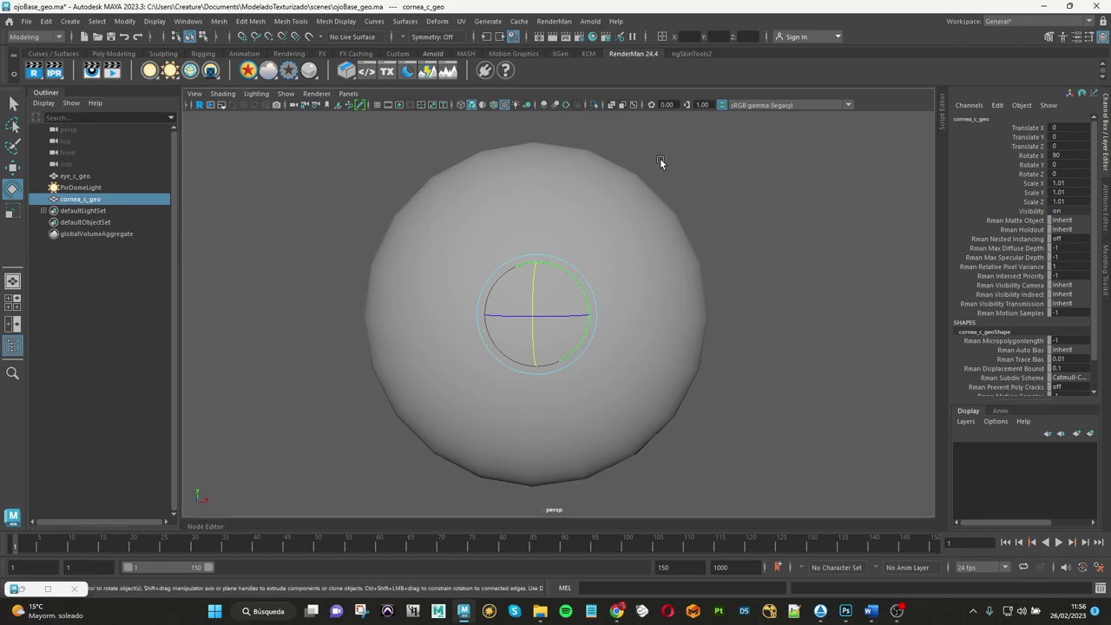
scroll(669, 173, "down", 3)
left_click(755, 249)
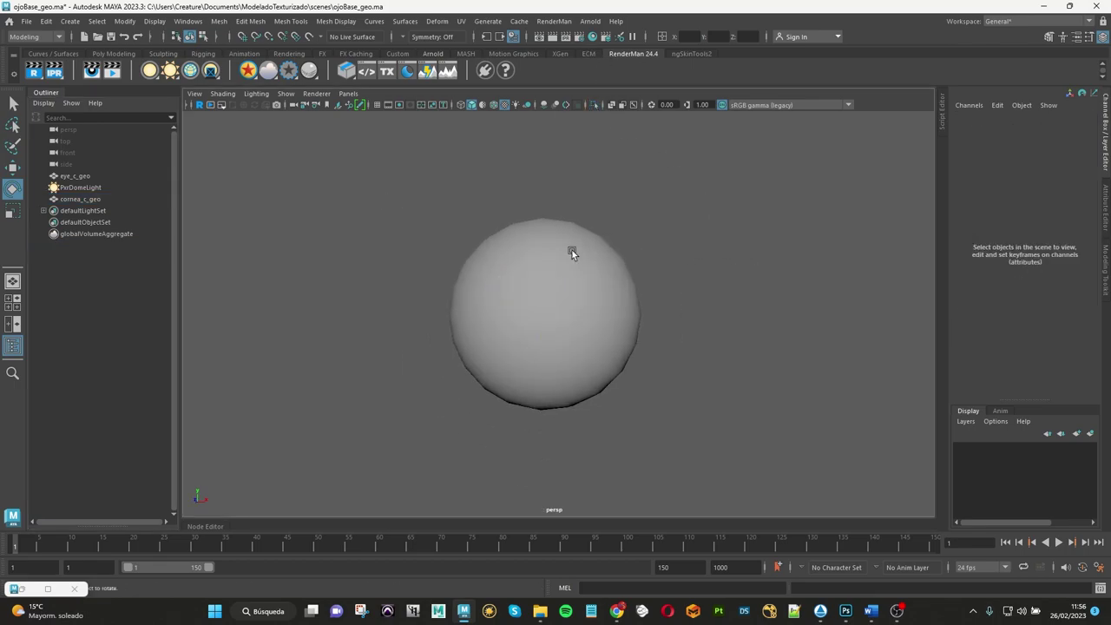
scroll(517, 424, "up", 2)
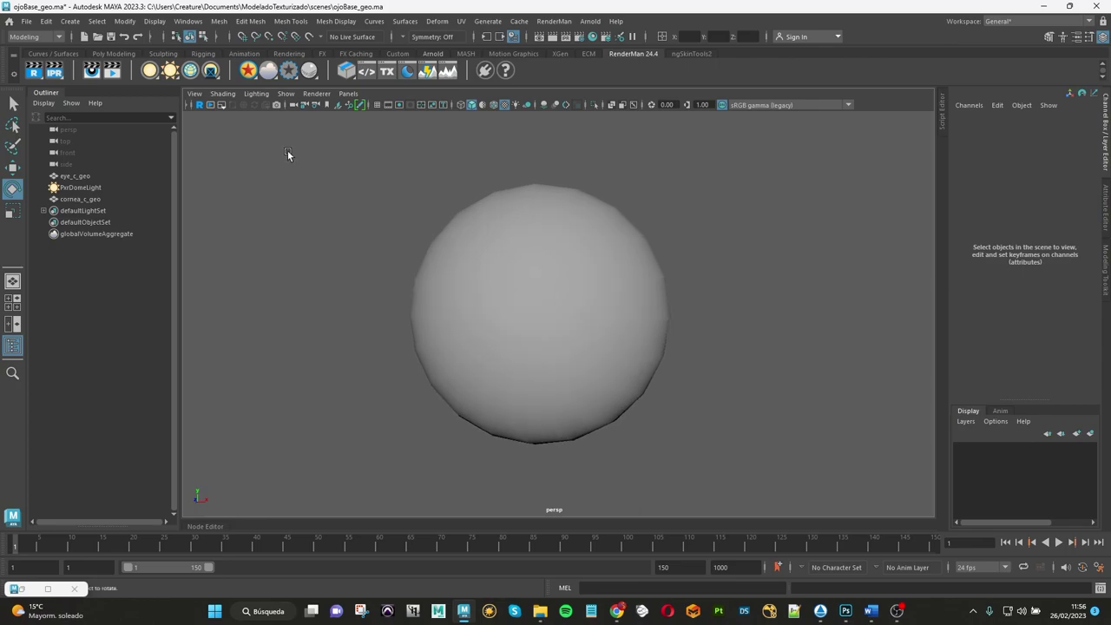
Step: Freeze all transforms on cornea_c_geo from the Channel Box
left_click(559, 243)
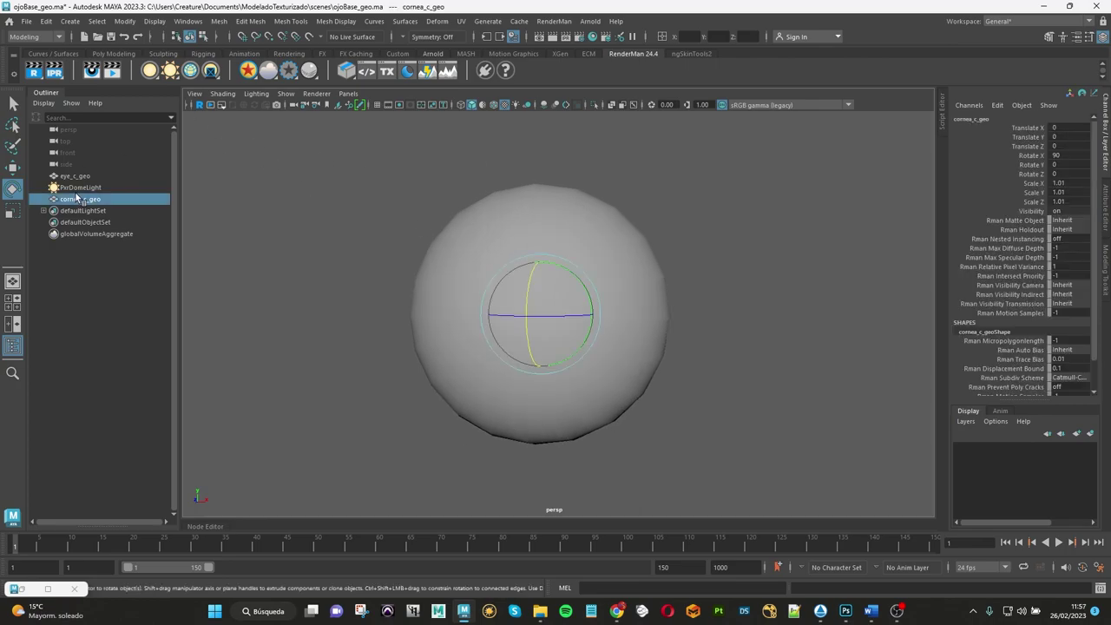
left_click(1108, 276)
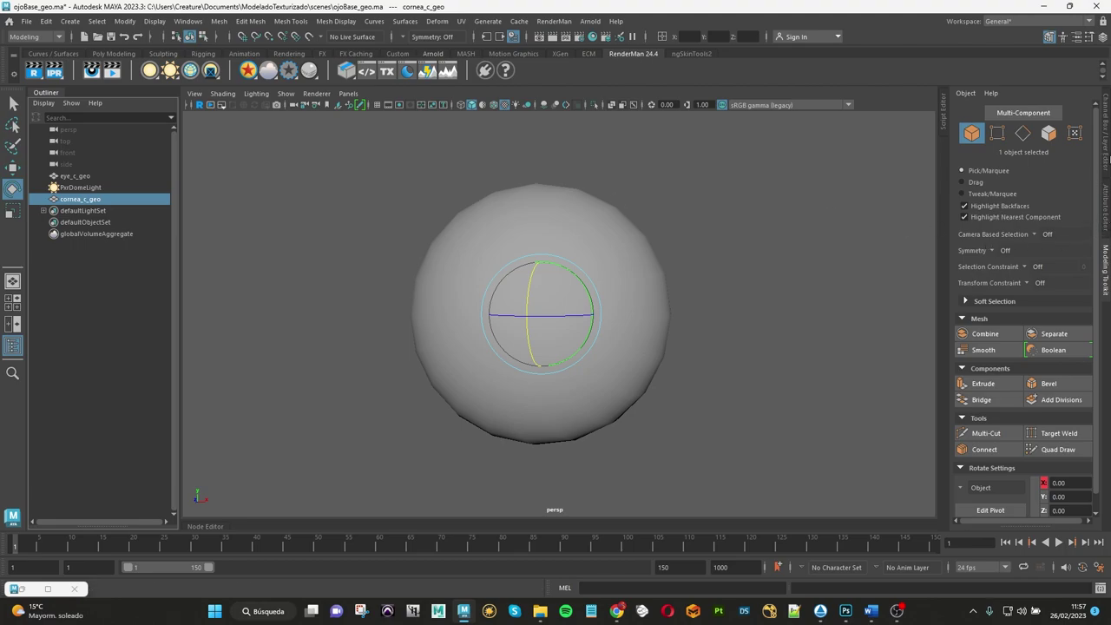
left_click(1106, 178)
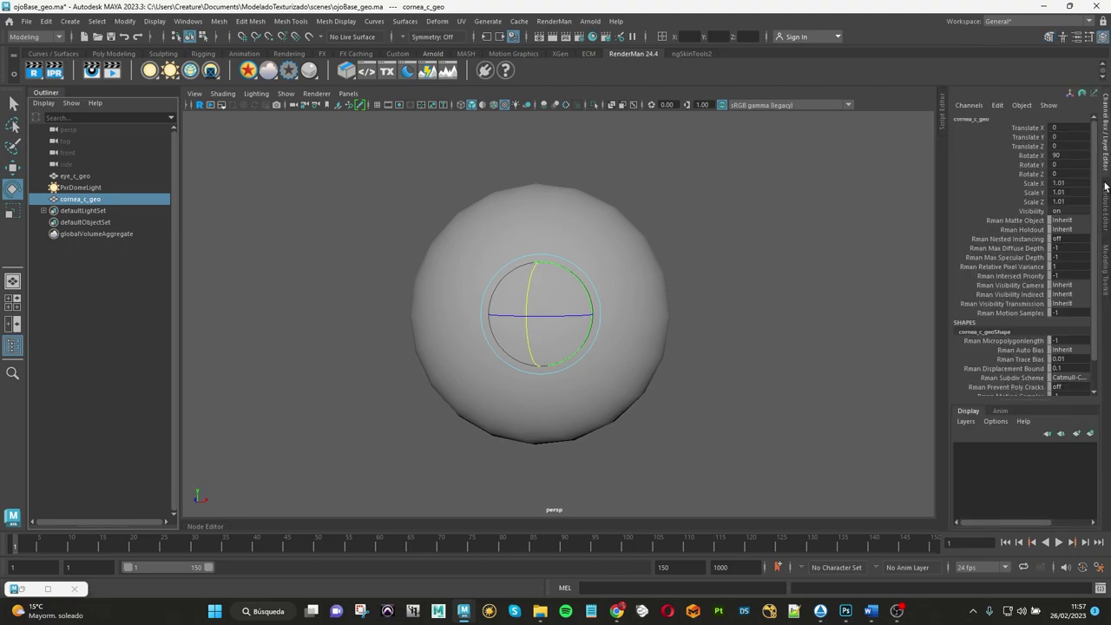
right_click(1031, 176)
mouse_move(1007, 382)
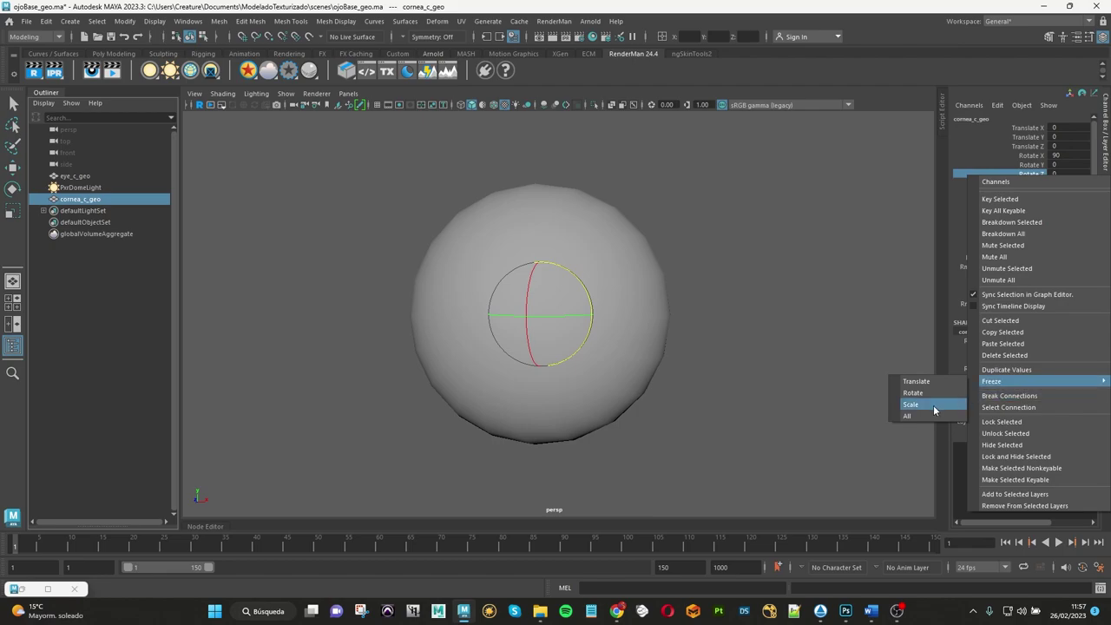
left_click(907, 416)
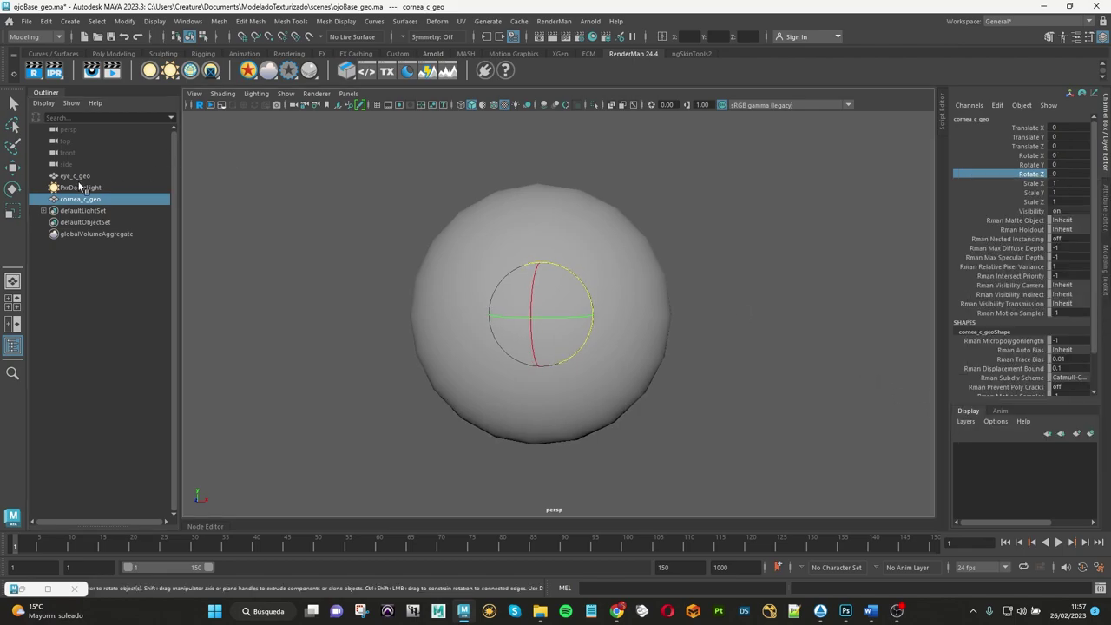
left_click(13, 167)
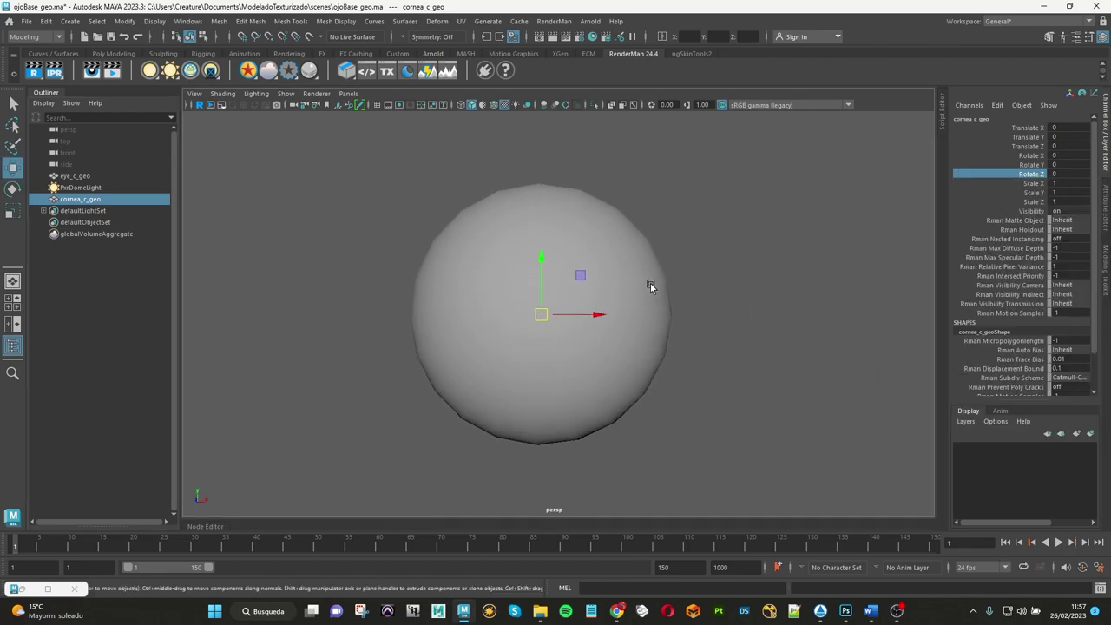
scroll(656, 279, "up", 2)
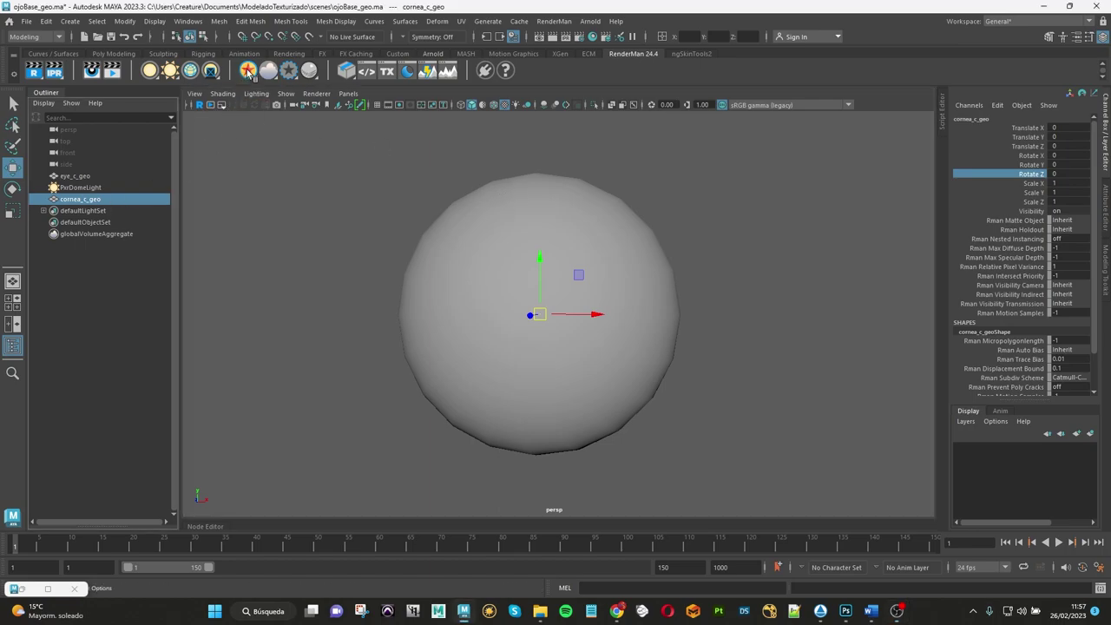
Step: Create a new PxrSurface material and rename it Pxr_cornea_mat
right_click(250, 72)
left_click(264, 76)
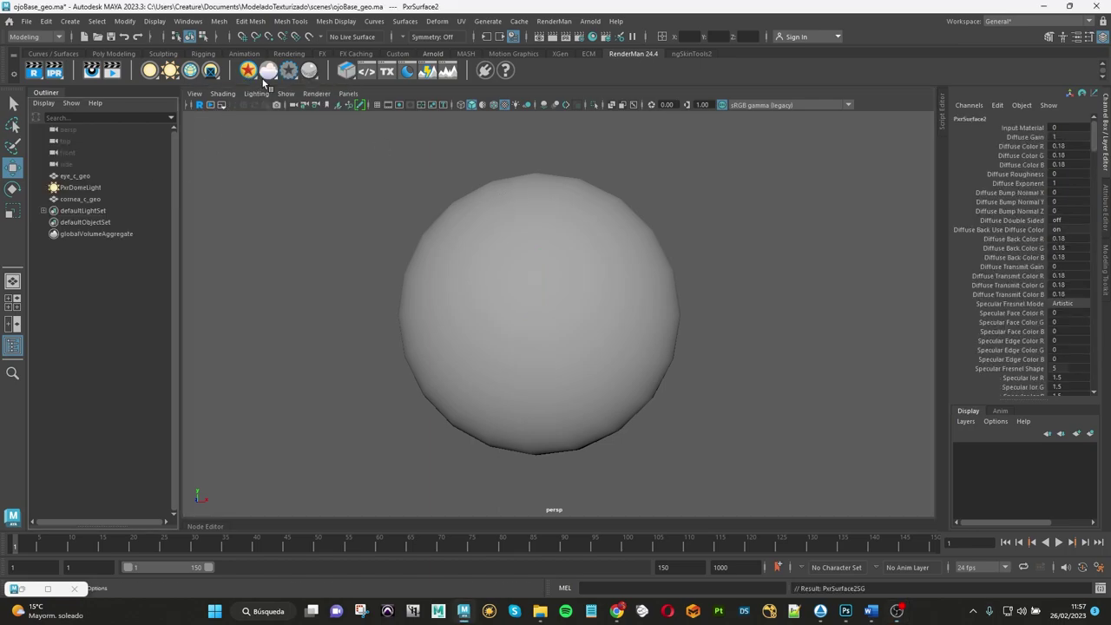
left_click(1105, 276)
key("ctrl+a")
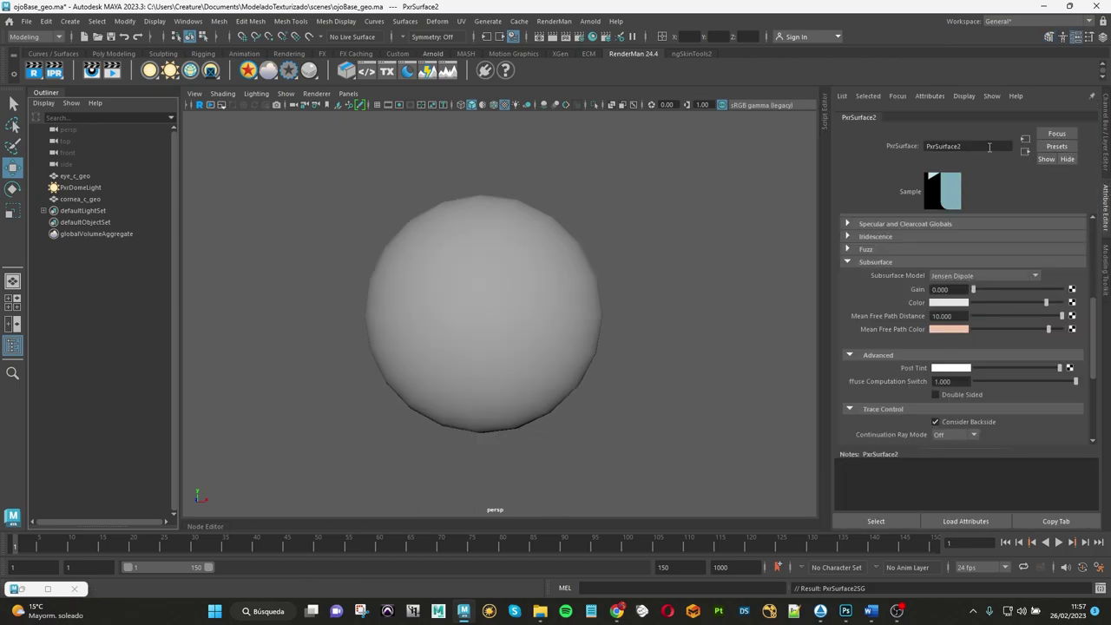
left_click_drag(989, 146, 935, 146)
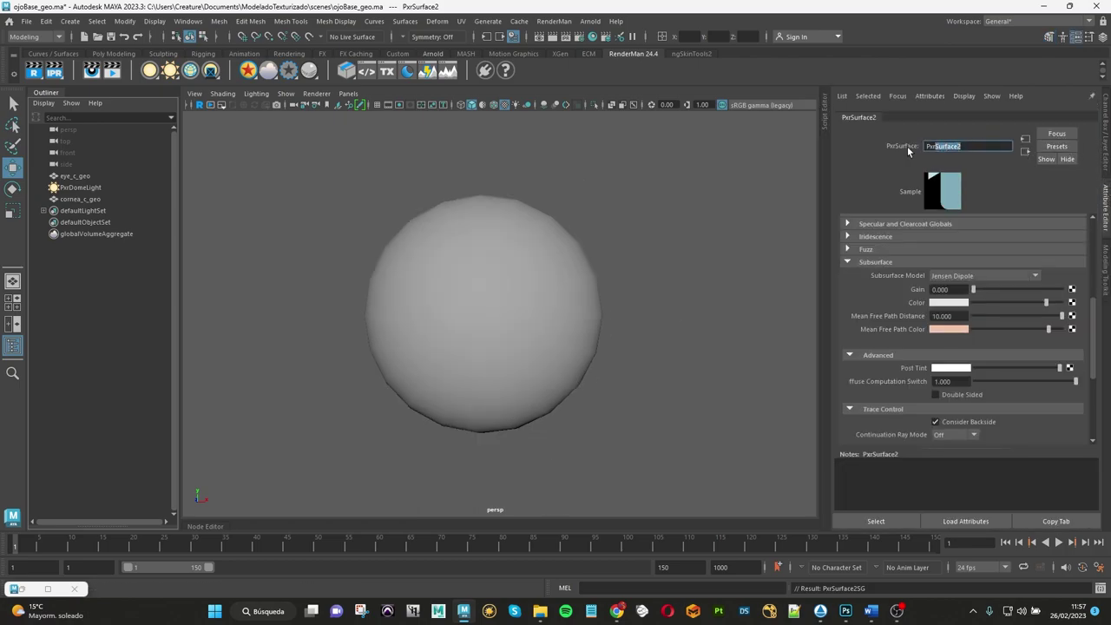
type("_cornea_ma")
type("t")
key("Return")
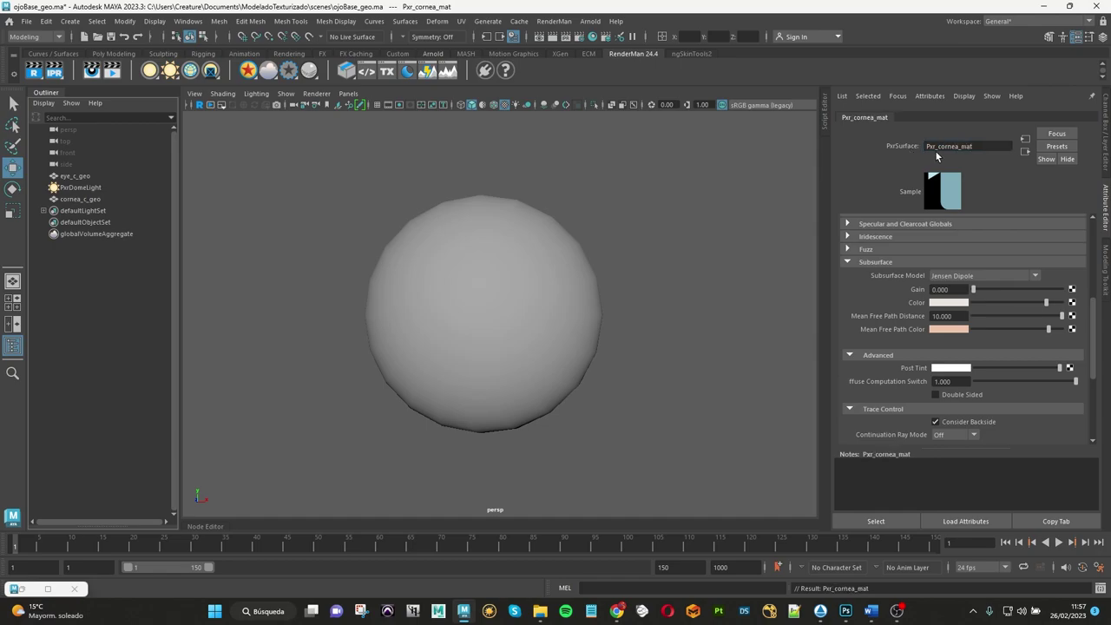
double_click(952, 146)
key("ctrl+c")
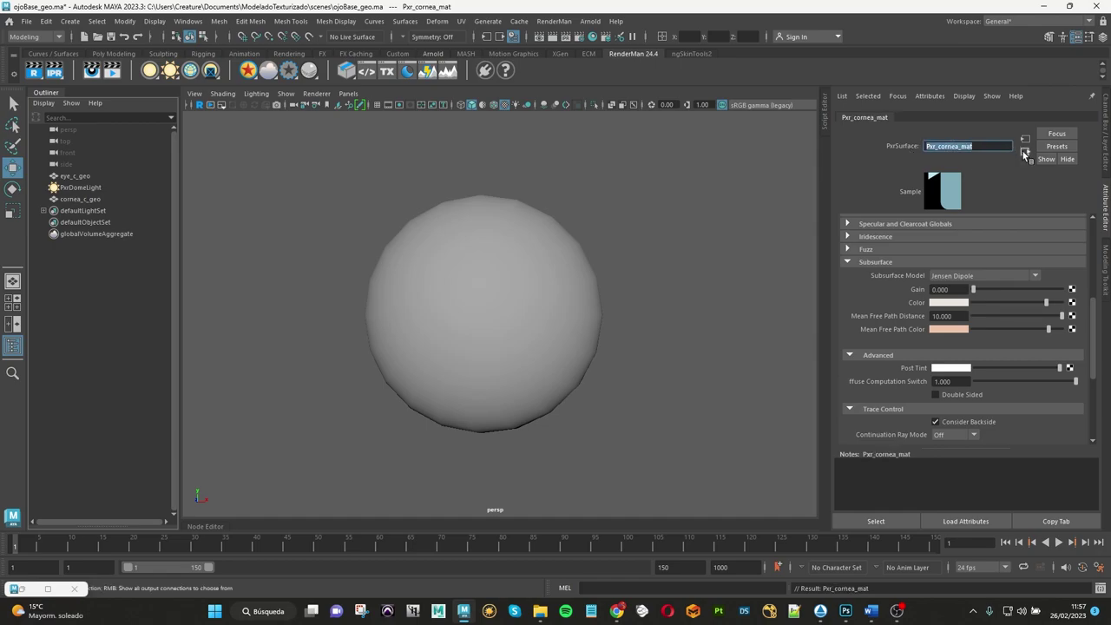
Step: Replace lambert3 with Pxr_cornea_mat as the PxrSurface2SG surface material
left_click(1026, 151)
double_click(969, 236)
key("ctrl+v")
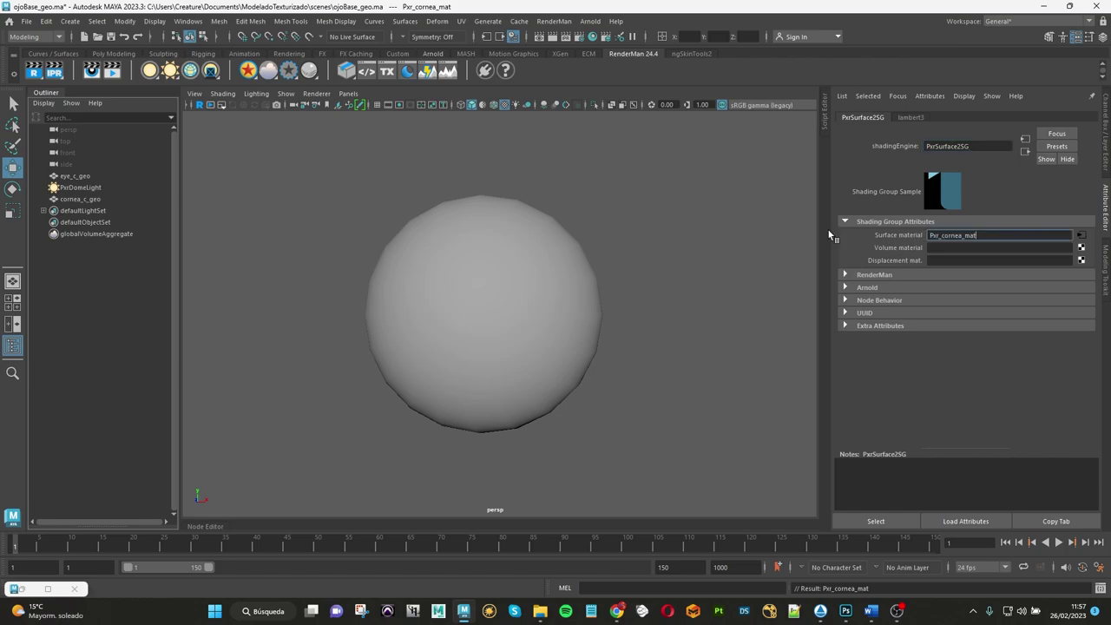
key("Return")
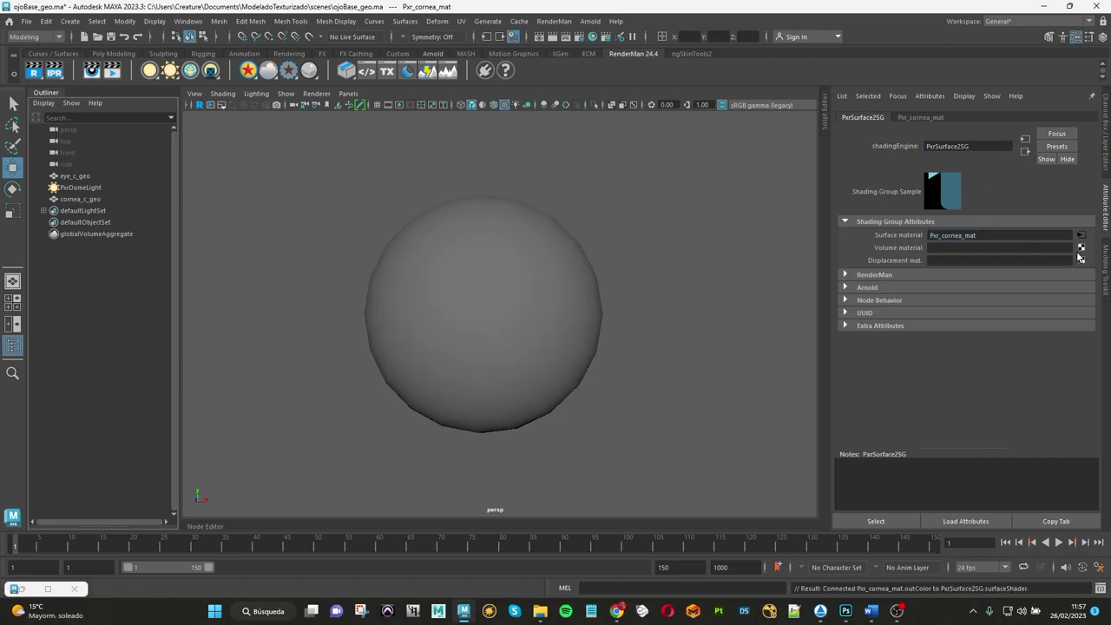
left_click(1081, 234)
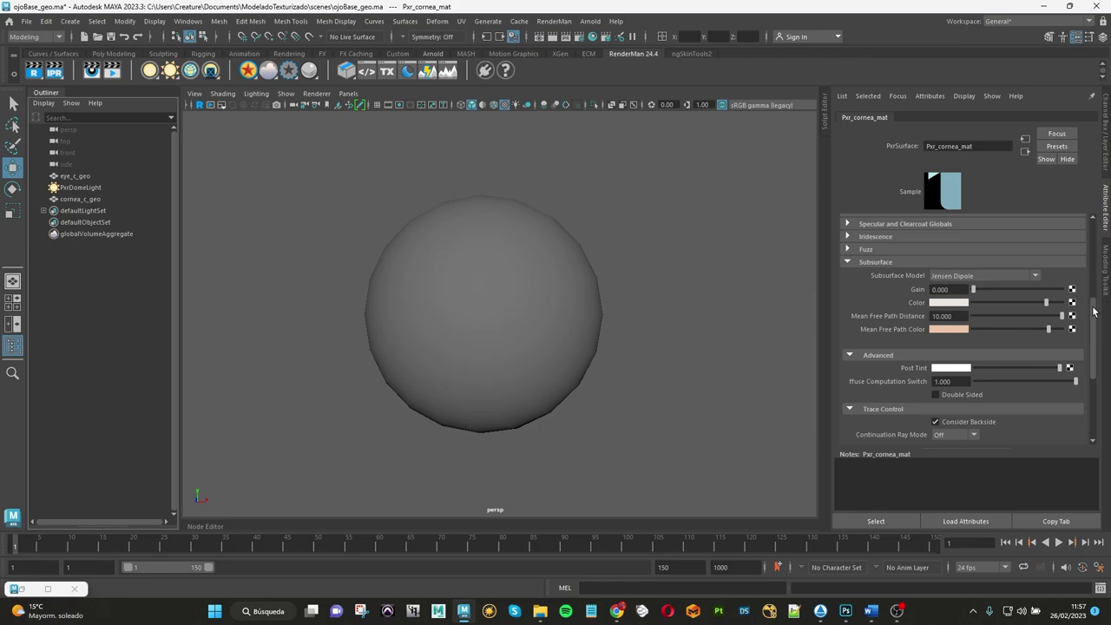
left_click_drag(1094, 311, 1094, 227)
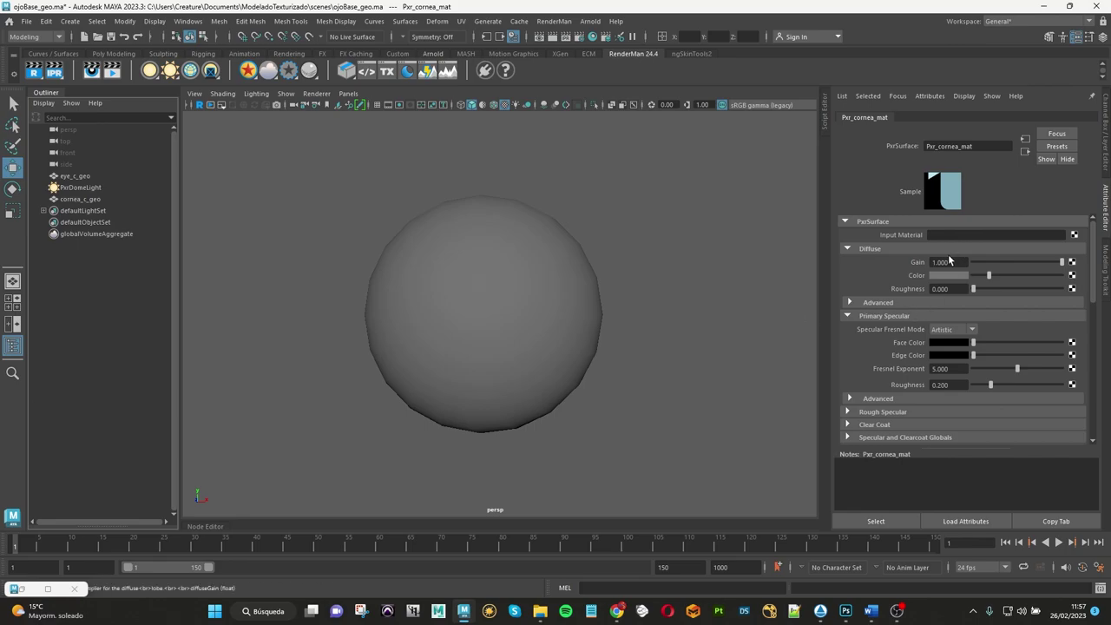
Step: Set the cornea's diffuse gain to 0 and specular face colour value to 0.01
mouse_move(982, 264)
left_mouse_down()
mouse_move(964, 263)
mouse_move(971, 276)
left_mouse_up()
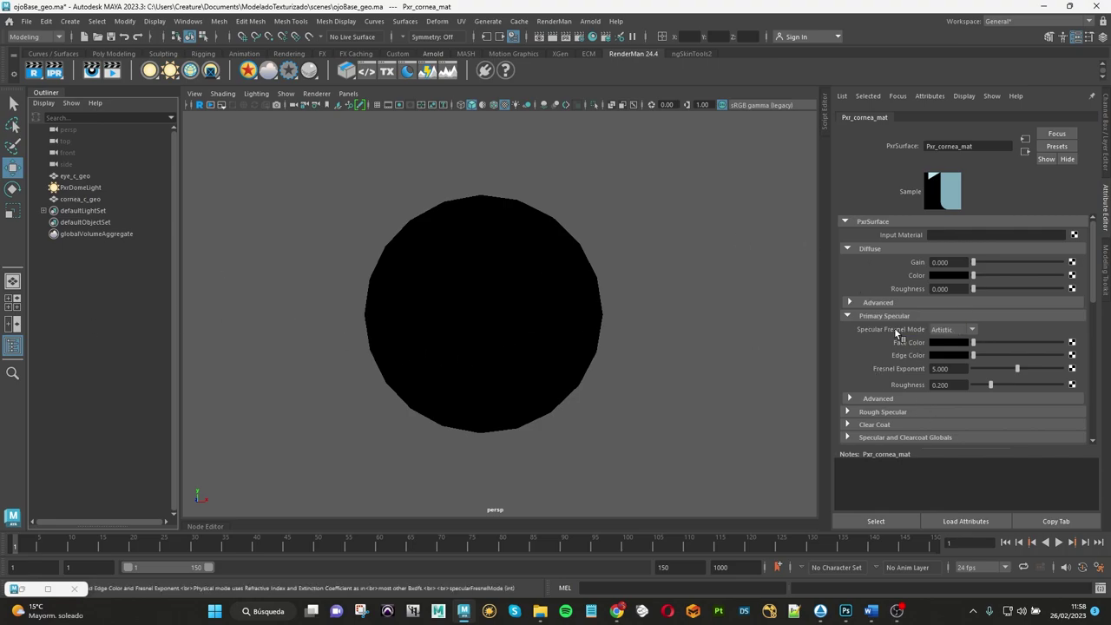
left_click(952, 346)
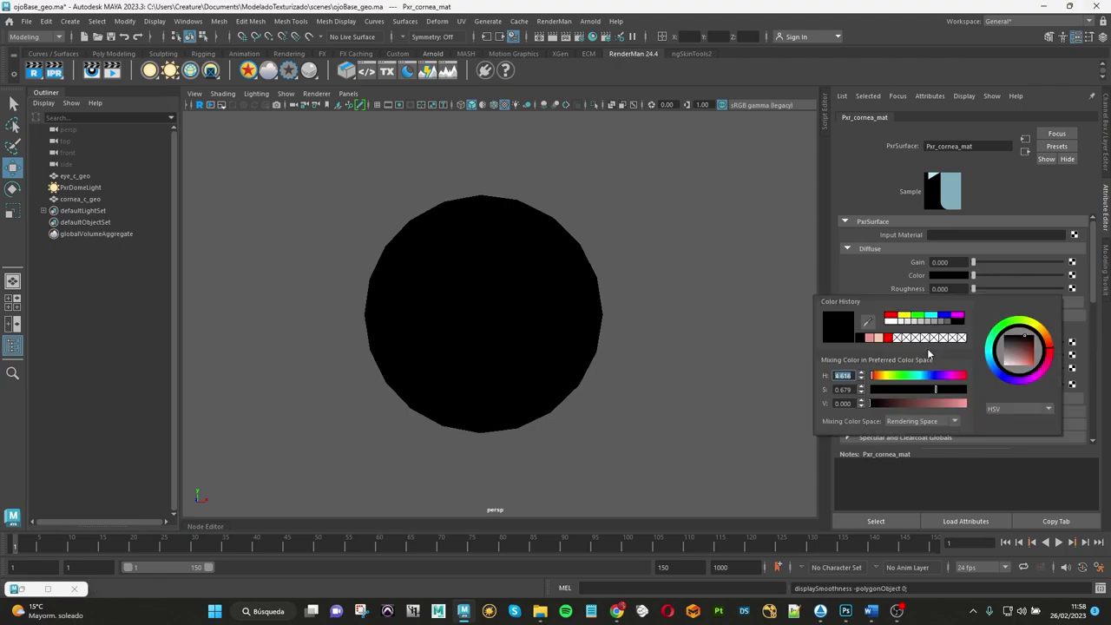
left_click(950, 342)
type("0")
key("Tab")
type("0")
key("Tab")
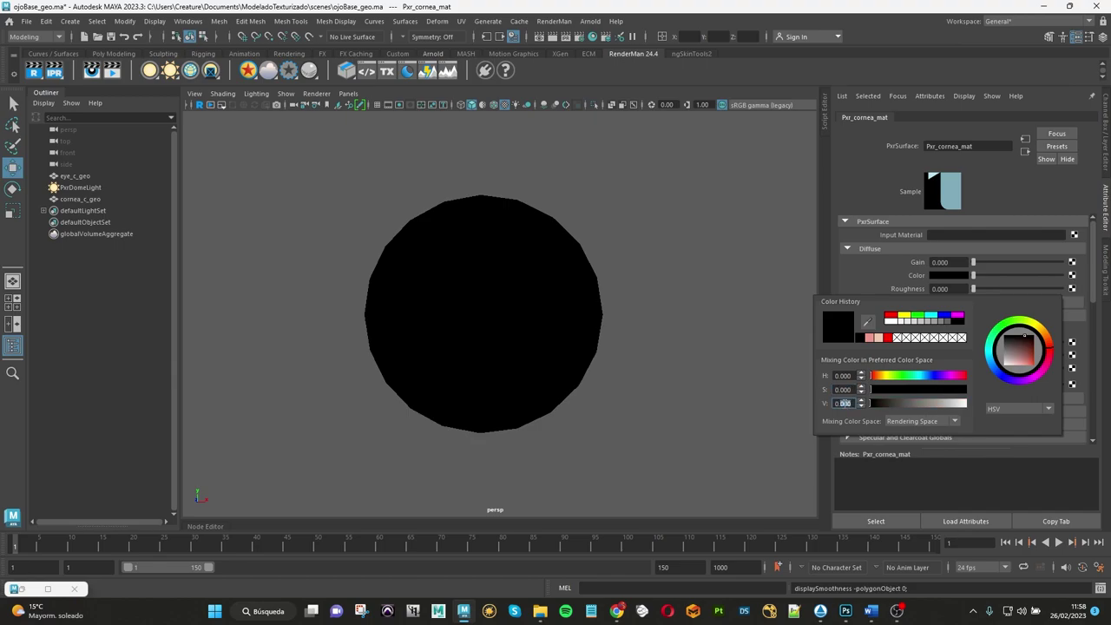
type("0.1")
key("Return")
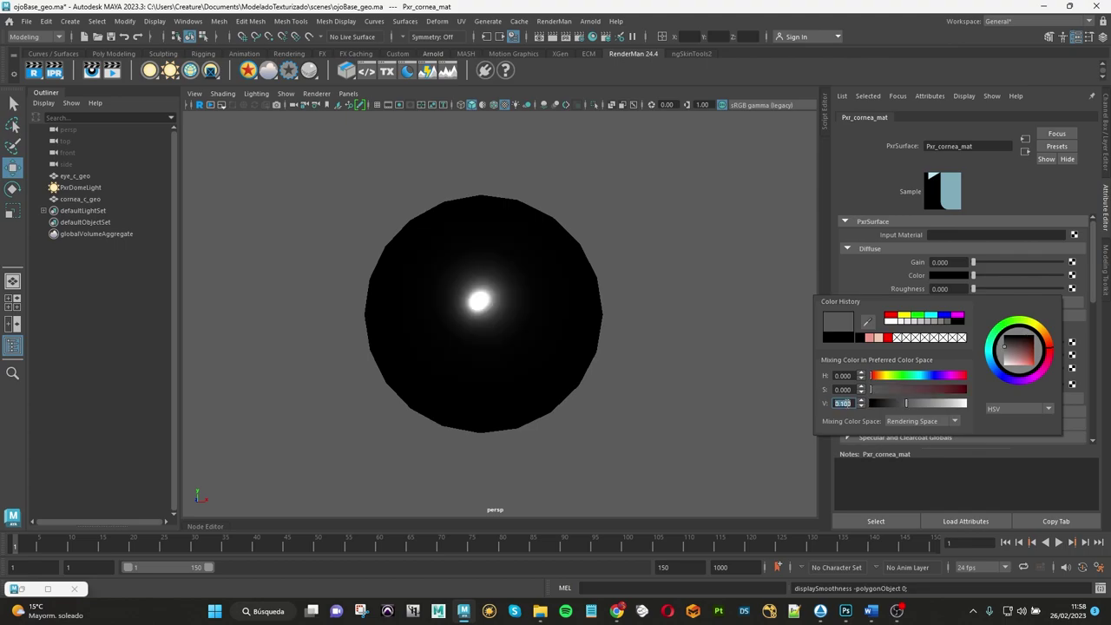
left_click(846, 403)
type("01")
key("Return")
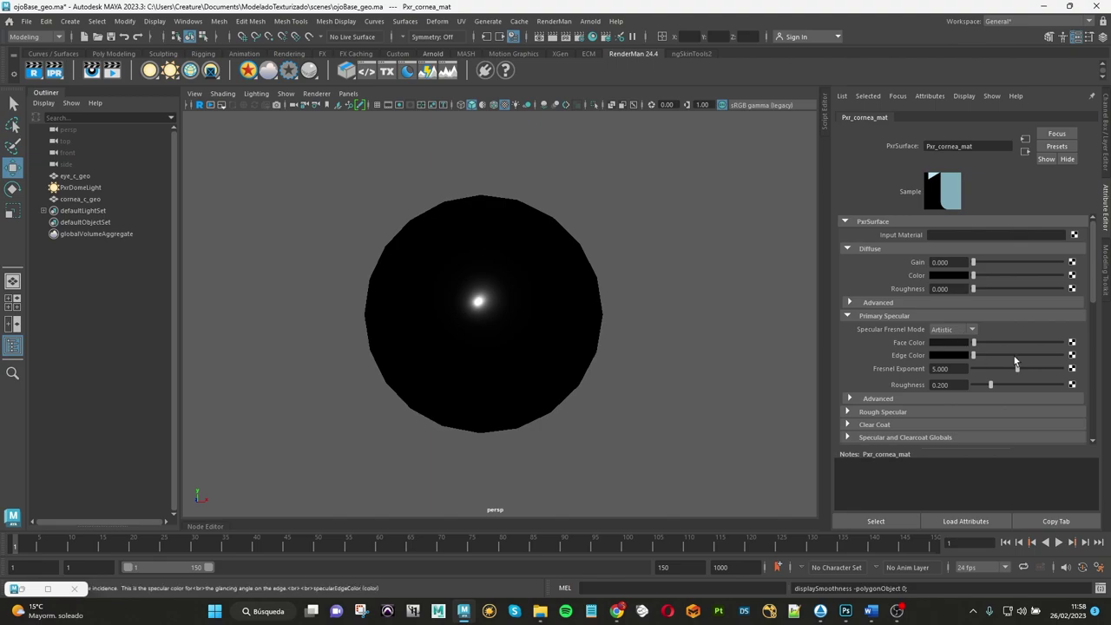
Step: Make the edge colour white, lower the Fresnel exponent, set roughness 0.06, and render in RenderMan
left_click_drag(975, 356, 1094, 358)
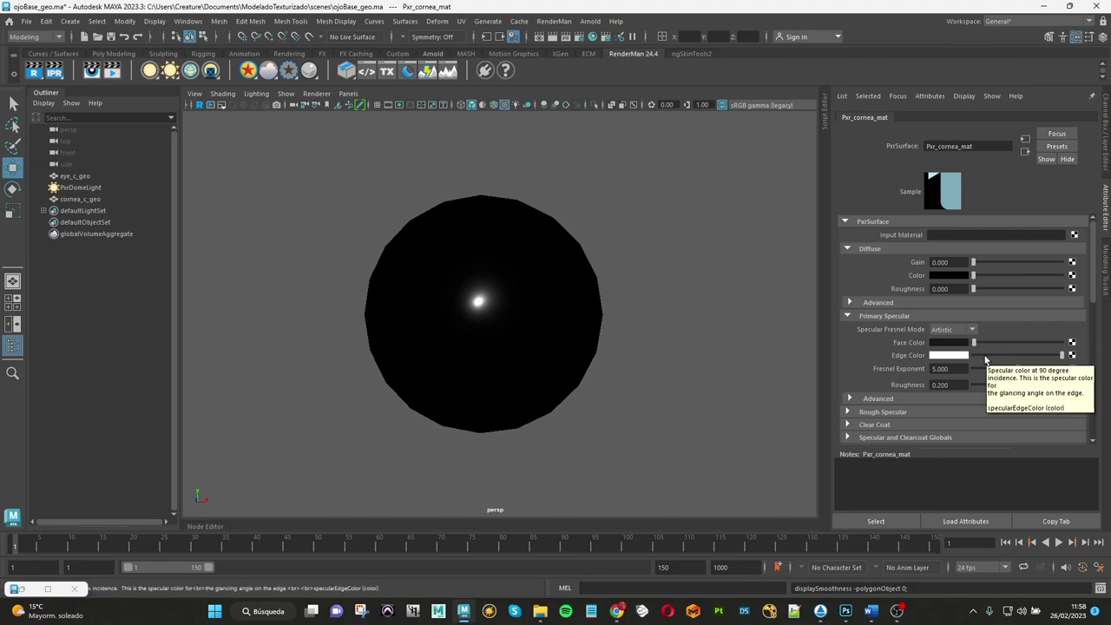
left_click_drag(1018, 369, 1007, 369)
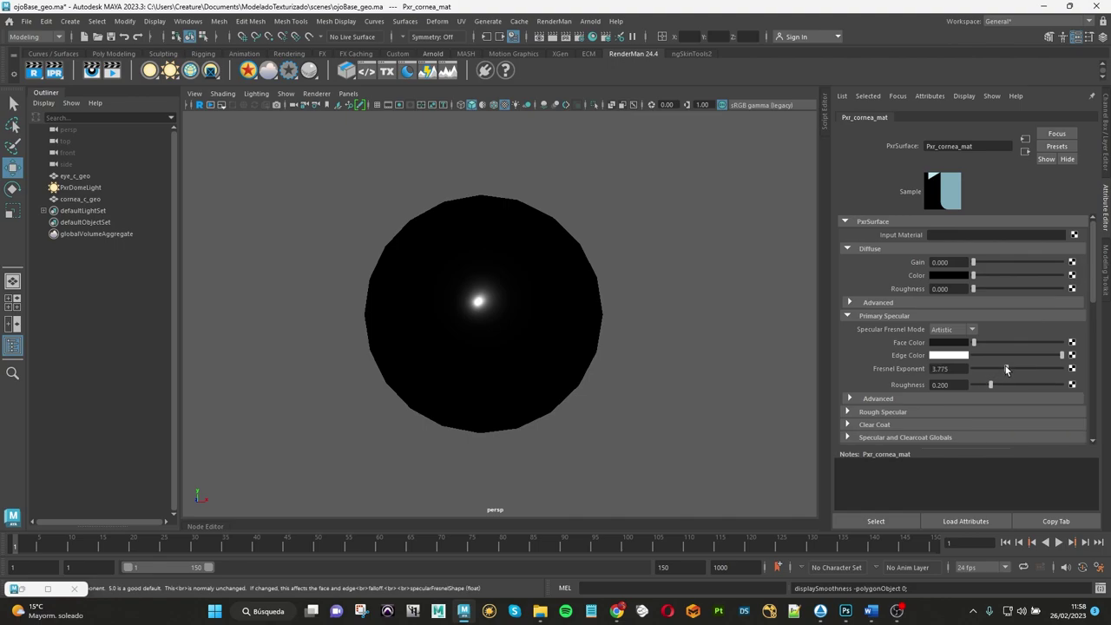
left_click(946, 386)
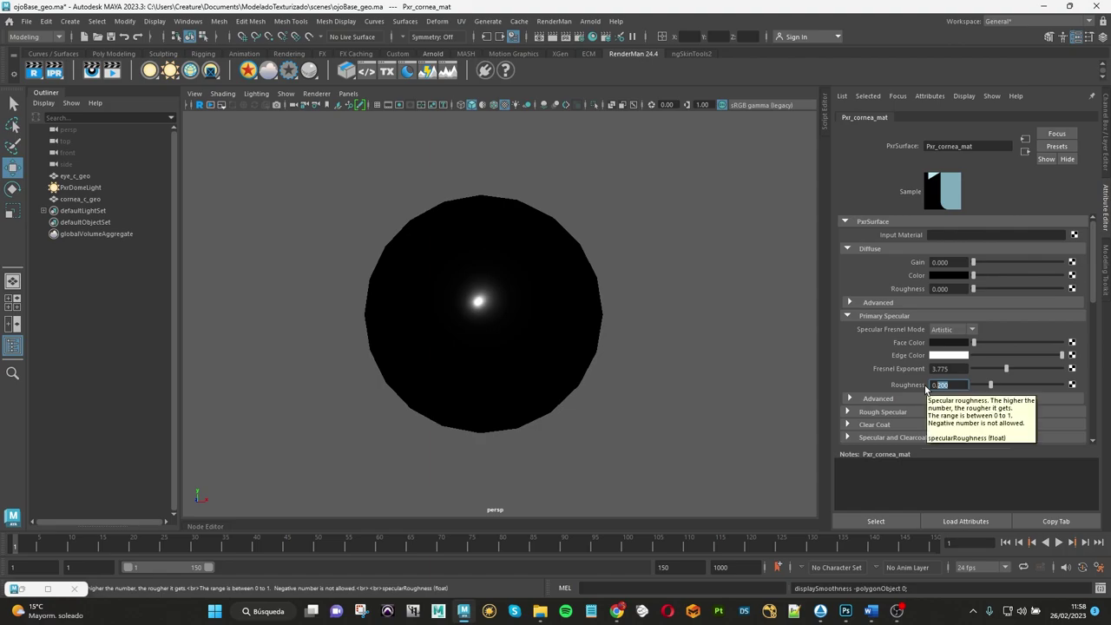
type("0.0")
key("Return")
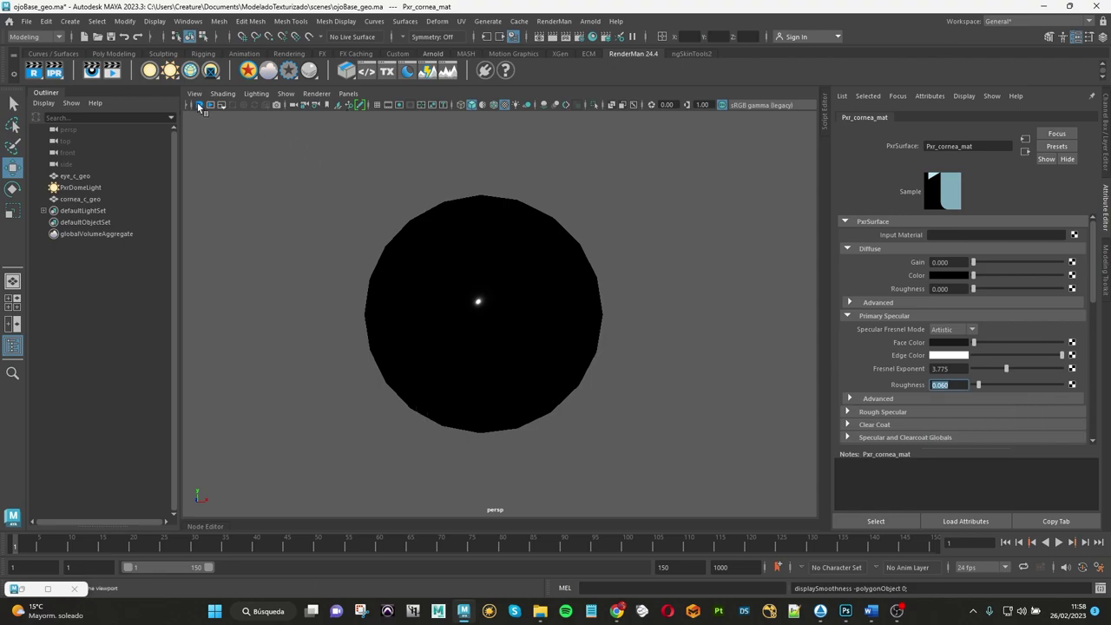
left_click(198, 105)
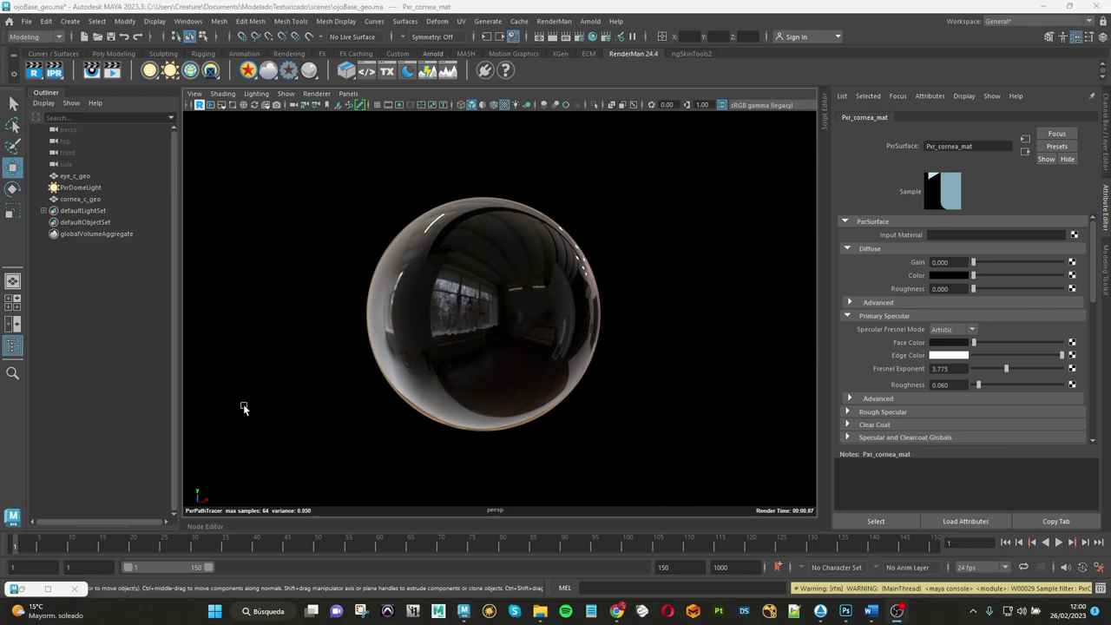
Step: Change Pxr_cornea_mat's Fresnel exponent from 3.775 to 4.2 and pick the Ggx specular model
left_click(940, 369)
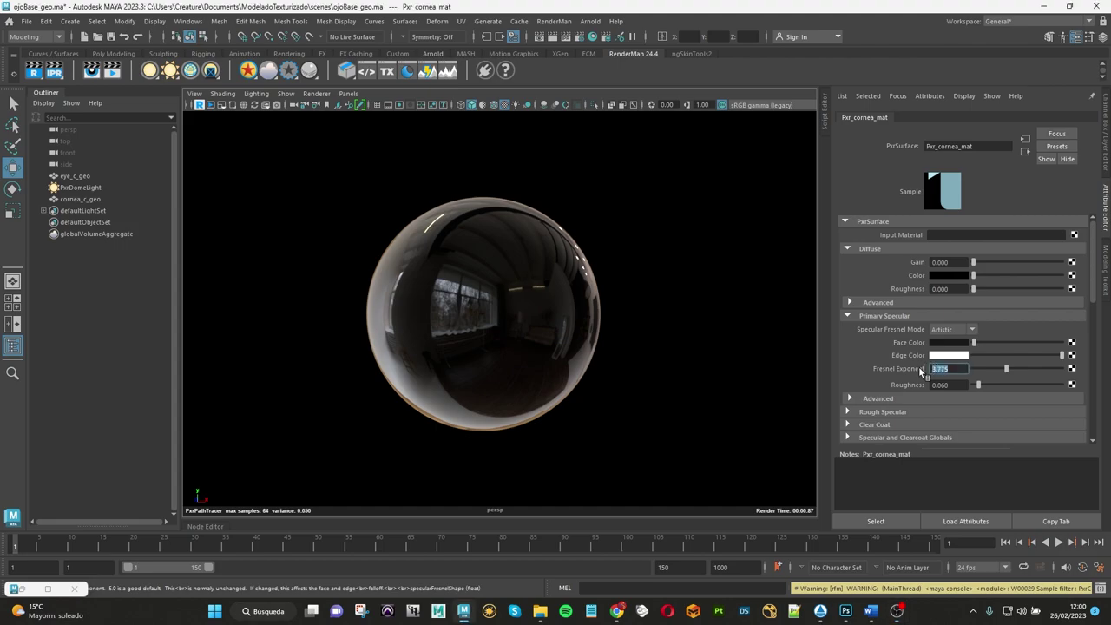
type("5")
key("Return")
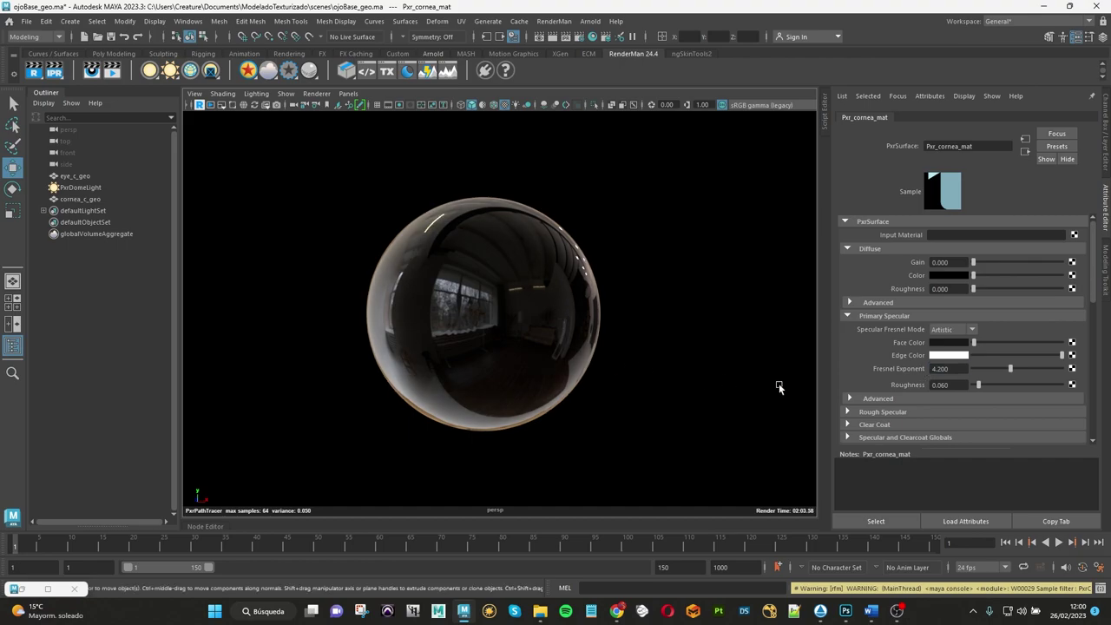
left_click(878, 399)
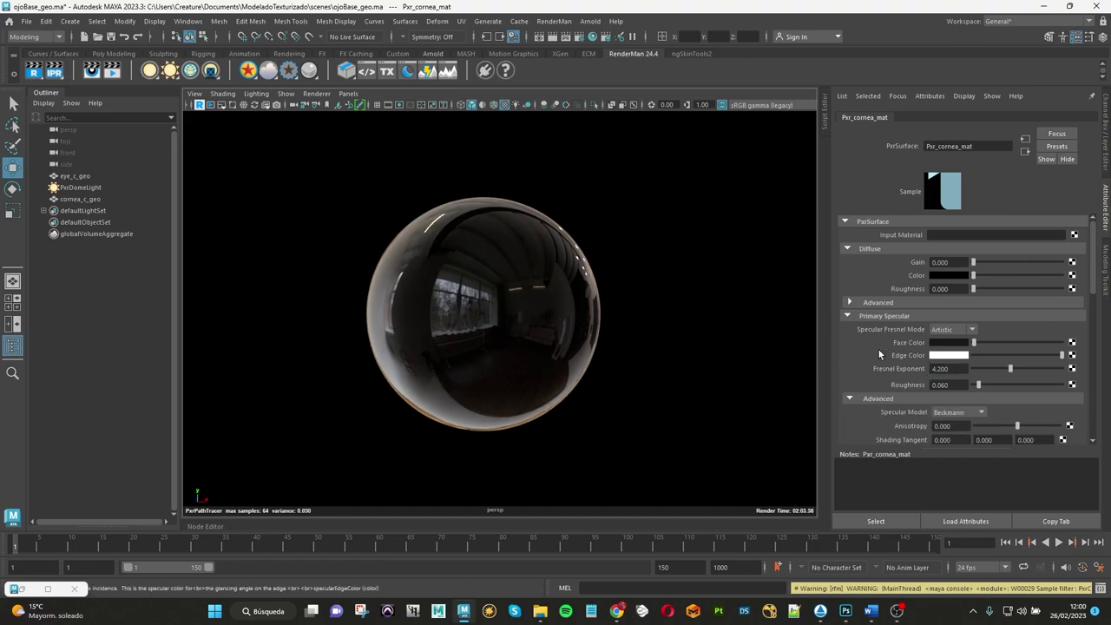
left_click(956, 412)
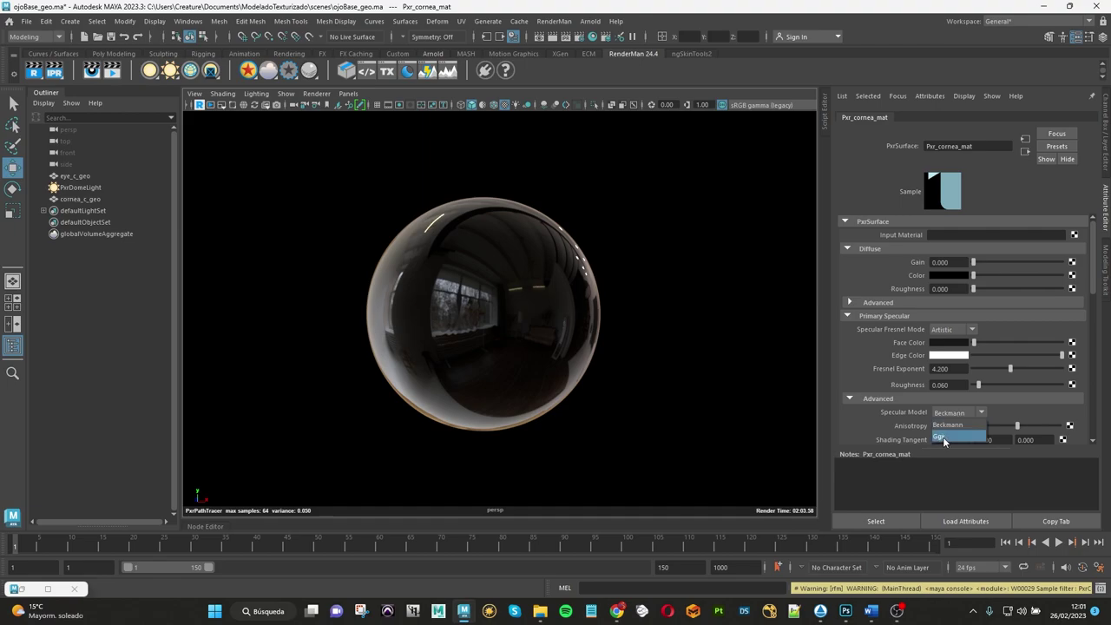
left_click(943, 437)
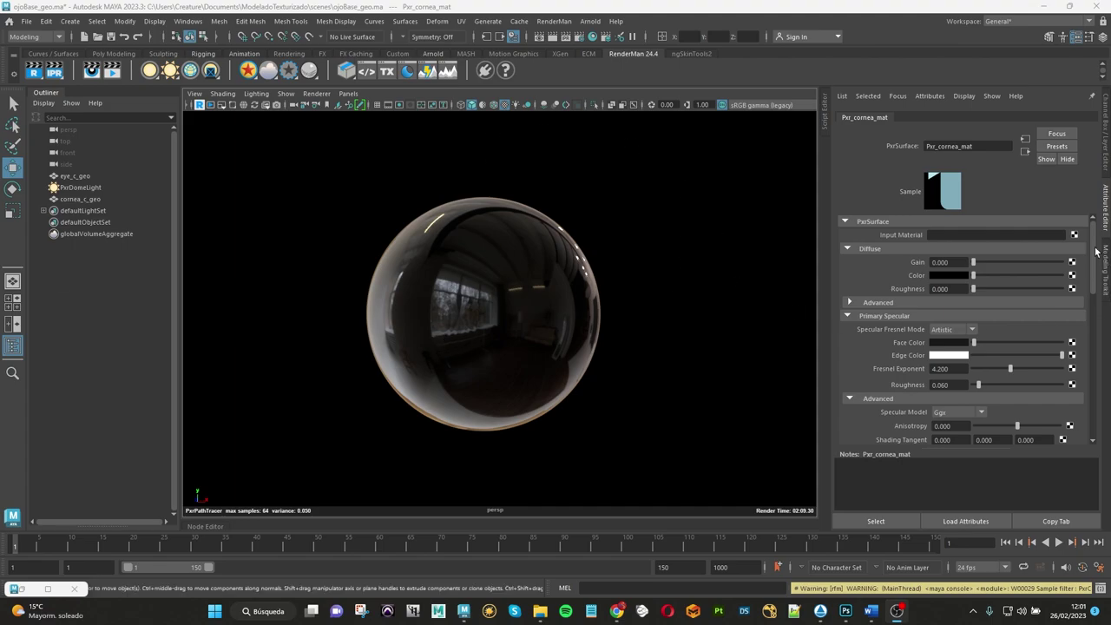
left_click_drag(1094, 252, 1085, 303)
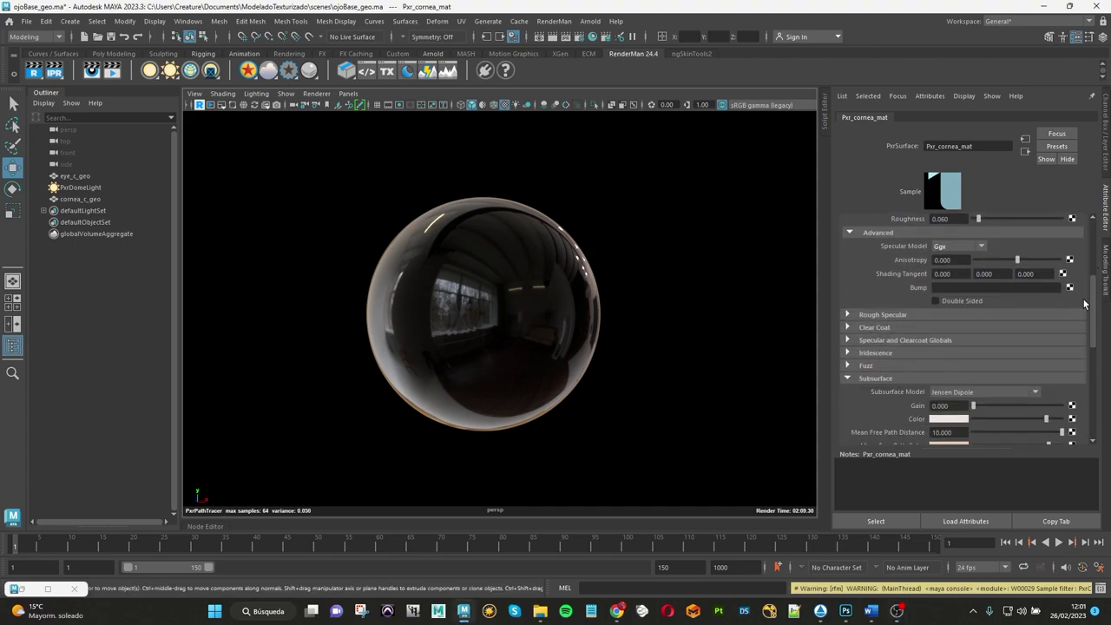
Step: Raise the cornea's glass refraction gain to 1 so the iris shows through
scroll(1085, 303, "down", 2)
left_click(866, 304)
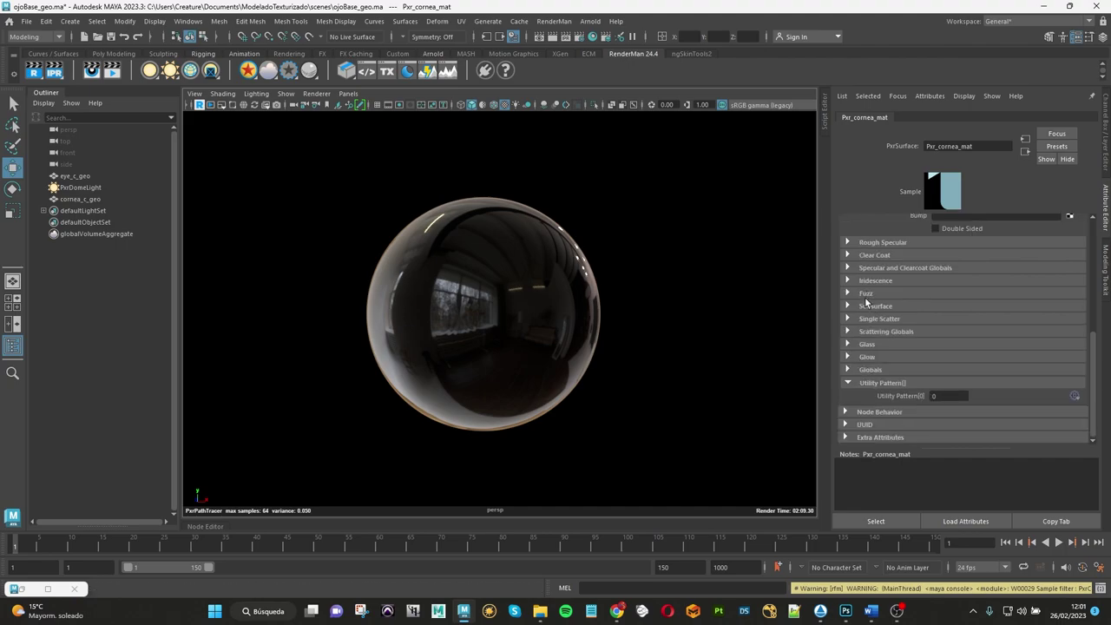
left_click(863, 384)
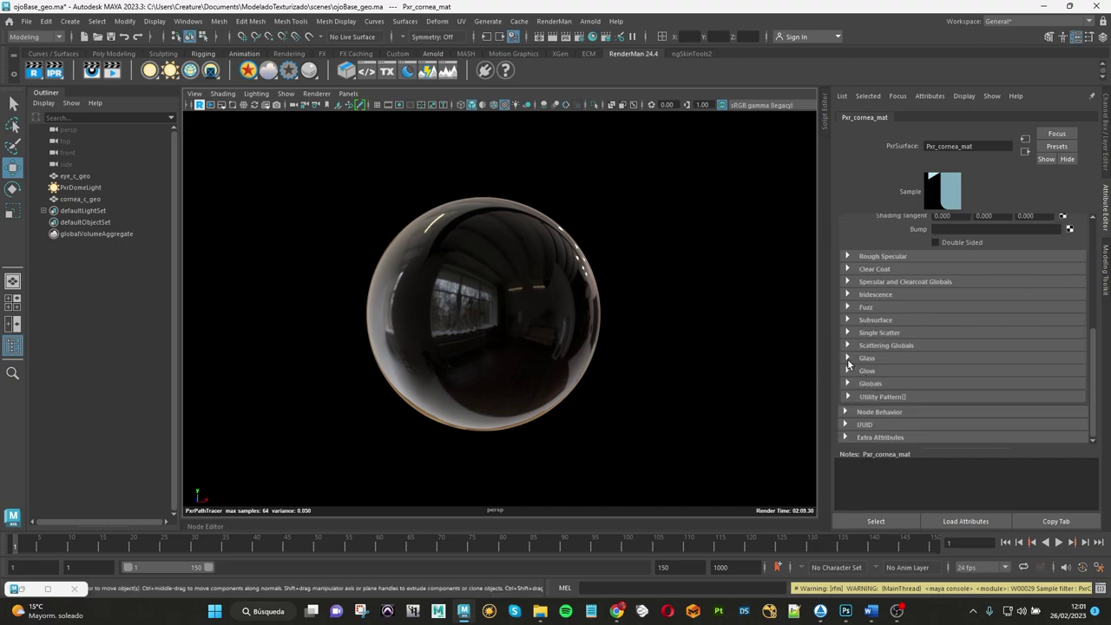
left_click(848, 360)
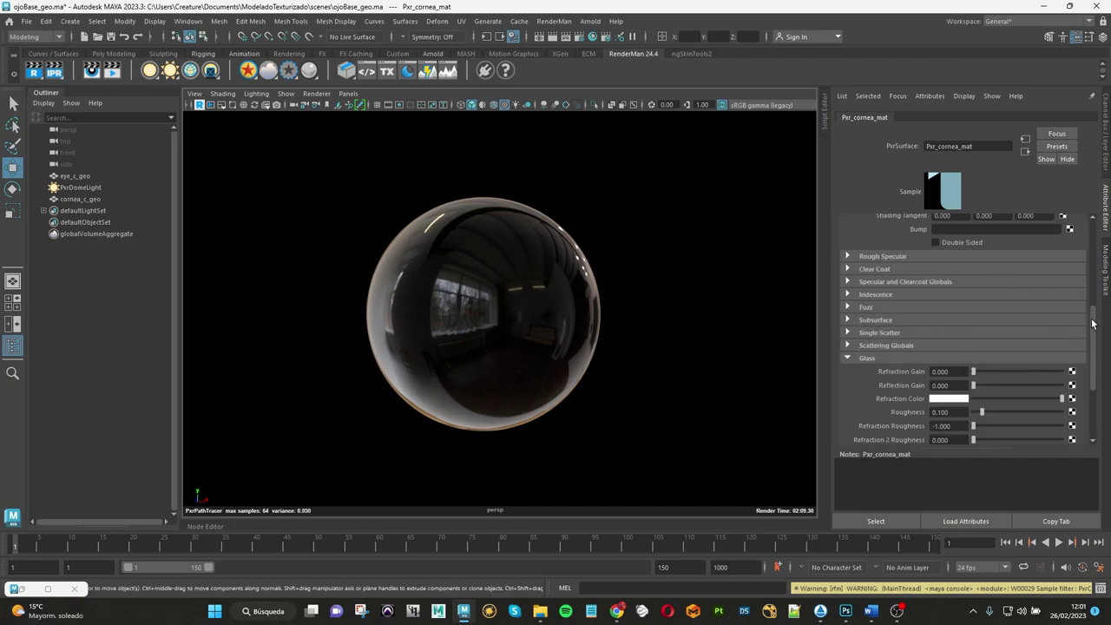
scroll(1093, 323, "down", 2)
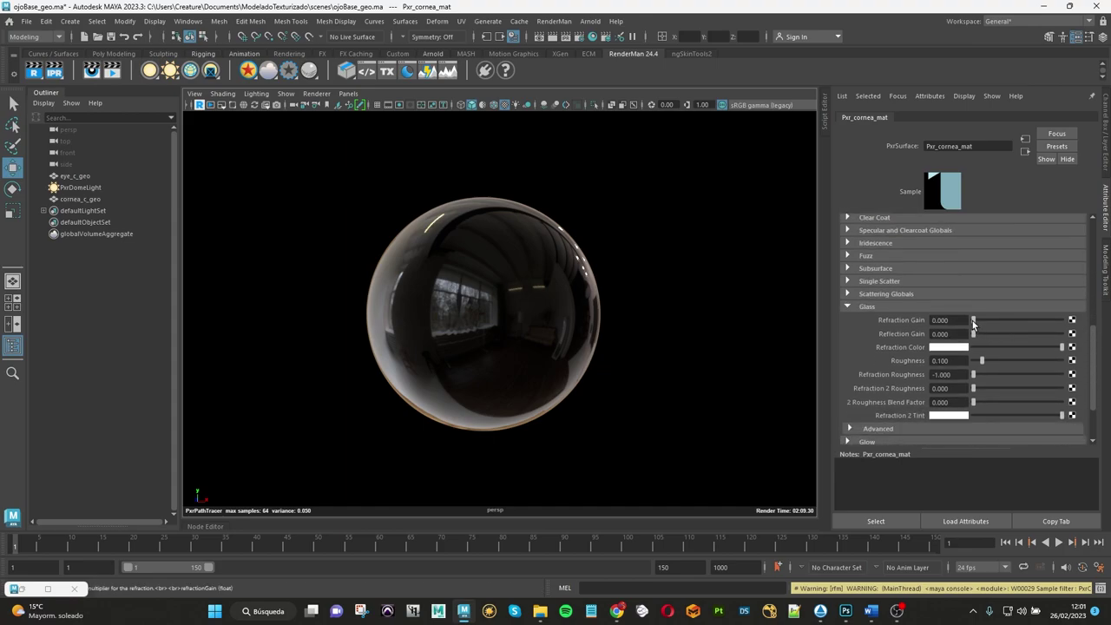
left_click_drag(973, 323, 1068, 323)
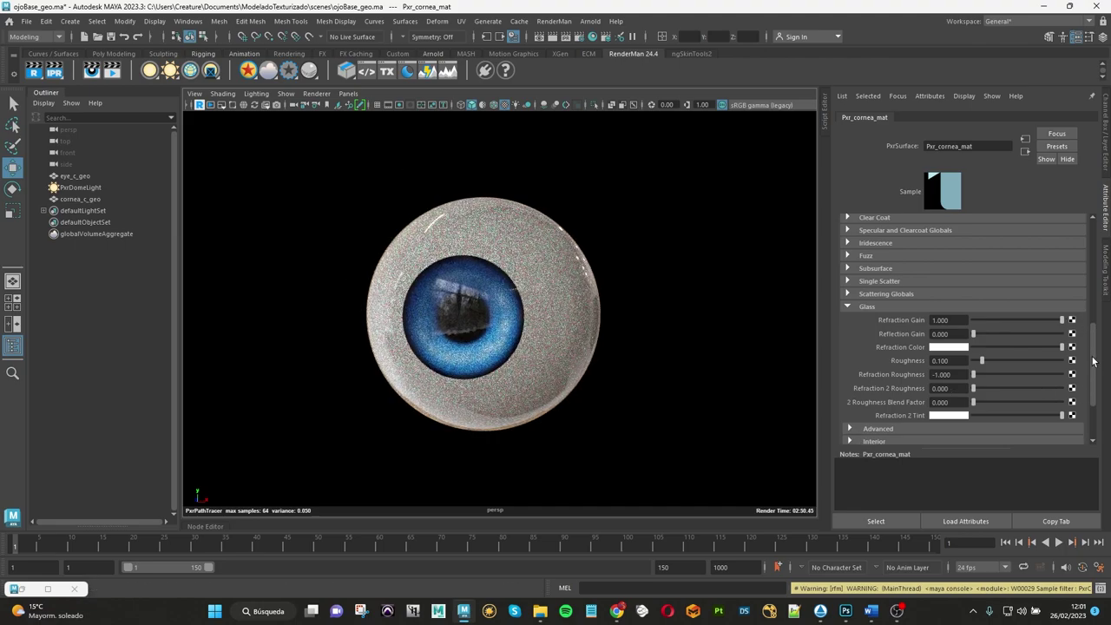
scroll(1096, 356, "down", 3)
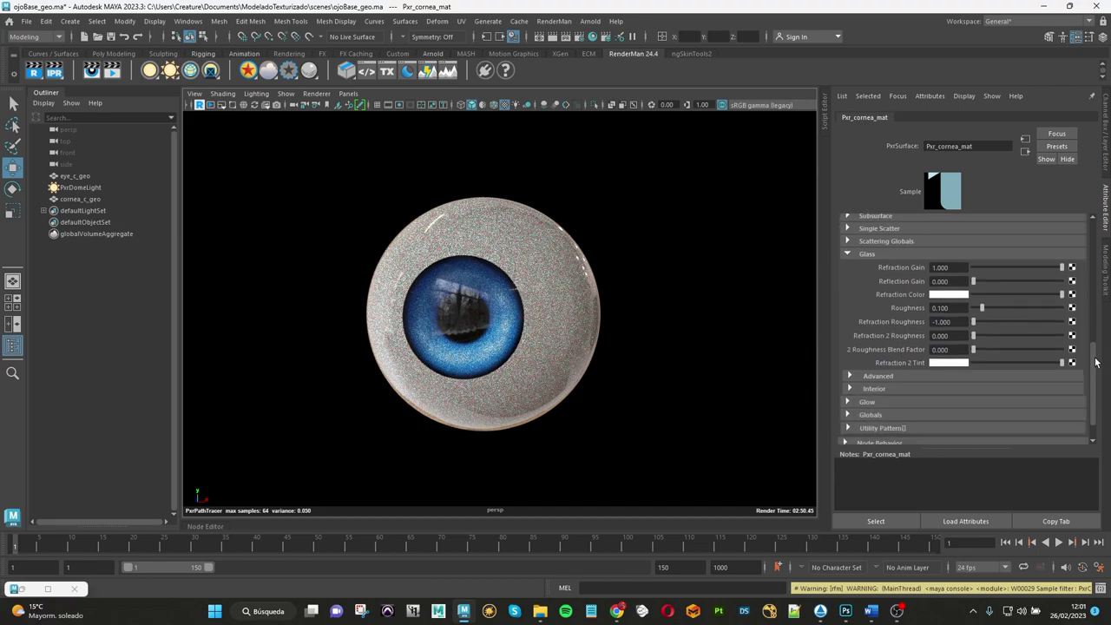
Step: Apply the Eye refractive index preset of 1.41 and enable Manifold Walk
left_click(864, 378)
scroll(1092, 371, "down", 1)
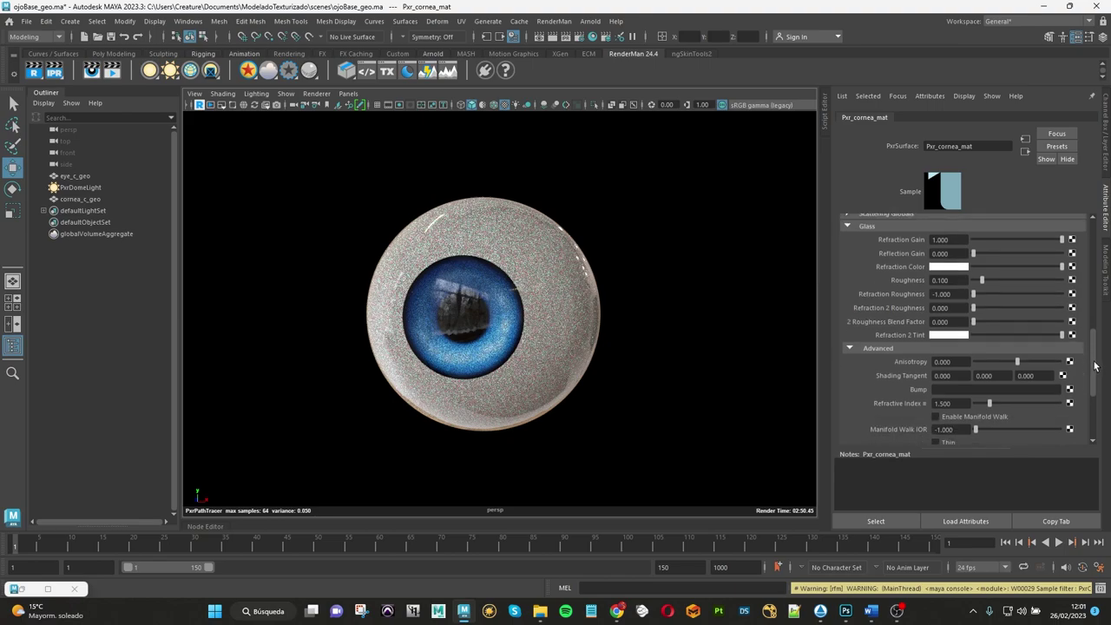
scroll(1092, 372, "down", 1)
scroll(1094, 371, "down", 1)
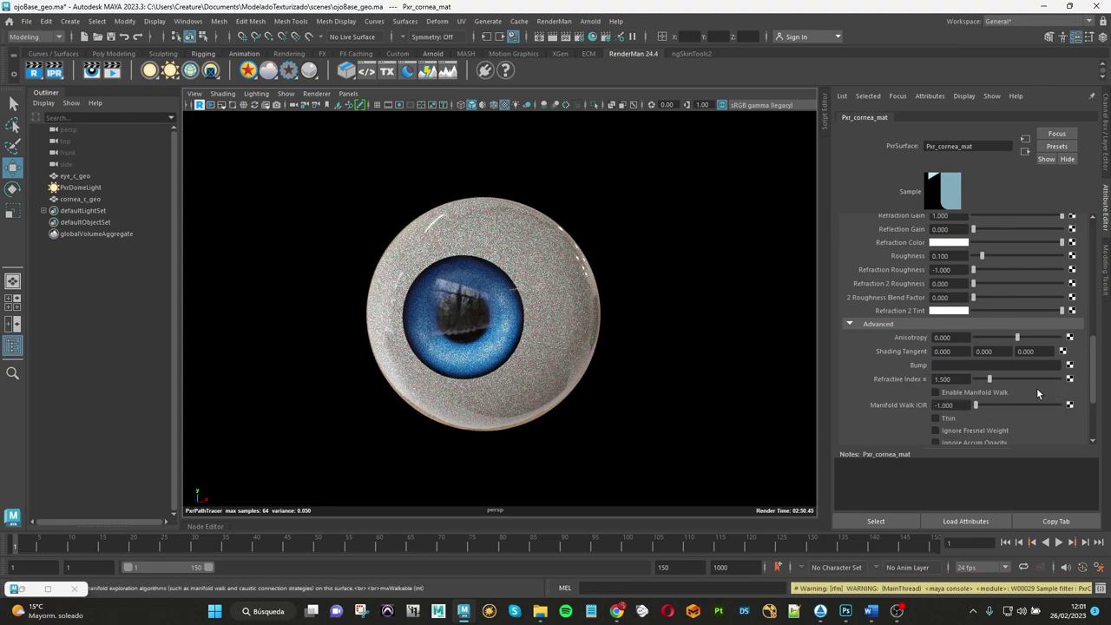
right_click(924, 380)
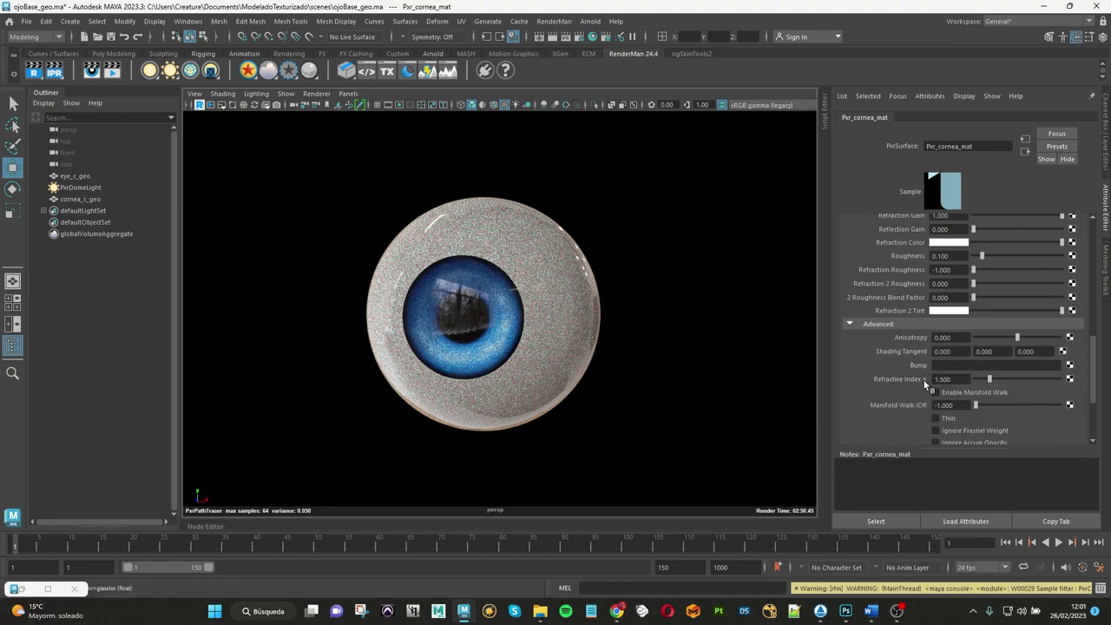
right_click(924, 380)
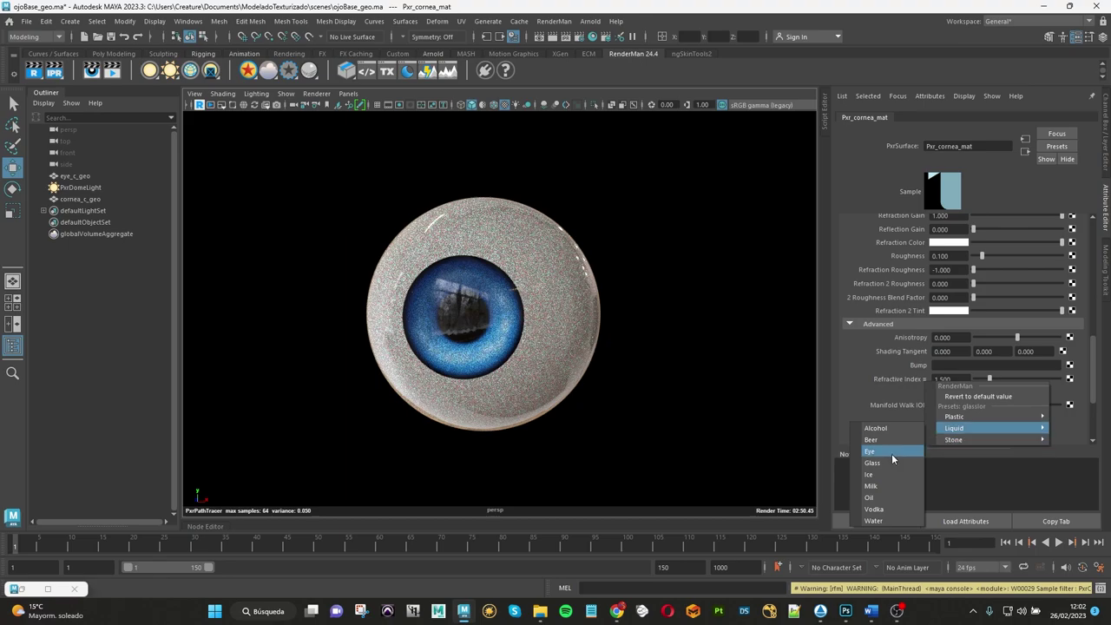
mouse_move(956, 417)
left_click(892, 453)
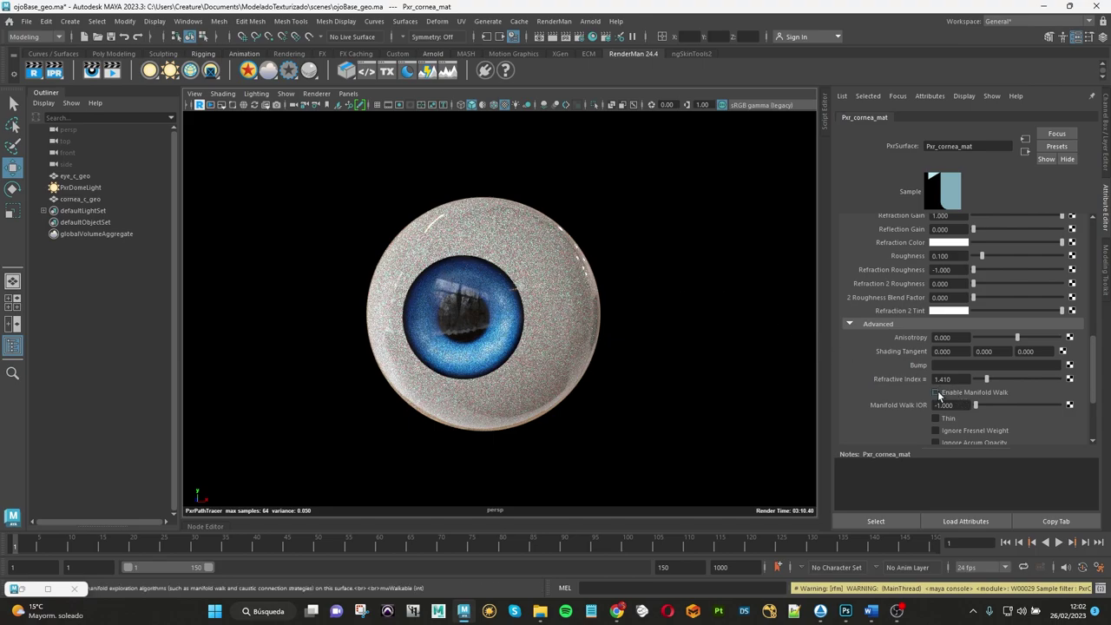
left_click(936, 393)
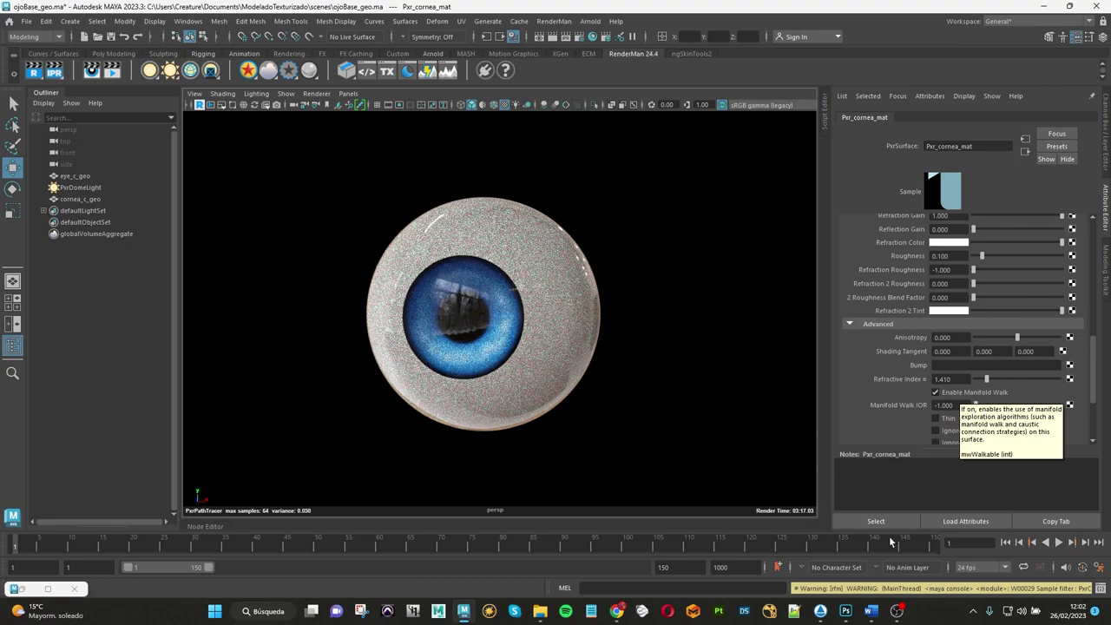
left_click_drag(1091, 371, 1092, 386)
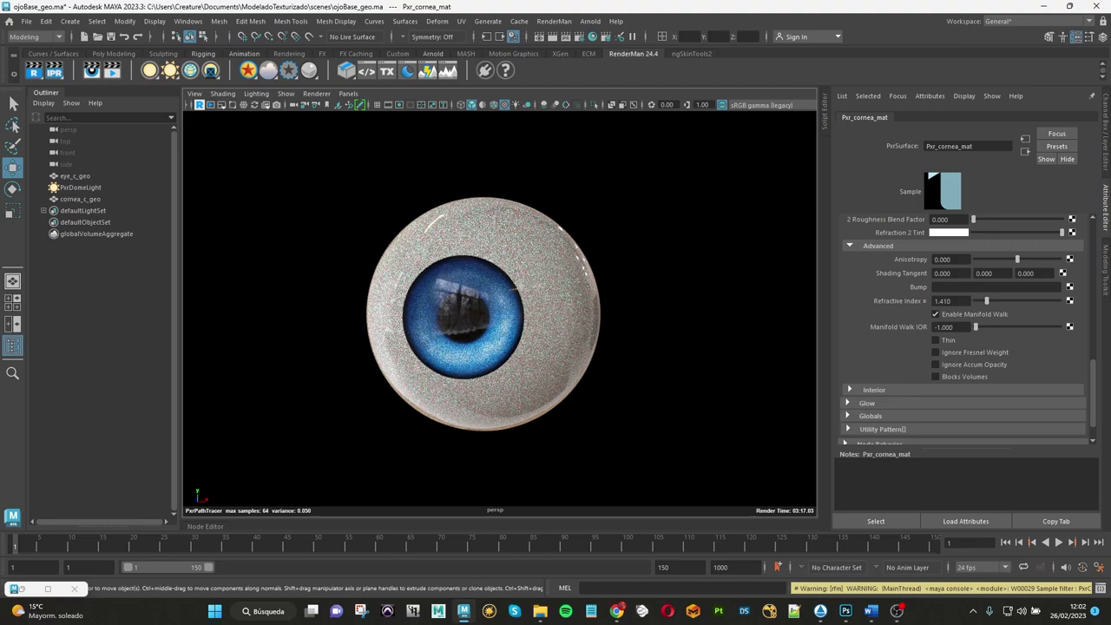
Step: Set Pxr_cornea_mat's specular face colour value to 0.005
left_click(669, 248)
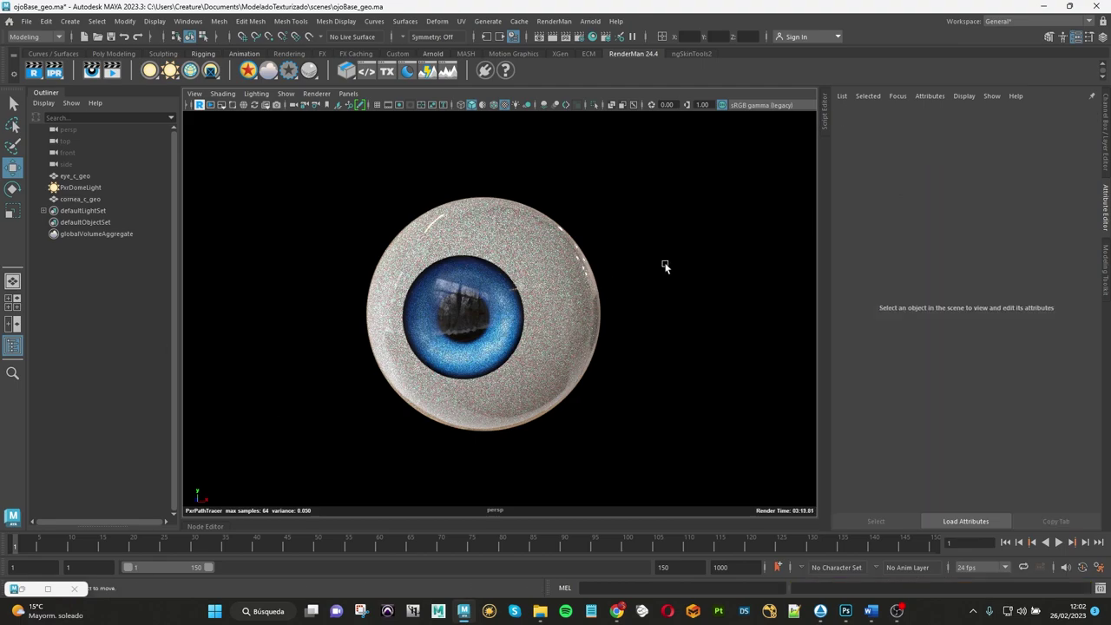
left_click(530, 240)
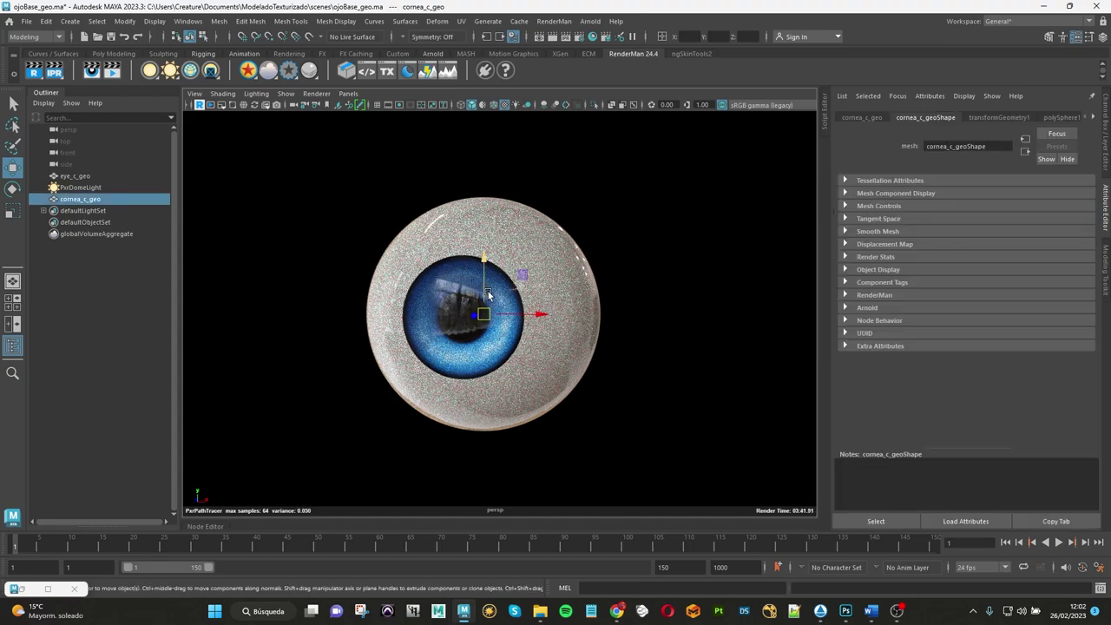
left_click(1093, 117)
left_click(1055, 171)
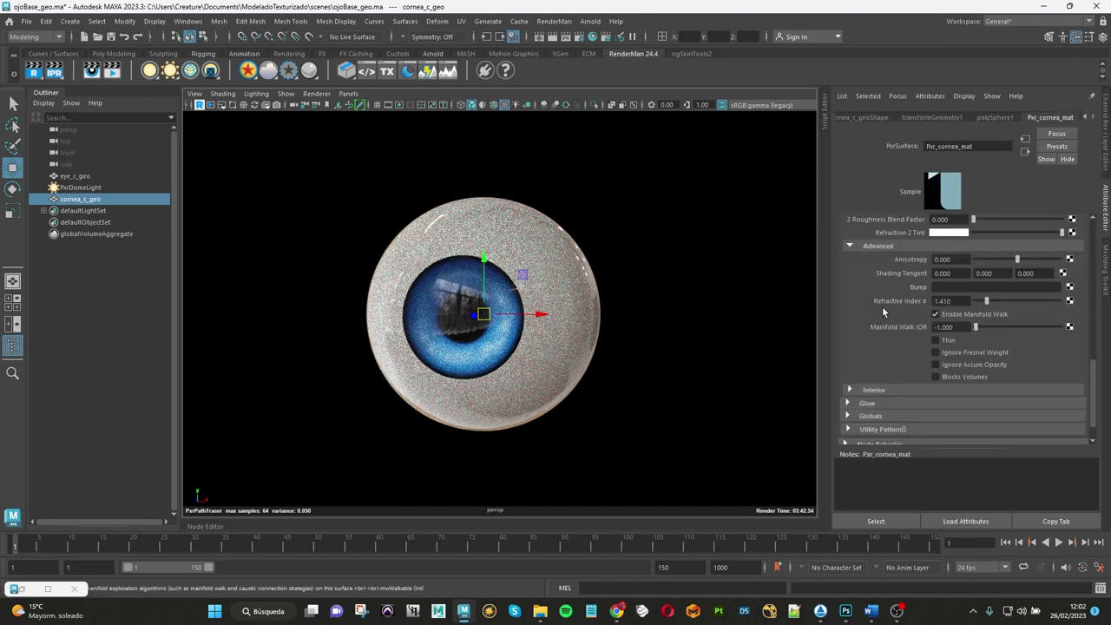
scroll(1094, 378, "down", 1)
left_click_drag(1093, 379, 1093, 250)
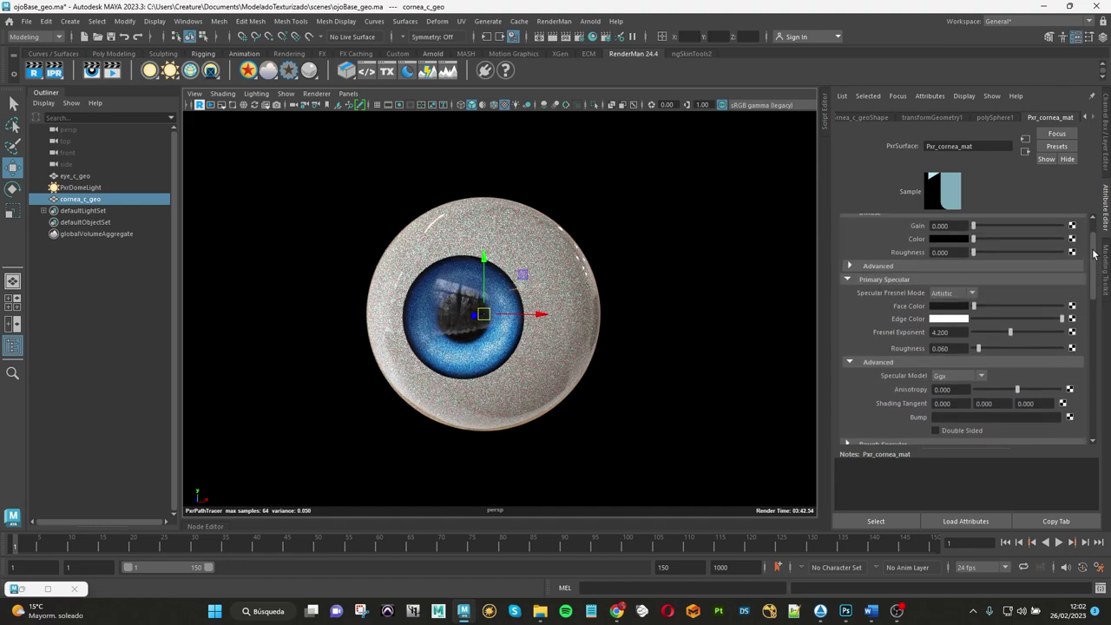
left_click(962, 334)
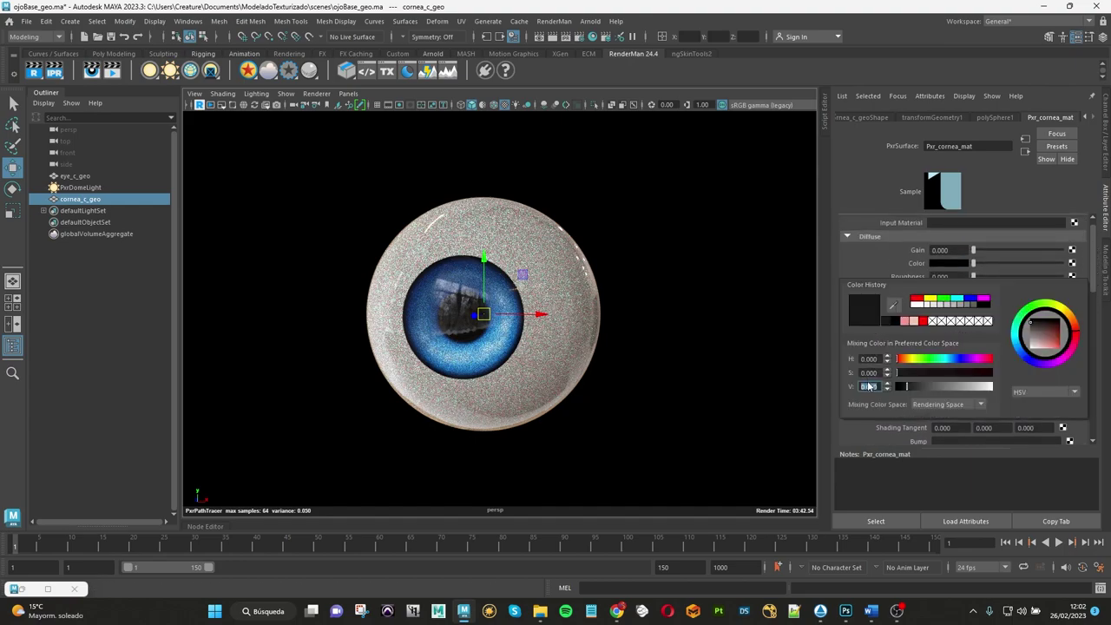
left_click(871, 387)
type("0.005")
key("Return")
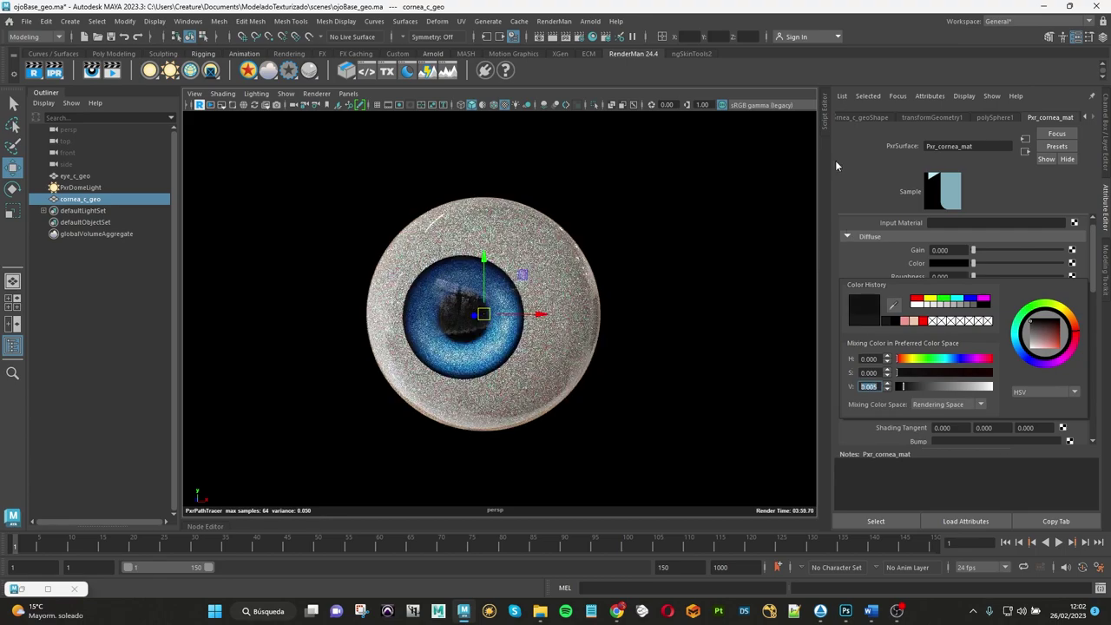
left_click(867, 173)
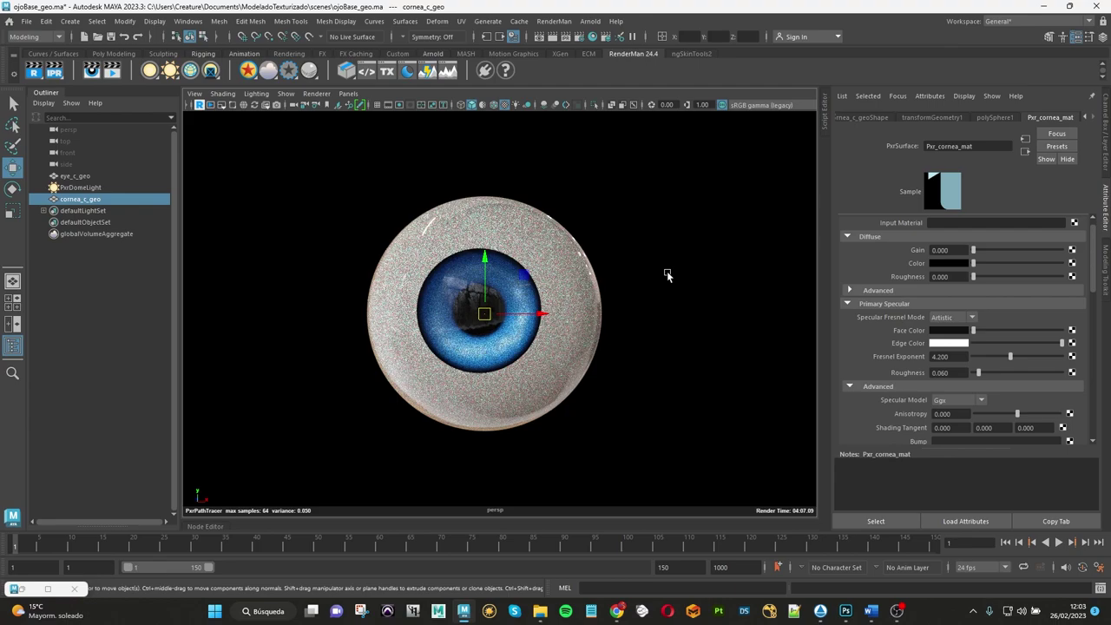
Step: Undo the recent cornea rotations so it faces forward, and stop the interactive render
key("ctrl+z")
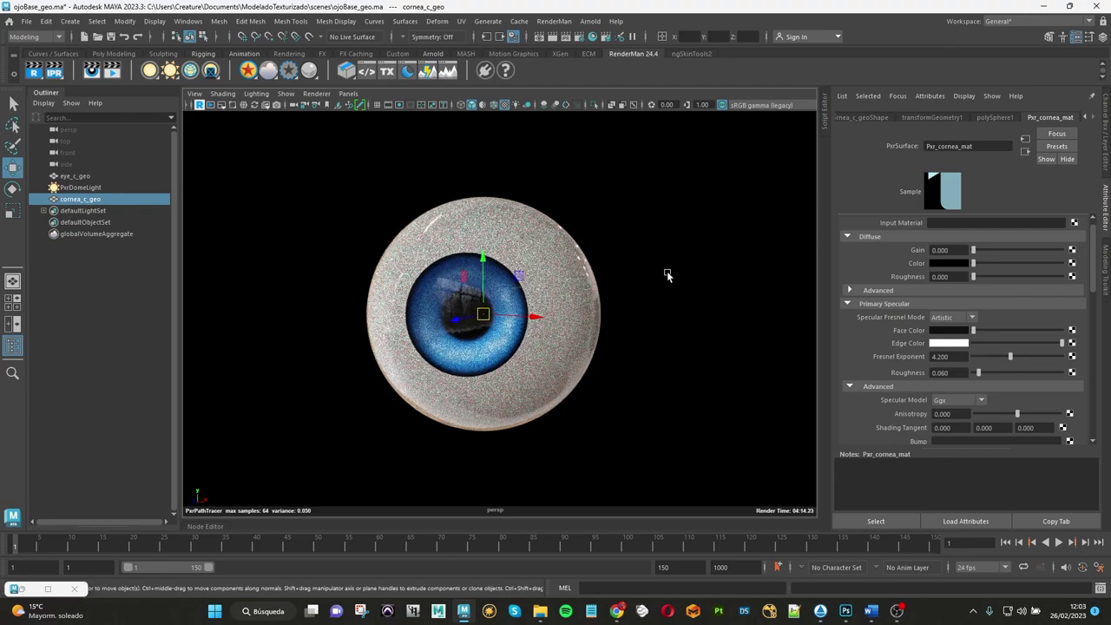
key("ctrl+z")
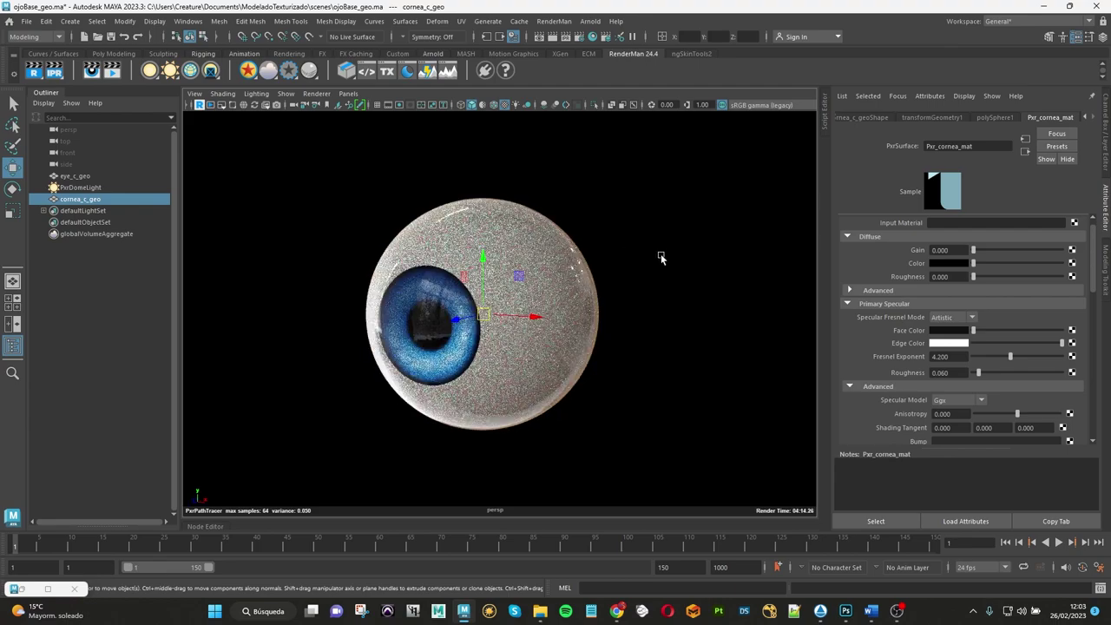
key("ctrl+z")
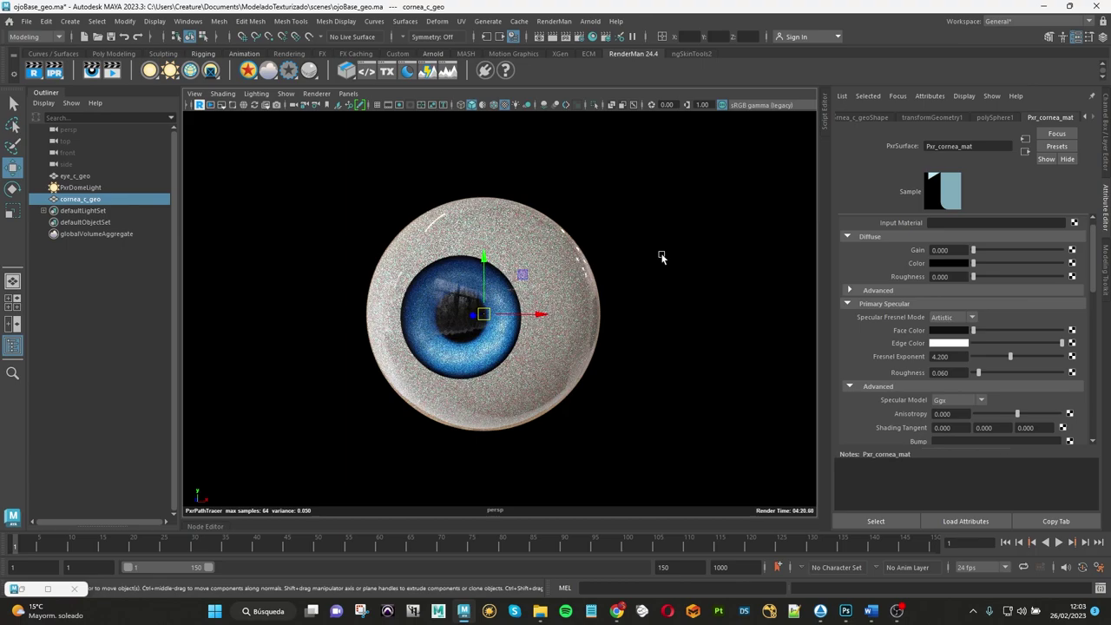
left_click(205, 111)
Step: Delete cornea_c_geo's history, check its shape's Render Stats, and clear the selection
left_click(1084, 117)
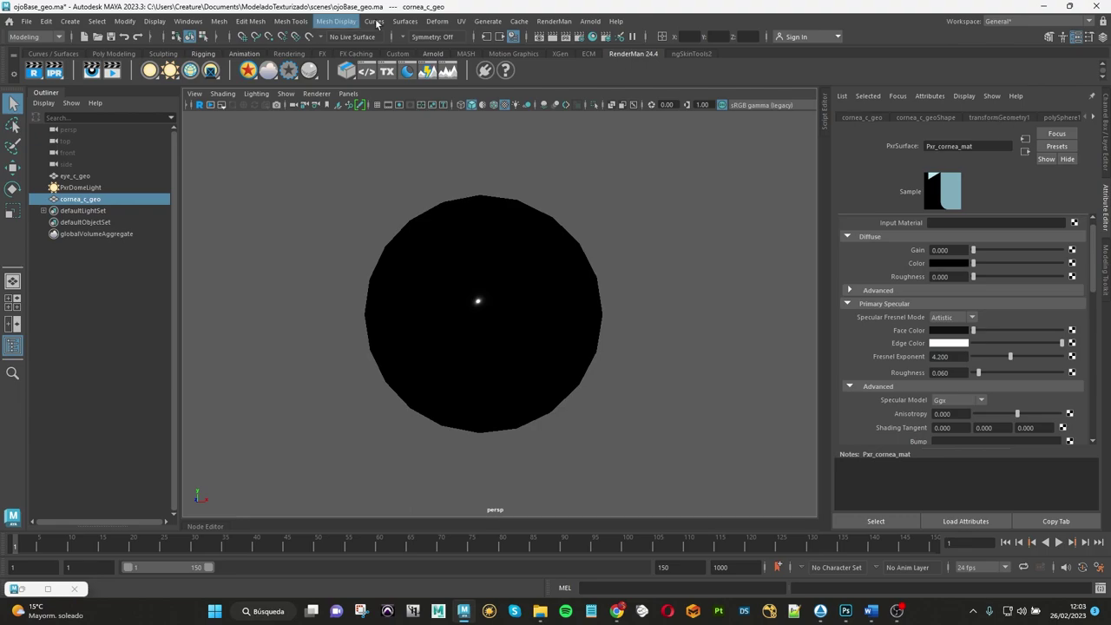
left_click(46, 21)
mouse_move(84, 172)
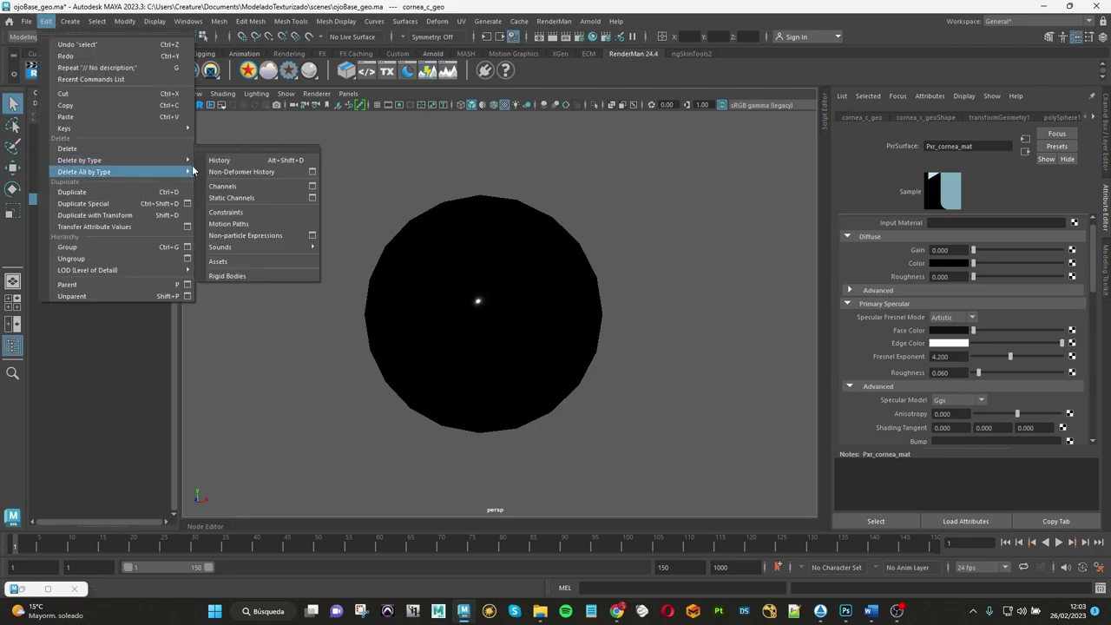
left_click(243, 167)
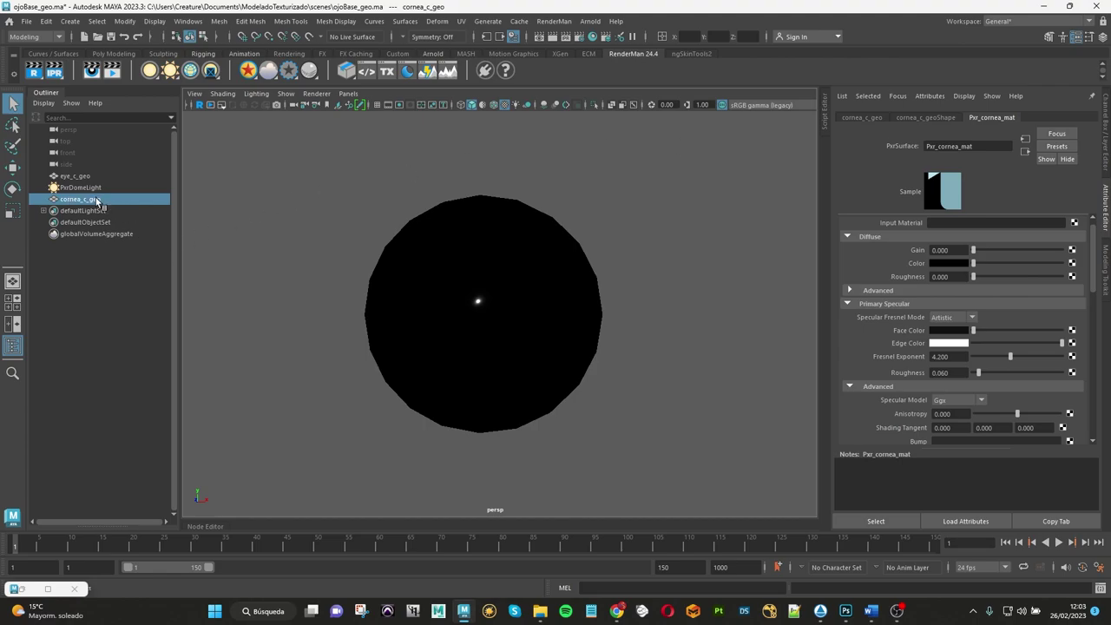
left_click(917, 118)
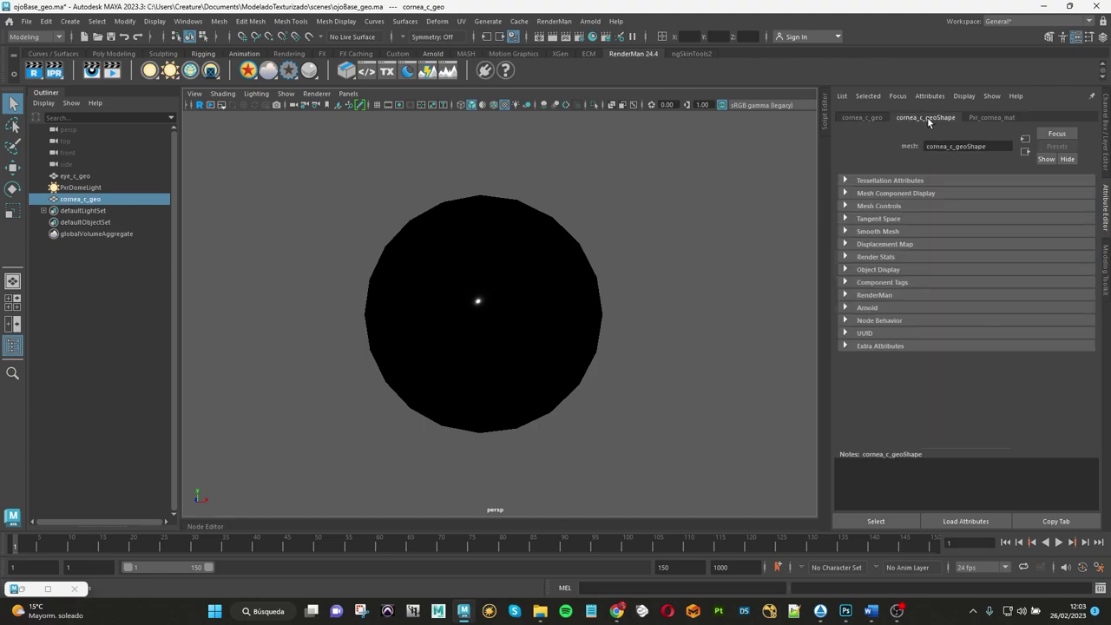
left_click(873, 258)
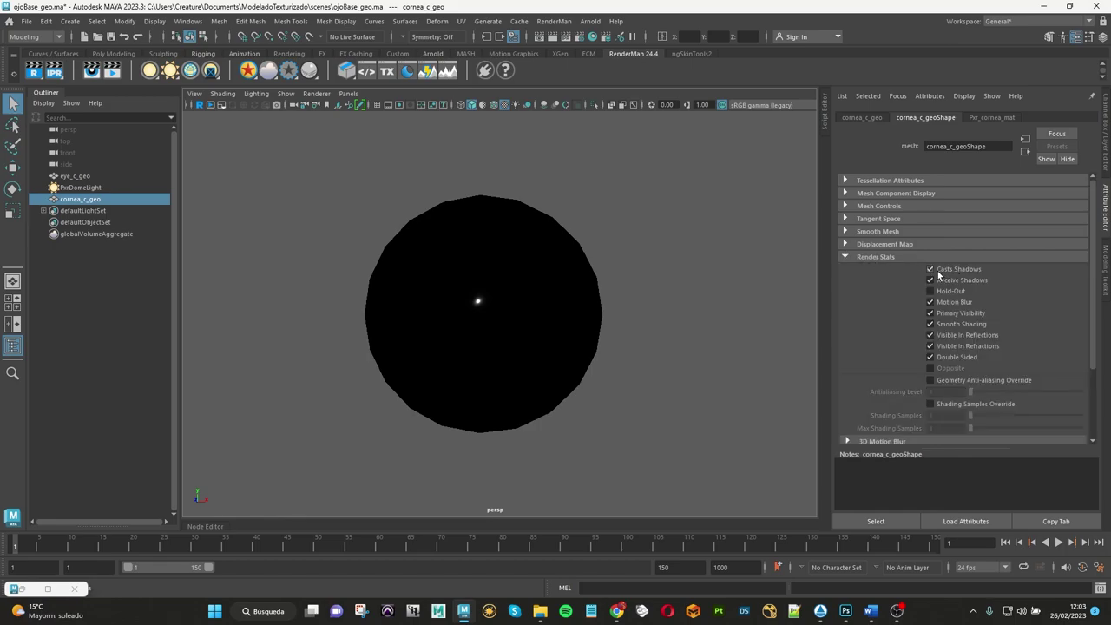
left_click(756, 272)
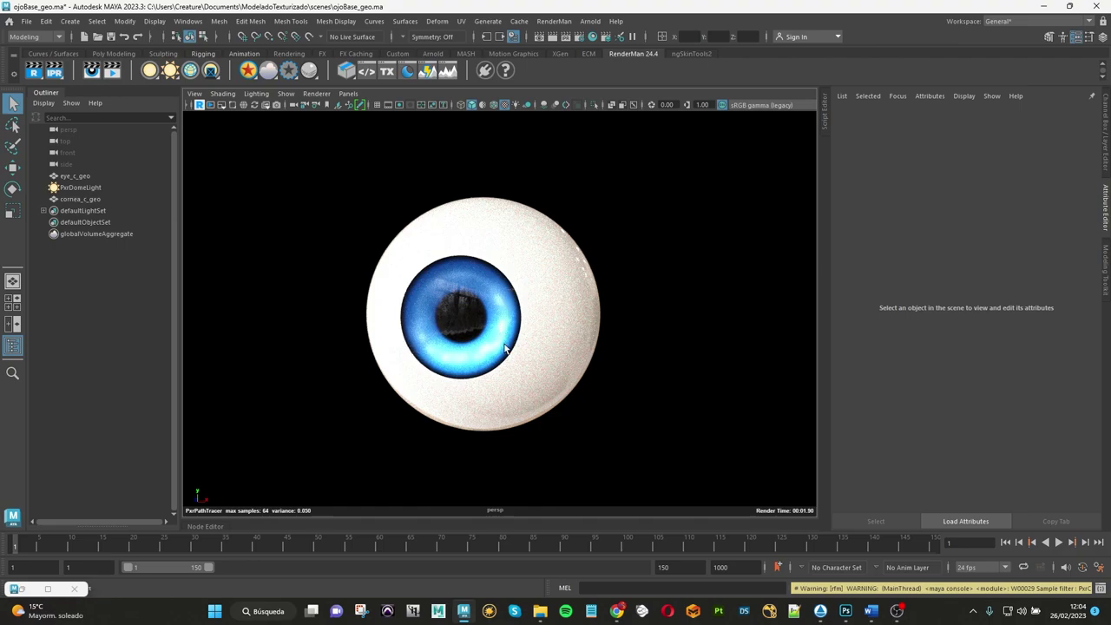
Step: Select eye_c_geo, inspect the file2 texture on Pxr_eye_mat, and open the PxrGamma1 node
left_click(75, 177)
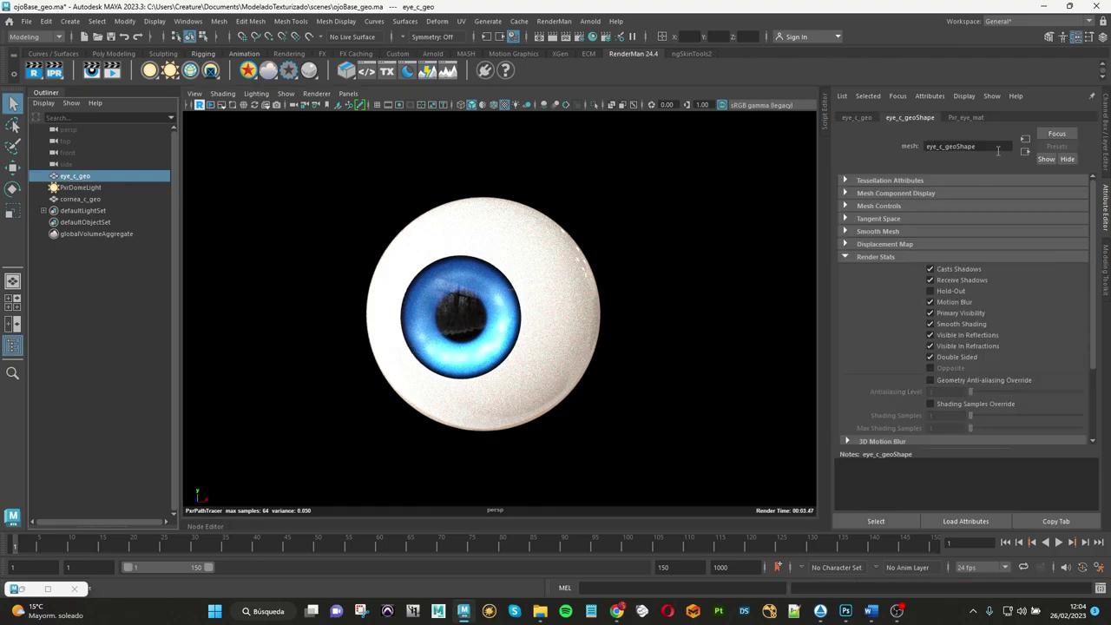
left_click(969, 114)
left_click_drag(1096, 297, 1096, 285)
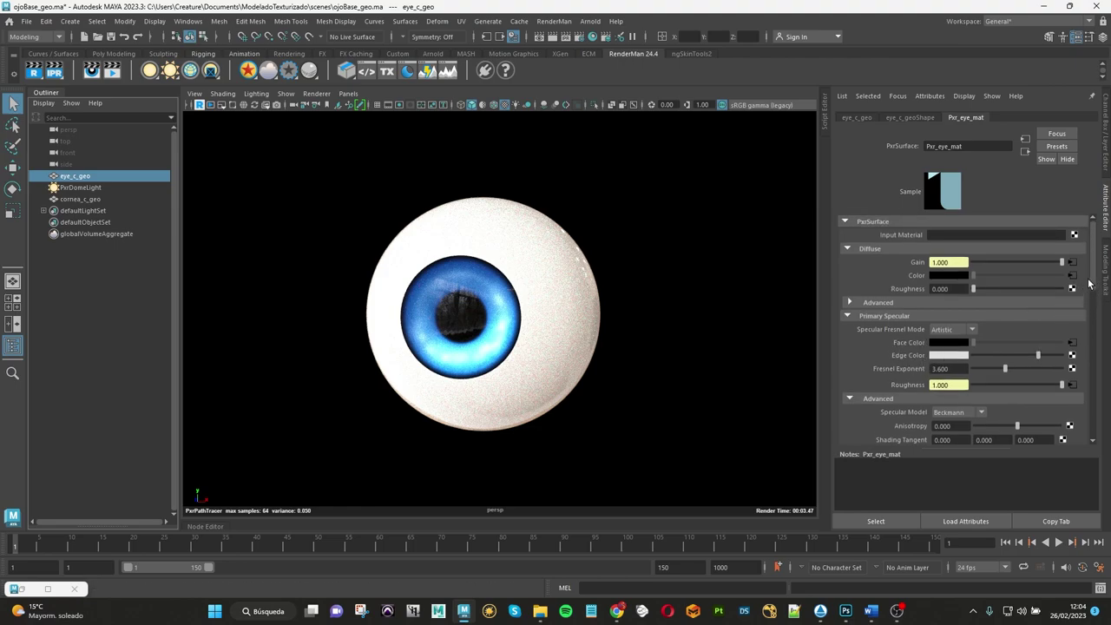
mouse_move(1092, 284)
left_mouse_down()
mouse_move(1092, 308)
mouse_move(1107, 250)
left_mouse_up()
left_click(1074, 263)
mouse_move(1092, 288)
left_mouse_down()
mouse_move(1094, 300)
mouse_move(1093, 261)
left_mouse_up()
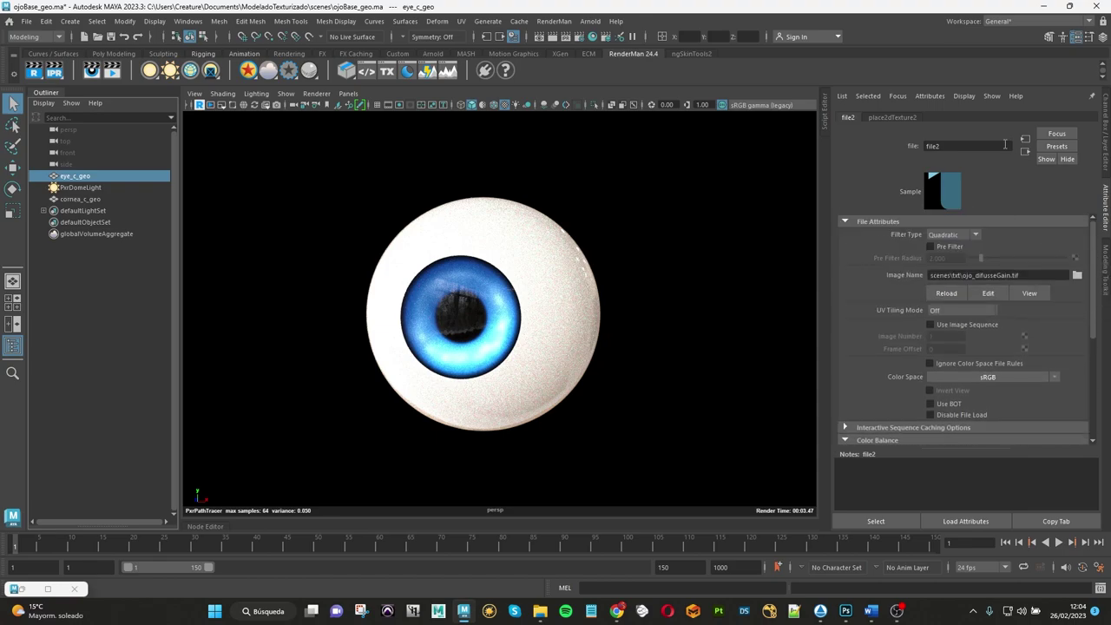
left_click(1026, 150)
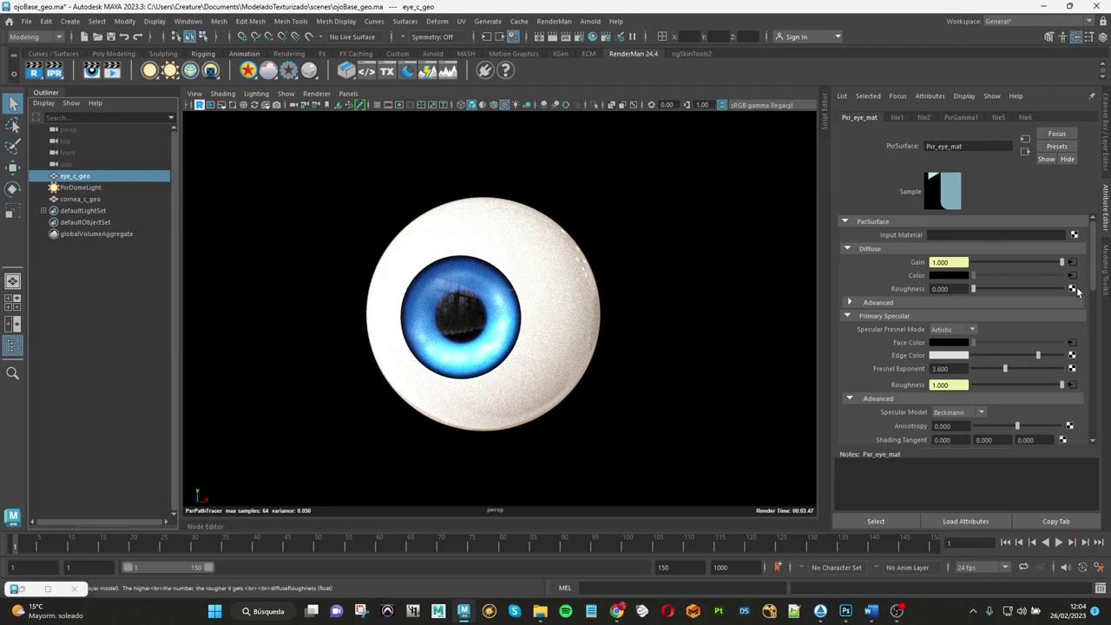
left_click_drag(1098, 261, 1096, 279)
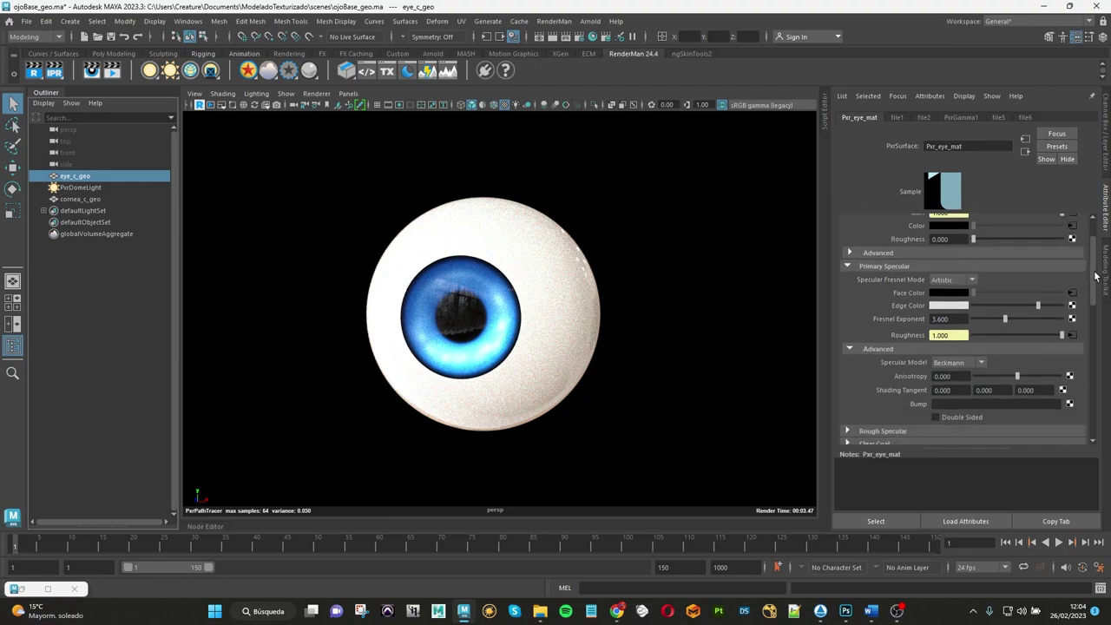
left_click(1074, 294)
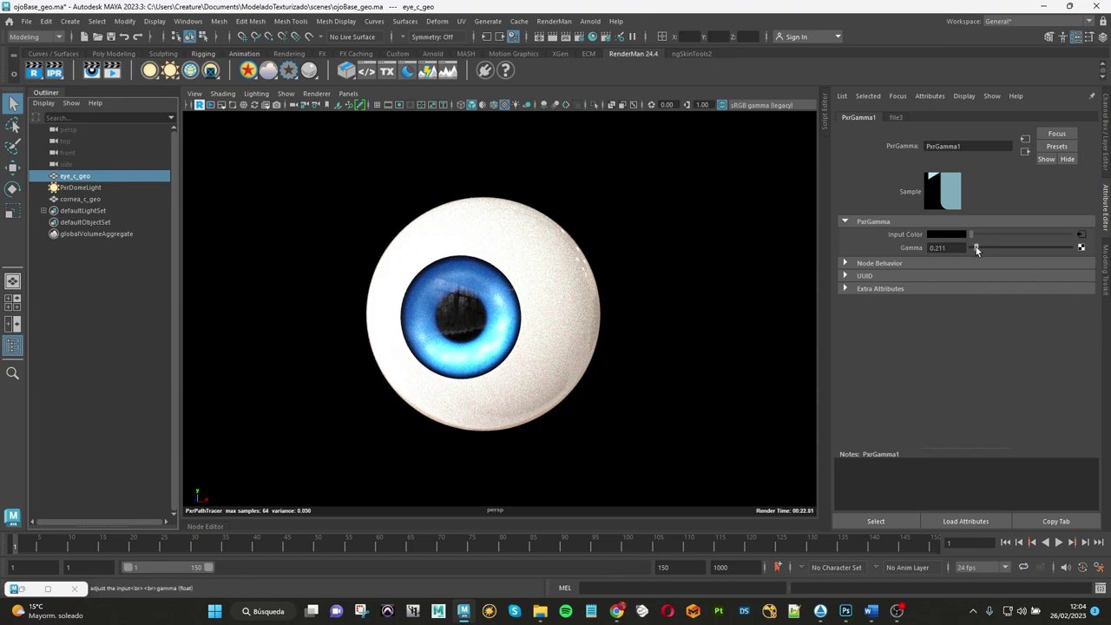
Step: Try a PxrGamma1 gamma of 1, settle on 0.4, and return to Pxr_eye_mat
left_click_drag(976, 247, 1036, 245)
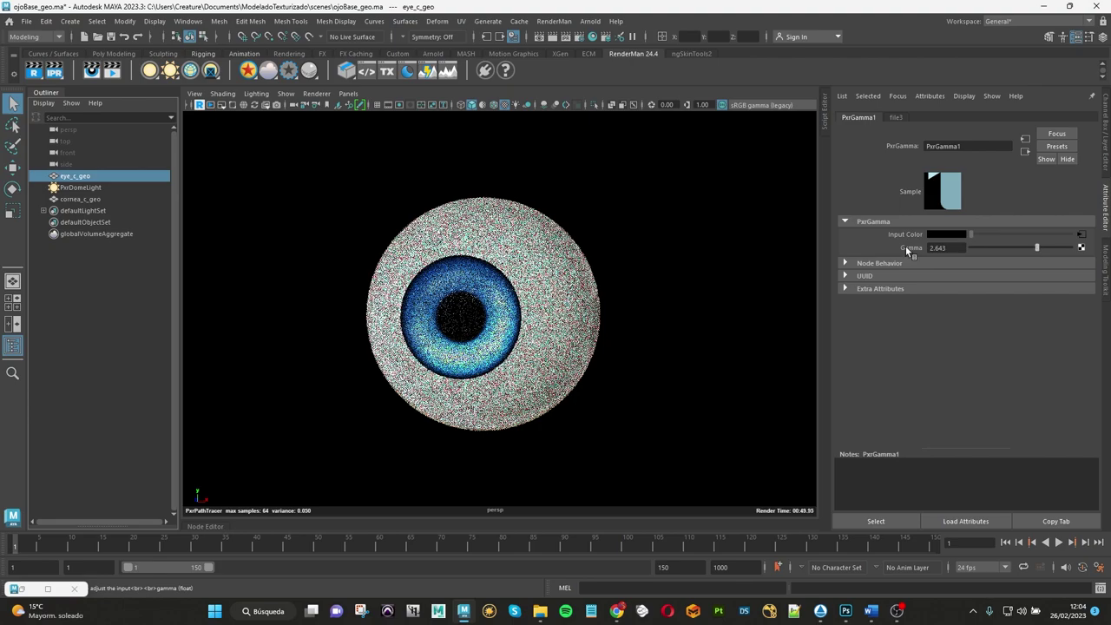
double_click(943, 248)
type("1")
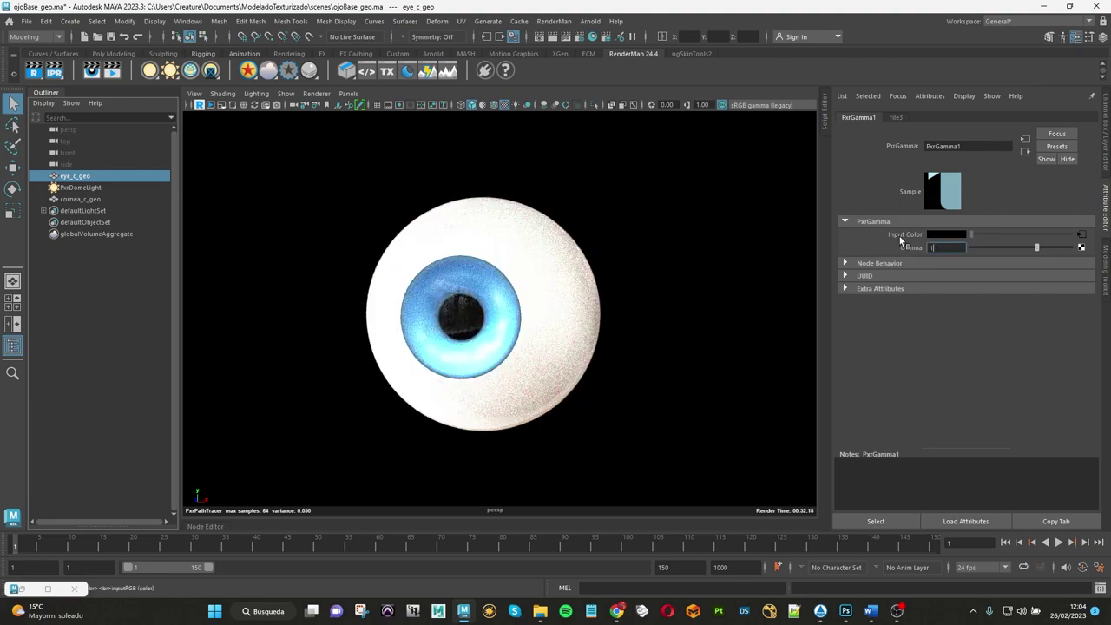
key("Return")
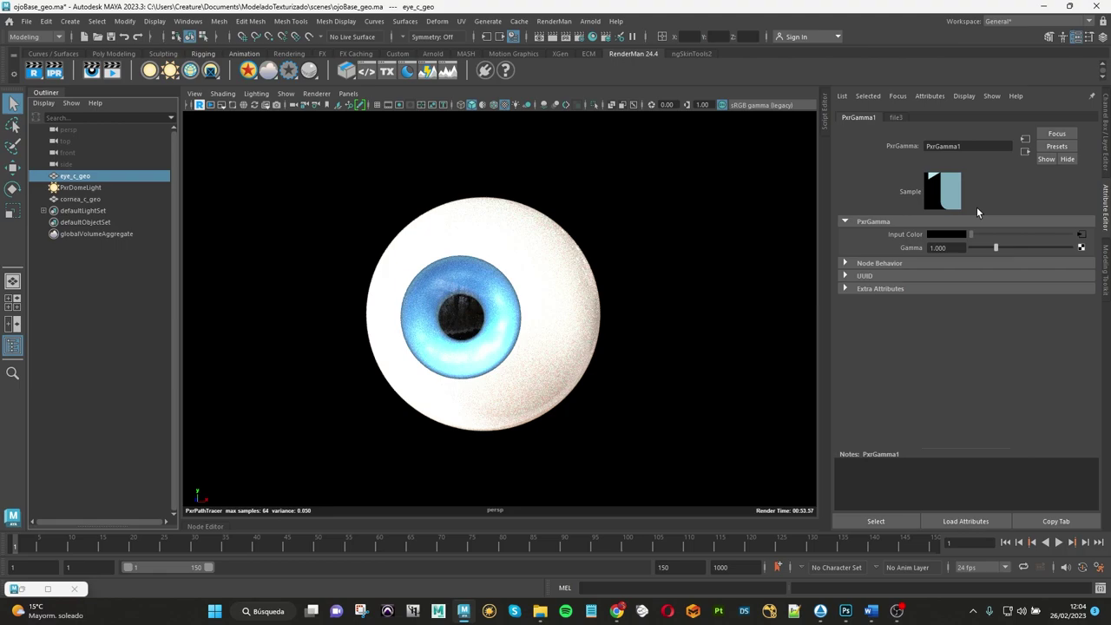
double_click(939, 248)
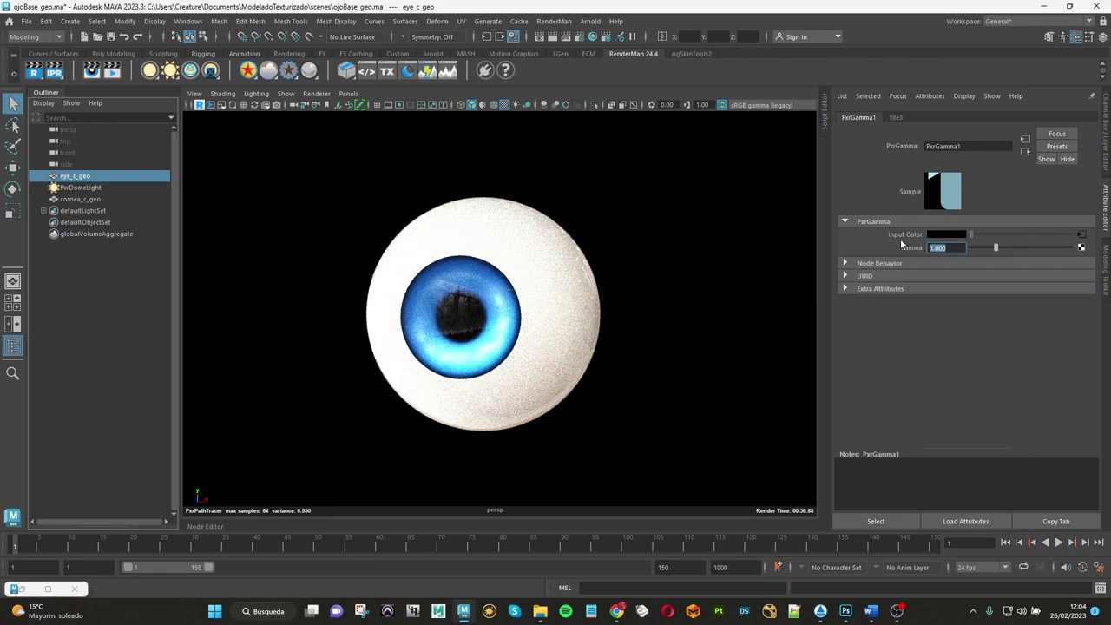
type("0.4")
key("Return")
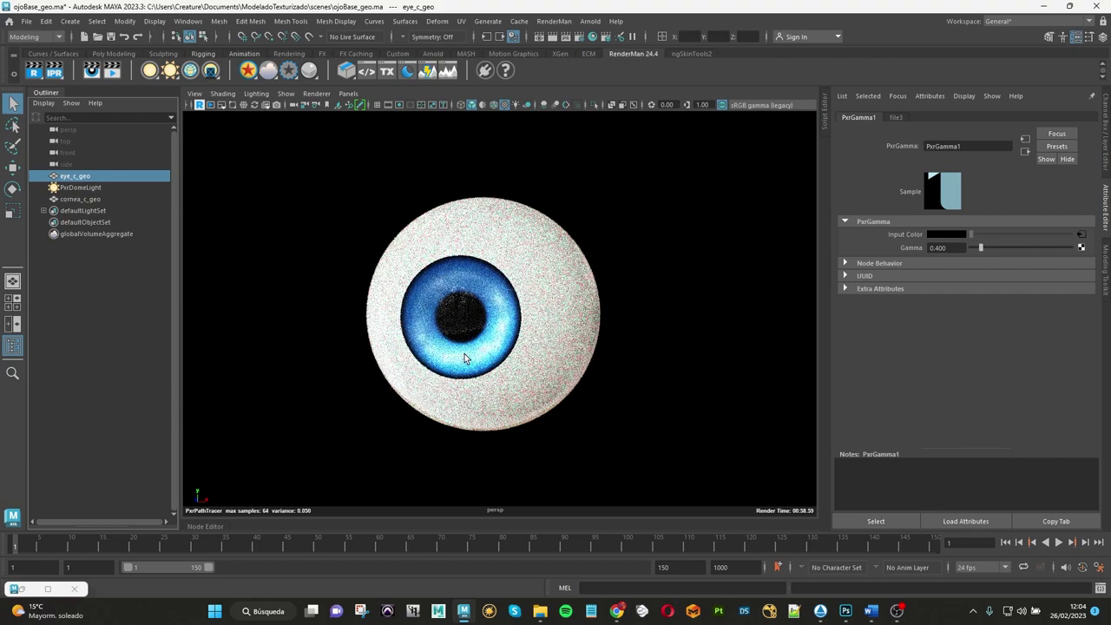
left_click(1026, 152)
mouse_move(1091, 261)
left_mouse_down()
mouse_move(1092, 284)
mouse_move(1087, 264)
left_mouse_up()
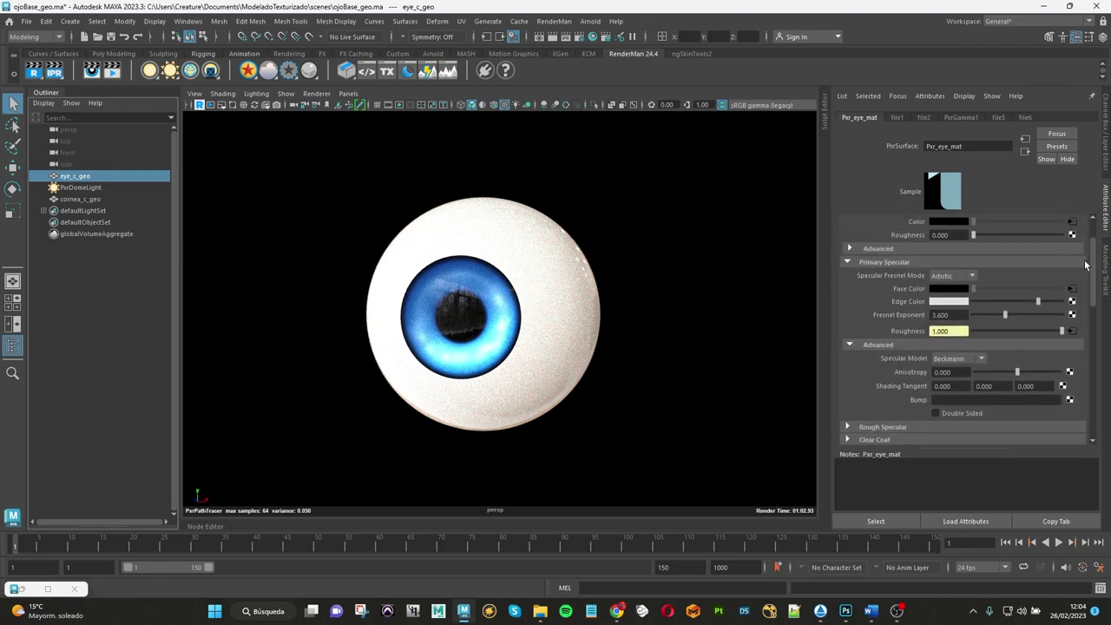
Step: Open the eye material's diffuse gain texture settings
left_click(897, 264)
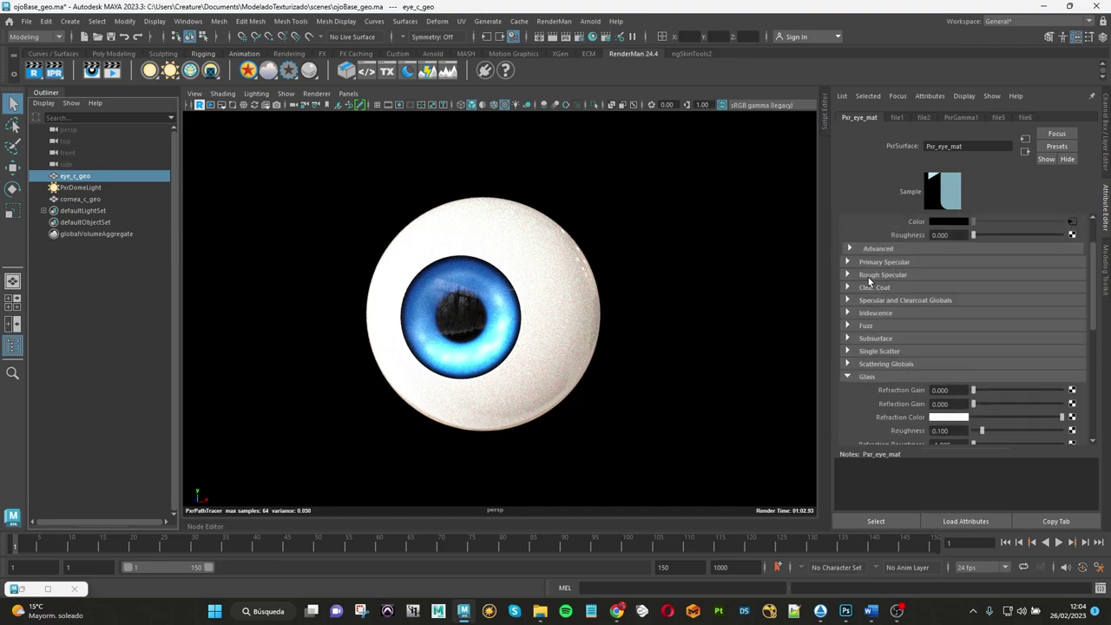
left_click(879, 339)
scroll(1094, 299, "up", 2)
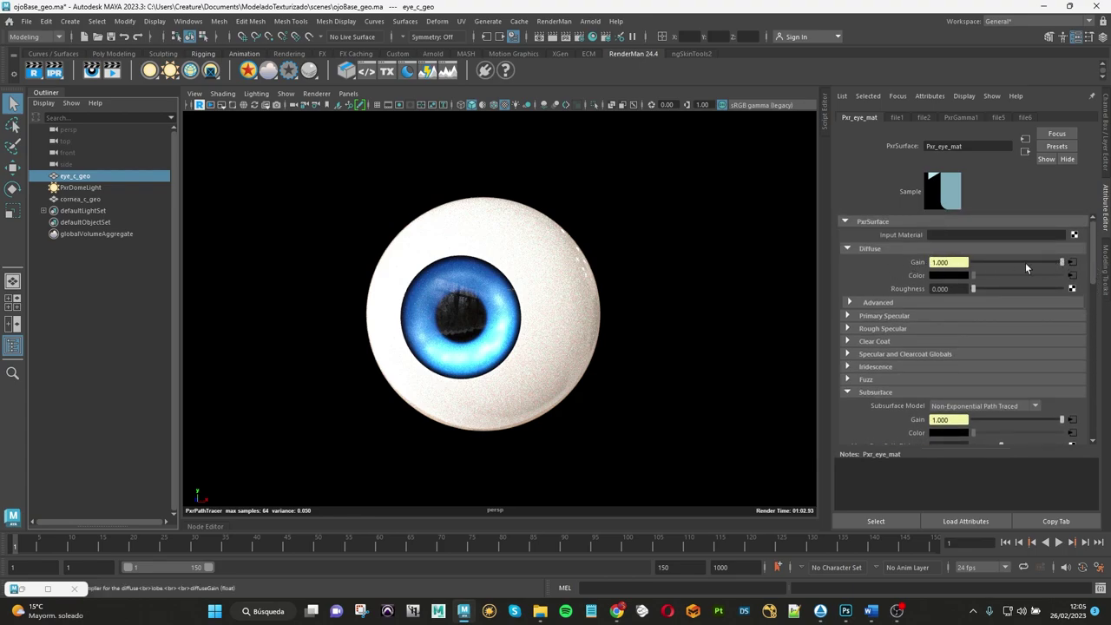
left_click(1070, 263)
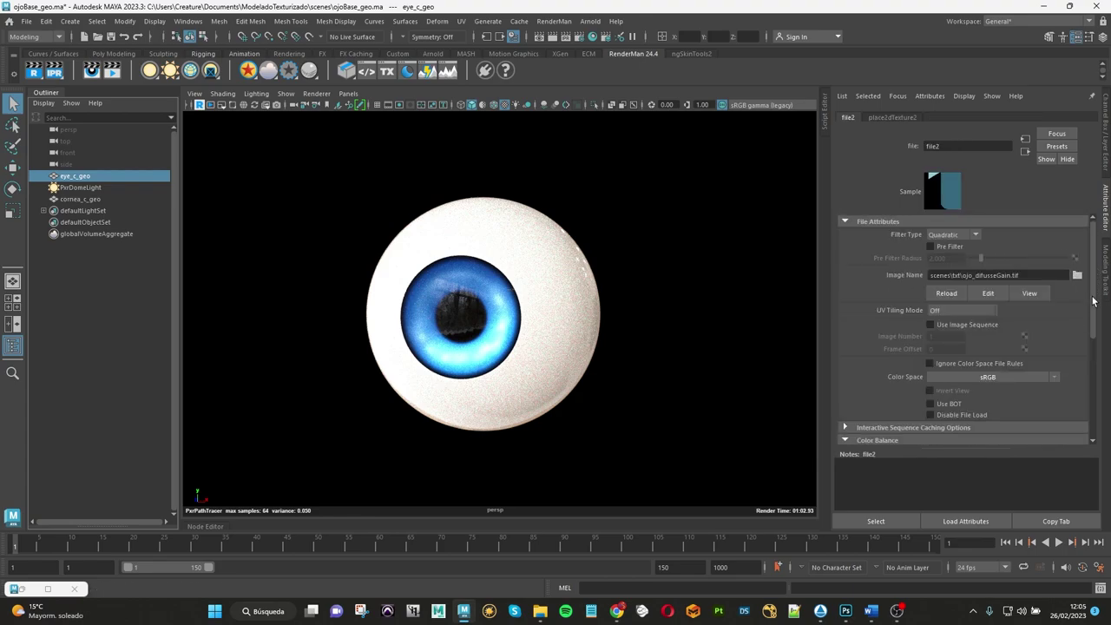
left_click_drag(1091, 303, 1094, 382)
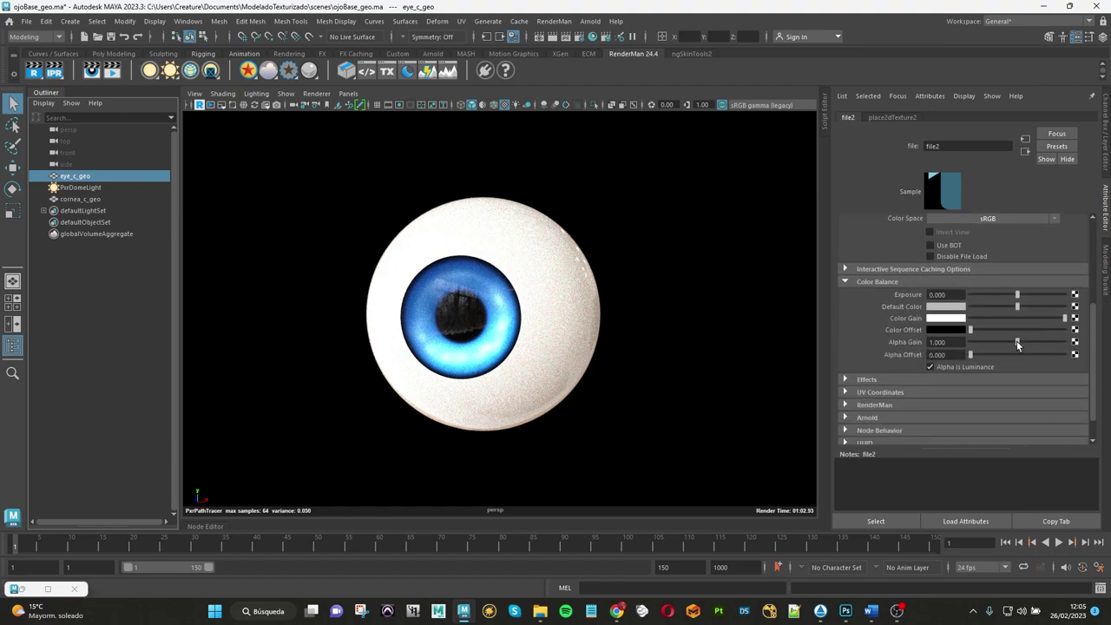
Step: Try Alpha Gain values of 0 and 0.8, settle on 0.5, and stop the viewport render
left_click_drag(1018, 343, 988, 342)
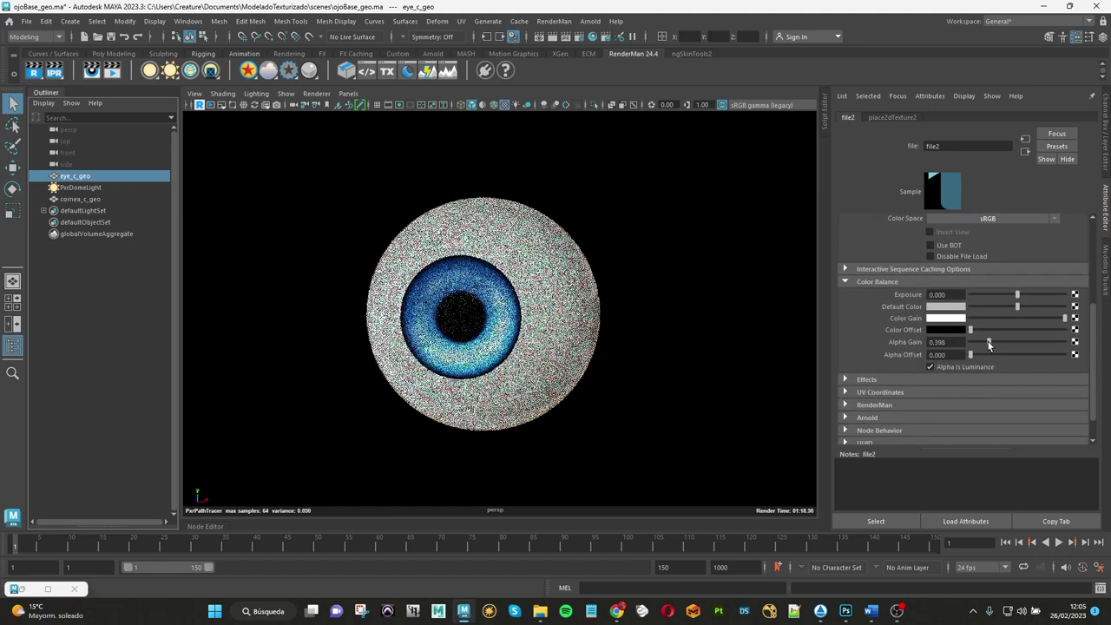
left_click_drag(989, 341, 894, 347)
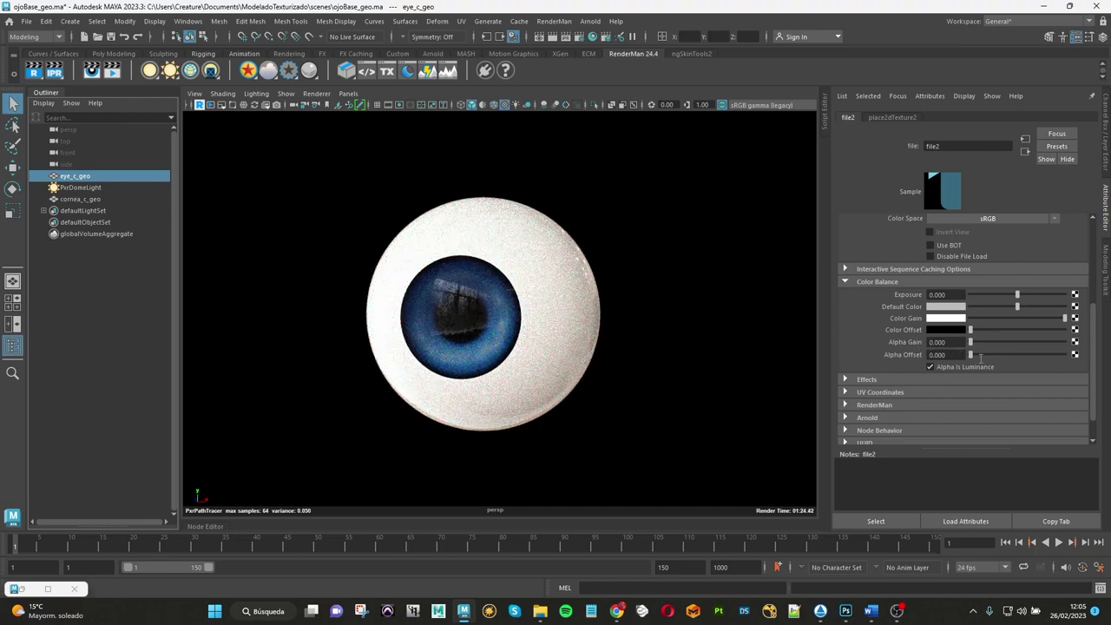
type("0.8")
key("Return")
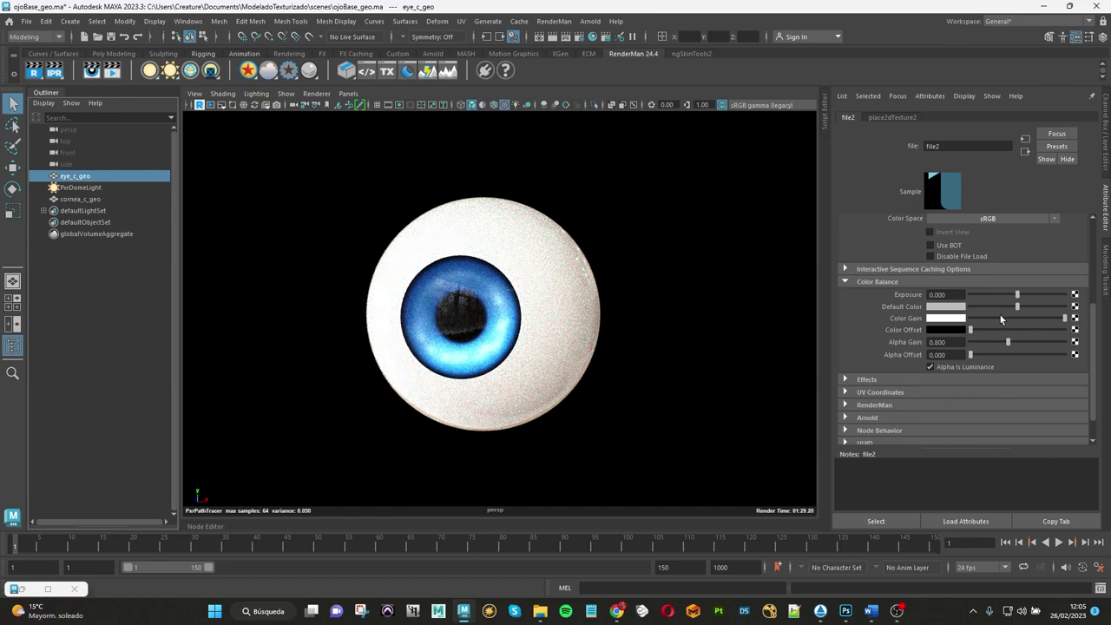
left_click_drag(955, 342, 934, 342)
type(".5")
key("Return")
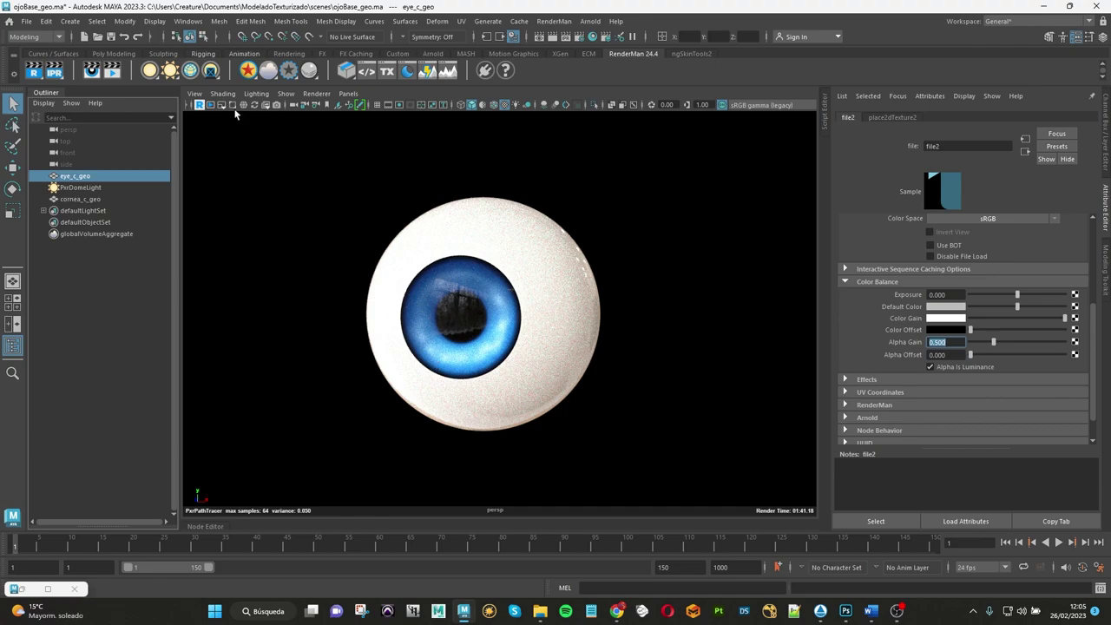
left_click(208, 105)
Step: Select the dome light and browse its HDR map, leaving it unchanged
left_click(78, 188)
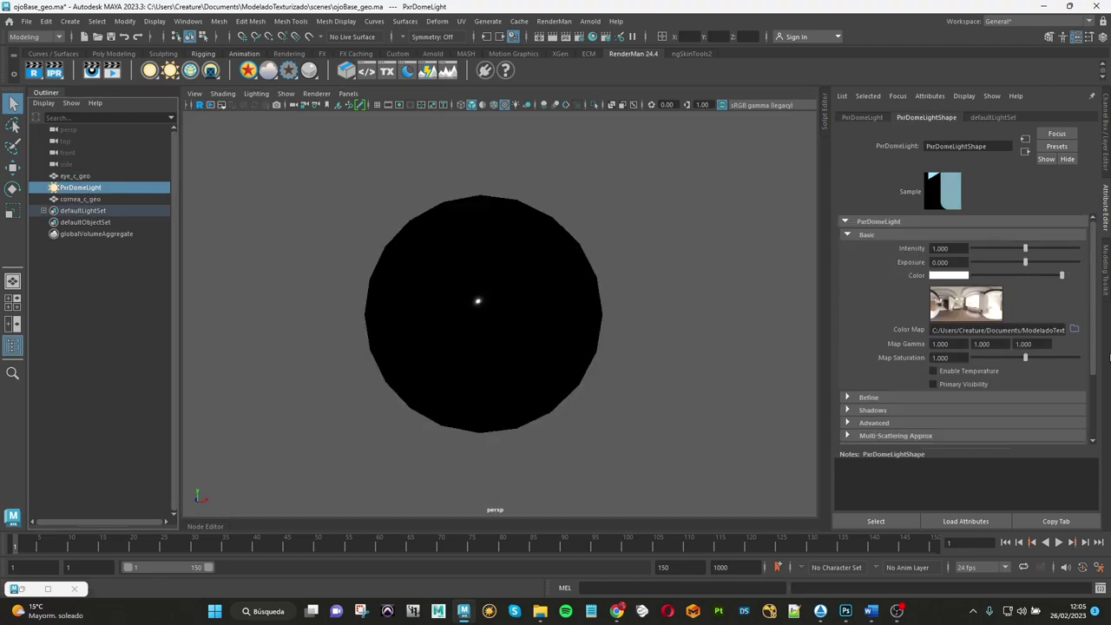
left_click(1075, 331)
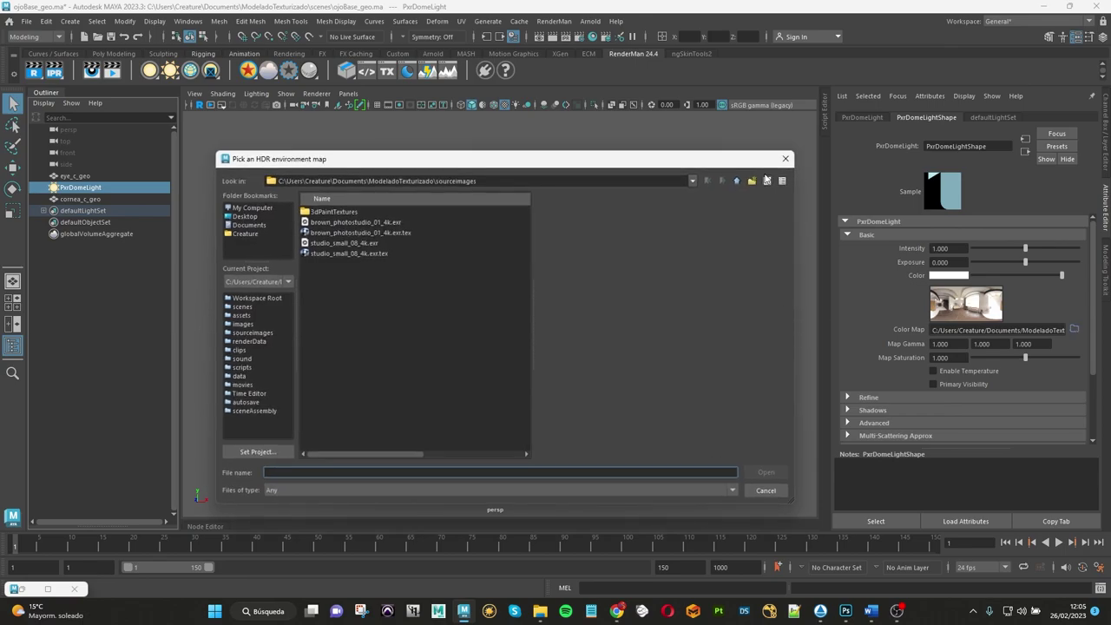
left_click(786, 157)
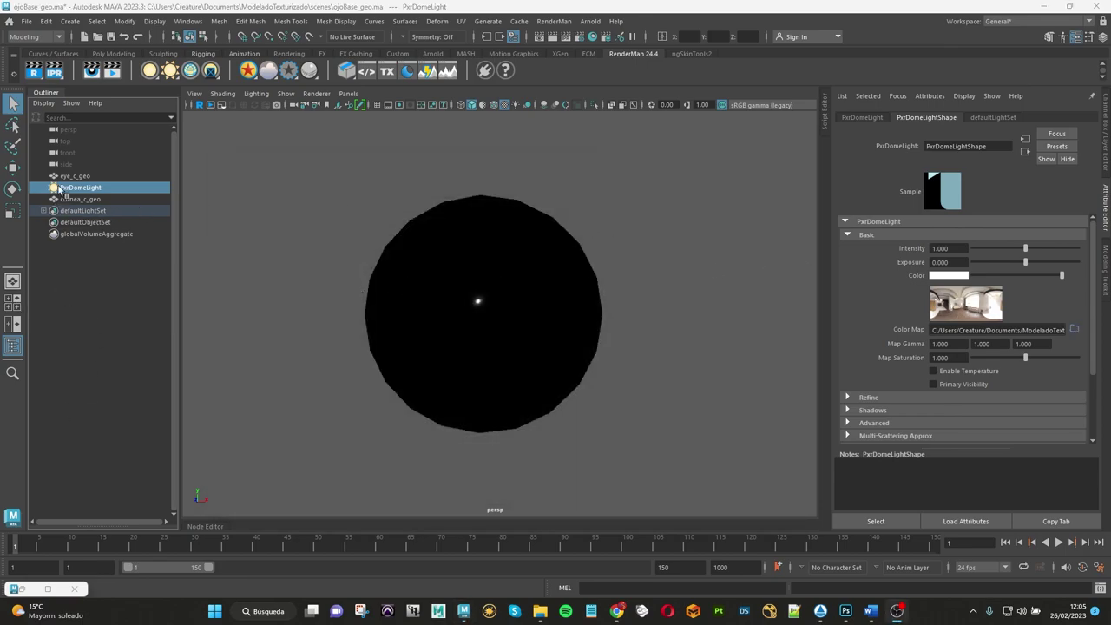
Step: Create a PxrDiskLight from the RenderMan area light options
right_click(169, 73)
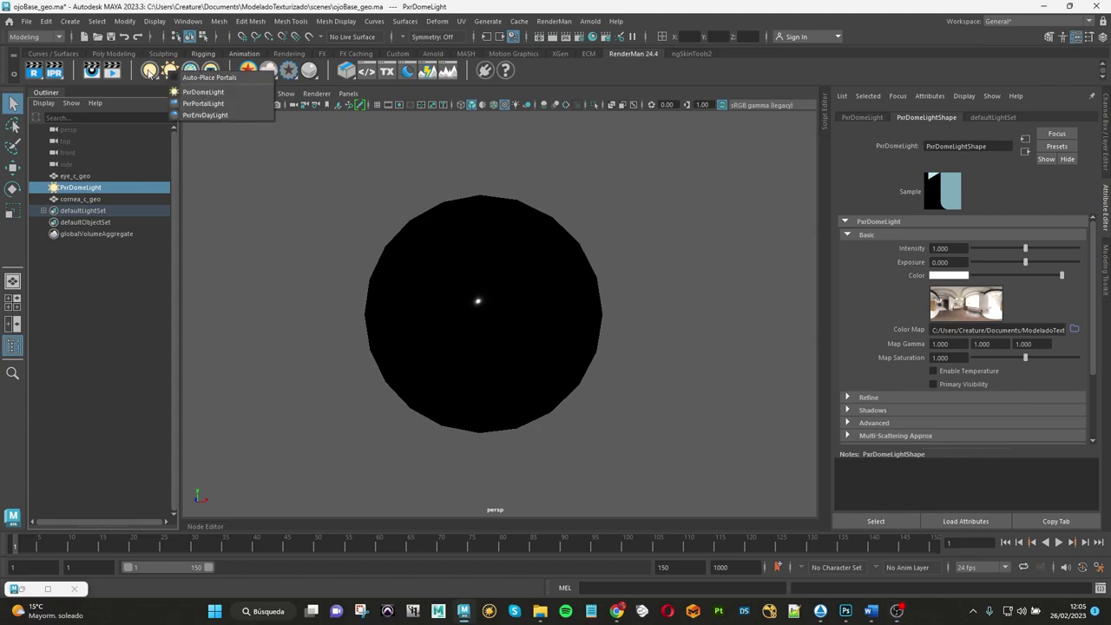
right_click(149, 73)
left_click(204, 103)
scroll(525, 155, "down", 5)
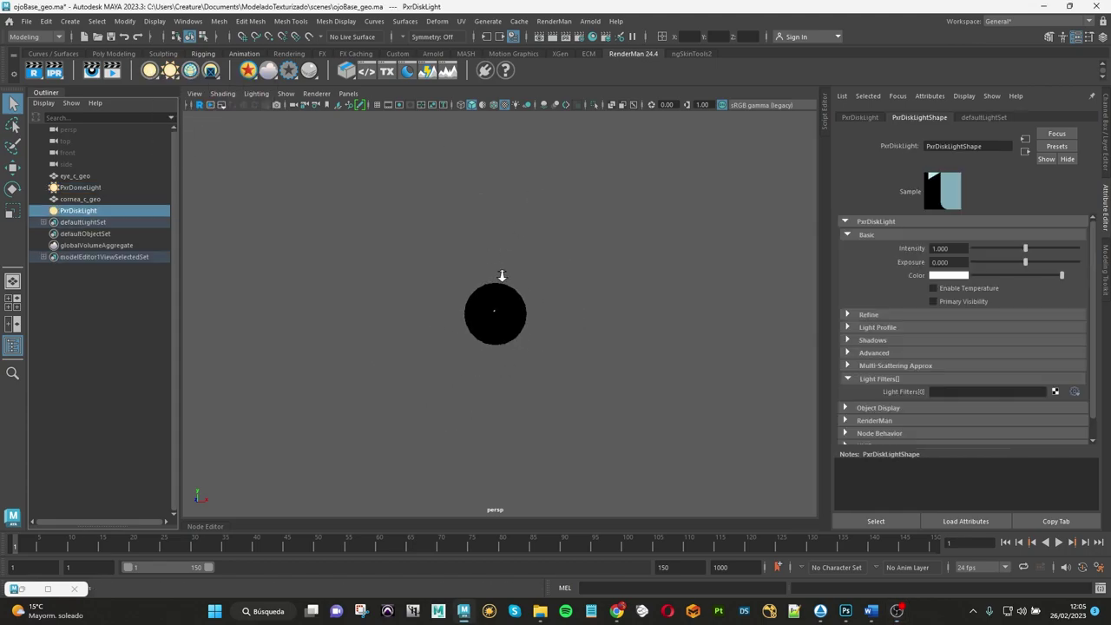
Step: Move the disk light down and to the left, then enlarge it
key("w")
mouse_move(468, 354)
left_mouse_down()
mouse_move(414, 435)
mouse_move(477, 422)
left_mouse_up()
key("e")
key("r")
Step: Show the dome environment image in the viewport and orbit around the disk light
left_click(288, 93)
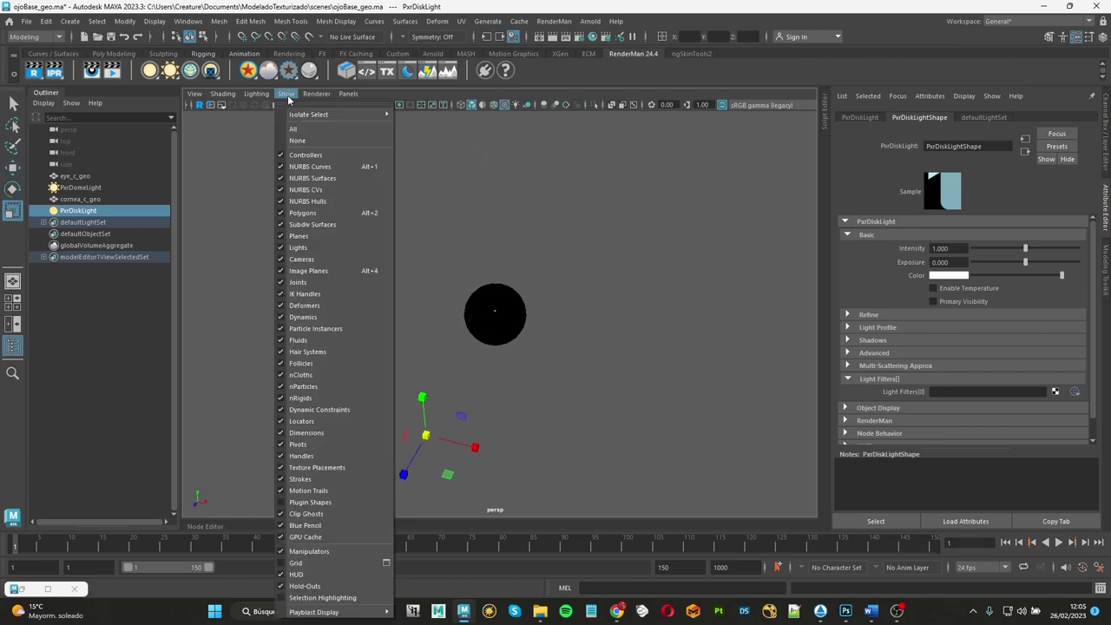
left_click(314, 505)
mouse_move(422, 462)
left_mouse_down("alt")
mouse_move(412, 439)
mouse_move(424, 422)
left_mouse_up("alt")
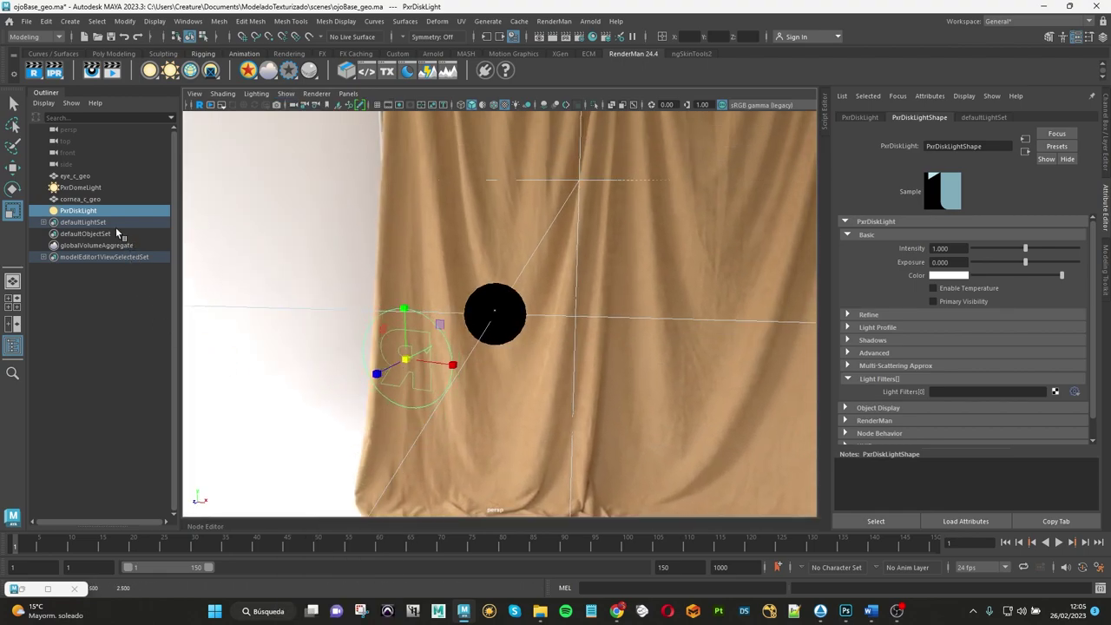
Step: Hide the dome light and raise the disk light upward beside the eye
left_click(87, 188)
key("ctrl+h")
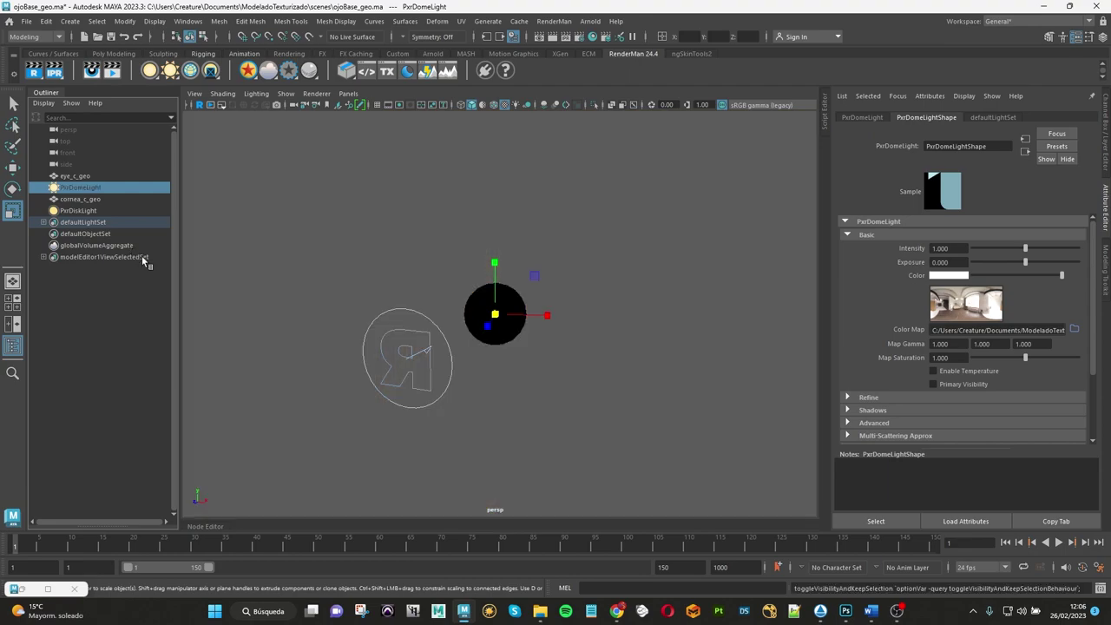
left_click(437, 356)
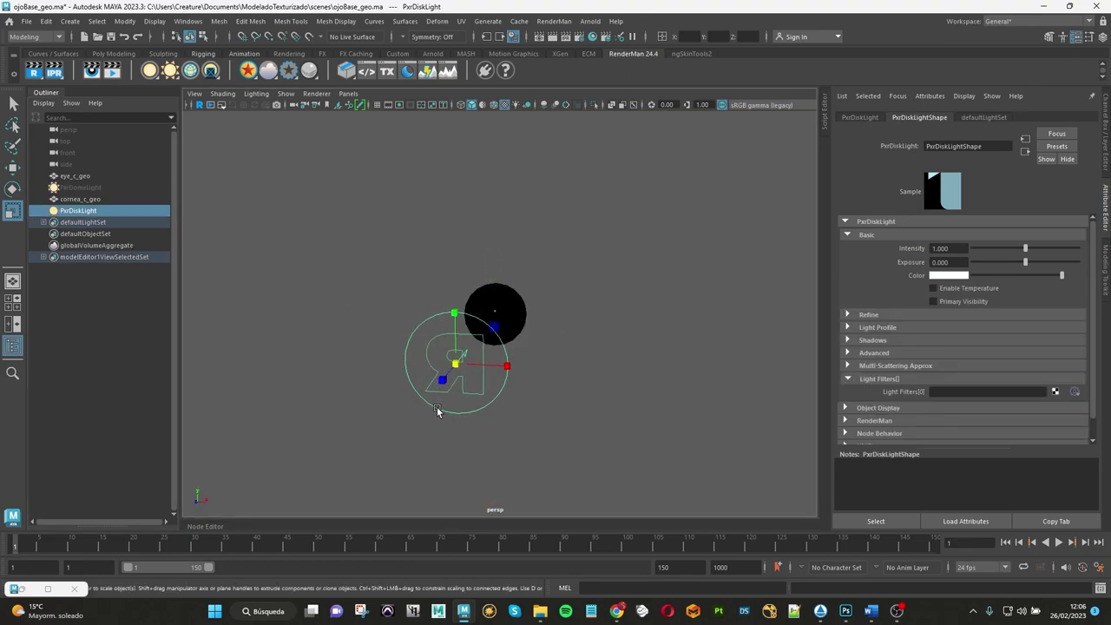
key("w")
mouse_move(455, 315)
left_mouse_down()
mouse_move(463, 257)
mouse_move(534, 295)
left_mouse_up()
Step: Rotate the disk light to face the eye and restart the RenderMan viewport render
key("e")
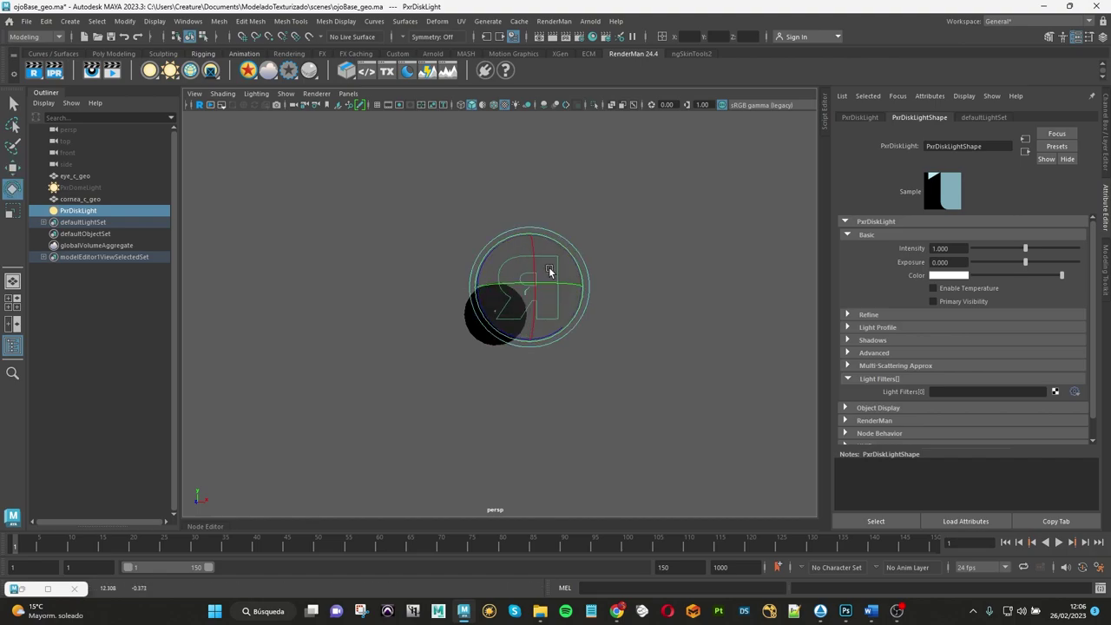
scroll(549, 267, "up", 3)
scroll(625, 296, "up", 3)
key("ctrl+h")
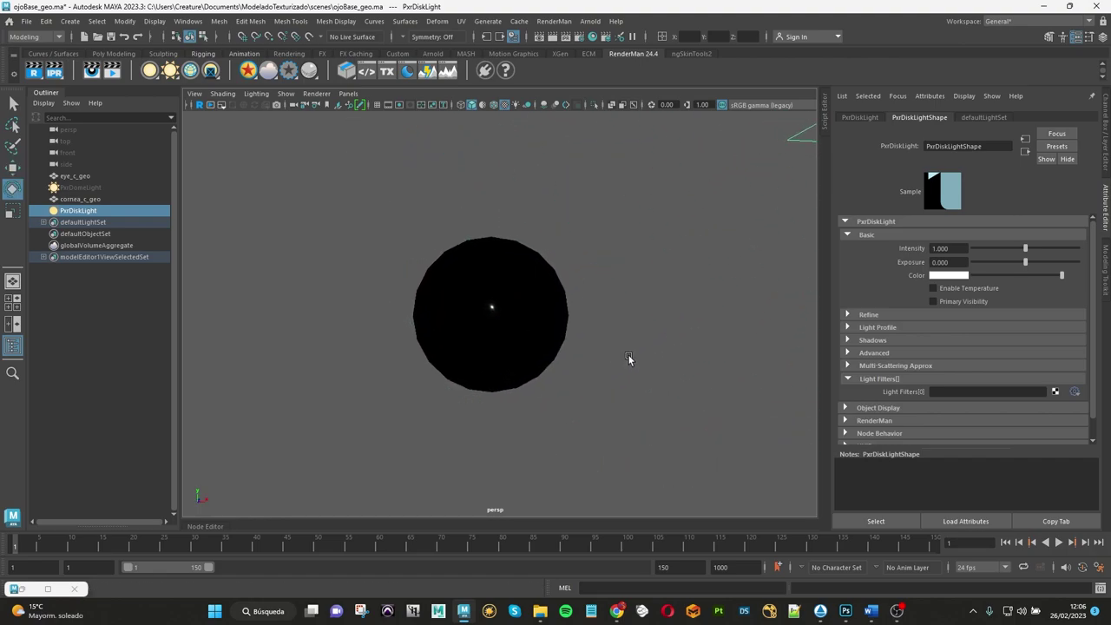
scroll(638, 340, "up", 2)
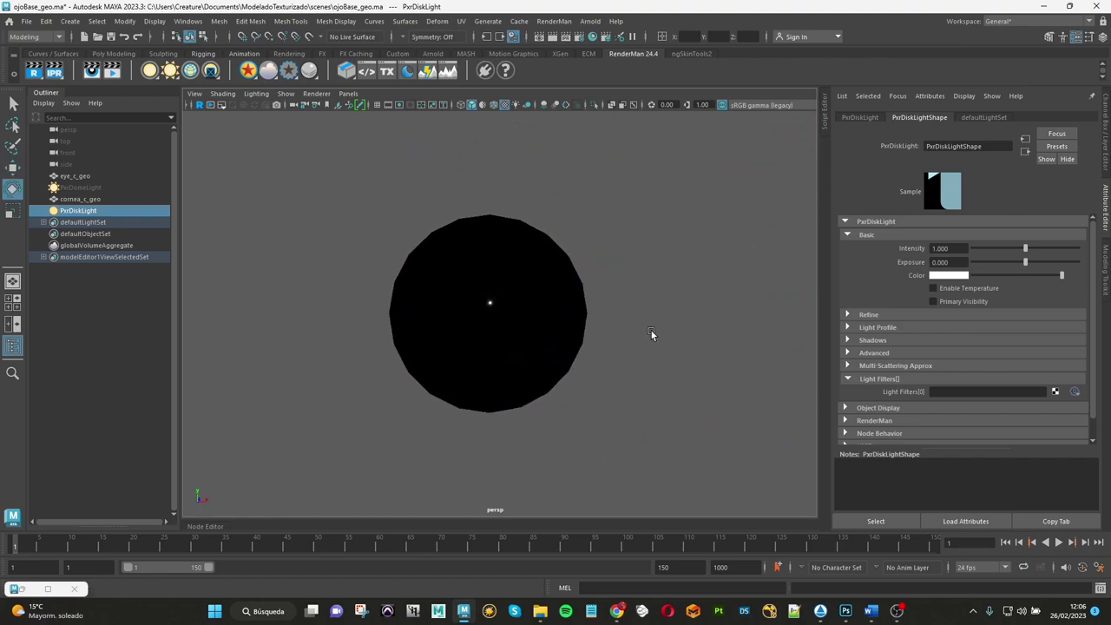
left_click(199, 105)
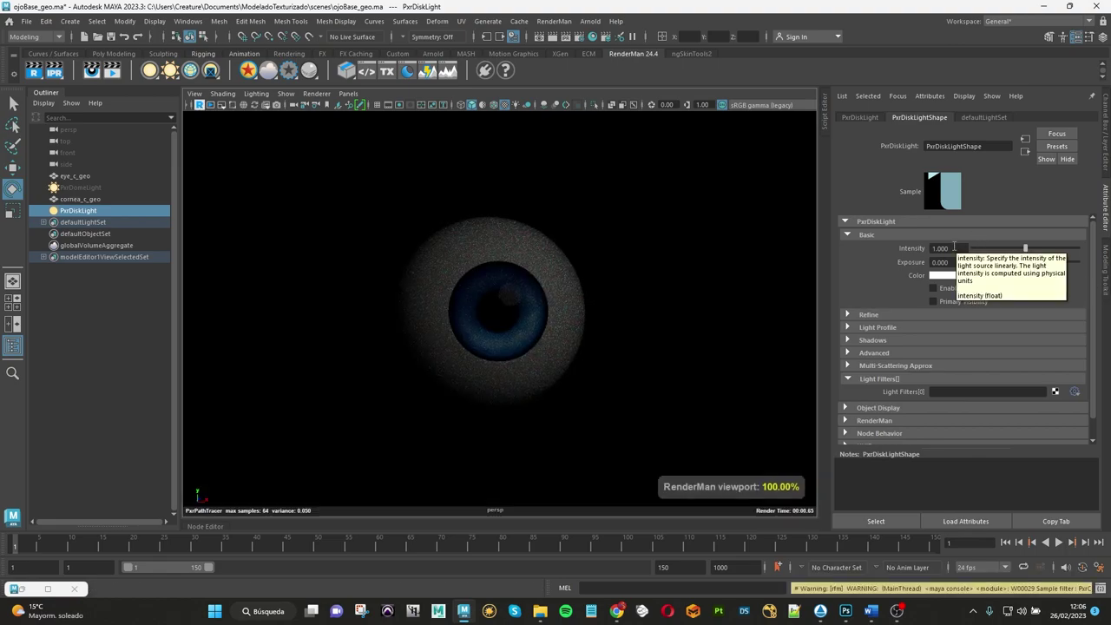
Step: Set the PxrDiskLight Intensity to 5 and Exposure to 1
left_click(954, 247)
type("5")
key("Return")
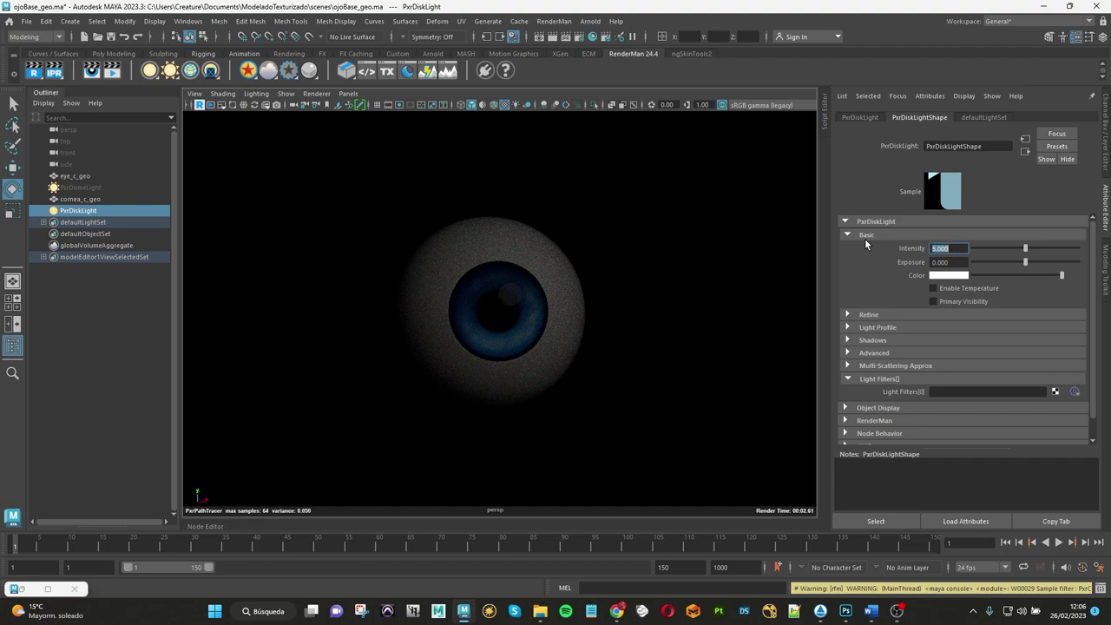
key("Tab")
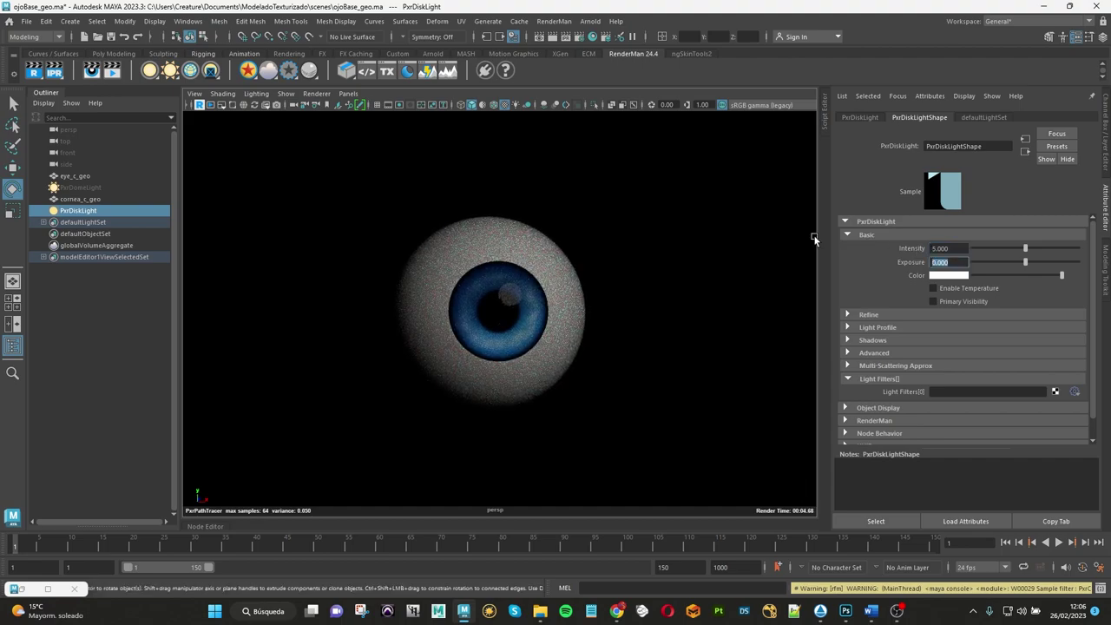
type("1")
key("Return")
Step: Unhide the PxrDomeLight so its studio backdrop returns
left_click_drag(690, 269, 675, 269, "alt")
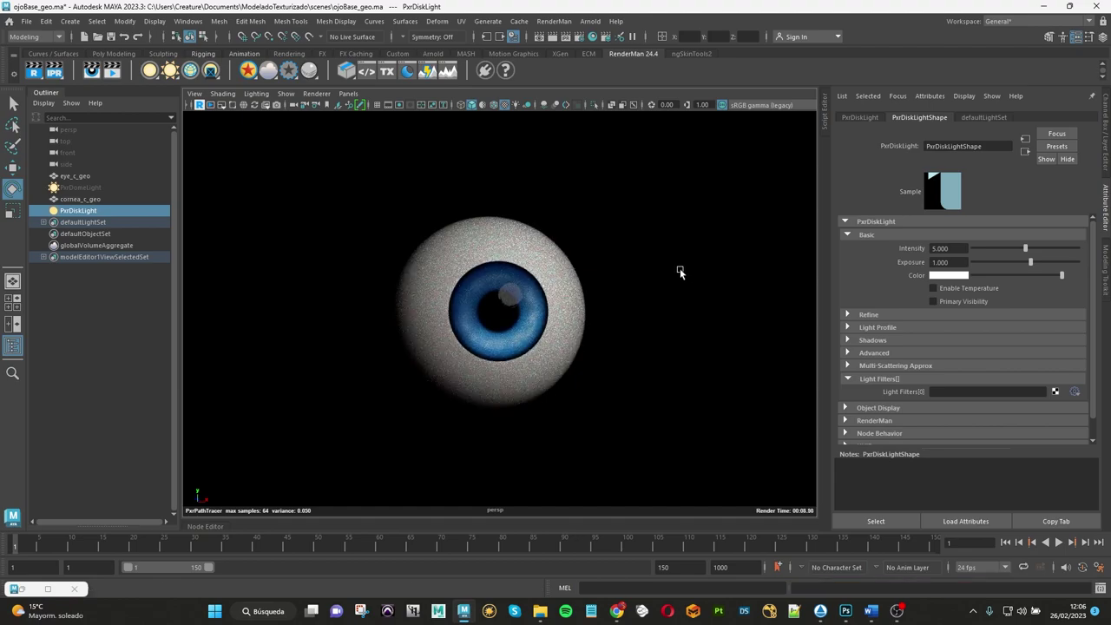
left_click(96, 185)
key("h")
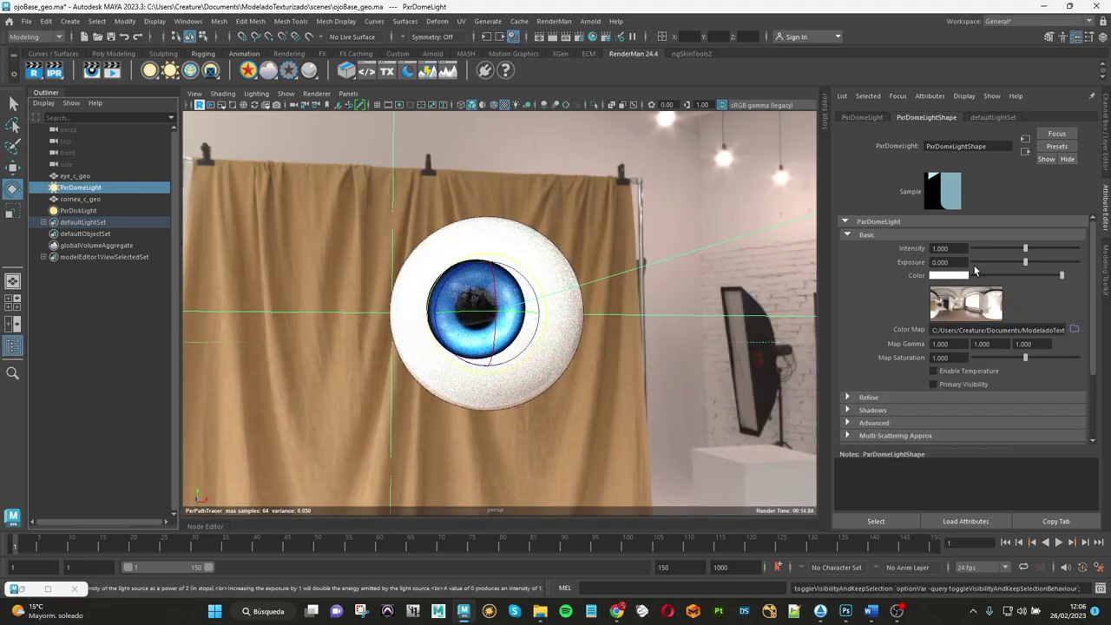
Step: Set dome light Intensity to 0.5 and hide Plugin Shapes so the eye sits on black
type("0.5")
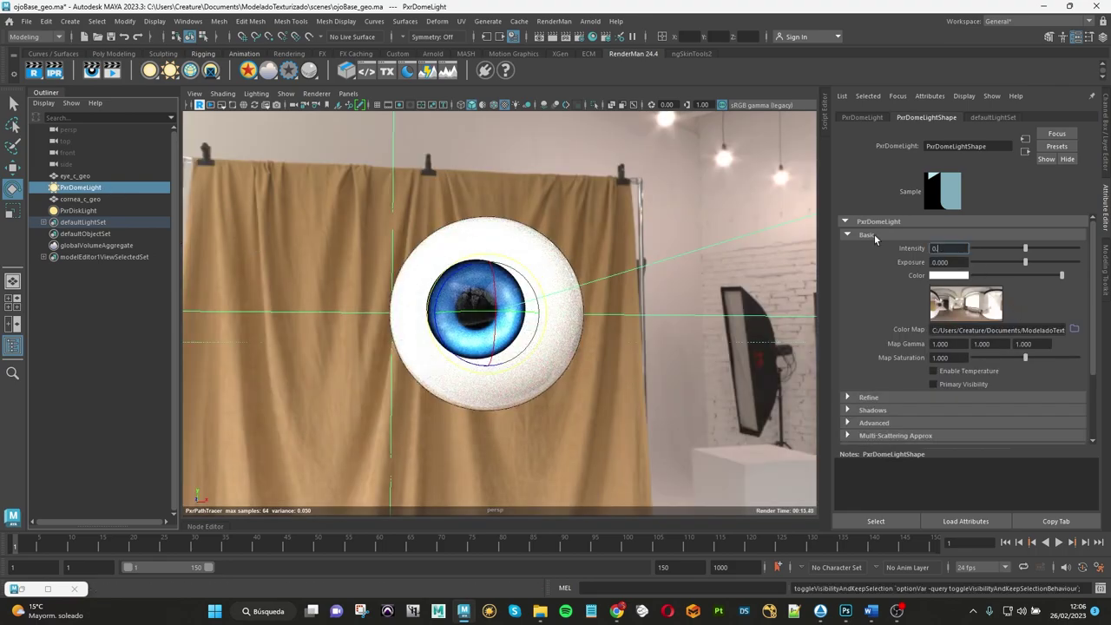
key("Return")
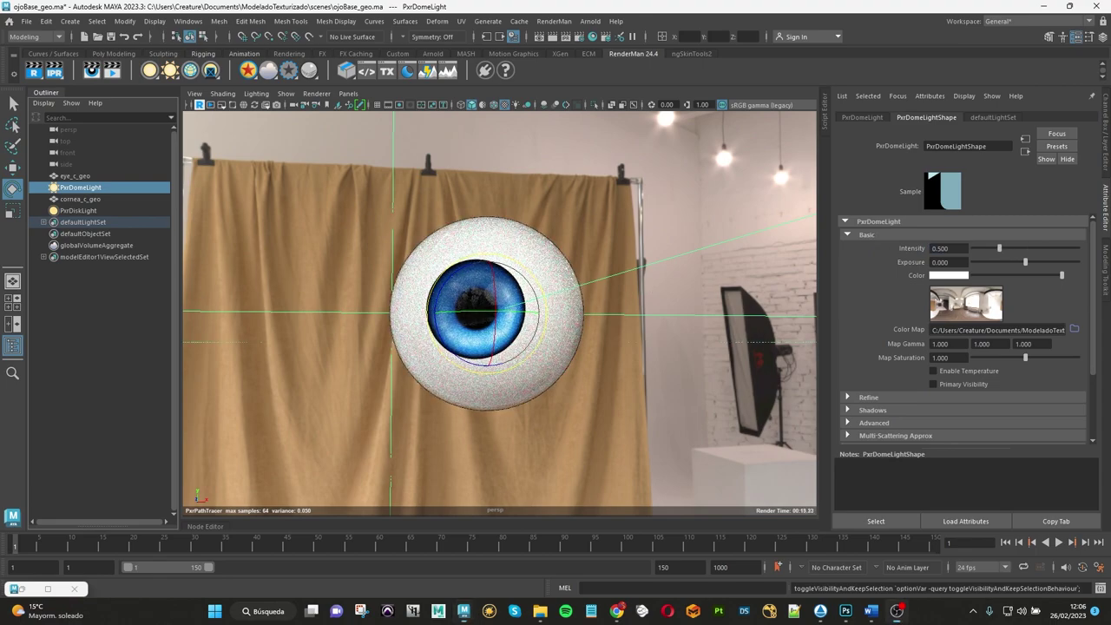
left_click(314, 104)
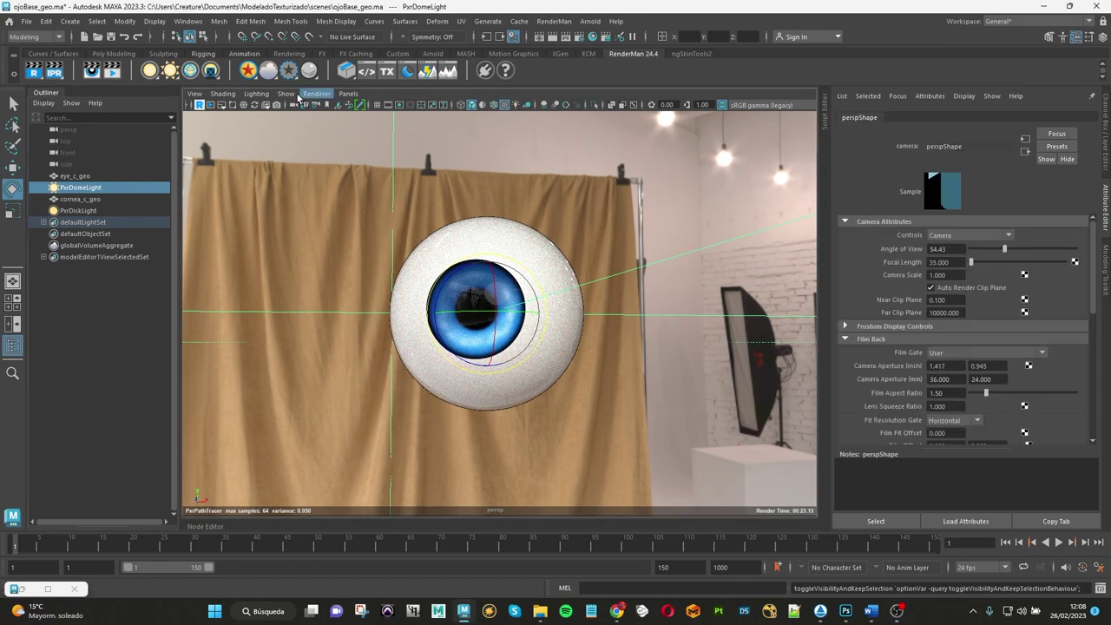
left_click(285, 93)
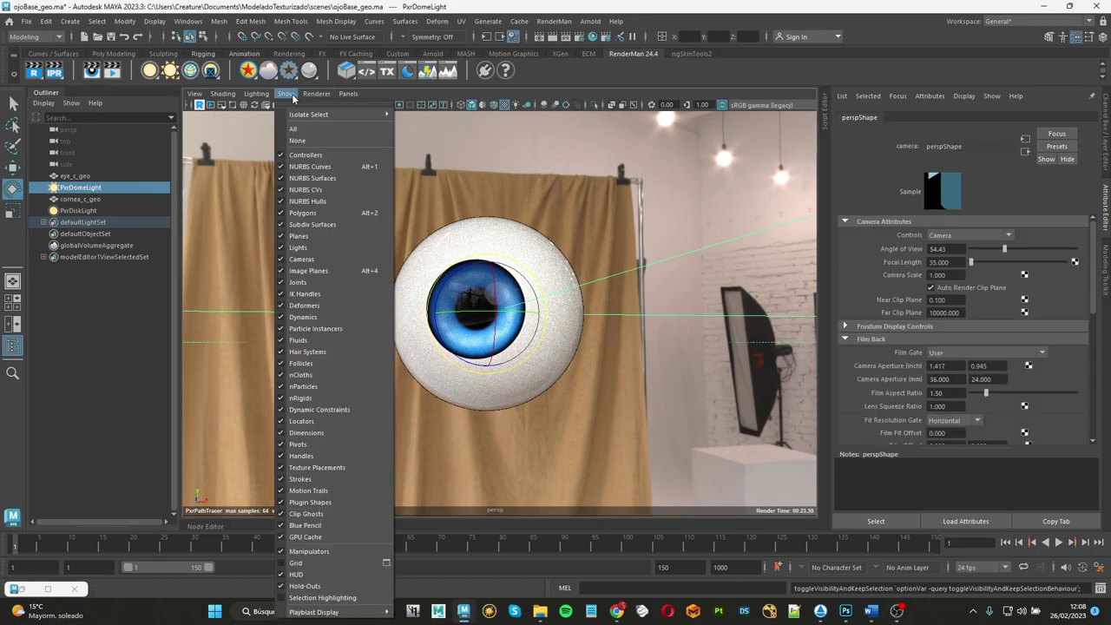
left_click(309, 502)
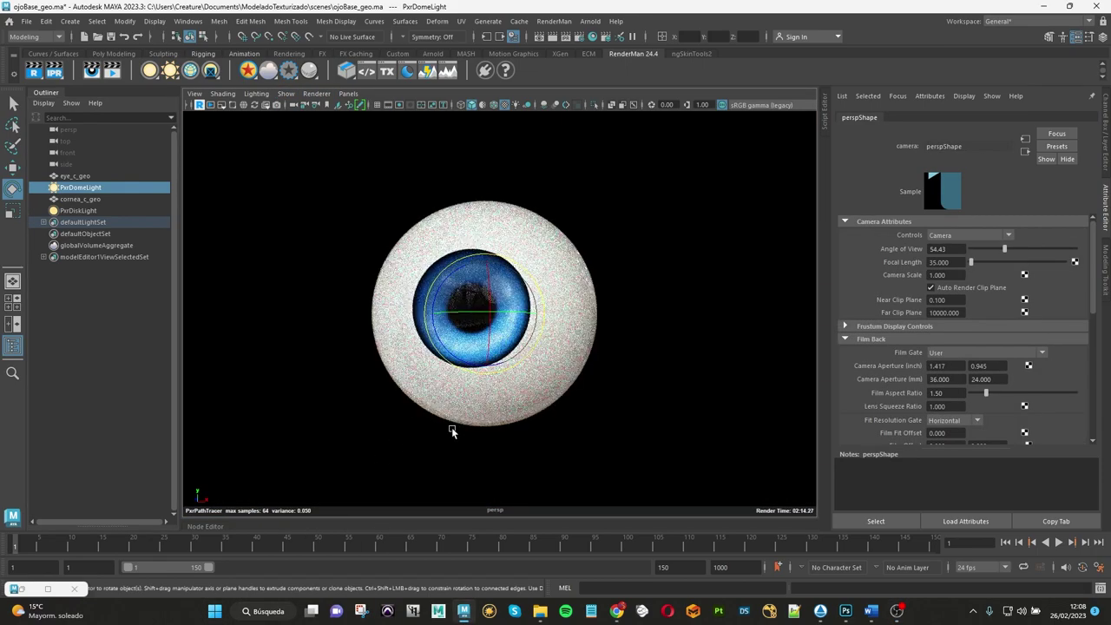
left_click(106, 370)
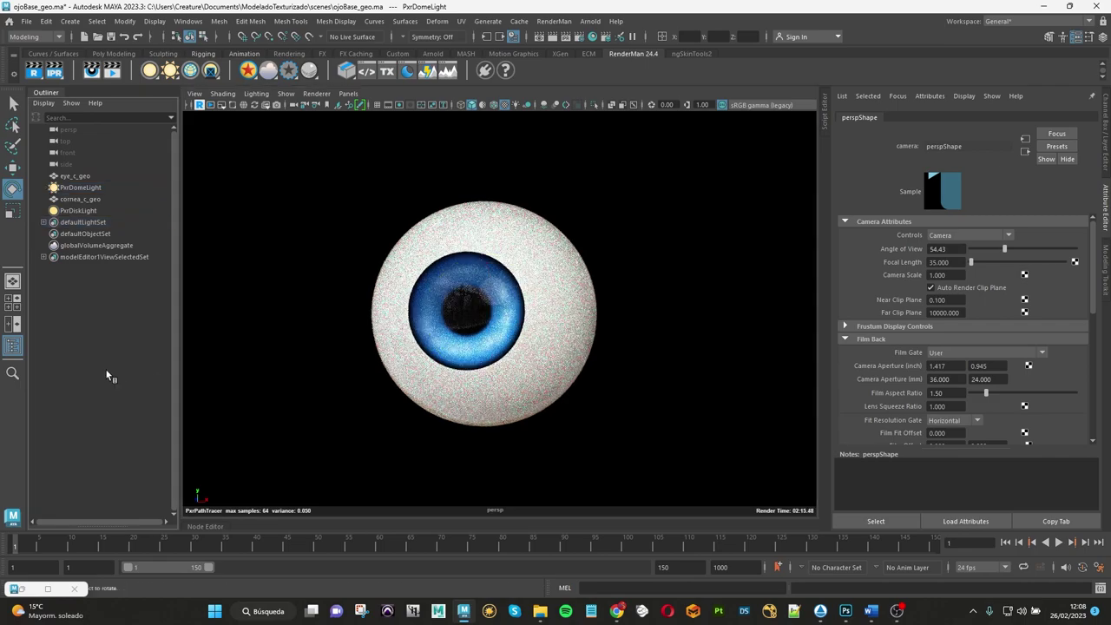